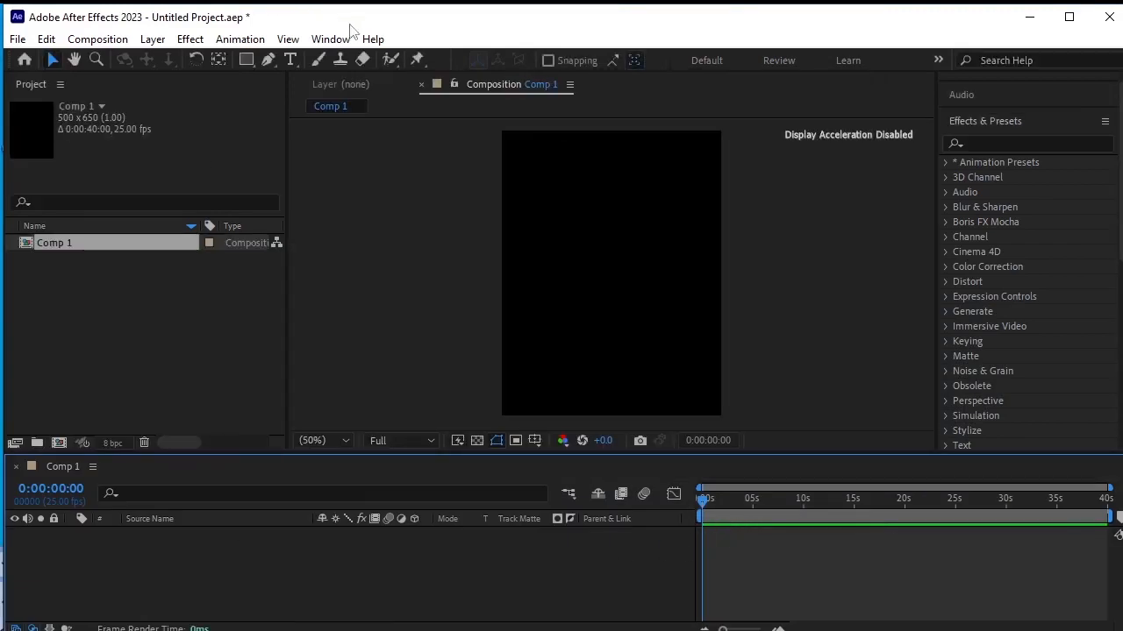
# Step: Add the white text "Discover a New Taste Sensation" to the composition, broken into two lines after "New"
pyautogui.click(292, 58)
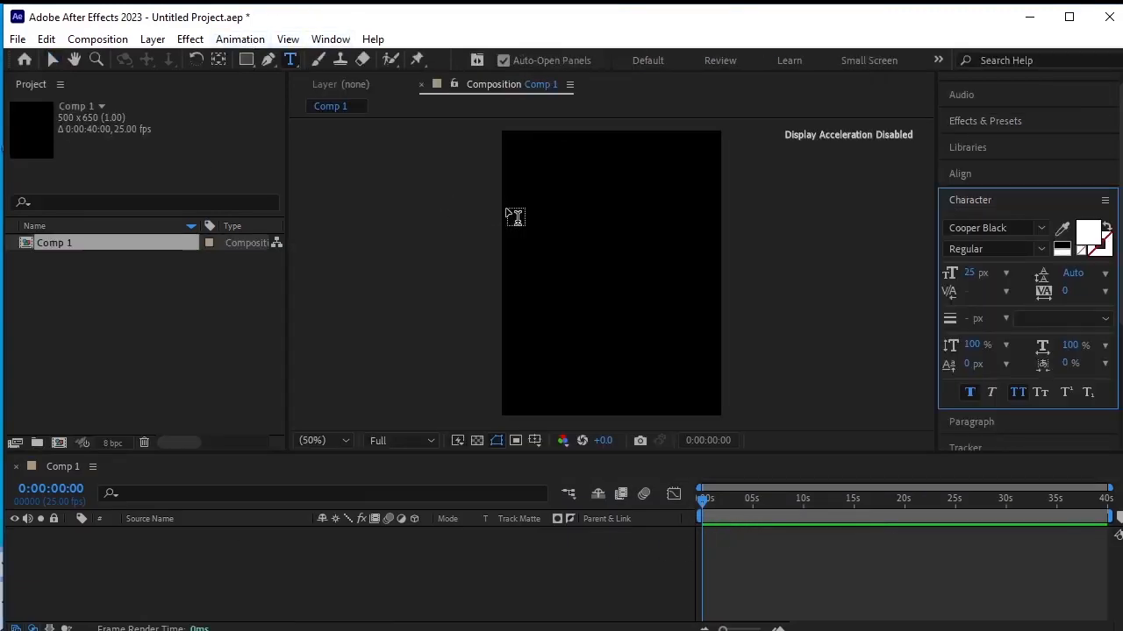
pyautogui.click(541, 185)
pyautogui.write('Discover a New Taste Sensation')
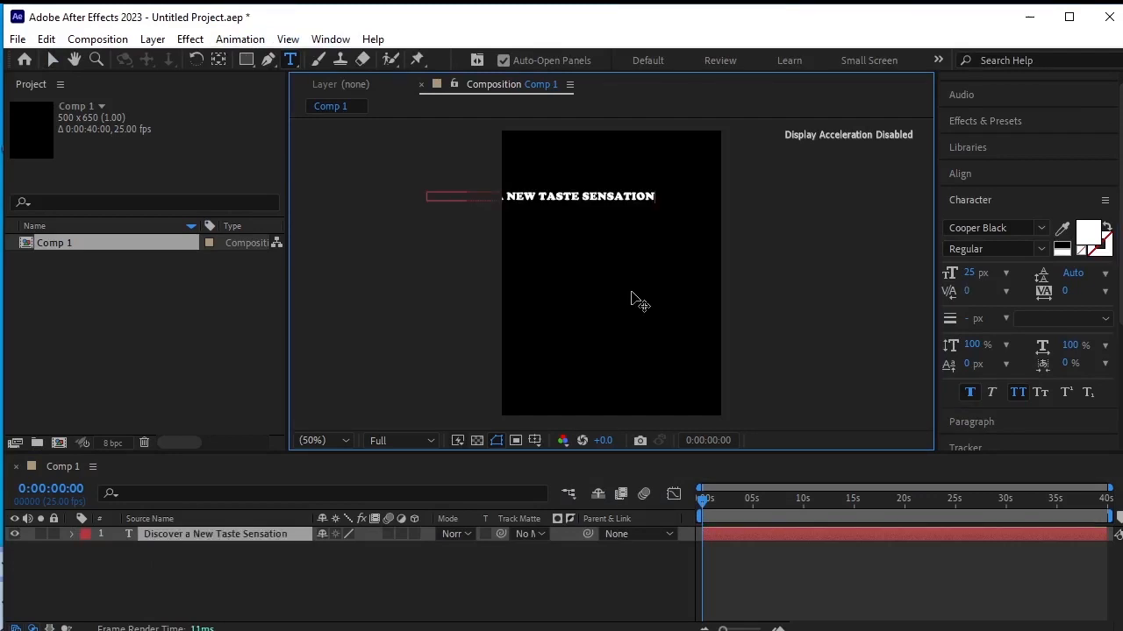
pyautogui.click(540, 198)
pyautogui.press('Return')
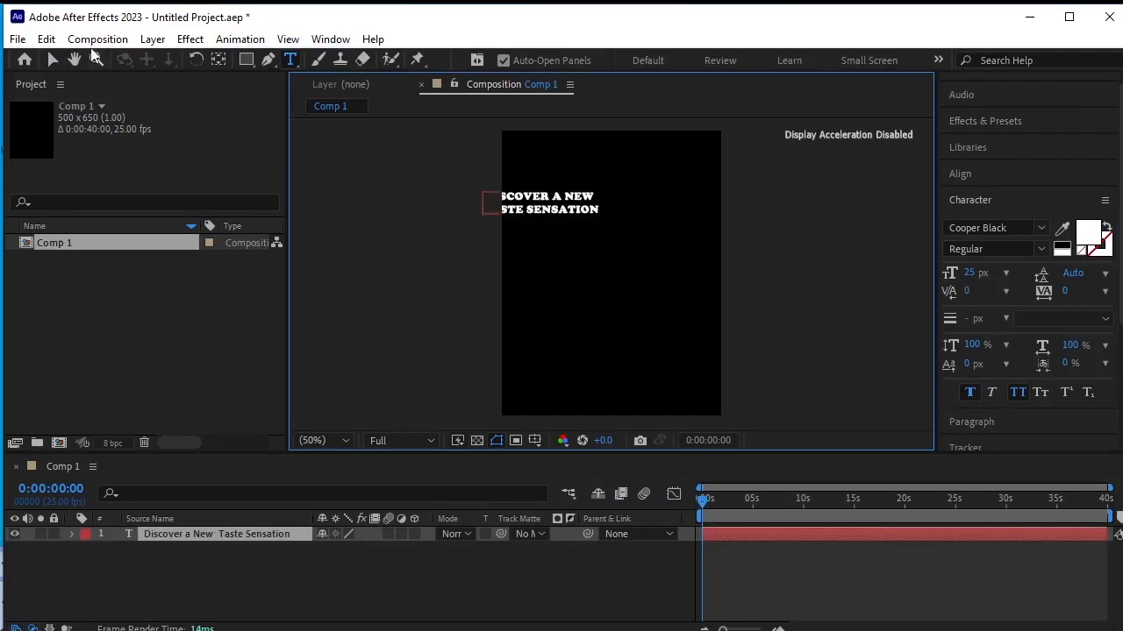
# Step: Move the two-line text fully inside the upper part of the frame and centre its anchor point on the text
pyautogui.click(52, 59)
pyautogui.click(526, 201)
pyautogui.moveTo(595, 205); pyautogui.dragTo(619, 196)
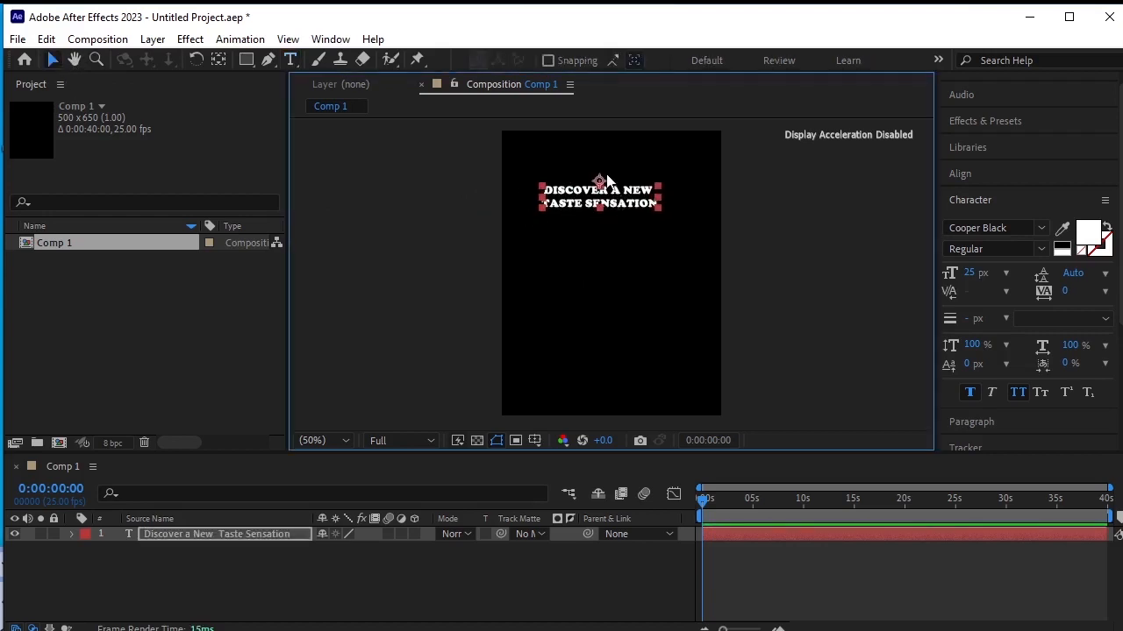
pyautogui.click(219, 59)
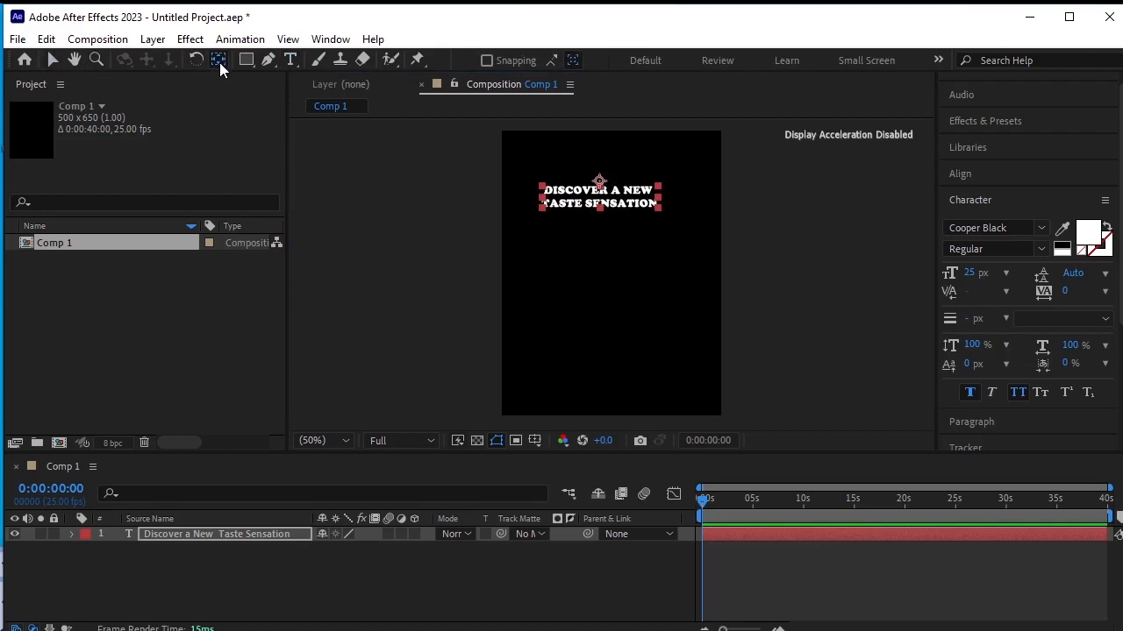
pyautogui.hotkey('ctrl', 'alt', 'Home')
# Step: Add the 2D Text Box animation preset to the composition and place its shape layer below the text layer
pyautogui.click(990, 123)
pyautogui.click(997, 143)
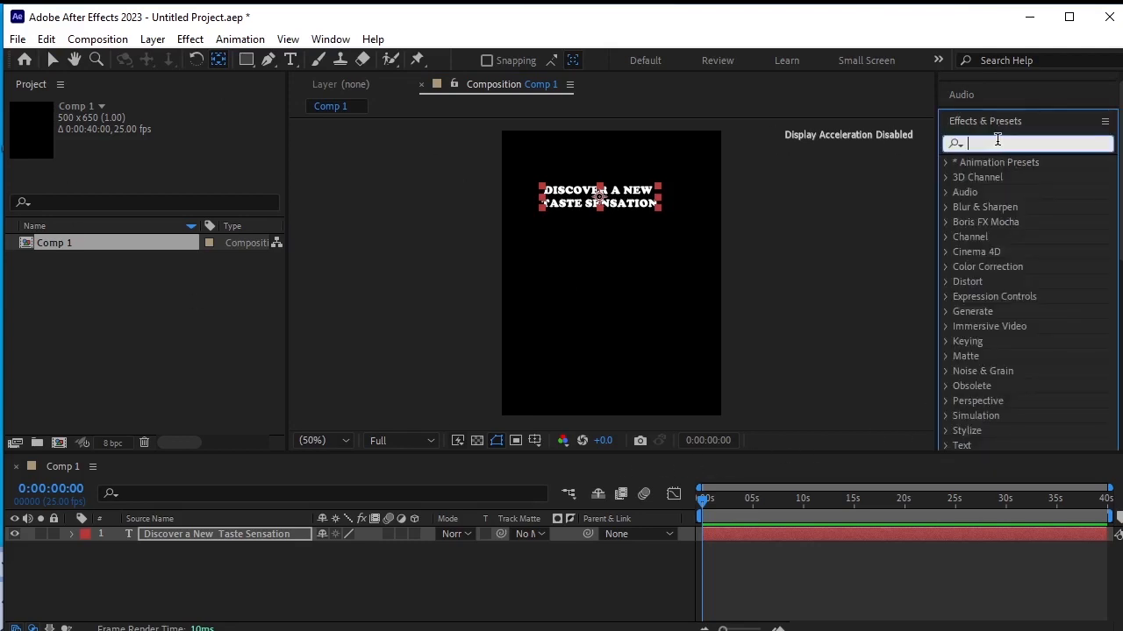
pyautogui.write('text')
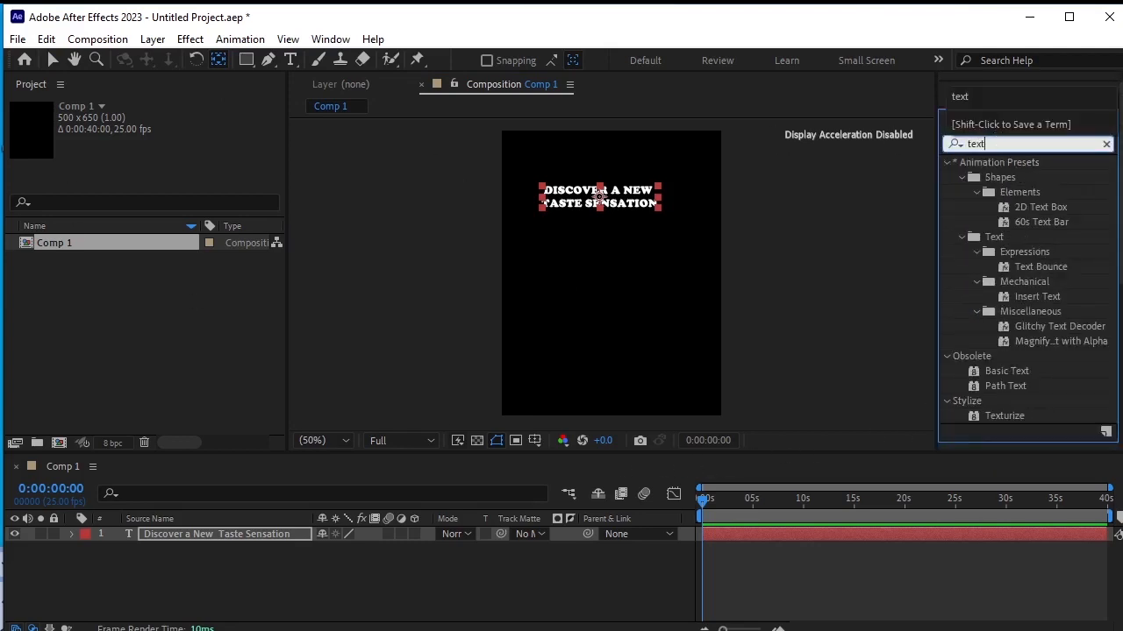
pyautogui.moveTo(1041, 211); pyautogui.dragTo(630, 182)
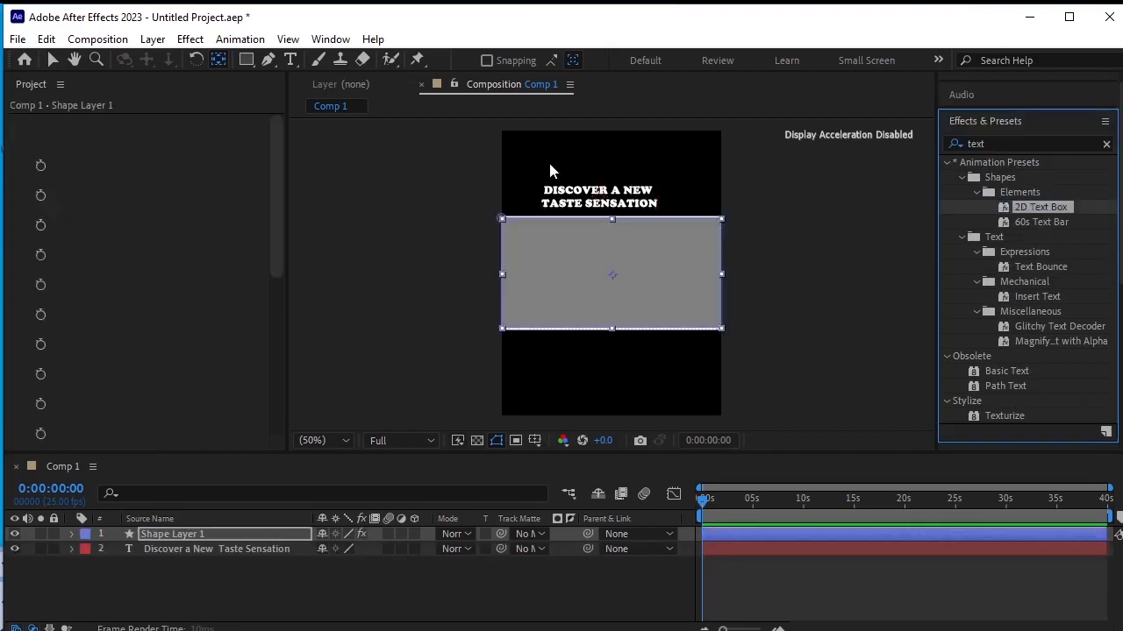
pyautogui.moveTo(184, 533); pyautogui.dragTo(185, 559)
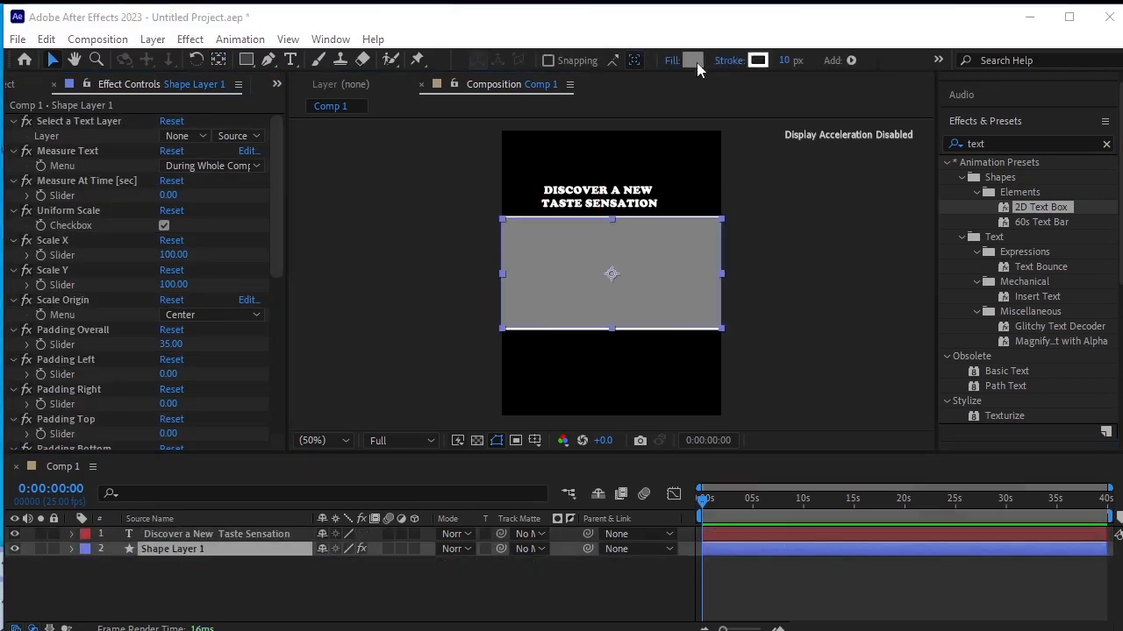
# Step: Set the text box shape's fill colour to CE4347 and its stroke to none
pyautogui.click(697, 62)
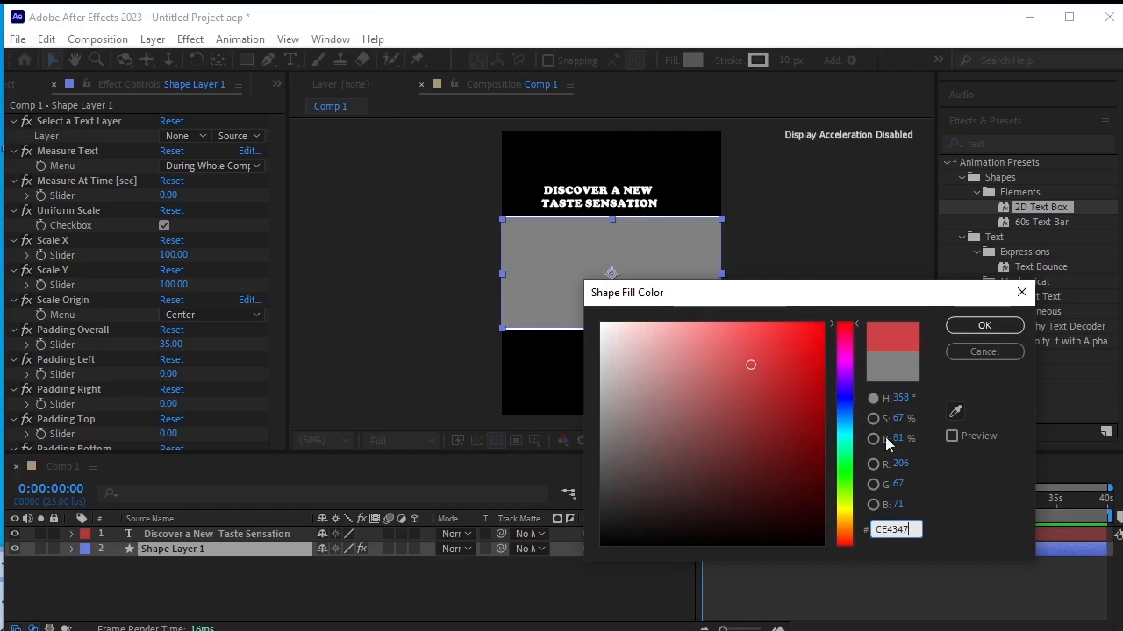
pyautogui.click(986, 328)
pyautogui.click(731, 64)
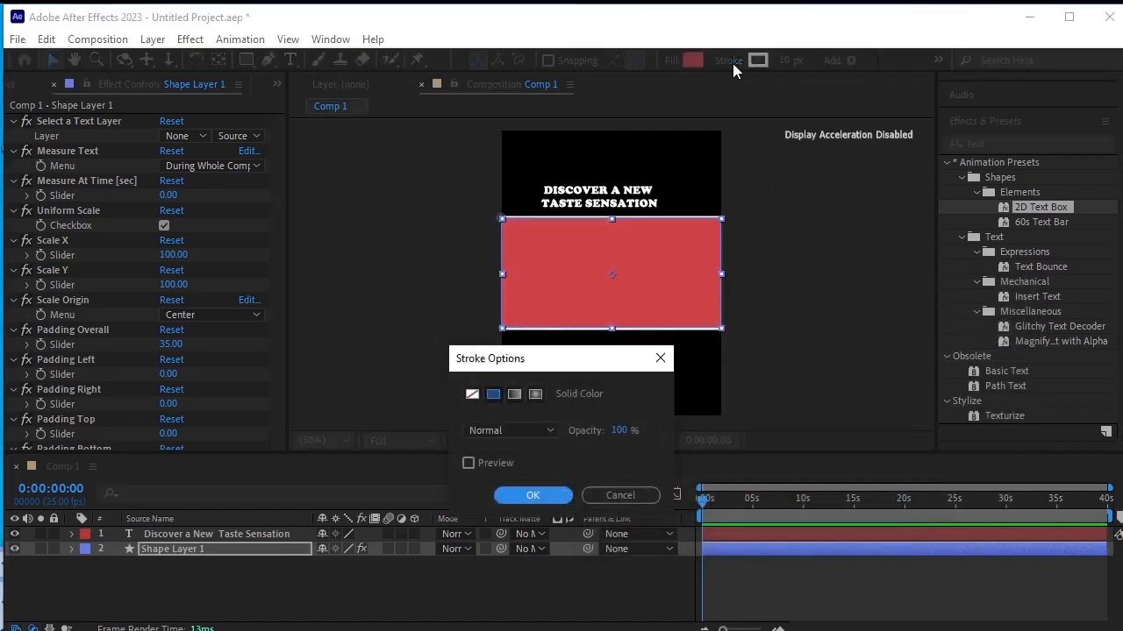
pyautogui.click(472, 394)
pyautogui.click(533, 496)
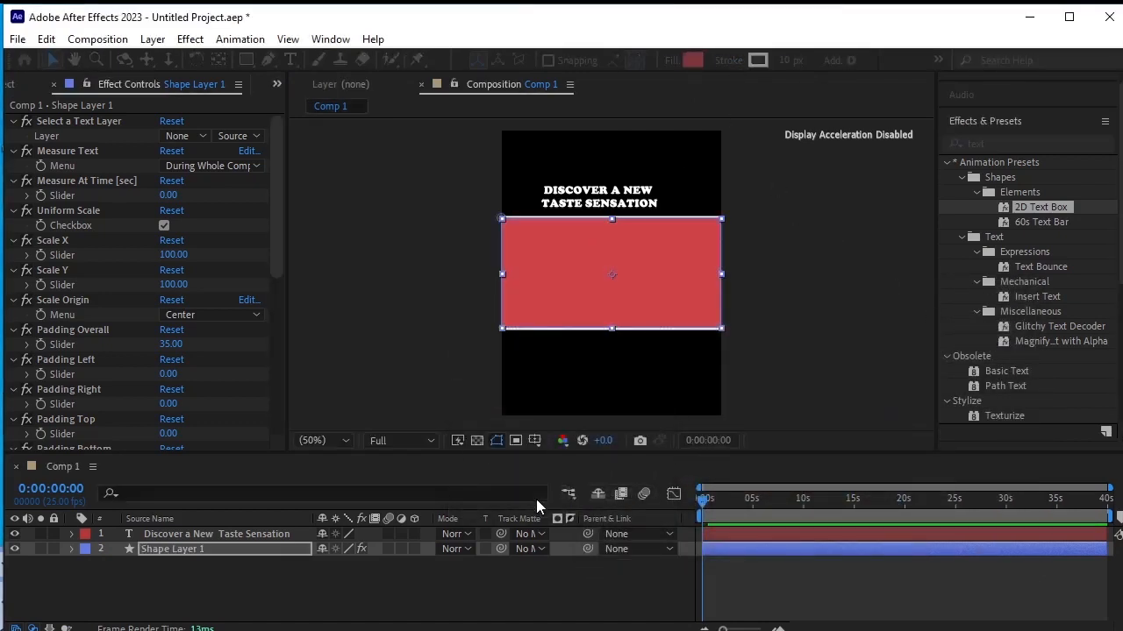
# Step: Link the text box to the "Discover a New Taste Sensation" layer and centre the shape's anchor point on the box
pyautogui.click(194, 136)
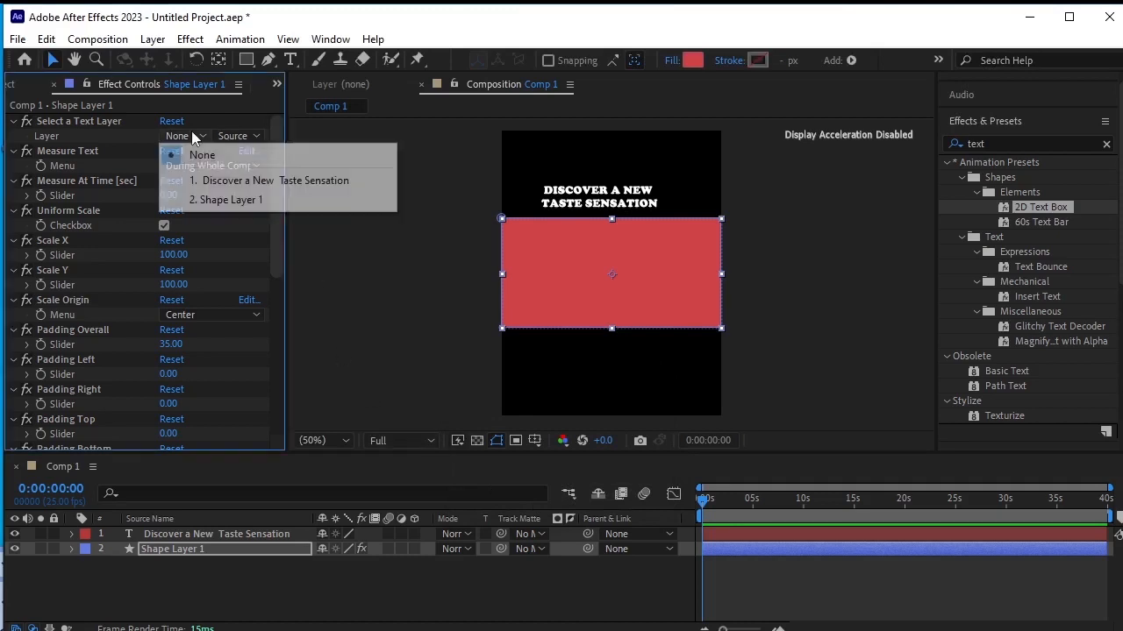
pyautogui.click(219, 186)
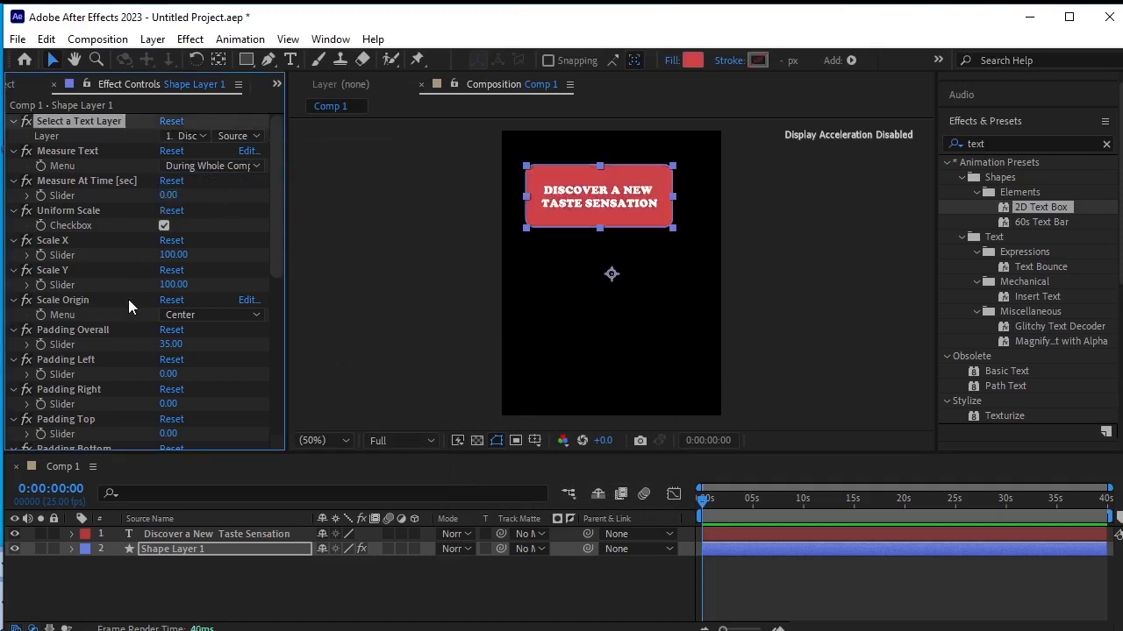
pyautogui.click(220, 59)
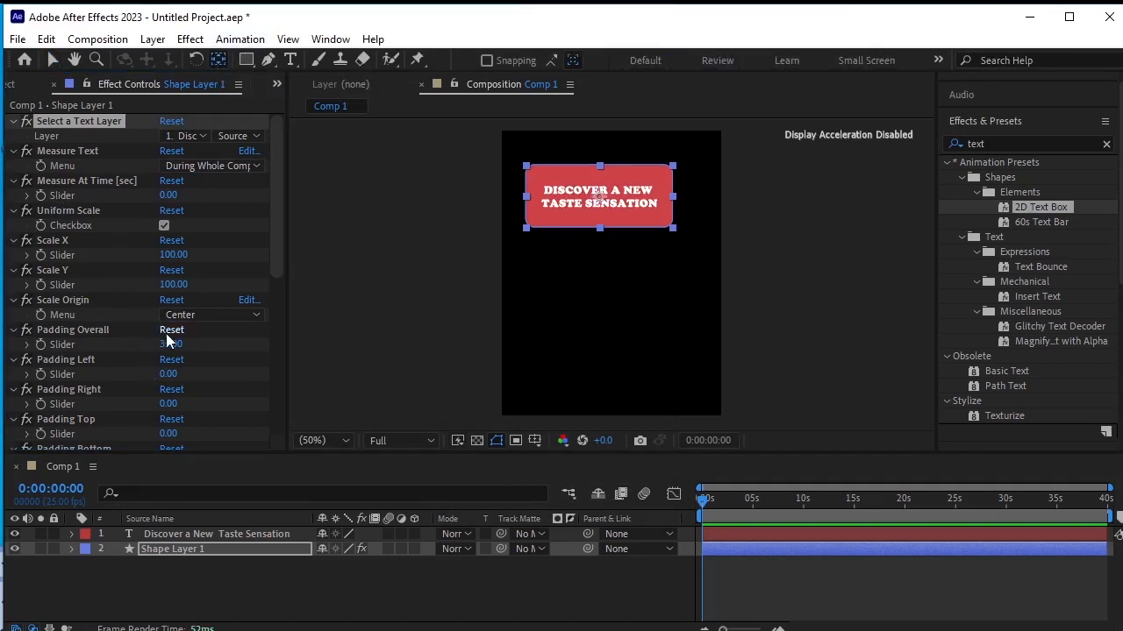
# Step: Set the text box's Padding Overall to 11 and its Roundness to 59
pyautogui.moveTo(168, 345); pyautogui.dragTo(154, 351)
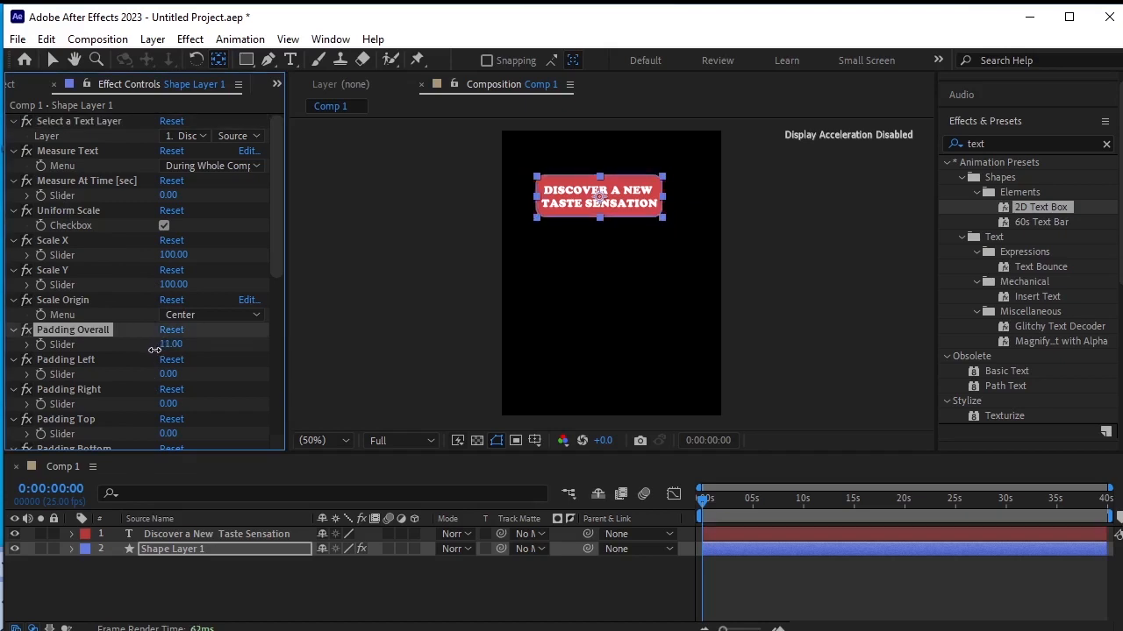
pyautogui.scroll(-5, 167, 413)
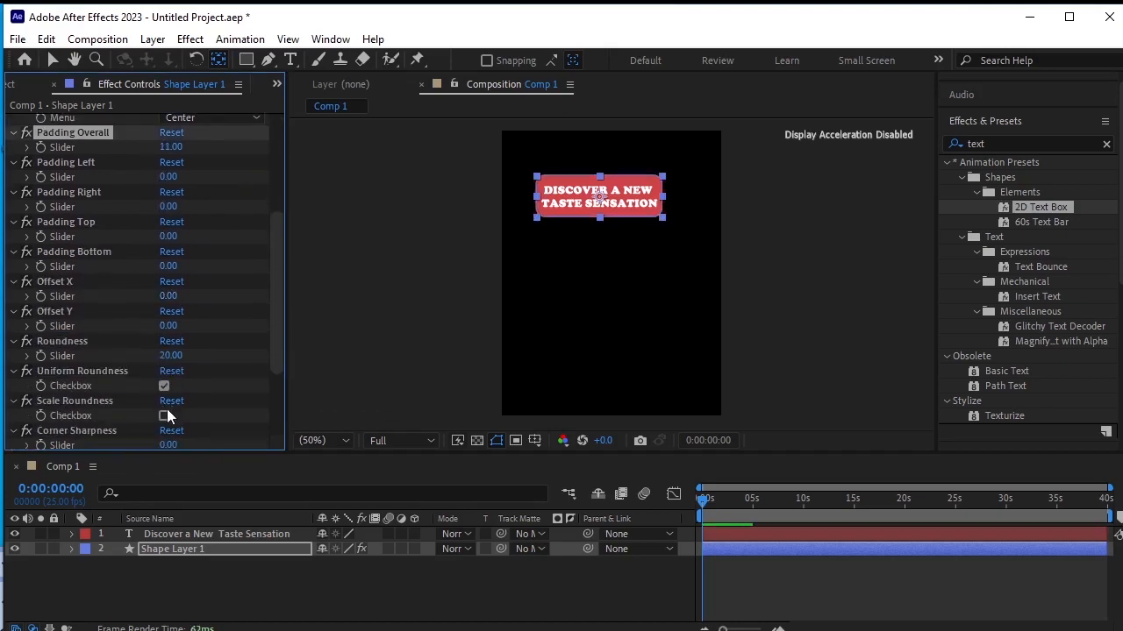
pyautogui.scroll(-1, 168, 416)
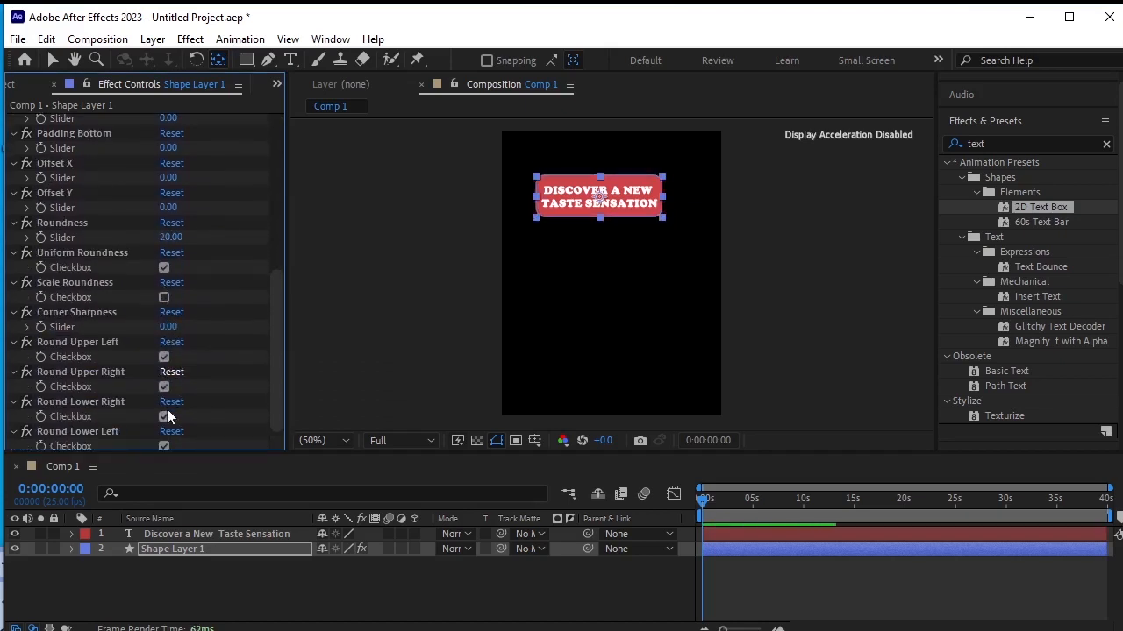
pyautogui.scroll(-1, 168, 413)
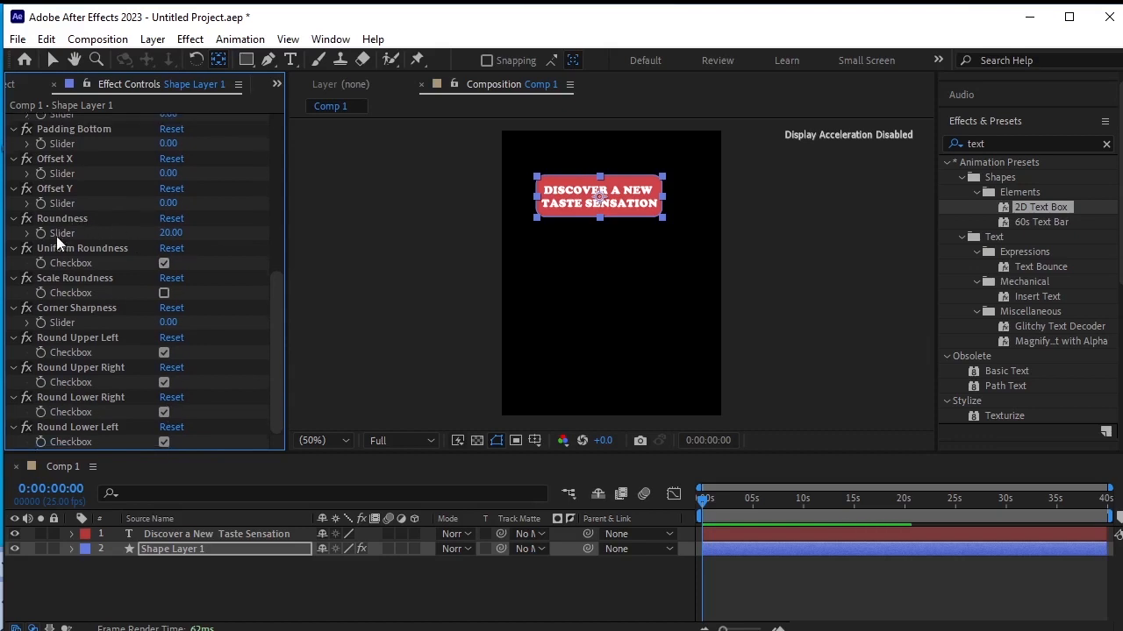
pyautogui.scroll(3, 191, 241)
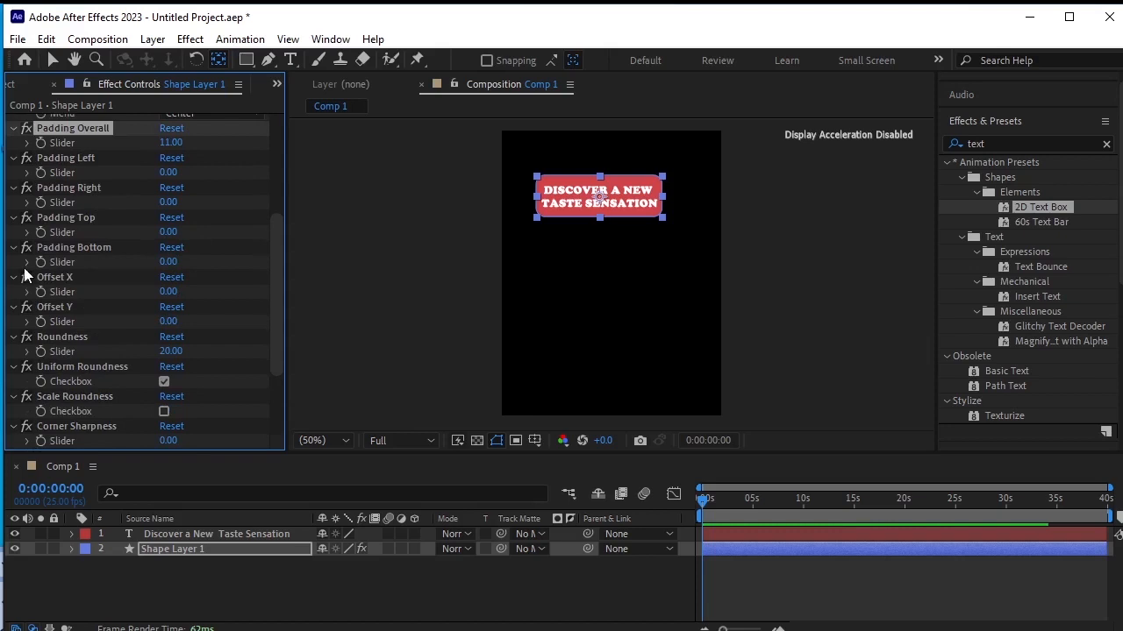
pyautogui.moveTo(171, 351); pyautogui.dragTo(193, 350)
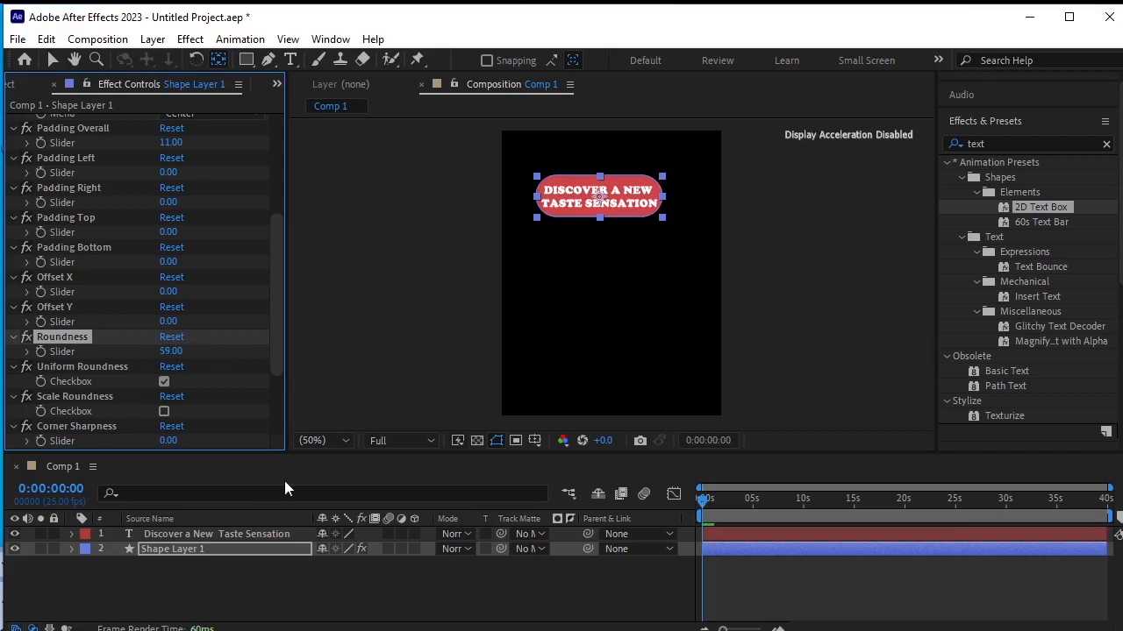
# Step: Set the text layer's font size to 21 px and the text box's Padding Overall to 17
pyautogui.click(259, 534)
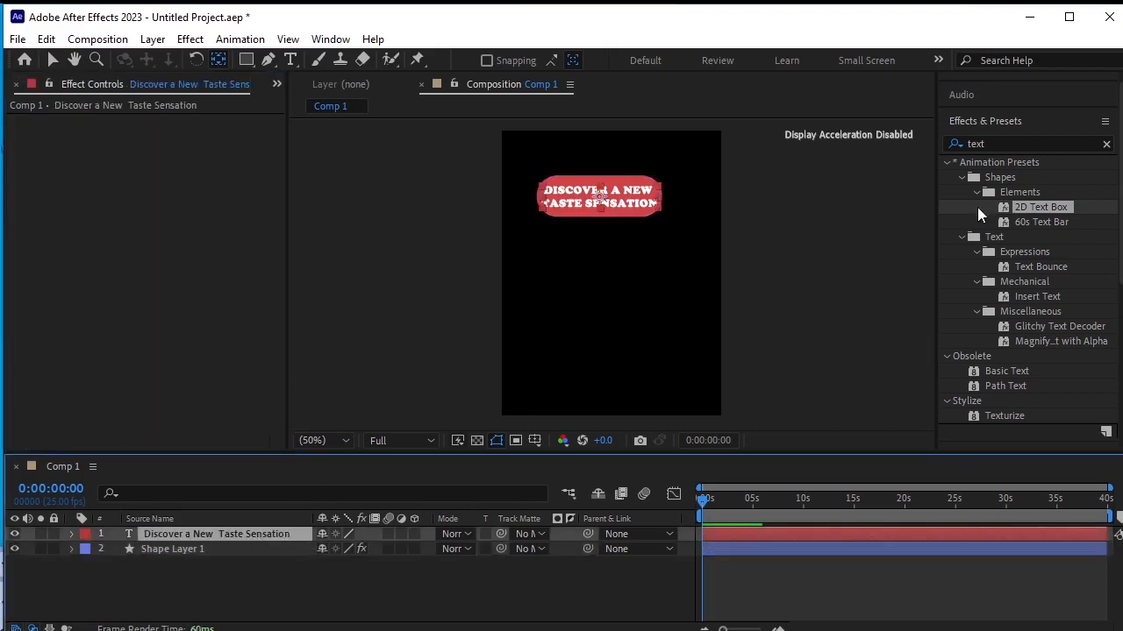
pyautogui.click(1106, 144)
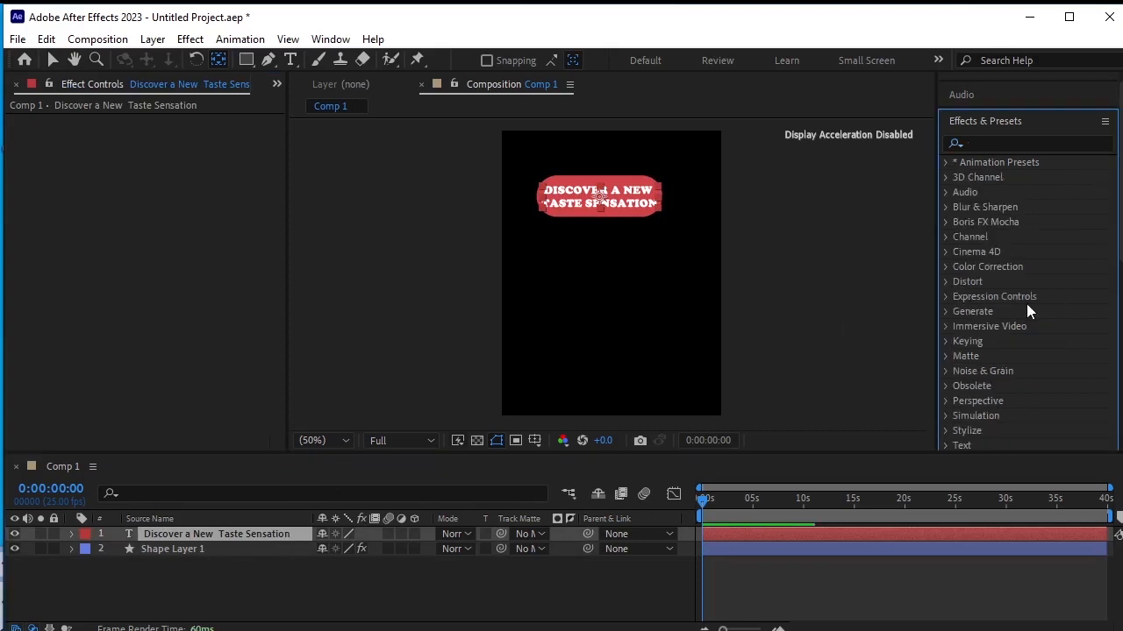
pyautogui.scroll(-3, 1014, 272)
pyautogui.scroll(-5, 1004, 248)
pyautogui.click(970, 218)
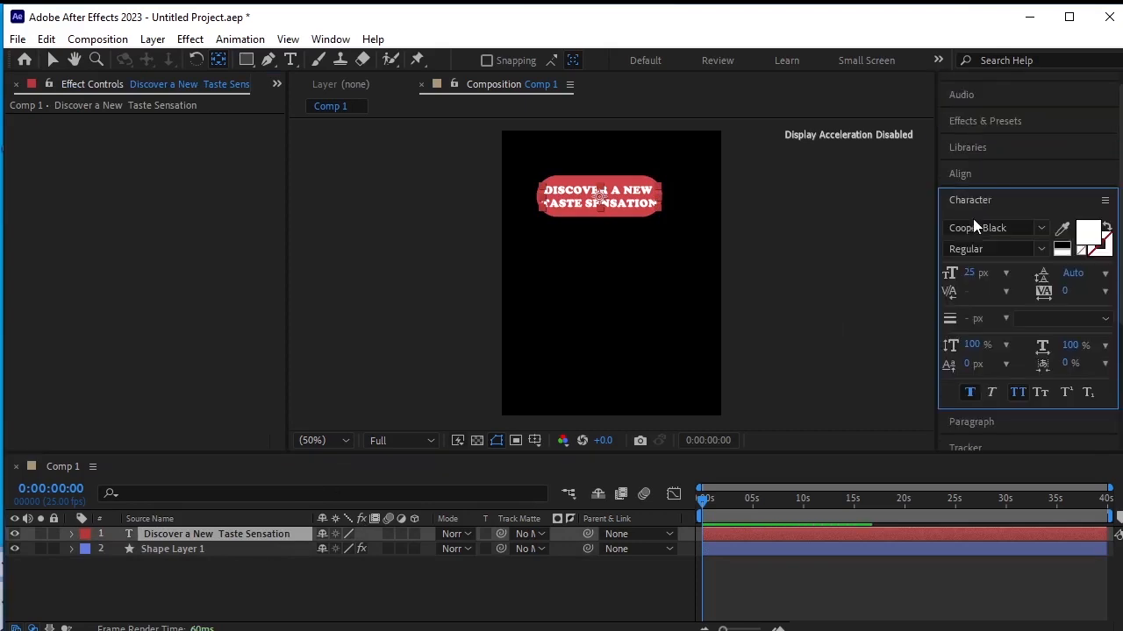
pyautogui.moveTo(968, 276)
pyautogui.mouseDown()
pyautogui.moveTo(947, 277)
pyautogui.moveTo(975, 272)
pyautogui.mouseUp()
pyautogui.click(429, 595)
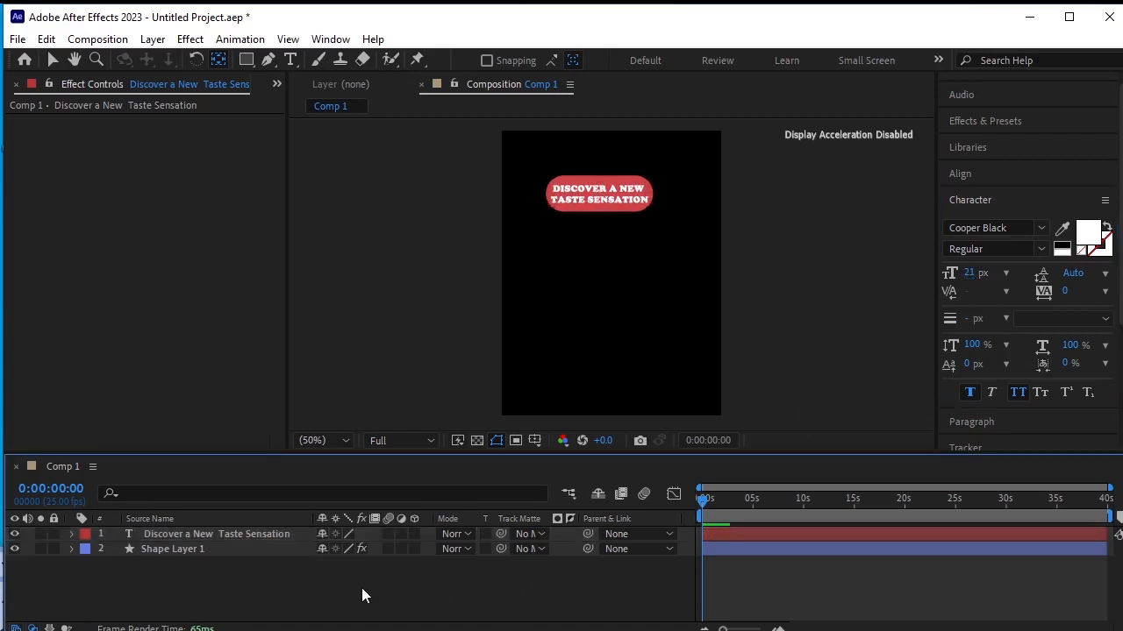
pyautogui.click(232, 545)
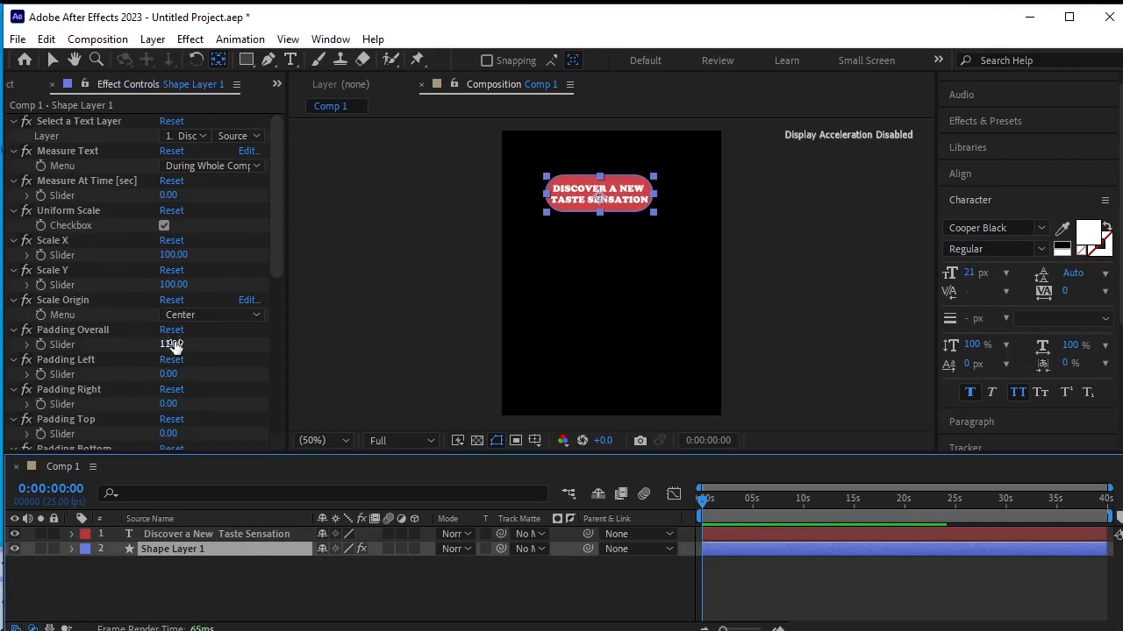
pyautogui.moveTo(168, 344); pyautogui.dragTo(236, 398)
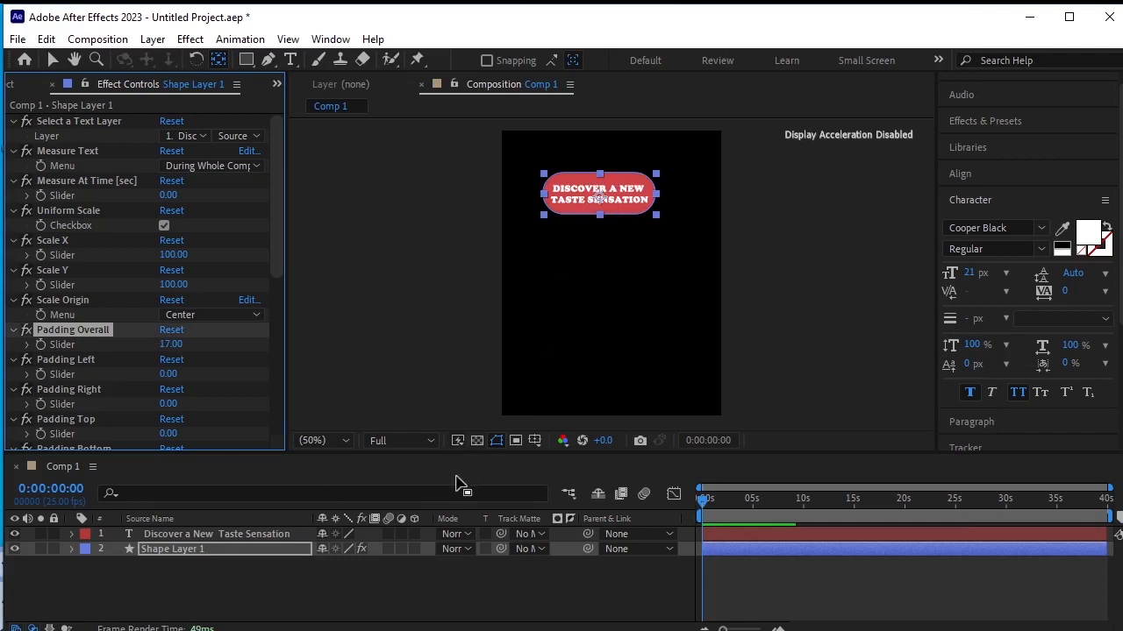
# Step: Rotate the text layer slightly counterclockwise and centre it horizontally in the composition
pyautogui.click(195, 57)
pyautogui.click(663, 212)
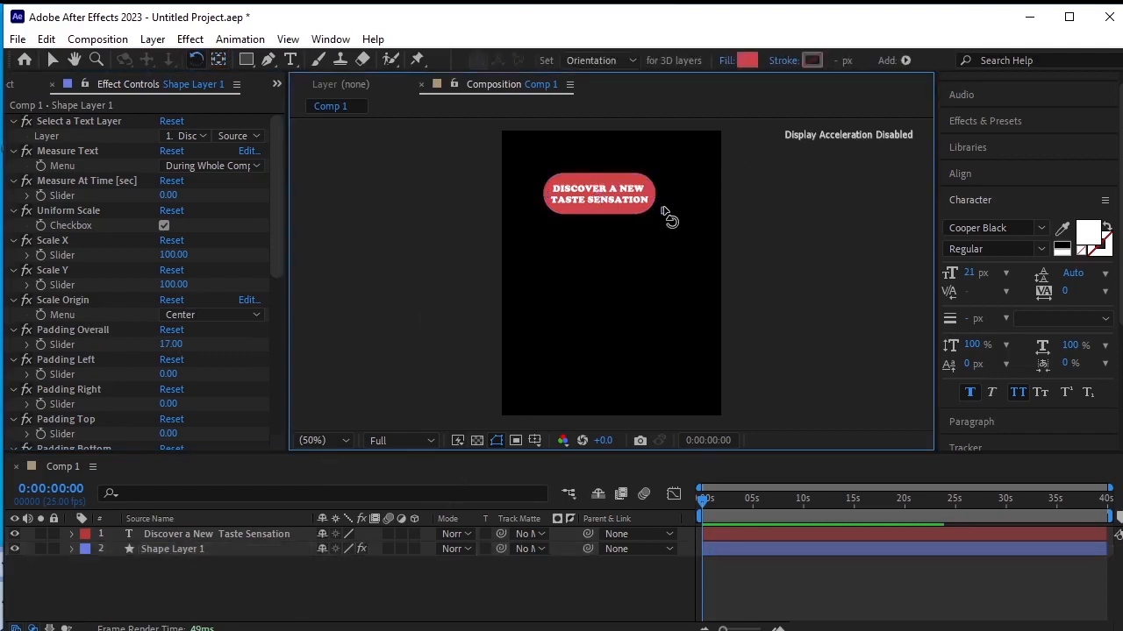
pyautogui.click(616, 201)
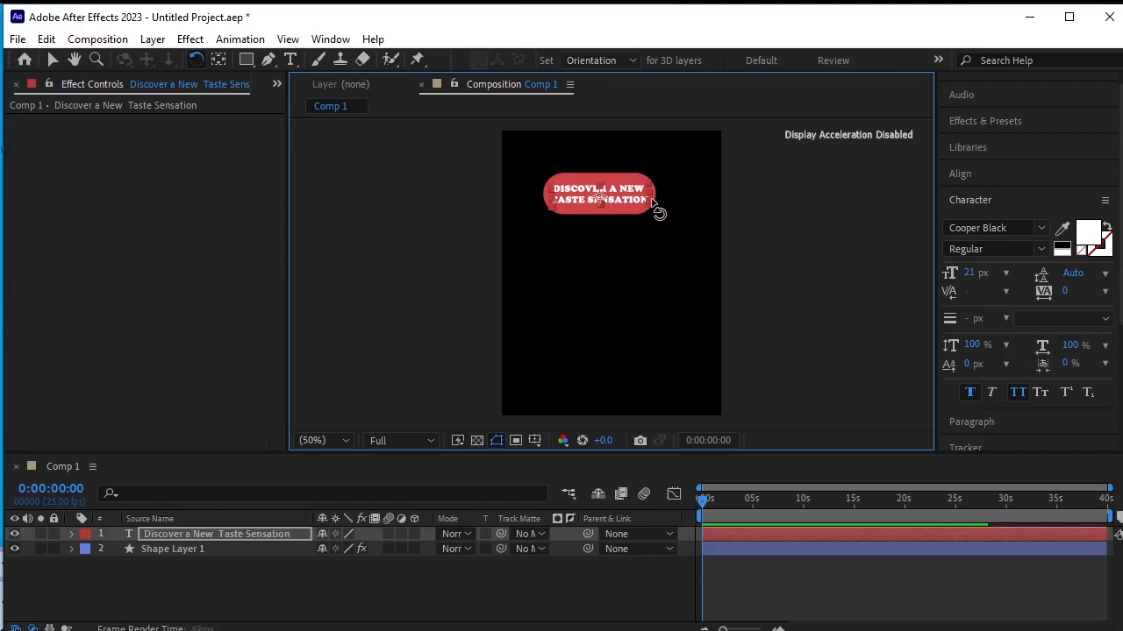
pyautogui.moveTo(656, 214); pyautogui.dragTo(663, 200)
pyautogui.click(958, 174)
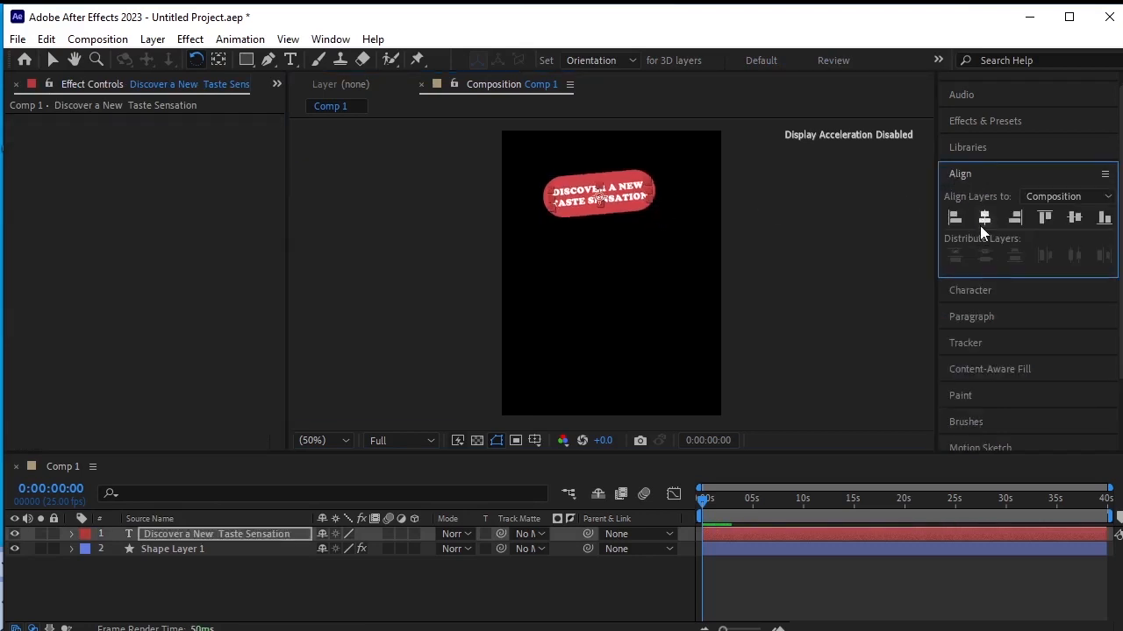
pyautogui.click(984, 219)
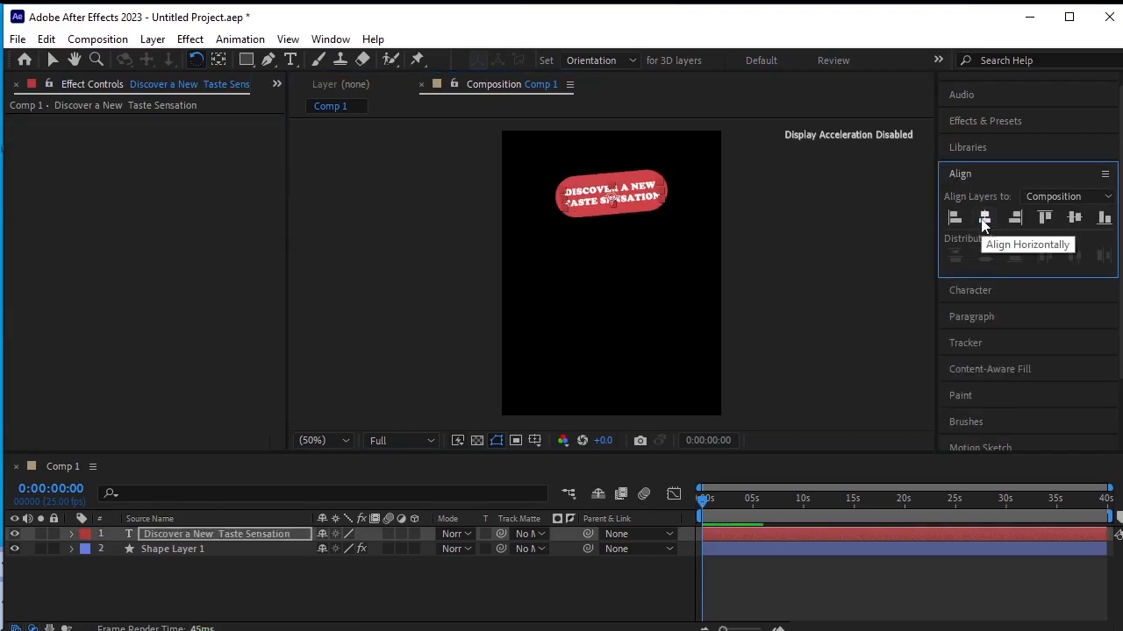
# Step: Apply the Fill Color Wipe animation preset to the text layer and play a preview of it
pyautogui.click(1008, 120)
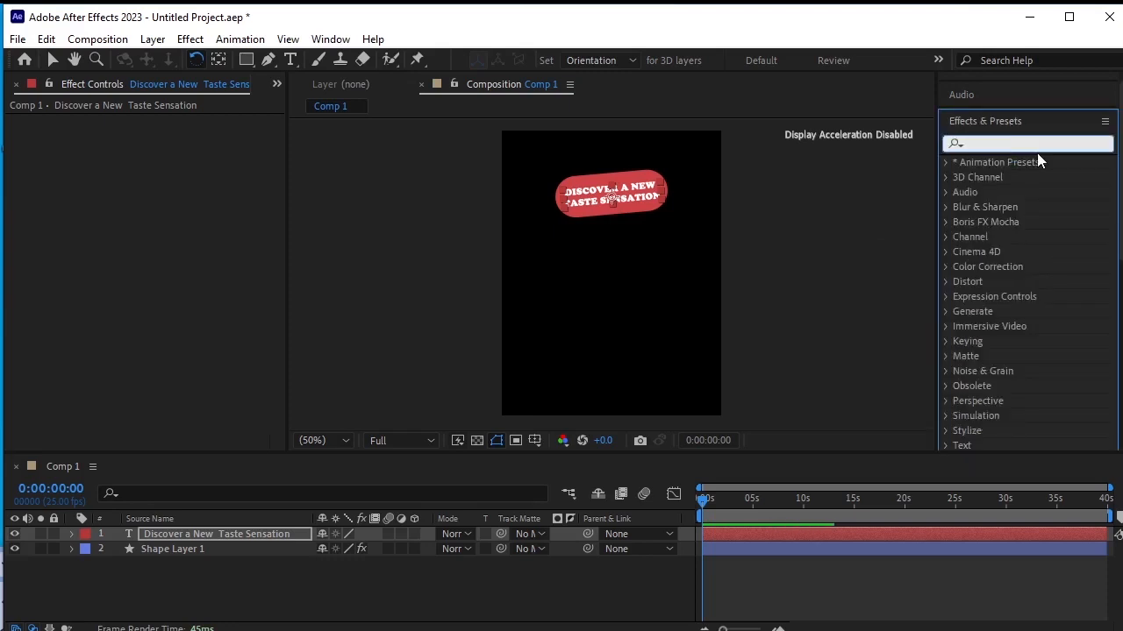
pyautogui.write('fill')
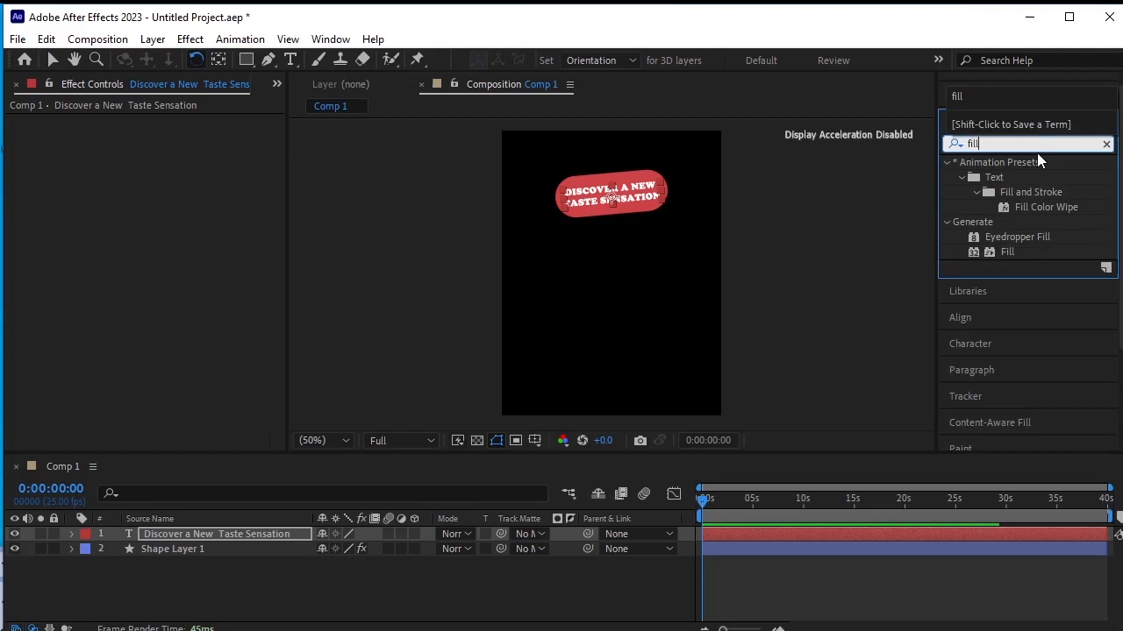
pyautogui.click(1059, 208)
pyautogui.moveTo(1061, 208); pyautogui.dragTo(624, 195)
pyautogui.press('v')
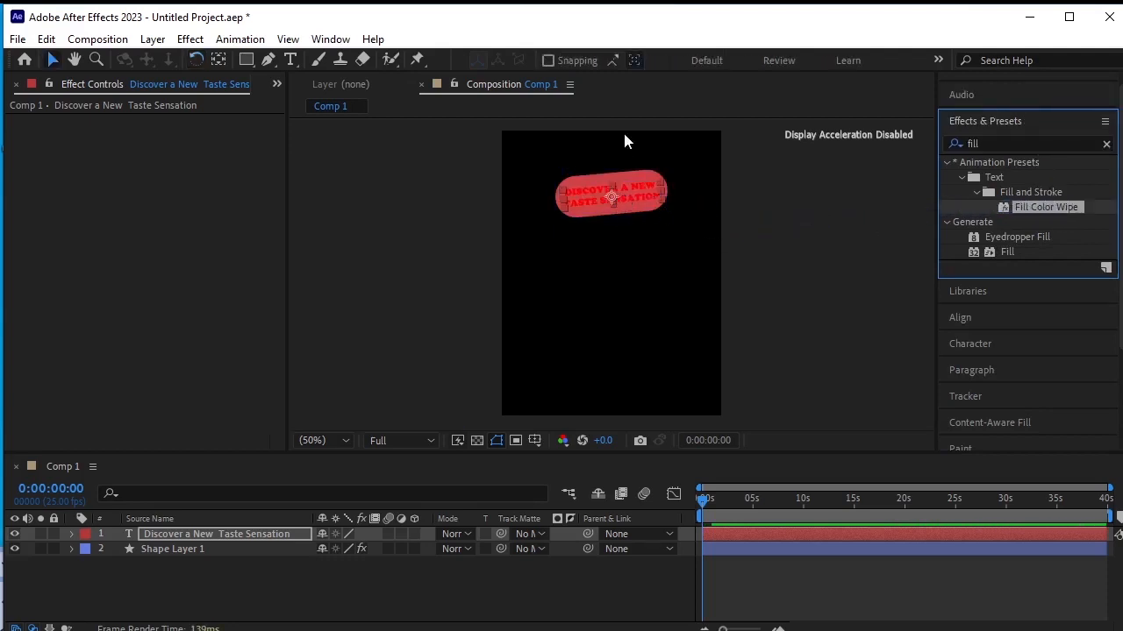
pyautogui.press('space')
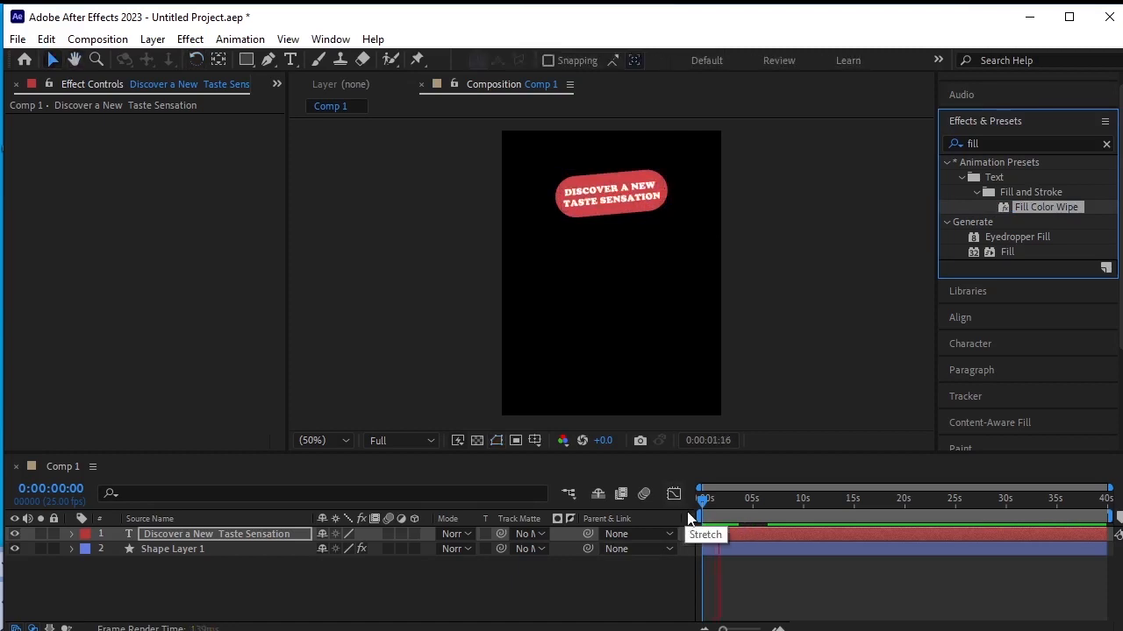
# Step: Reveal the headline text layer's keyframes and move the Range Selector's ending End keyframe to frame 22 to speed up the wipe
pyautogui.click(731, 506)
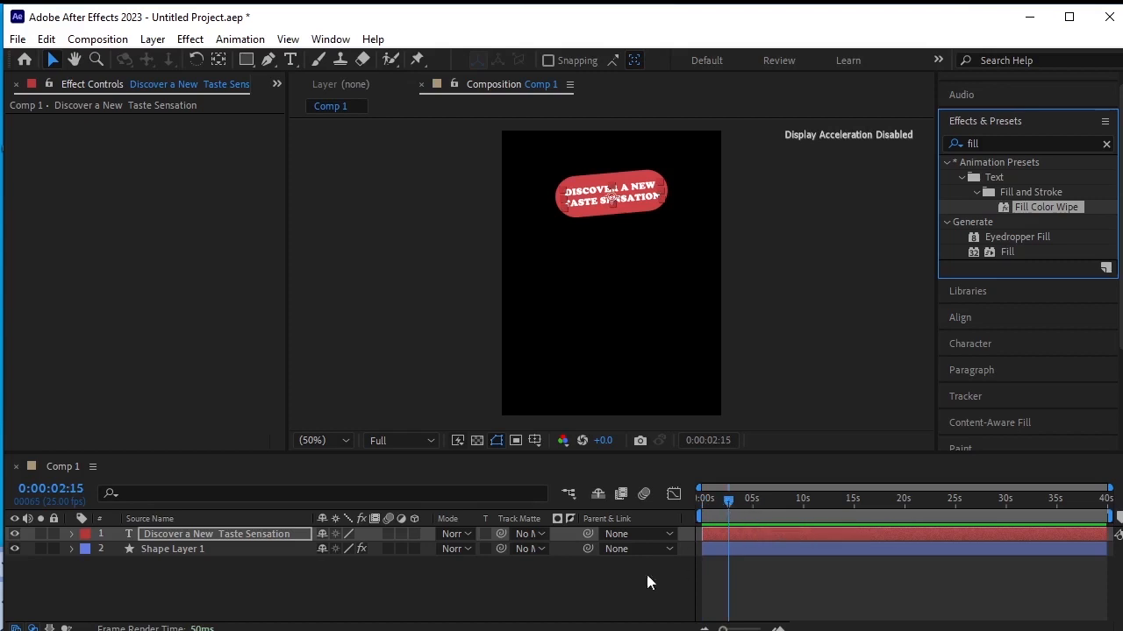
pyautogui.click(230, 535)
pyautogui.press('u')
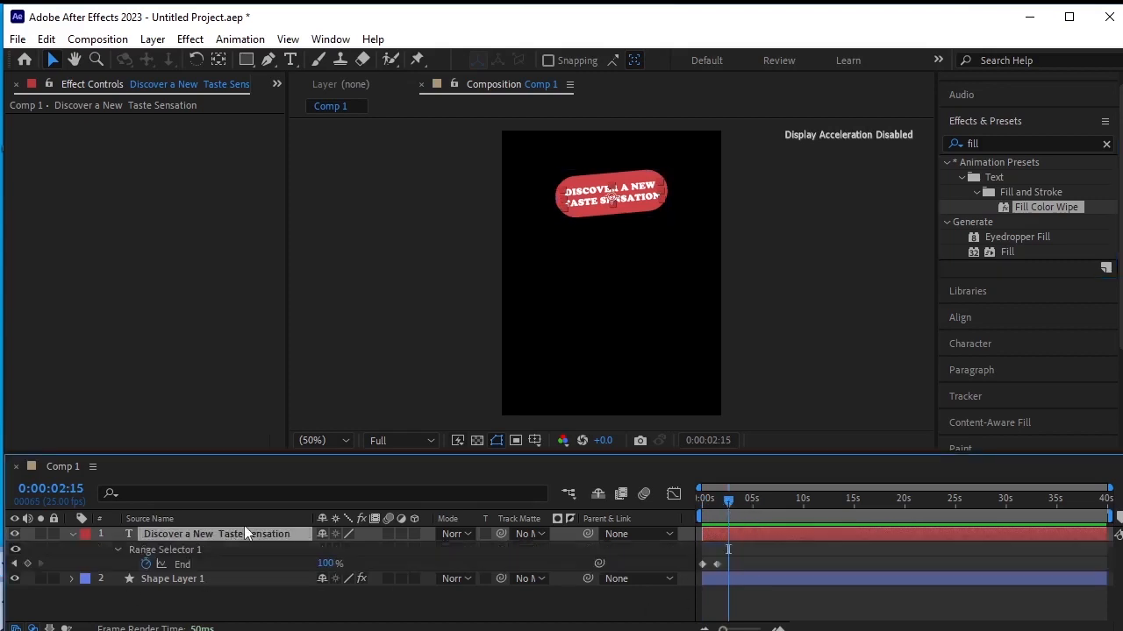
pyautogui.moveTo(728, 498); pyautogui.dragTo(688, 518)
pyautogui.press('=')
pyautogui.press('=')
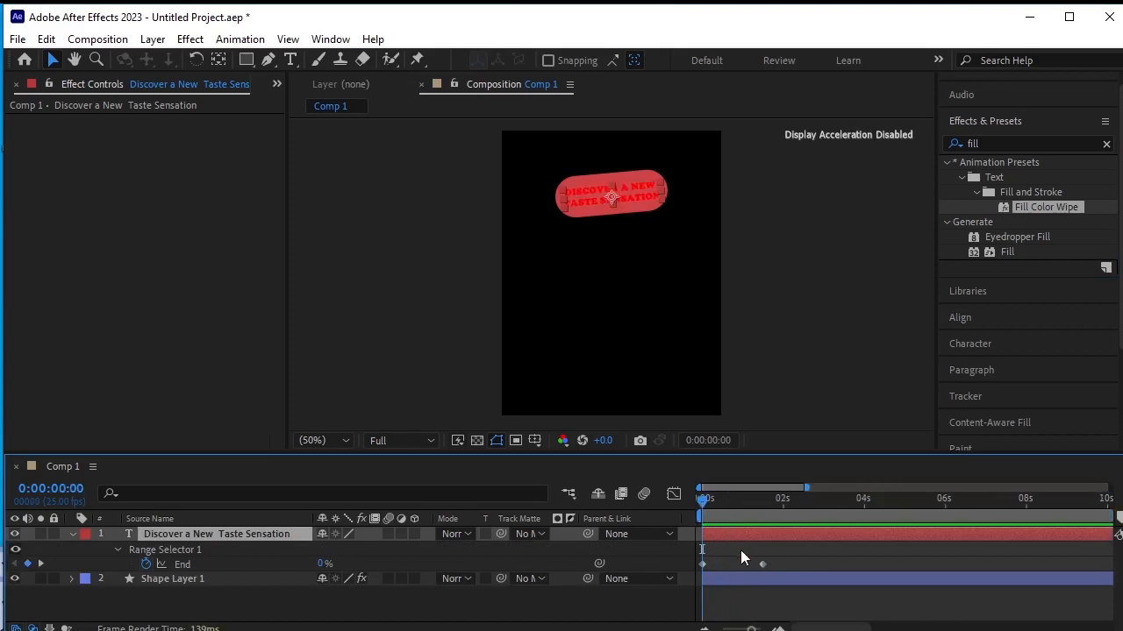
pyautogui.moveTo(762, 564); pyautogui.dragTo(738, 564)
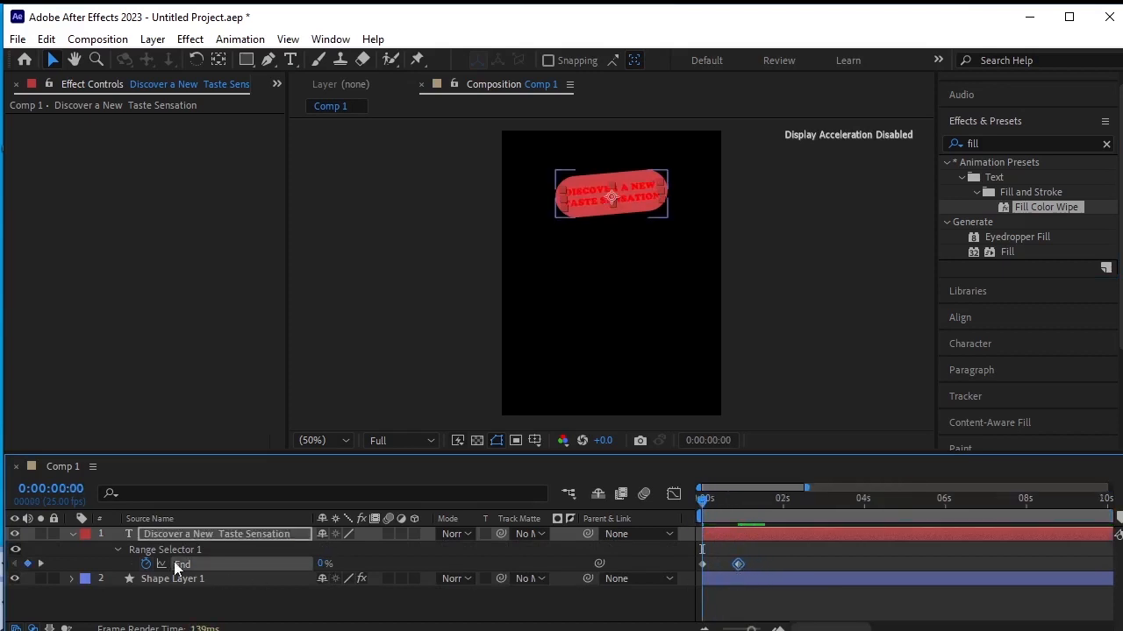
# Step: Change Animator 1's Fill Color on the headline text layer from red to a near-black shade
pyautogui.click(116, 549)
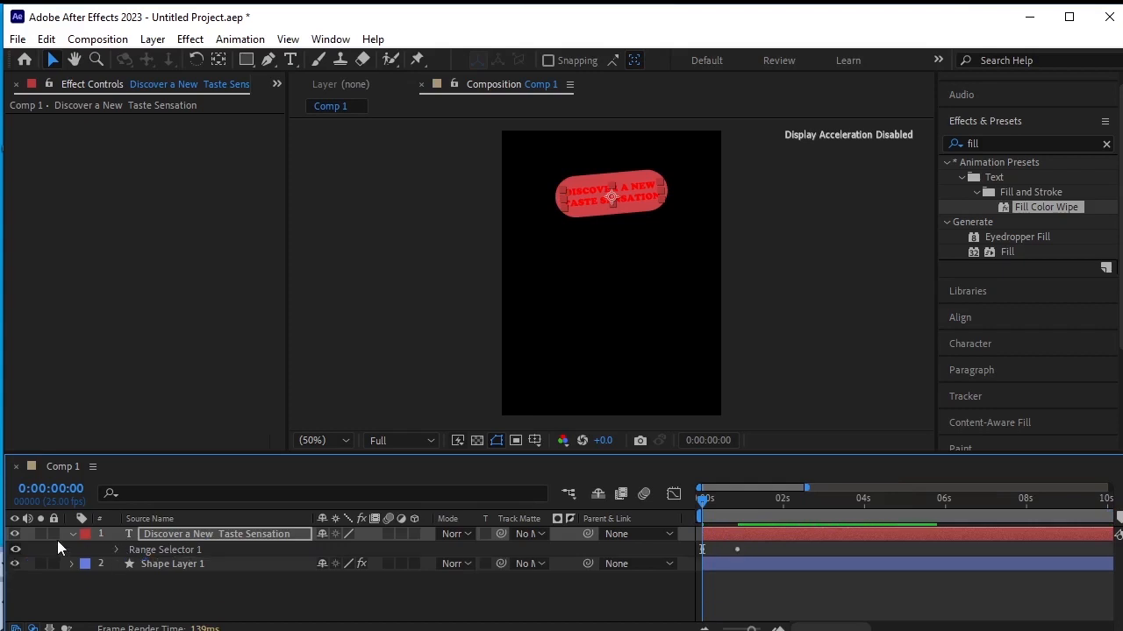
pyautogui.click(71, 534)
pyautogui.click(71, 534)
pyautogui.scroll(-3, 153, 564)
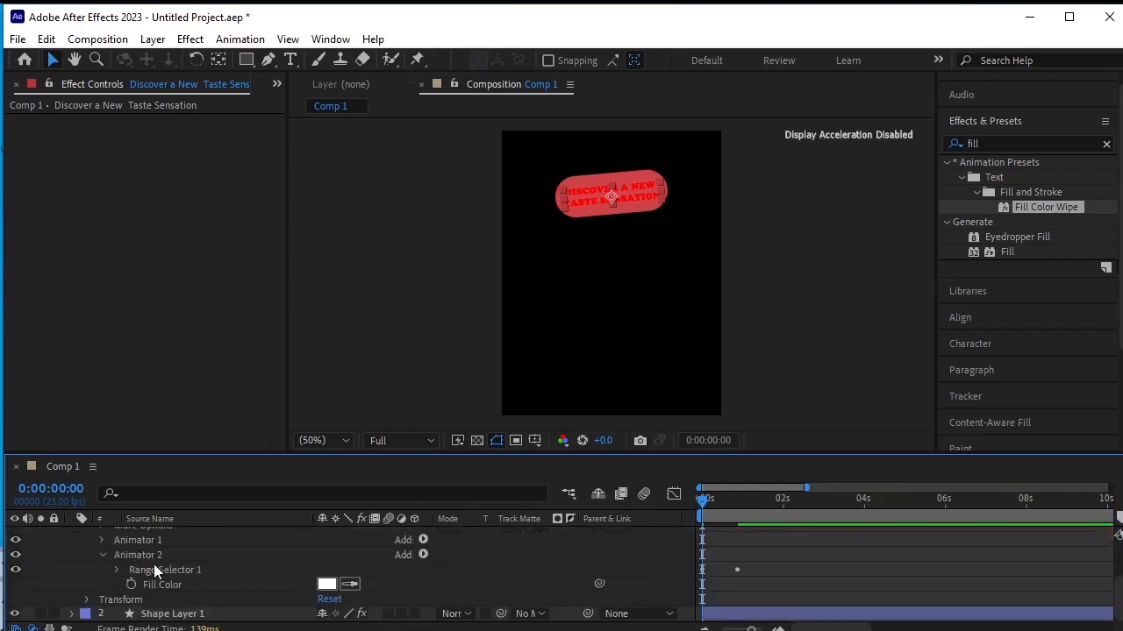
pyautogui.scroll(2, 143, 570)
pyautogui.click(102, 585)
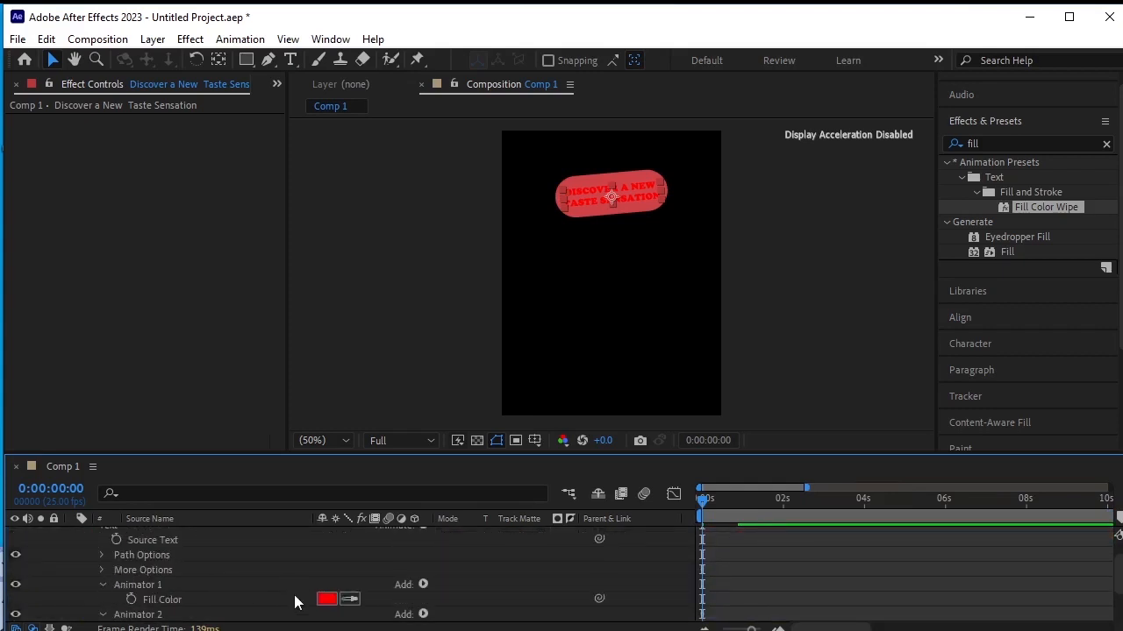
pyautogui.click(327, 600)
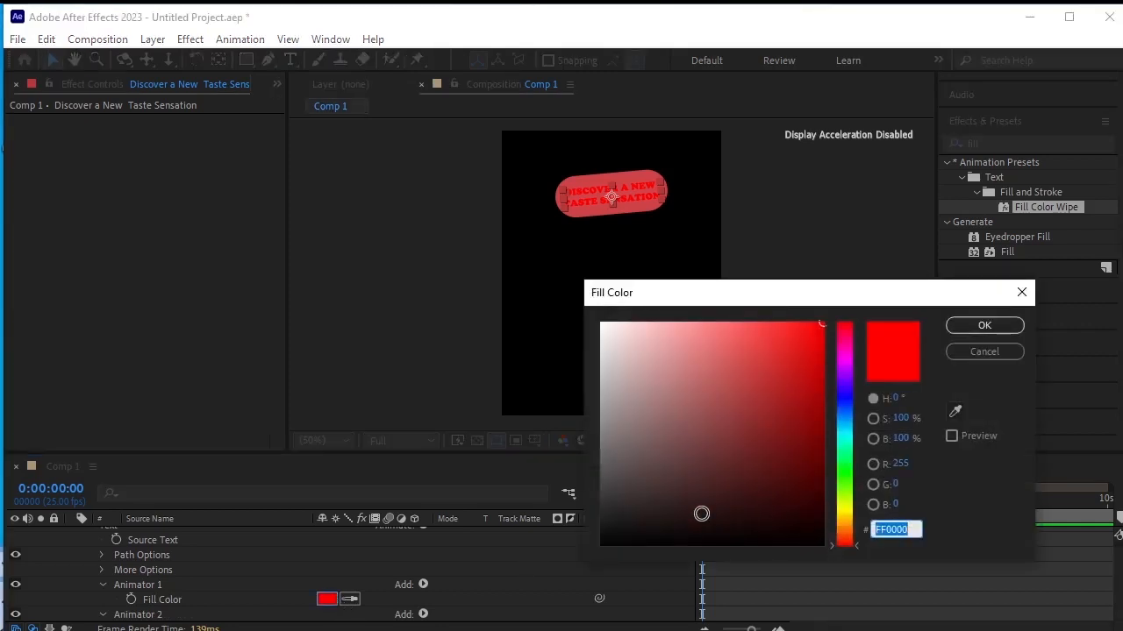
pyautogui.click(605, 520)
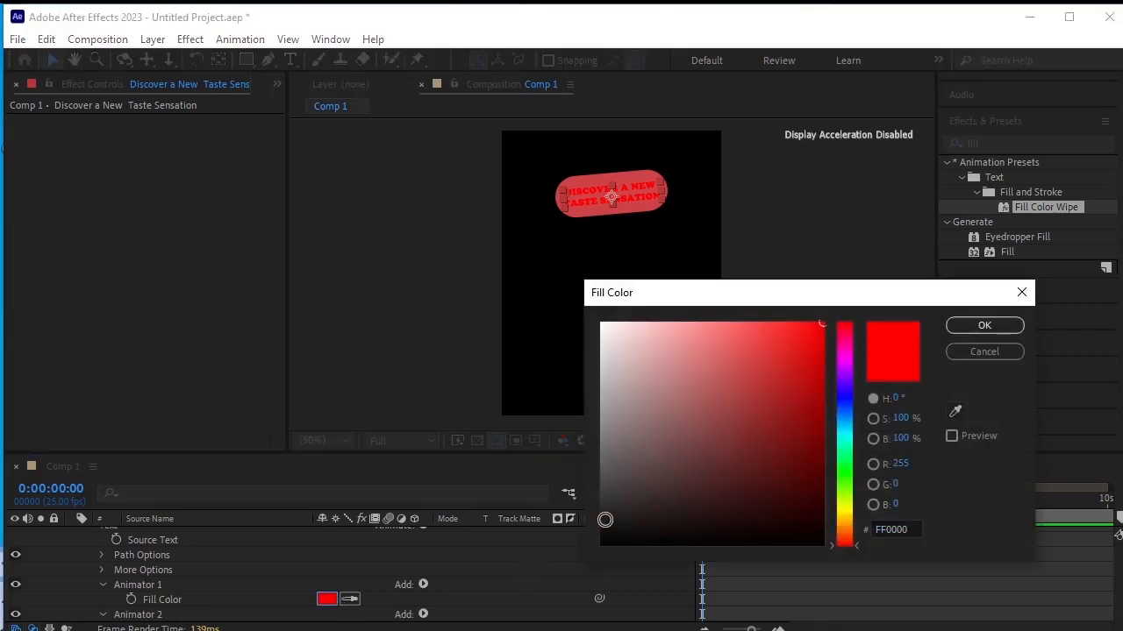
pyautogui.click(993, 332)
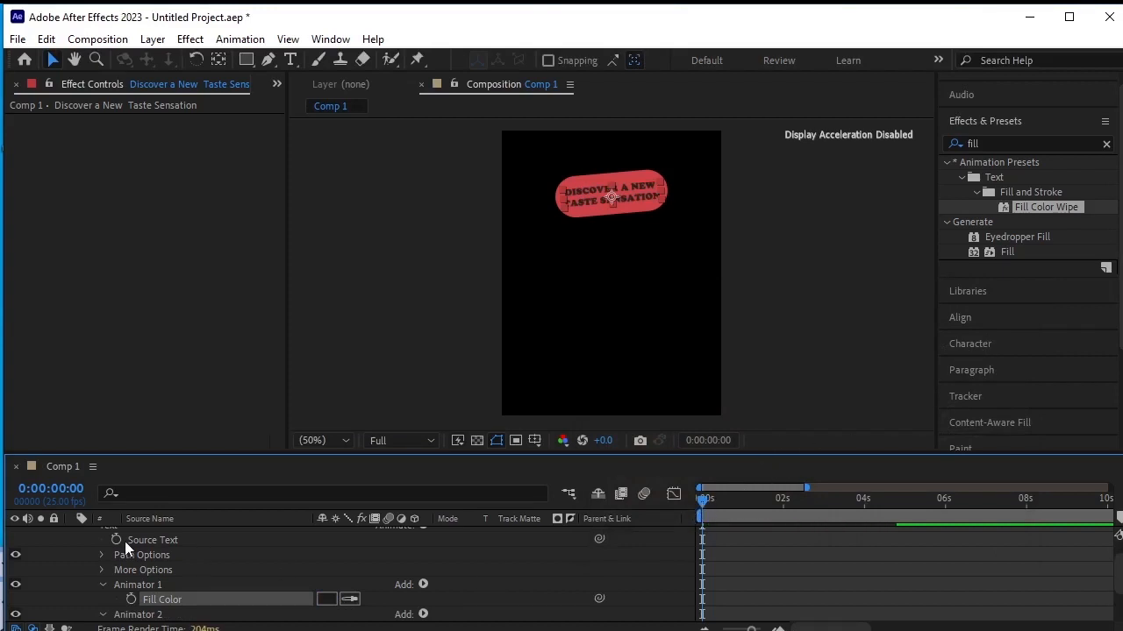
# Step: Collapse the headline layer's properties and preview the recoloured text wipe
pyautogui.scroll(1, 114, 553)
pyautogui.press('F2')
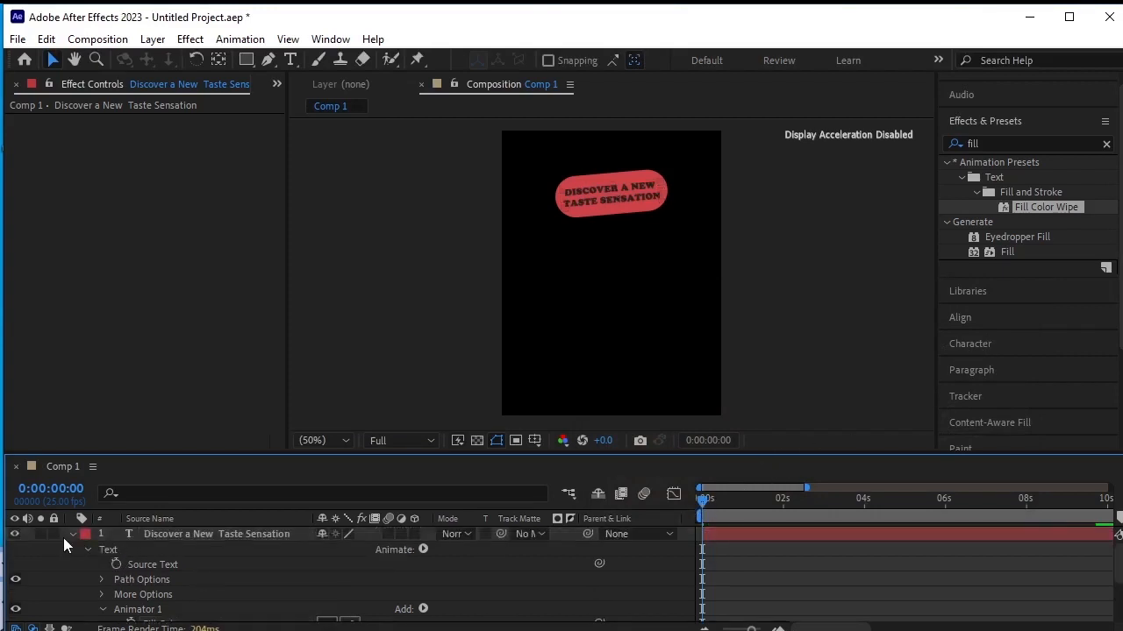
pyautogui.click(71, 534)
pyautogui.press('space')
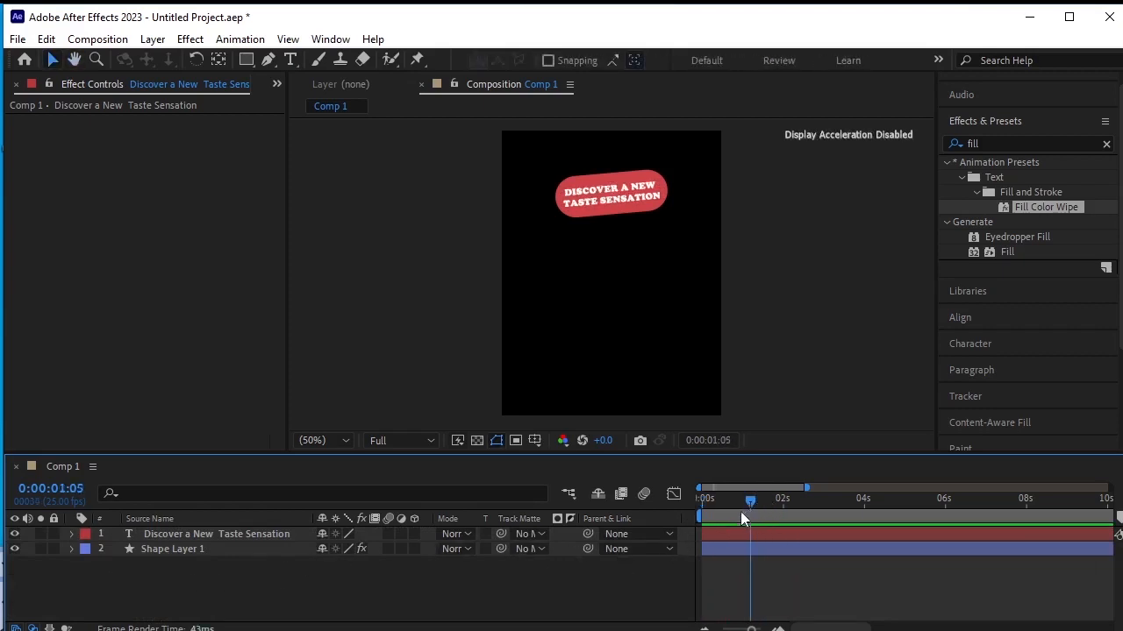
pyautogui.press('space')
# Step: Keyframe the headline's Position with its current placement at frame 5 and a Y value of about 725, below the composition, at frame 0
pyautogui.click(173, 536)
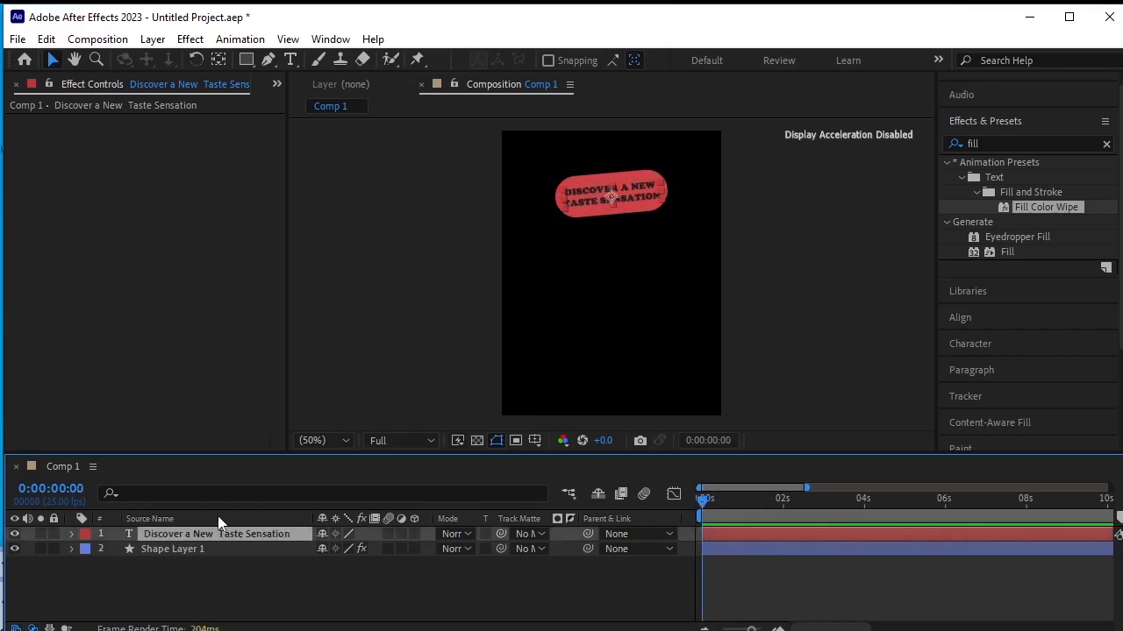
pyautogui.press('p')
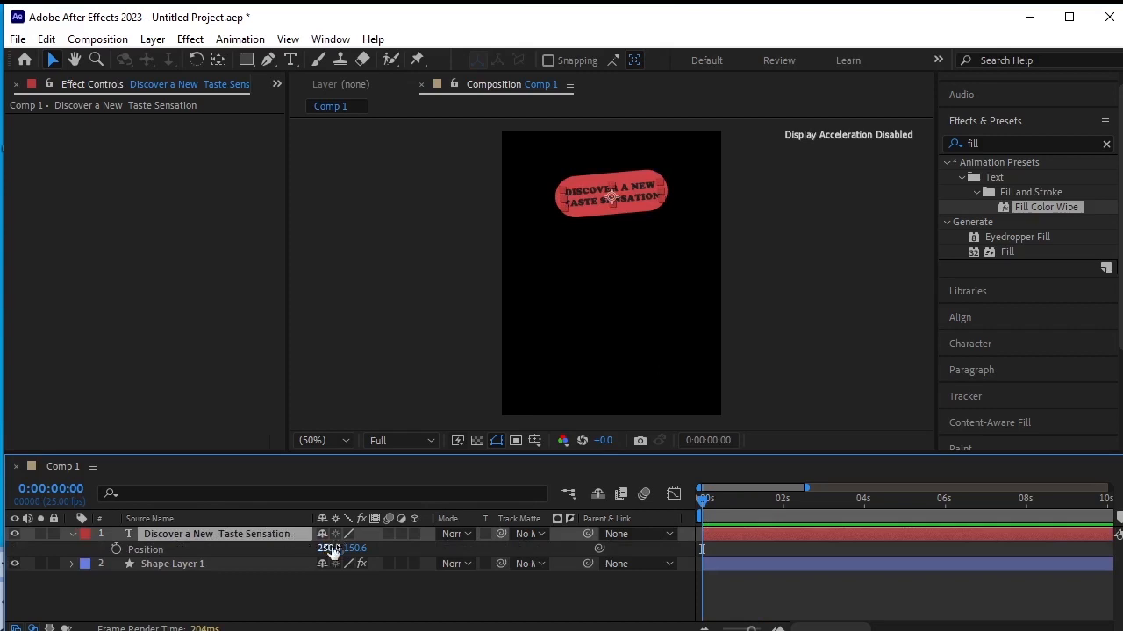
pyautogui.moveTo(751, 629); pyautogui.dragTo(761, 629)
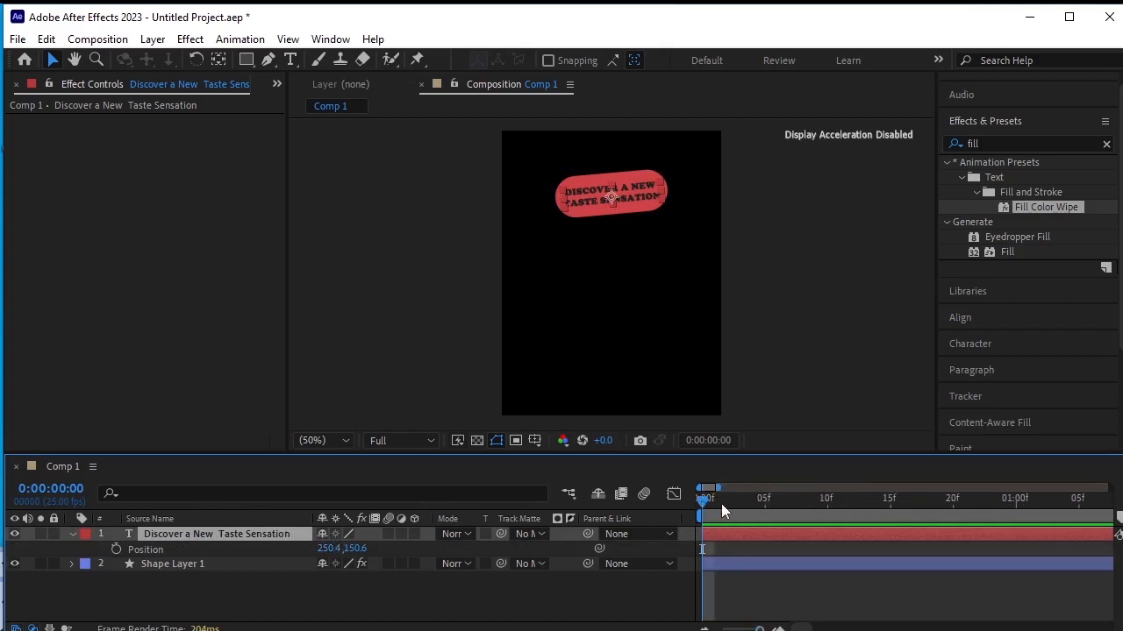
pyautogui.moveTo(722, 506); pyautogui.dragTo(764, 515)
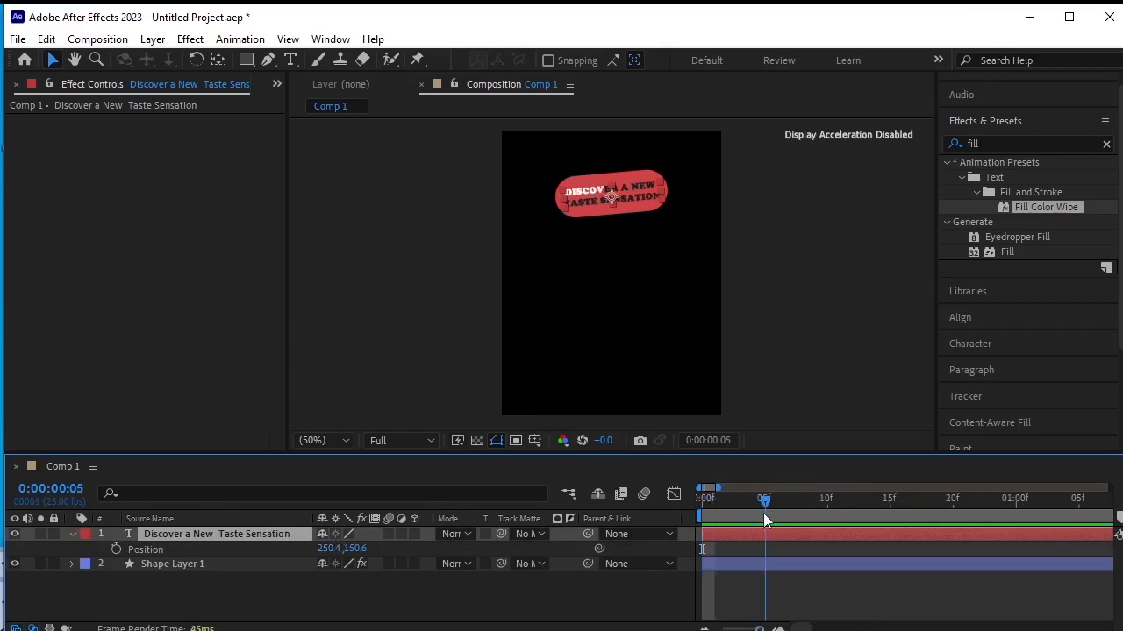
pyautogui.click(116, 549)
pyautogui.moveTo(768, 505); pyautogui.dragTo(702, 506)
pyautogui.moveTo(355, 548); pyautogui.dragTo(933, 482)
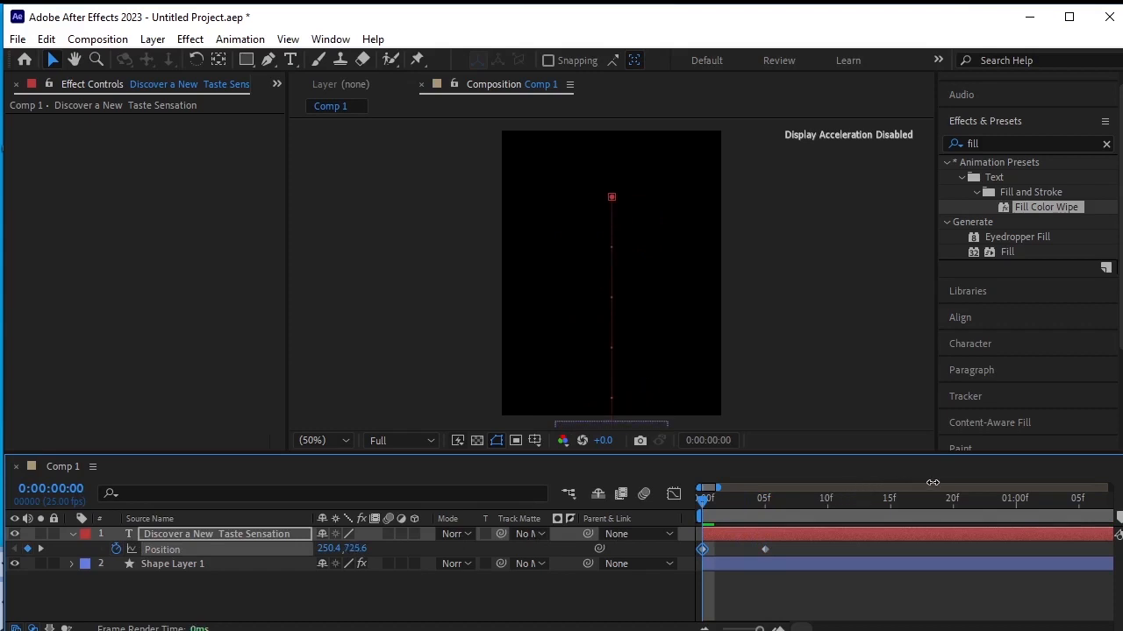
# Step: Preview the headline's rise, move its ending Position keyframe to frame 10, and apply Easy Ease to both Position keyframes
pyautogui.press('space')
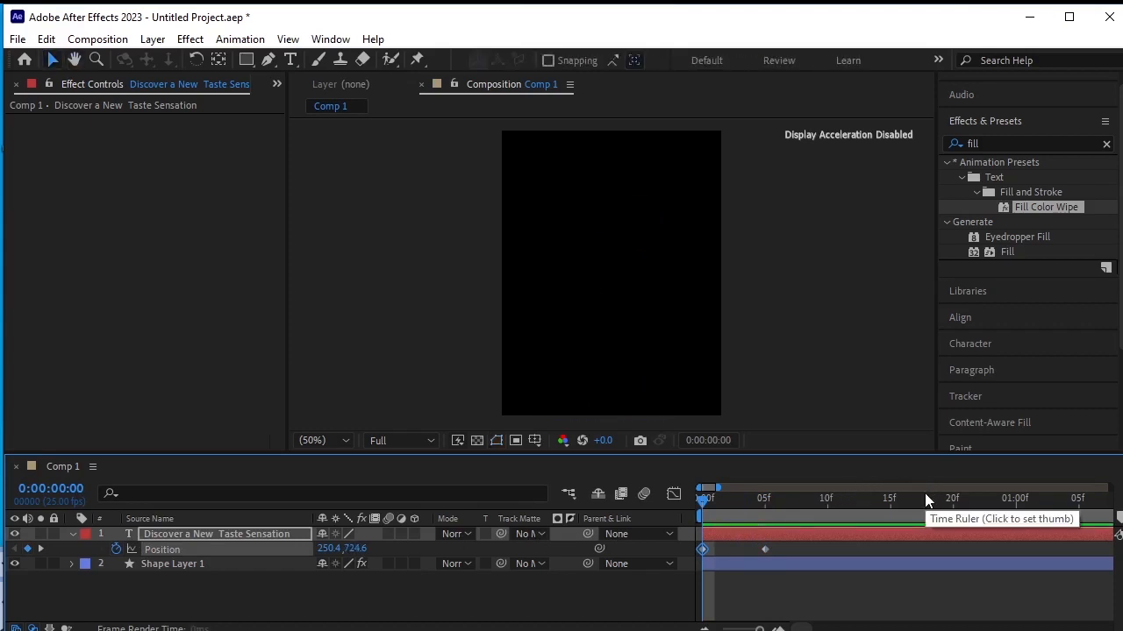
pyautogui.press('space')
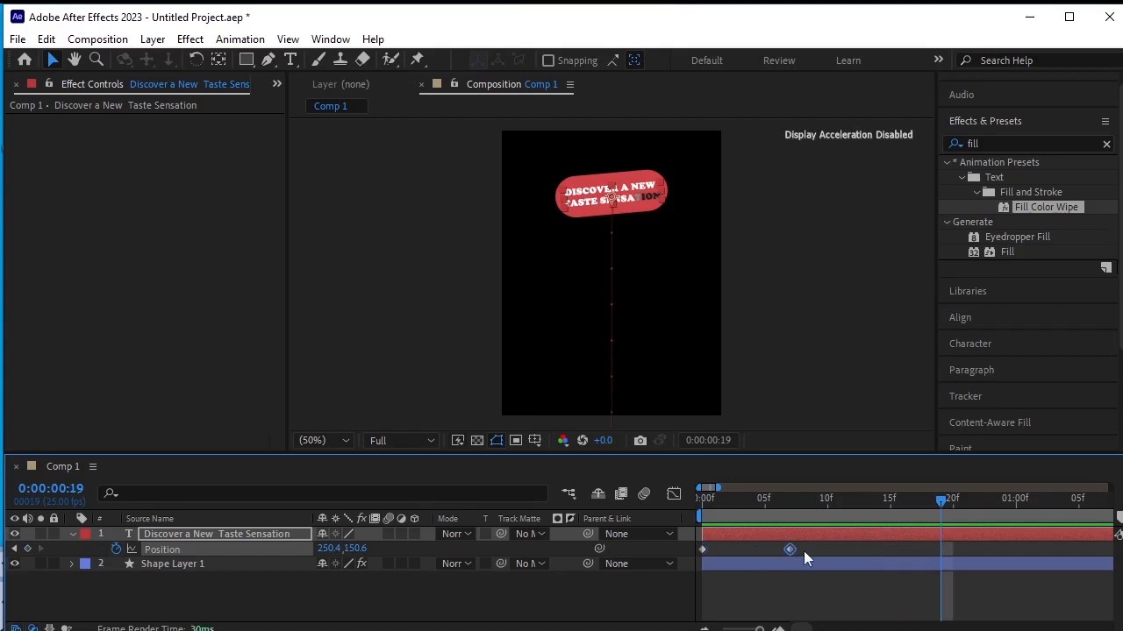
pyautogui.moveTo(791, 550); pyautogui.dragTo(688, 556)
pyautogui.press('F9')
# Step: Lengthen the first Position keyframe's outgoing ease in the speed graph so the headline starts slowly, and preview the motion
pyautogui.click(675, 494)
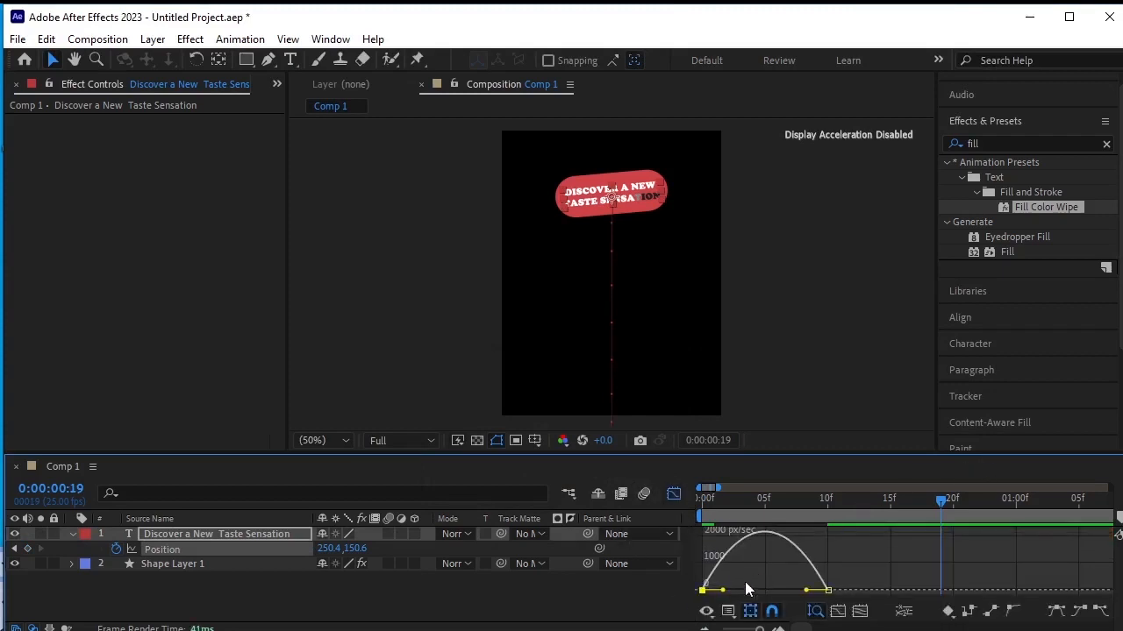
pyautogui.moveTo(725, 590); pyautogui.dragTo(764, 591)
pyautogui.click(673, 495)
pyautogui.click(656, 583)
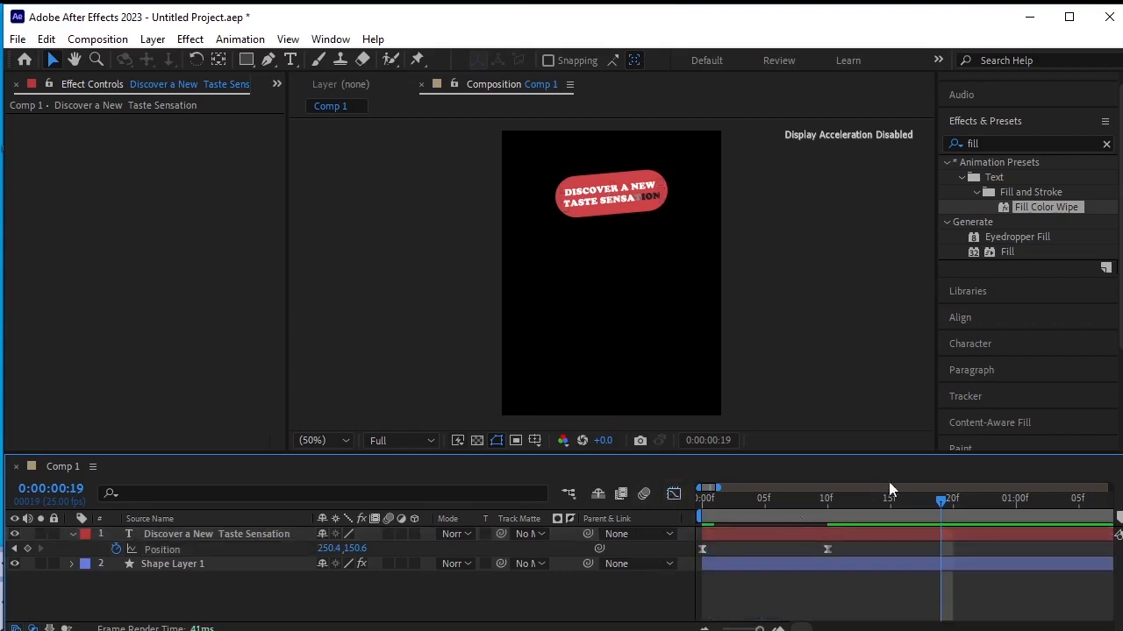
pyautogui.press('space')
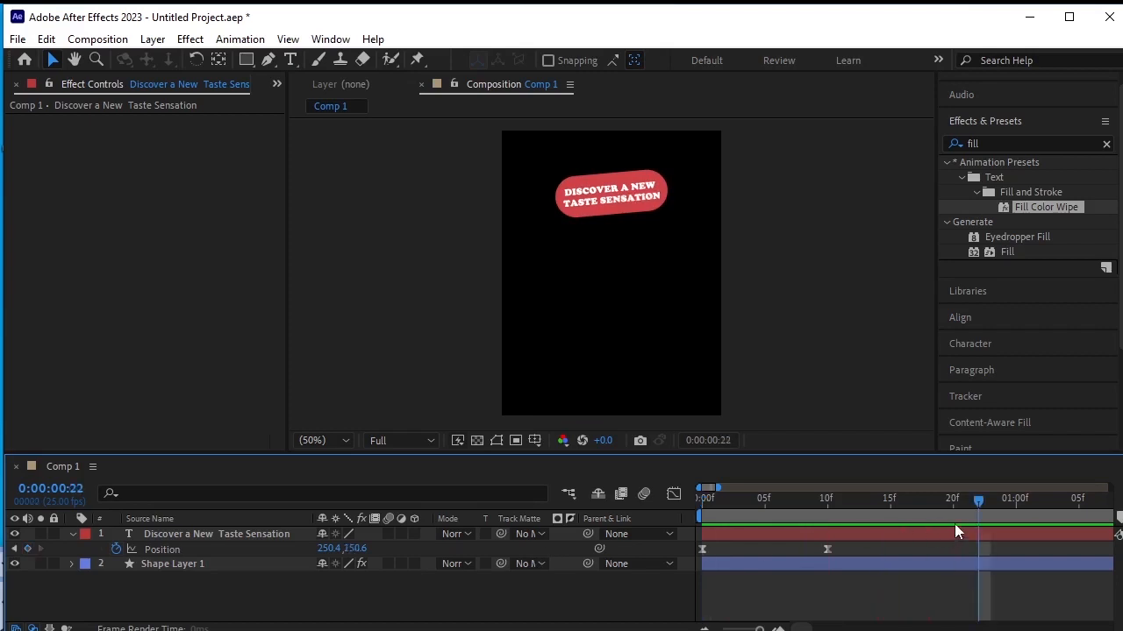
pyautogui.click(978, 506)
# Step: Shift both Range Selector End keyframes so the colour wipe starts at frame 10, when the headline's Position animation ends
pyautogui.moveTo(980, 506); pyautogui.dragTo(813, 537)
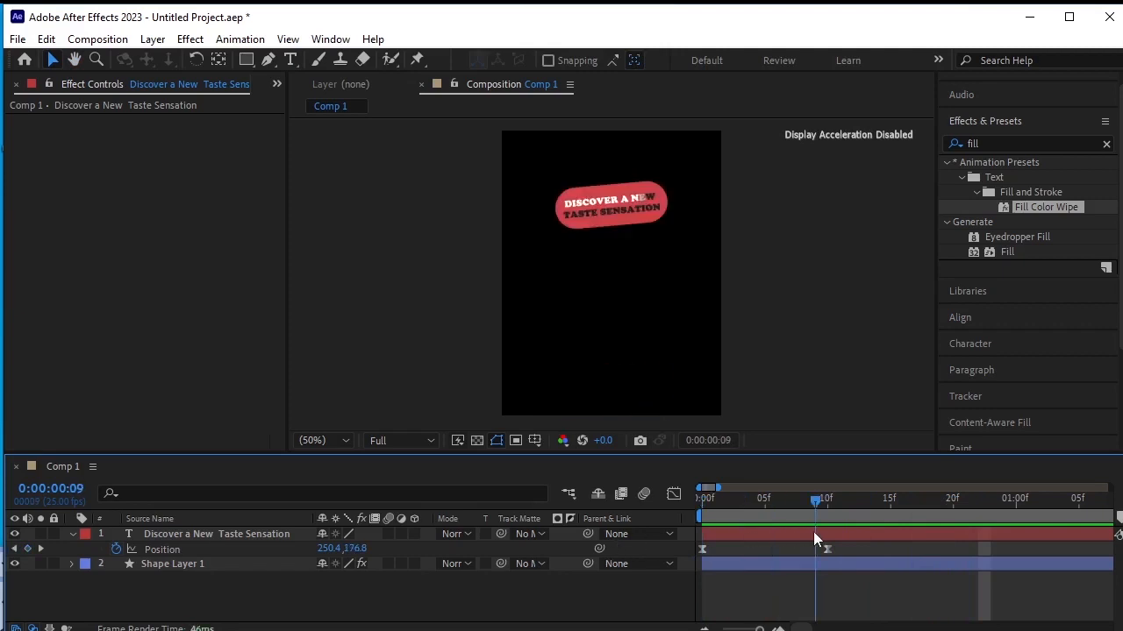
pyautogui.press('u')
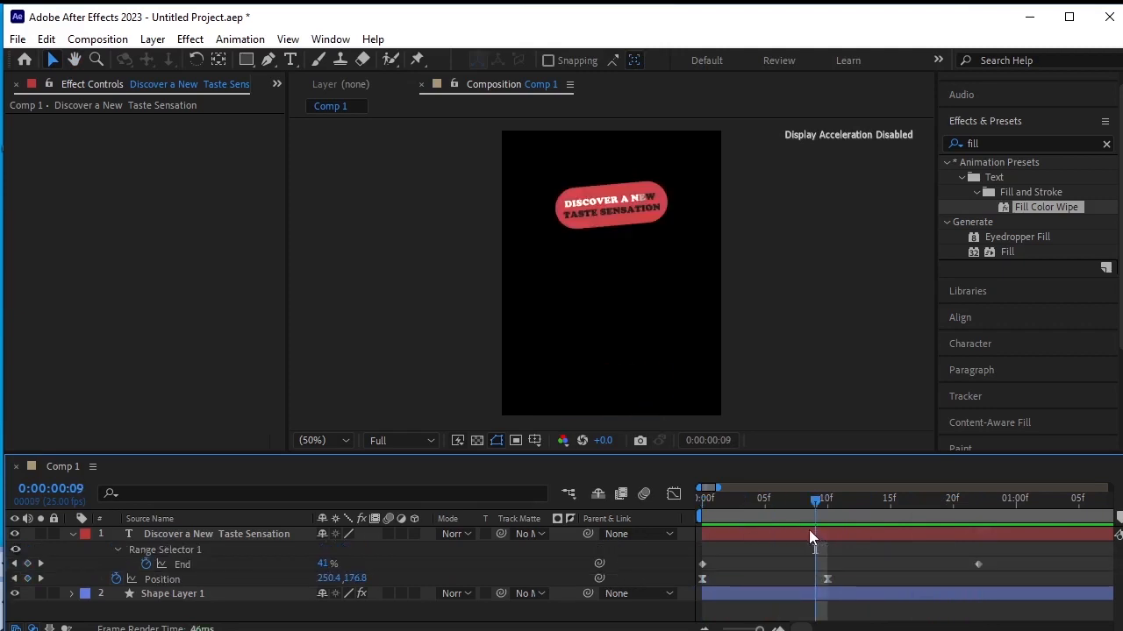
pyautogui.click(703, 565)
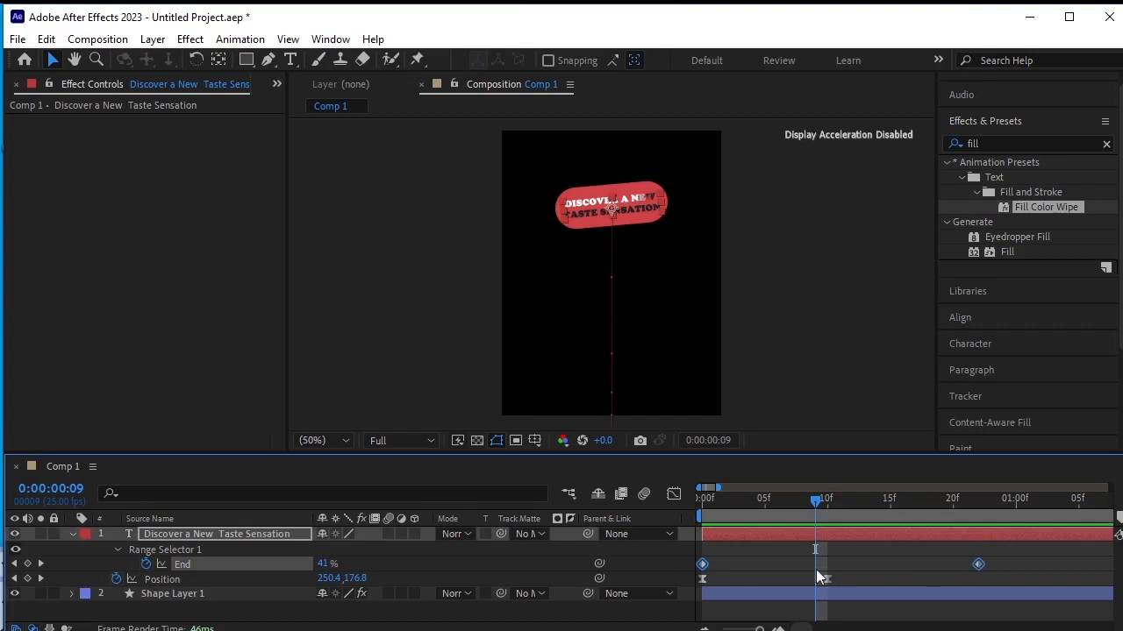
pyautogui.moveTo(703, 565); pyautogui.dragTo(828, 565)
# Step: Preview the combined headline rise and colour wipe from the start, and return to frame 0 with no layer selected
pyautogui.moveTo(815, 502); pyautogui.dragTo(573, 538)
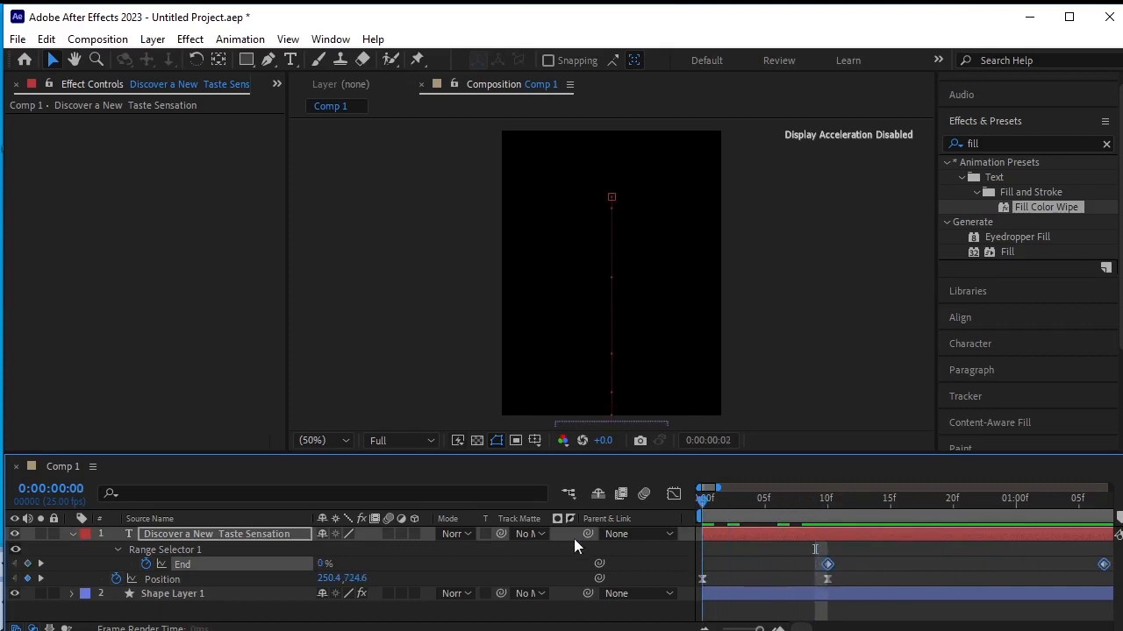
pyautogui.click(72, 534)
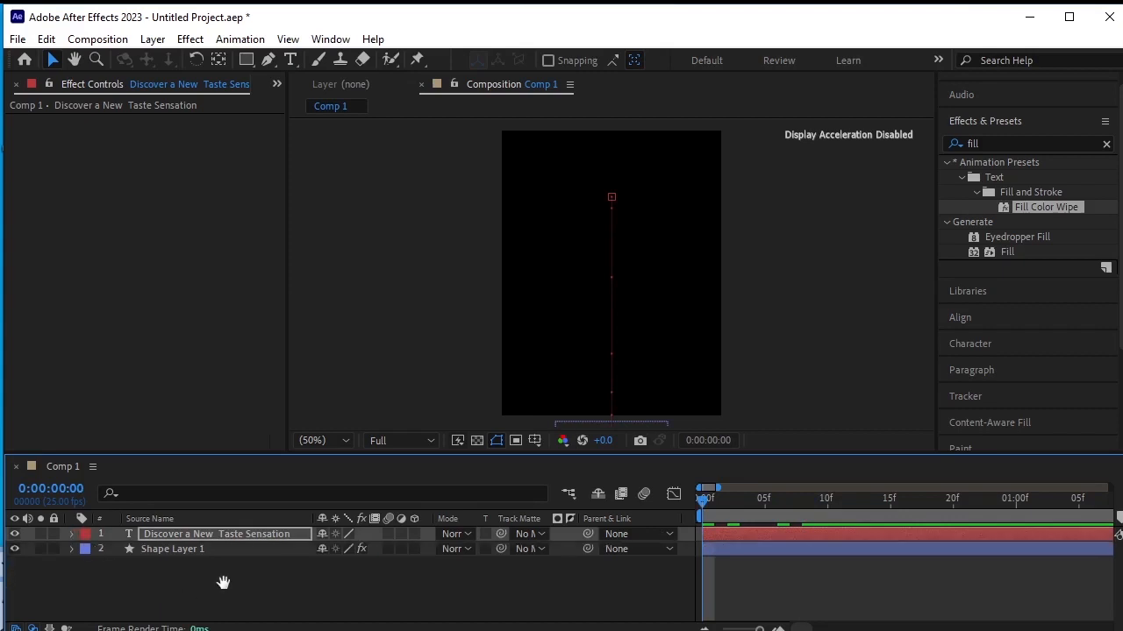
pyautogui.press('space')
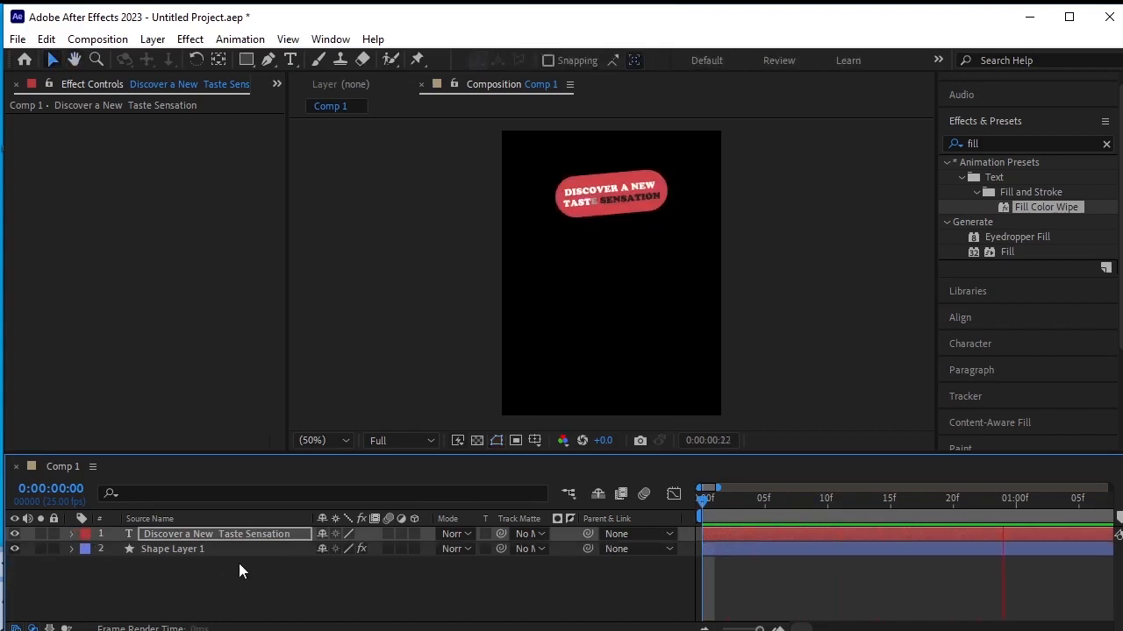
pyautogui.click(247, 533)
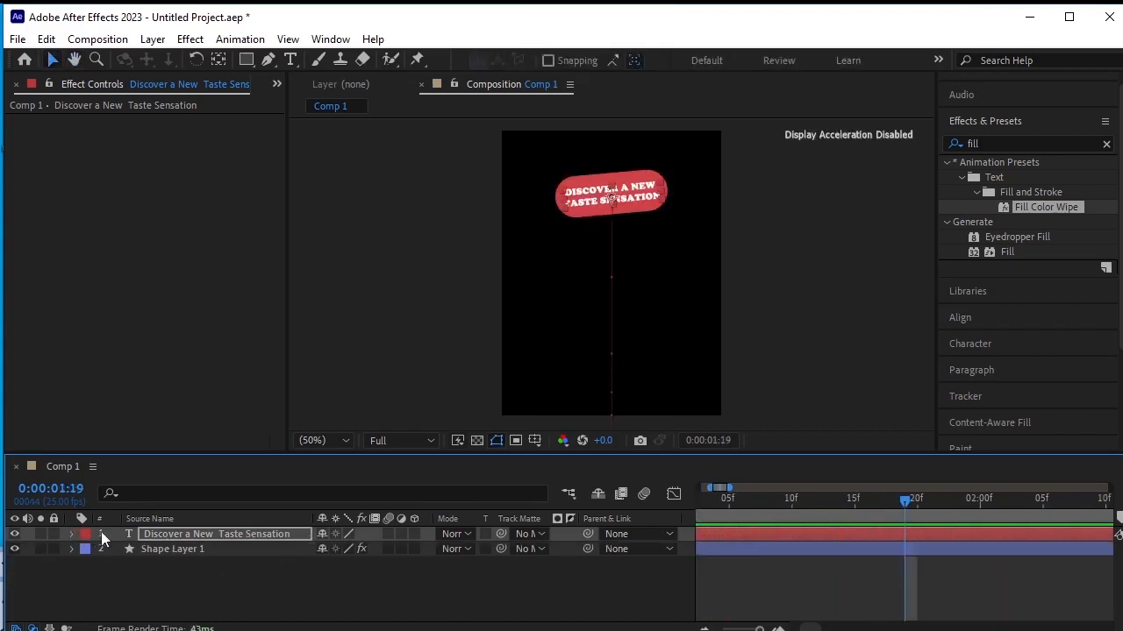
pyautogui.moveTo(899, 501); pyautogui.dragTo(490, 533)
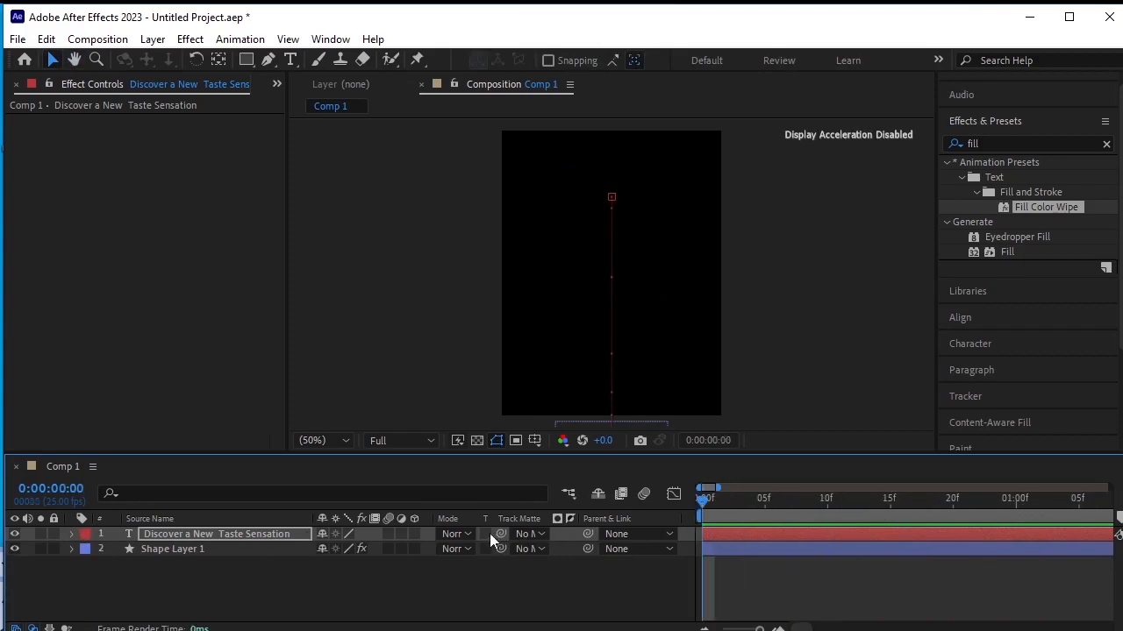
pyautogui.click(357, 595)
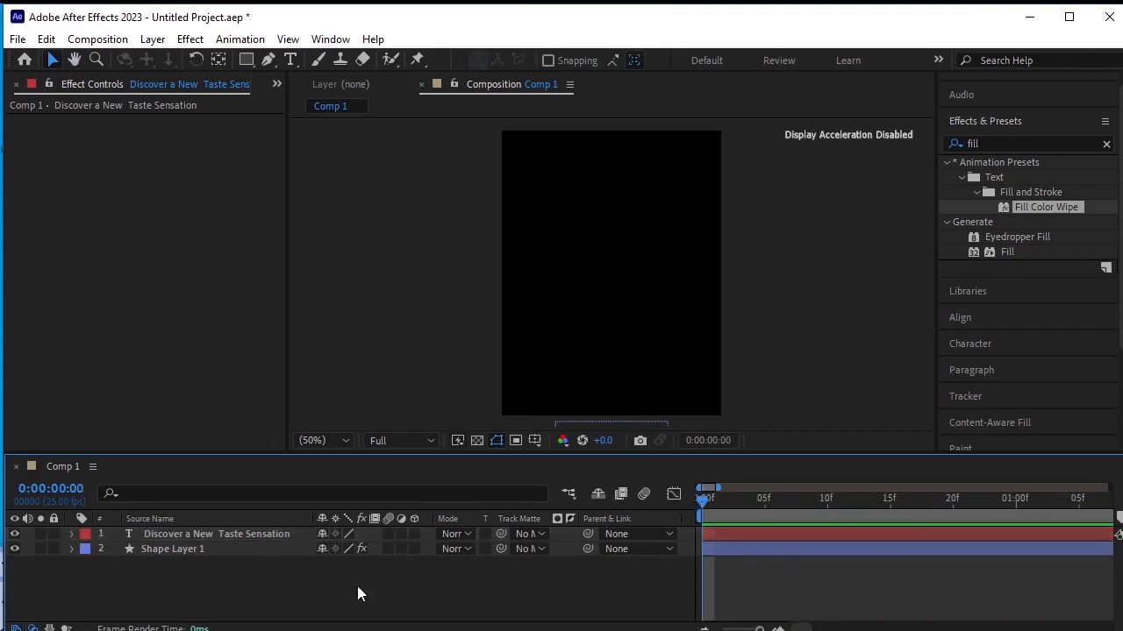
# Step: Import logo.png from the Icecream ani folder into the project as footage
pyautogui.click(16, 88)
pyautogui.click(80, 278)
pyautogui.rightClick(80, 278)
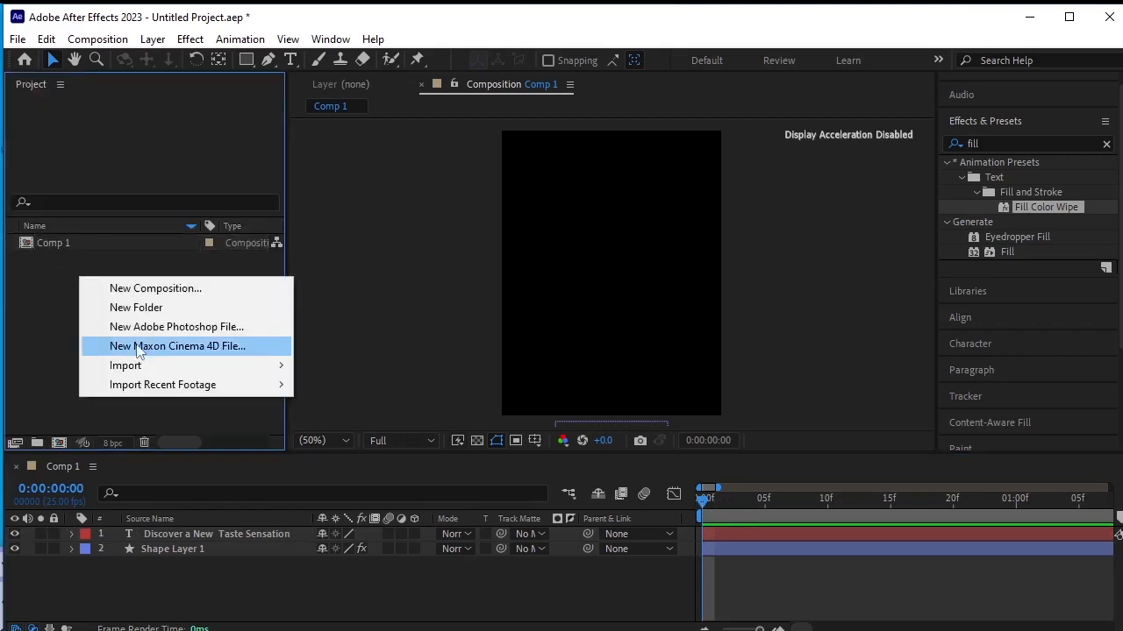
pyautogui.moveTo(161, 373)
pyautogui.click(337, 367)
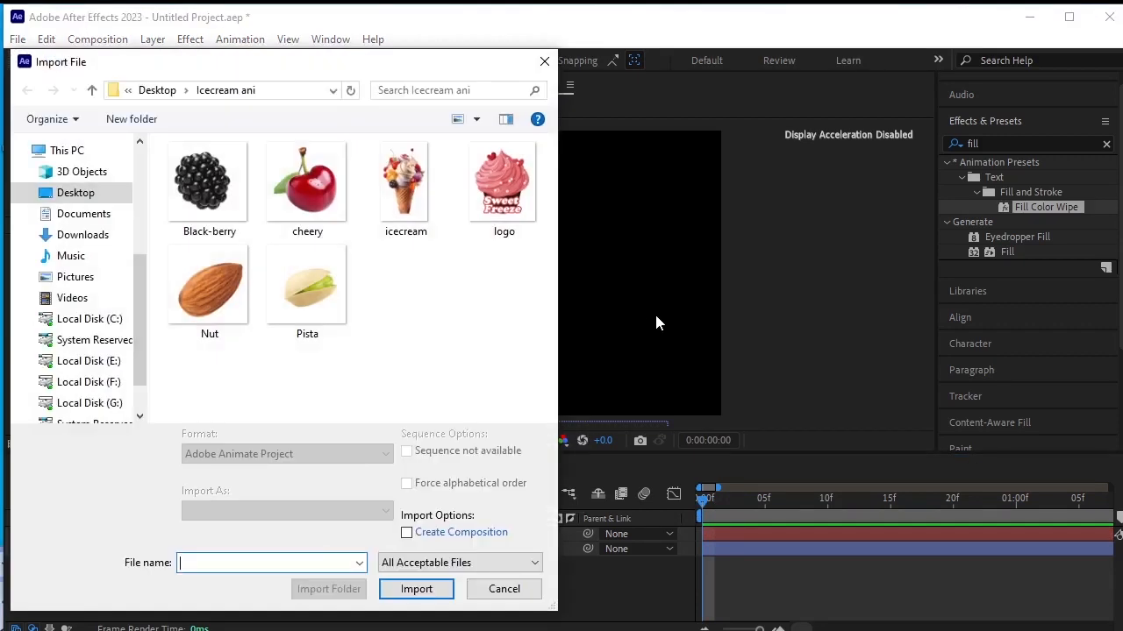
pyautogui.click(501, 184)
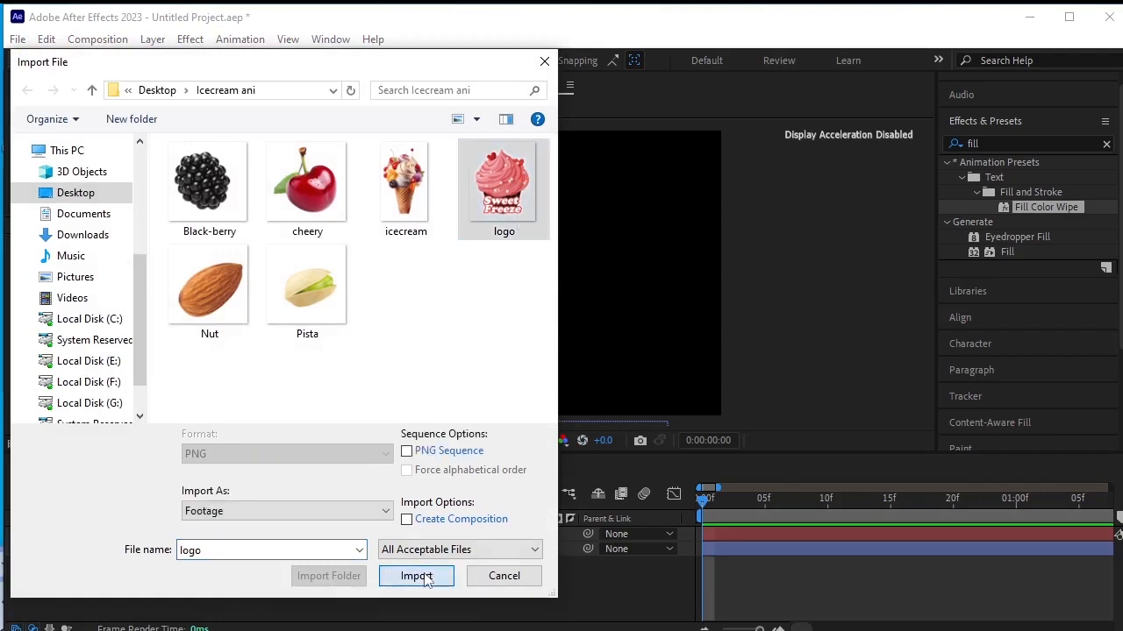
pyautogui.click(416, 586)
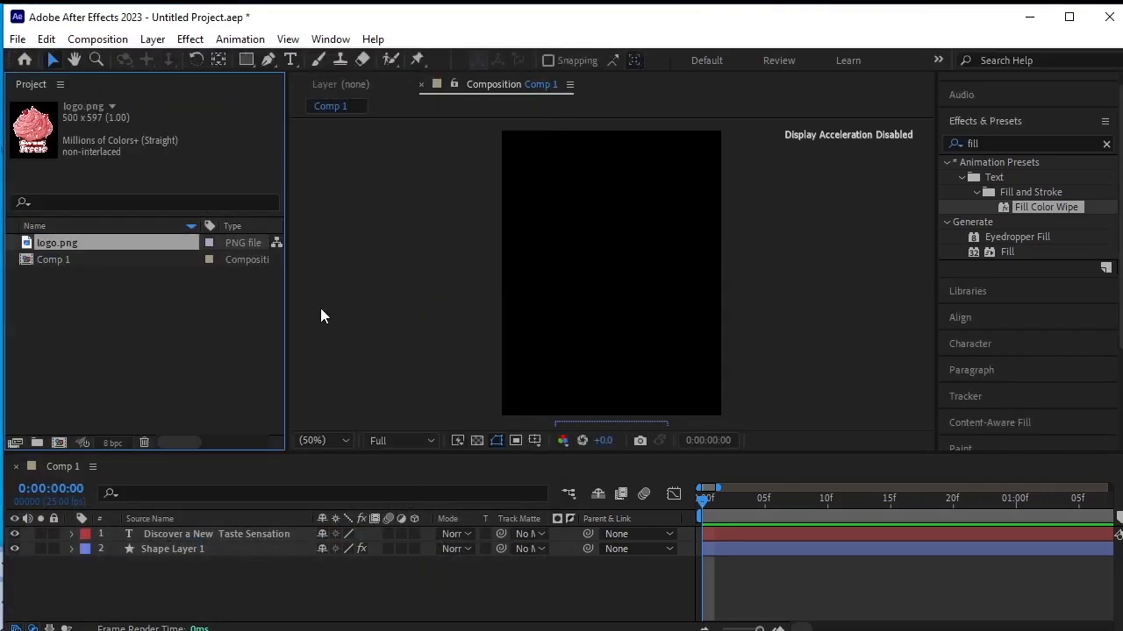
# Step: Add logo.png to Comp 1 above the headline layer and scale it down to 36%
pyautogui.moveTo(106, 250); pyautogui.dragTo(189, 529)
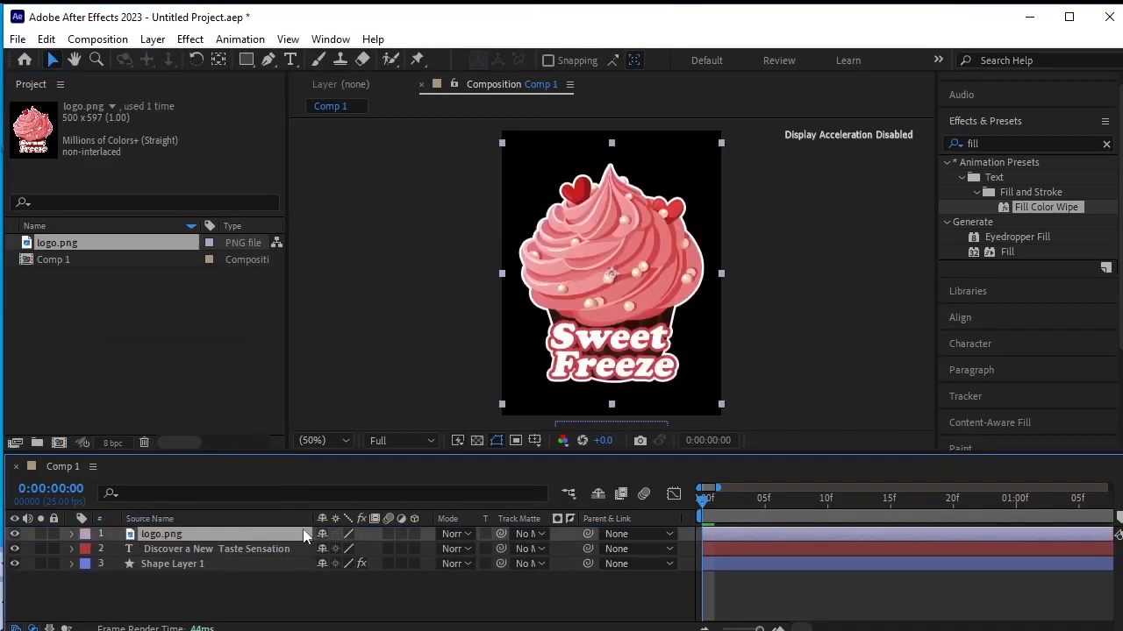
pyautogui.press('s')
pyautogui.moveTo(368, 549)
pyautogui.mouseDown()
pyautogui.moveTo(325, 566)
pyautogui.moveTo(360, 549)
pyautogui.mouseUp()
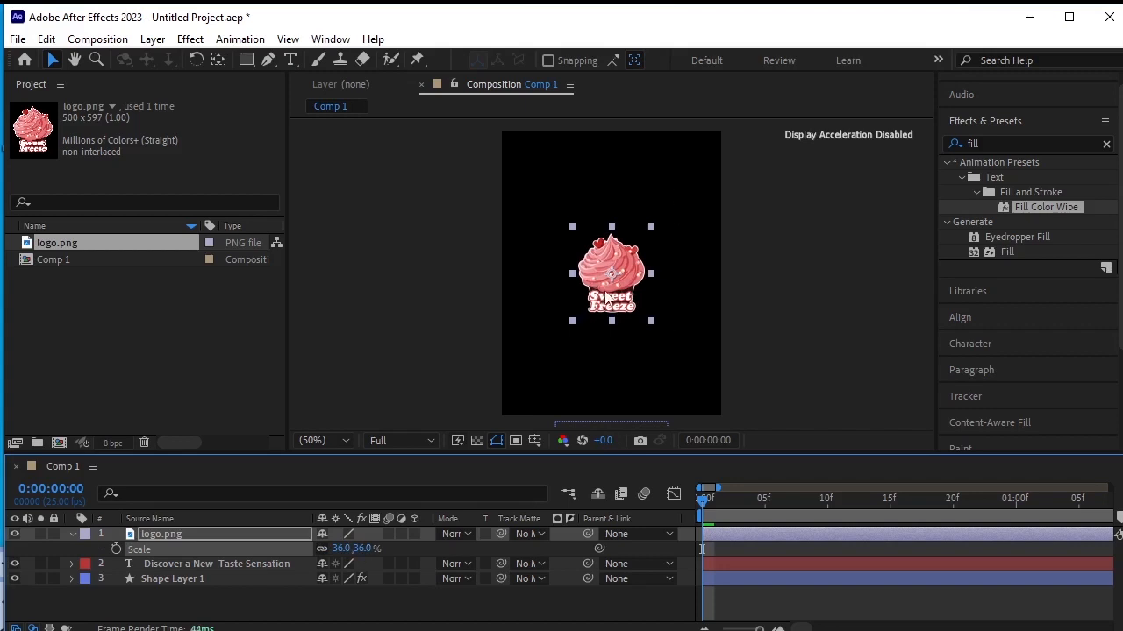
# Step: Move the headline's Position keyframe at frame 10 down to the vertical centre of the composition
pyautogui.moveTo(699, 502); pyautogui.dragTo(846, 499)
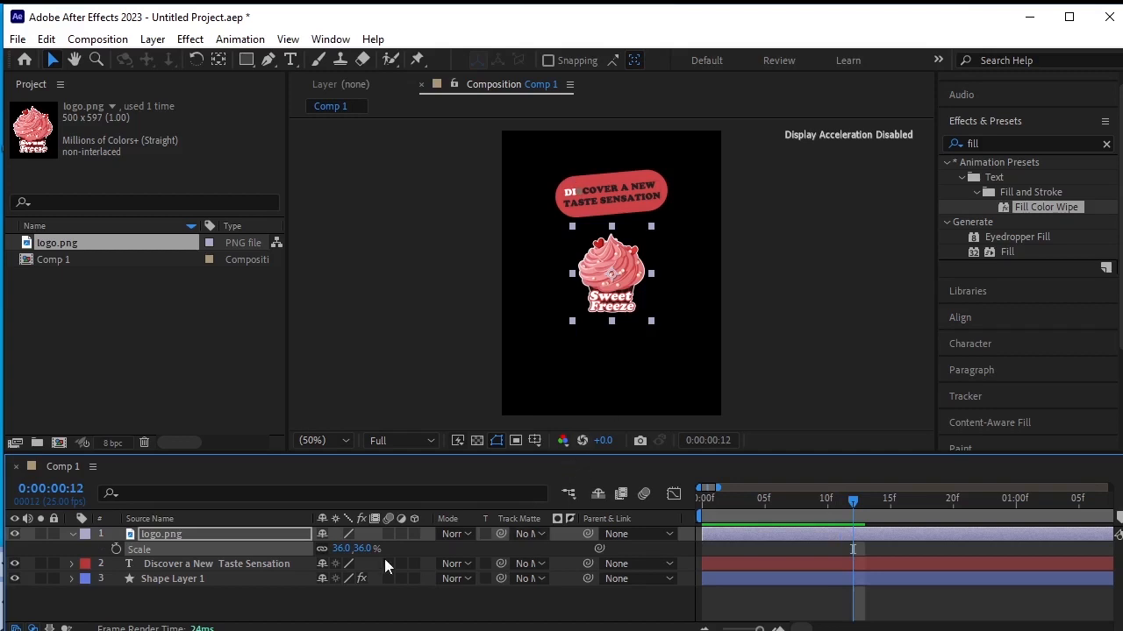
pyautogui.click(288, 567)
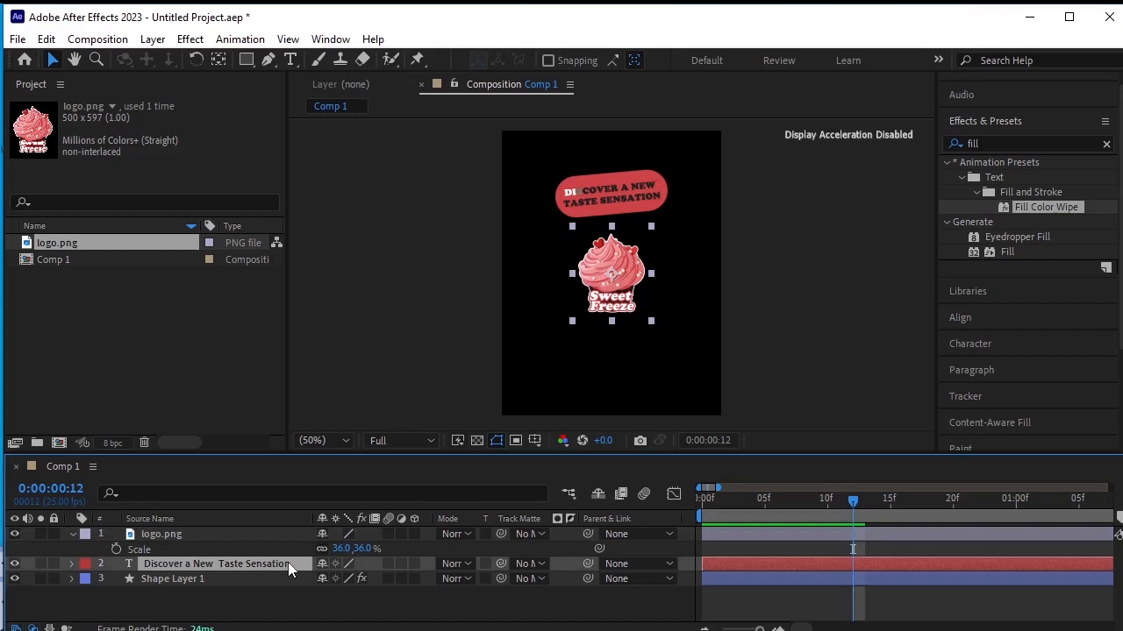
pyautogui.press('u')
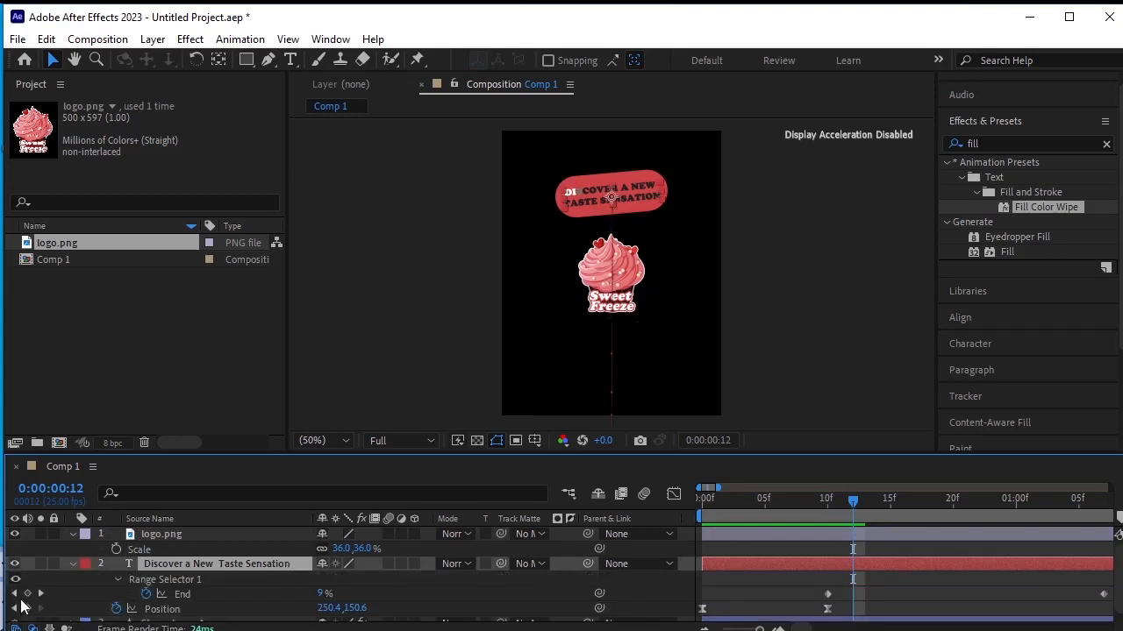
pyautogui.click(15, 595)
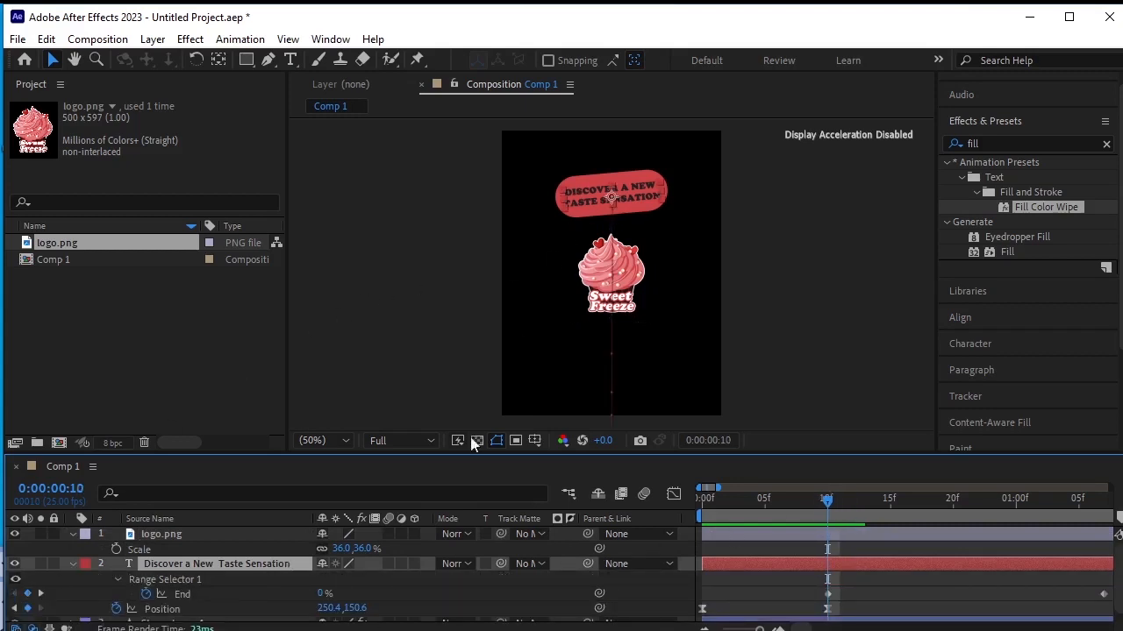
pyautogui.moveTo(355, 608); pyautogui.dragTo(588, 568)
pyautogui.click(991, 318)
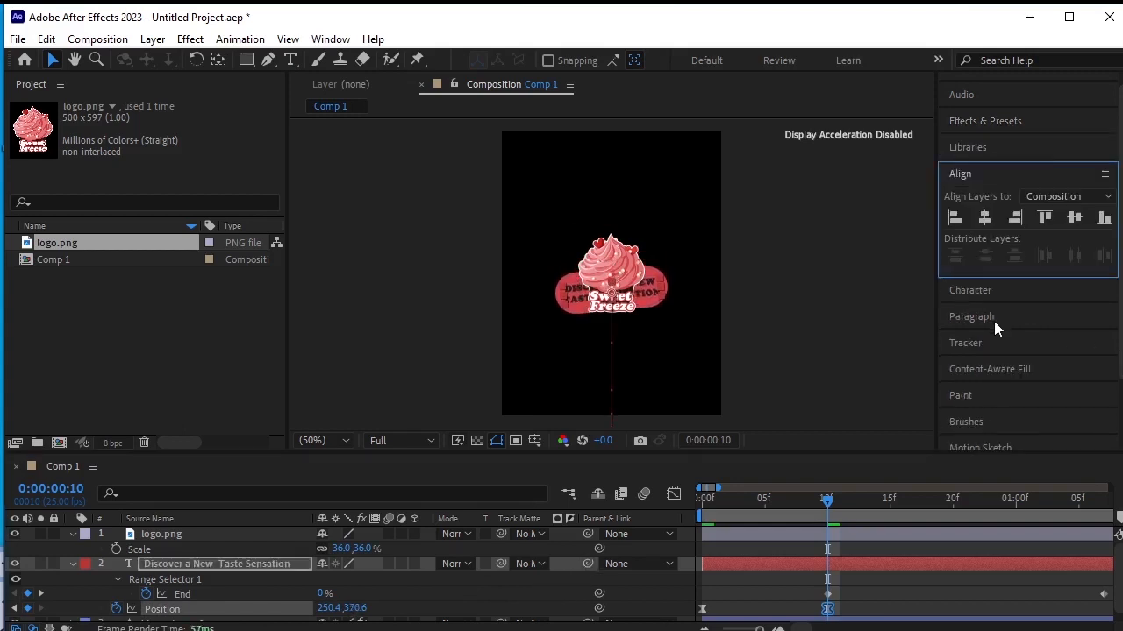
pyautogui.click(1070, 221)
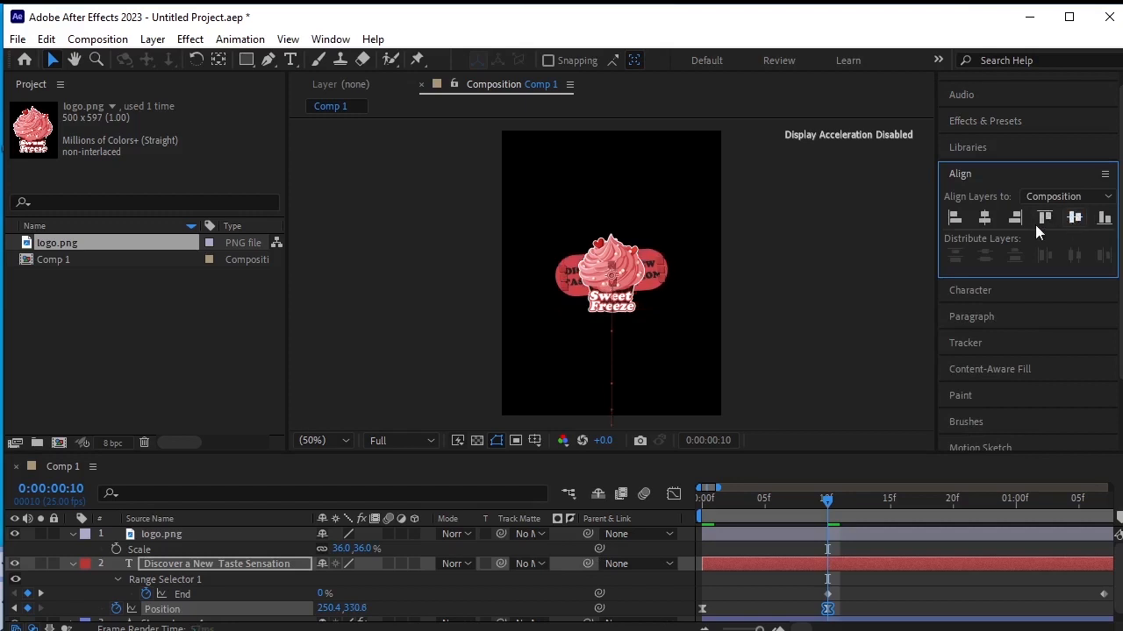
pyautogui.click(74, 564)
# Step: Place the logo just above the headline box and set its scale to 28%
pyautogui.click(186, 532)
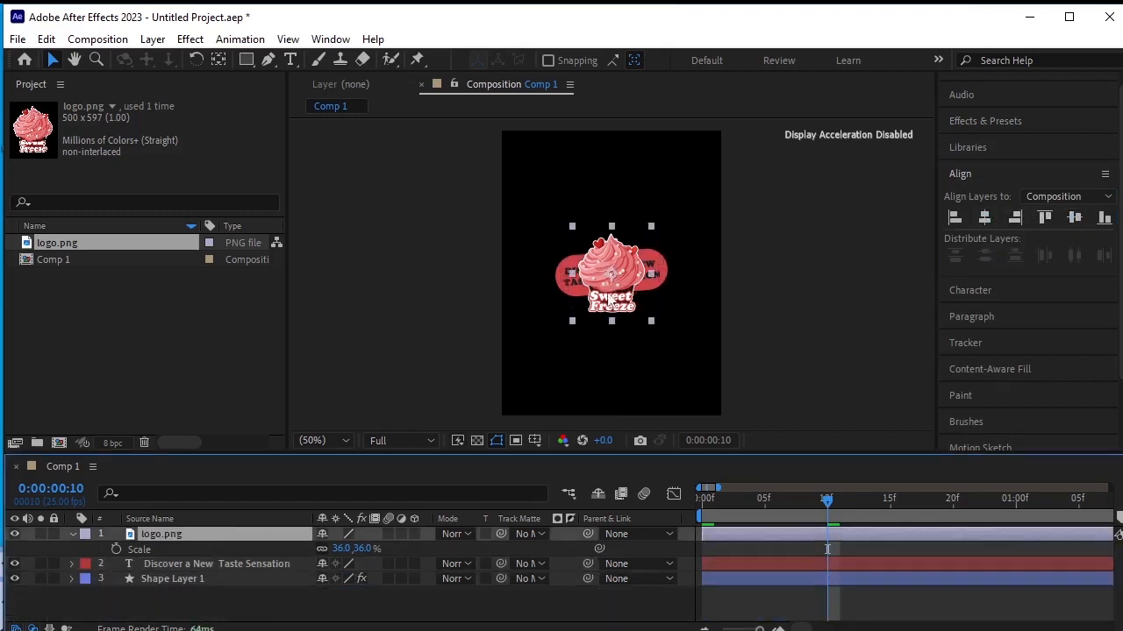
pyautogui.moveTo(611, 291); pyautogui.dragTo(611, 215)
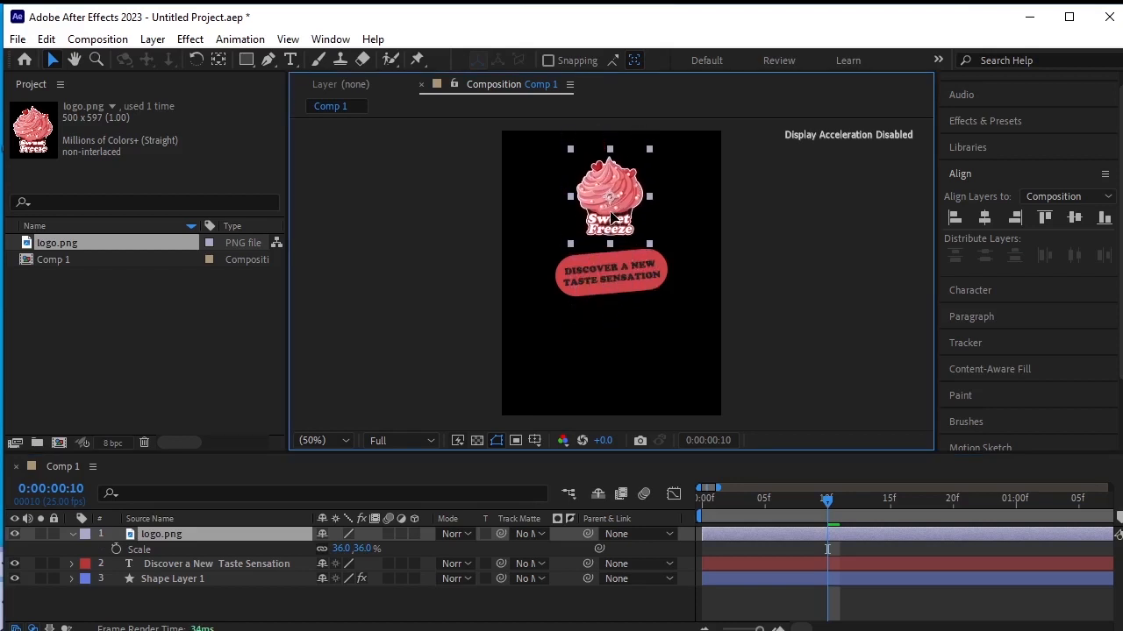
pyautogui.press('Return')
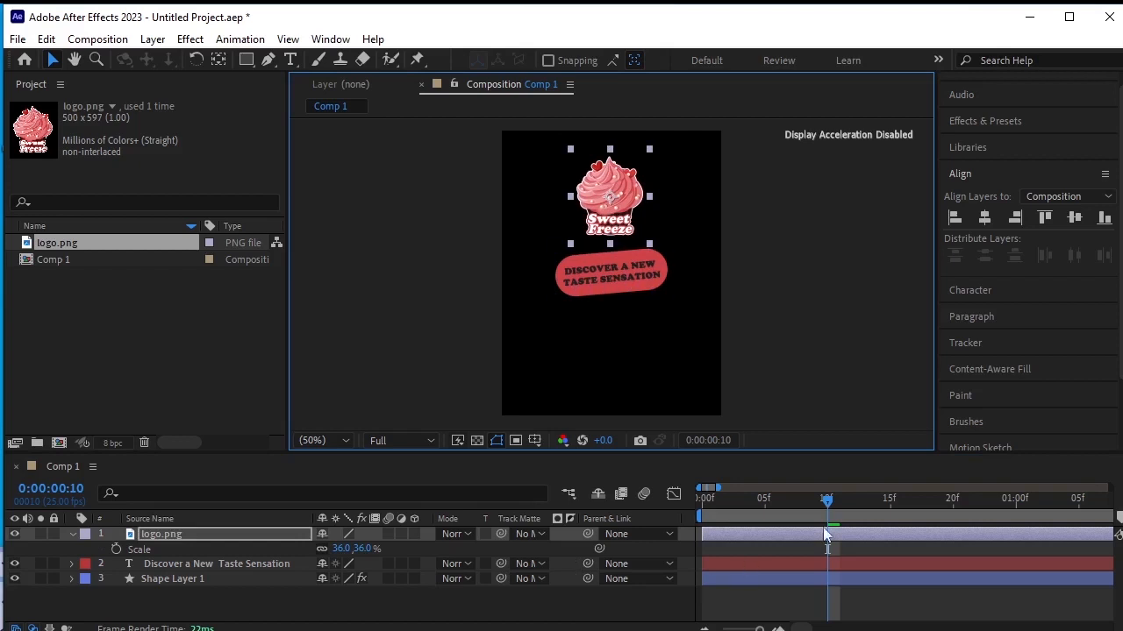
pyautogui.moveTo(825, 498); pyautogui.dragTo(534, 557)
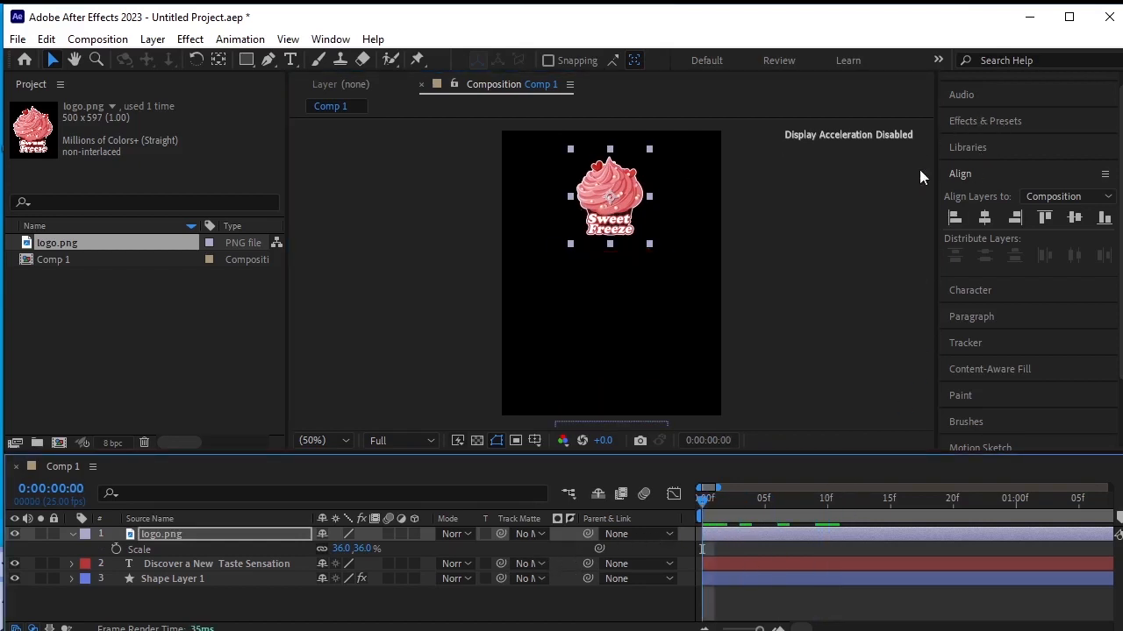
pyautogui.moveTo(365, 548); pyautogui.dragTo(358, 548)
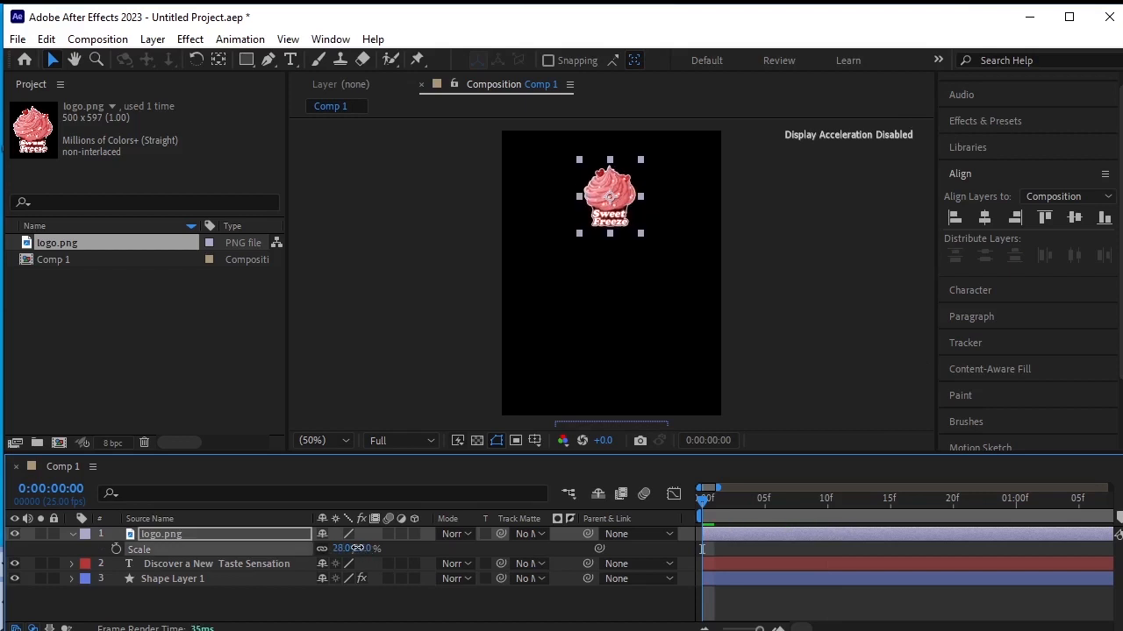
# Step: Apply the Zoom - spiral animation preset to the logo at frame 0 and preview the animation
pyautogui.click(989, 125)
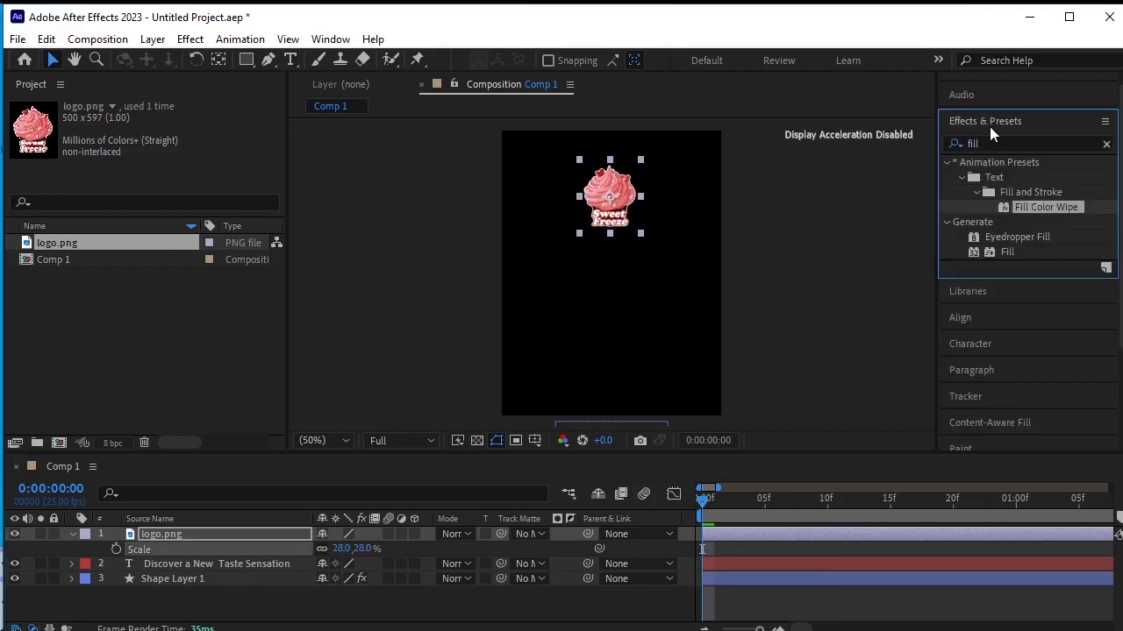
pyautogui.click(989, 143)
pyautogui.press('BackSpace')
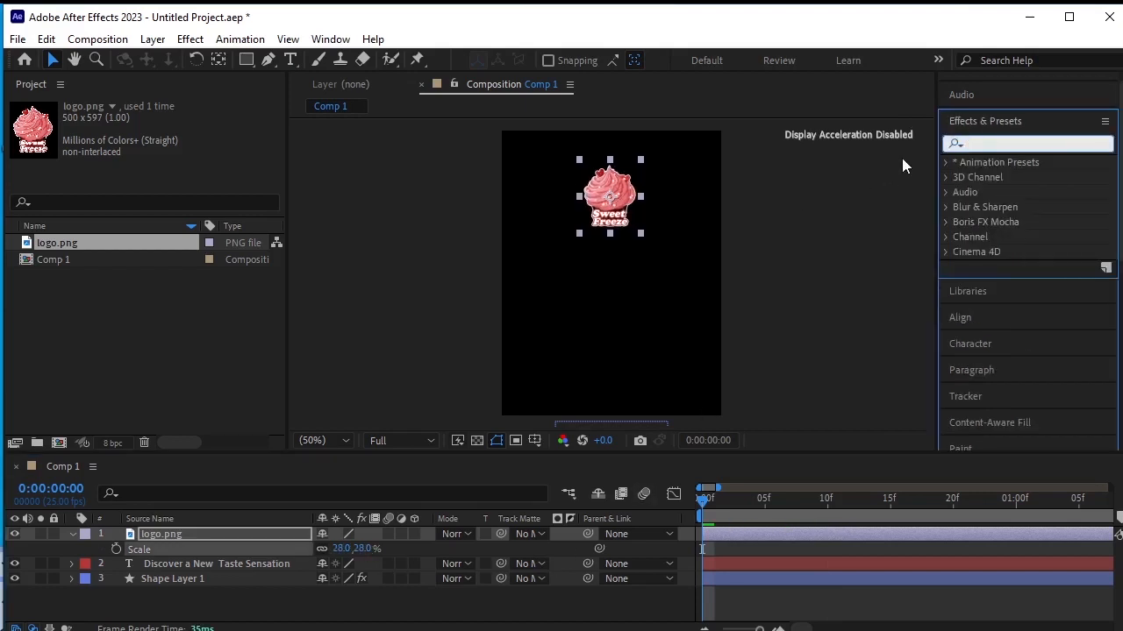
pyautogui.write('zoom')
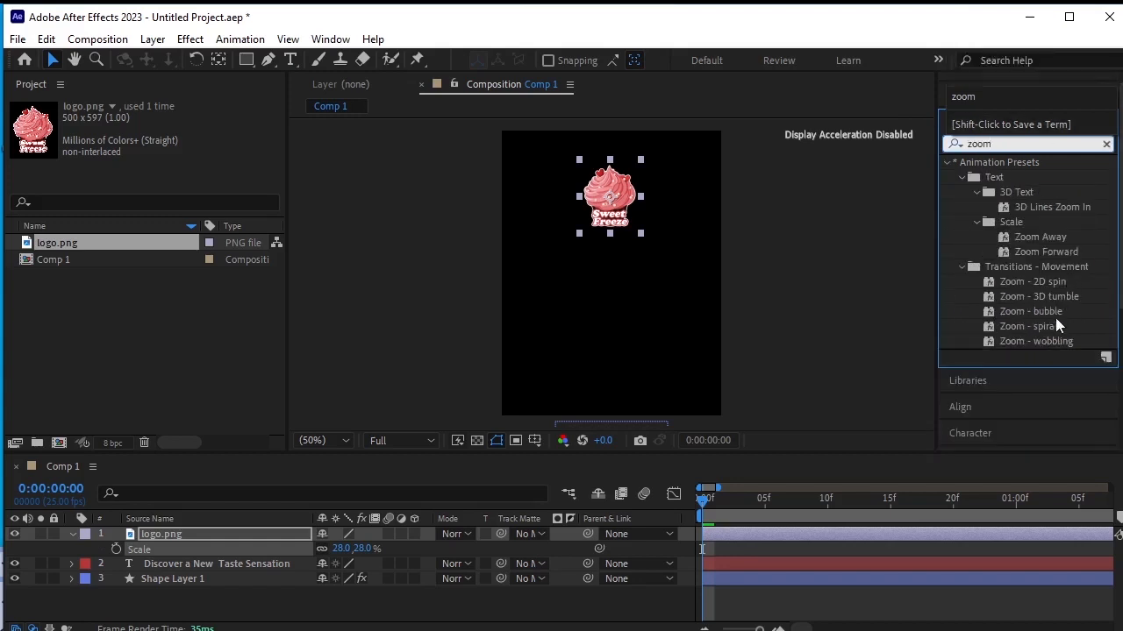
pyautogui.moveTo(1054, 329); pyautogui.dragTo(632, 211)
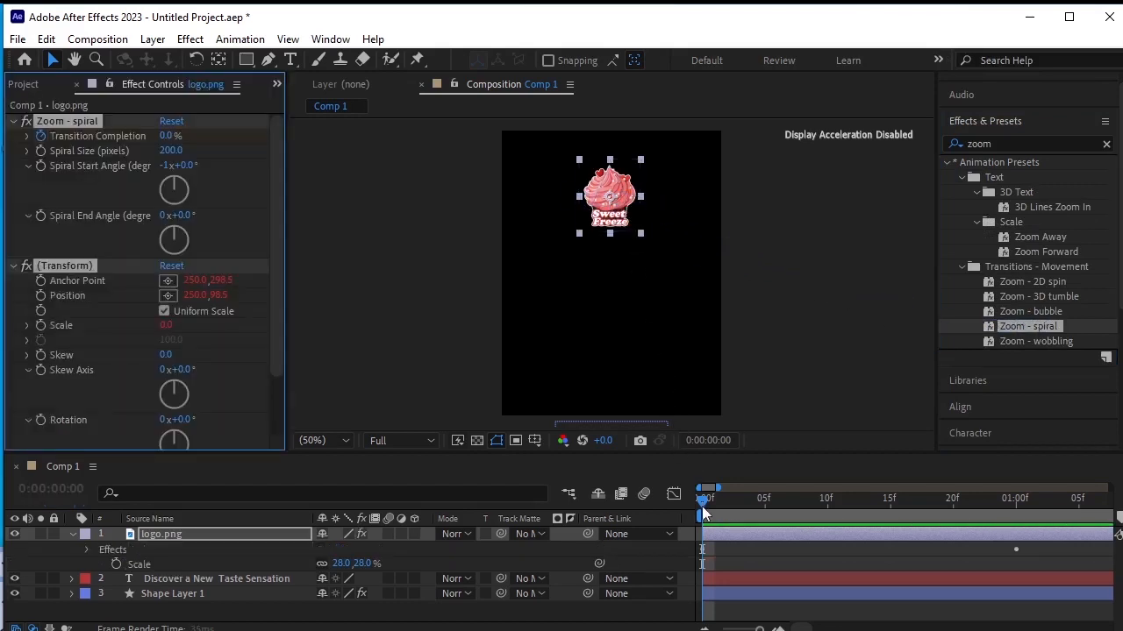
pyautogui.press('space')
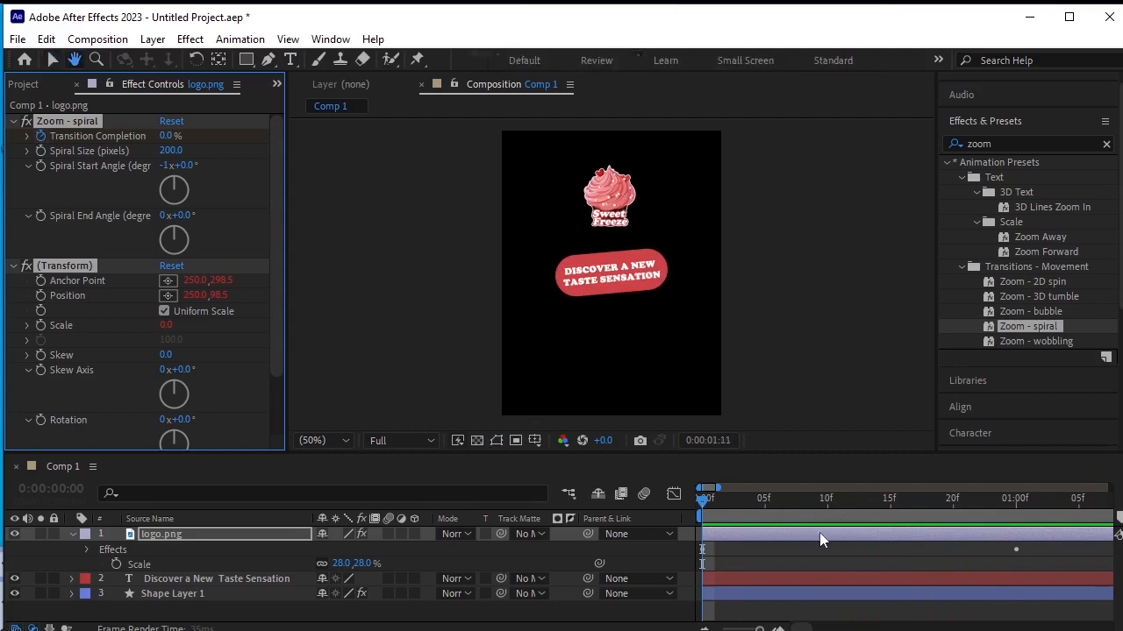
pyautogui.press('space')
# Step: Move the logo's last Transition Completion keyframe earlier to frame 14 and preview the faster spiral zoom from the start
pyautogui.press('-')
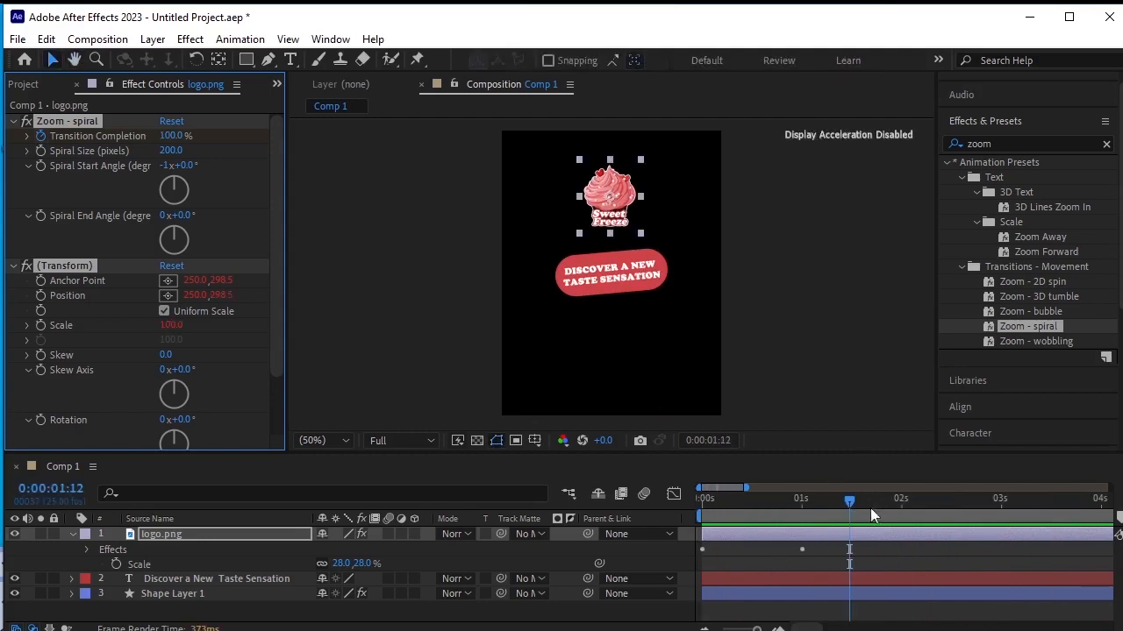
pyautogui.moveTo(848, 501); pyautogui.dragTo(492, 590)
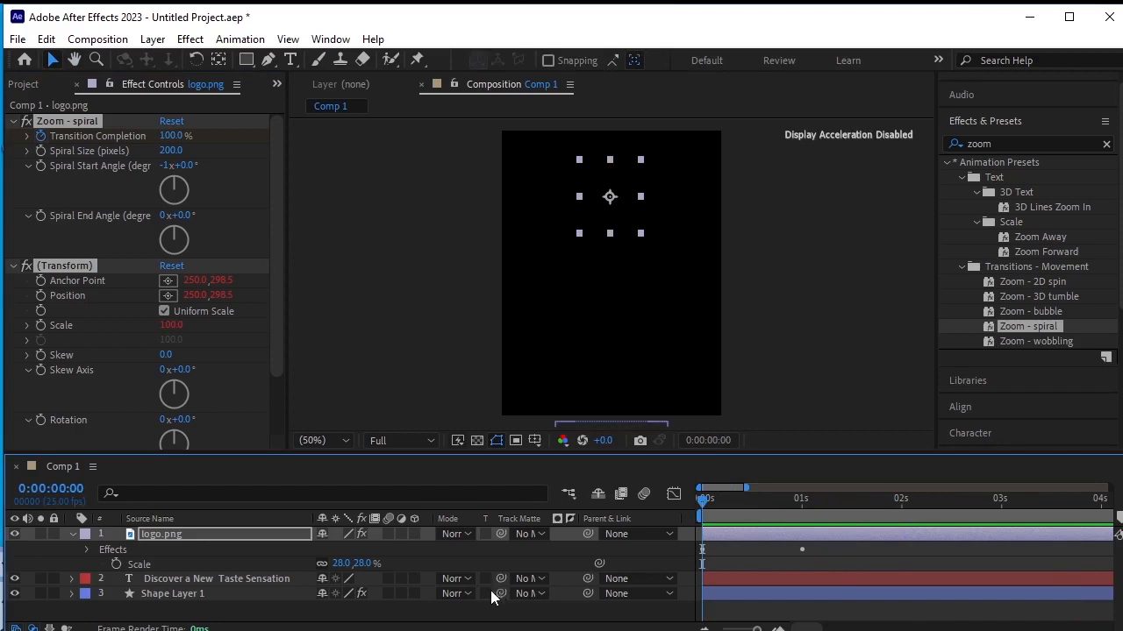
pyautogui.press('u')
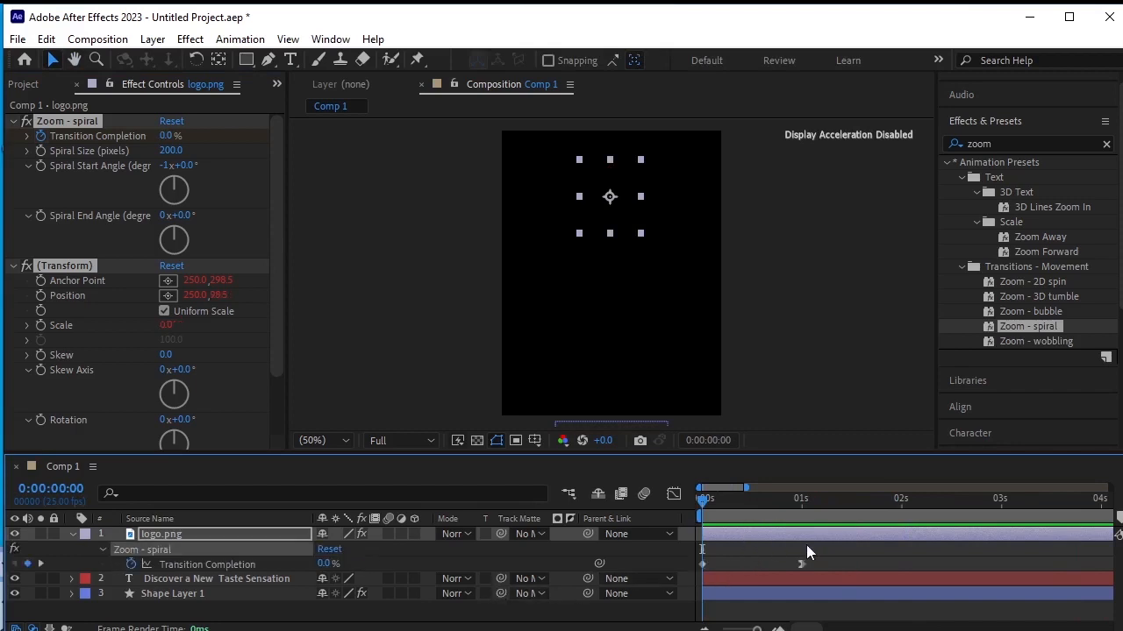
pyautogui.moveTo(801, 566); pyautogui.dragTo(757, 574)
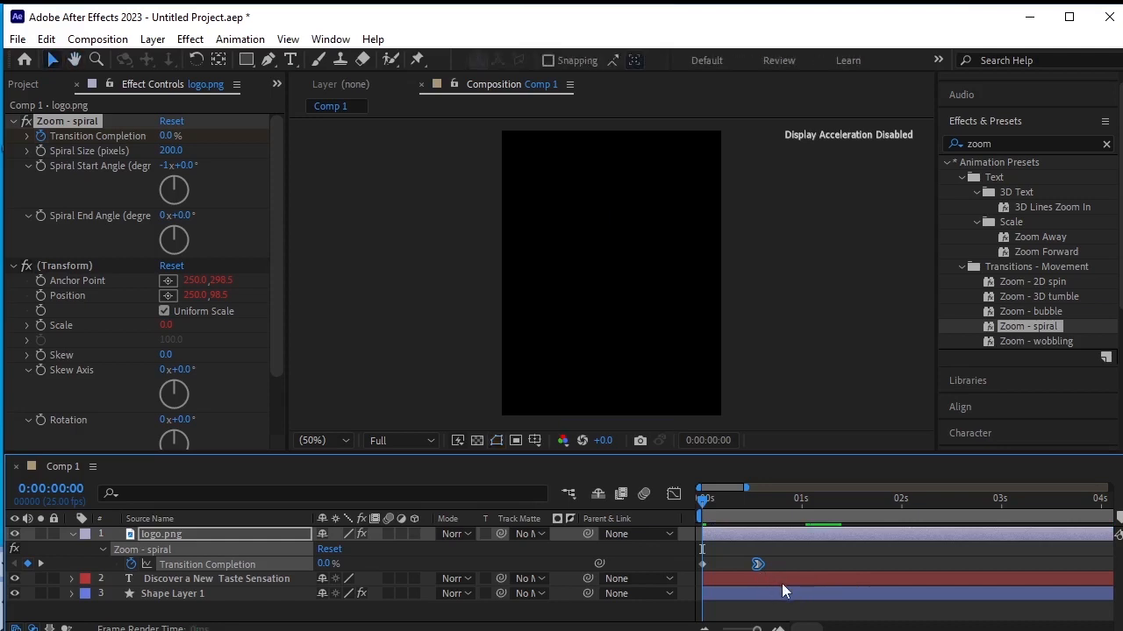
pyautogui.press('space')
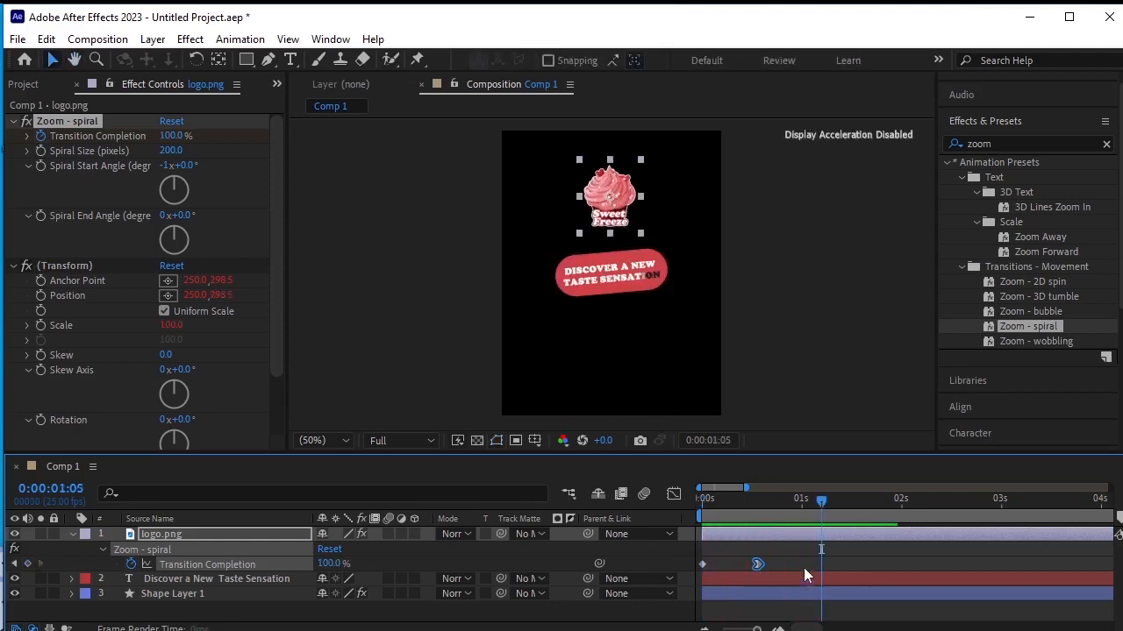
pyautogui.moveTo(817, 500); pyautogui.dragTo(706, 623)
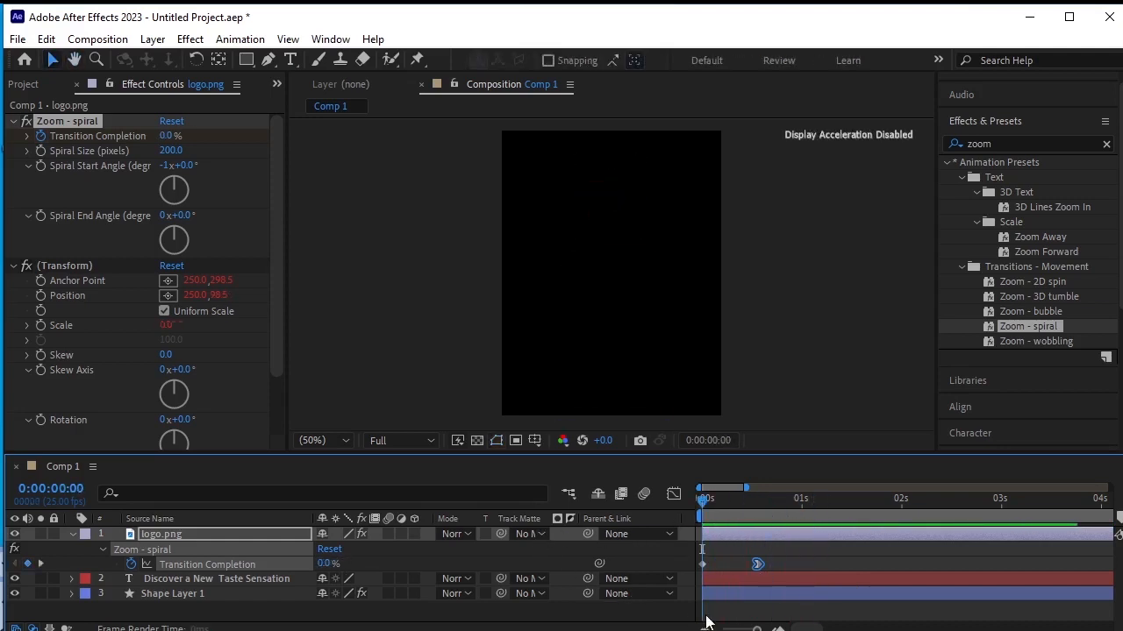
pyautogui.press('space')
pyautogui.press('space')
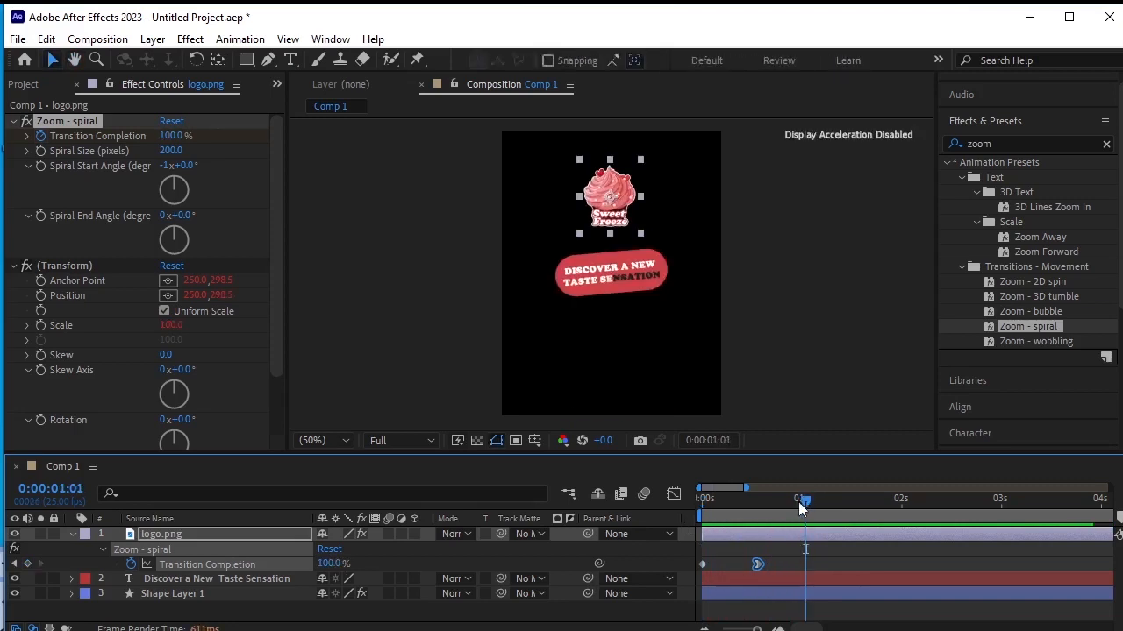
# Step: Shift the headline layer to start at frame 14, when the logo's spiral zoom ends, and preview from frame 0
pyautogui.moveTo(798, 502); pyautogui.dragTo(759, 537)
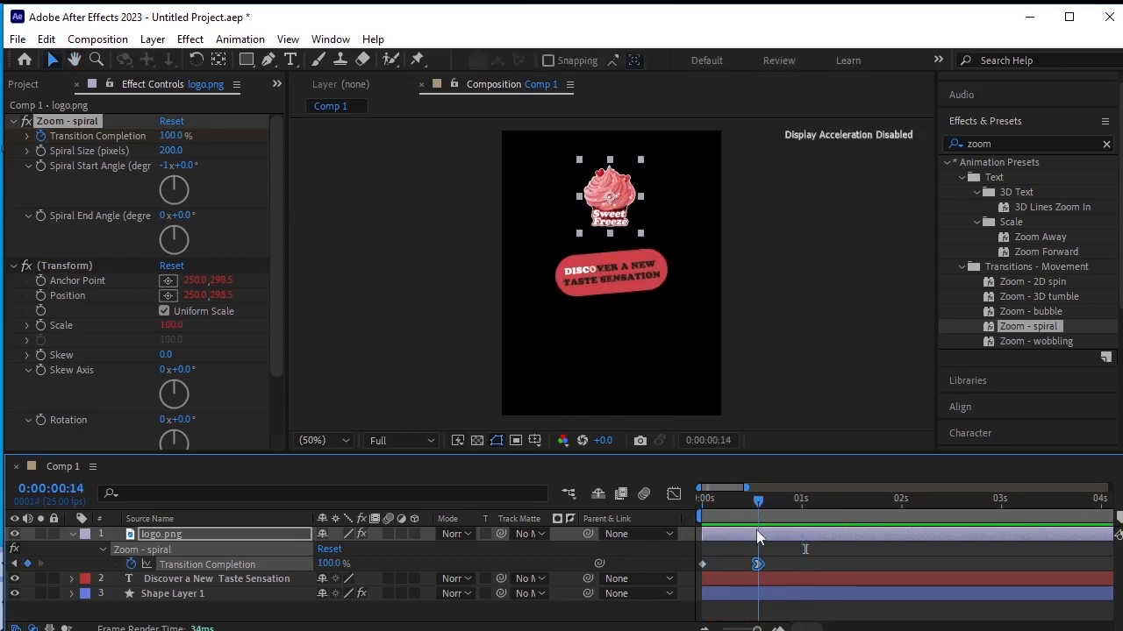
pyautogui.click(202, 580)
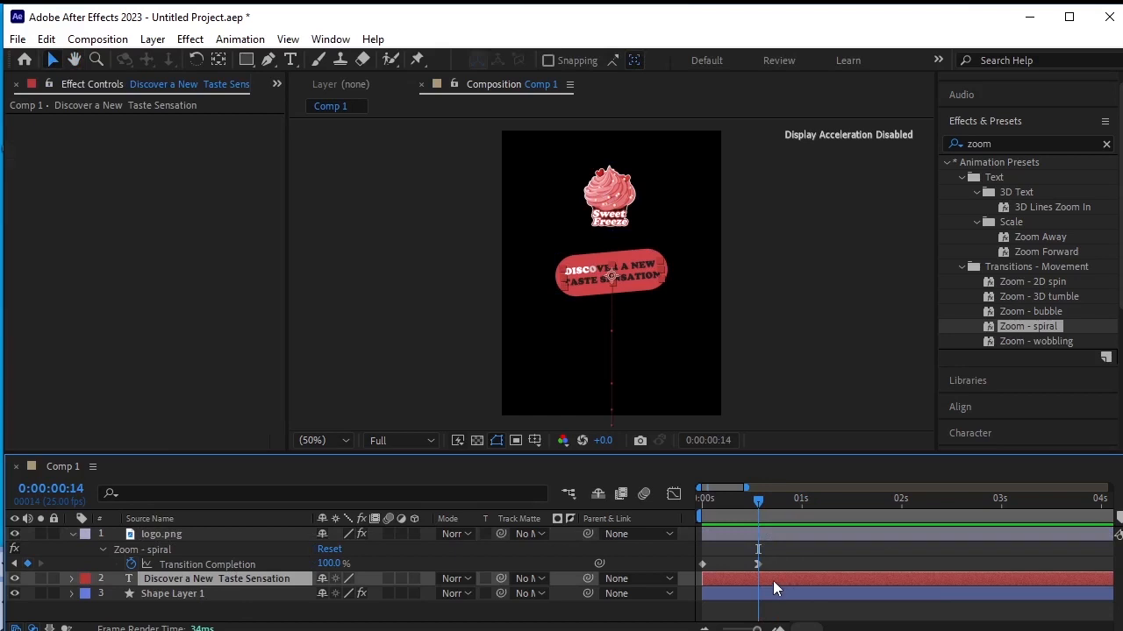
pyautogui.moveTo(773, 580); pyautogui.dragTo(827, 581)
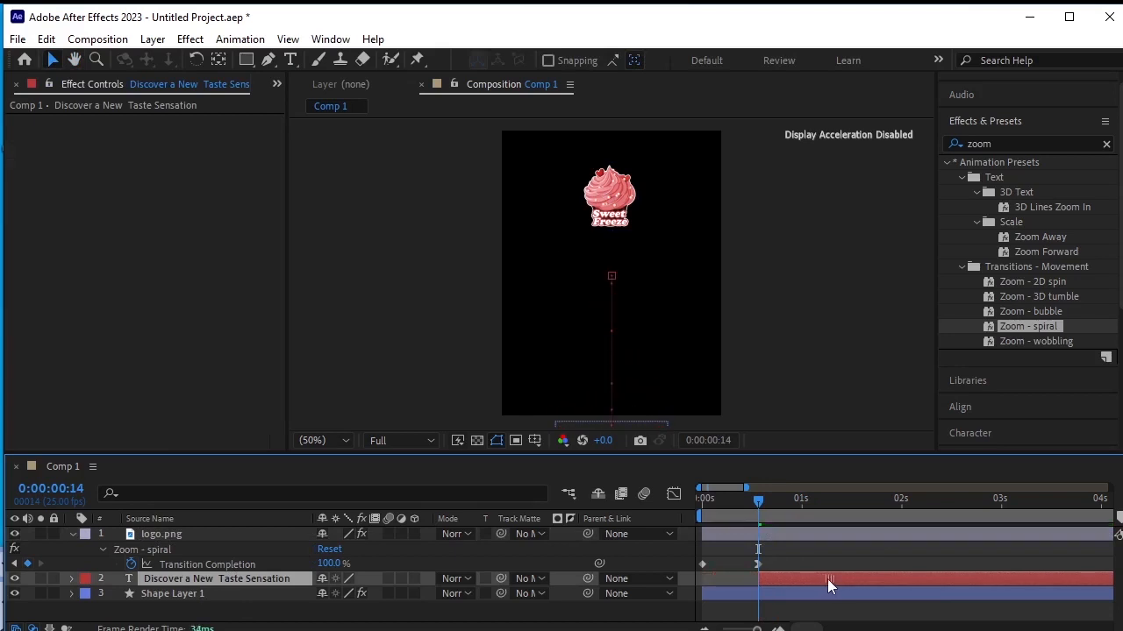
pyautogui.moveTo(762, 503); pyautogui.dragTo(600, 564)
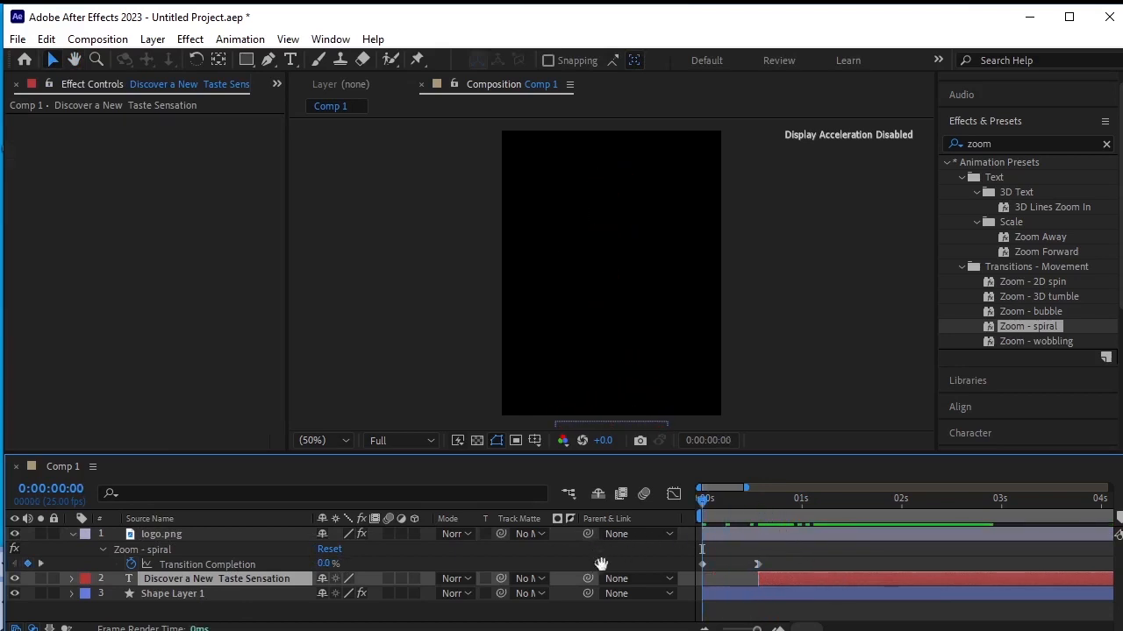
pyautogui.press('space')
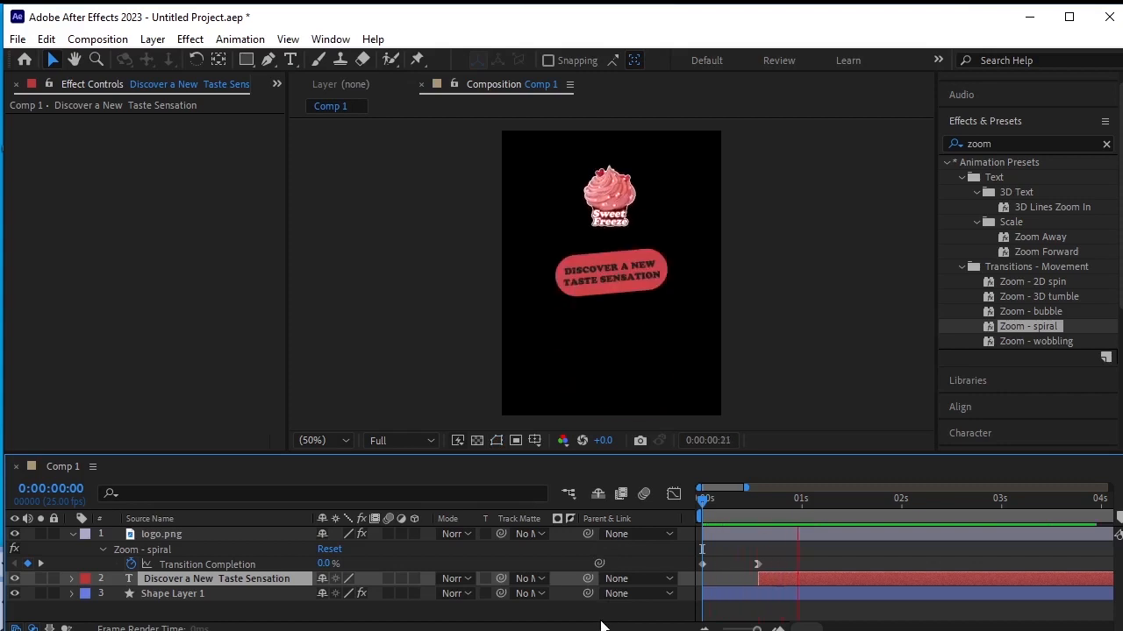
pyautogui.click(903, 502)
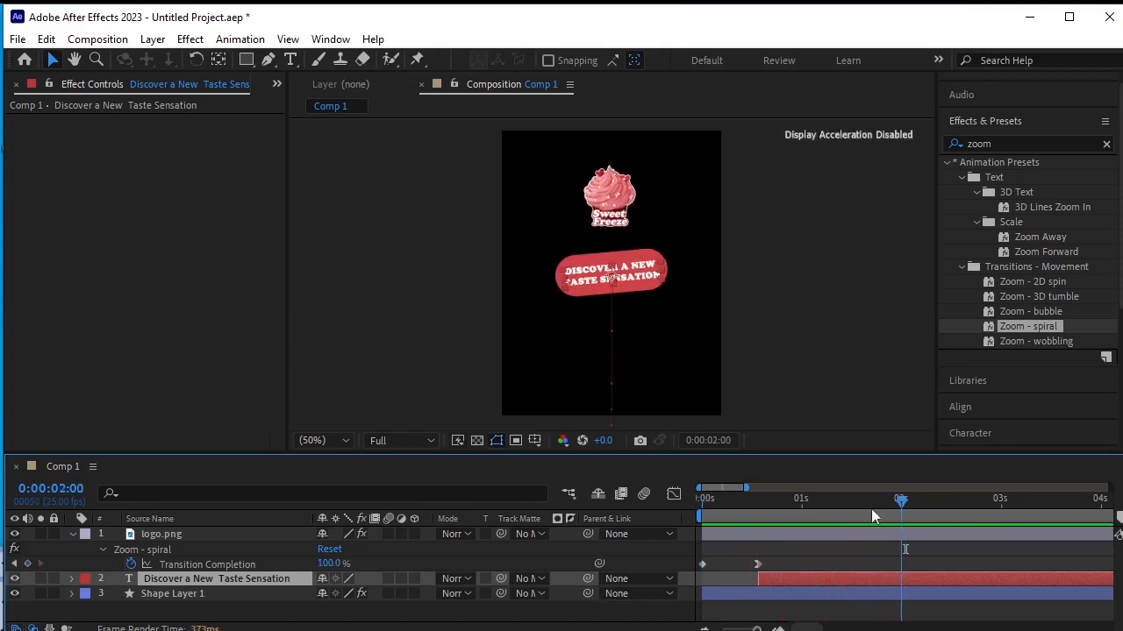
# Step: Shift the headline layer's start to frame 13 and preview its entrance from there
pyautogui.moveTo(871, 509); pyautogui.dragTo(753, 548)
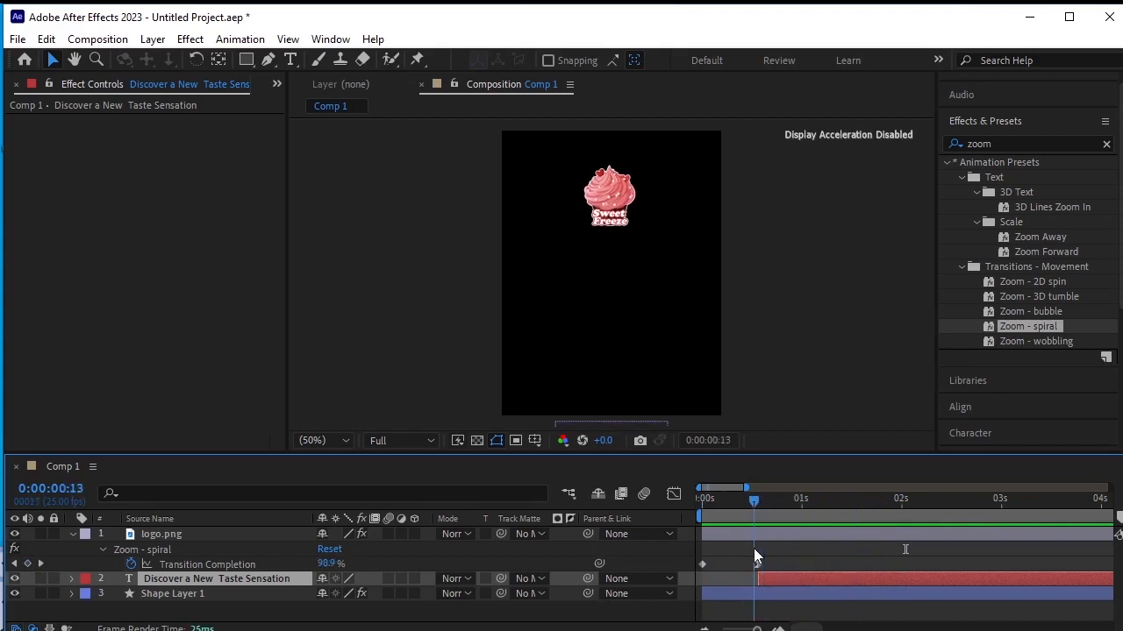
pyautogui.press('space')
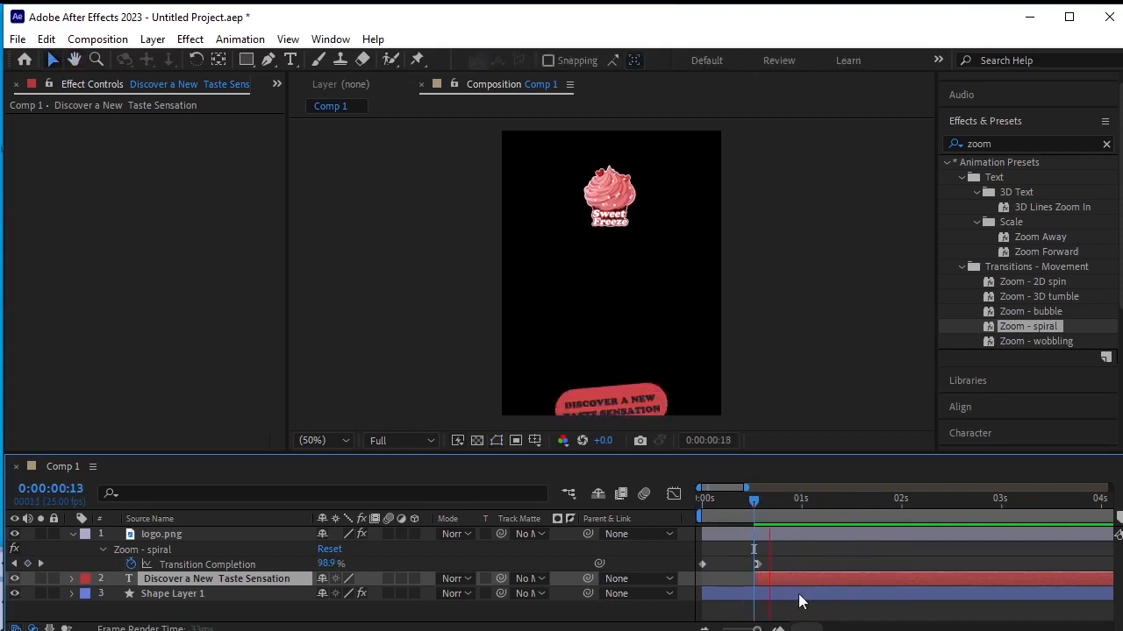
pyautogui.press('space')
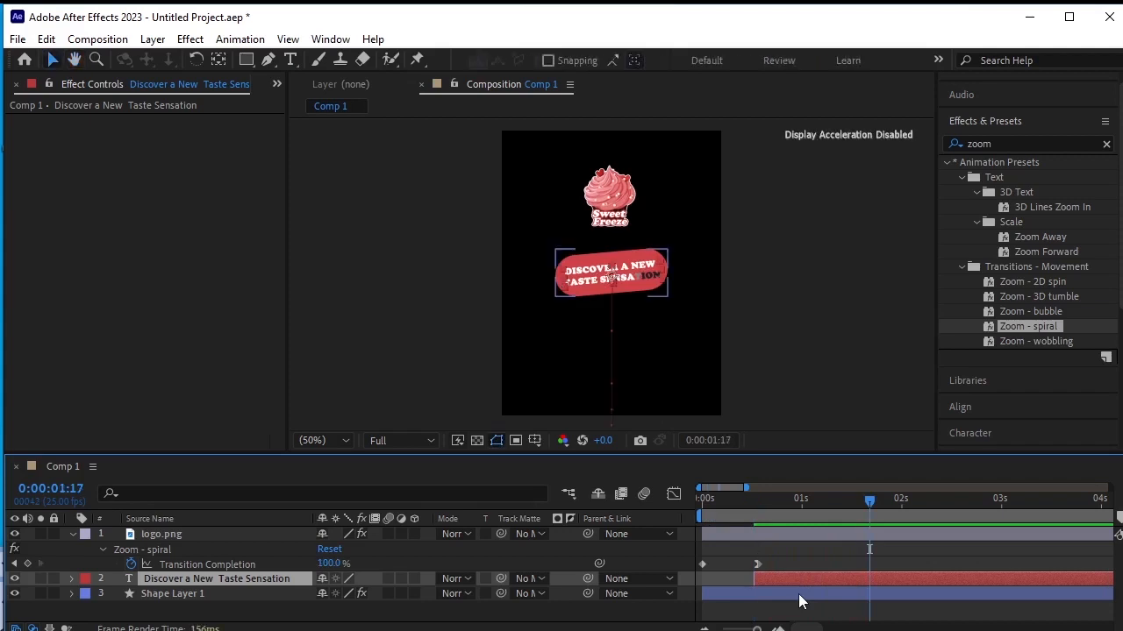
# Step: Set the logo layer's scale to 32% and collapse its properties
pyautogui.click(611, 211)
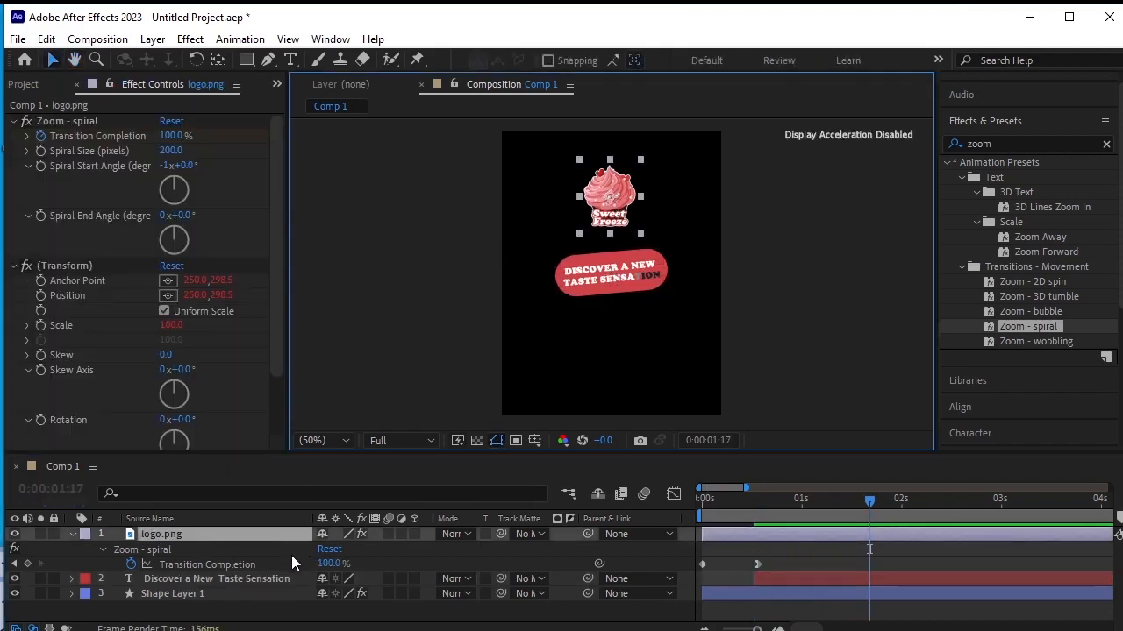
pyautogui.press('s')
pyautogui.click(366, 549)
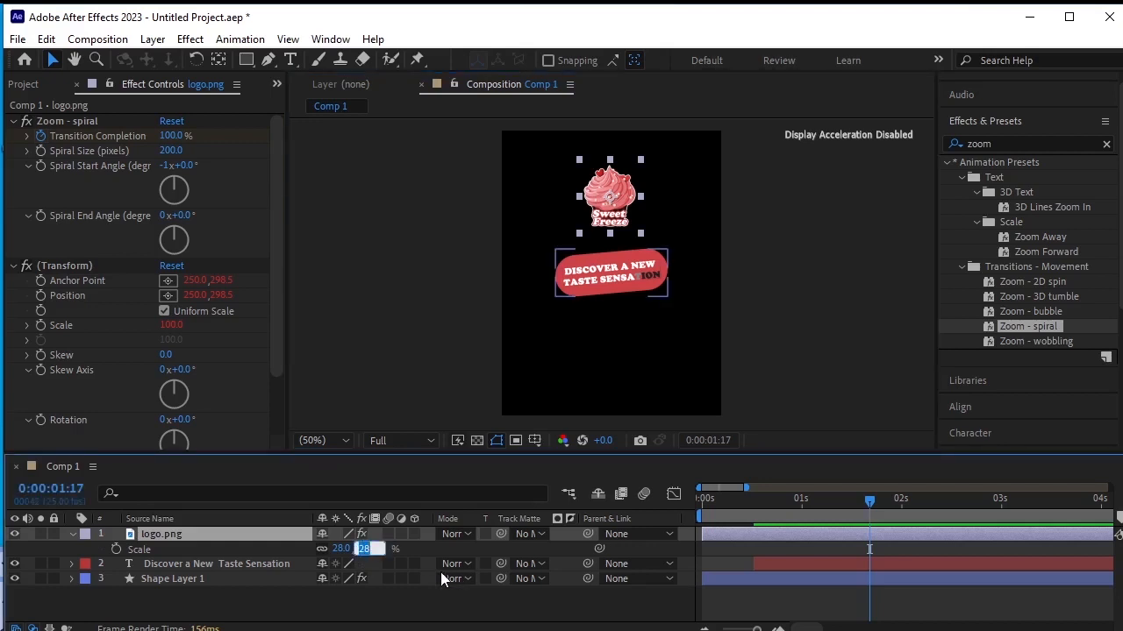
pyautogui.write('32')
pyautogui.press('Return')
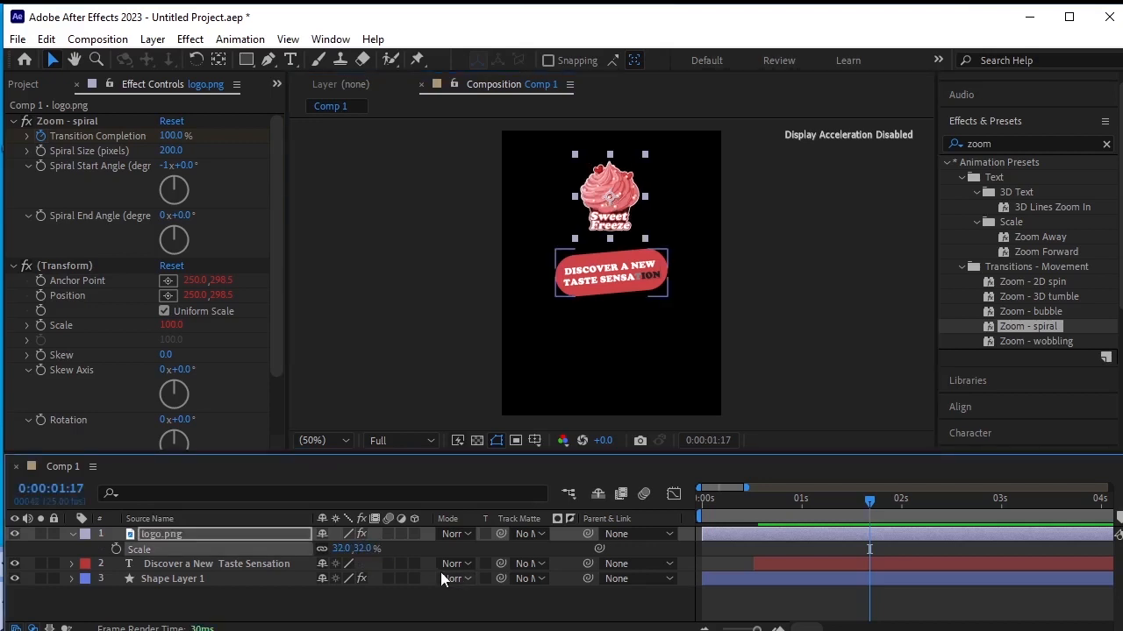
pyautogui.click(72, 535)
pyautogui.click(111, 605)
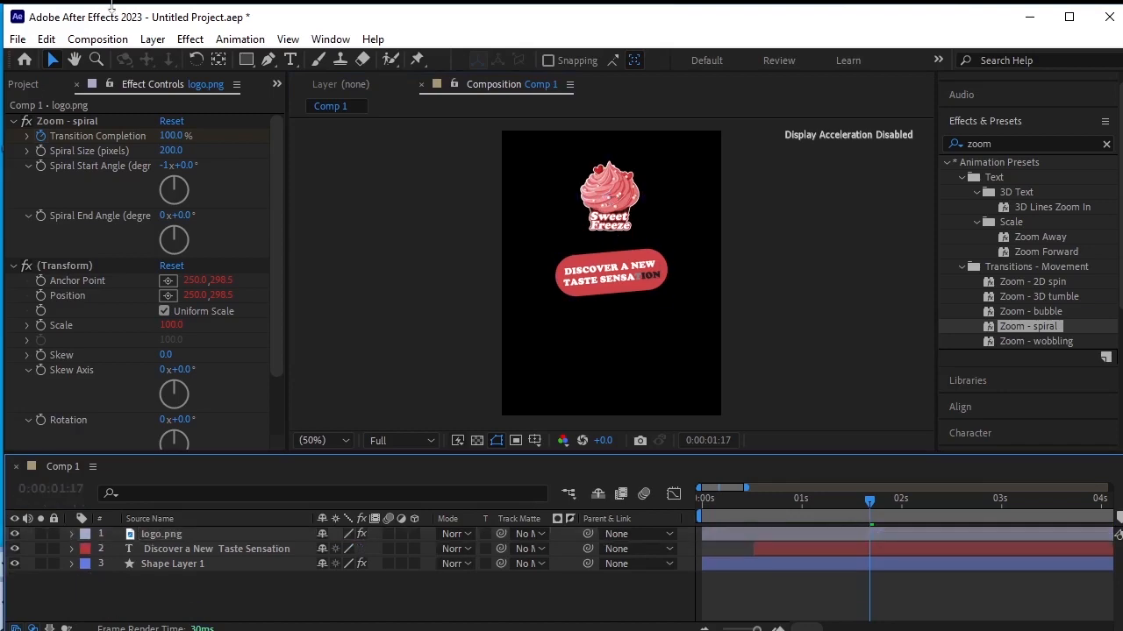
# Step: Create a medium cyan solid at the 500 x 650 px composition size and place it beneath all other layers as the background
pyautogui.click(152, 39)
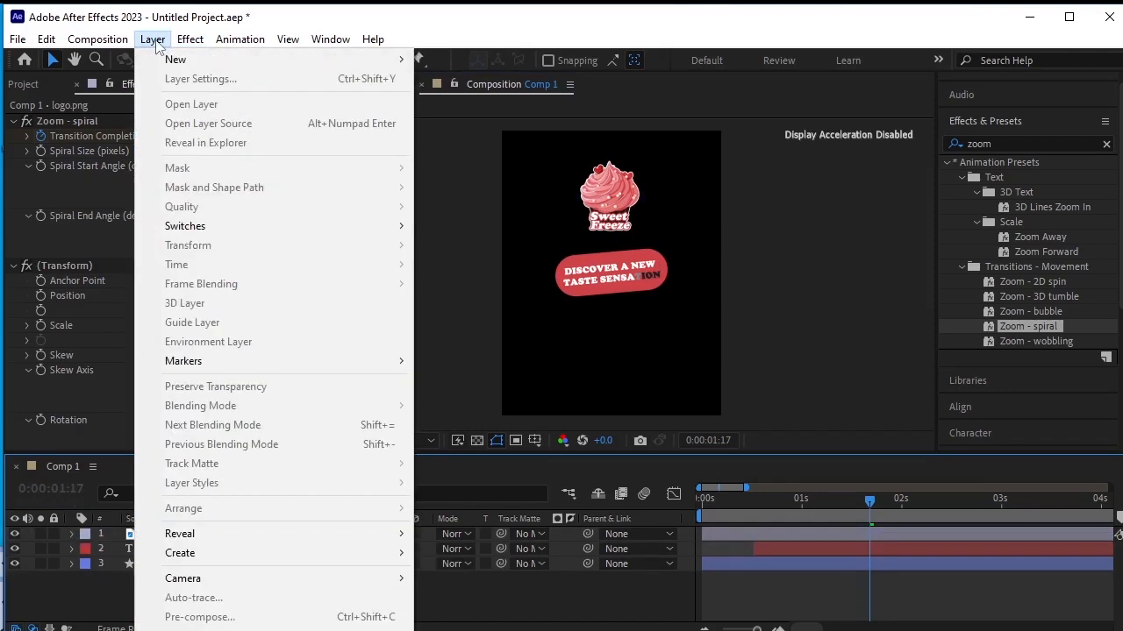
pyautogui.moveTo(161, 59)
pyautogui.click(454, 78)
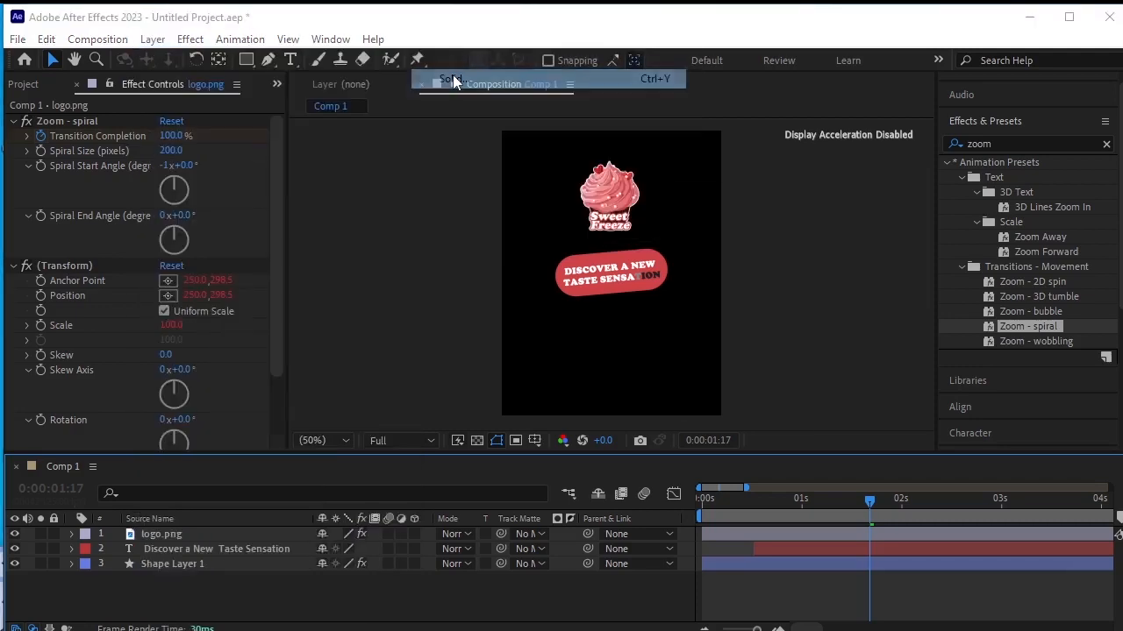
pyautogui.click(861, 491)
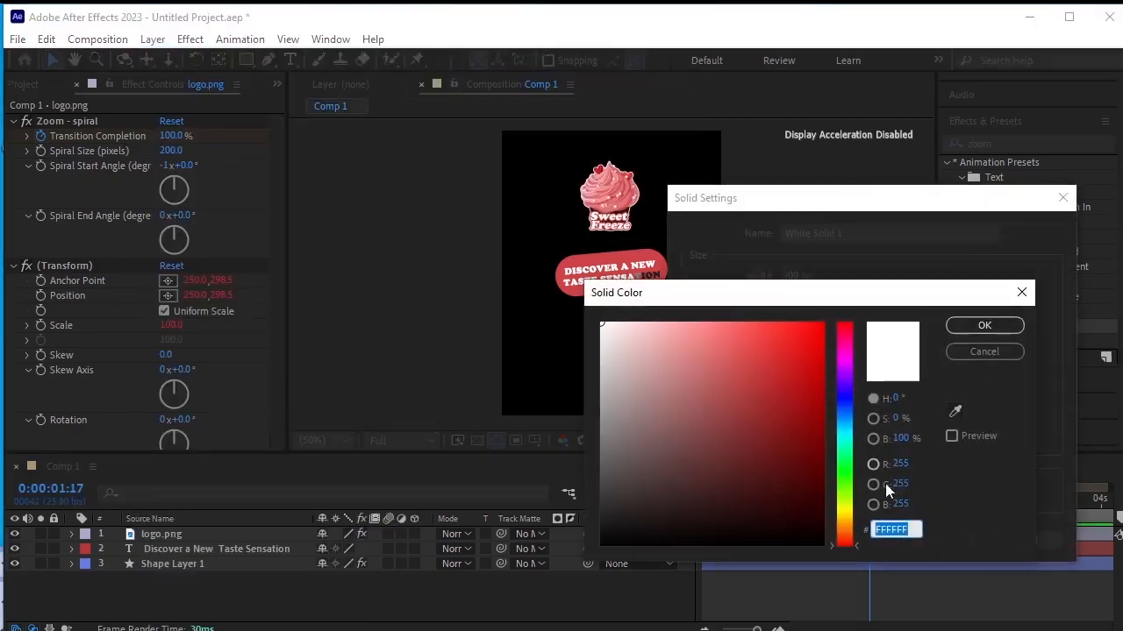
pyautogui.hotkey('ctrl', 'v')
pyautogui.click(984, 325)
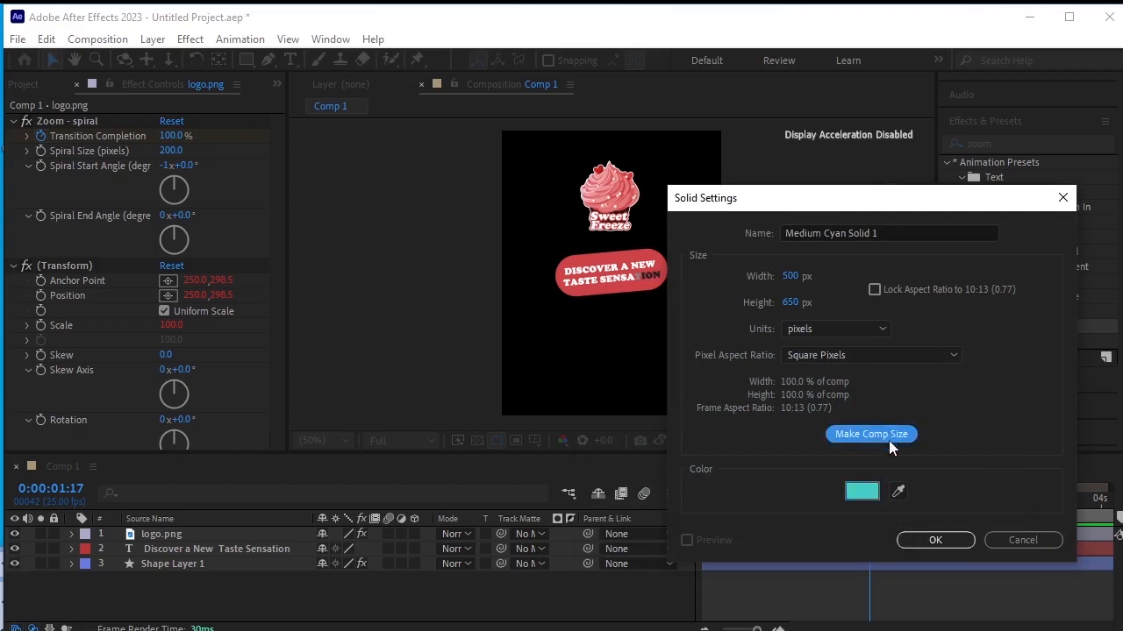
pyautogui.click(920, 544)
pyautogui.moveTo(202, 534); pyautogui.dragTo(237, 596)
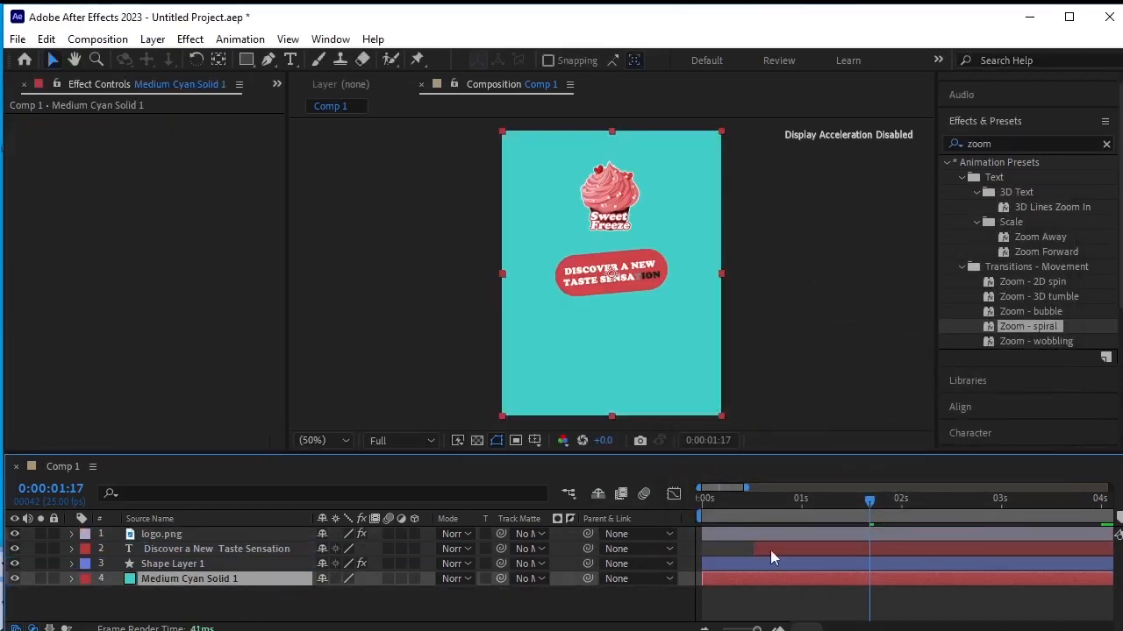
# Step: Preview the logo and headline animation over the cyan background from frame 0
pyautogui.moveTo(870, 502); pyautogui.dragTo(593, 538)
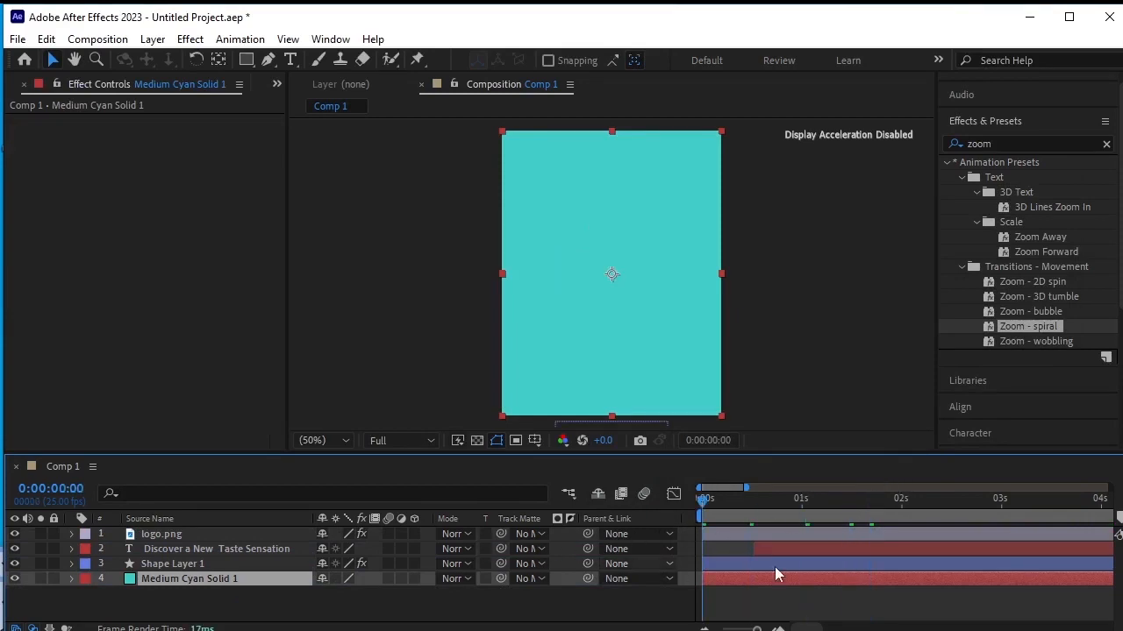
pyautogui.press('space')
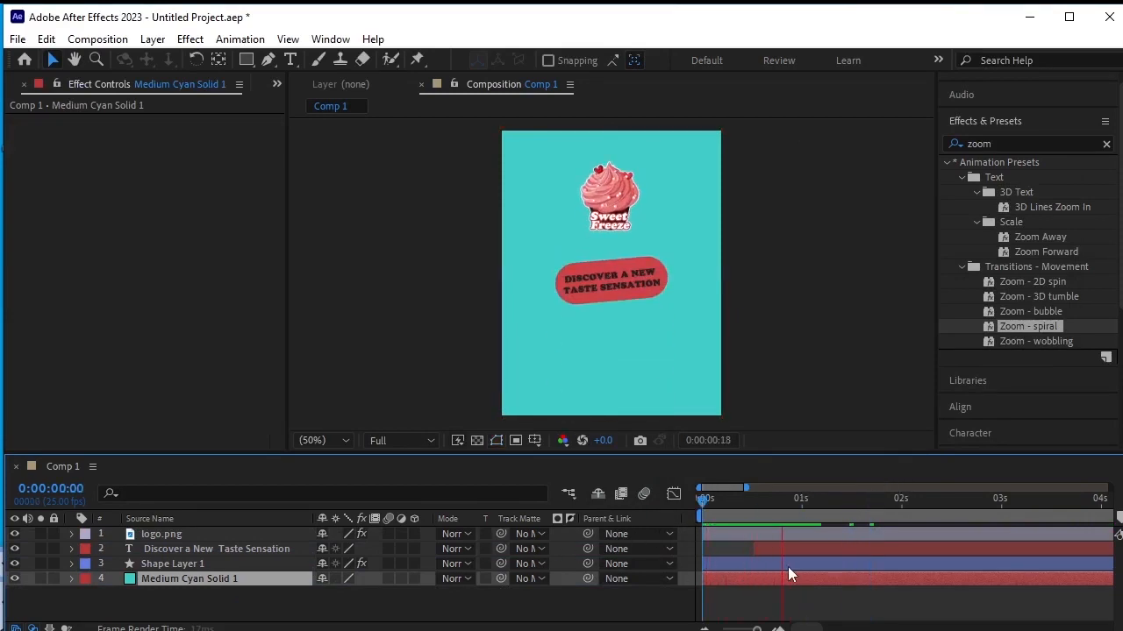
pyautogui.press('space')
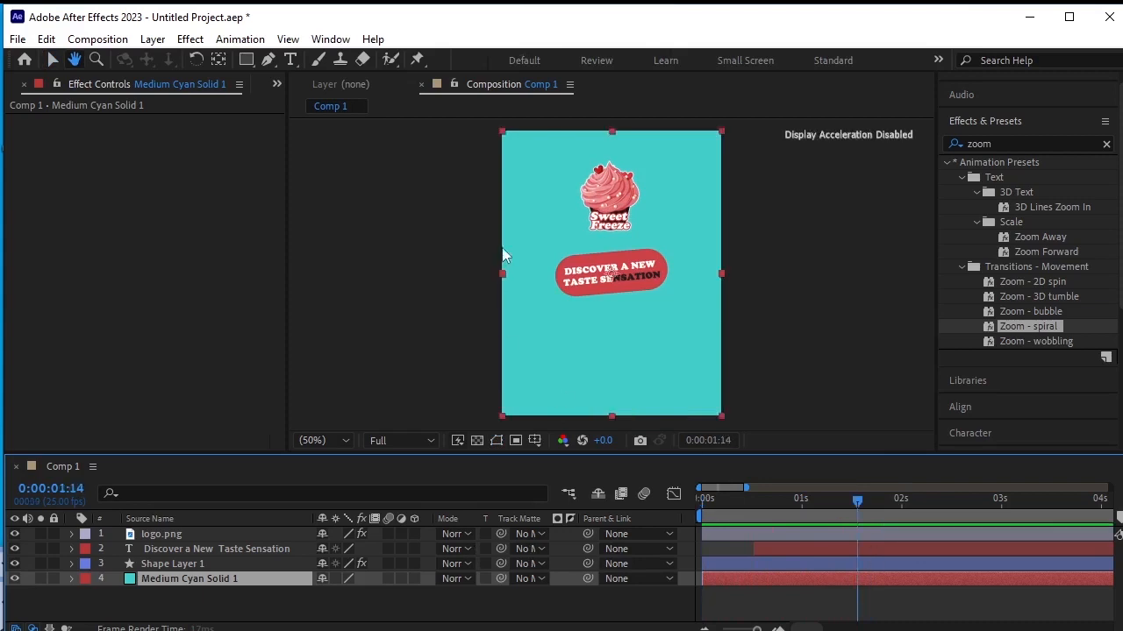
# Step: Reduce the headline layer's font size to 19 px
pyautogui.click(189, 549)
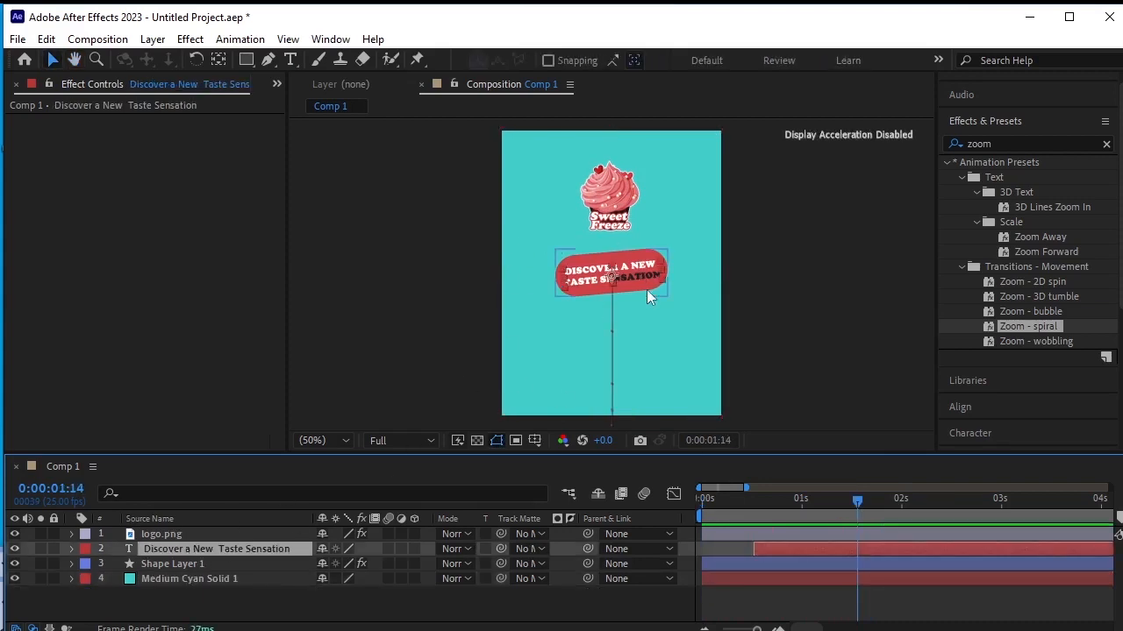
pyautogui.hotkey('ctrl', 'z')
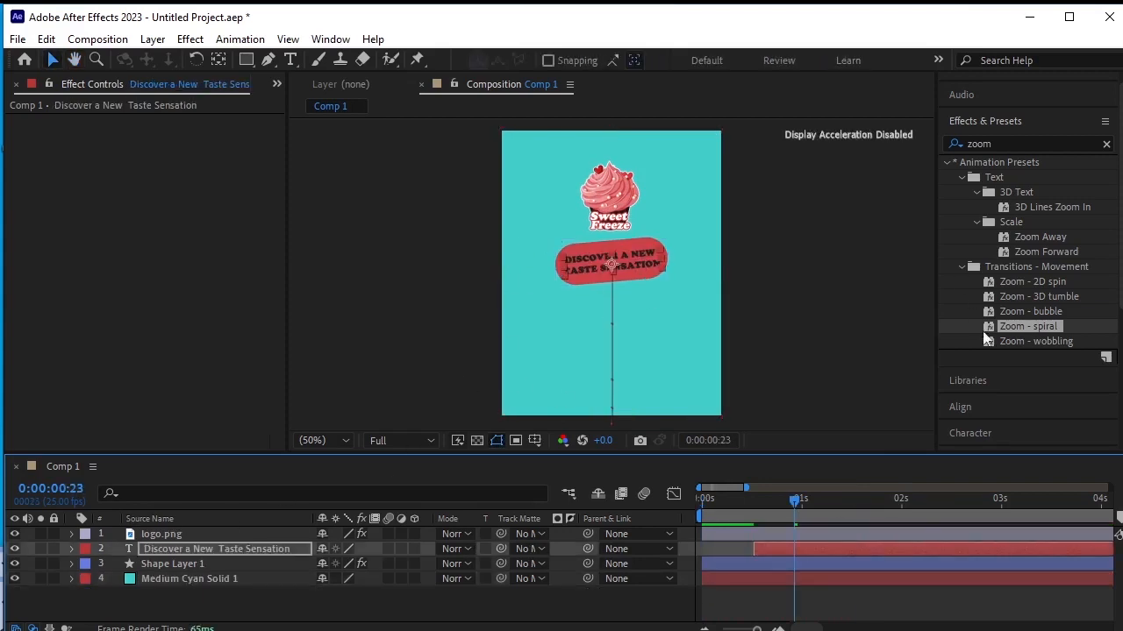
pyautogui.scroll(-3, 991, 396)
pyautogui.click(983, 320)
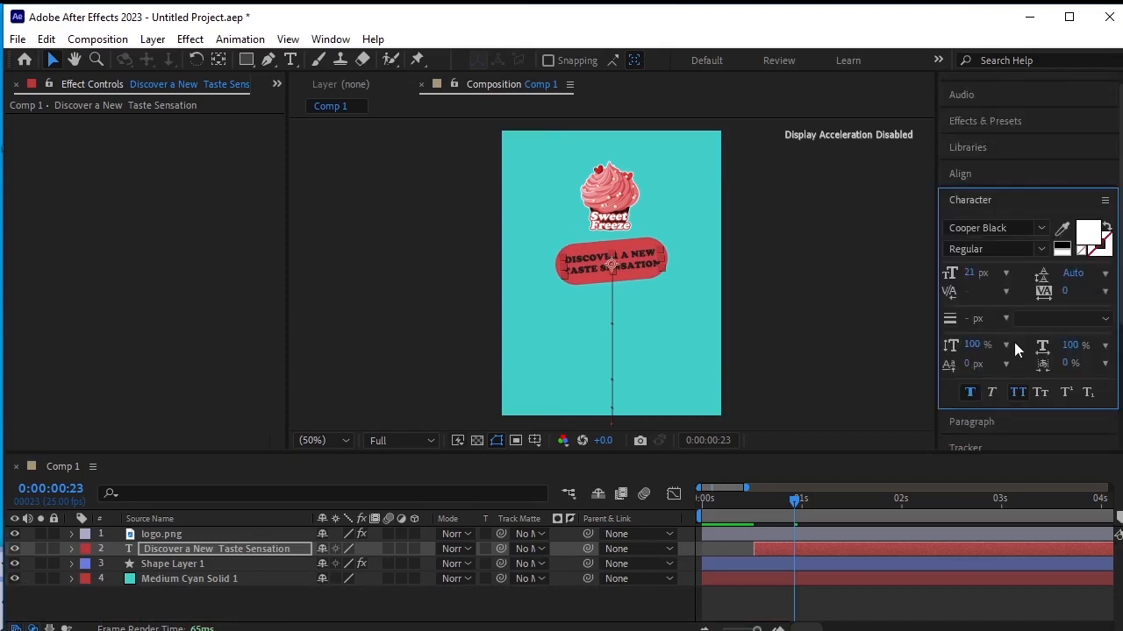
pyautogui.moveTo(971, 281); pyautogui.dragTo(969, 277)
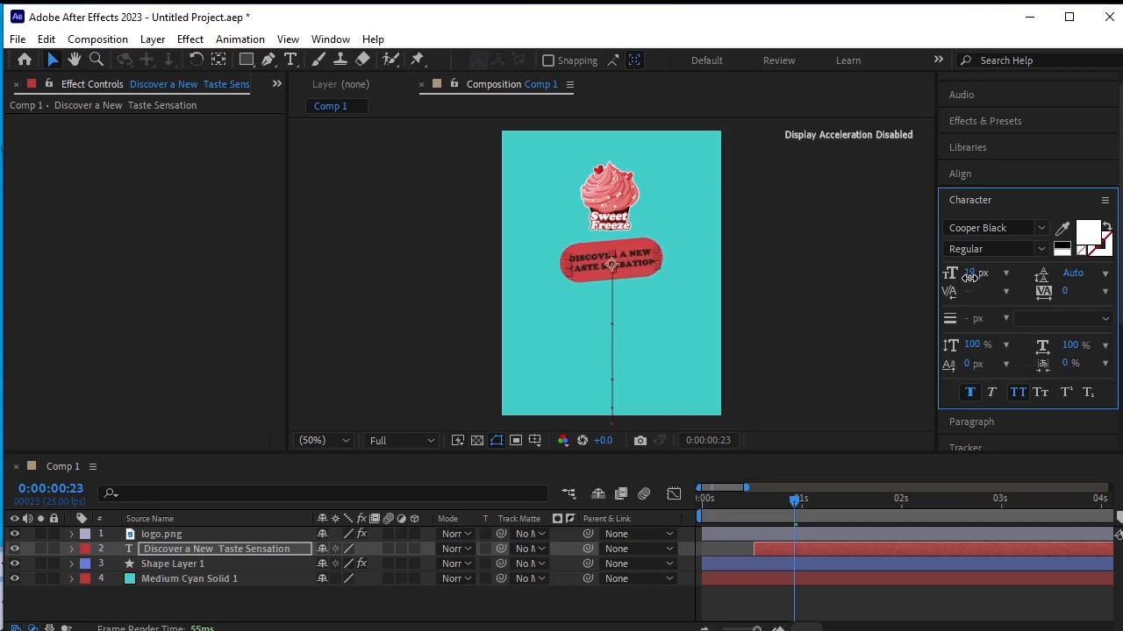
pyautogui.click(303, 602)
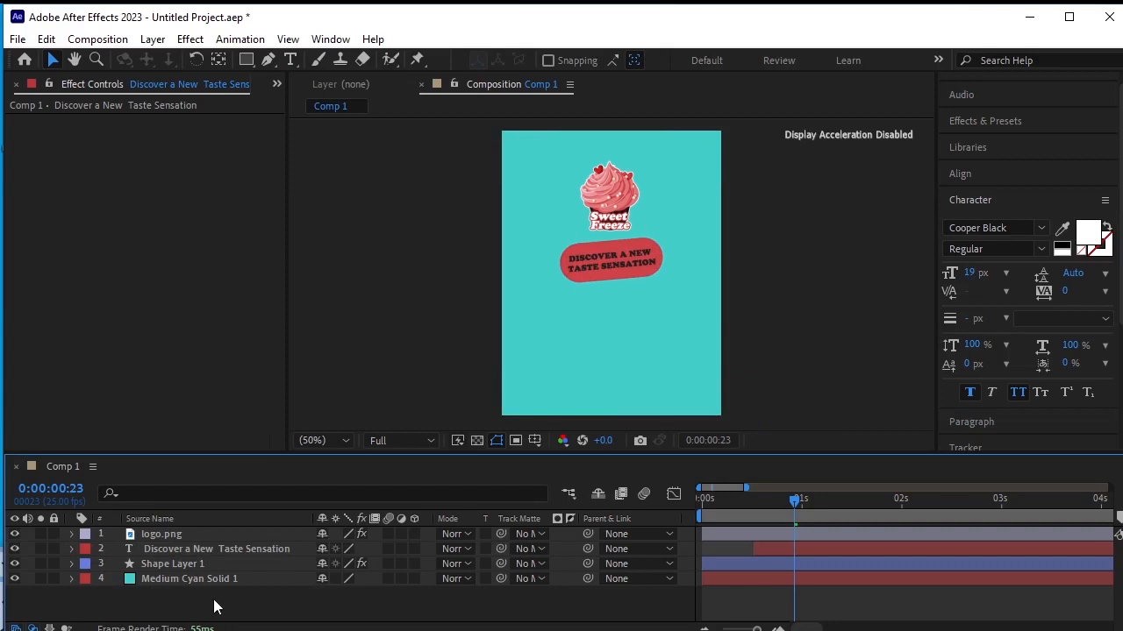
# Step: Preview the animation with the smaller headline from frame 0, then return to the start and scrub to frame 10
pyautogui.moveTo(797, 502); pyautogui.dragTo(534, 542)
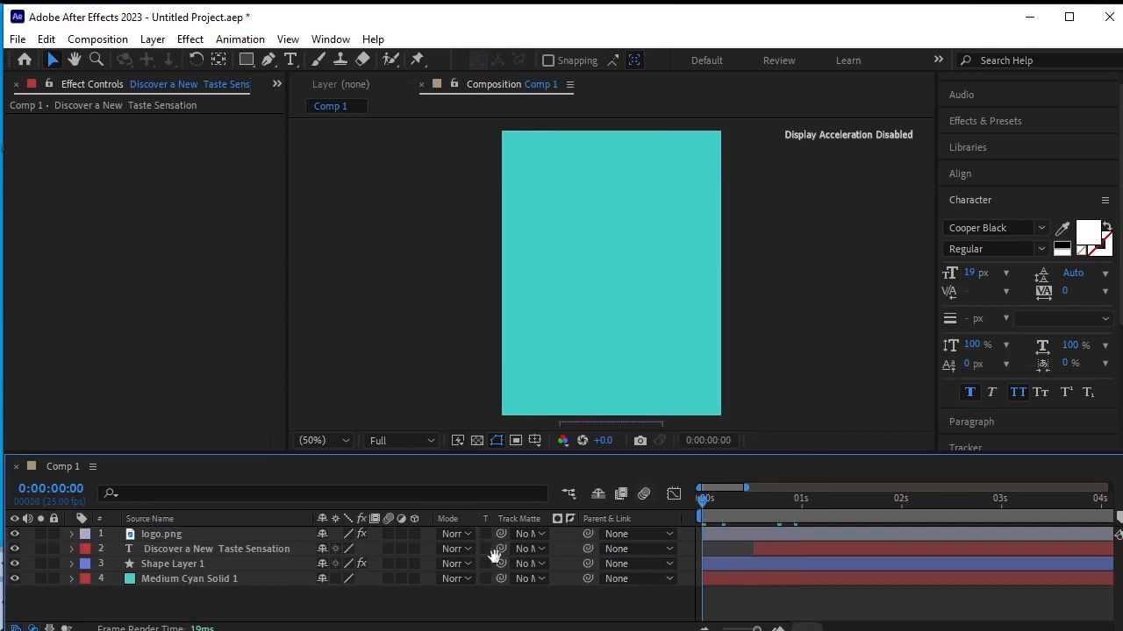
pyautogui.press('space')
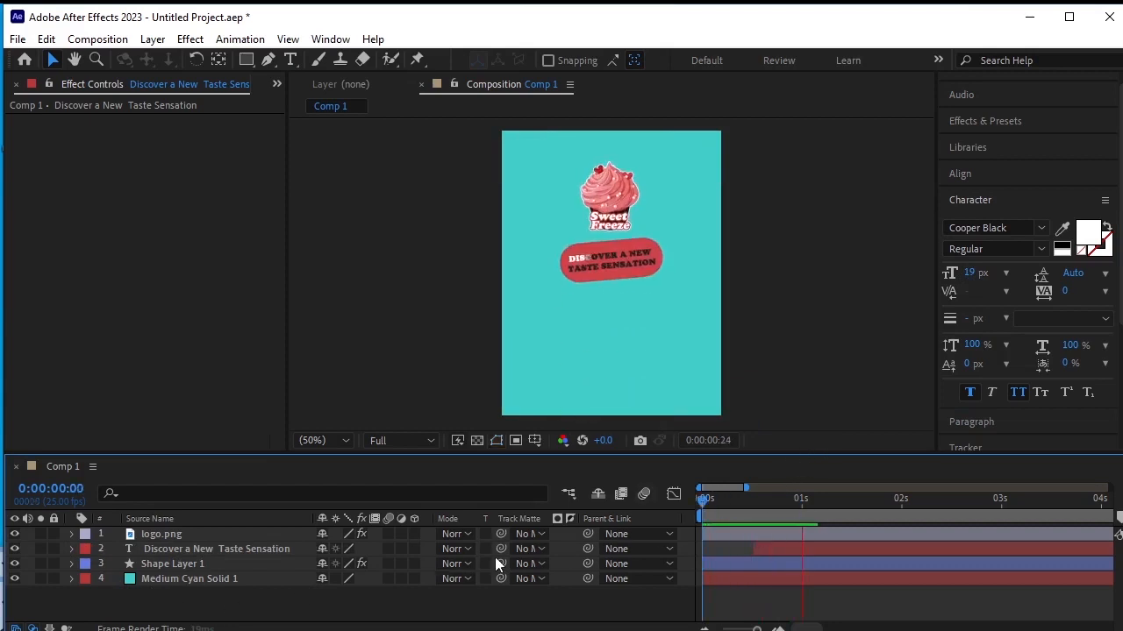
pyautogui.press('space')
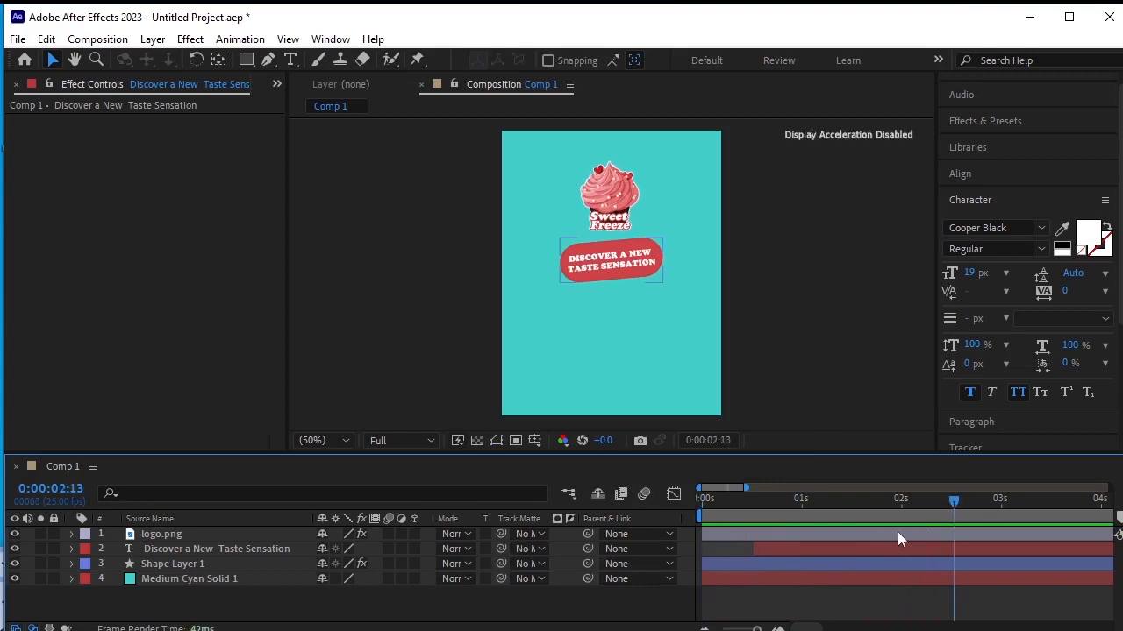
pyautogui.moveTo(954, 503); pyautogui.dragTo(712, 554)
pyautogui.press('Home')
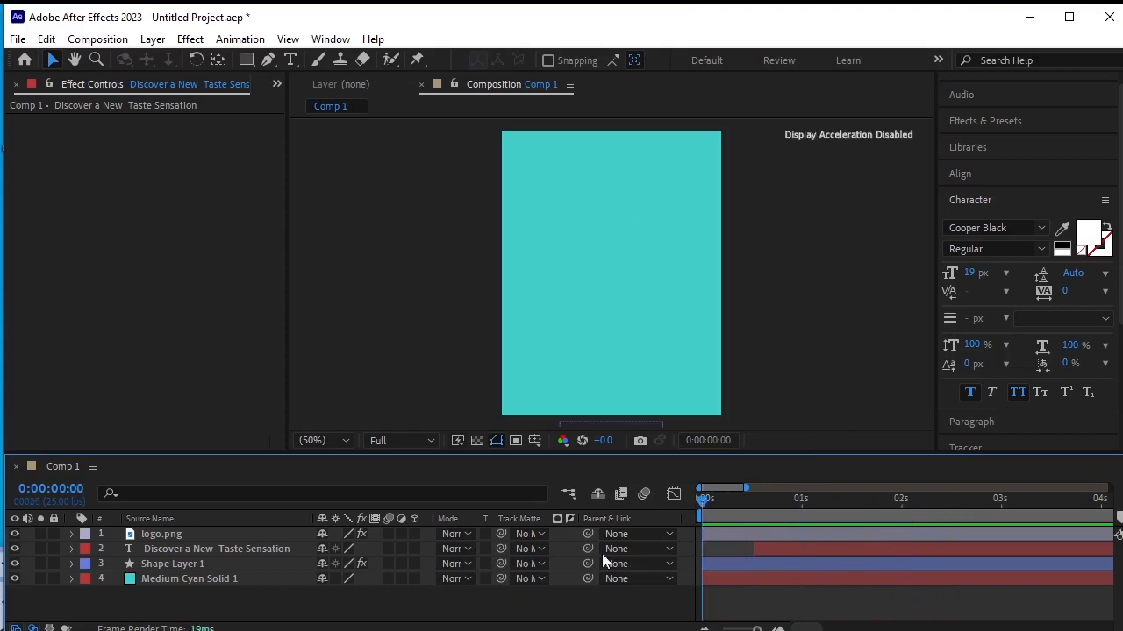
pyautogui.moveTo(751, 523); pyautogui.dragTo(742, 525)
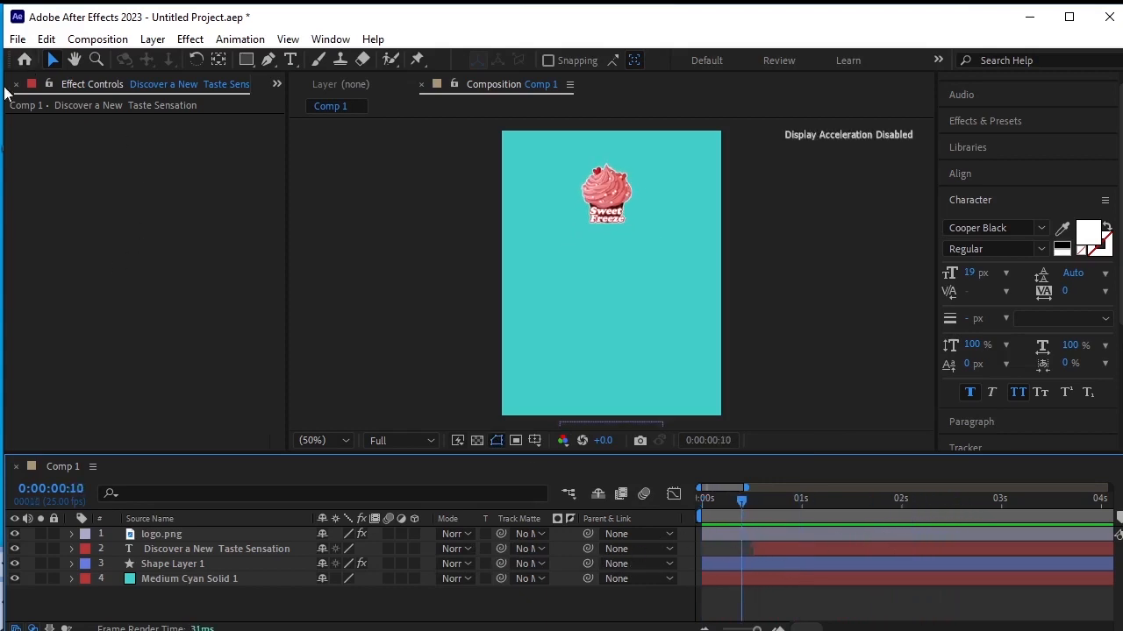
# Step: Import the Black-berry, cheery, Nut and Pista images from the Icecream ani folder into the project as footage
pyautogui.click(15, 84)
pyautogui.rightClick(93, 301)
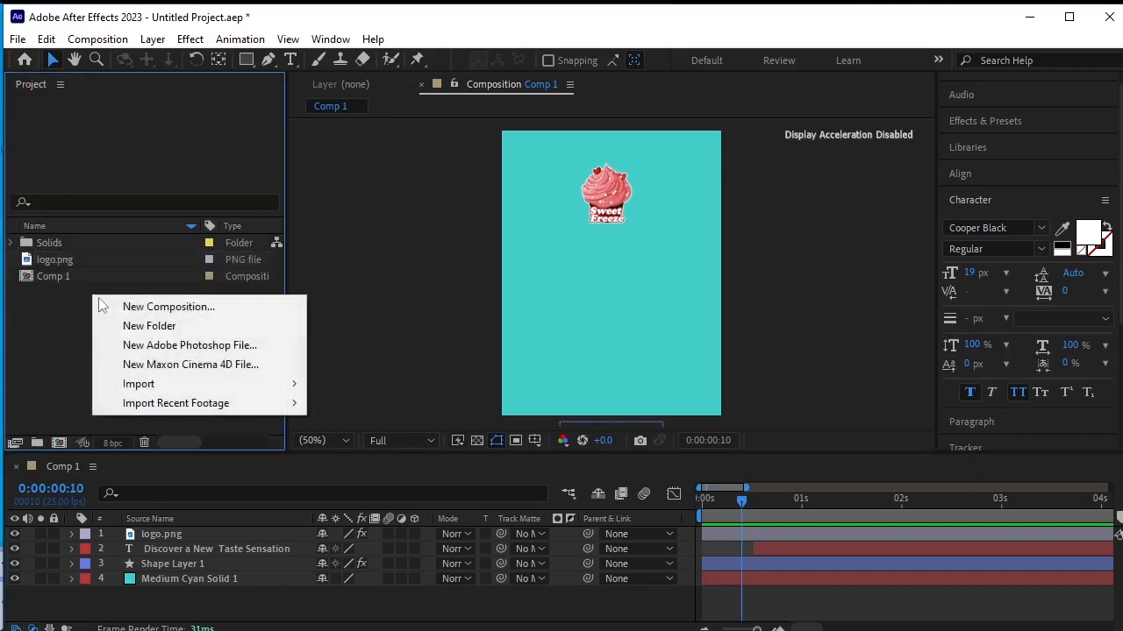
pyautogui.moveTo(174, 392)
pyautogui.click(367, 386)
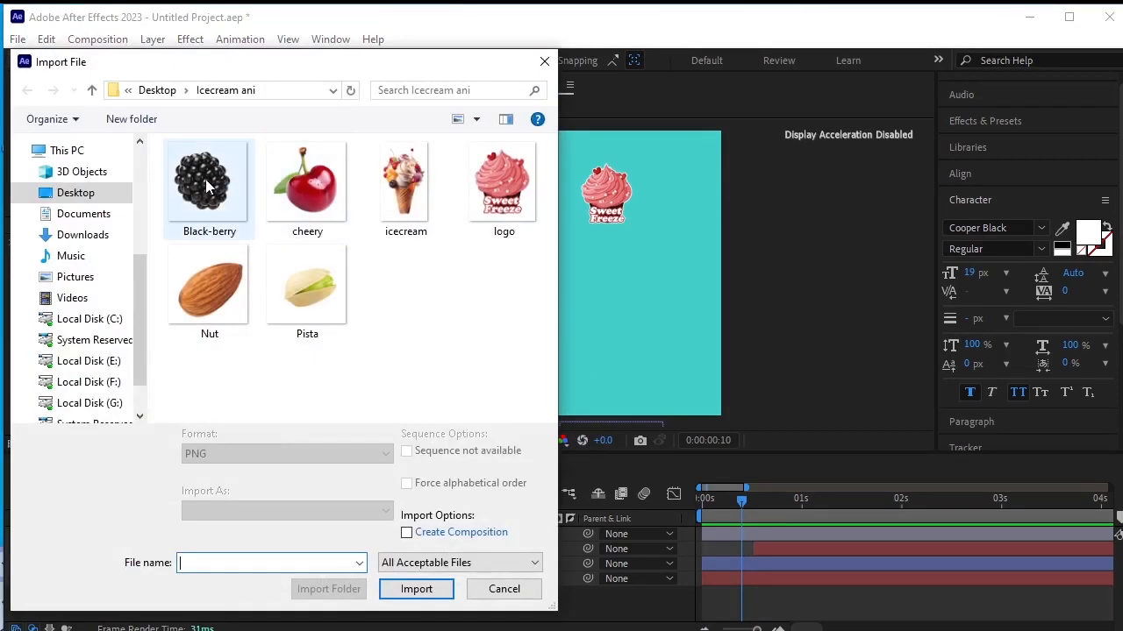
pyautogui.click(207, 185)
pyautogui.keyDown('ctrl'); pyautogui.click(297, 197); pyautogui.keyUp('ctrl')
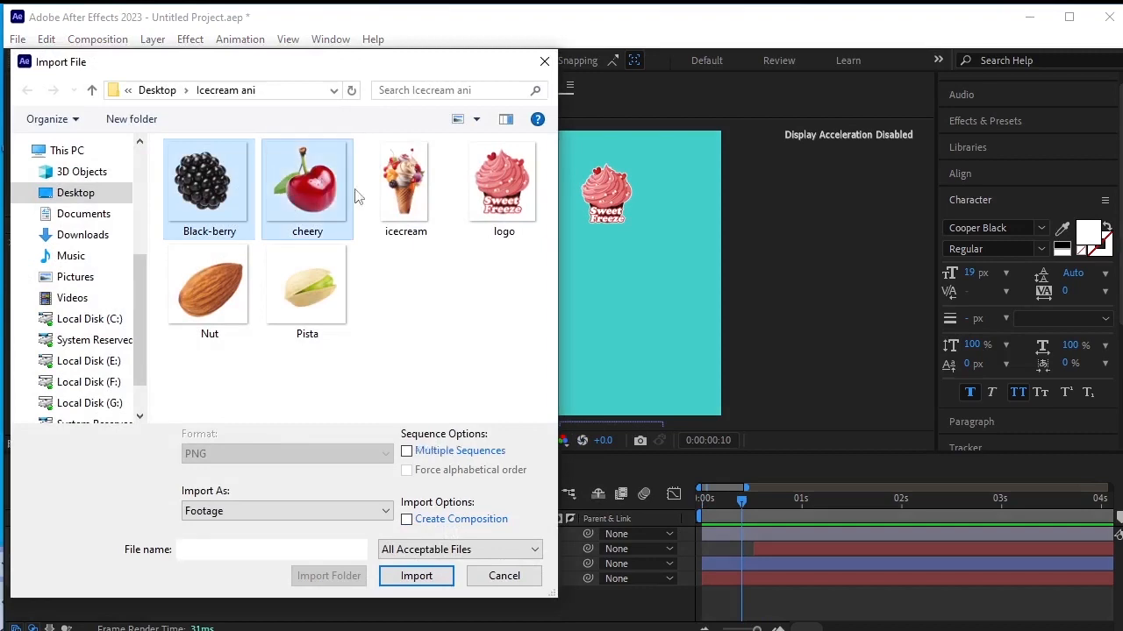
pyautogui.keyDown('ctrl'); pyautogui.click(209, 289); pyautogui.keyUp('ctrl')
pyautogui.keyDown('ctrl'); pyautogui.click(307, 290); pyautogui.keyUp('ctrl')
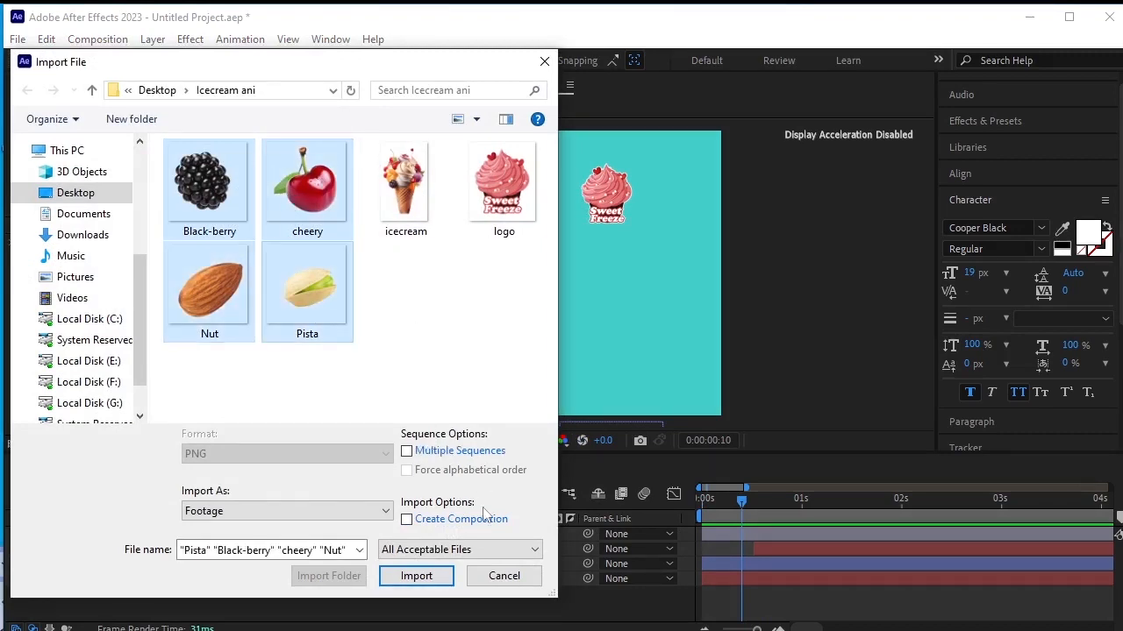
pyautogui.click(424, 580)
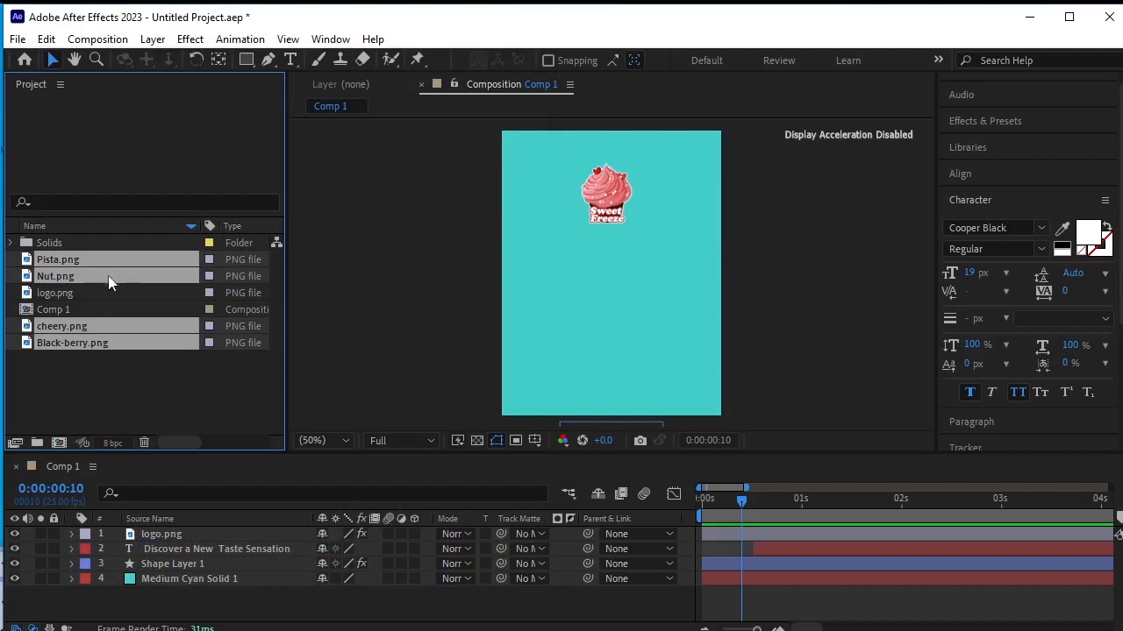
# Step: Create a second 500 x 650 composition named Comp 2 and add the Pista, Nut, cheery and Black-berry images to it as layers
pyautogui.click(59, 443)
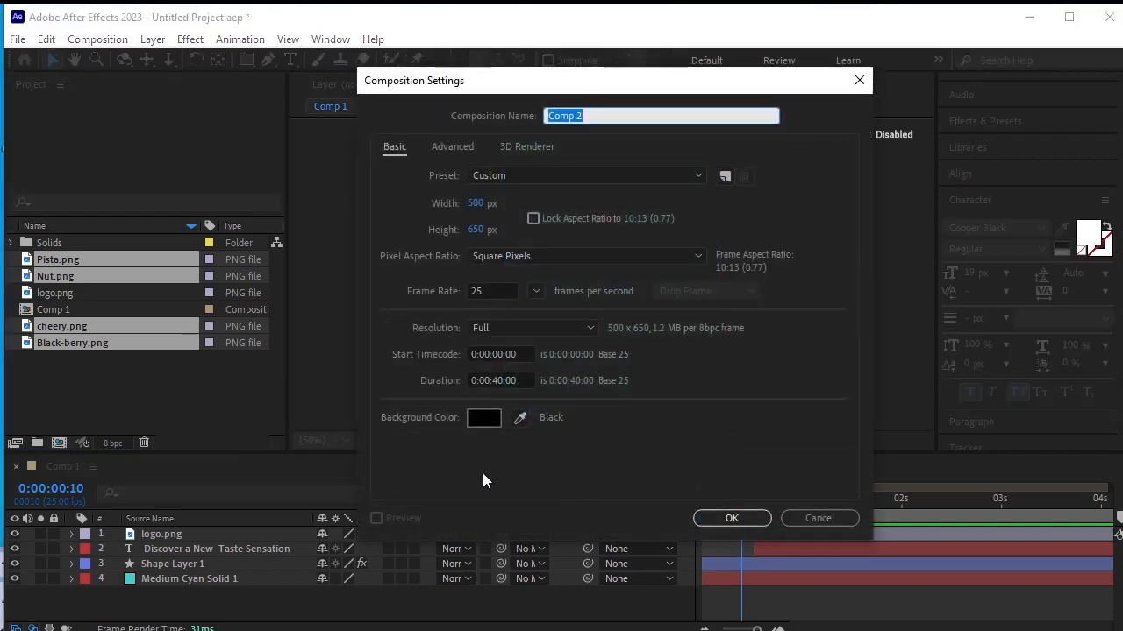
pyautogui.click(730, 518)
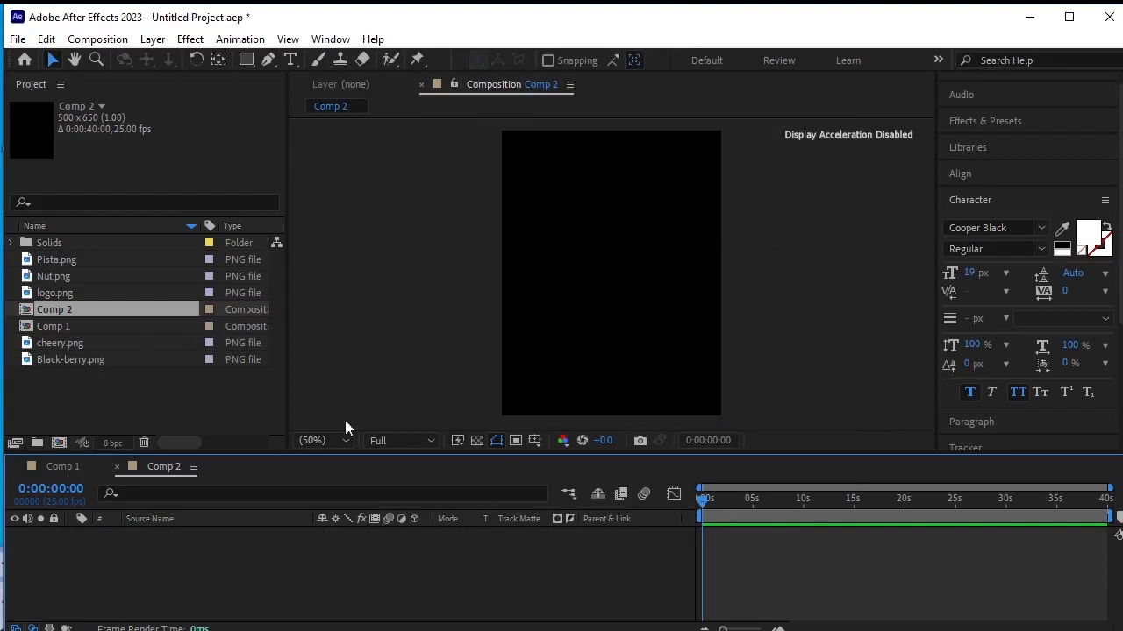
pyautogui.moveTo(79, 259); pyautogui.dragTo(123, 547)
pyautogui.moveTo(89, 342); pyautogui.dragTo(145, 581)
pyautogui.click(115, 358)
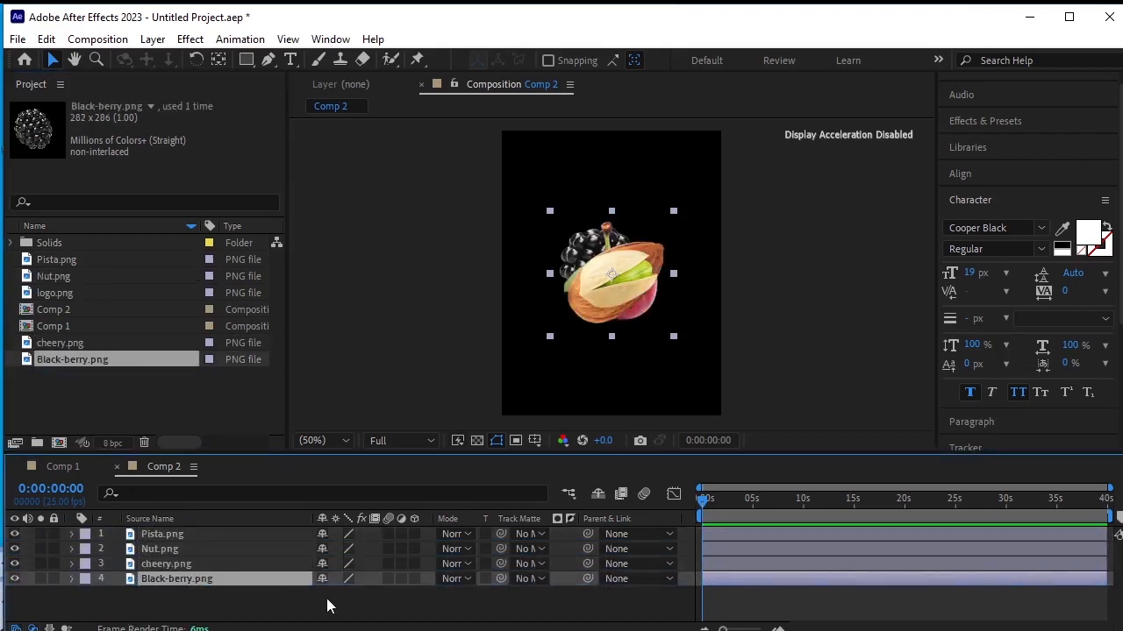
# Step: Move the cheery.png layer below Black-berry.png, at the end of Comp 2's layer stack
pyautogui.click(39, 533)
pyautogui.click(40, 533)
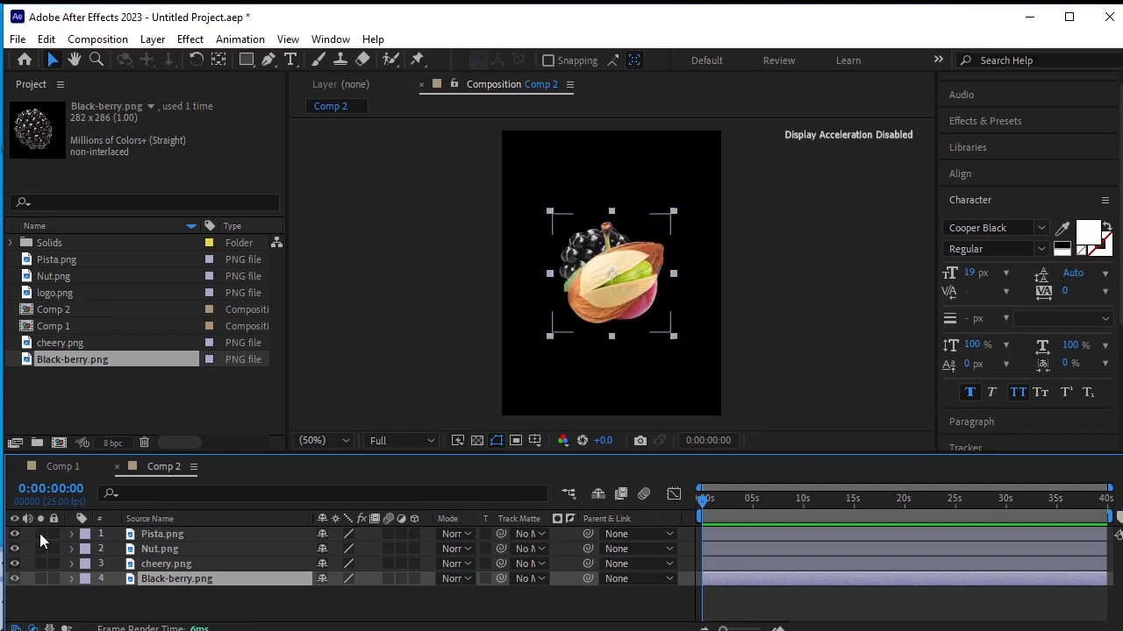
pyautogui.click(163, 565)
pyautogui.moveTo(163, 565); pyautogui.dragTo(166, 596)
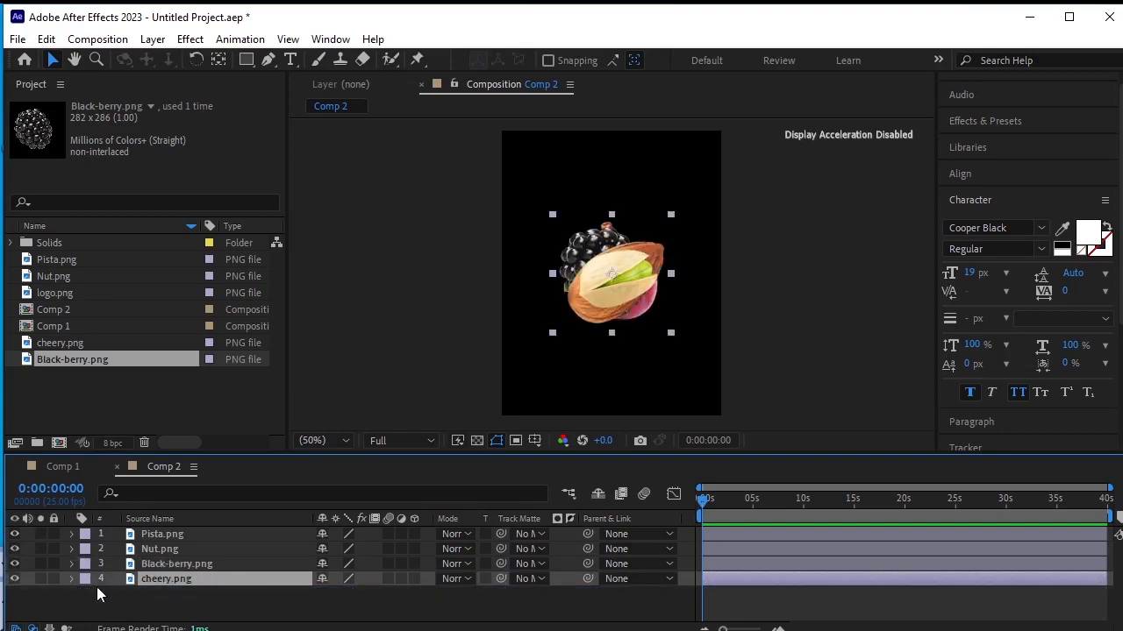
# Step: Solo the cheery.png layer and scale the cherry down to 47%
pyautogui.click(40, 579)
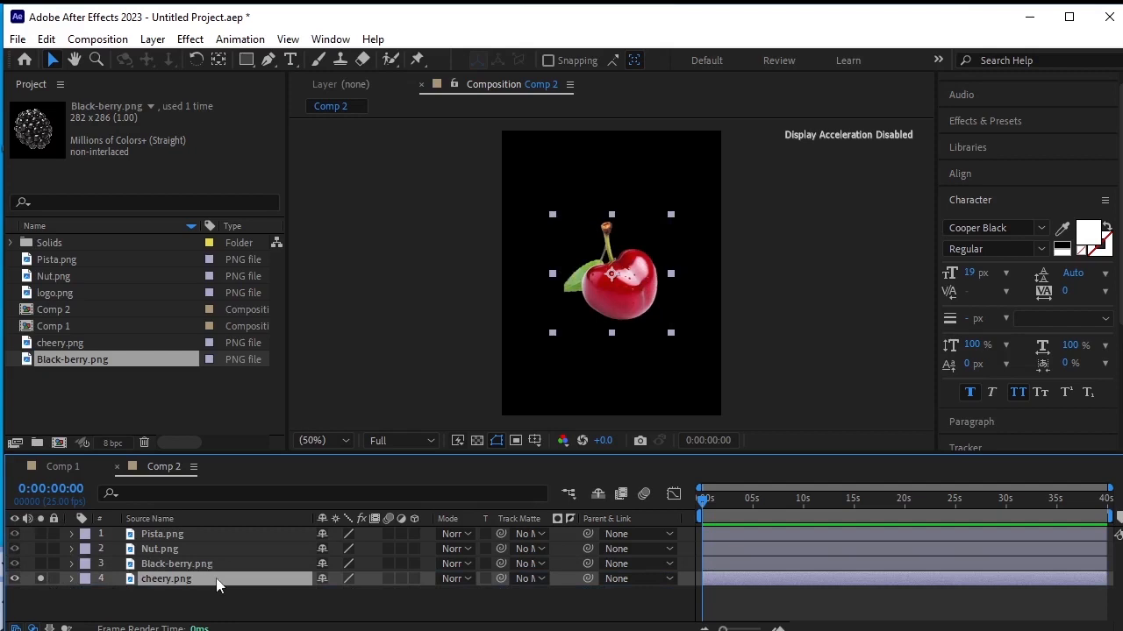
pyautogui.press('s')
pyautogui.moveTo(329, 595); pyautogui.dragTo(321, 614)
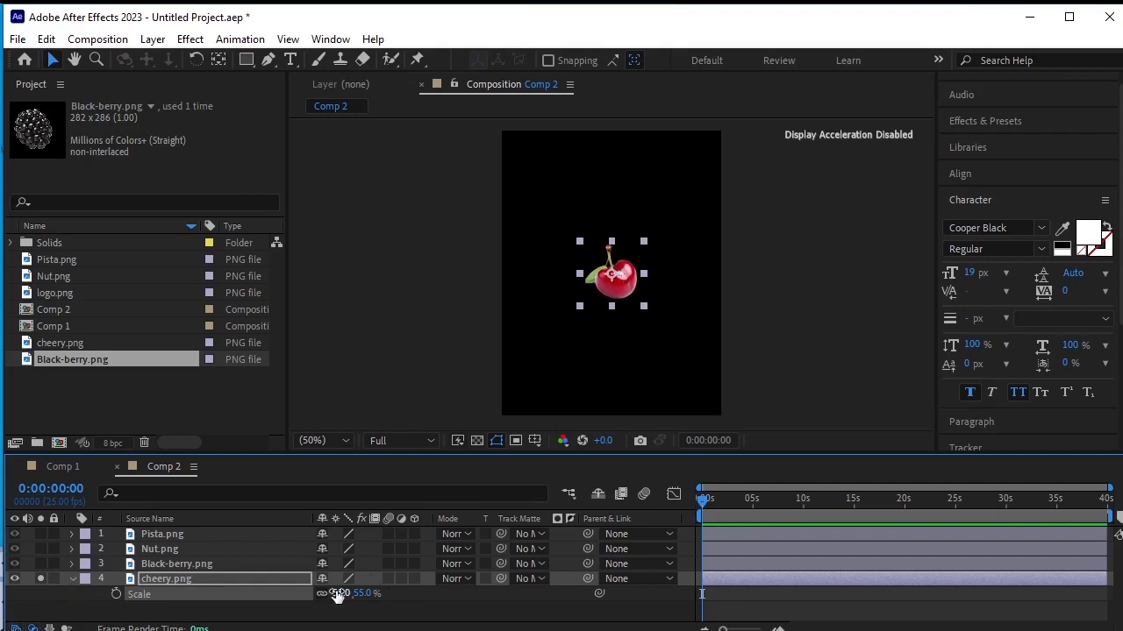
pyautogui.moveTo(342, 594); pyautogui.dragTo(335, 595)
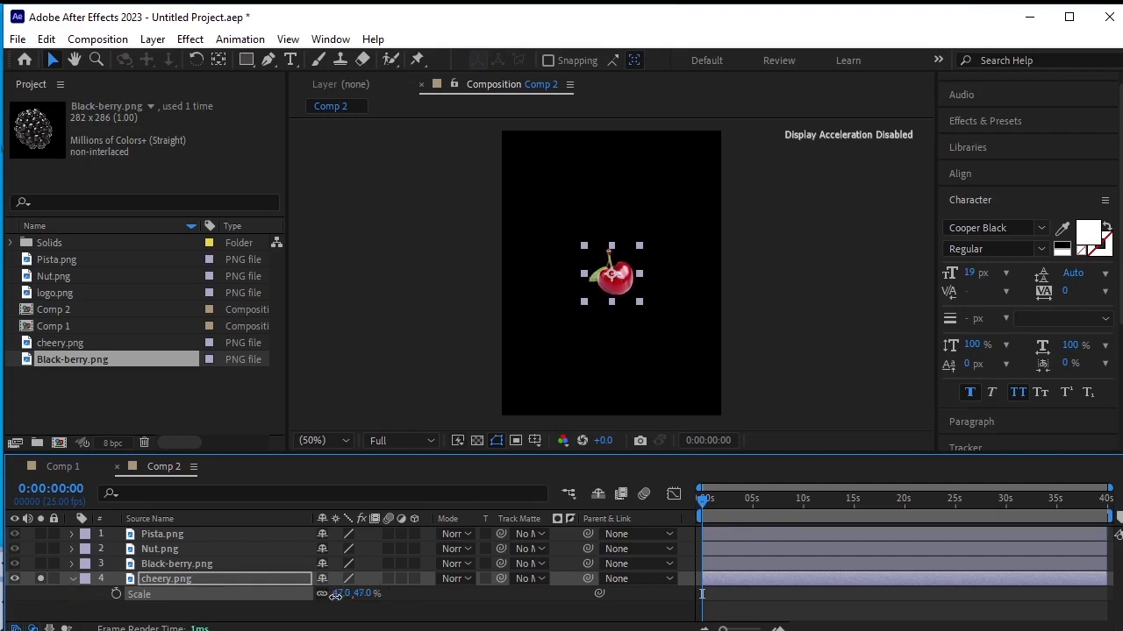
# Step: Apply the Wiggle - rotation preset to the cheery.png layer and preview the motion, returning to the start of the composition
pyautogui.click(73, 579)
pyautogui.click(189, 576)
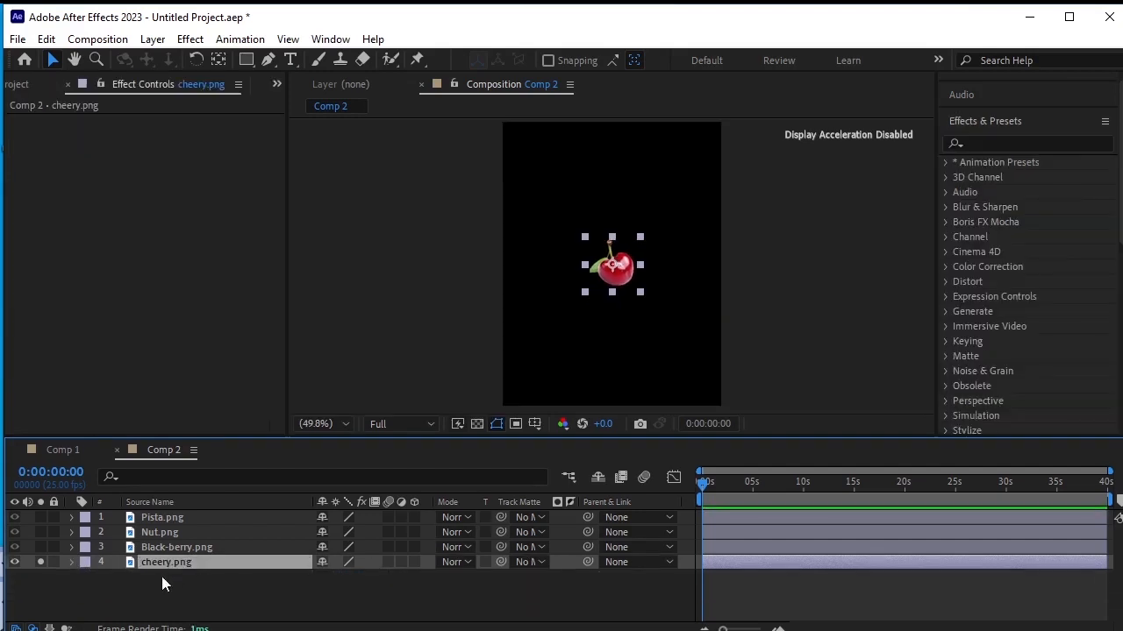
pyautogui.click(1057, 145)
pyautogui.write('wi')
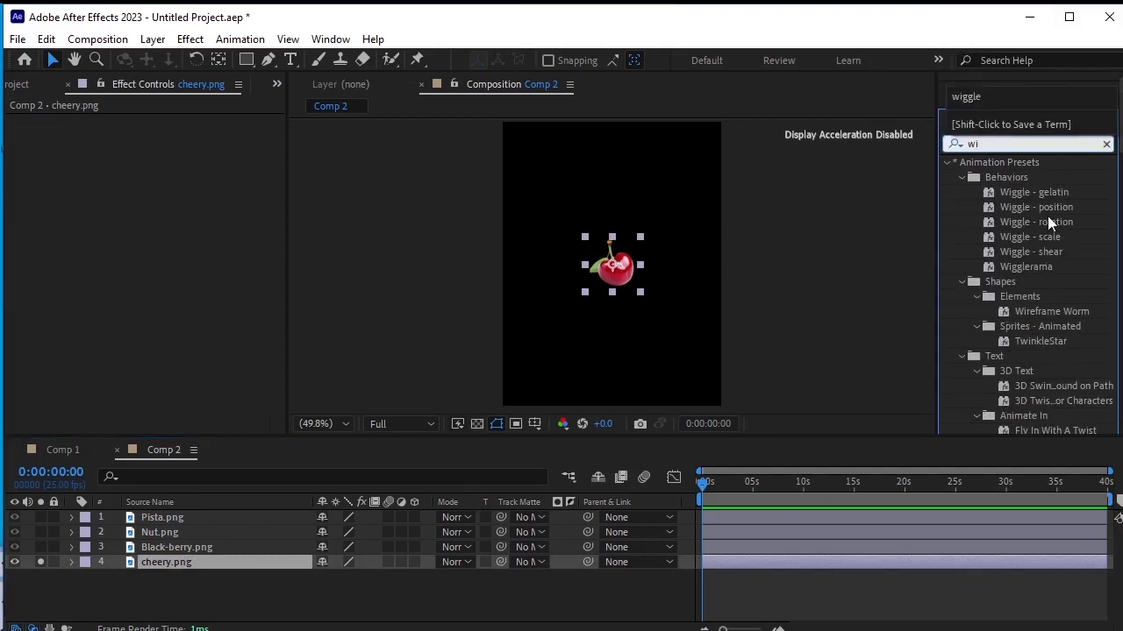
pyautogui.moveTo(1049, 219); pyautogui.dragTo(628, 282)
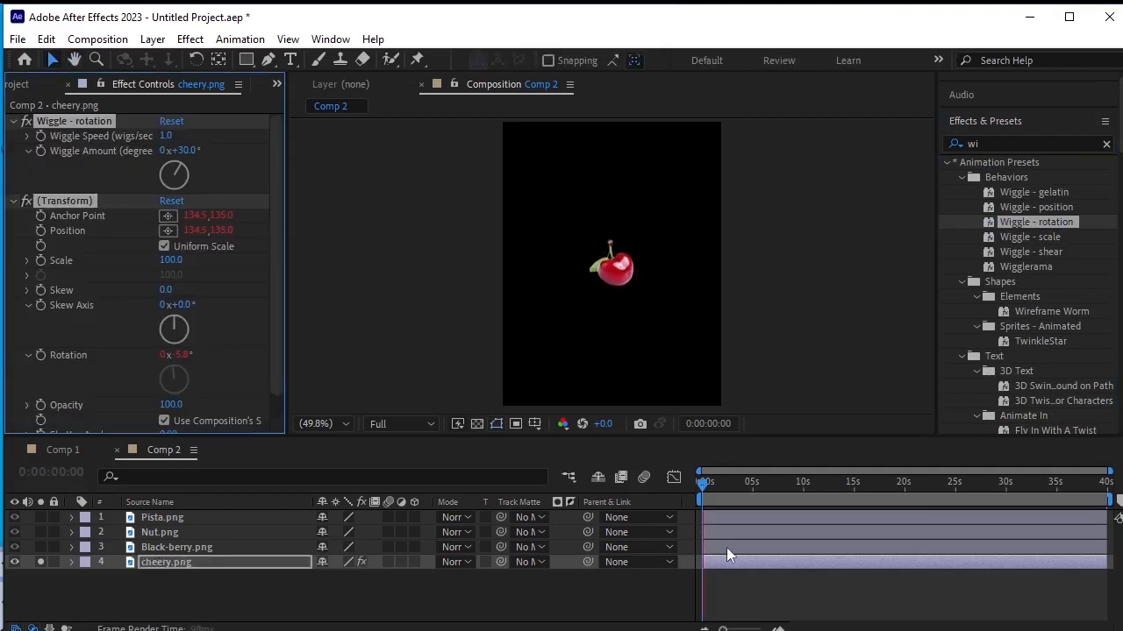
pyautogui.press('space')
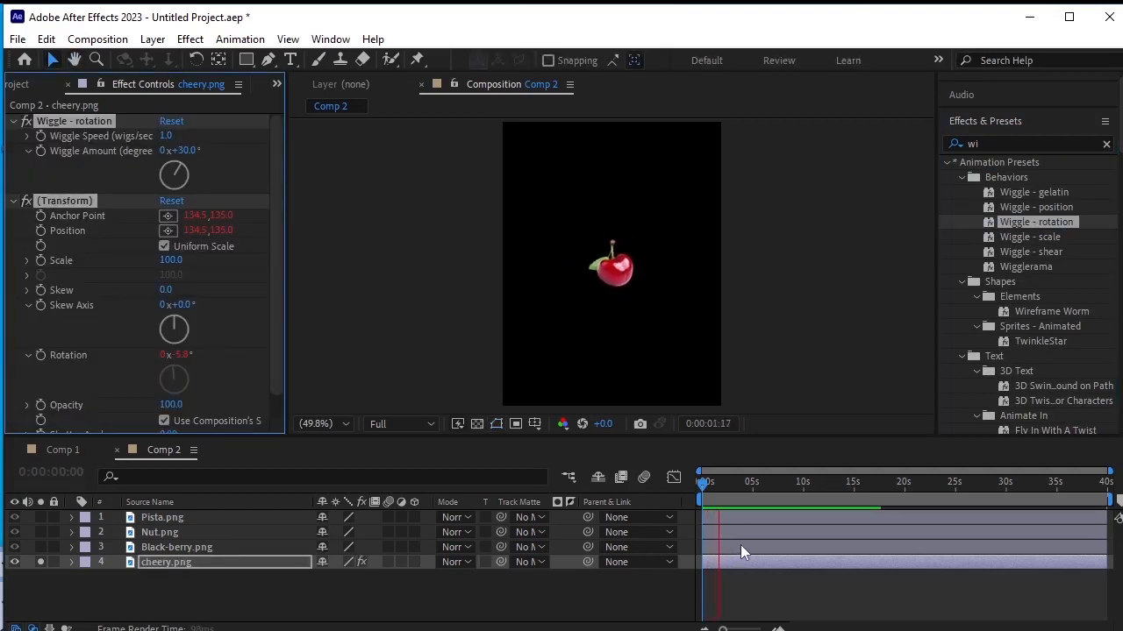
pyautogui.press('space')
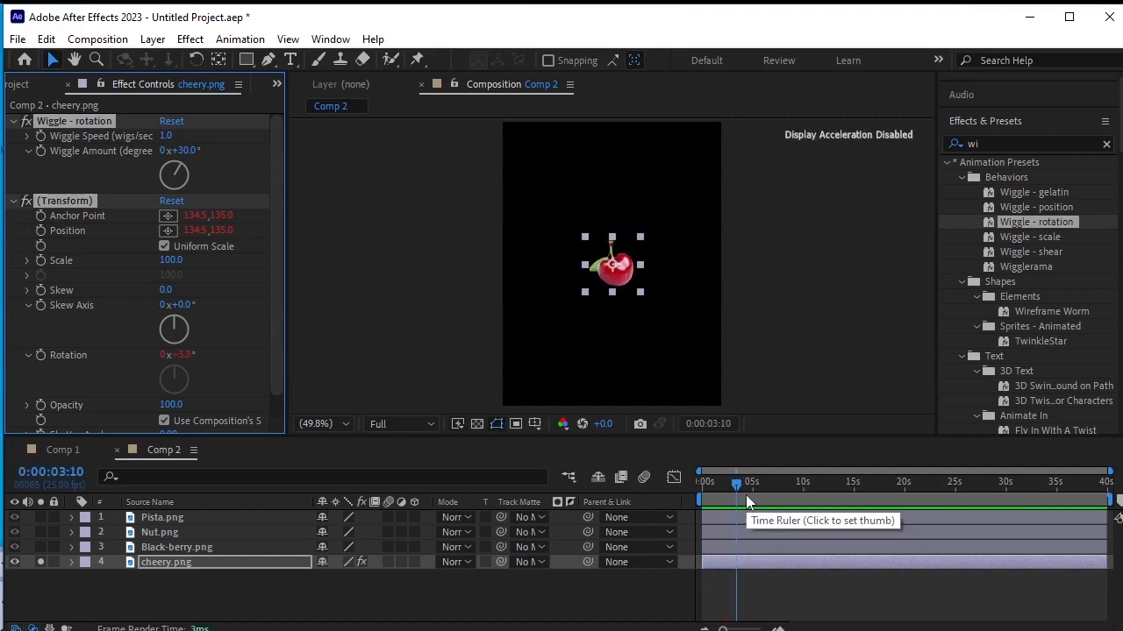
pyautogui.press('space')
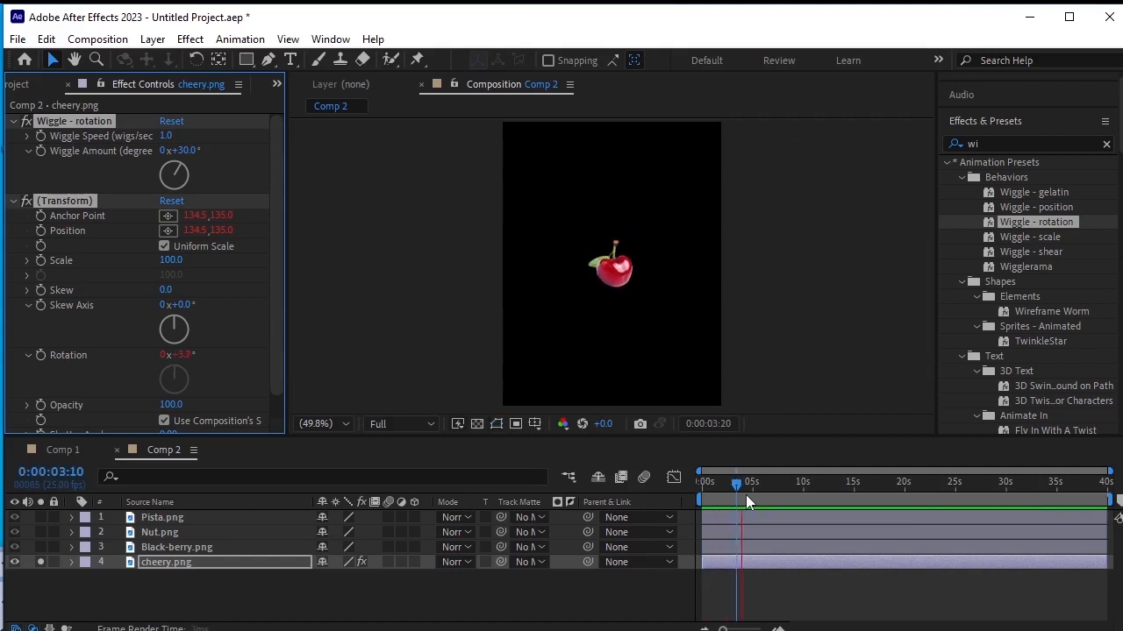
pyautogui.press('space')
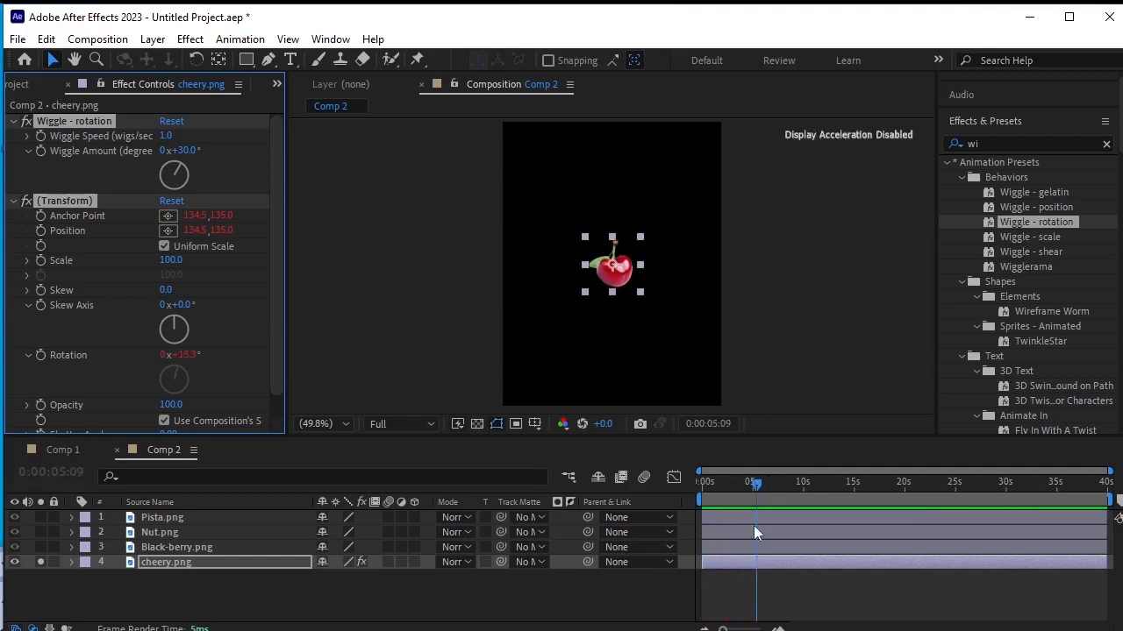
pyautogui.moveTo(752, 484); pyautogui.dragTo(701, 484)
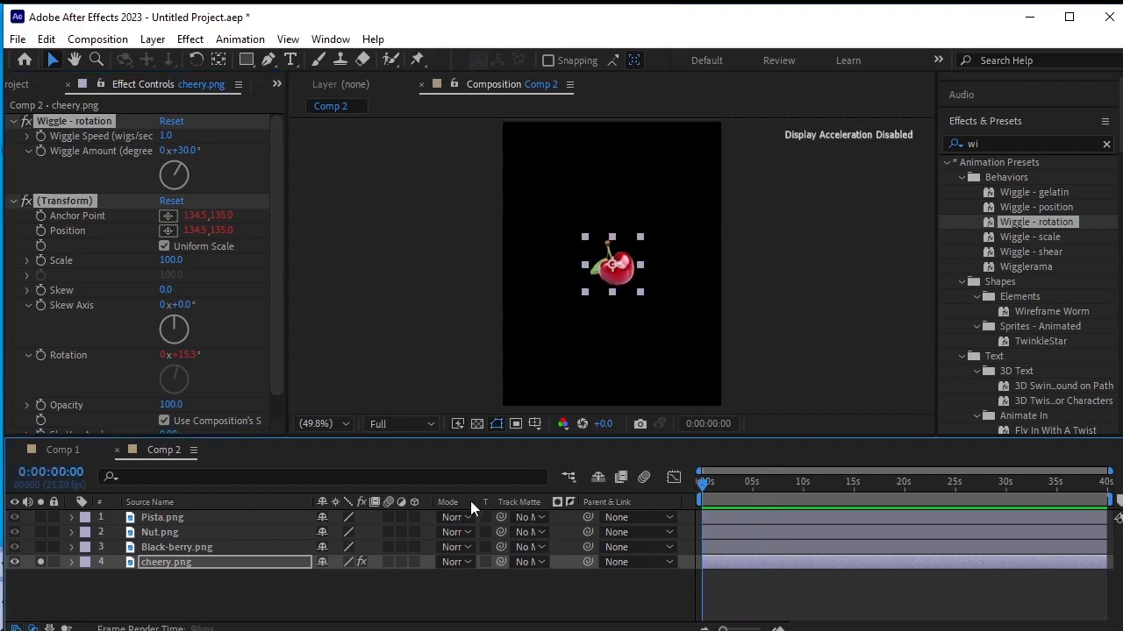
# Step: Set the cherry's rotation wiggle to a speed of 0.6 and an amount of 15°, and preview it
pyautogui.click(165, 136)
pyautogui.write('0')
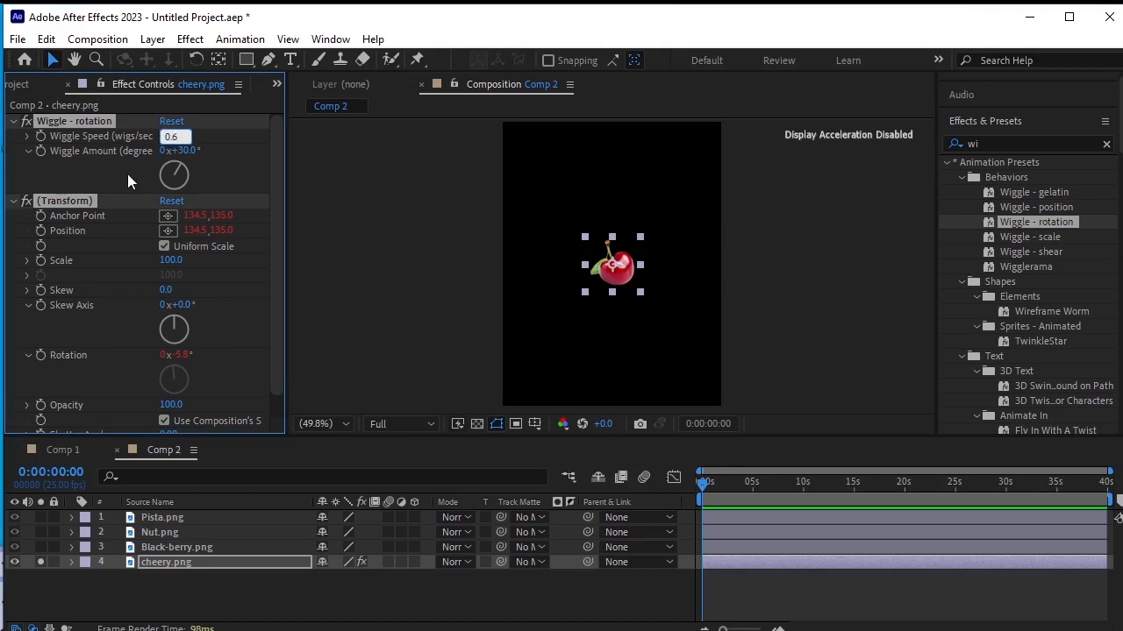
pyautogui.write('.6')
pyautogui.press('Return')
pyautogui.click(182, 151)
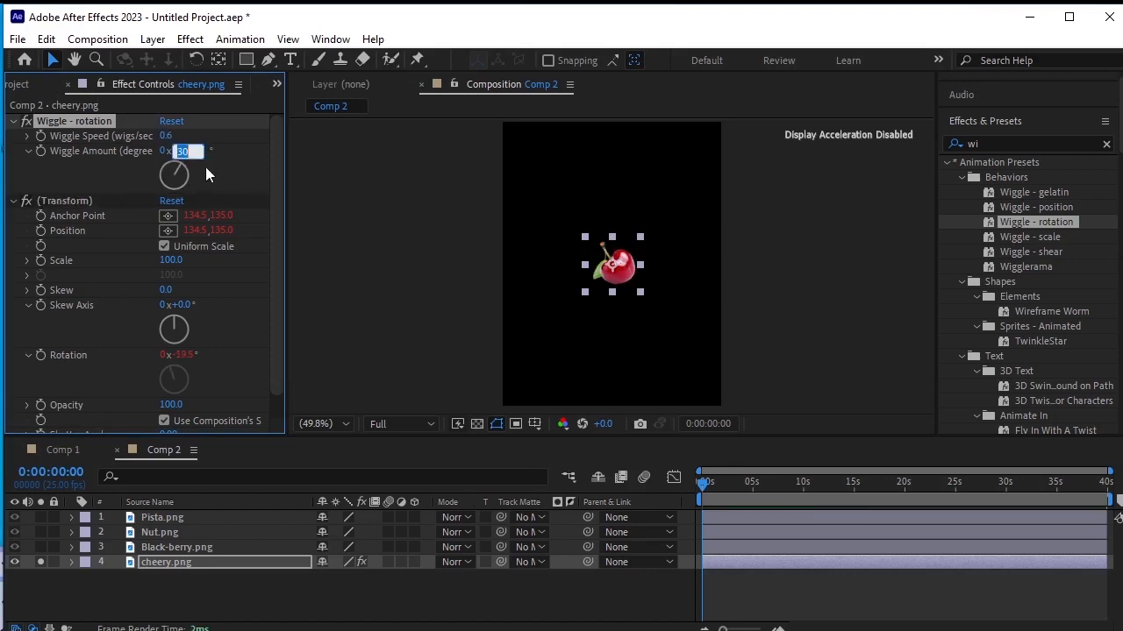
pyautogui.press('Return')
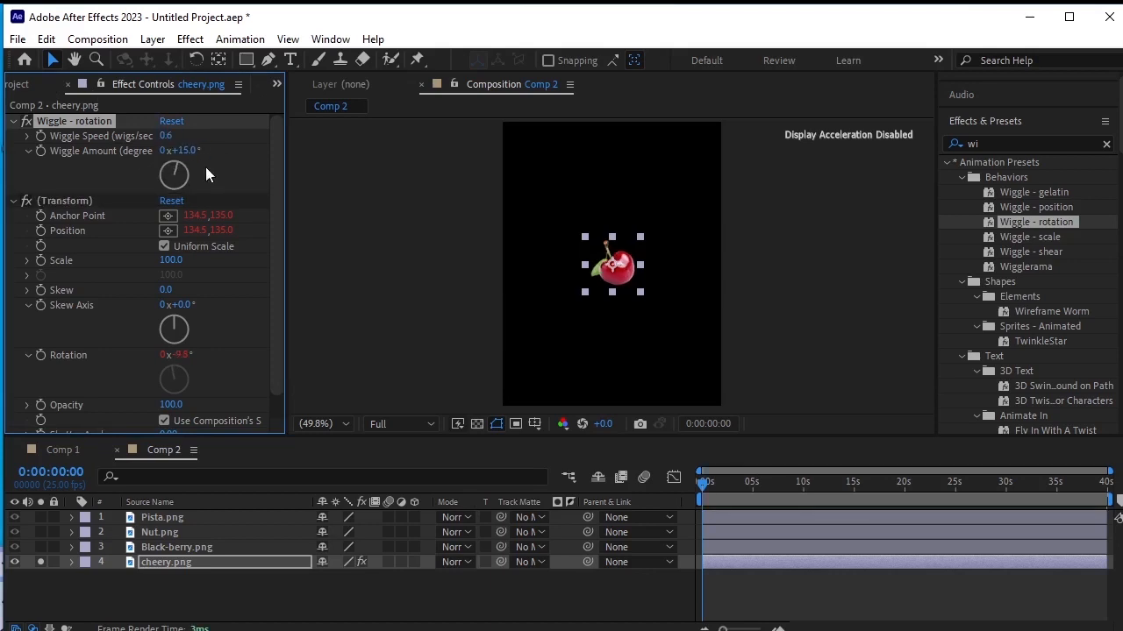
pyautogui.click(623, 579)
pyautogui.press('space')
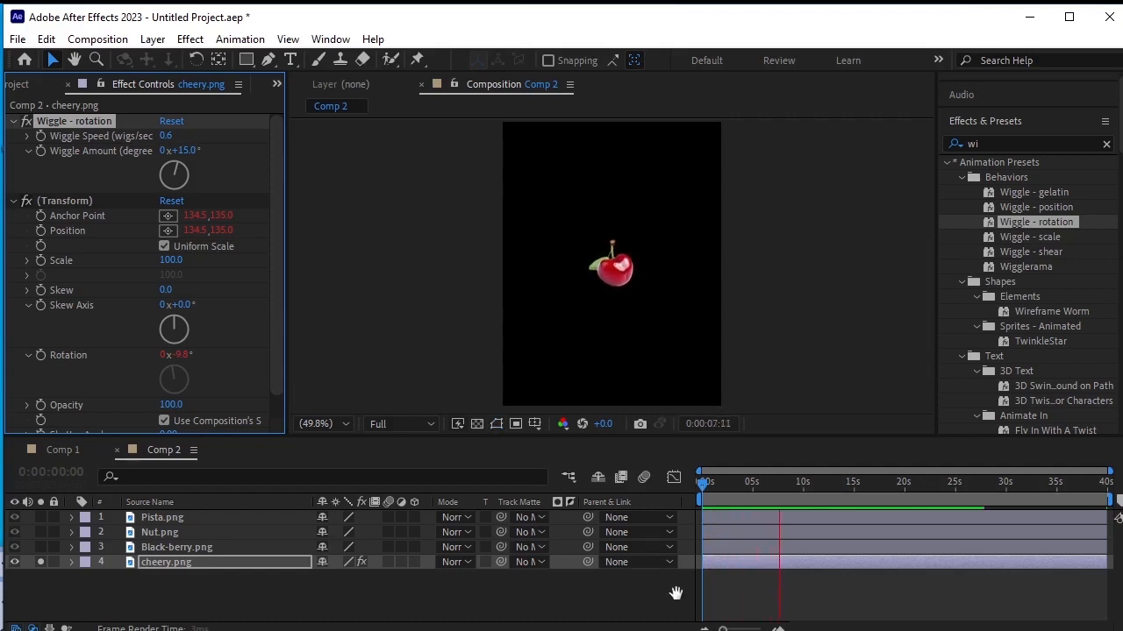
pyautogui.press('space')
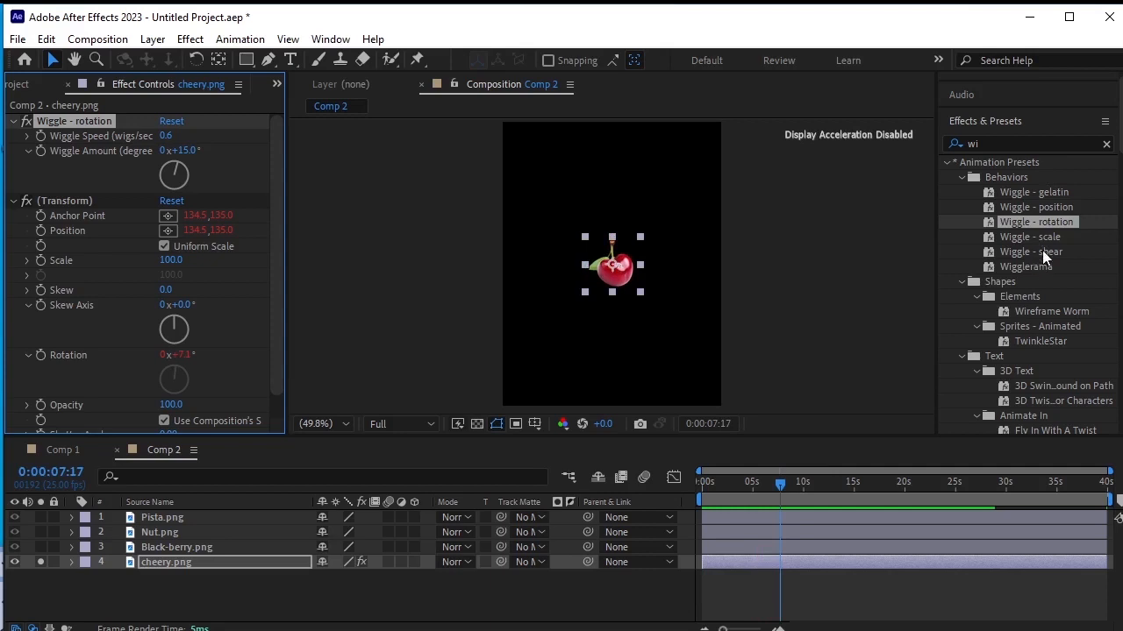
# Step: Add the Wiggle - position preset to the cherry and preview the combined motion from the start
pyautogui.moveTo(1026, 207); pyautogui.dragTo(649, 285)
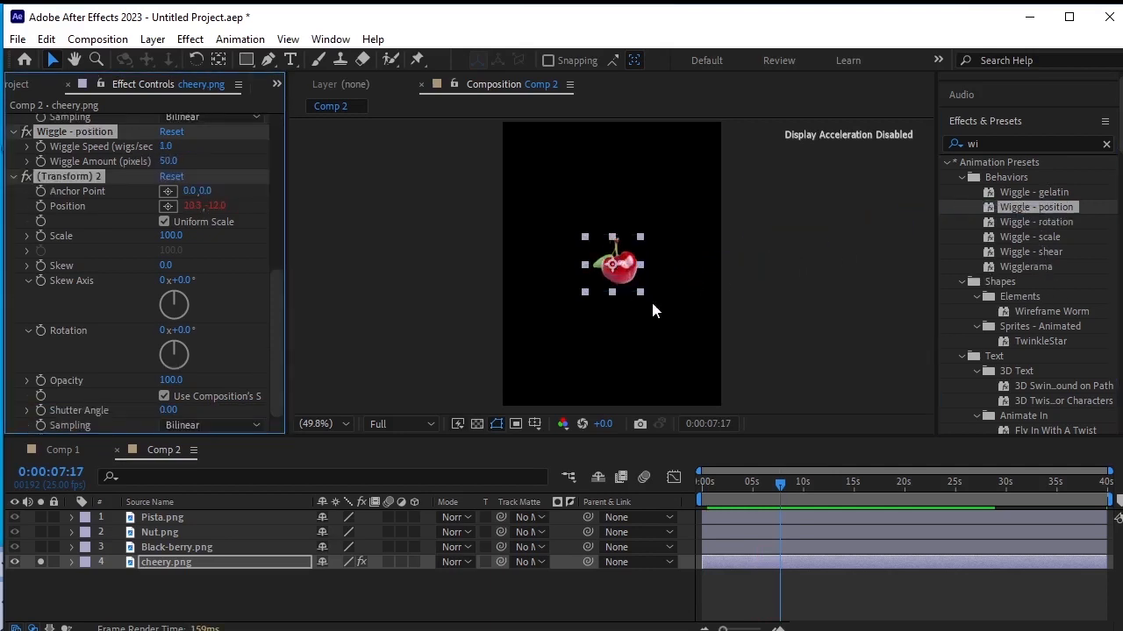
pyautogui.moveTo(776, 482); pyautogui.dragTo(676, 493)
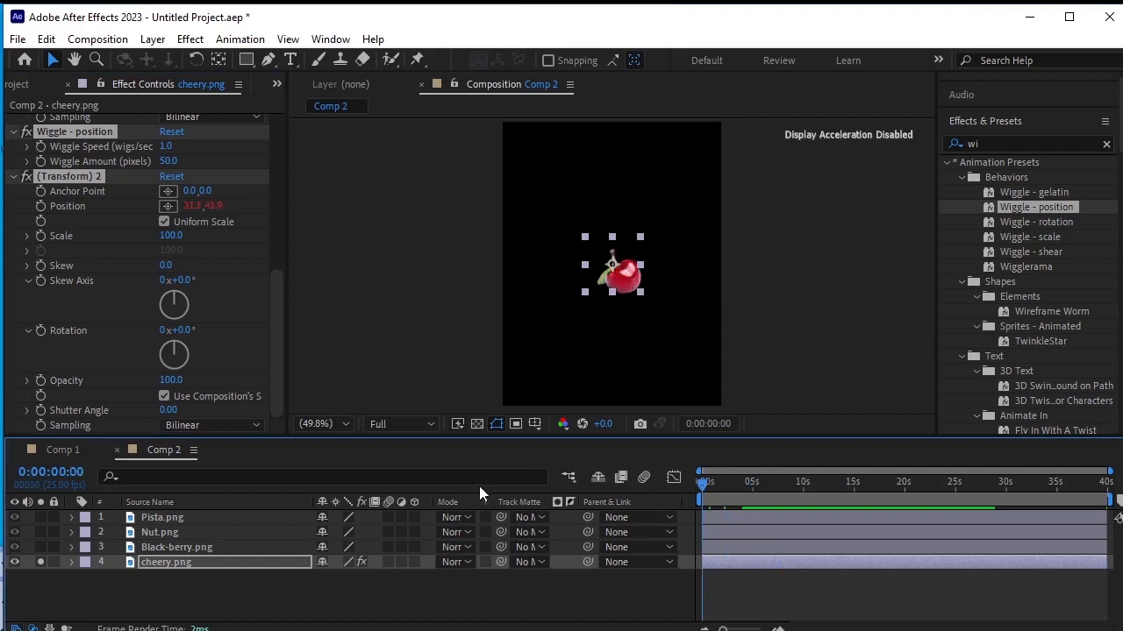
pyautogui.press('space')
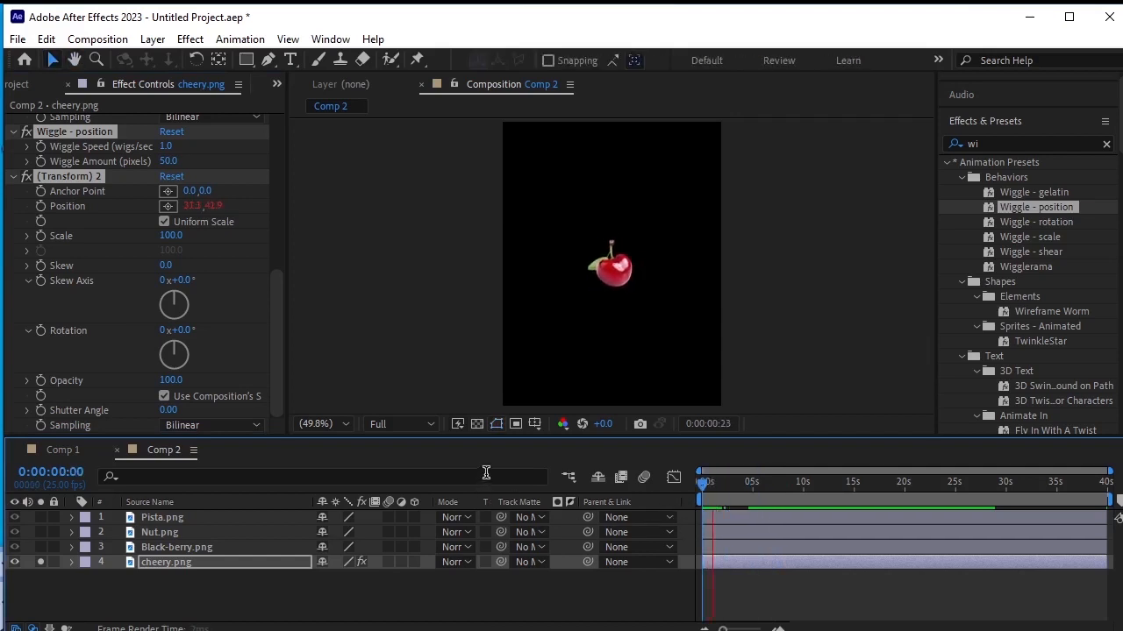
pyautogui.press('space')
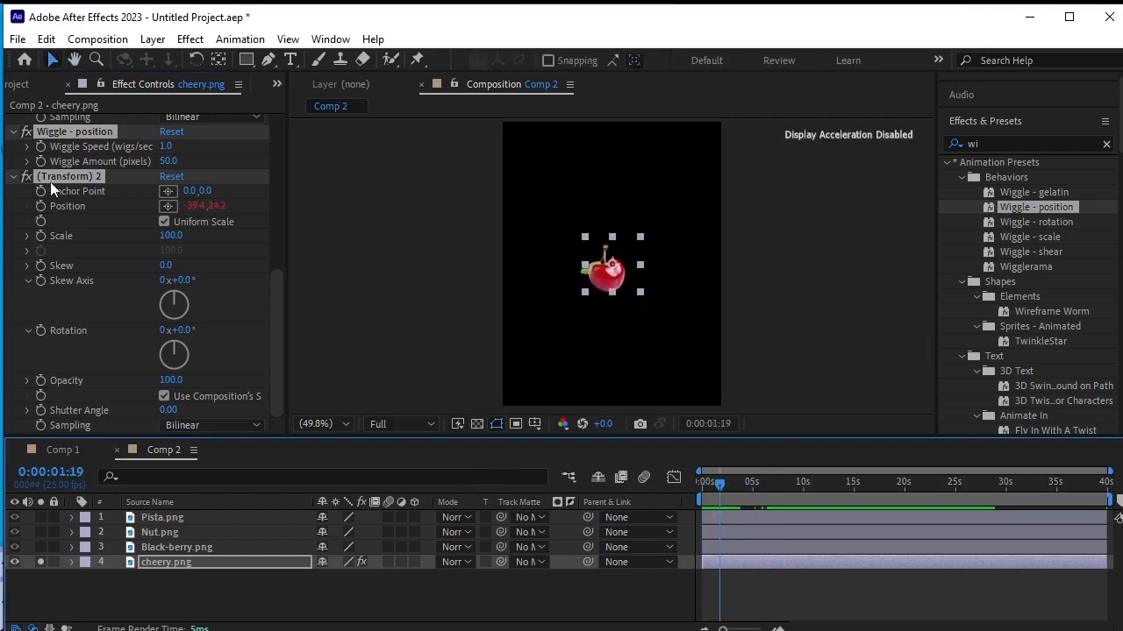
# Step: Set the cherry's position wiggle to a speed of 0.5 and an amount of 20 pixels, and preview from the start
pyautogui.click(164, 147)
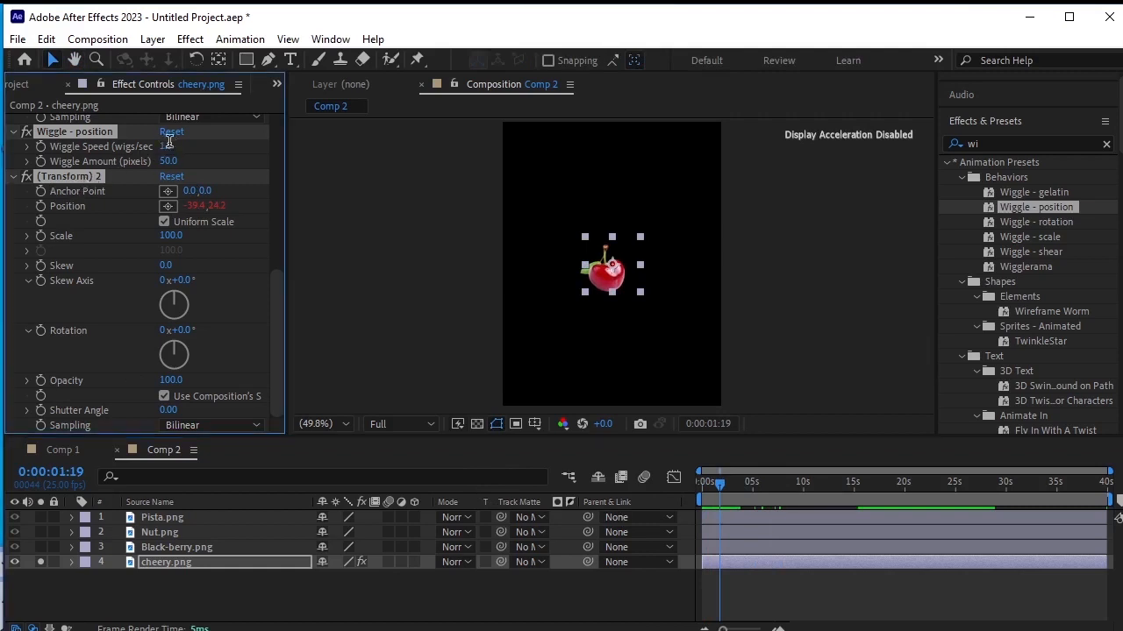
pyautogui.write('0.5')
pyautogui.press('Tab')
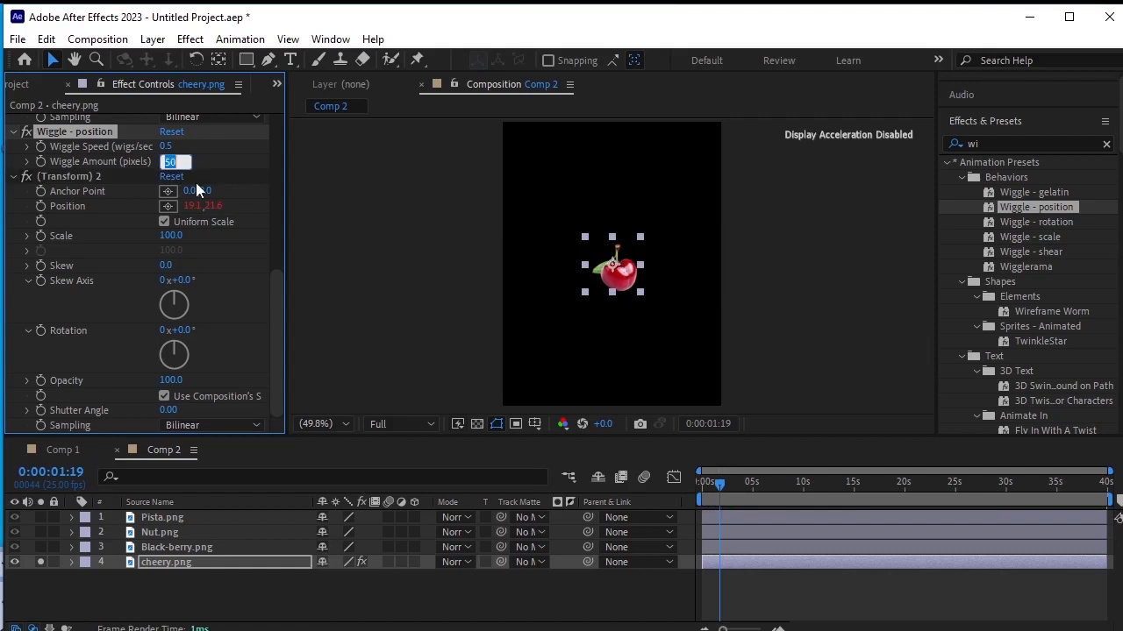
pyautogui.write('20')
pyautogui.press('Return')
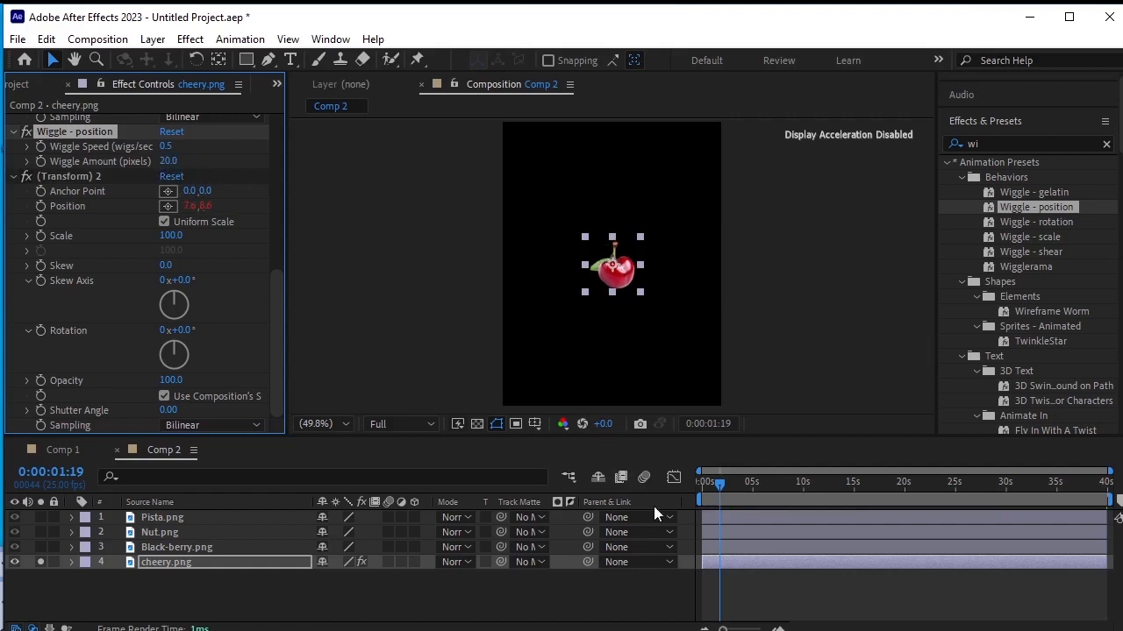
pyautogui.moveTo(721, 488); pyautogui.dragTo(684, 495)
pyautogui.press('space')
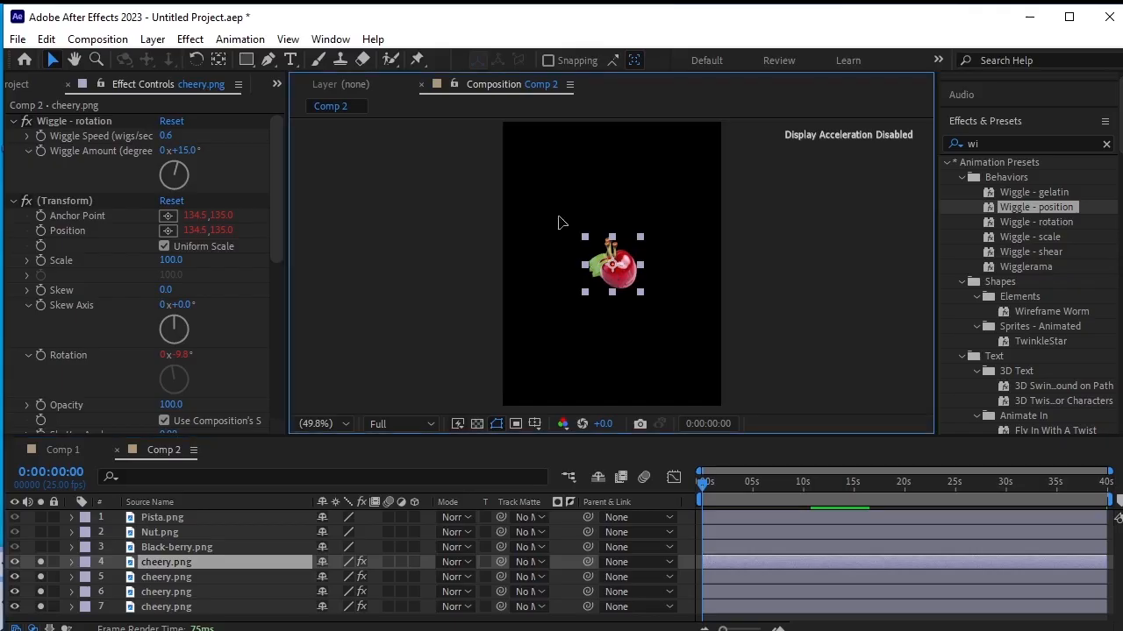
# Step: Spread the stacked cherry copies apart so that one sits near each corner of the composition
pyautogui.moveTo(602, 255); pyautogui.dragTo(675, 163)
pyautogui.moveTo(643, 271); pyautogui.dragTo(517, 355)
pyautogui.moveTo(603, 264); pyautogui.dragTo(675, 322)
# Step: Scale the composition's upper-left cherry down to 34% and its upper-right cherry to 40%
pyautogui.click(193, 578)
pyautogui.click(202, 563)
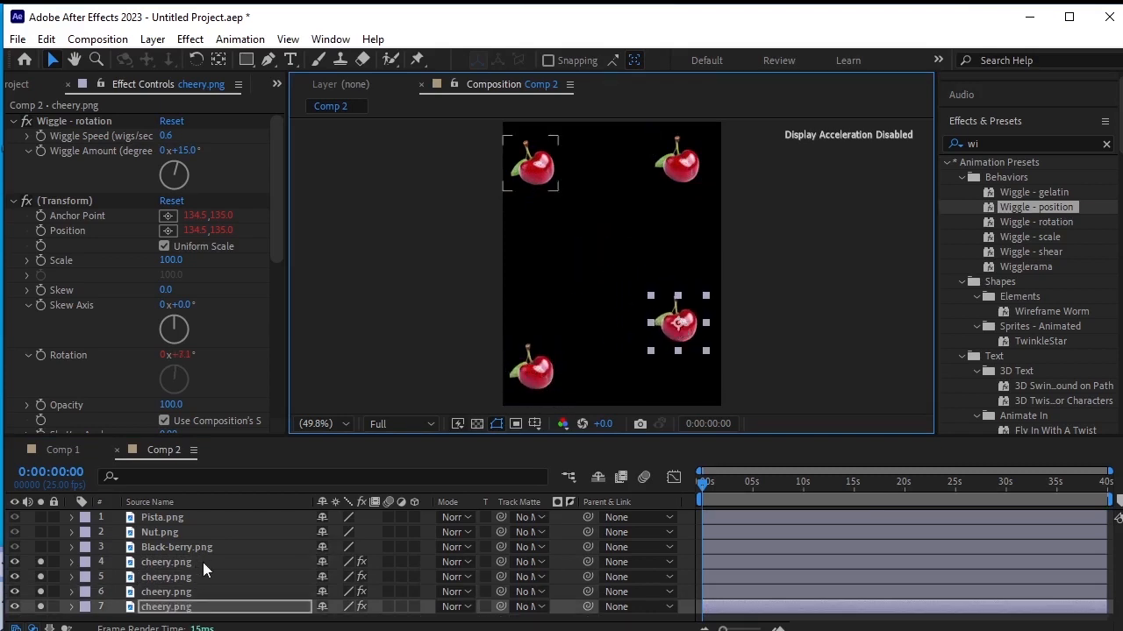
pyautogui.press('s')
pyautogui.moveTo(359, 577); pyautogui.dragTo(342, 577)
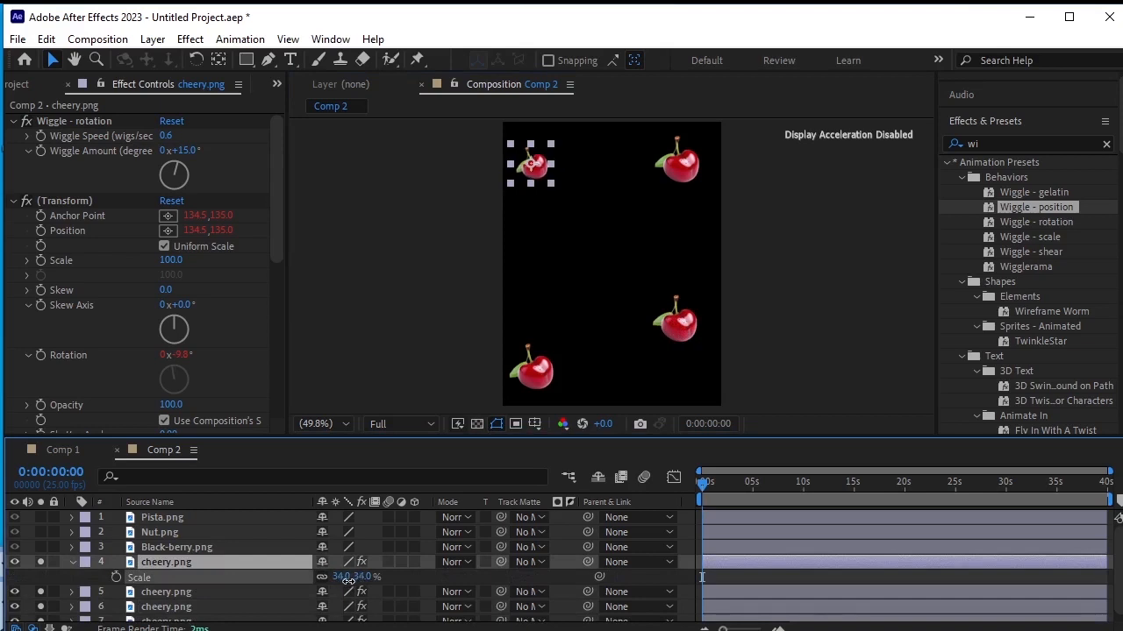
pyautogui.click(235, 594)
pyautogui.press('s')
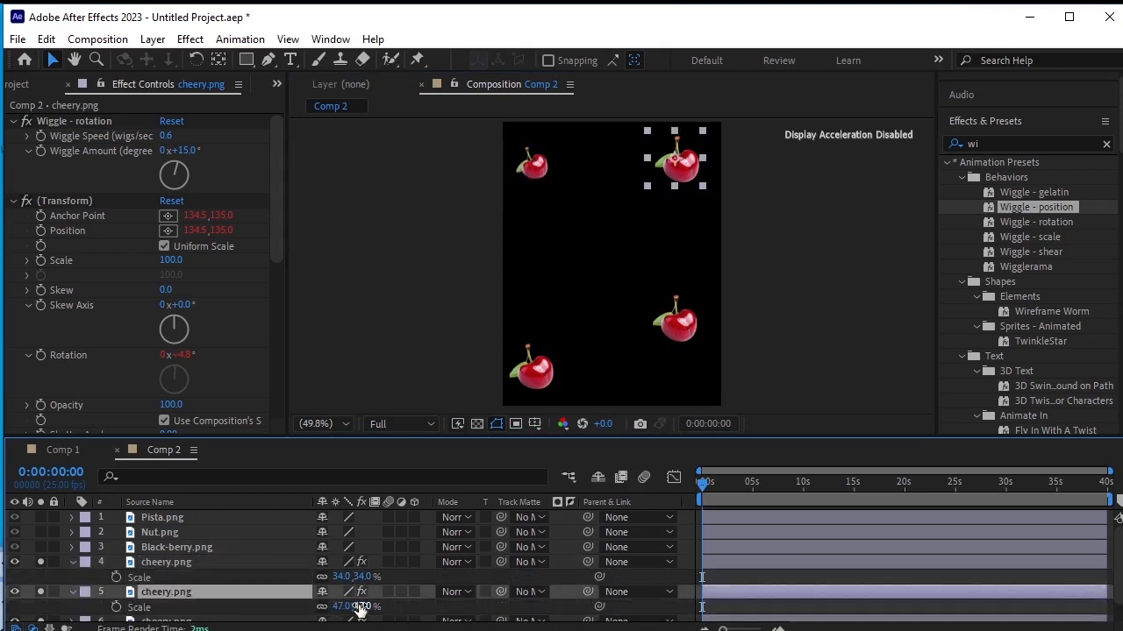
pyautogui.moveTo(357, 607); pyautogui.dragTo(355, 607)
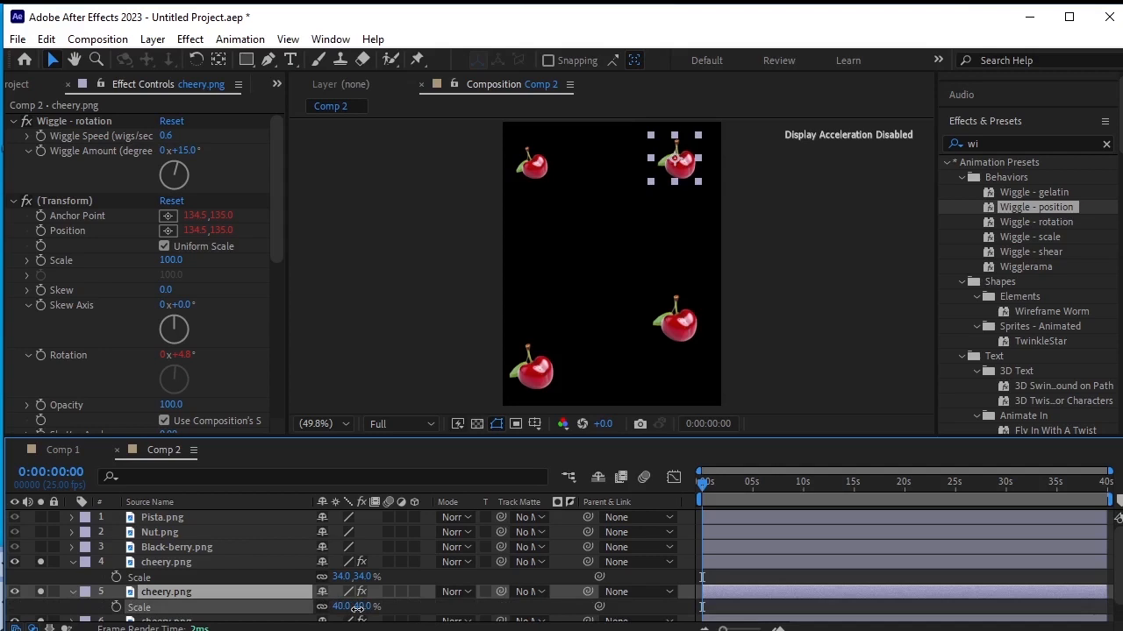
# Step: Scale the composition's lower-left cherry down to 38% and its lower-right cherry to 41%
pyautogui.scroll(-1, 255, 587)
pyautogui.click(177, 600)
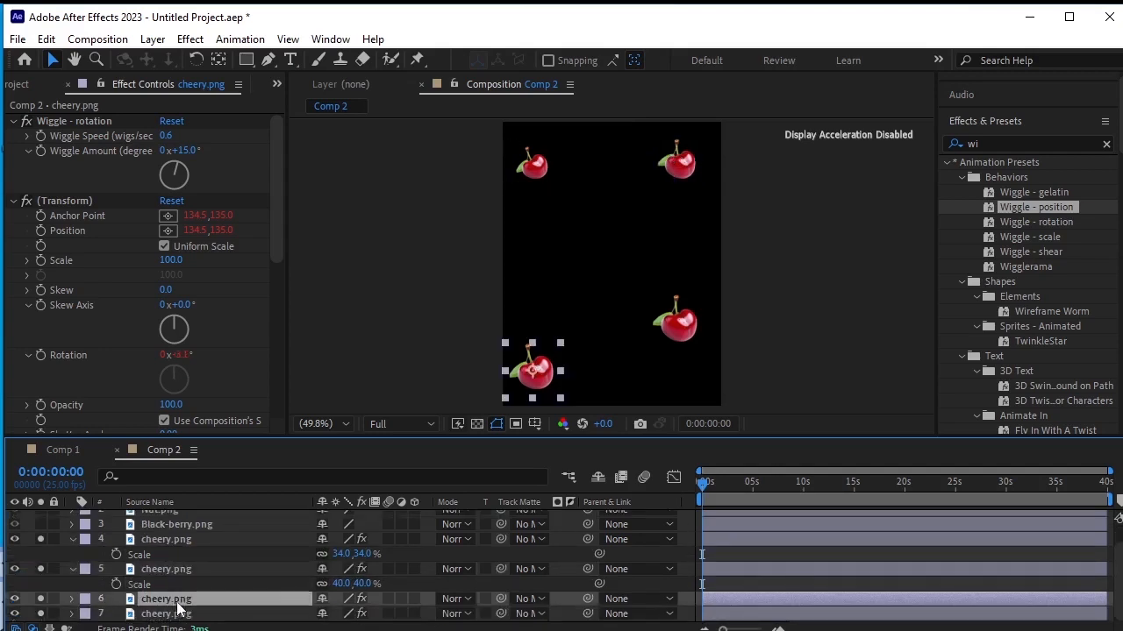
pyautogui.press('s')
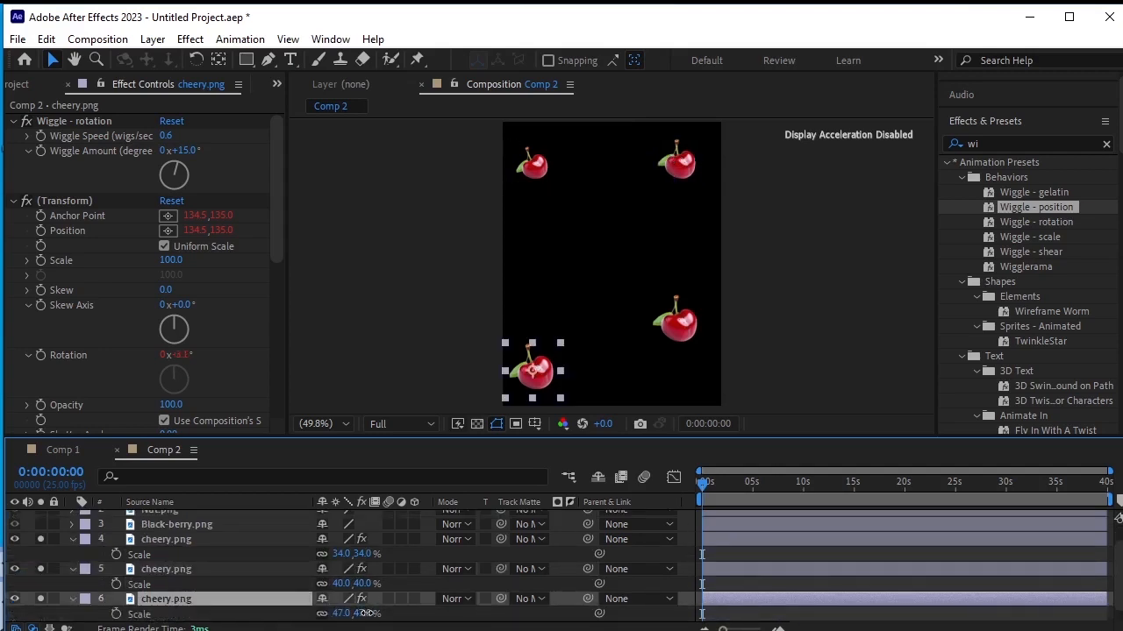
pyautogui.moveTo(367, 613); pyautogui.dragTo(357, 614)
pyautogui.scroll(-1, 167, 605)
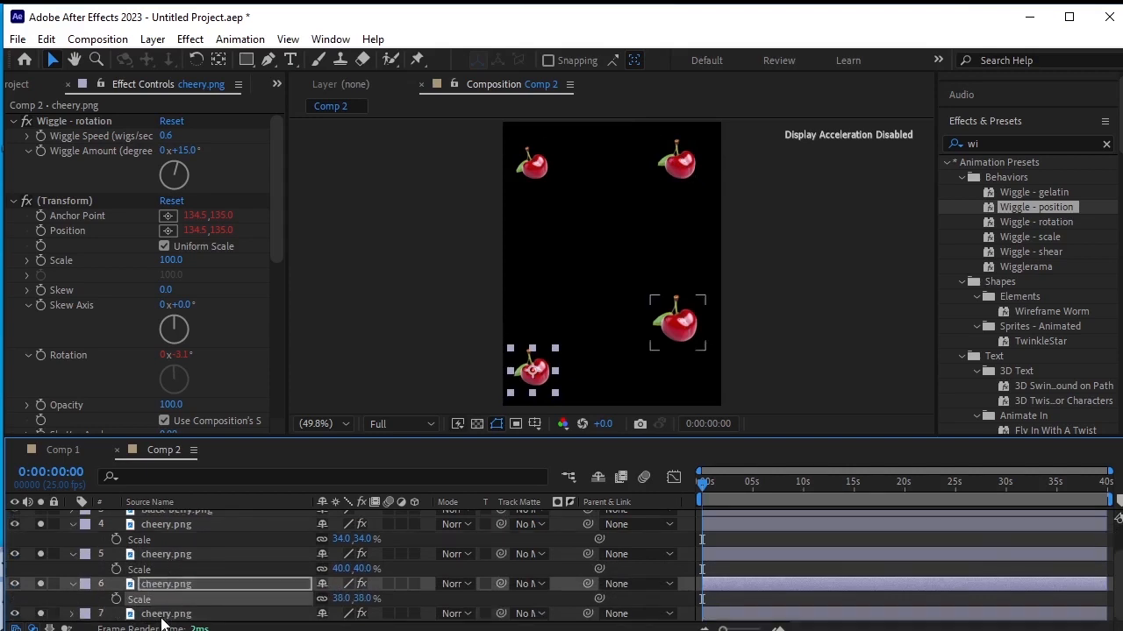
pyautogui.click(167, 617)
pyautogui.press('s')
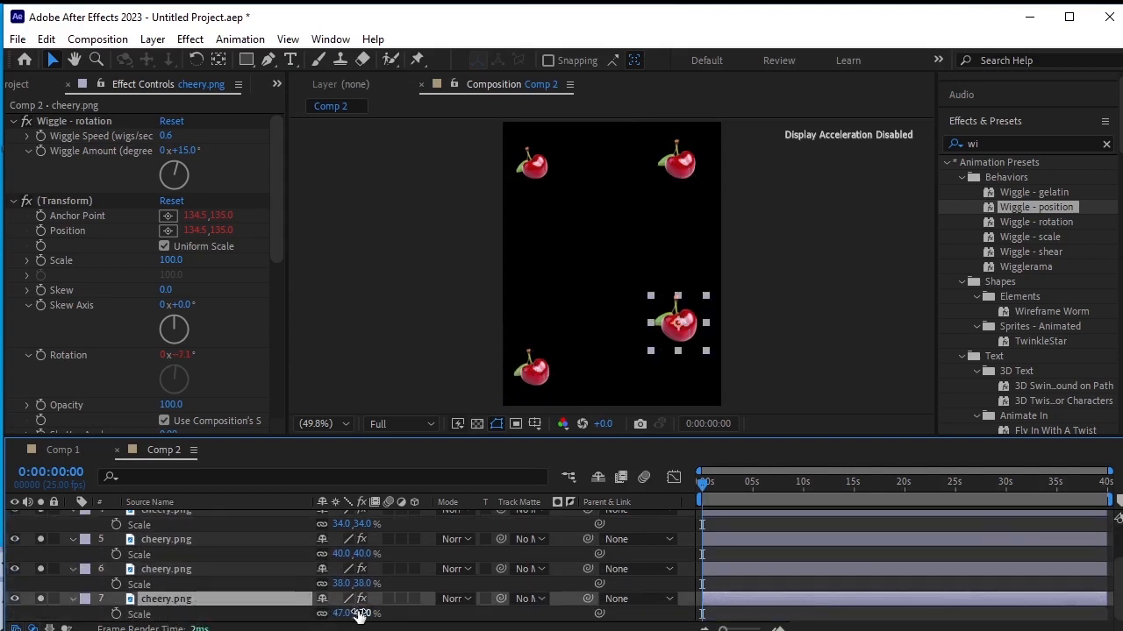
pyautogui.moveTo(362, 615); pyautogui.dragTo(358, 617)
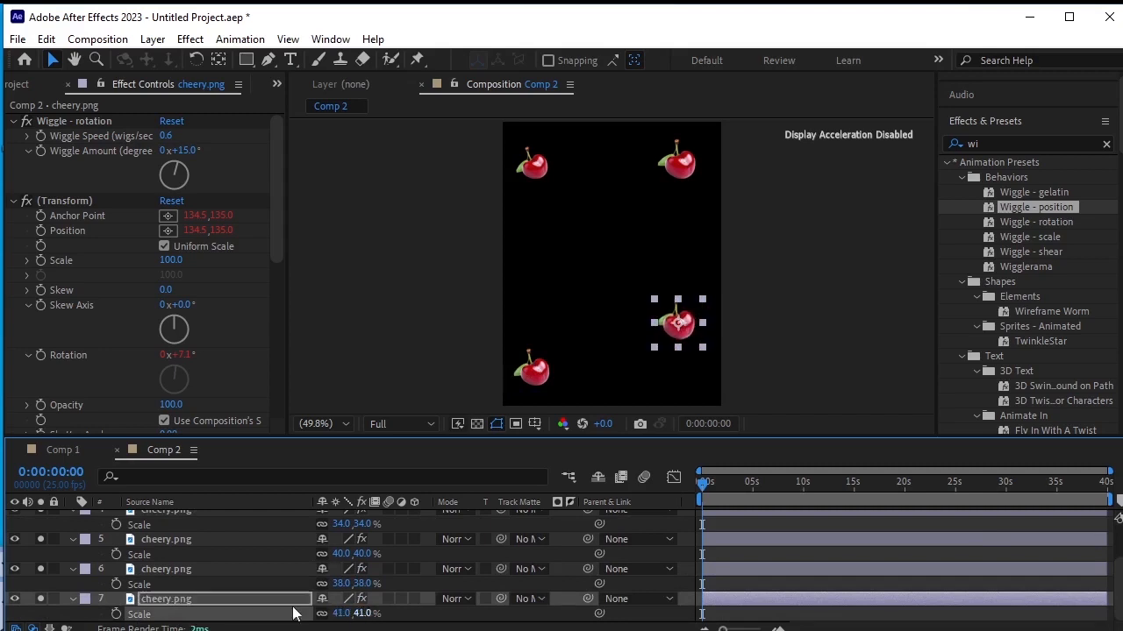
# Step: Collapse the properties of the four cherry layers and turn off their solo switches
pyautogui.click(72, 599)
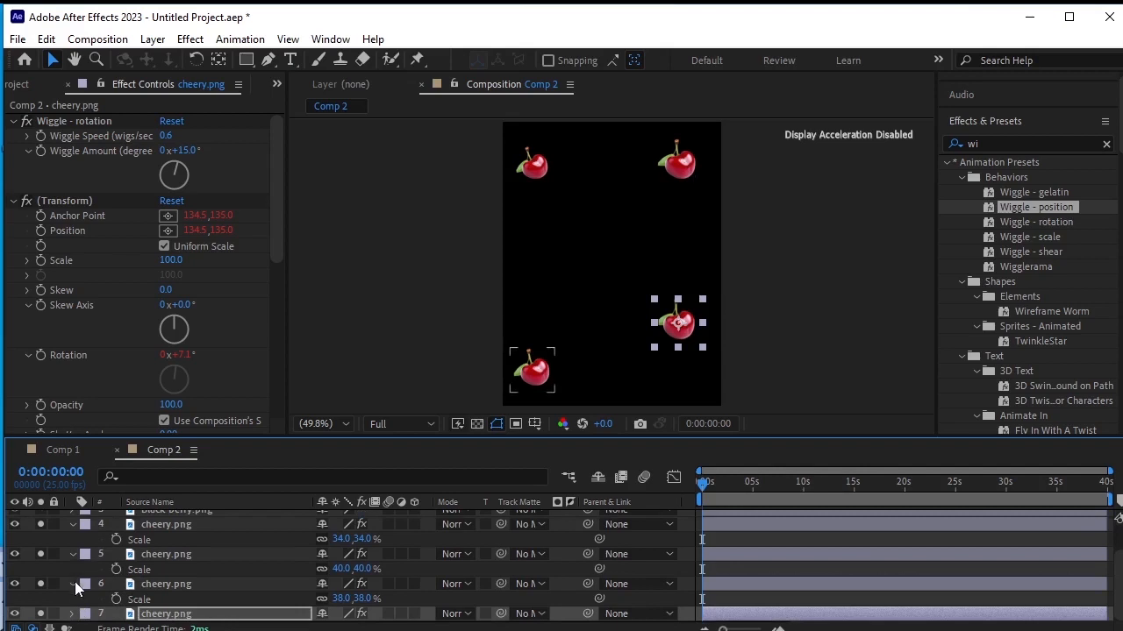
pyautogui.click(74, 583)
pyautogui.click(74, 571)
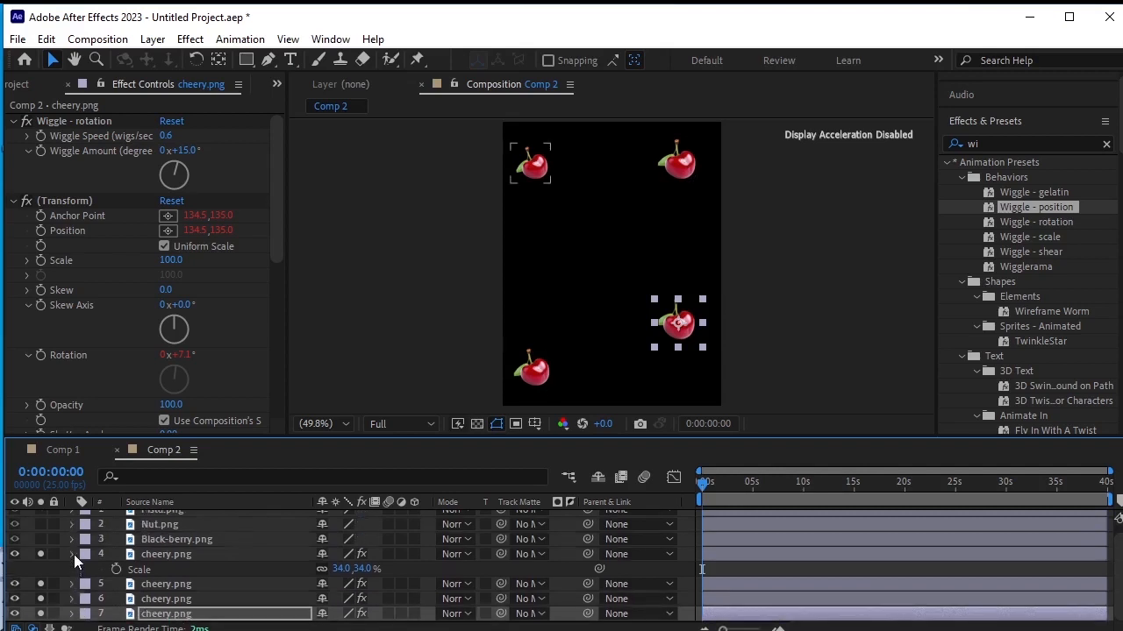
pyautogui.click(74, 555)
pyautogui.moveTo(40, 577); pyautogui.dragTo(40, 607)
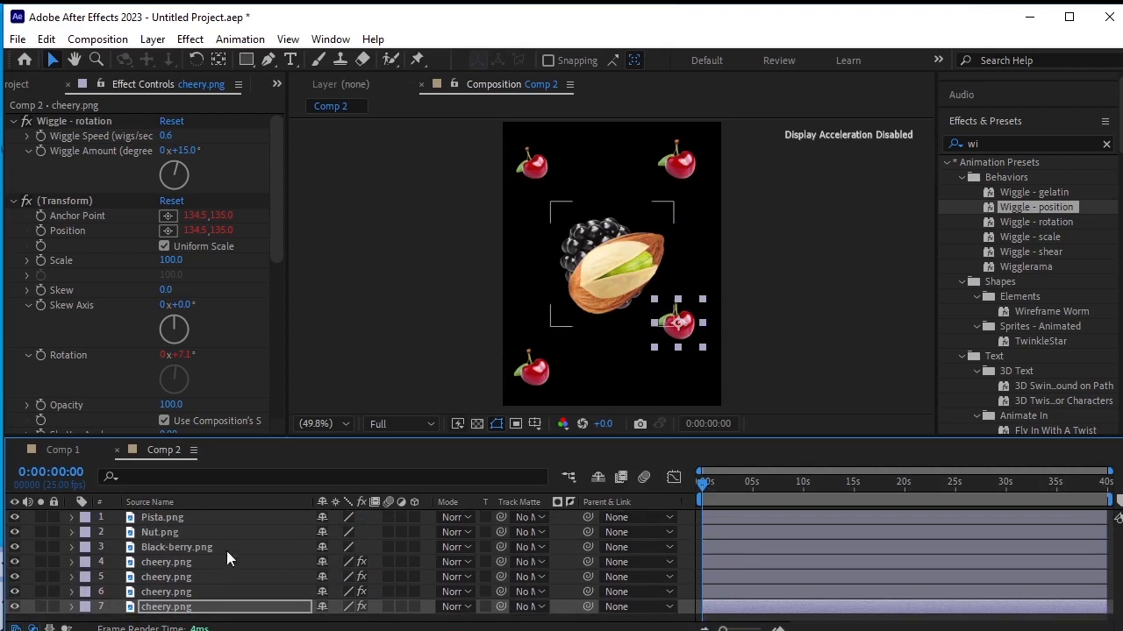
# Step: Copy the Wiggle - rotation and Wiggle - position effects with their Transform effects from the composition's lower-left cherry layer
pyautogui.click(206, 593)
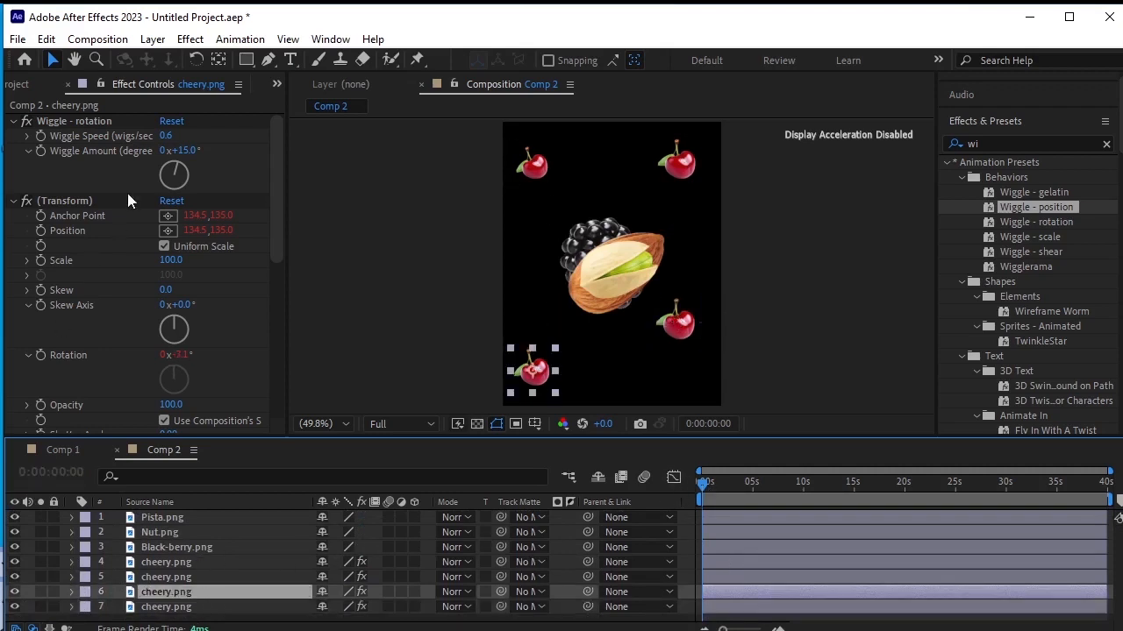
pyautogui.click(84, 121)
pyautogui.keyDown('ctrl'); pyautogui.click(75, 200); pyautogui.keyUp('ctrl')
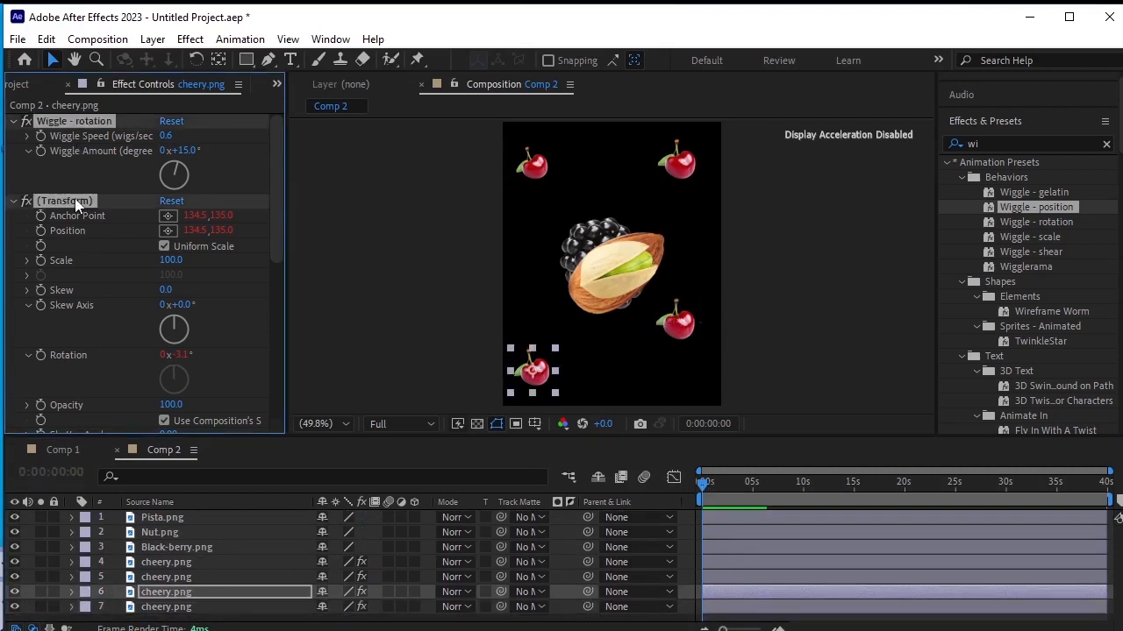
pyautogui.moveTo(275, 220); pyautogui.dragTo(264, 343)
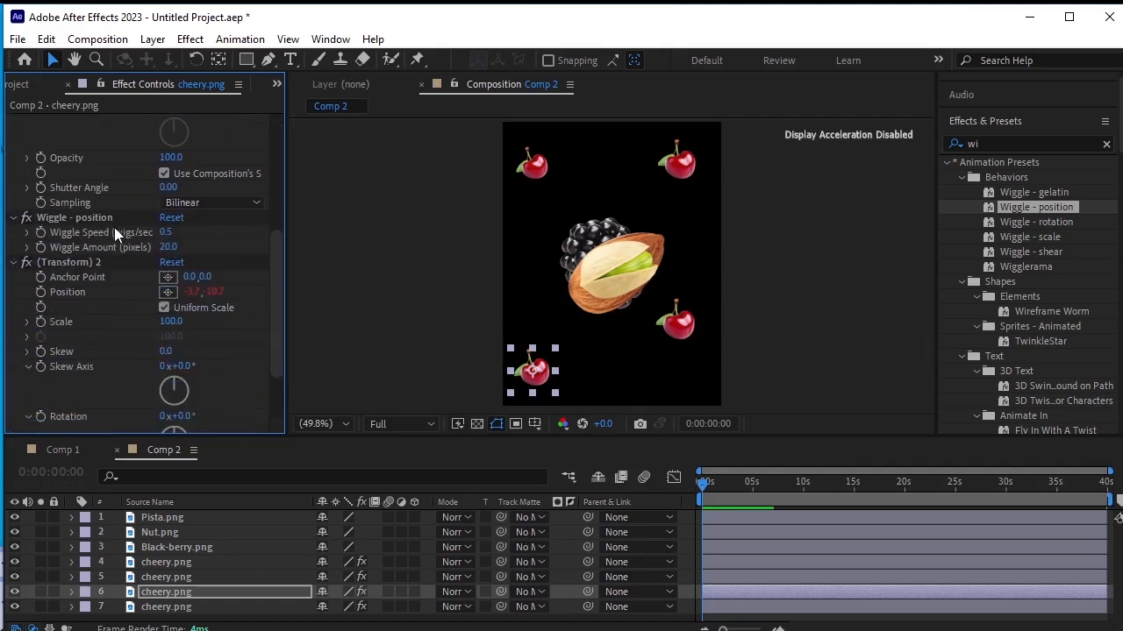
pyautogui.click(114, 218)
pyautogui.keyDown('ctrl'); pyautogui.click(117, 262); pyautogui.keyUp('ctrl')
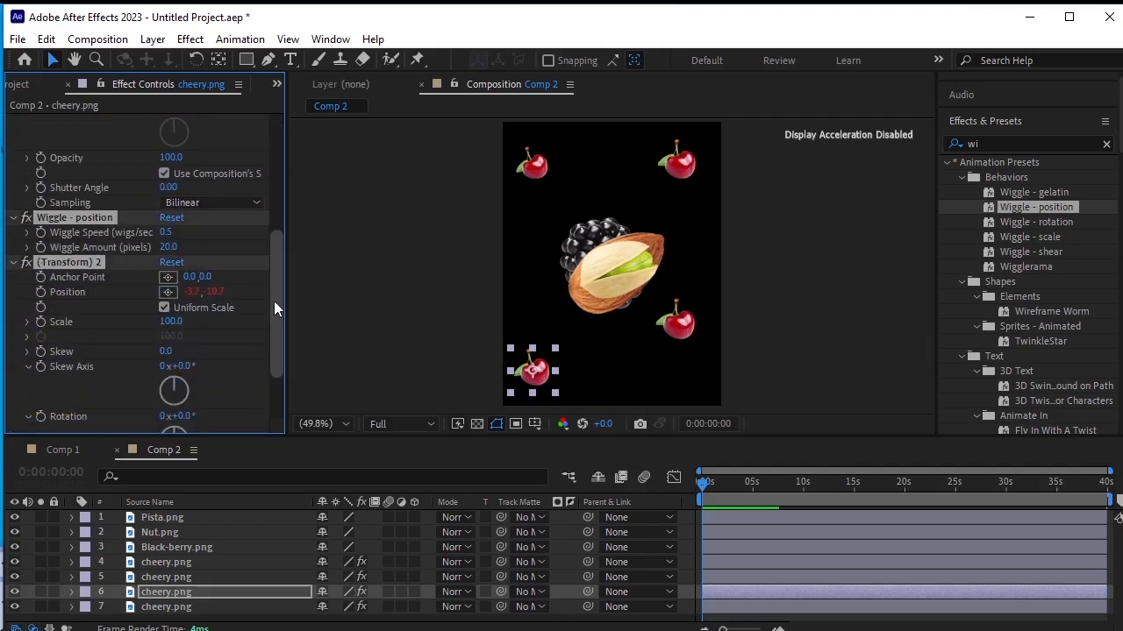
pyautogui.moveTo(274, 300); pyautogui.dragTo(273, 351)
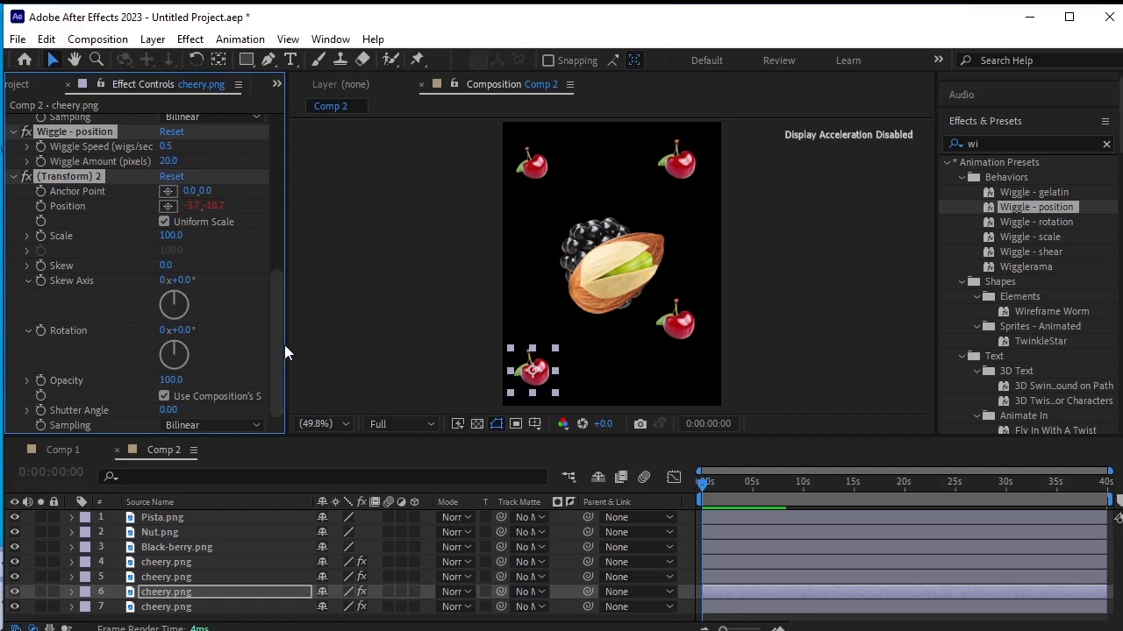
pyautogui.click(178, 565)
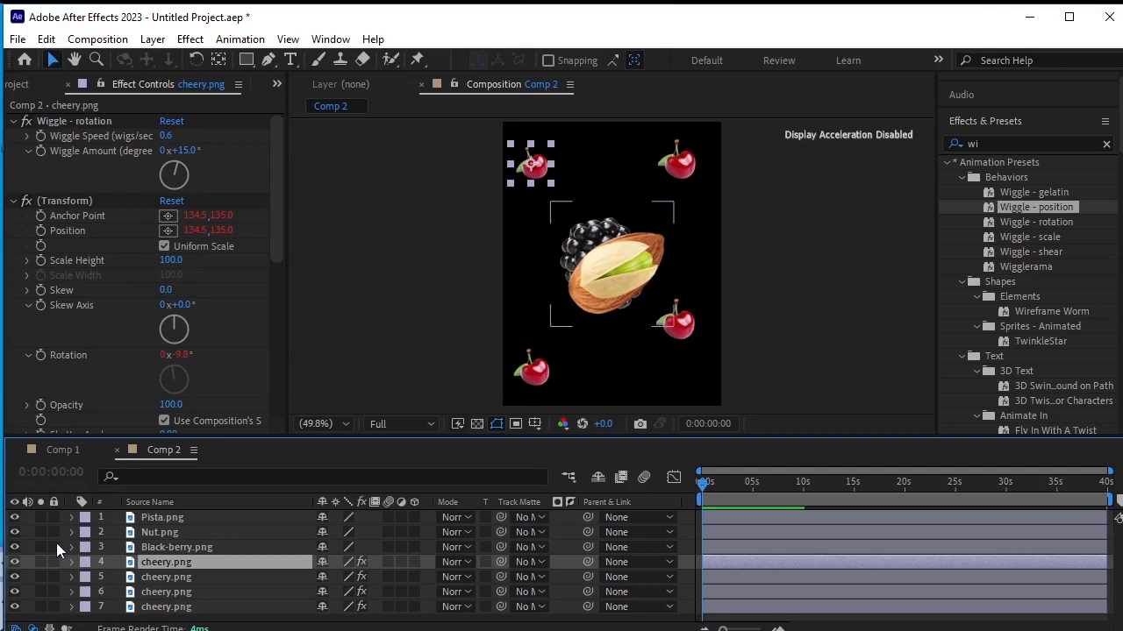
# Step: Scale the blackberry down to 37% and place it beside the nuts, below the upper-left cherry
pyautogui.click(198, 546)
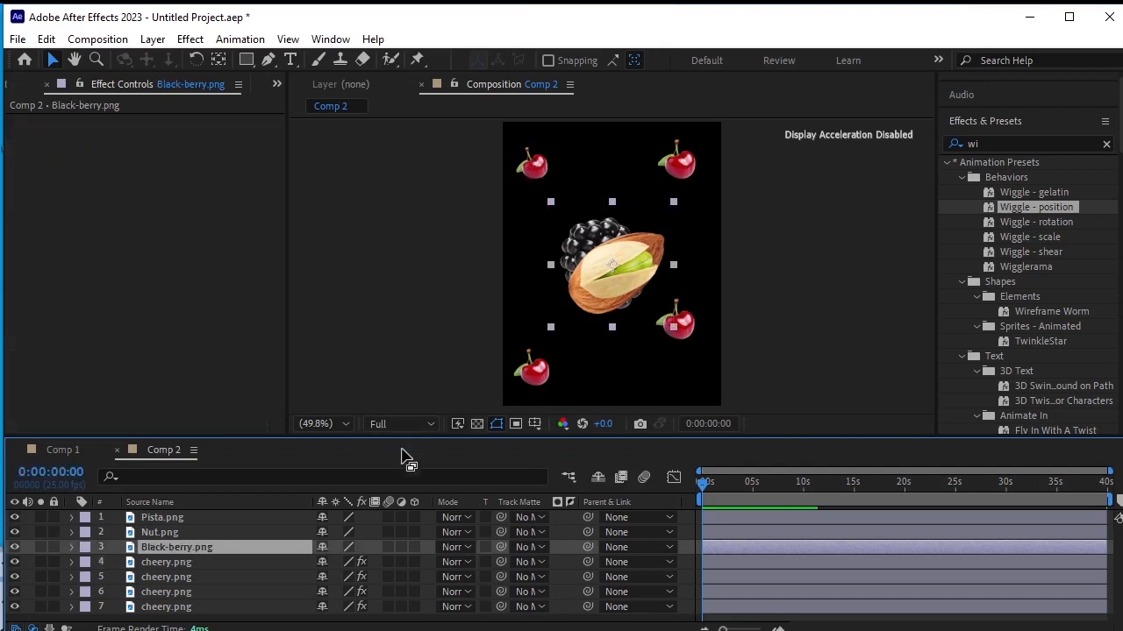
pyautogui.press('s')
pyautogui.moveTo(366, 561); pyautogui.dragTo(335, 579)
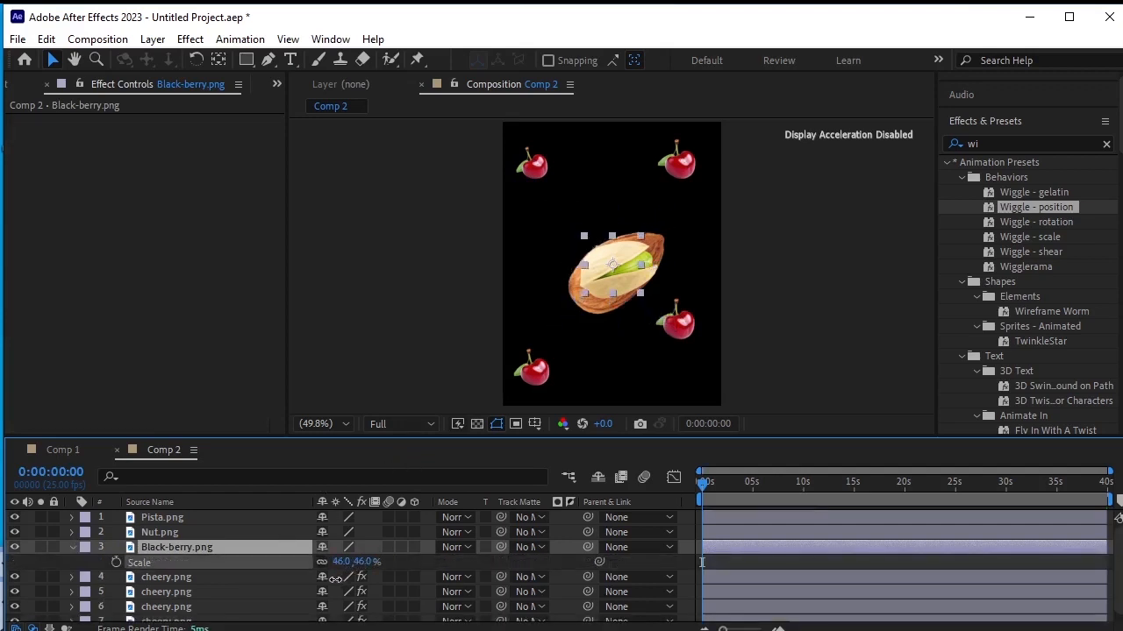
pyautogui.moveTo(608, 266); pyautogui.dragTo(545, 242)
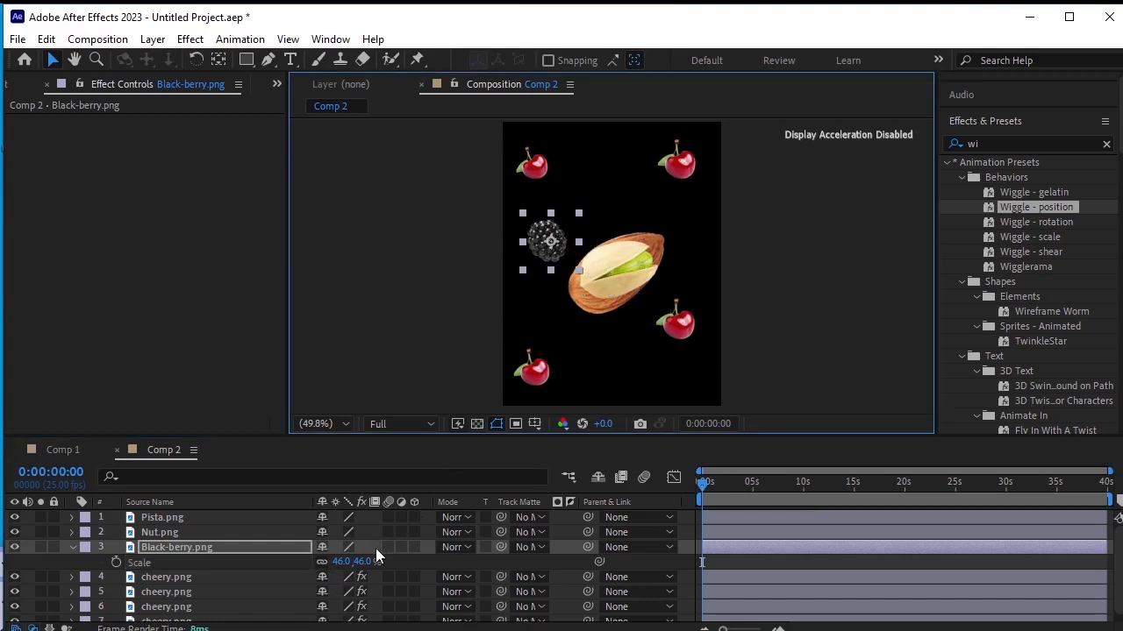
pyautogui.moveTo(372, 562); pyautogui.dragTo(364, 563)
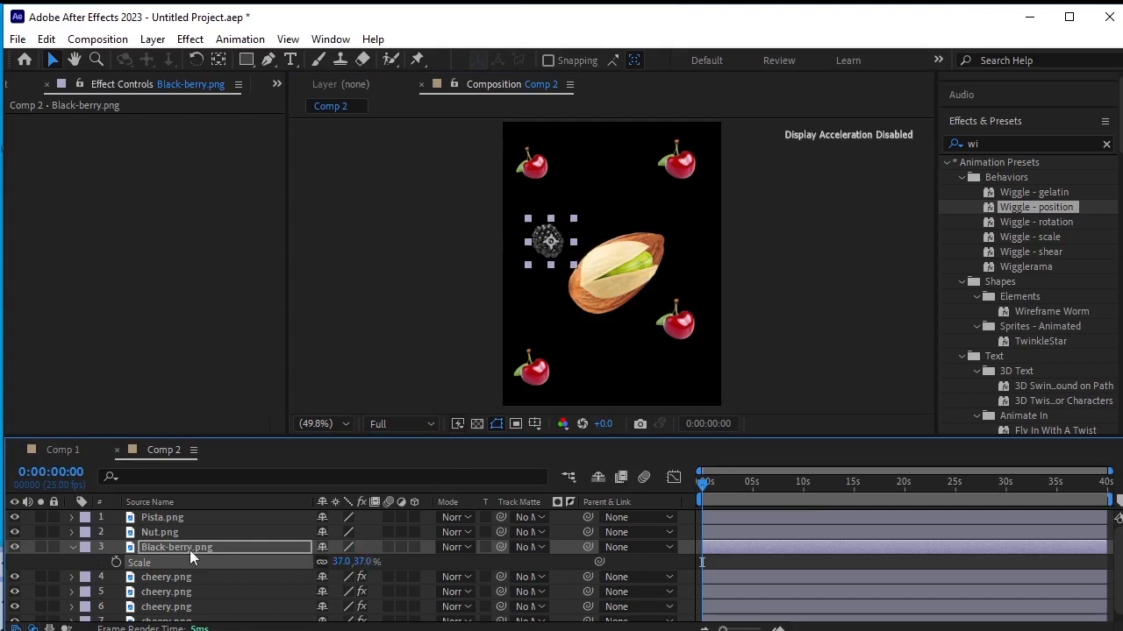
pyautogui.click(74, 547)
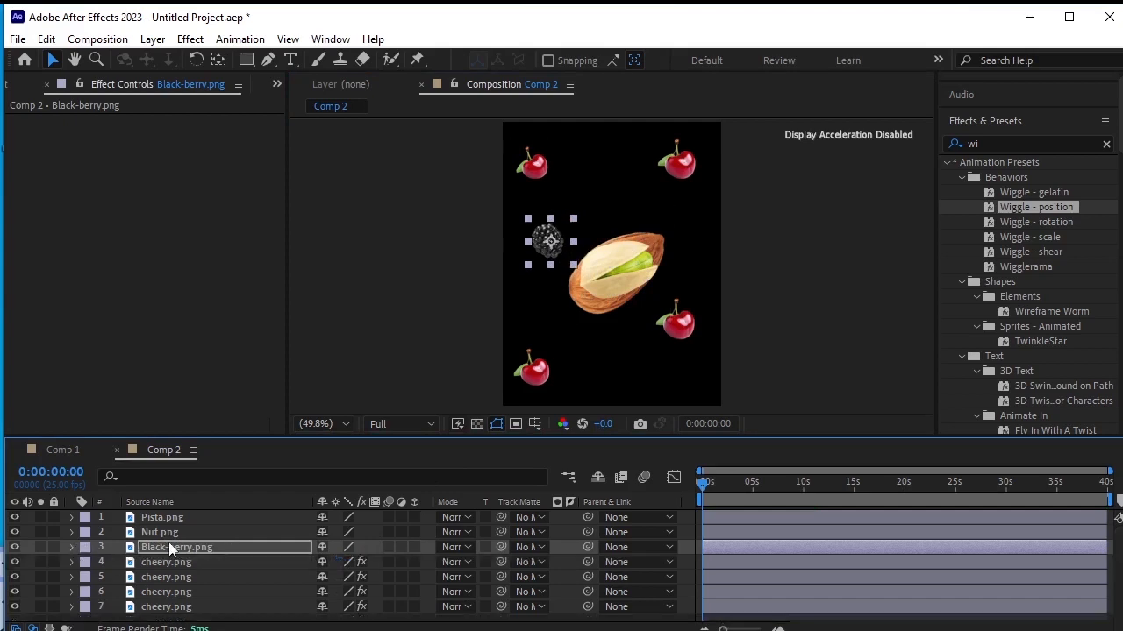
# Step: Paste the copied wiggle effects onto the blackberry layer, keeping only one set of them
pyautogui.click(180, 544)
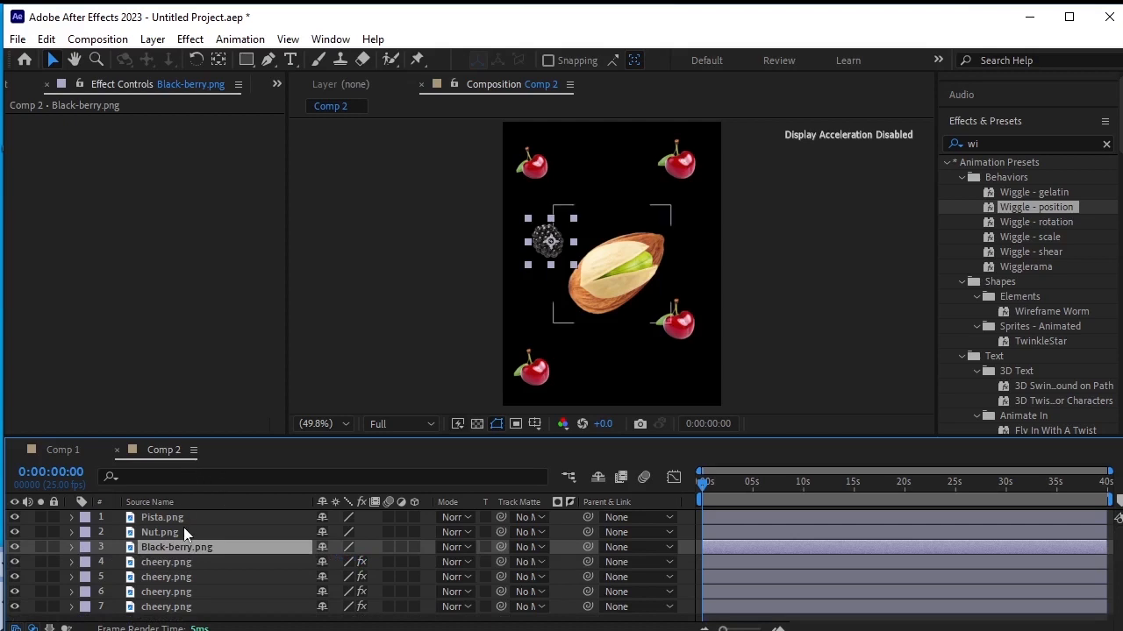
pyautogui.hotkey('ctrl', 'v')
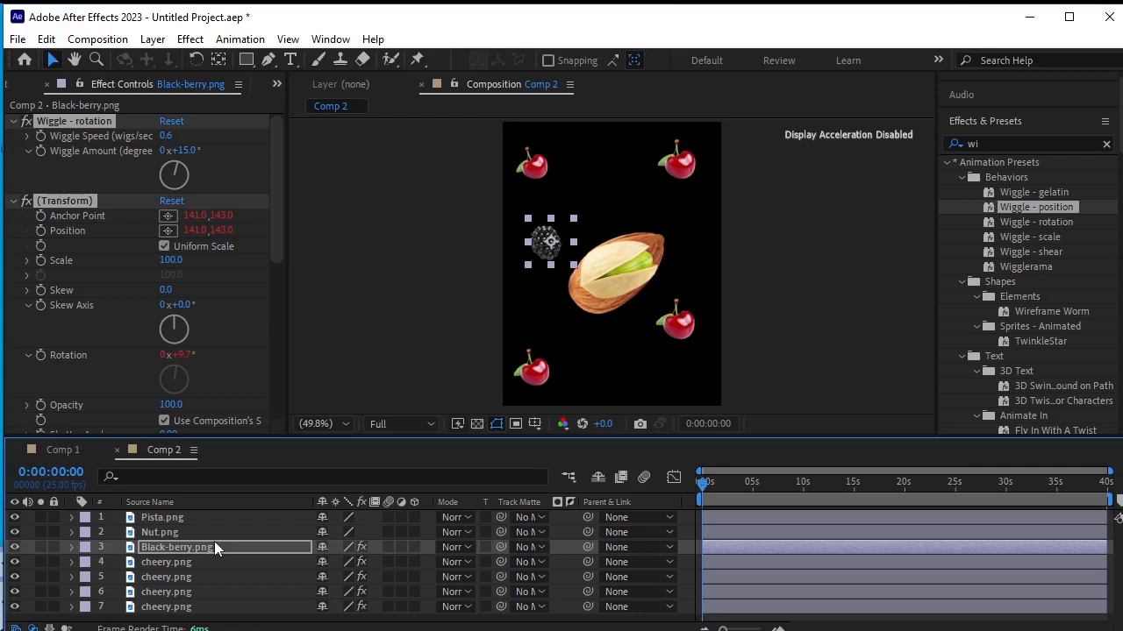
pyautogui.hotkey('ctrl', 'v')
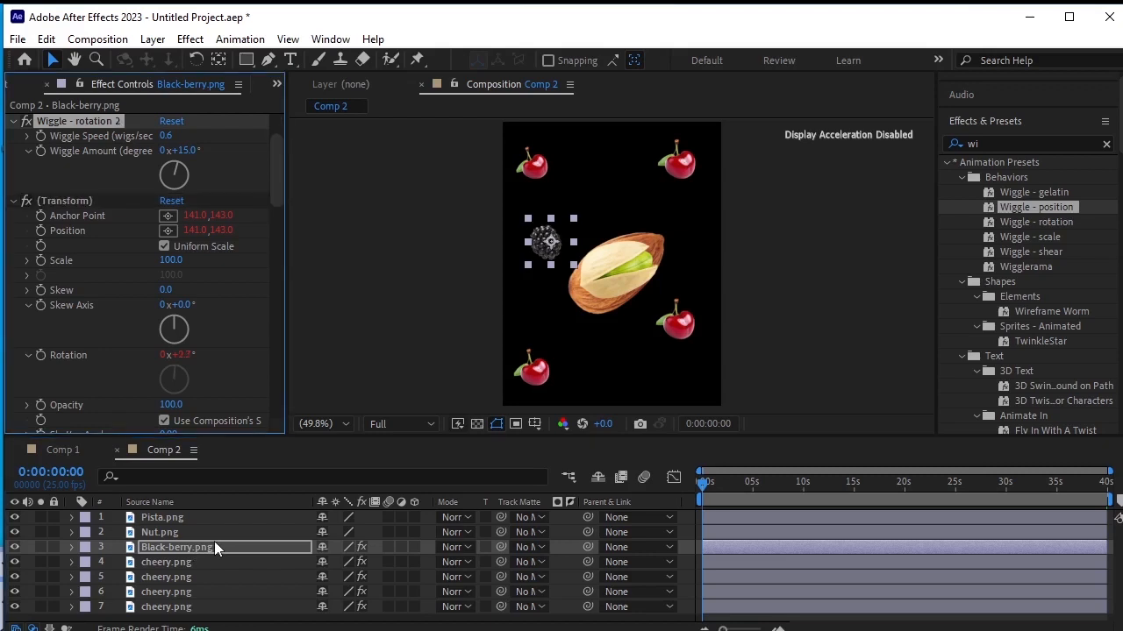
pyautogui.hotkey('ctrl', 'z')
# Step: Duplicate the blackberry twice and spread the three near the composition's left edge, right edge and bottom centre
pyautogui.click(200, 542)
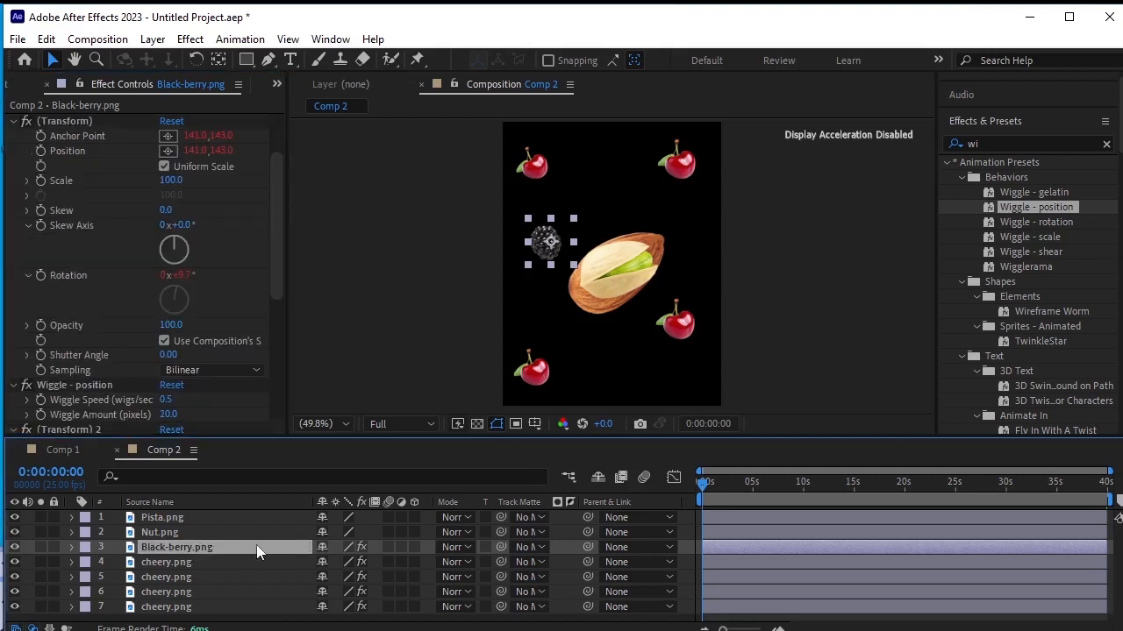
pyautogui.hotkey('ctrl', 'd')
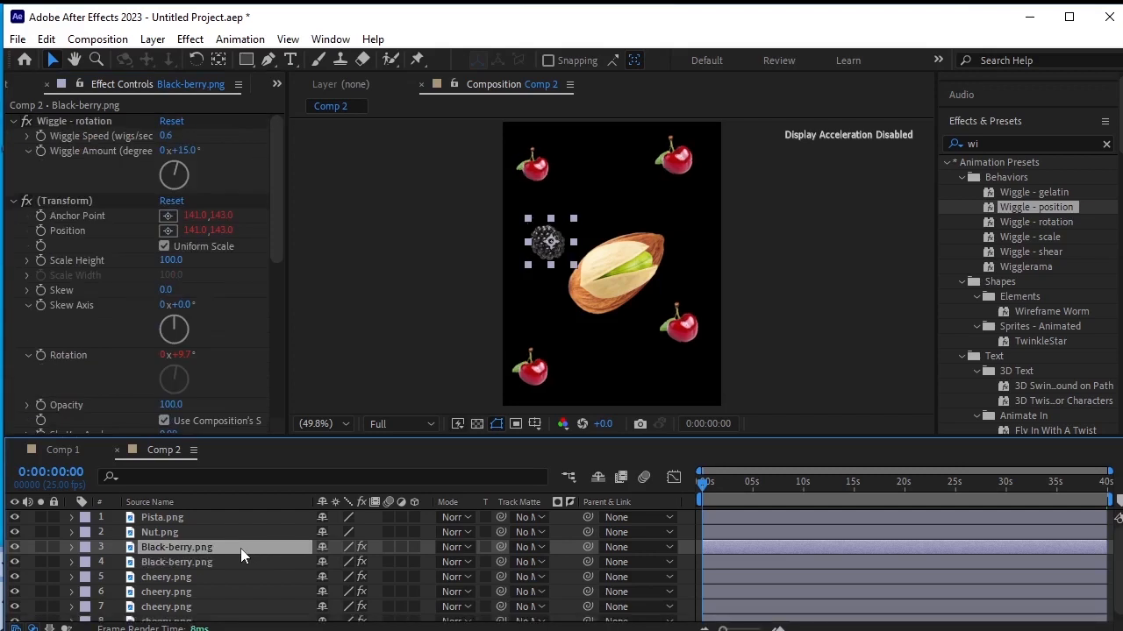
pyautogui.hotkey('ctrl', 'd')
pyautogui.moveTo(538, 245); pyautogui.dragTo(608, 372)
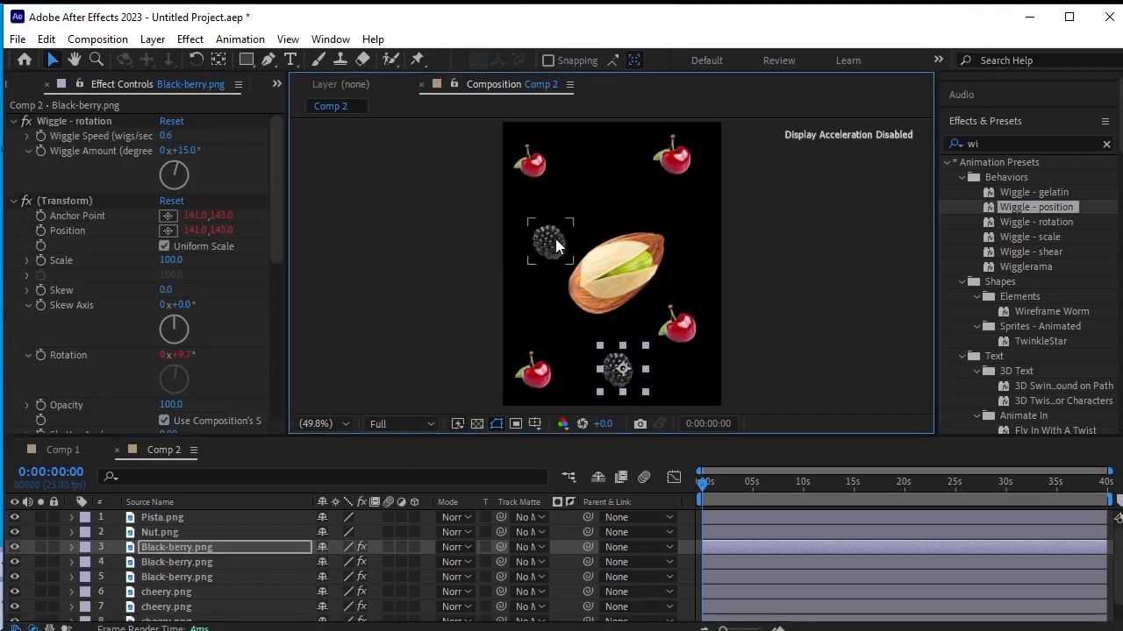
pyautogui.moveTo(555, 239); pyautogui.dragTo(616, 164)
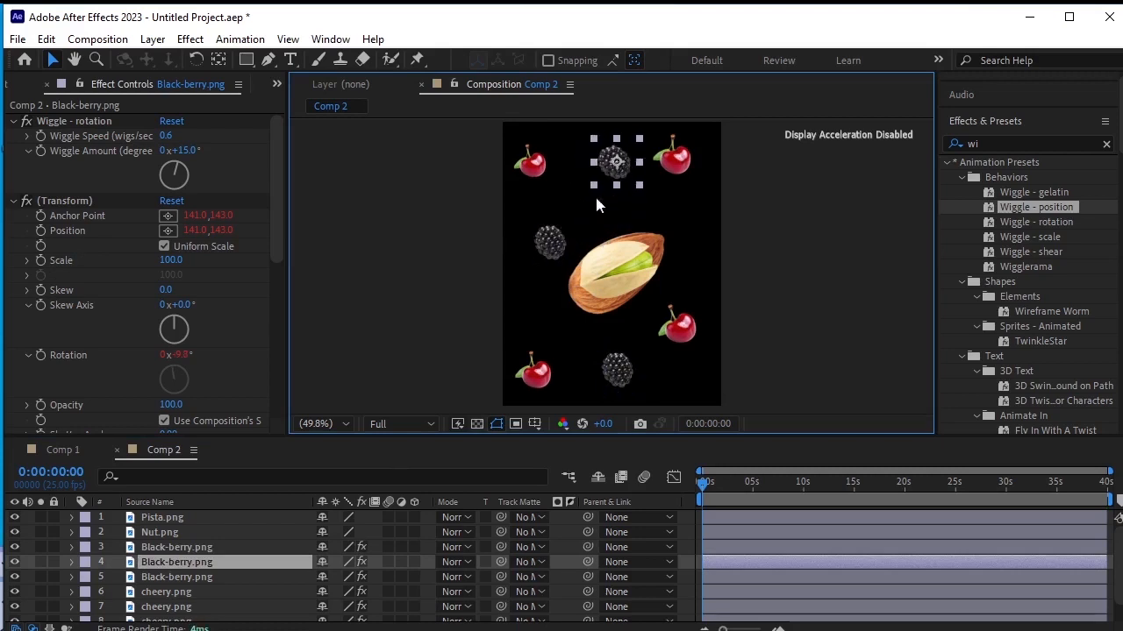
pyautogui.moveTo(544, 238); pyautogui.dragTo(529, 245)
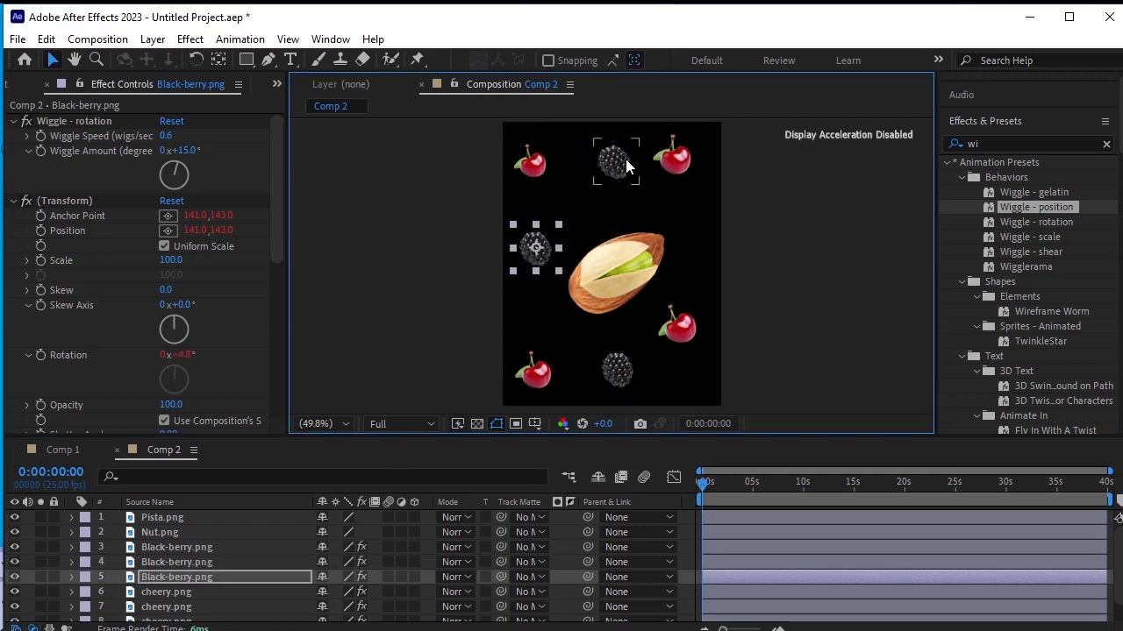
pyautogui.moveTo(625, 159); pyautogui.dragTo(702, 226)
pyautogui.moveTo(614, 371); pyautogui.dragTo(604, 374)
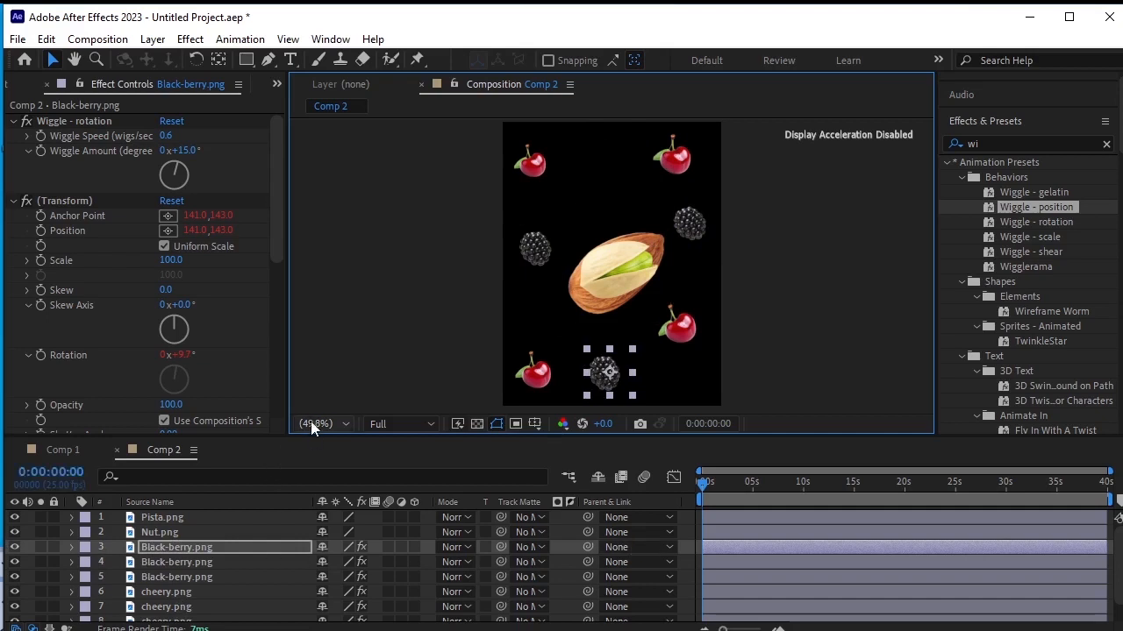
# Step: Enlarge the timeline area and set the label colours to yellow for the Nut layer and red for the three blackberry layers
pyautogui.moveTo(315, 435); pyautogui.dragTo(317, 384)
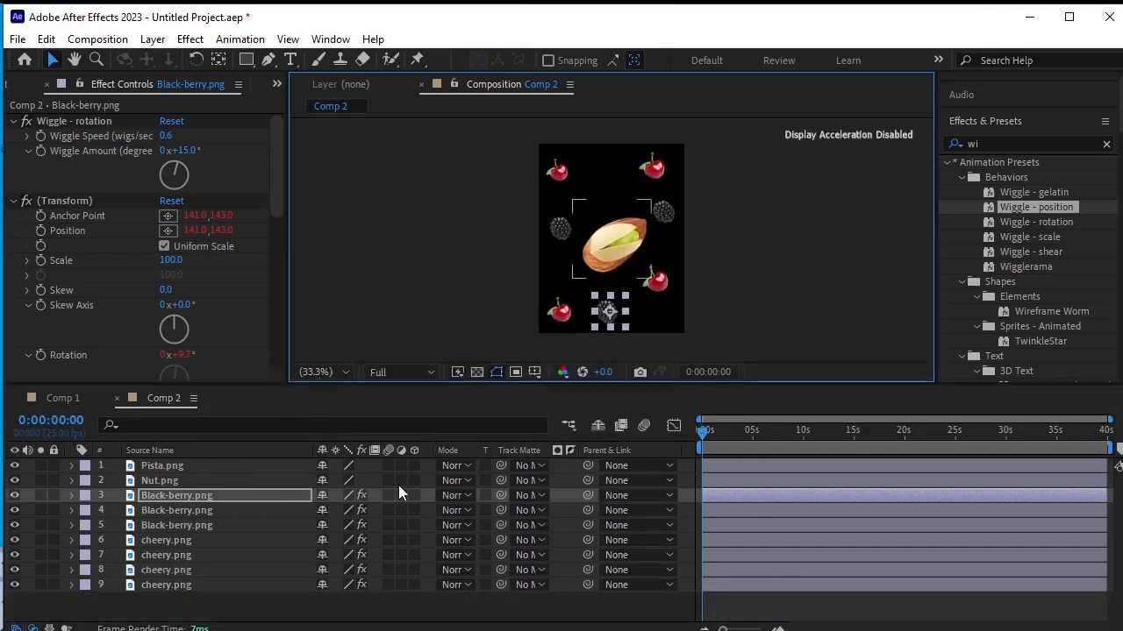
pyautogui.click(167, 481)
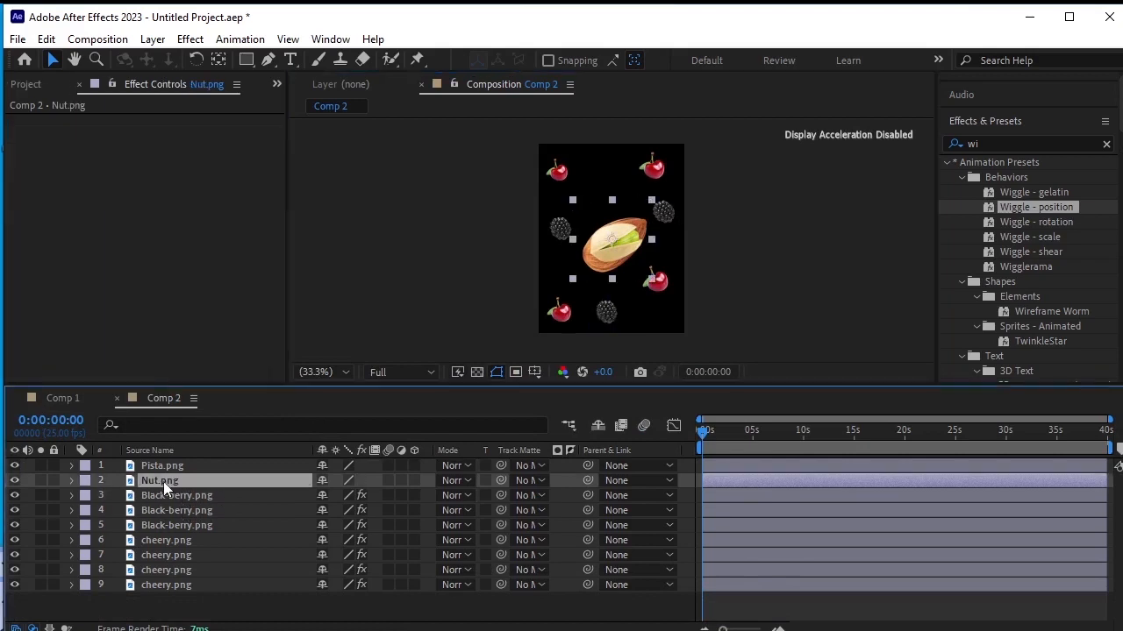
pyautogui.click(86, 482)
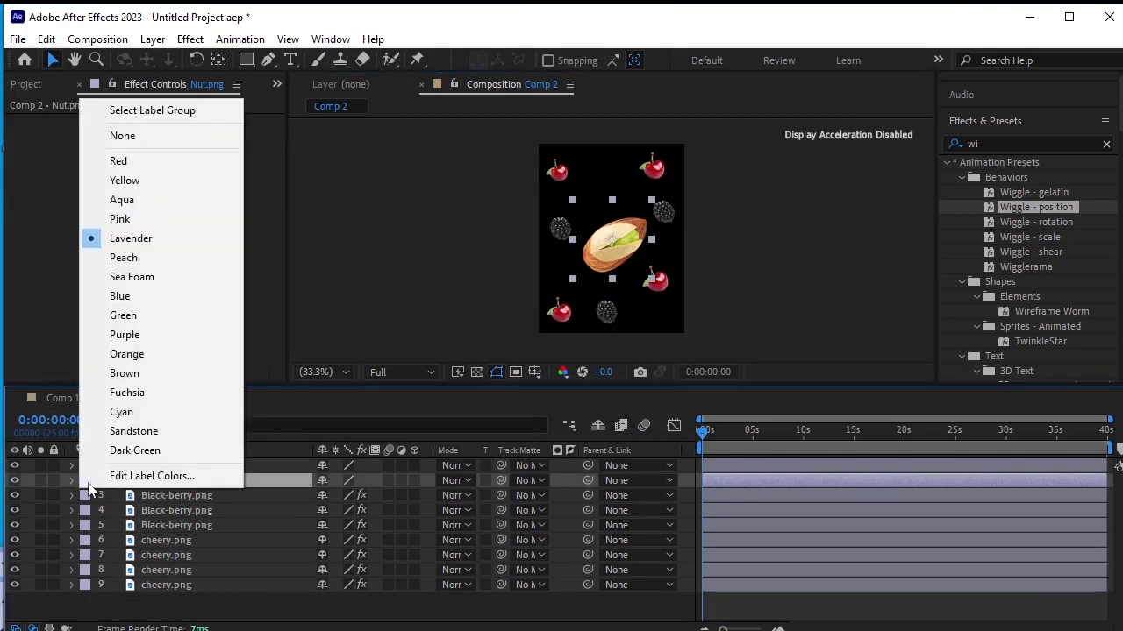
pyautogui.click(143, 182)
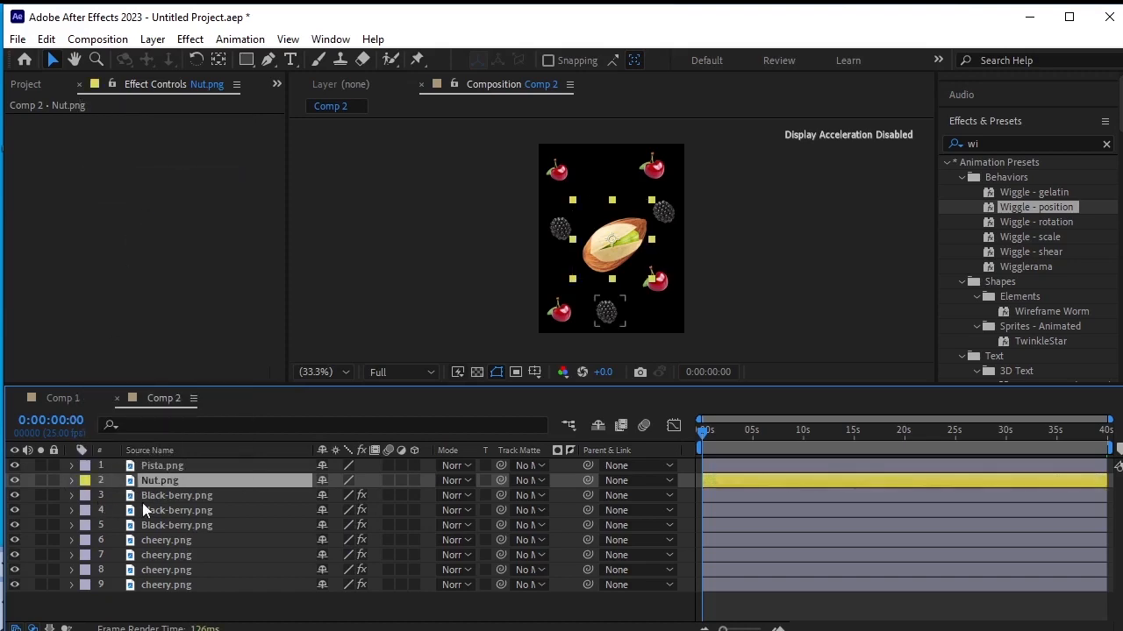
pyautogui.click(85, 497)
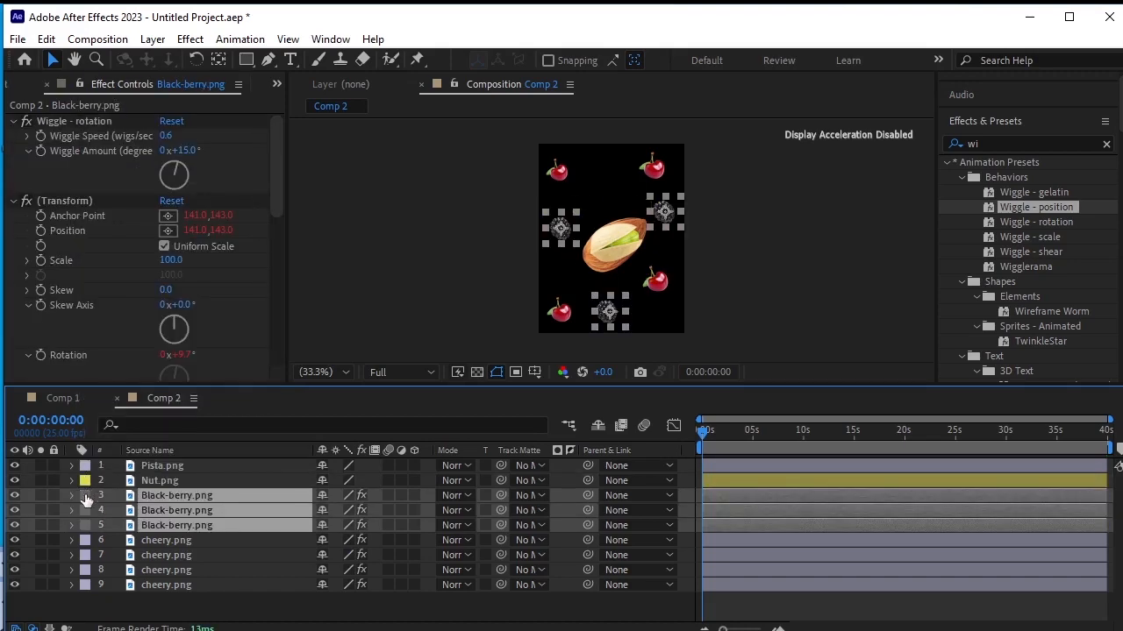
pyautogui.click(85, 497)
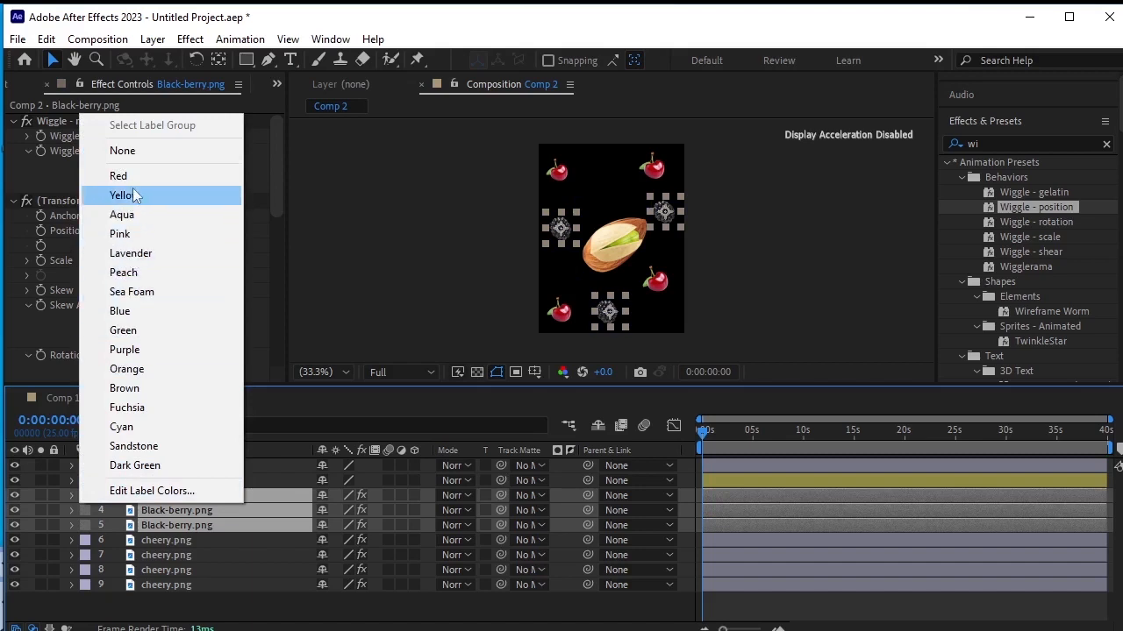
pyautogui.click(131, 176)
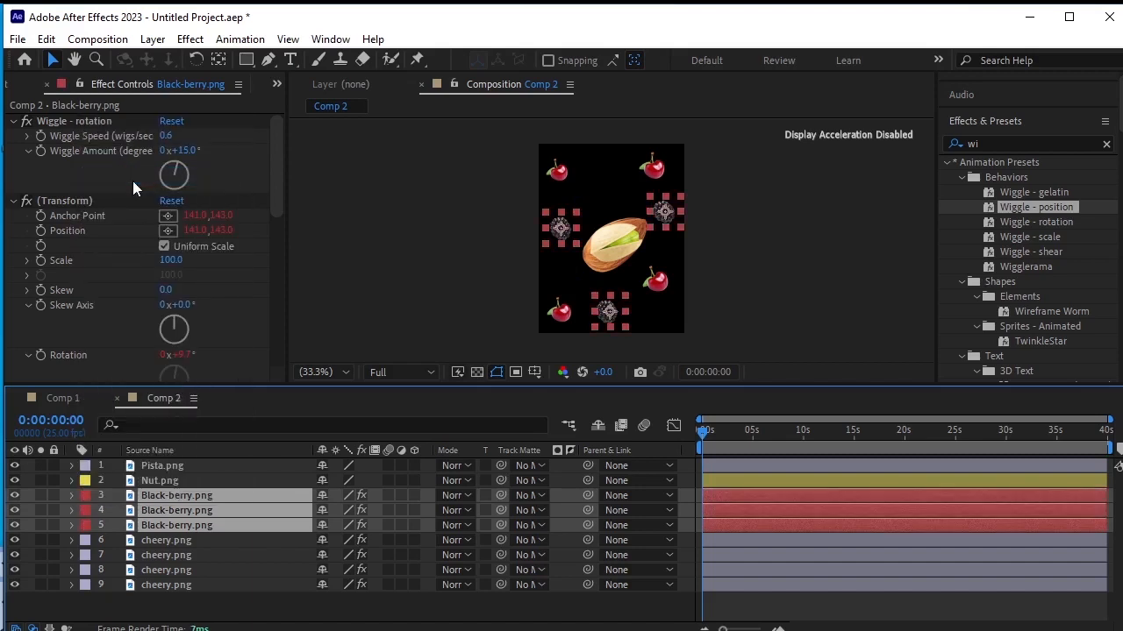
pyautogui.click(222, 619)
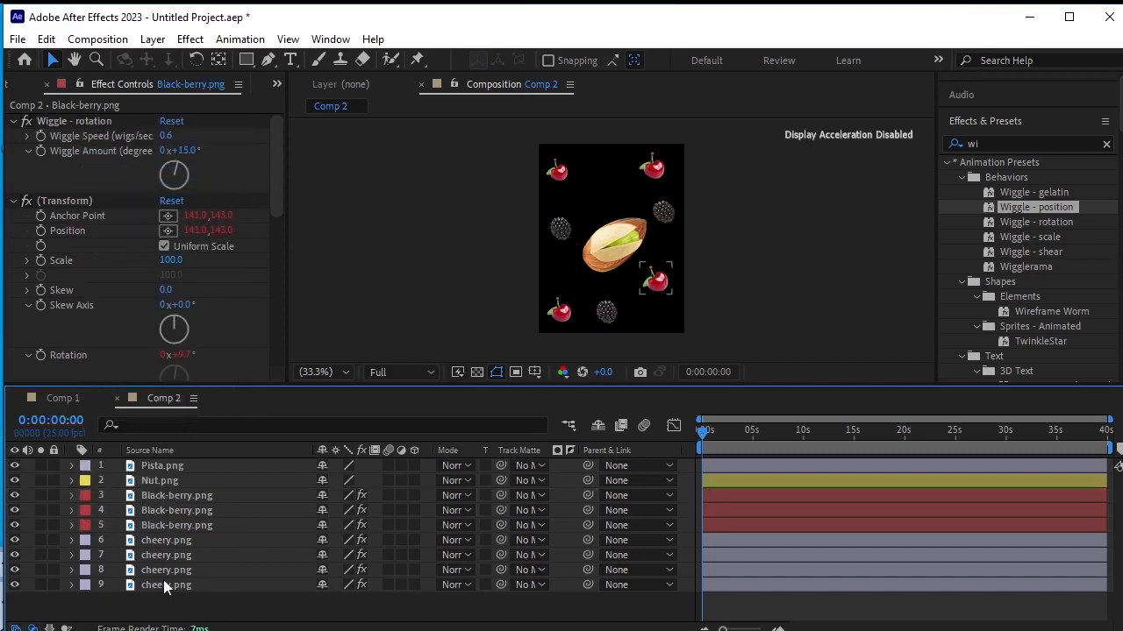
# Step: Scale the Nut layer down to 42% and move it above the Pista layer in the stacking order
pyautogui.click(177, 481)
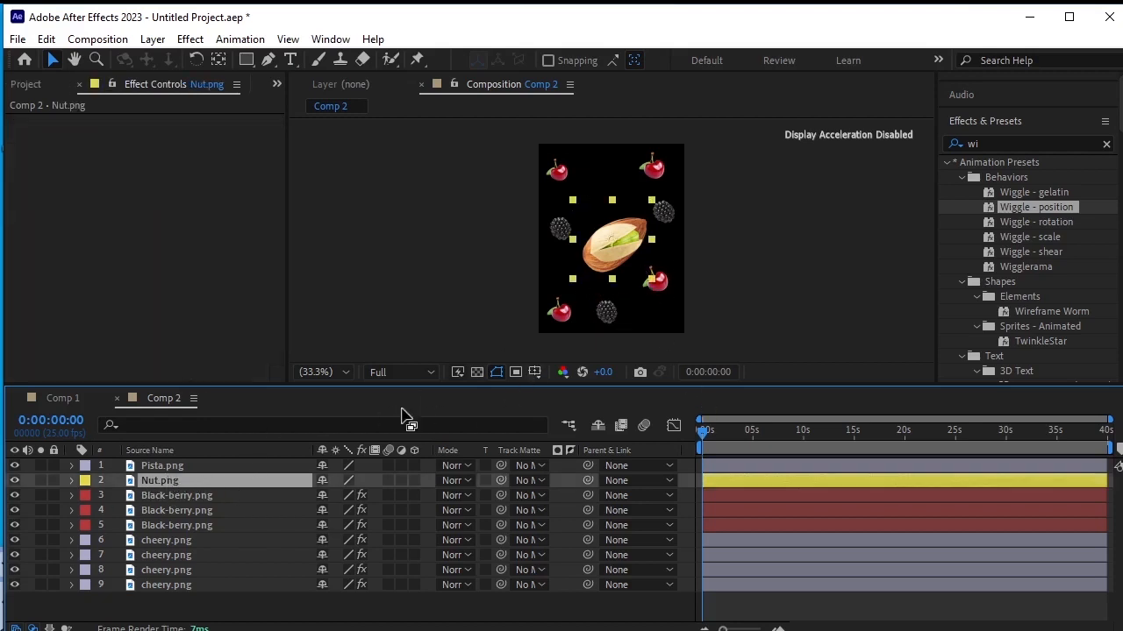
pyautogui.press('s')
pyautogui.moveTo(386, 496); pyautogui.dragTo(356, 502)
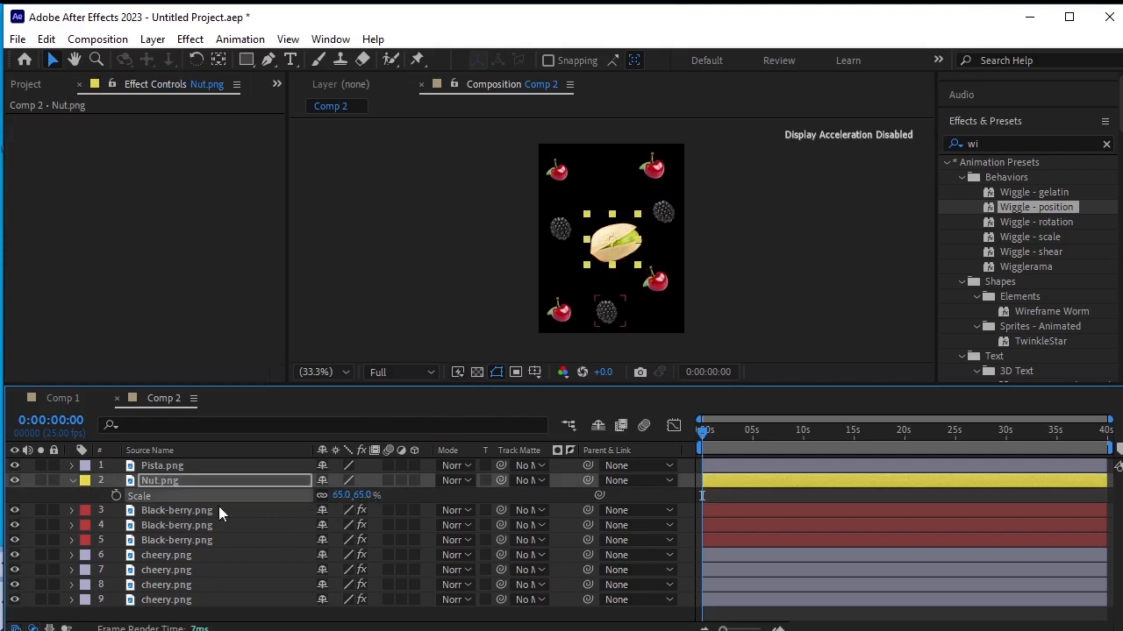
pyautogui.moveTo(200, 479); pyautogui.dragTo(197, 461)
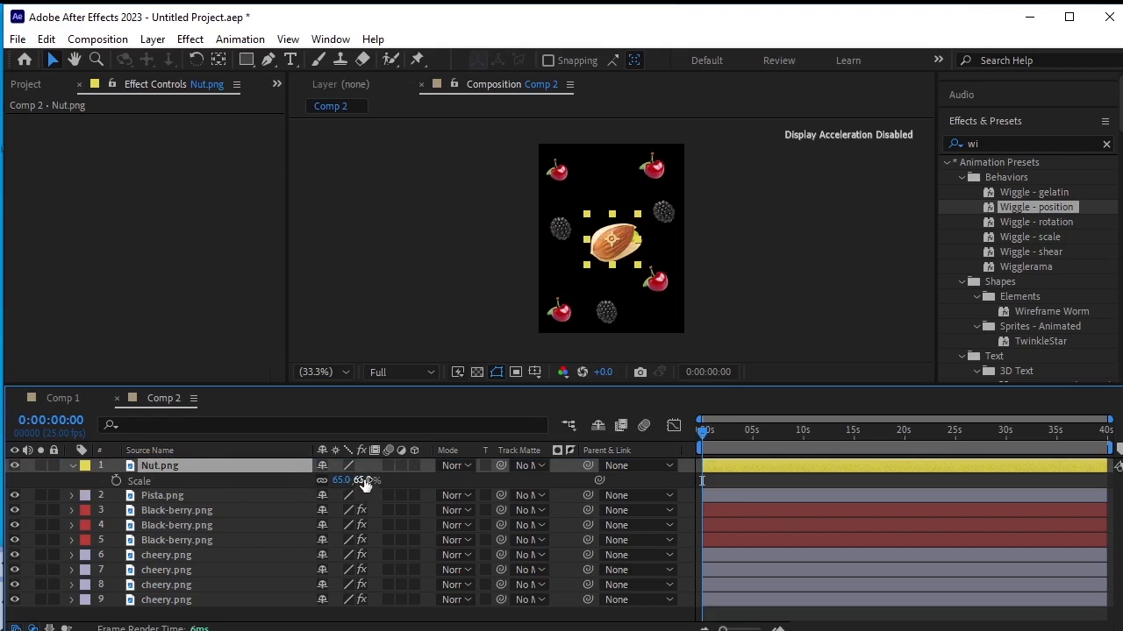
pyautogui.moveTo(360, 480); pyautogui.dragTo(352, 480)
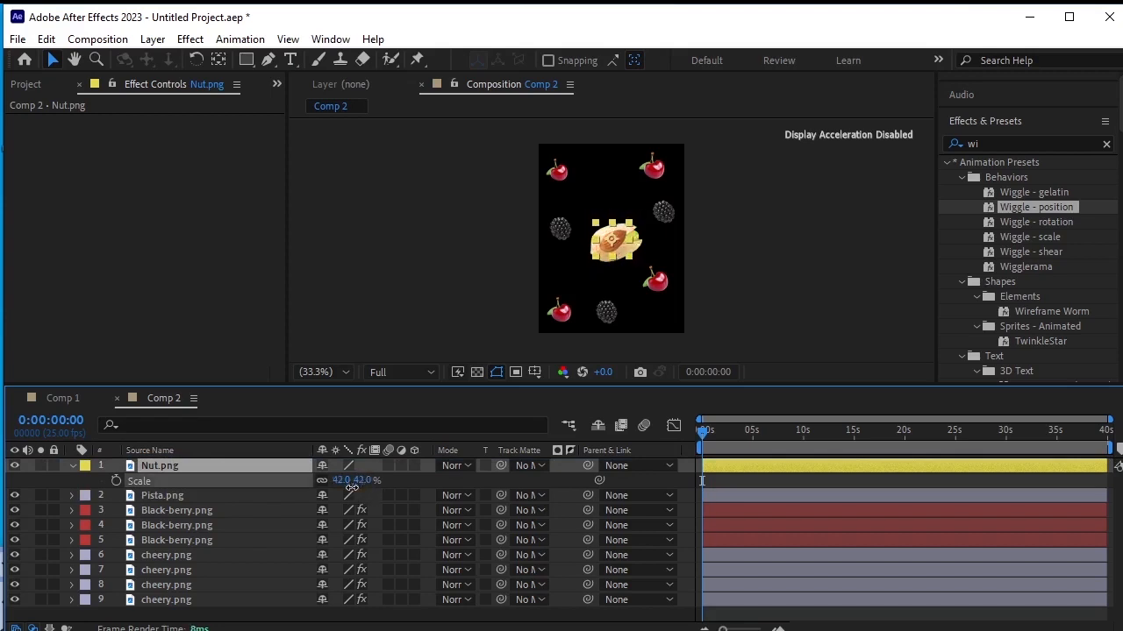
pyautogui.click(72, 464)
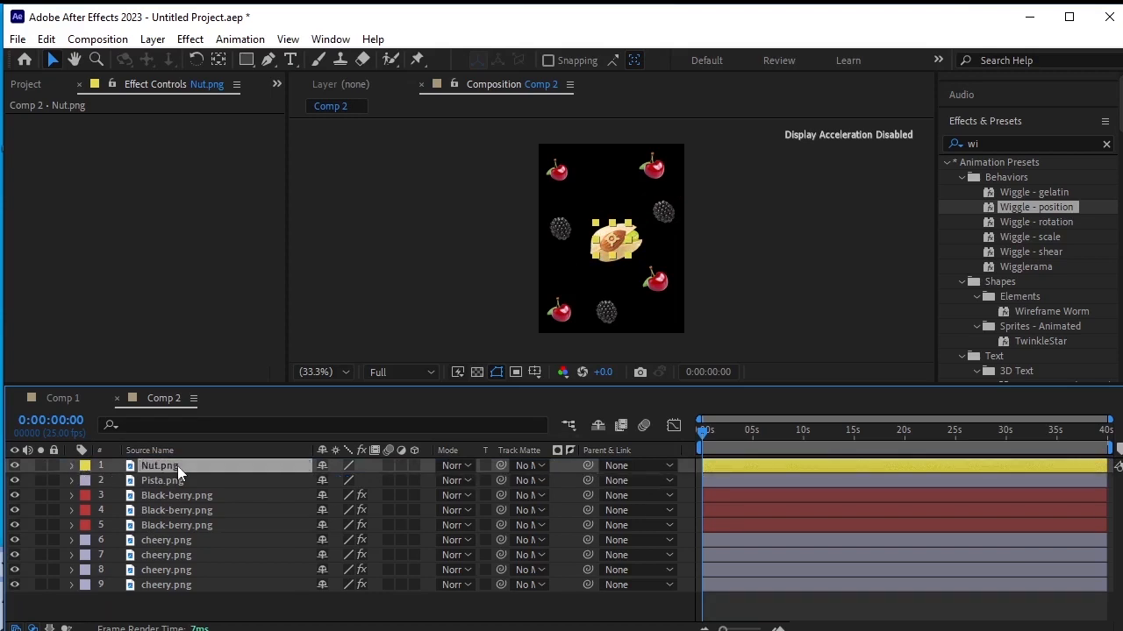
# Step: Paste the copied wiggle effects onto the Nut layer
pyautogui.hotkey('ctrl', 'v')
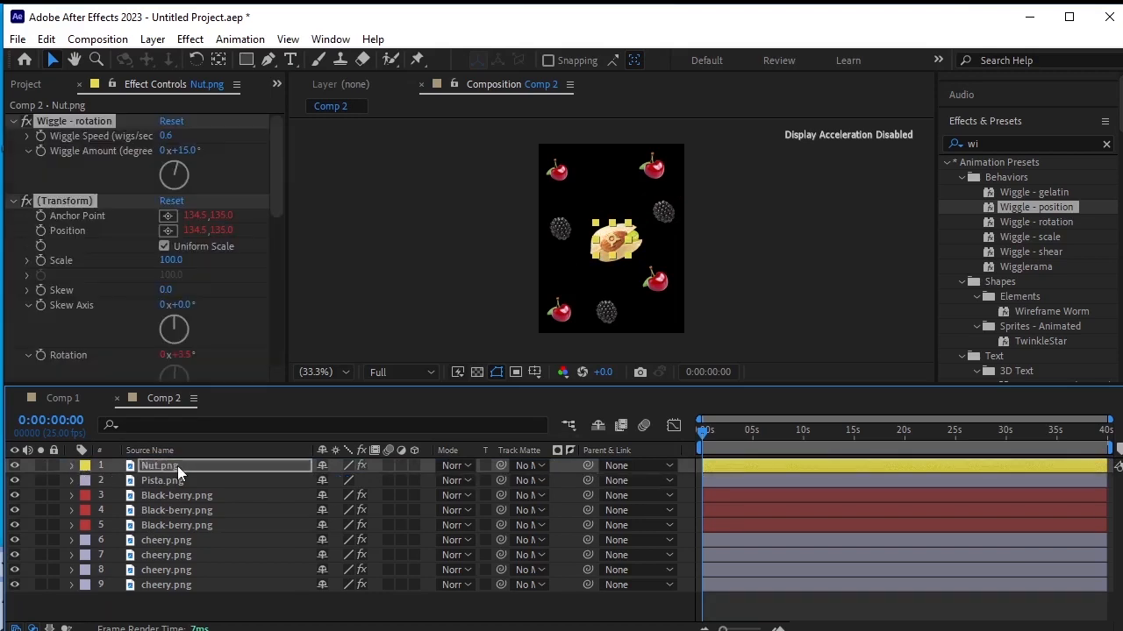
pyautogui.press('space')
pyautogui.click(176, 464)
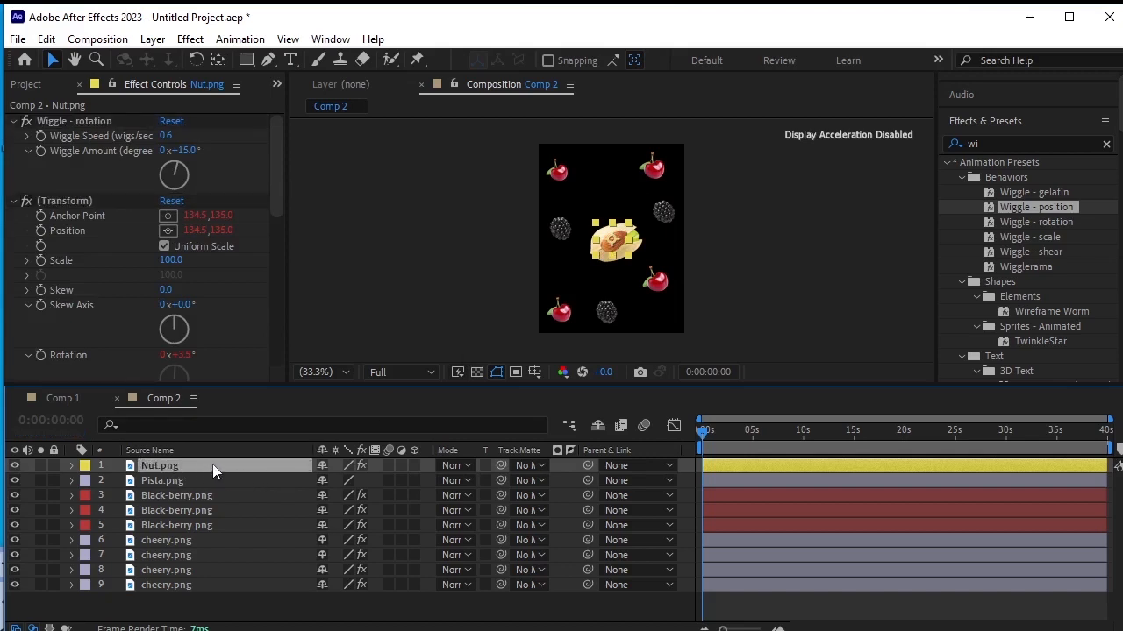
# Step: Duplicate the Nut layer three times and spread the almonds to the composition's lower left, bottom right, right edge and upper middle
pyautogui.hotkey('ctrl', 'd')
pyautogui.hotkey('ctrl', 'd')
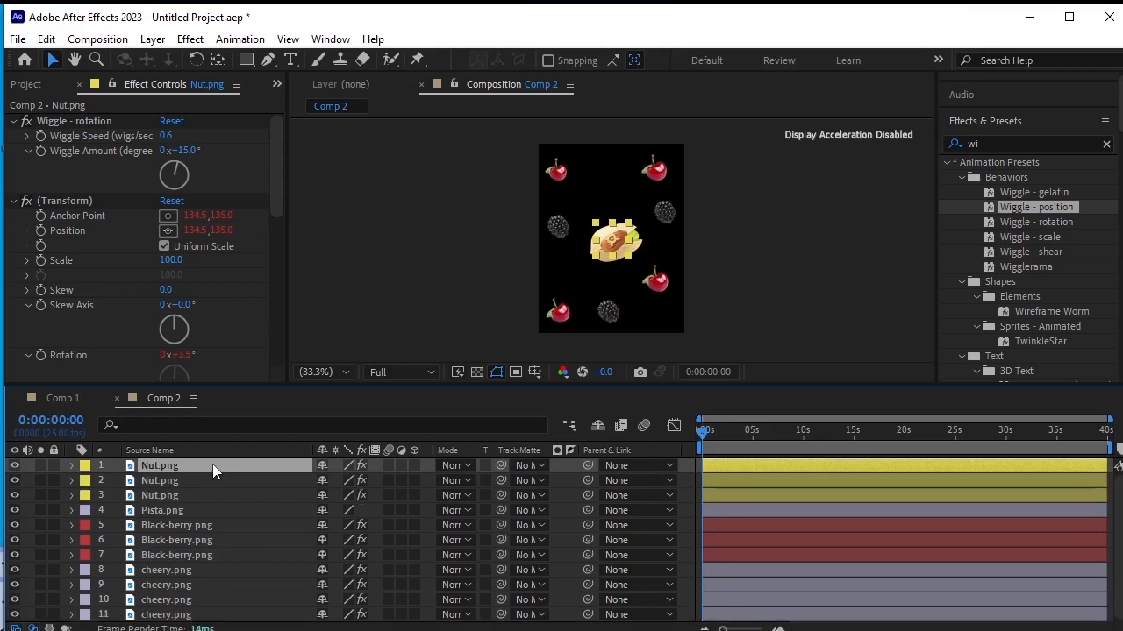
pyautogui.hotkey('ctrl', 'd')
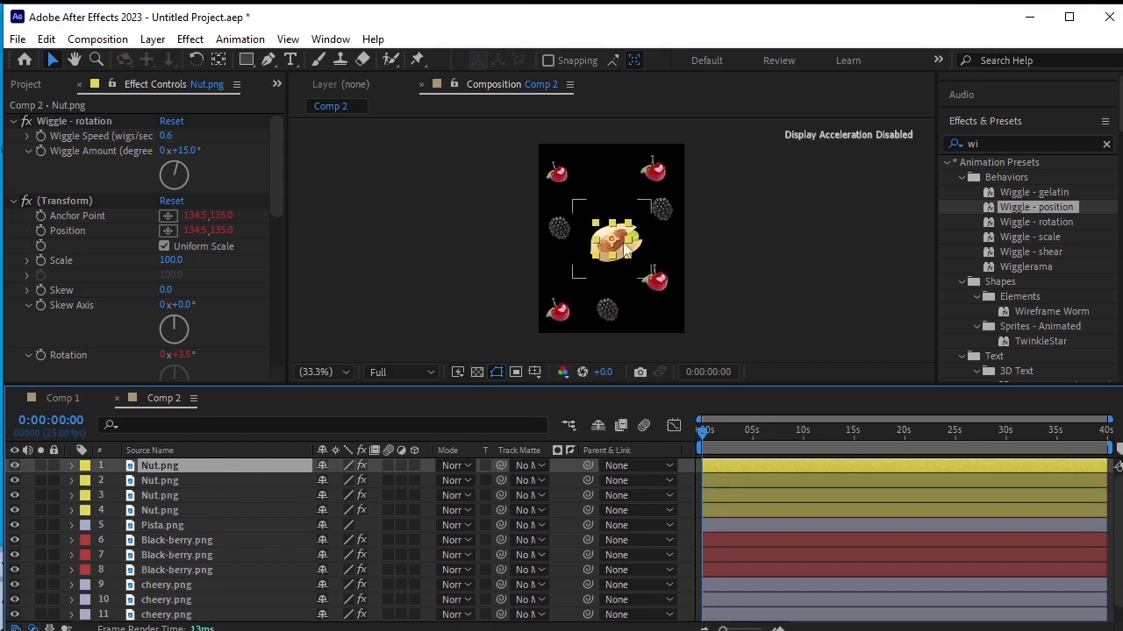
pyautogui.moveTo(618, 240); pyautogui.dragTo(567, 274)
pyautogui.press('Return')
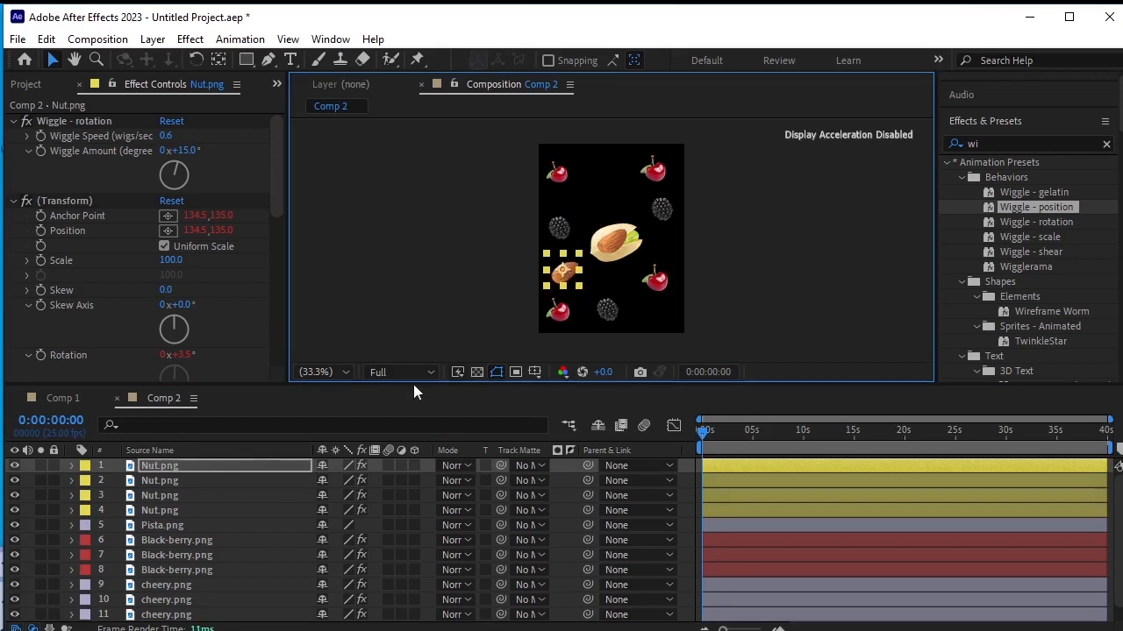
pyautogui.moveTo(618, 245); pyautogui.dragTo(654, 320)
pyautogui.moveTo(618, 246); pyautogui.dragTo(591, 202)
# Step: Scale the lower-left almond down to 20% and the bottom-right almond to 17%
pyautogui.click(163, 467)
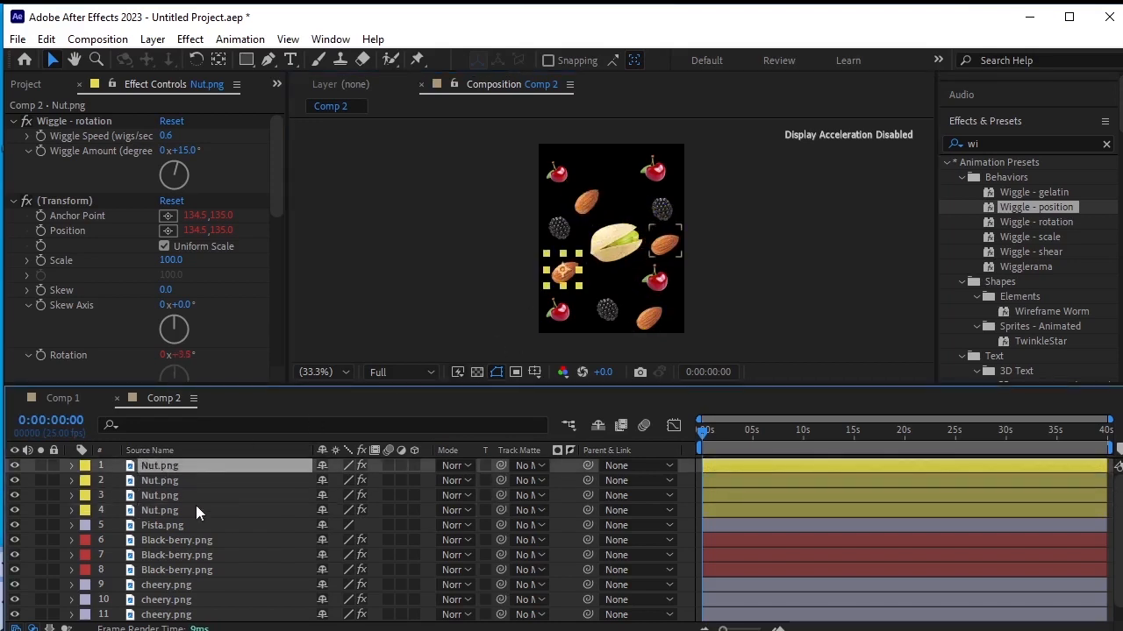
pyautogui.press('s')
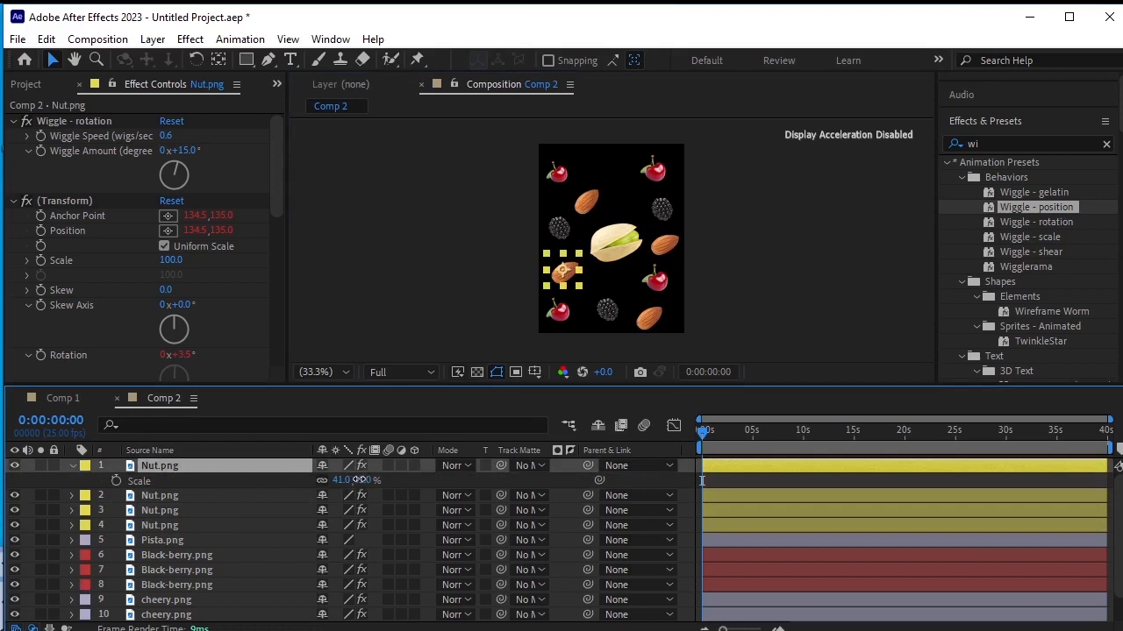
pyautogui.moveTo(360, 480); pyautogui.dragTo(352, 487)
pyautogui.click(172, 495)
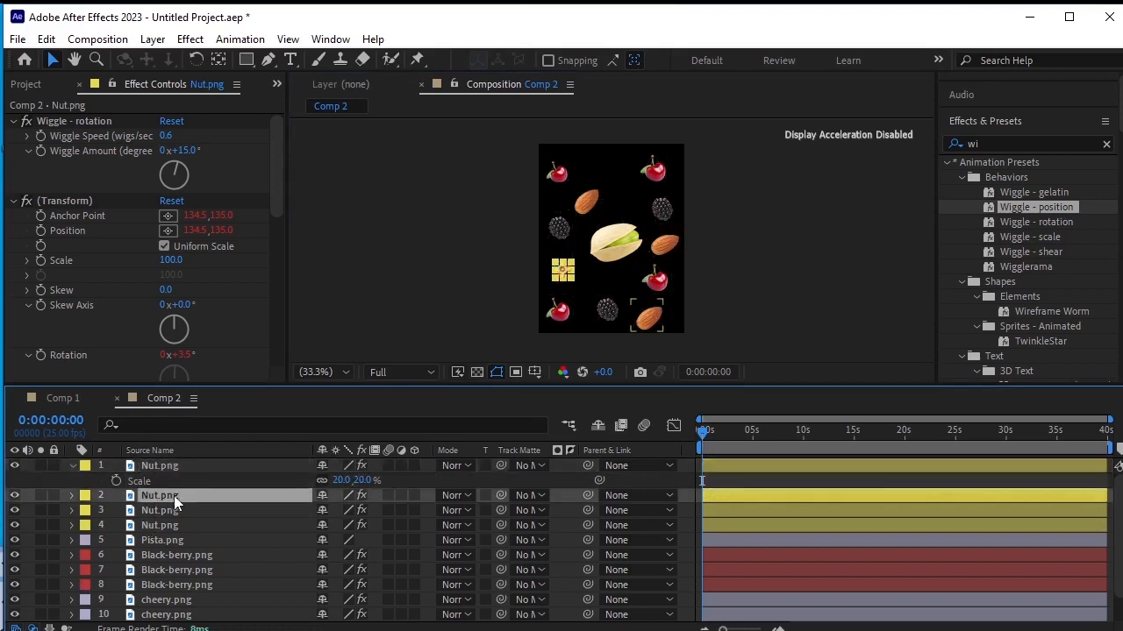
pyautogui.press('s')
pyautogui.moveTo(359, 513); pyautogui.dragTo(345, 516)
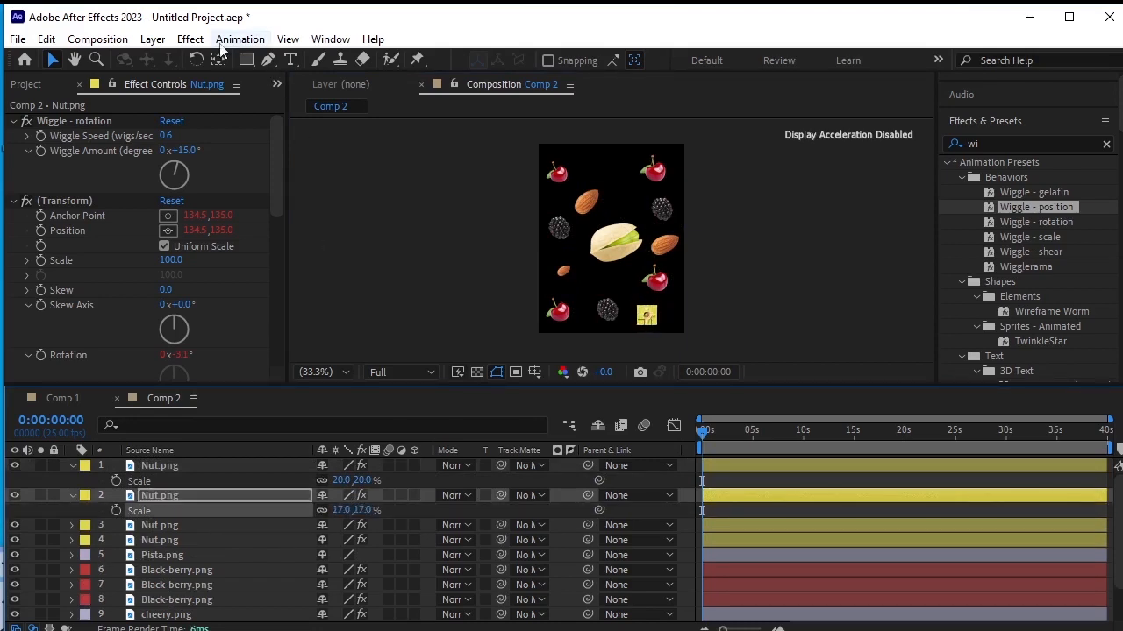
# Step: Rotate the small almond near the composition's bottom-right corner so it tilts the opposite way
pyautogui.press('w')
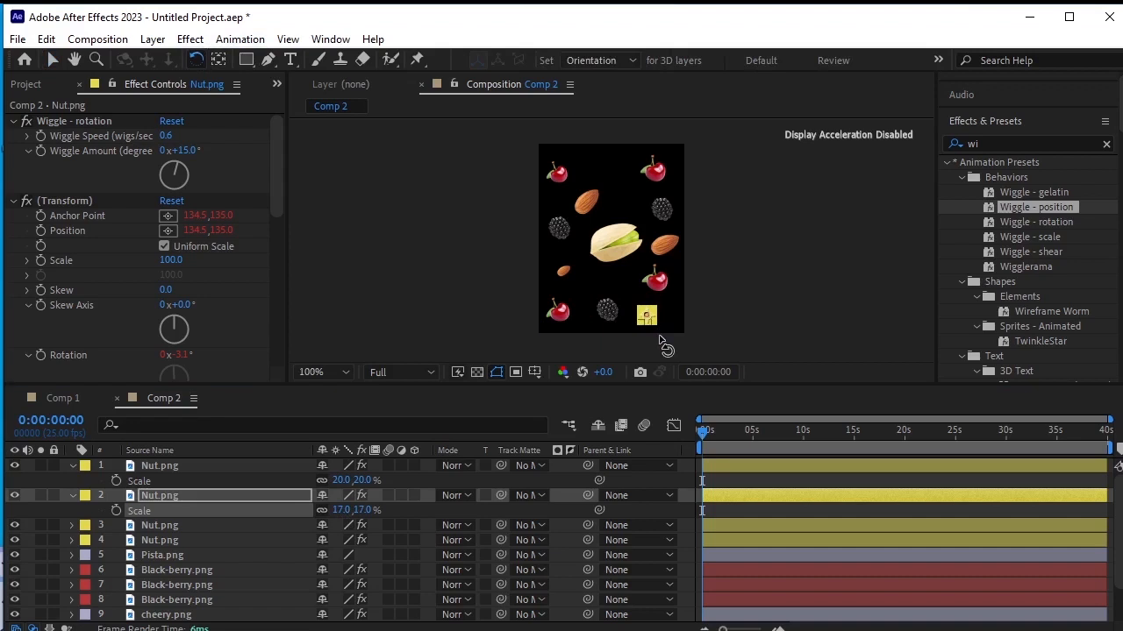
pyautogui.scroll(3, 663, 316)
pyautogui.click(636, 254)
pyautogui.moveTo(636, 253); pyautogui.dragTo(616, 255)
pyautogui.press('space')
pyautogui.moveTo(602, 206); pyautogui.dragTo(595, 351)
# Step: Scale the almond at the composition's right edge down to 28% and rotate it to tilt the other way
pyautogui.click(669, 221)
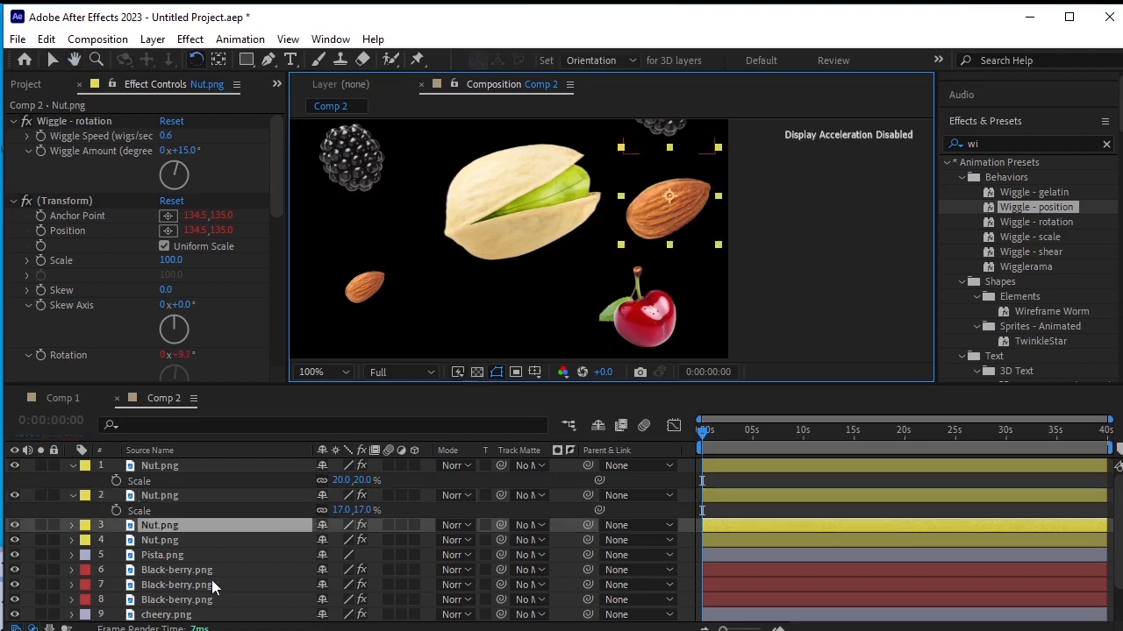
pyautogui.press('s')
pyautogui.moveTo(359, 542)
pyautogui.mouseDown()
pyautogui.moveTo(339, 541)
pyautogui.moveTo(349, 540)
pyautogui.mouseUp()
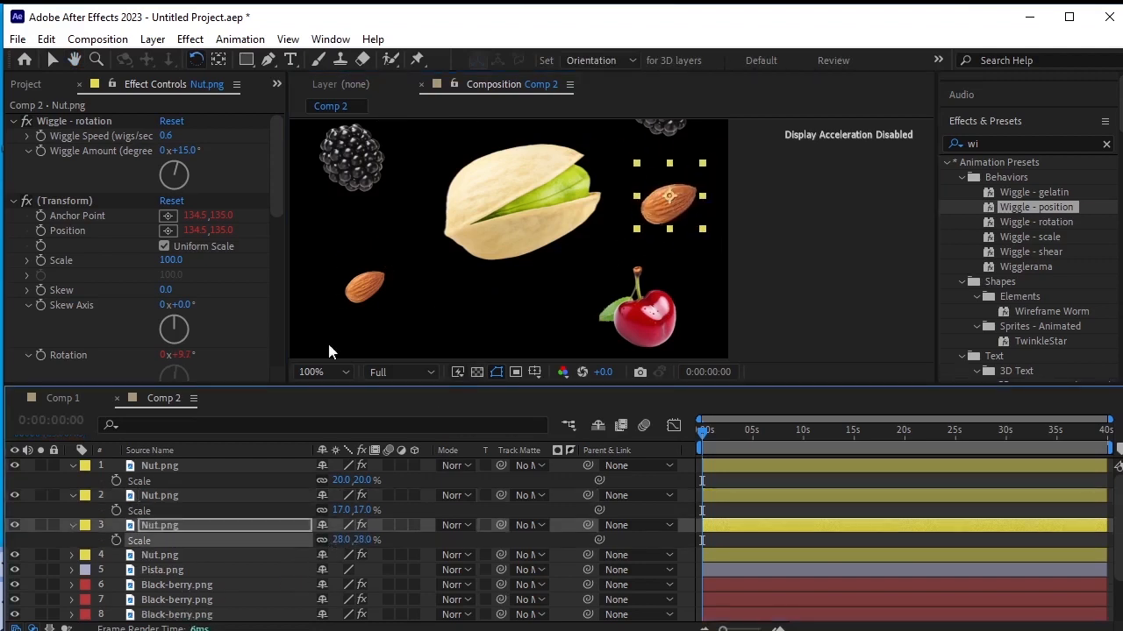
pyautogui.moveTo(673, 172)
pyautogui.mouseDown()
pyautogui.moveTo(662, 171)
pyautogui.moveTo(681, 175)
pyautogui.mouseUp()
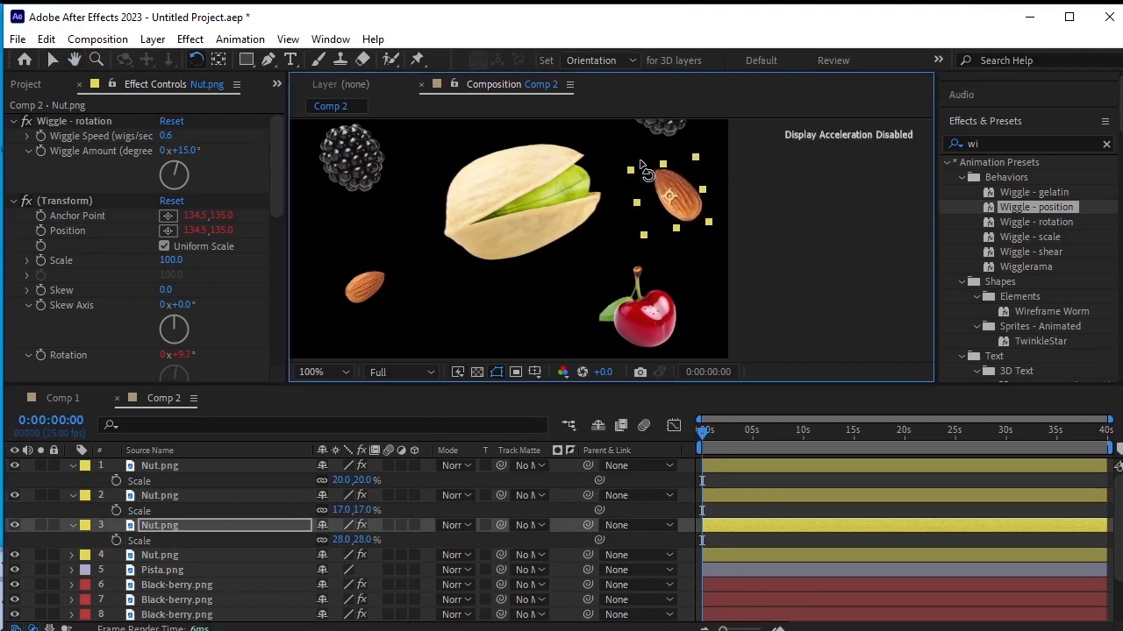
# Step: Scale the almond in the upper part of the composition down to 21% and show the whole composition at 33.3%
pyautogui.click(221, 557)
pyautogui.press('s')
pyautogui.press('space')
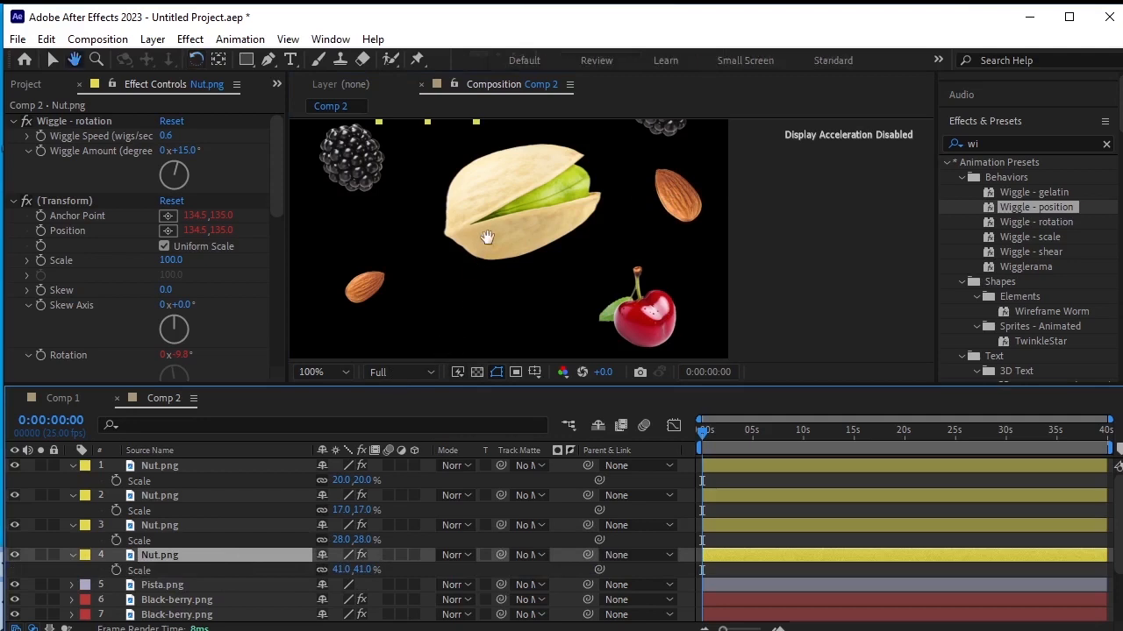
pyautogui.moveTo(486, 238); pyautogui.dragTo(486, 350)
pyautogui.moveTo(365, 574); pyautogui.dragTo(346, 576)
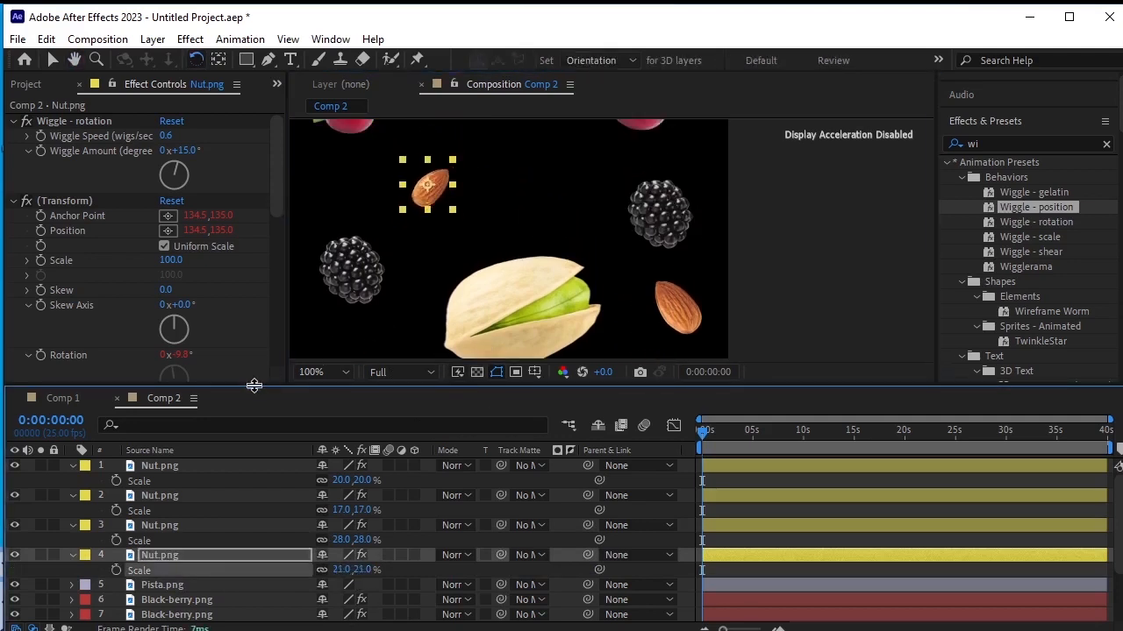
pyautogui.click(324, 372)
pyautogui.click(326, 531)
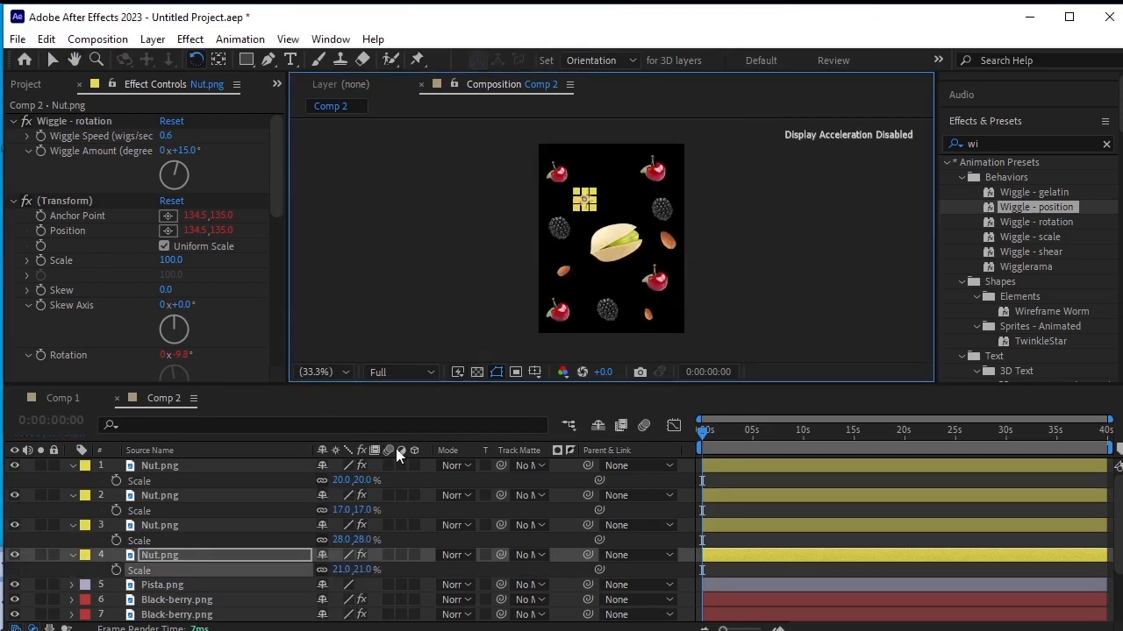
# Step: Collapse the properties of the four Nut layers and preview the animation from the start
pyautogui.click(75, 555)
pyautogui.click(76, 528)
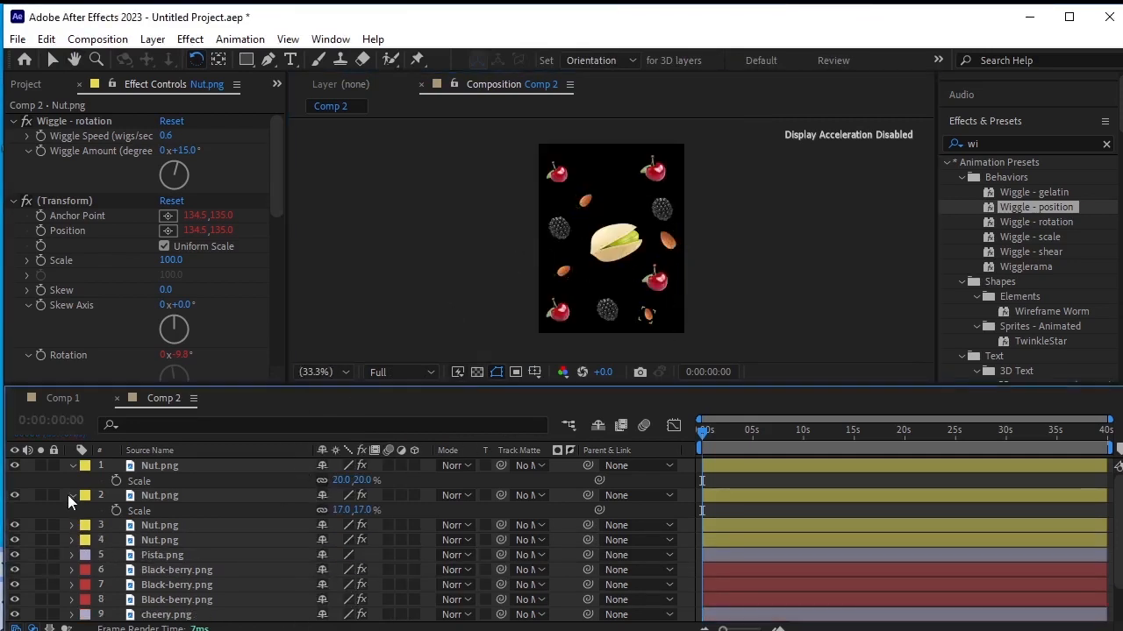
pyautogui.click(72, 496)
pyautogui.click(73, 466)
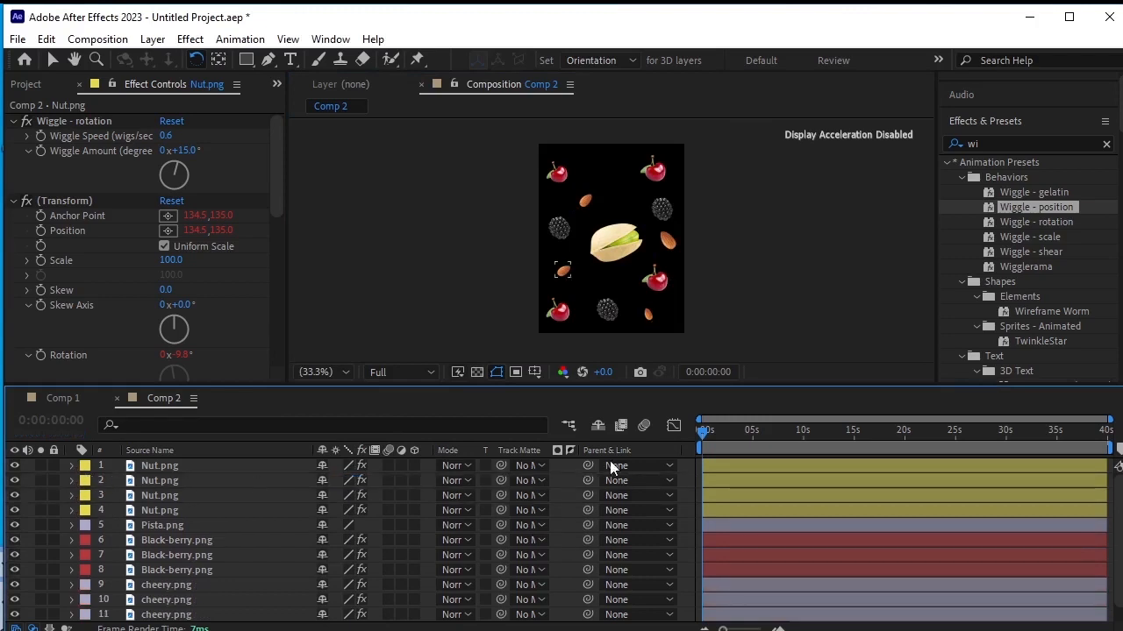
pyautogui.click(704, 432)
pyautogui.press('space')
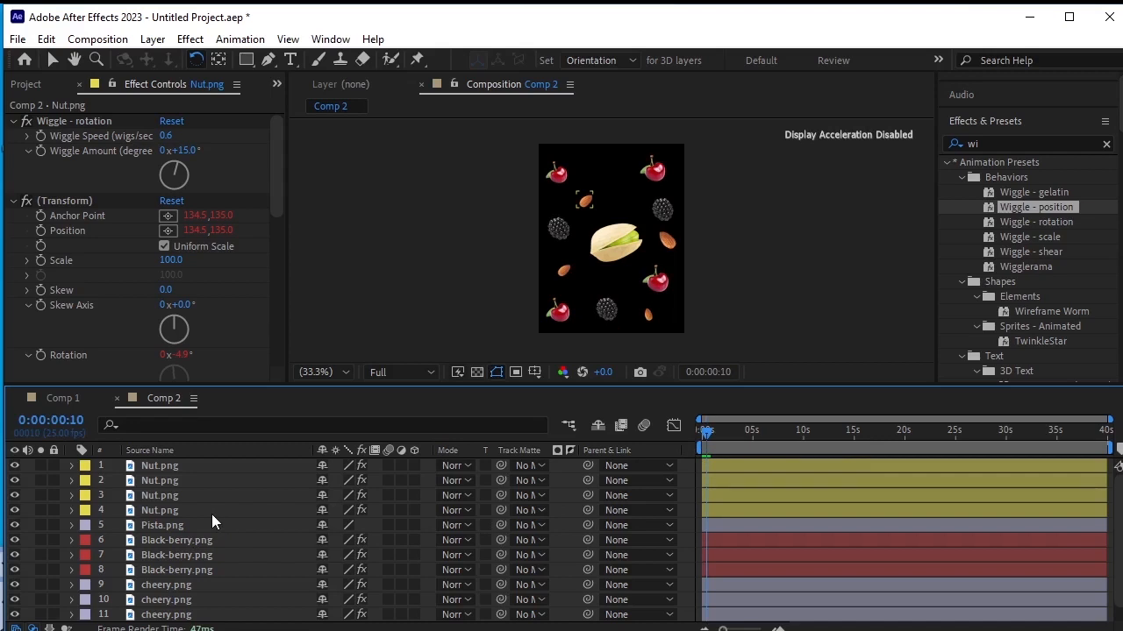
# Step: Give the Pista layer an orange label colour and scale it down to 43%
pyautogui.click(162, 525)
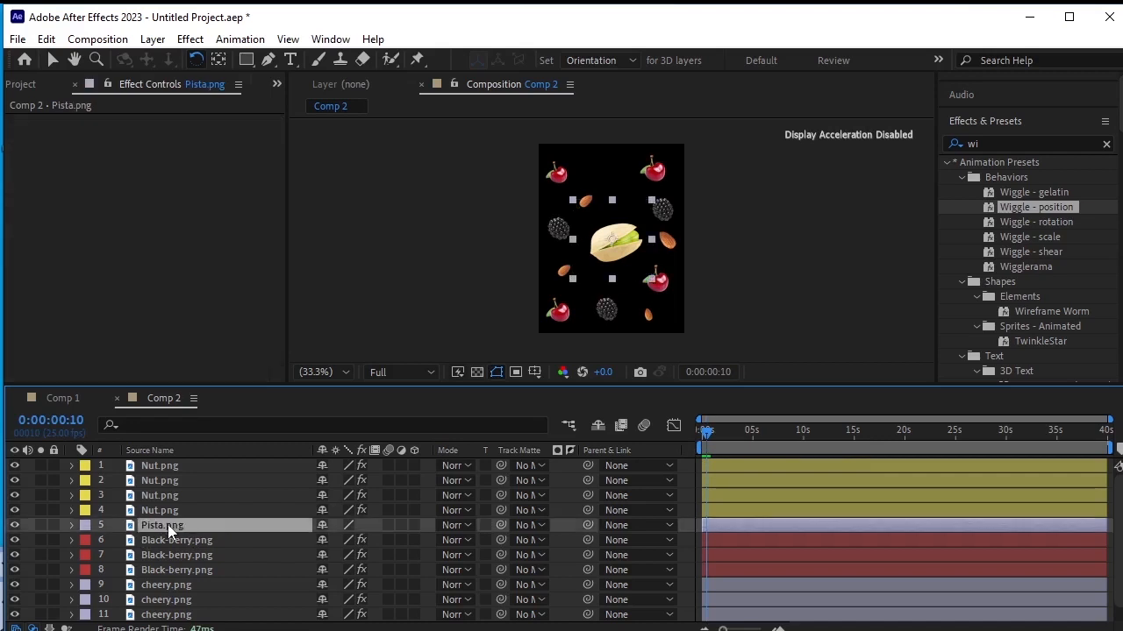
pyautogui.click(84, 525)
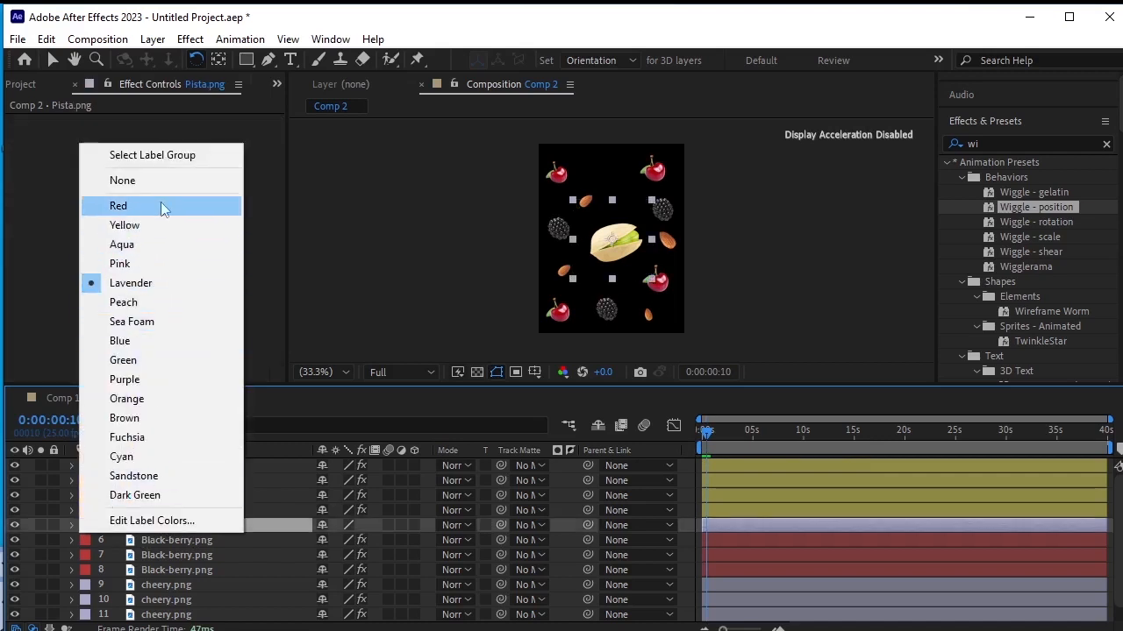
pyautogui.click(165, 398)
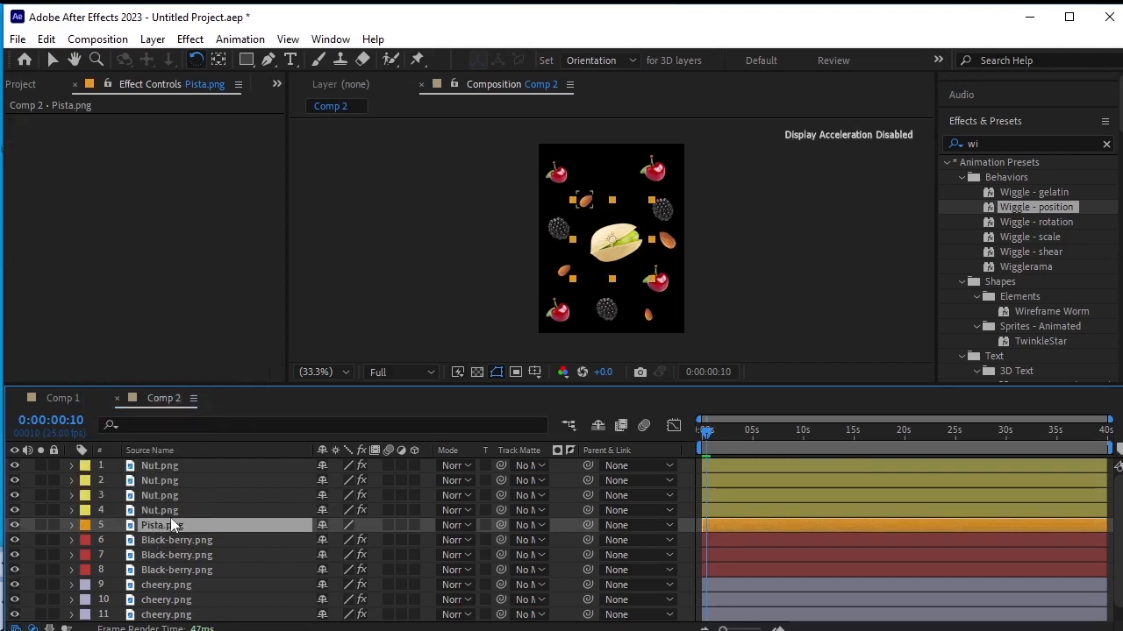
pyautogui.press('s')
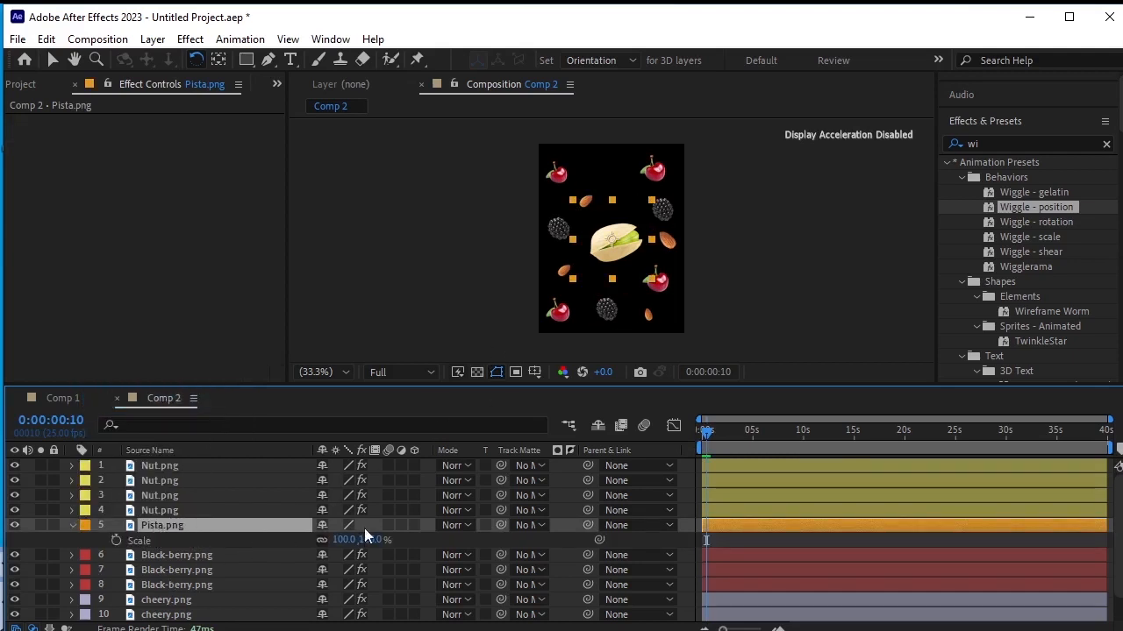
pyautogui.moveTo(361, 540); pyautogui.dragTo(327, 555)
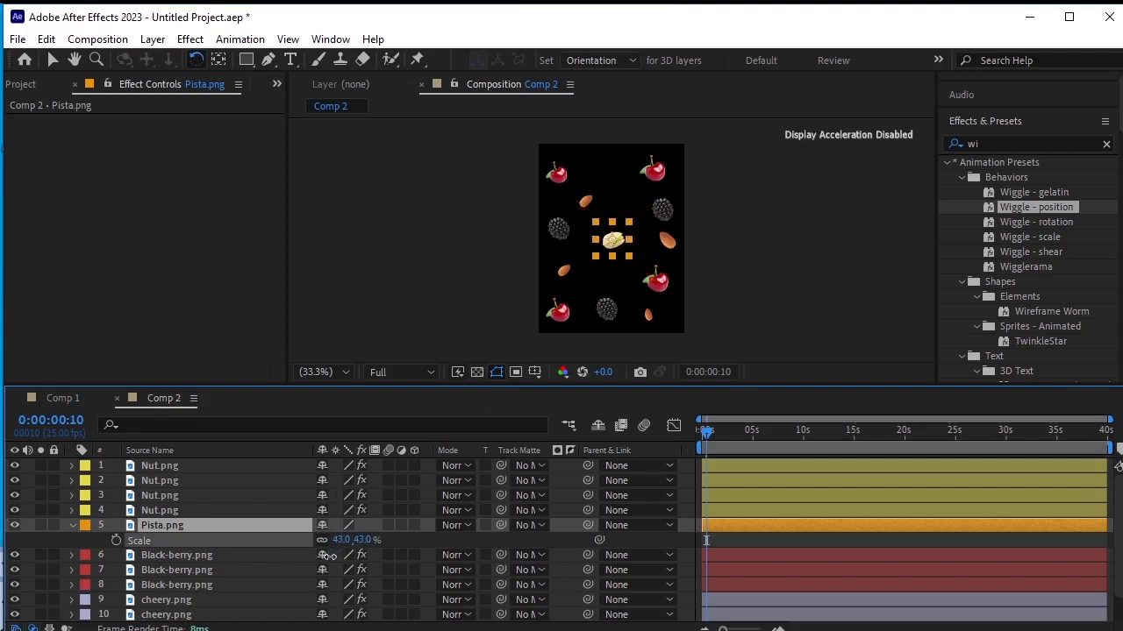
pyautogui.press('Return')
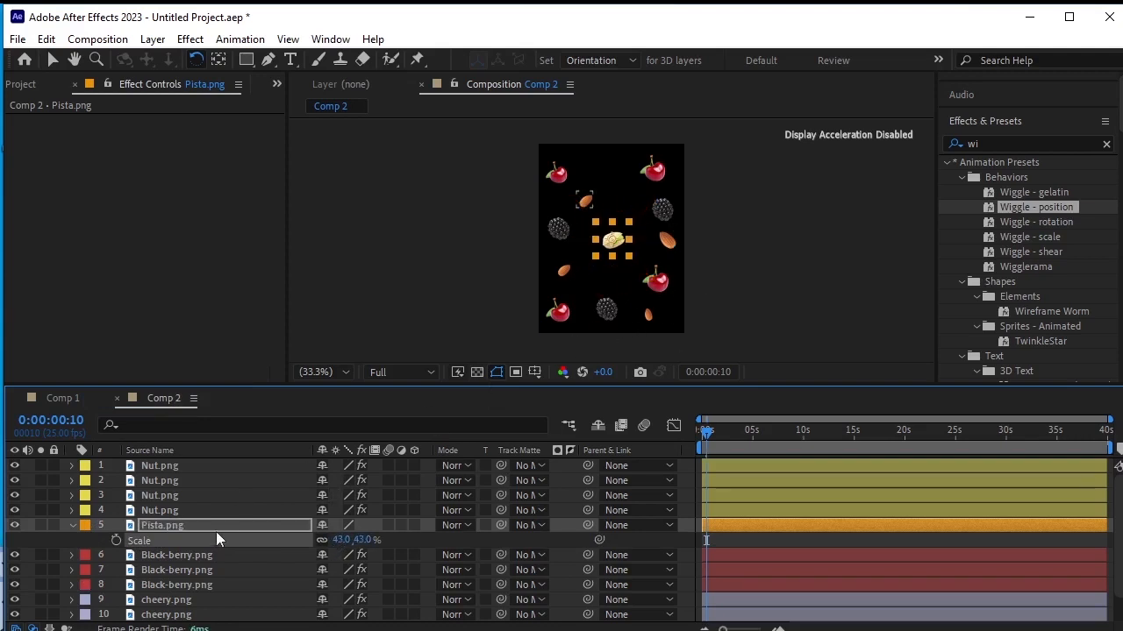
pyautogui.click(85, 524)
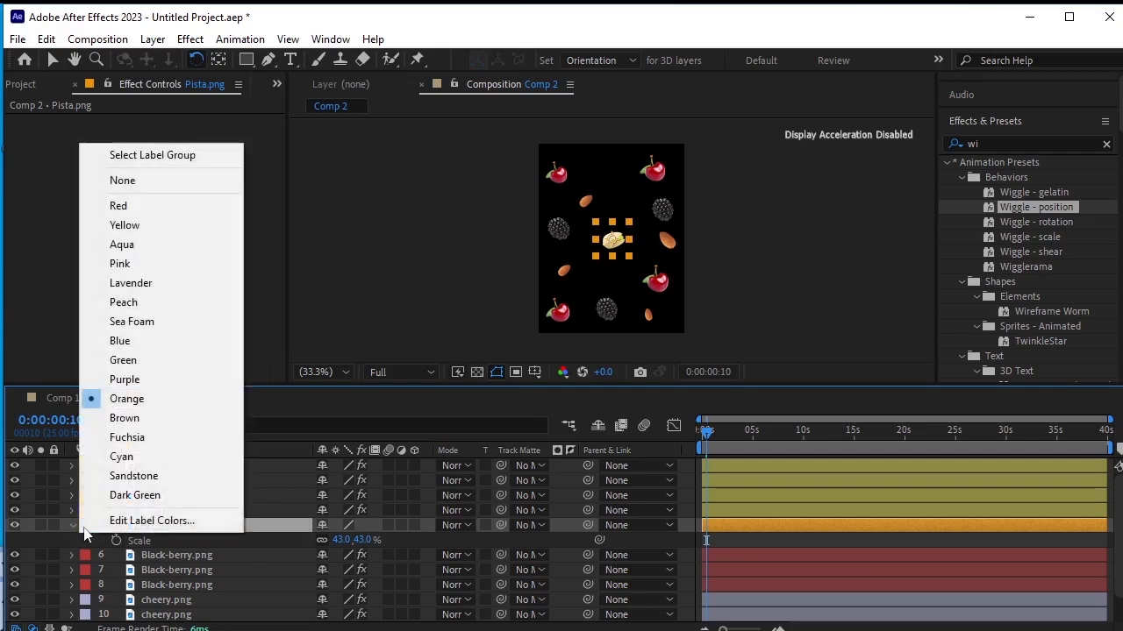
pyautogui.click(272, 529)
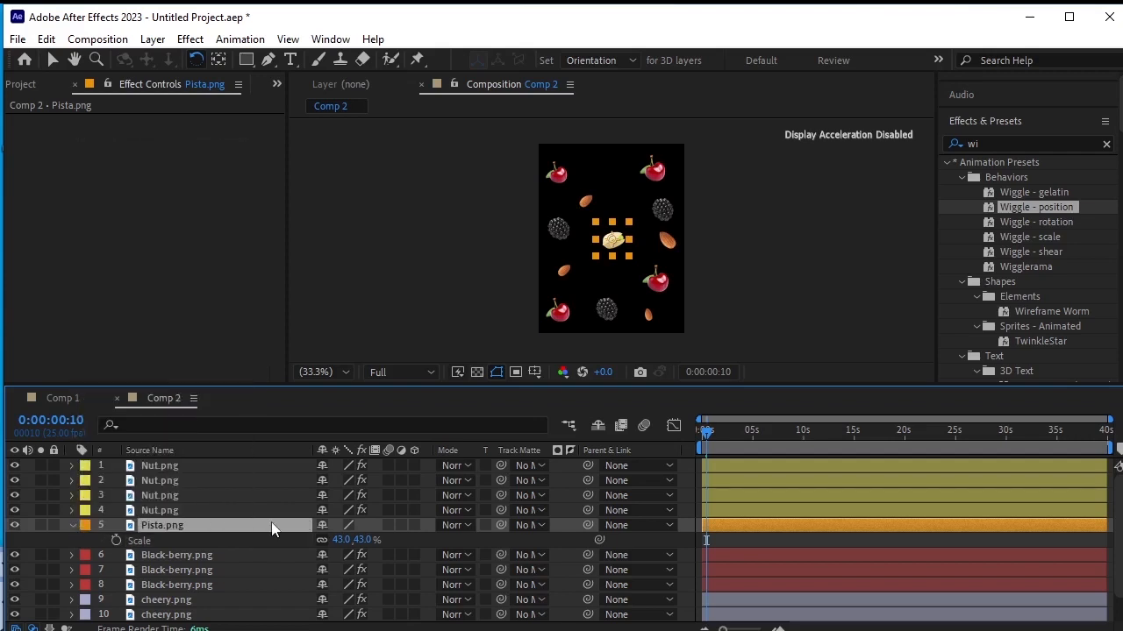
# Step: Paste the copied wiggle effects onto the Pista layer and duplicate the layer three times
pyautogui.click(70, 527)
pyautogui.hotkey('ctrl', 'v')
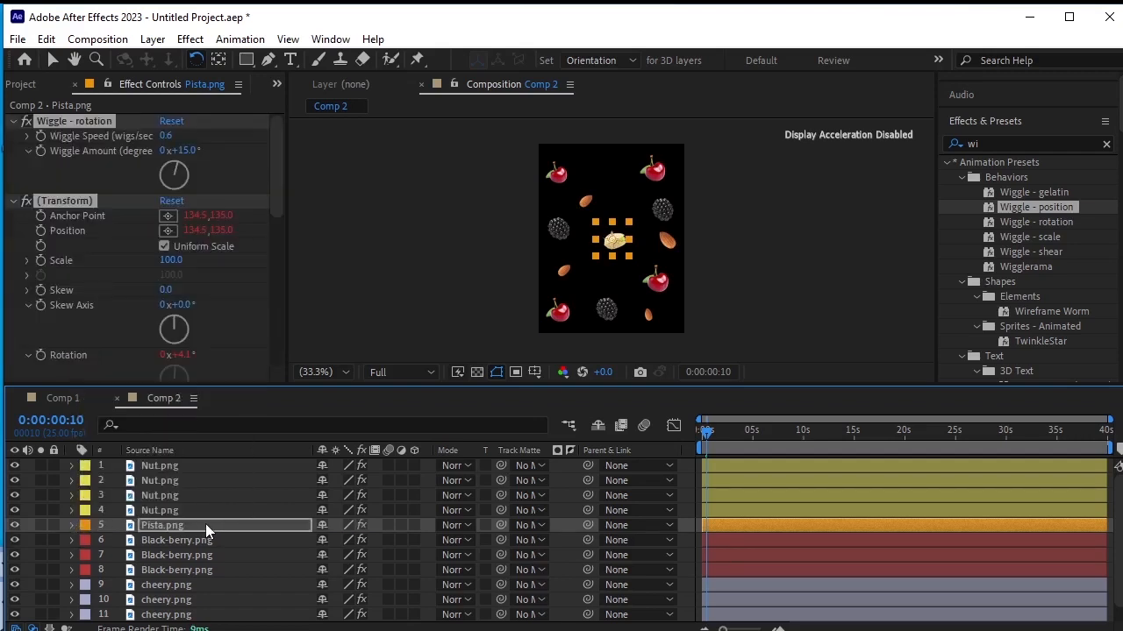
pyautogui.click(205, 525)
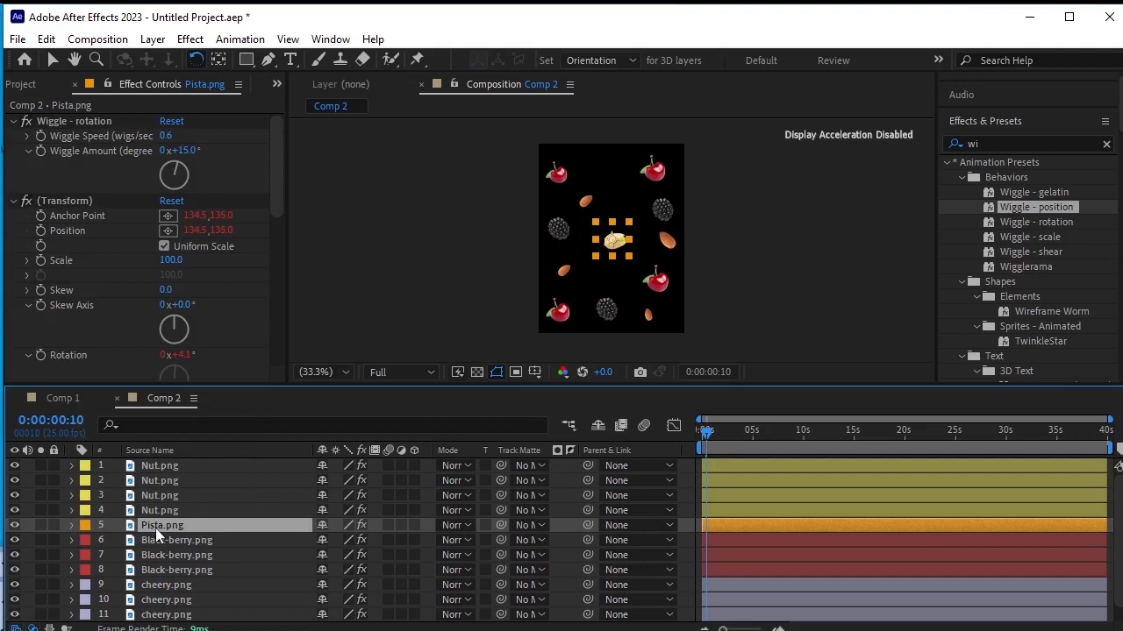
pyautogui.hotkey('ctrl', 'd')
pyautogui.hotkey('ctrl', 'd')
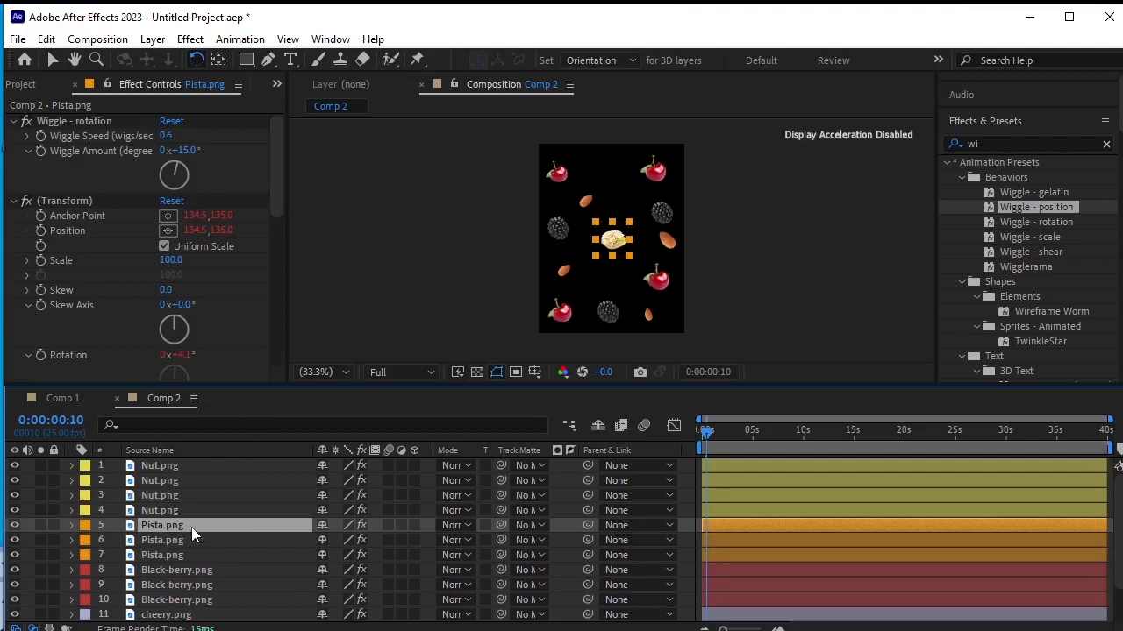
pyautogui.hotkey('ctrl', 'd')
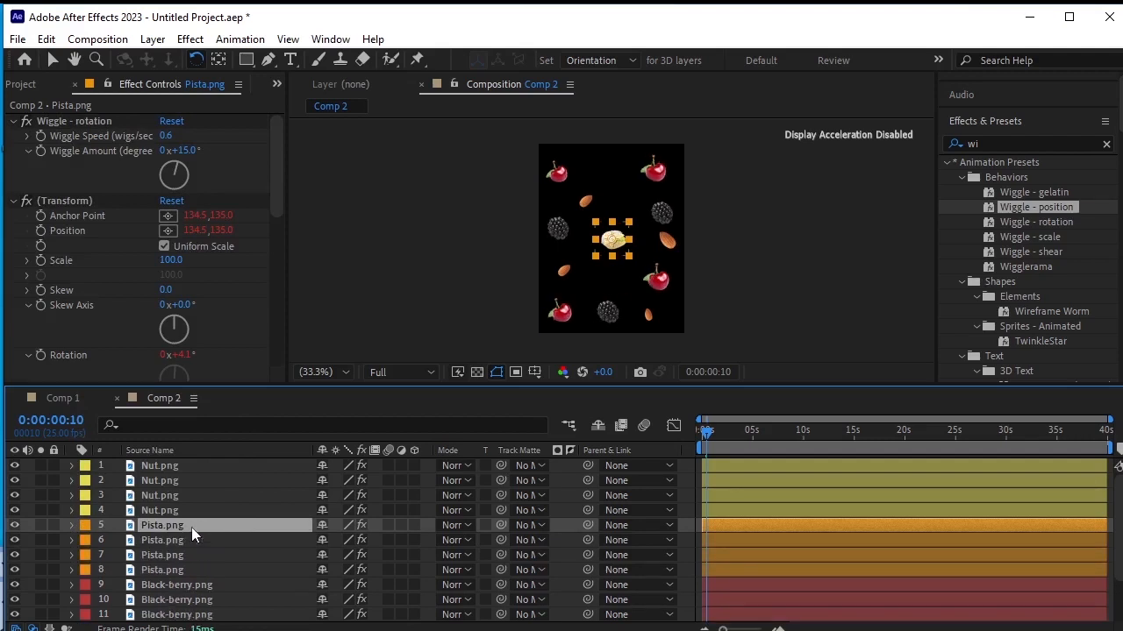
# Step: Spread the four pistachios: two side by side above the bottom blackberry, one beside the top-left cherry, one just below the centre
pyautogui.press('v')
pyautogui.moveTo(612, 256); pyautogui.dragTo(591, 305)
pyautogui.click(625, 246)
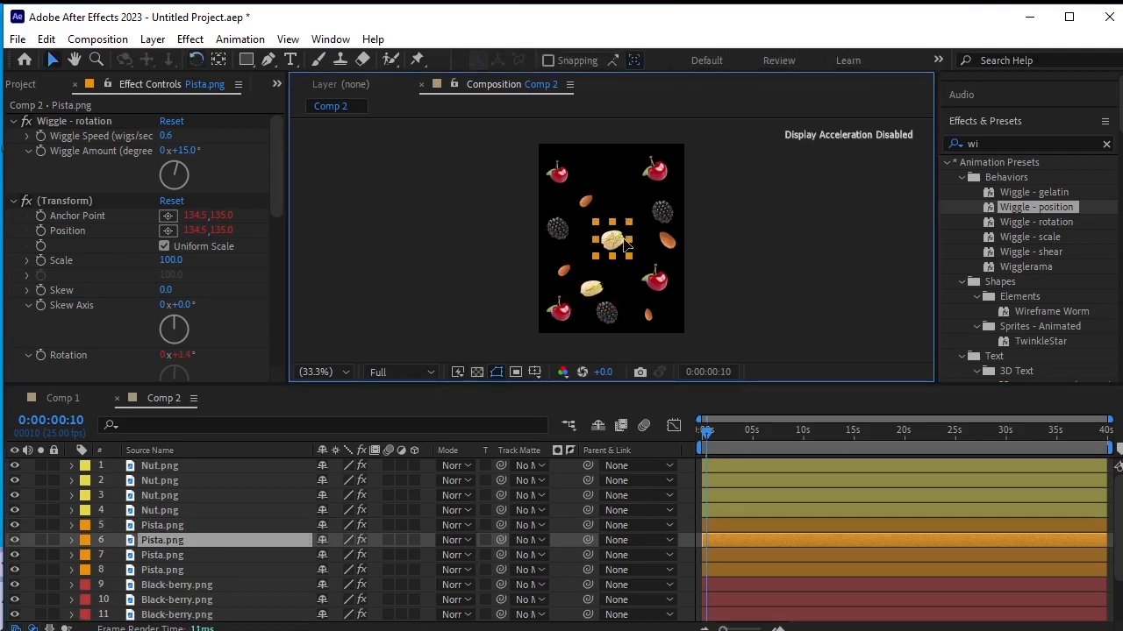
pyautogui.moveTo(624, 246); pyautogui.dragTo(617, 285)
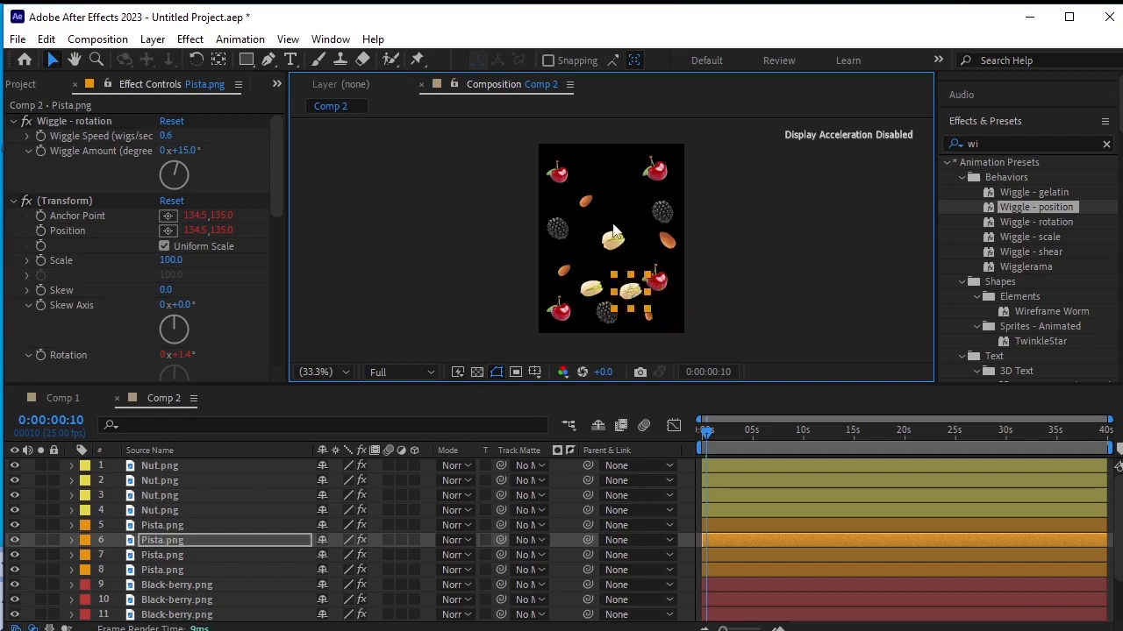
pyautogui.moveTo(617, 229); pyautogui.dragTo(580, 162)
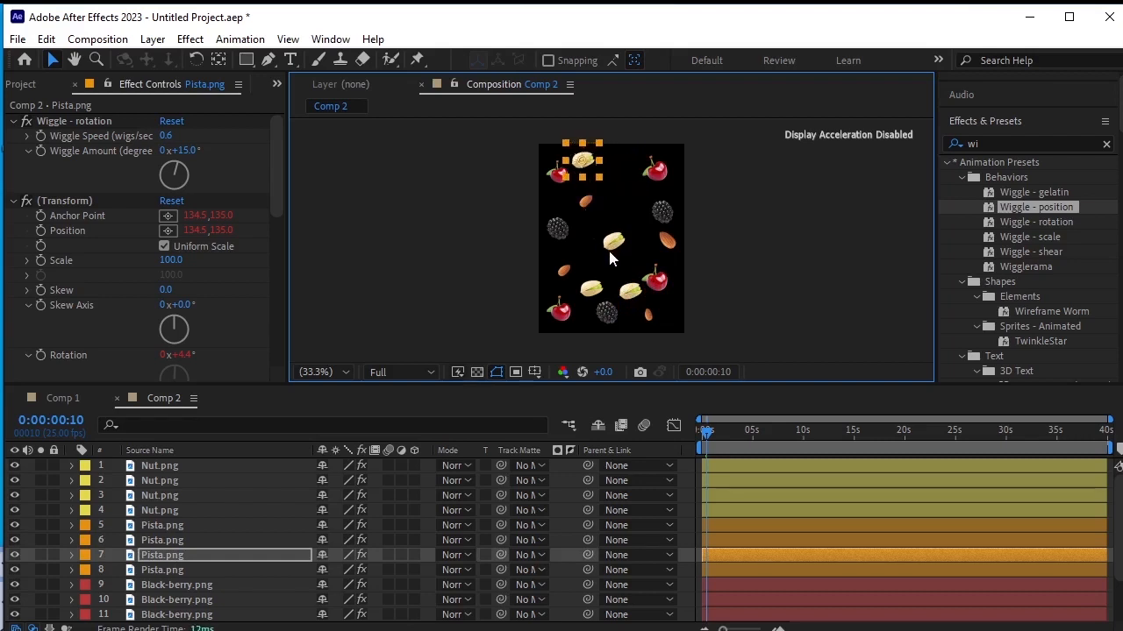
pyautogui.moveTo(607, 243)
pyautogui.mouseDown()
pyautogui.moveTo(600, 223)
pyautogui.moveTo(626, 265)
pyautogui.moveTo(612, 258)
pyautogui.mouseUp()
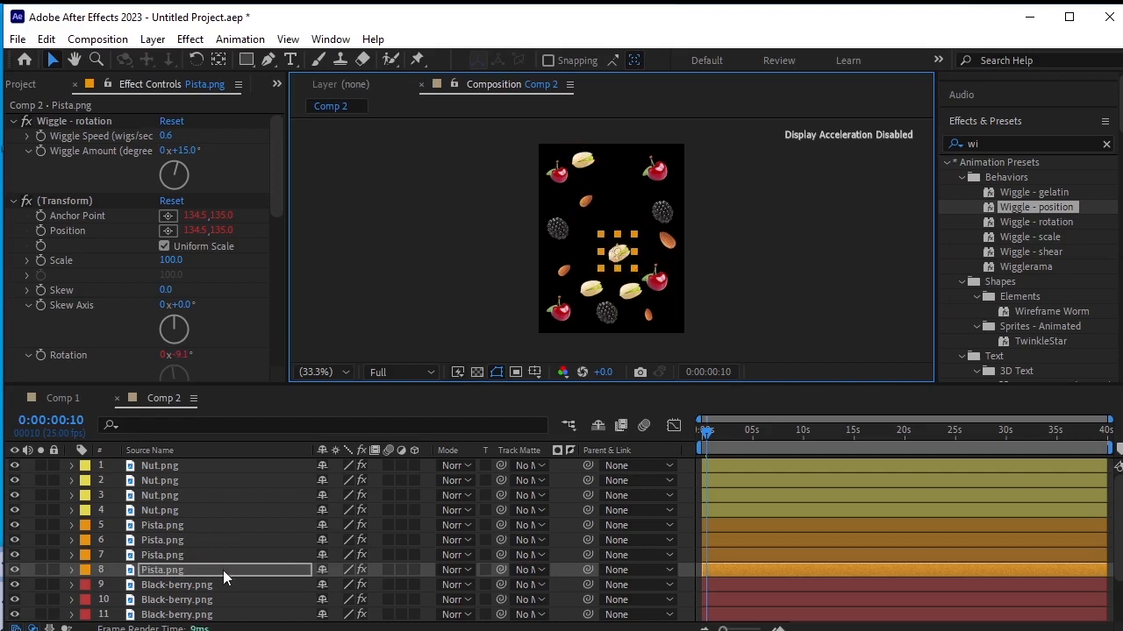
# Step: Scale the pistachio just below the centre to 31% and rotate it to stand nearly upright
pyautogui.press('s')
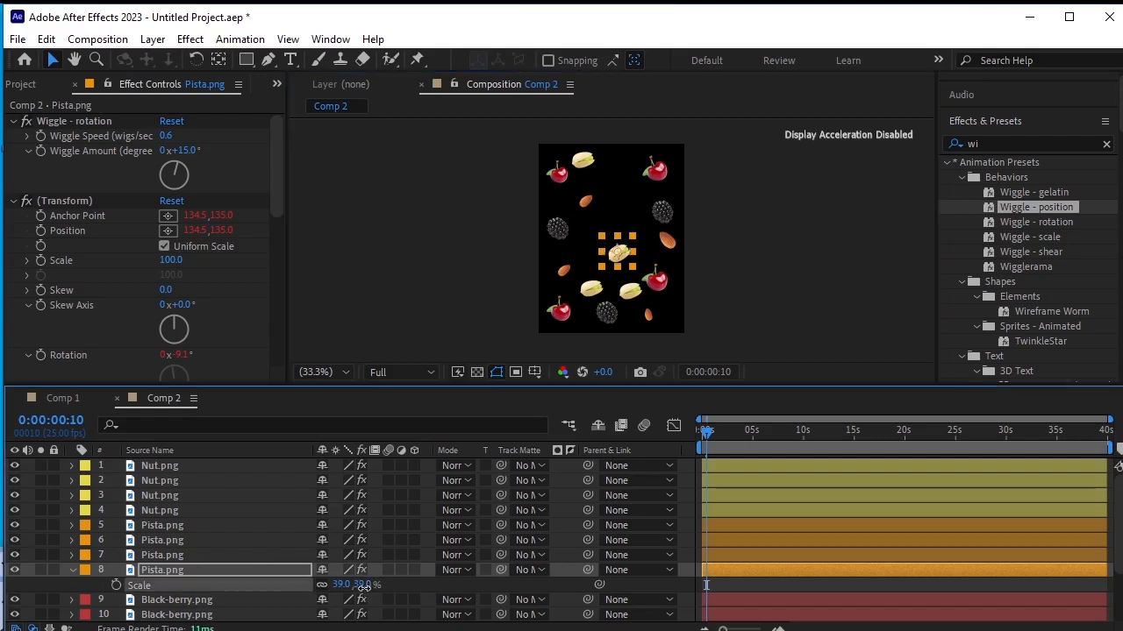
pyautogui.moveTo(363, 587); pyautogui.dragTo(361, 594)
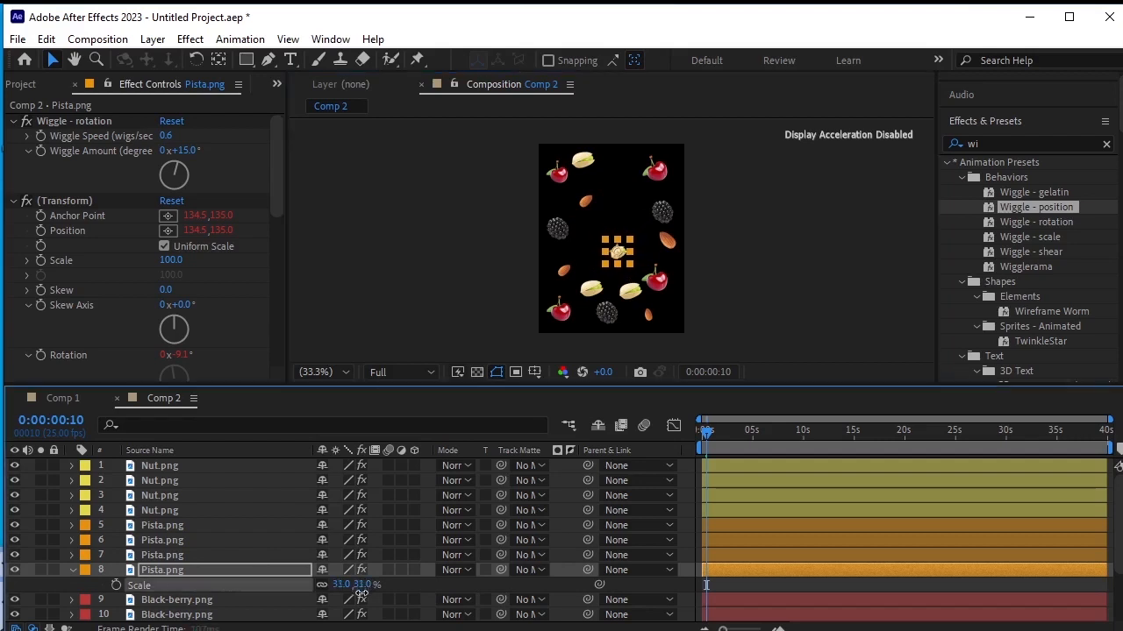
pyautogui.click(196, 60)
pyautogui.scroll(5, 585, 262)
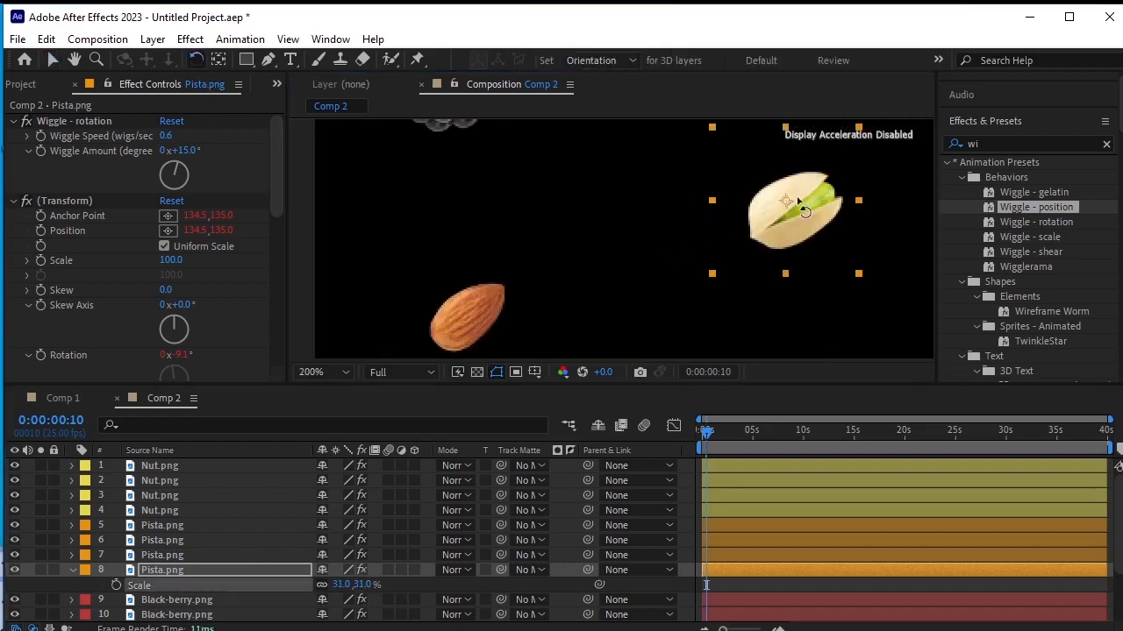
pyautogui.moveTo(771, 214); pyautogui.dragTo(633, 279)
pyautogui.moveTo(721, 195); pyautogui.dragTo(602, 214)
pyautogui.scroll(-2, 605, 226)
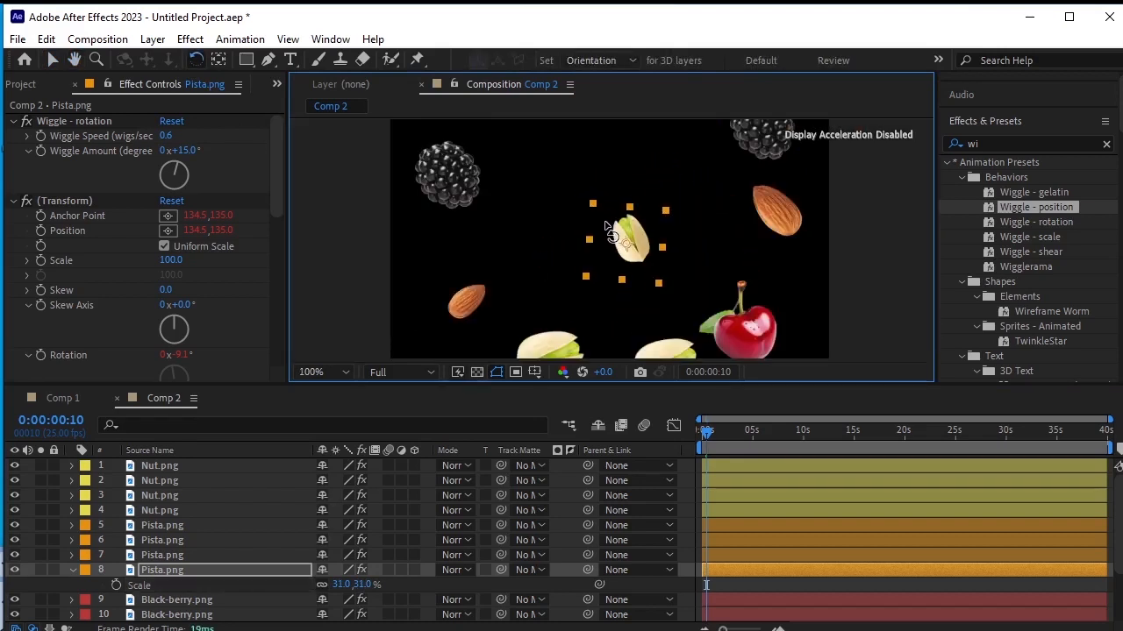
# Step: Scale the pistachio above and to the left of the bottom blackberry to 30% and rotate it nearly upright
pyautogui.scroll(-3, 553, 263)
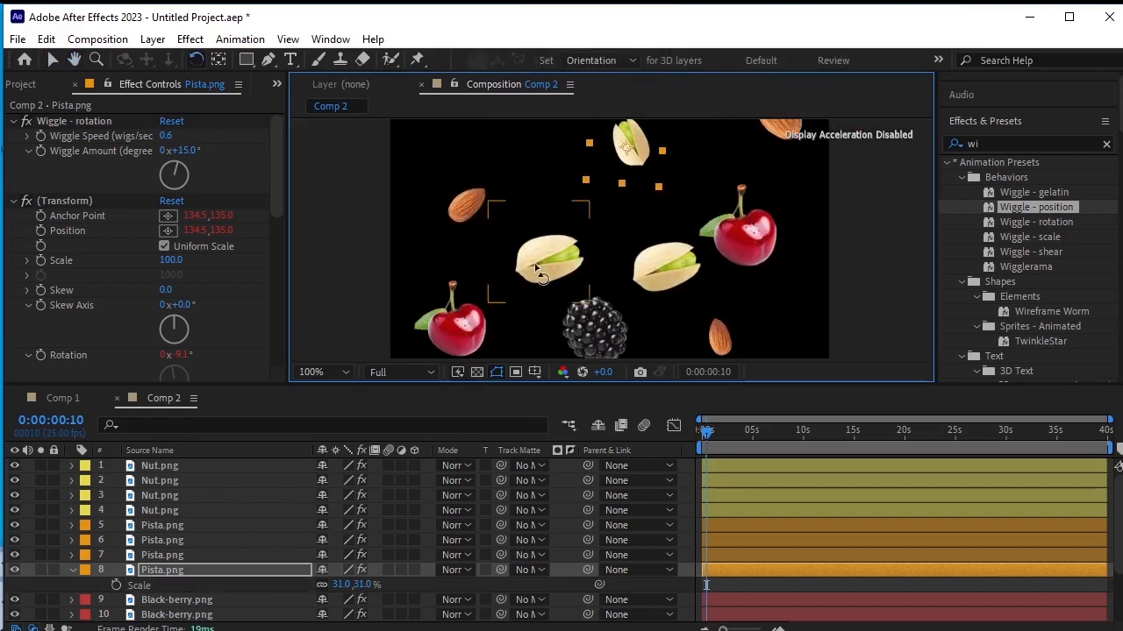
pyautogui.click(536, 267)
pyautogui.press('s')
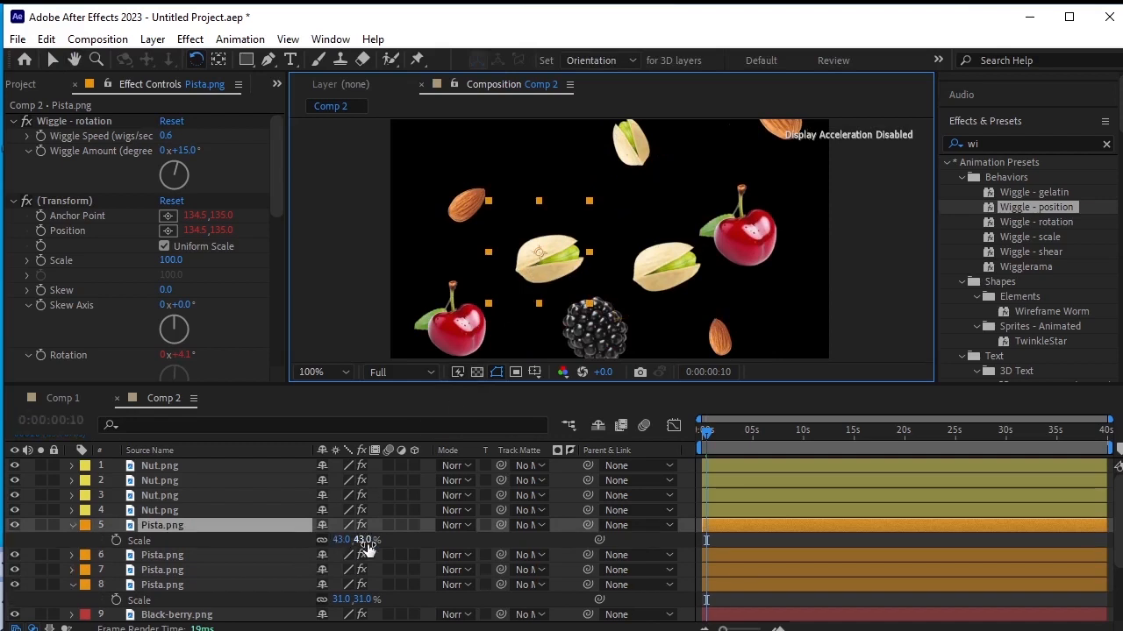
pyautogui.moveTo(364, 545); pyautogui.dragTo(352, 546)
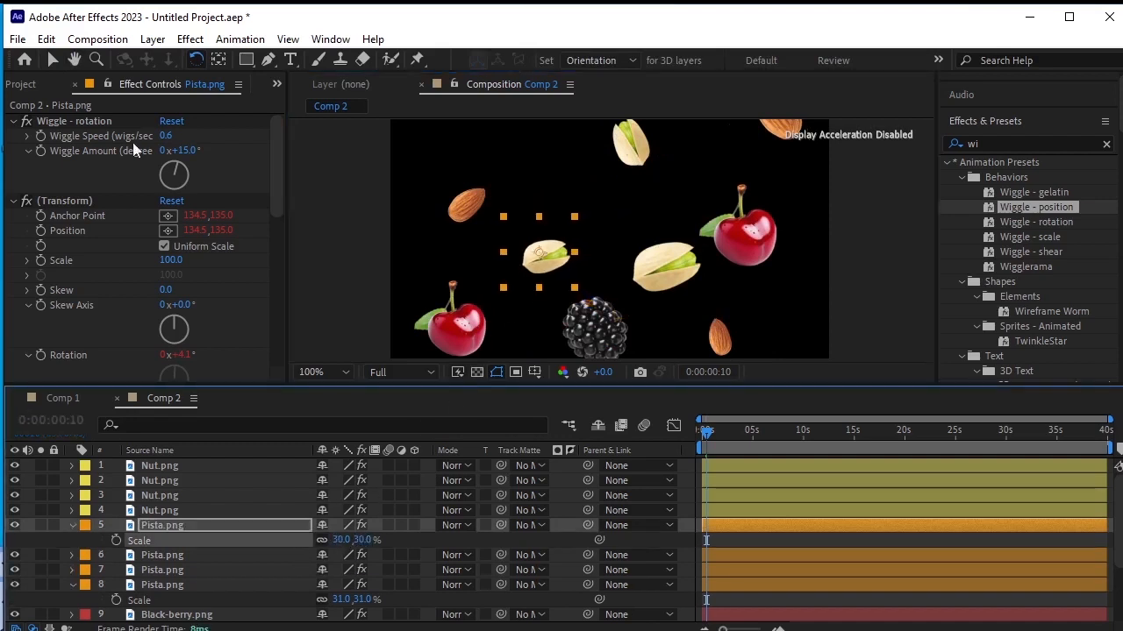
pyautogui.moveTo(499, 195); pyautogui.dragTo(476, 201)
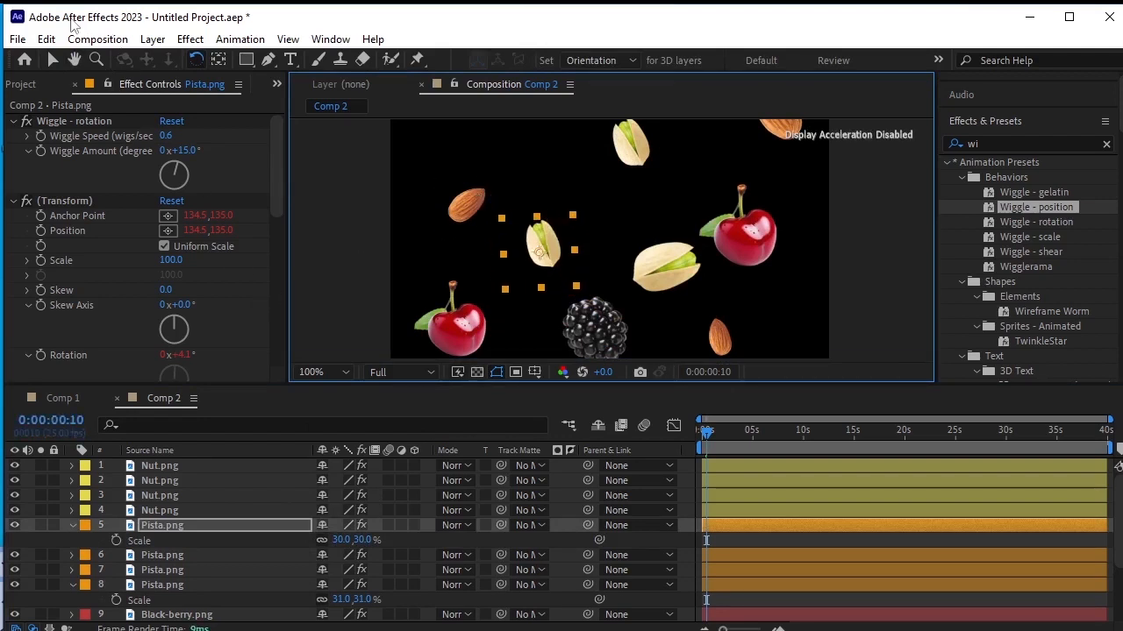
# Step: Move the lower-left almond up towards the left edge and shift the upright pistachio below it slightly left
pyautogui.click(53, 59)
pyautogui.click(467, 204)
pyautogui.moveTo(467, 204); pyautogui.dragTo(441, 171)
pyautogui.moveTo(547, 268)
pyautogui.mouseDown()
pyautogui.moveTo(516, 260)
pyautogui.moveTo(529, 263)
pyautogui.mouseUp()
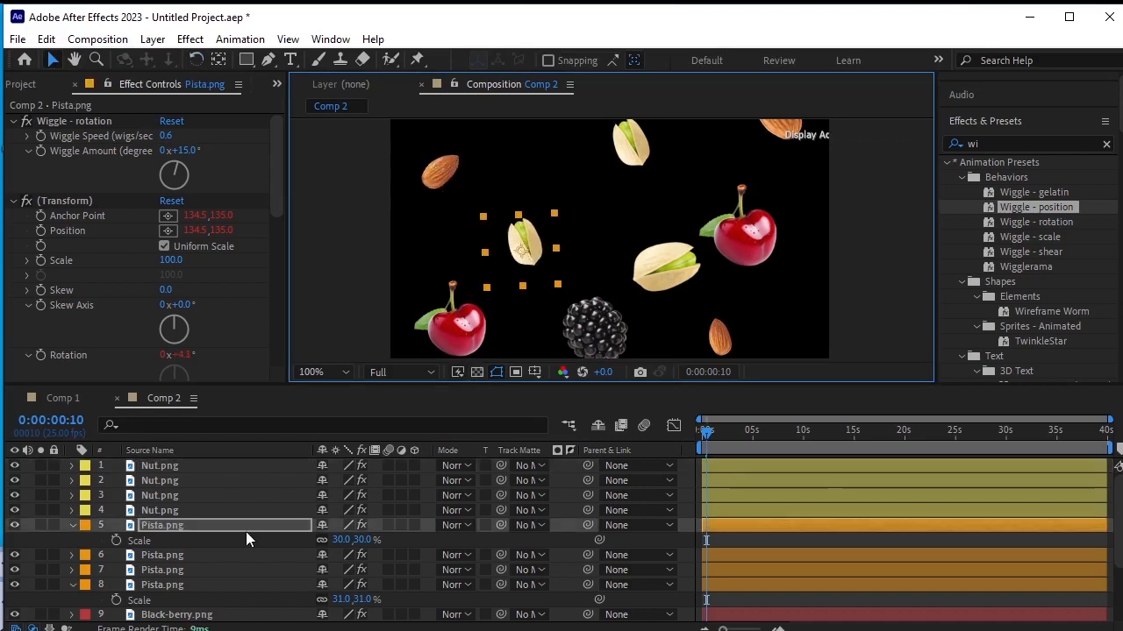
# Step: Scale the pistachio above and to the right of the bottom blackberry to 34% and rotate it to a steeper tilt
pyautogui.click(218, 555)
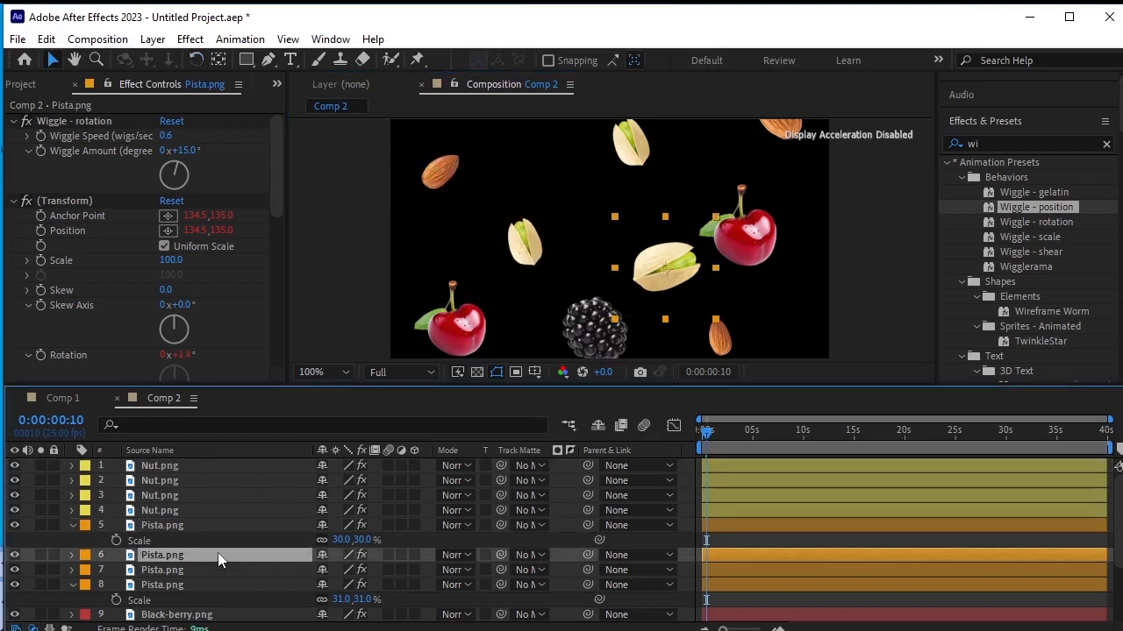
pyautogui.press('s')
pyautogui.moveTo(361, 570); pyautogui.dragTo(360, 570)
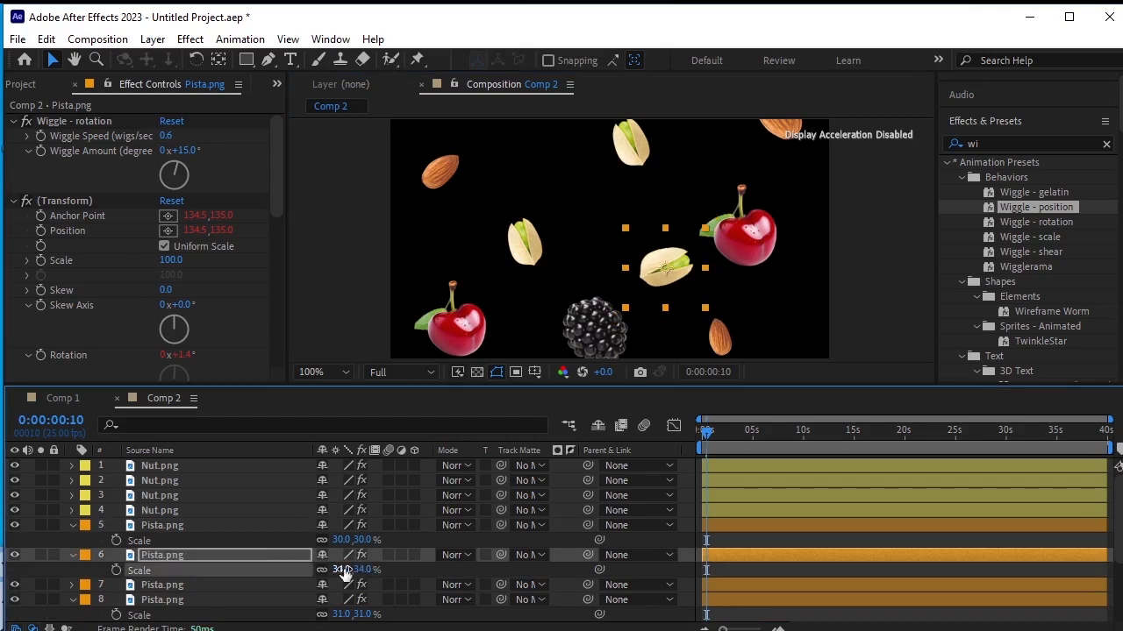
pyautogui.click(197, 59)
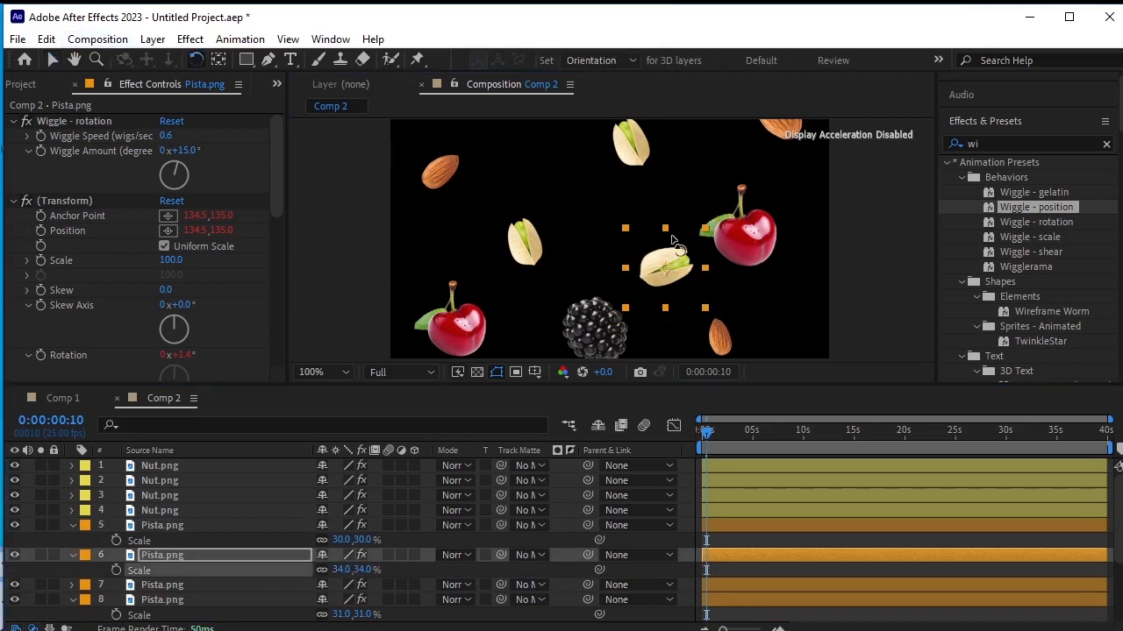
pyautogui.moveTo(690, 267); pyautogui.dragTo(757, 219)
# Step: Shift the bottom almond towards the lower-right corner and place the 34% pistachio between it and the bottom blackberry
pyautogui.click(53, 59)
pyautogui.click(727, 232)
pyautogui.moveTo(720, 343); pyautogui.dragTo(772, 339)
pyautogui.moveTo(671, 287); pyautogui.dragTo(698, 351)
# Step: Rotate the pistachio beside the top-left cherry to a steeper tilt and scale it to 33%
pyautogui.scroll(-2, 635, 152)
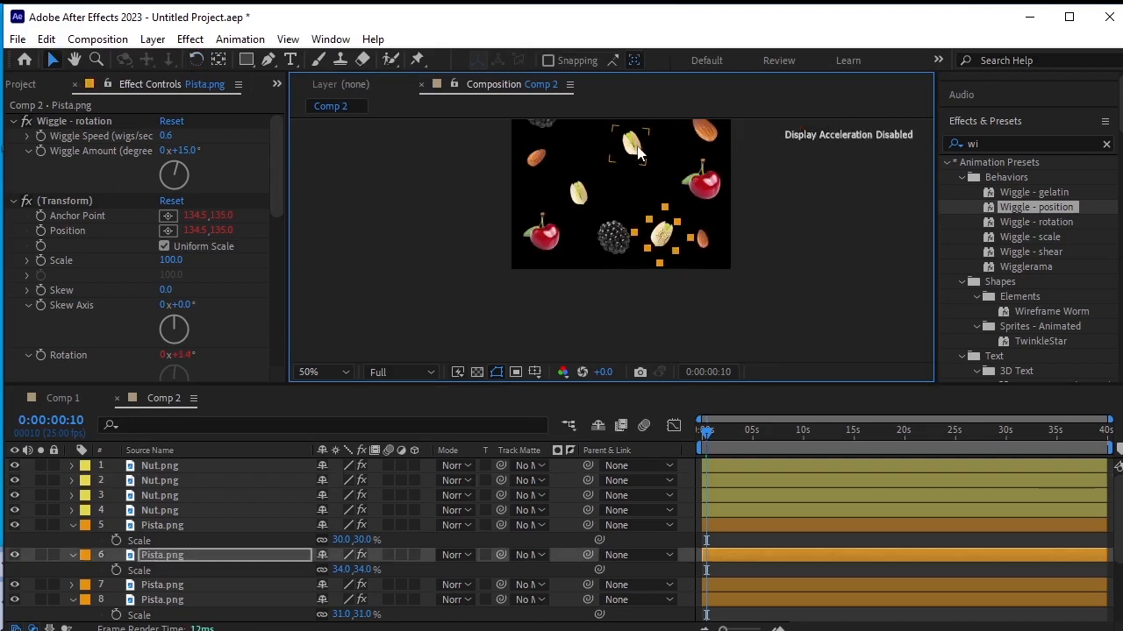
pyautogui.click(559, 158)
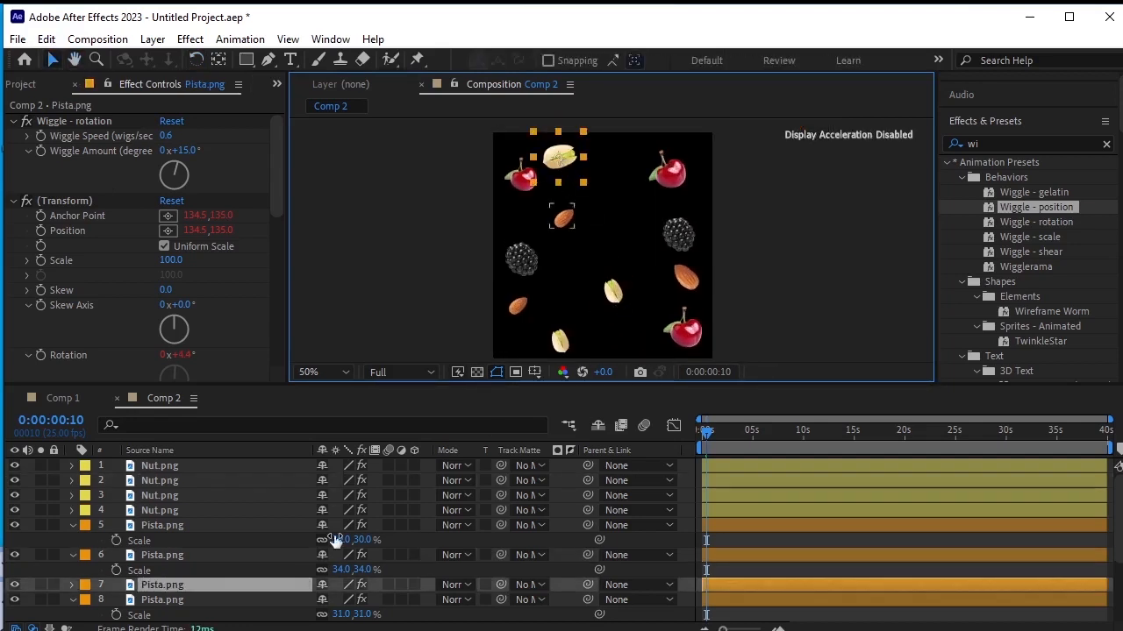
pyautogui.click(198, 59)
pyautogui.moveTo(578, 130); pyautogui.dragTo(571, 117)
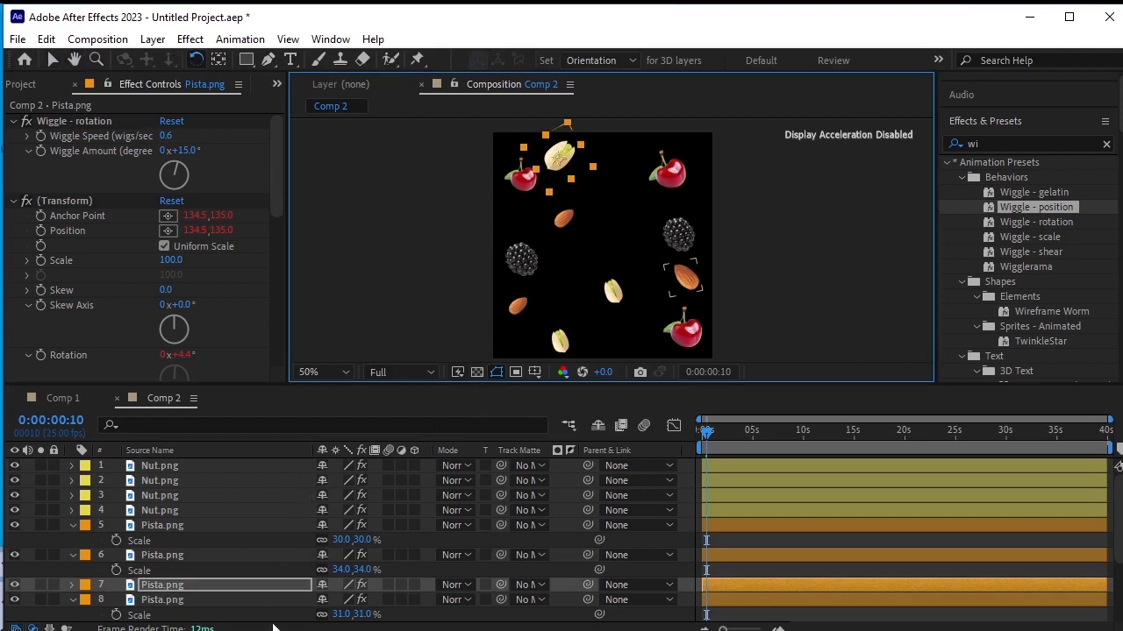
pyautogui.press('s')
pyautogui.moveTo(364, 606); pyautogui.dragTo(355, 605)
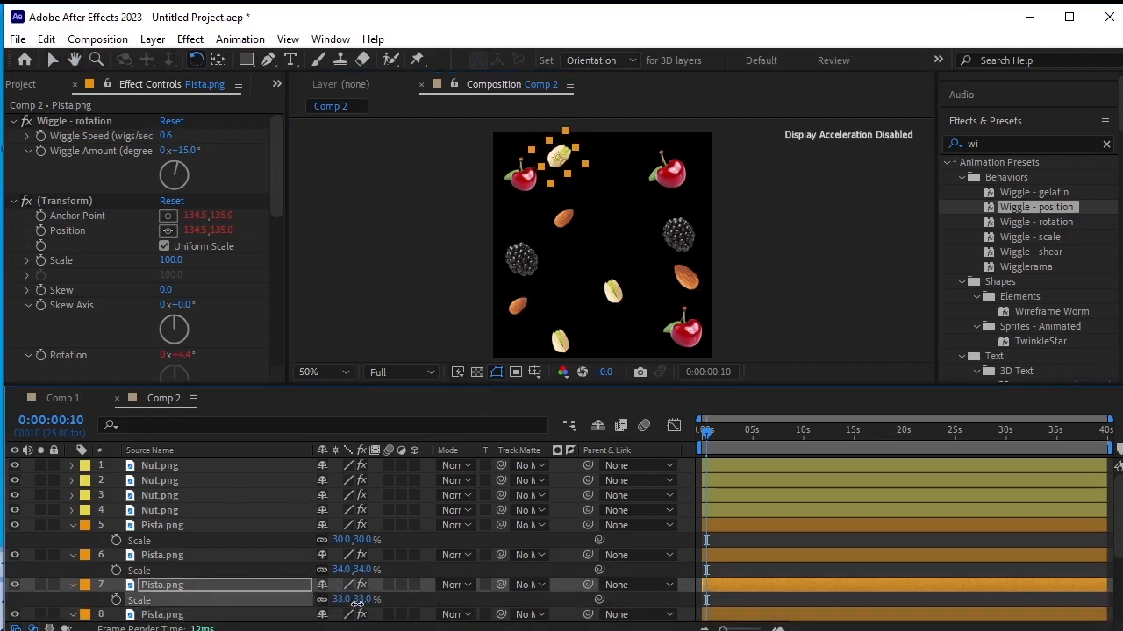
# Step: Move the top-left cherry down above the left blackberry and shift the top pistachio left over it
pyautogui.click(52, 59)
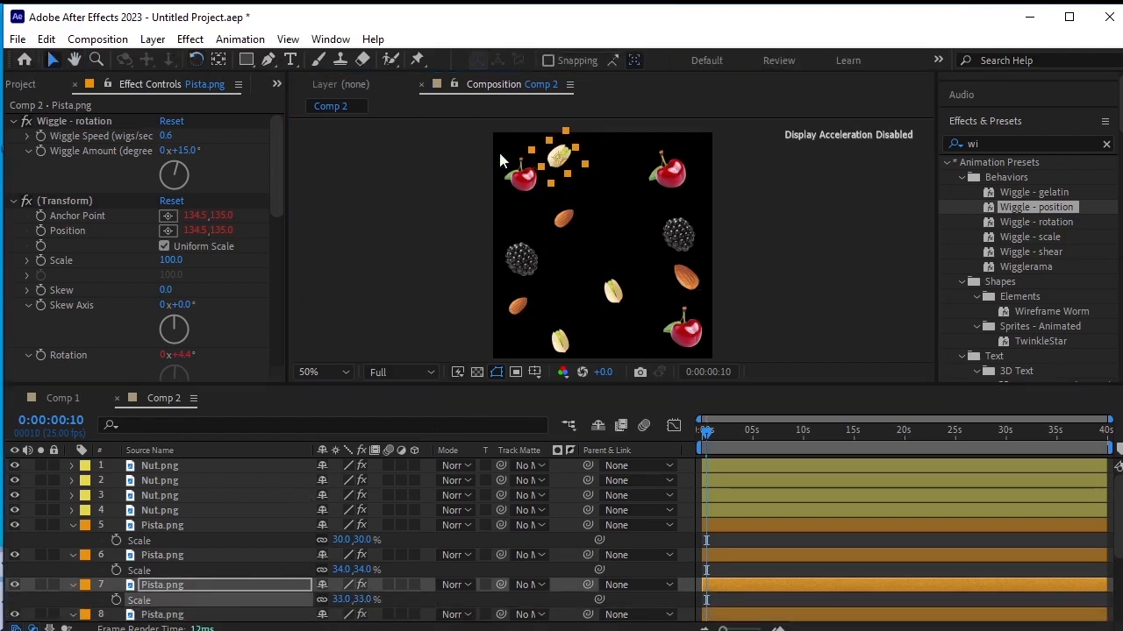
pyautogui.moveTo(526, 184); pyautogui.dragTo(522, 213)
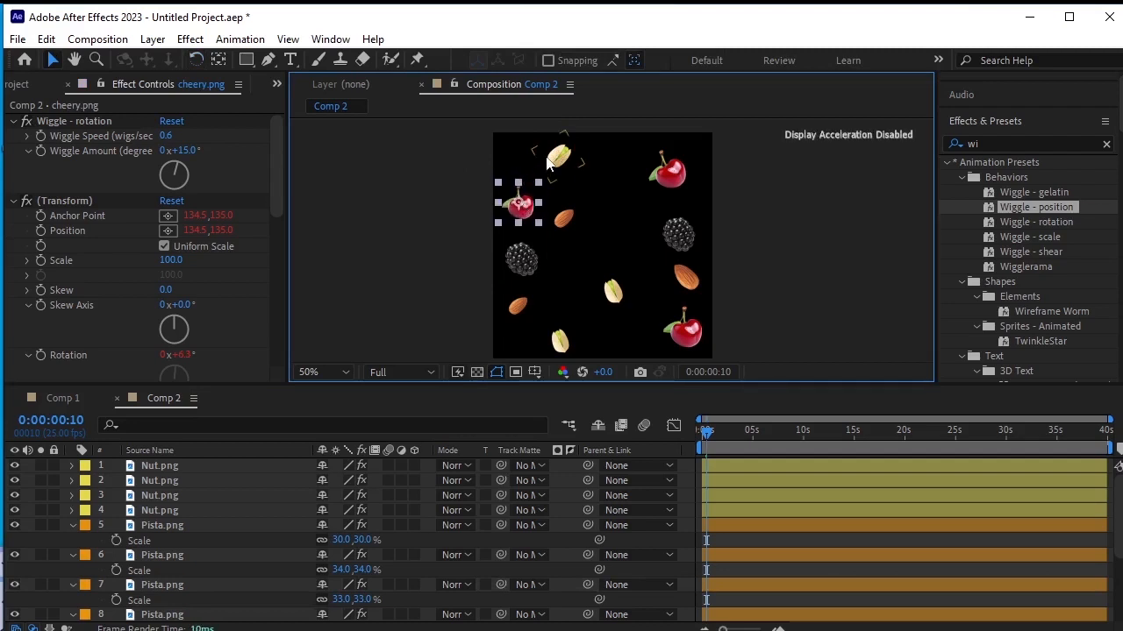
pyautogui.click(529, 165)
pyautogui.moveTo(526, 164); pyautogui.dragTo(517, 165)
pyautogui.click(672, 171)
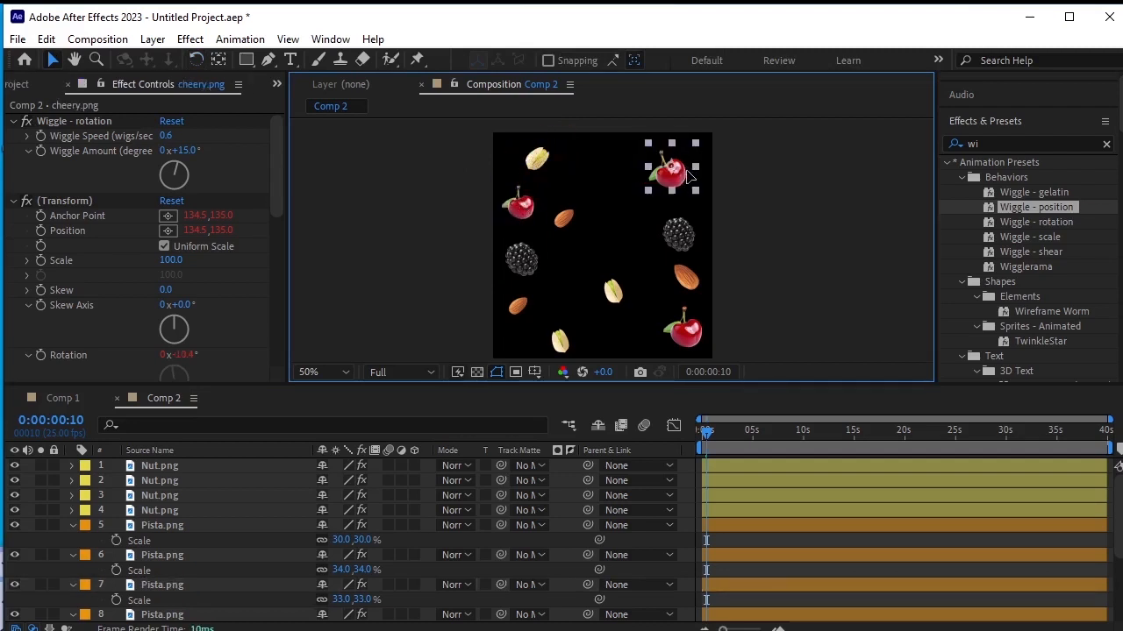
pyautogui.press(',')
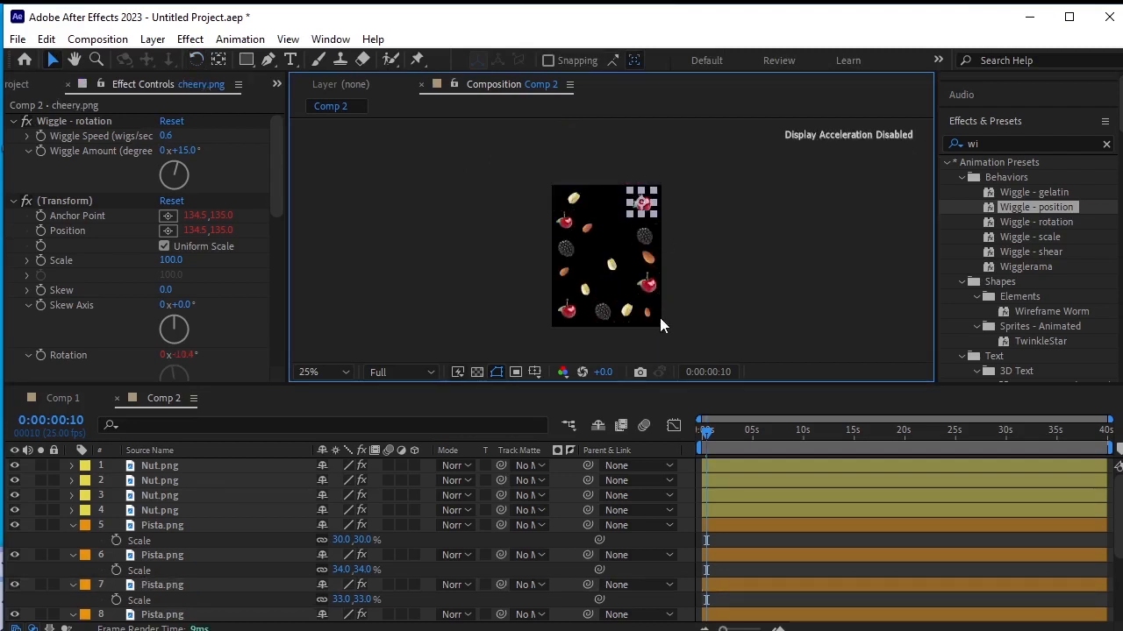
# Step: Collapse the Scale properties of the four Pista layers
pyautogui.click(73, 526)
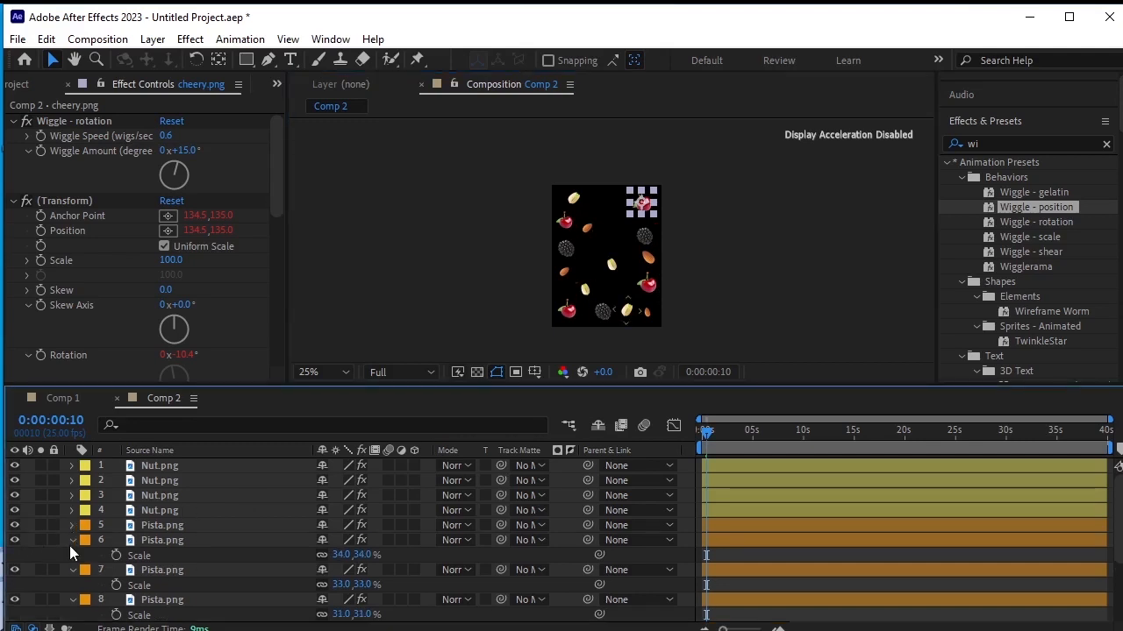
pyautogui.click(71, 540)
pyautogui.click(71, 556)
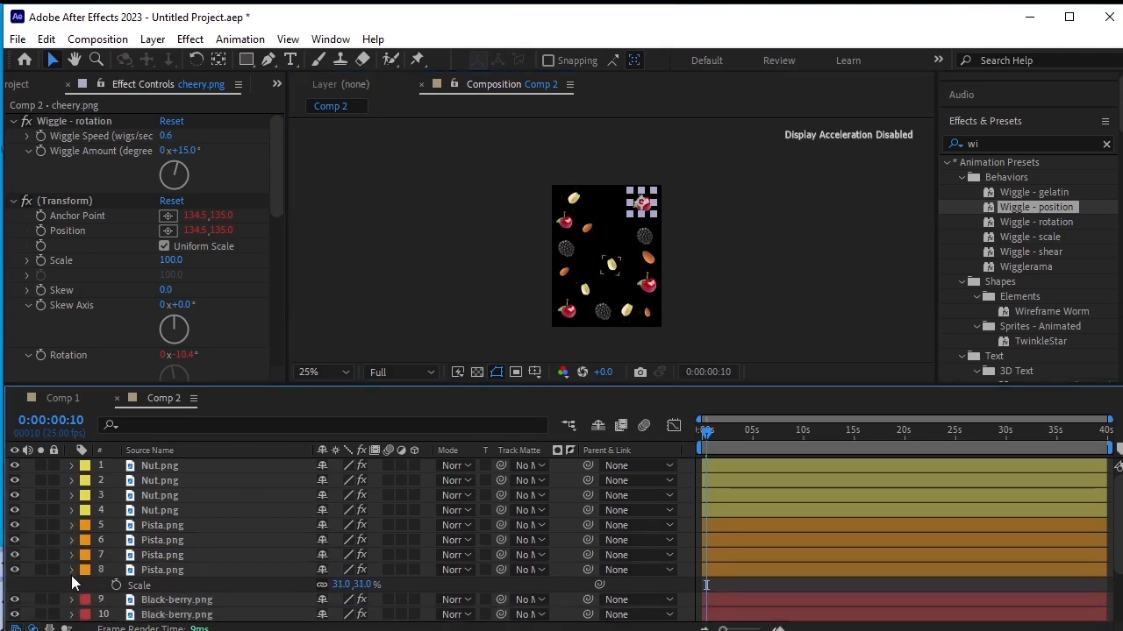
pyautogui.click(71, 570)
# Step: Select all four cheery layers and reveal their Position properties
pyautogui.scroll(-2, 292, 571)
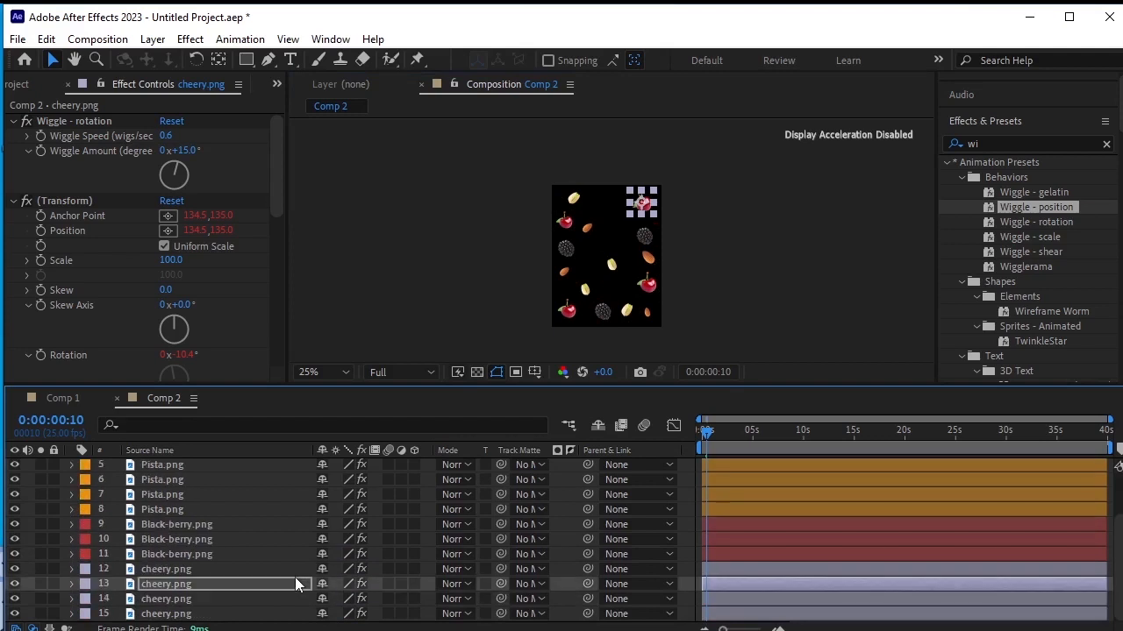
pyautogui.click(198, 569)
pyautogui.keyDown('shift'); pyautogui.click(212, 614); pyautogui.keyUp('shift')
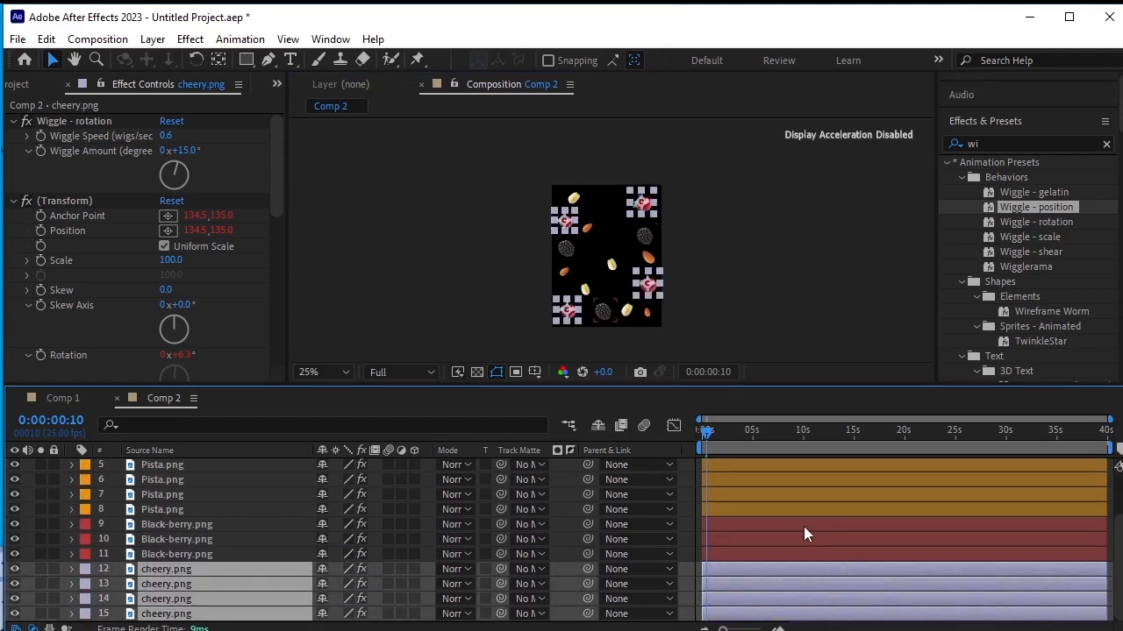
pyautogui.press('p')
# Step: Set Position keyframes for the four selected cheery layers at frame 10, with the timeline scaled to show individual frames
pyautogui.click(705, 431)
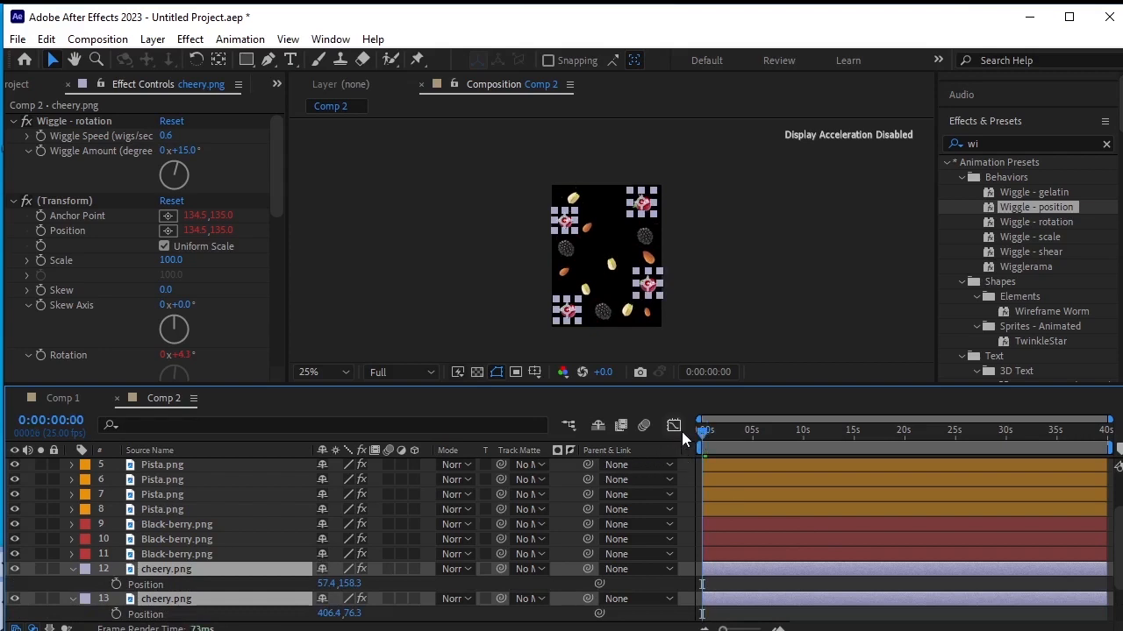
pyautogui.press('=')
pyautogui.press('=')
pyautogui.press('=')
pyautogui.press('=')
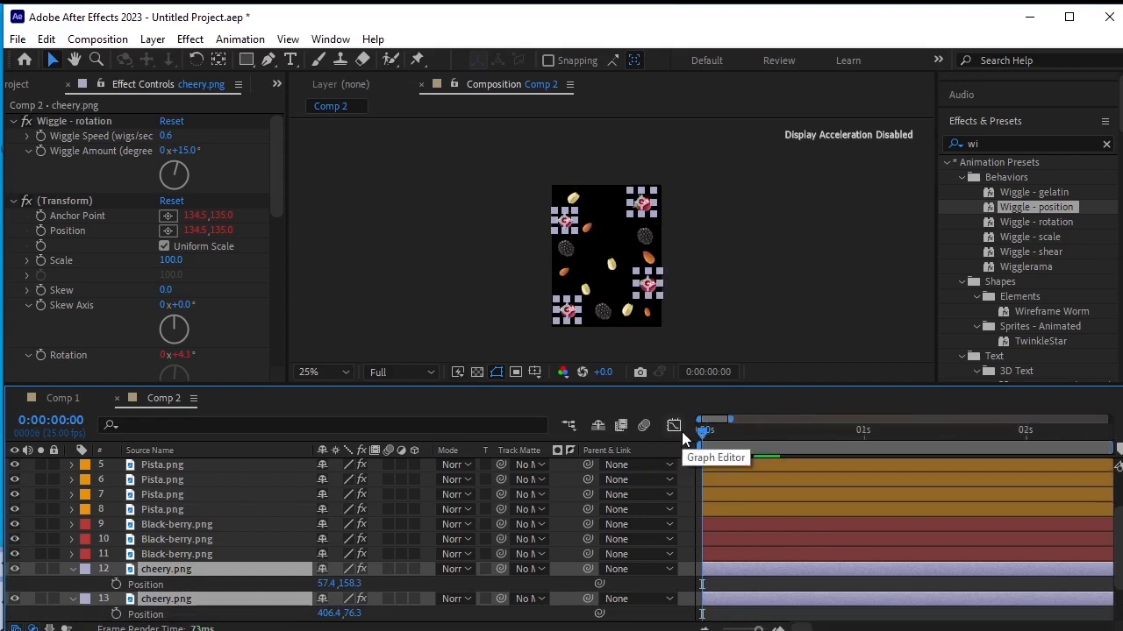
pyautogui.press('-')
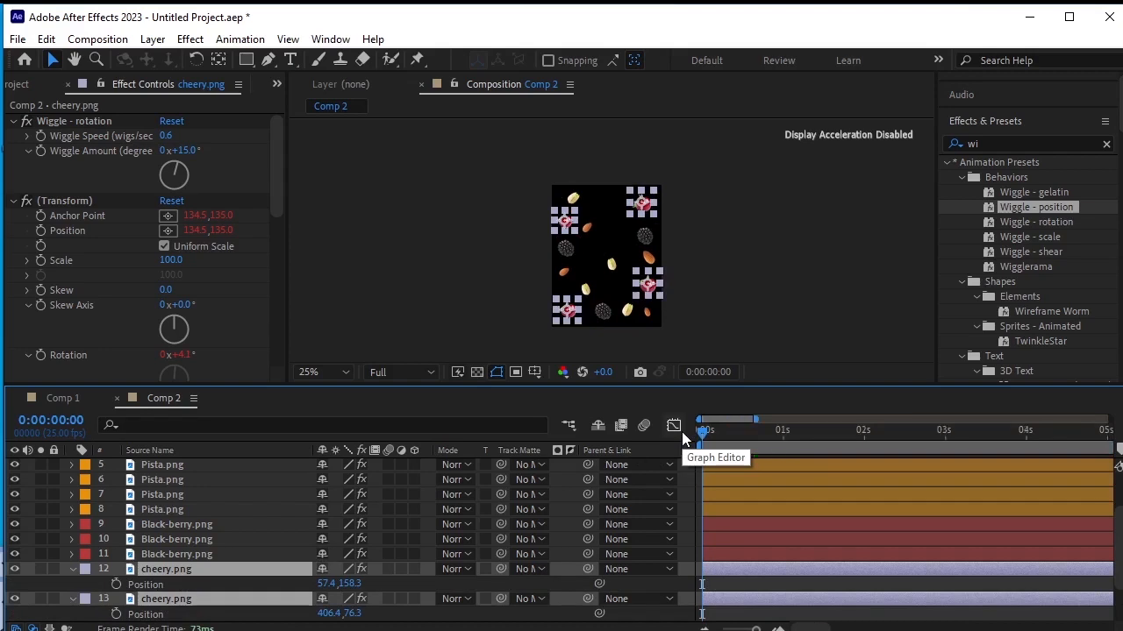
pyautogui.press('=')
pyautogui.press('=')
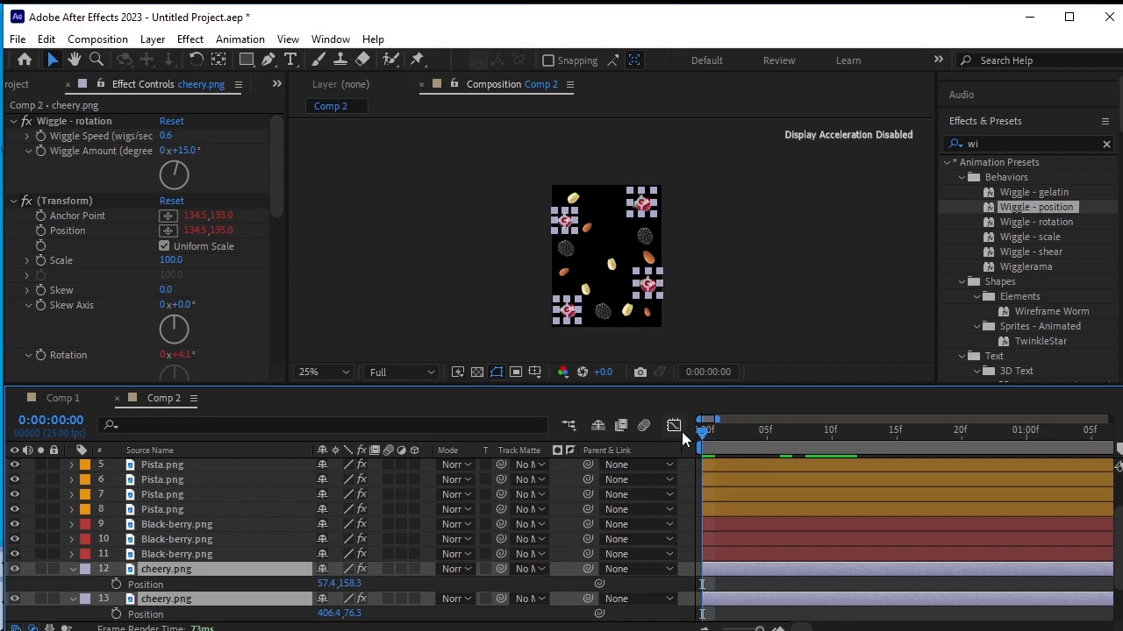
pyautogui.press('space')
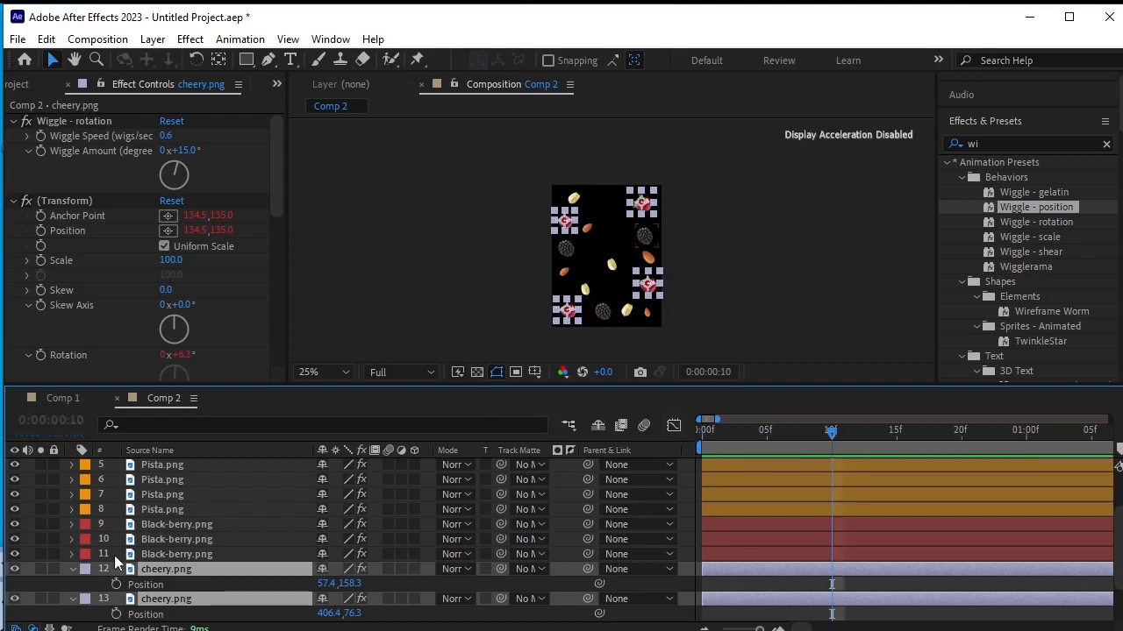
pyautogui.click(117, 585)
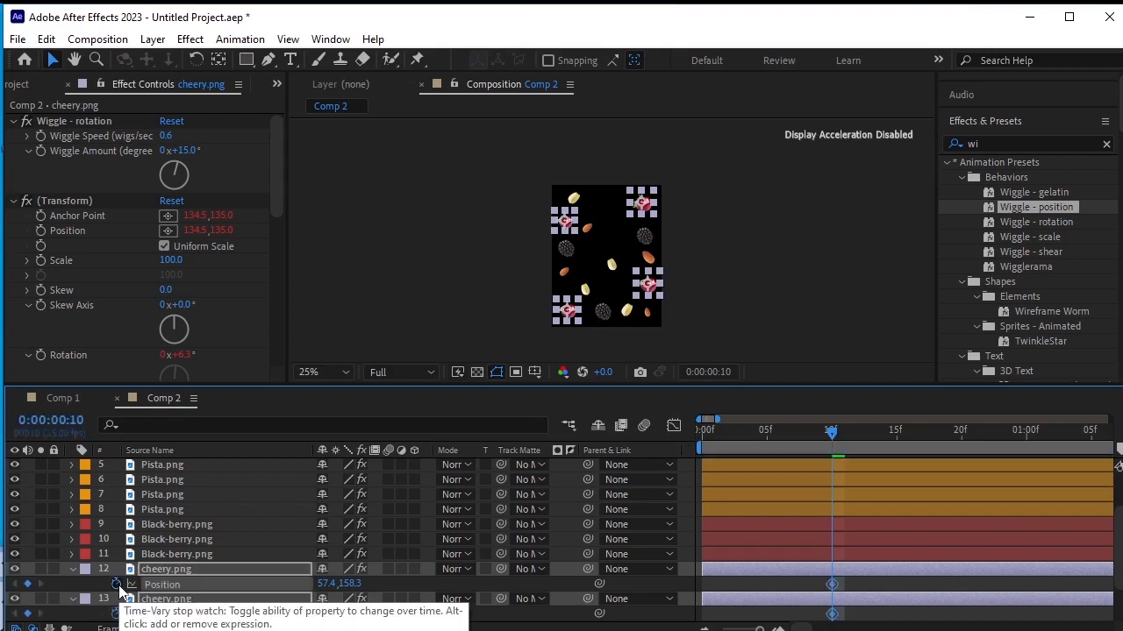
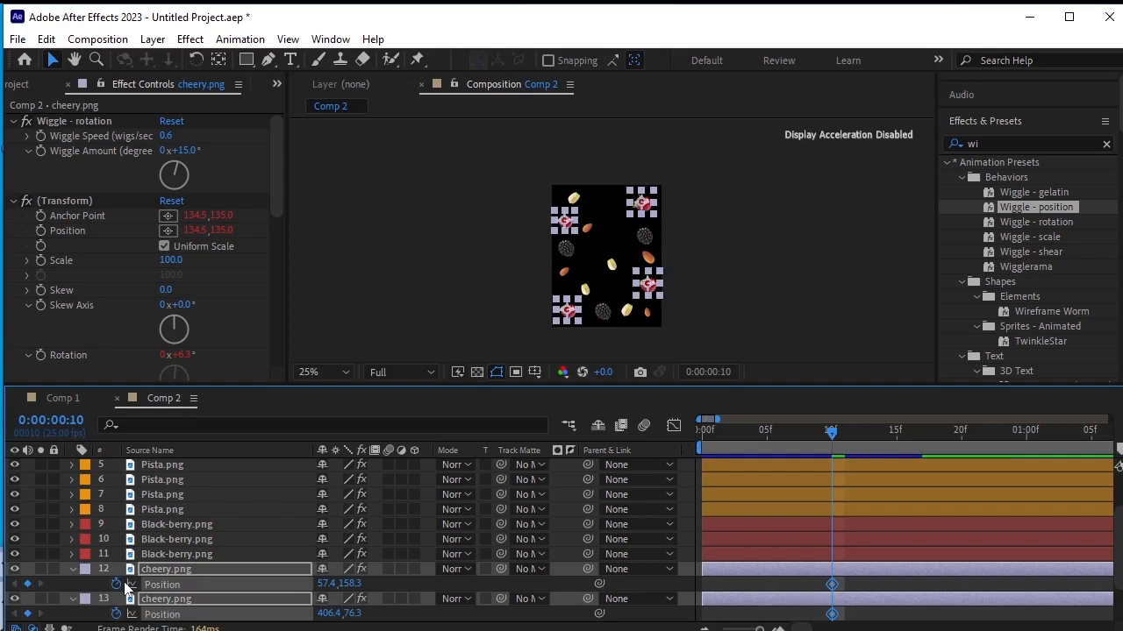
# Step: At frame 0, lower the four cherries together below the frame, bringing the first cheery layer's Y position to 760.3
pyautogui.press('Home')
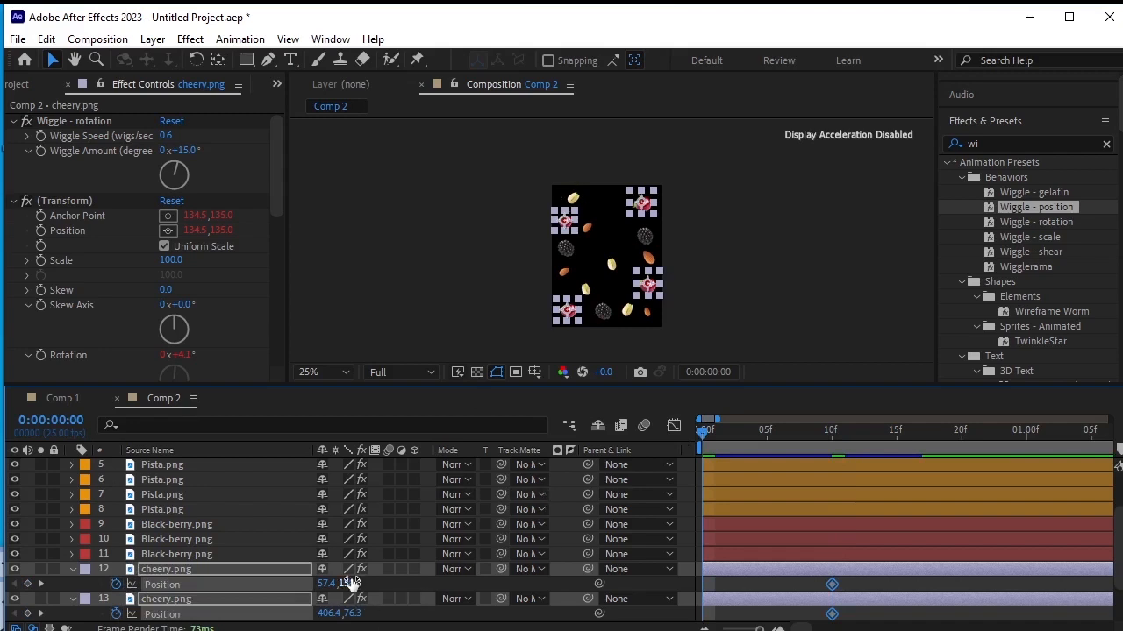
pyautogui.moveTo(351, 583); pyautogui.dragTo(937, 521)
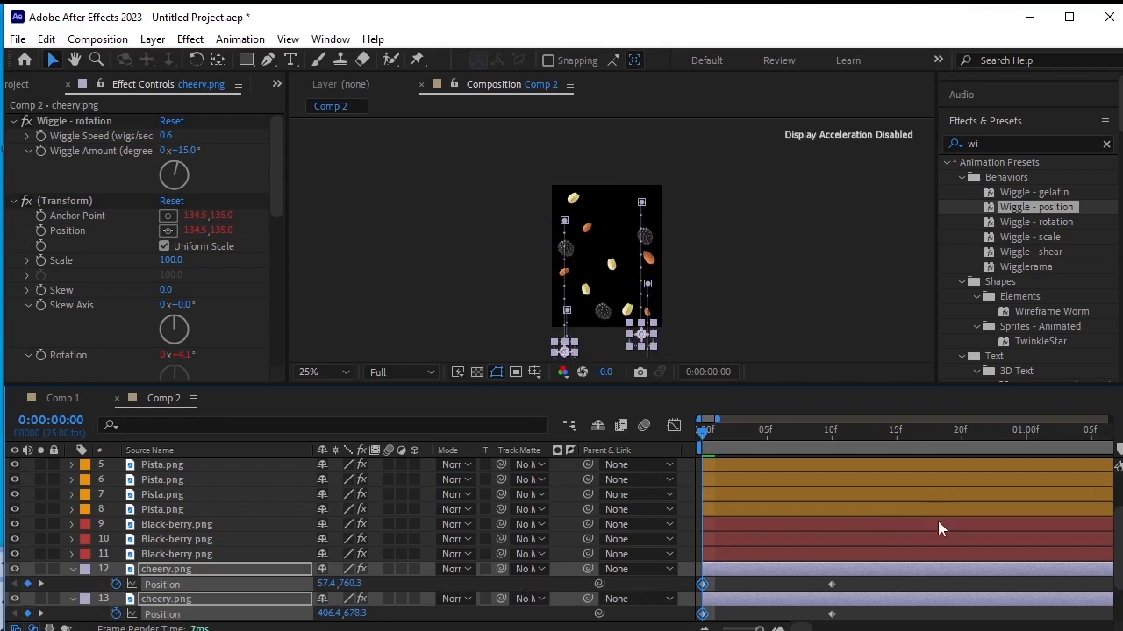
# Step: Enlarge the timeline area and apply Easy Ease to all Position keyframes of the four cheery layers
pyautogui.moveTo(813, 384); pyautogui.dragTo(806, 331)
pyautogui.moveTo(849, 531); pyautogui.dragTo(676, 625)
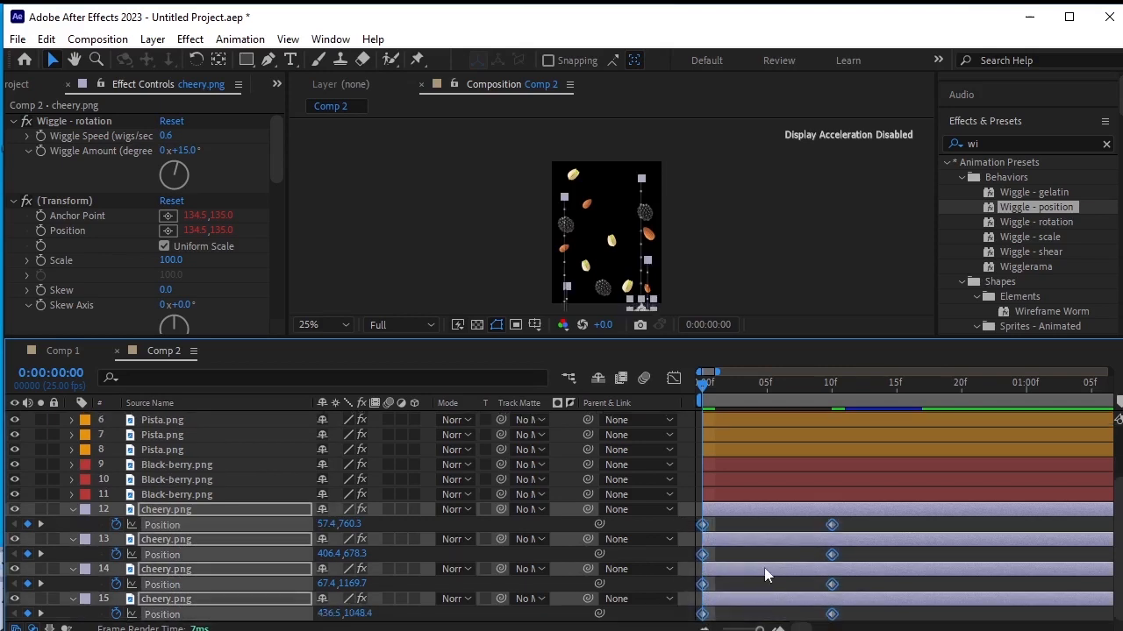
pyautogui.press('F9')
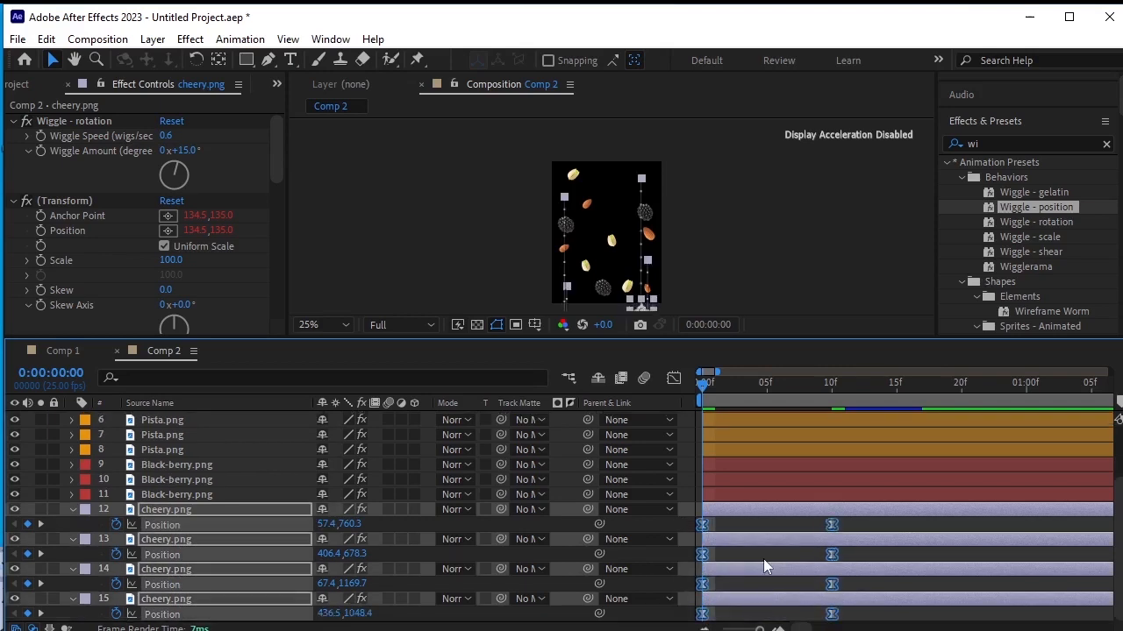
# Step: Lengthen the outgoing ease of the four cheery layers' first Position keyframes in the speed graph and collapse their properties
pyautogui.click(674, 378)
pyautogui.moveTo(685, 589); pyautogui.dragTo(891, 577)
pyautogui.click(674, 378)
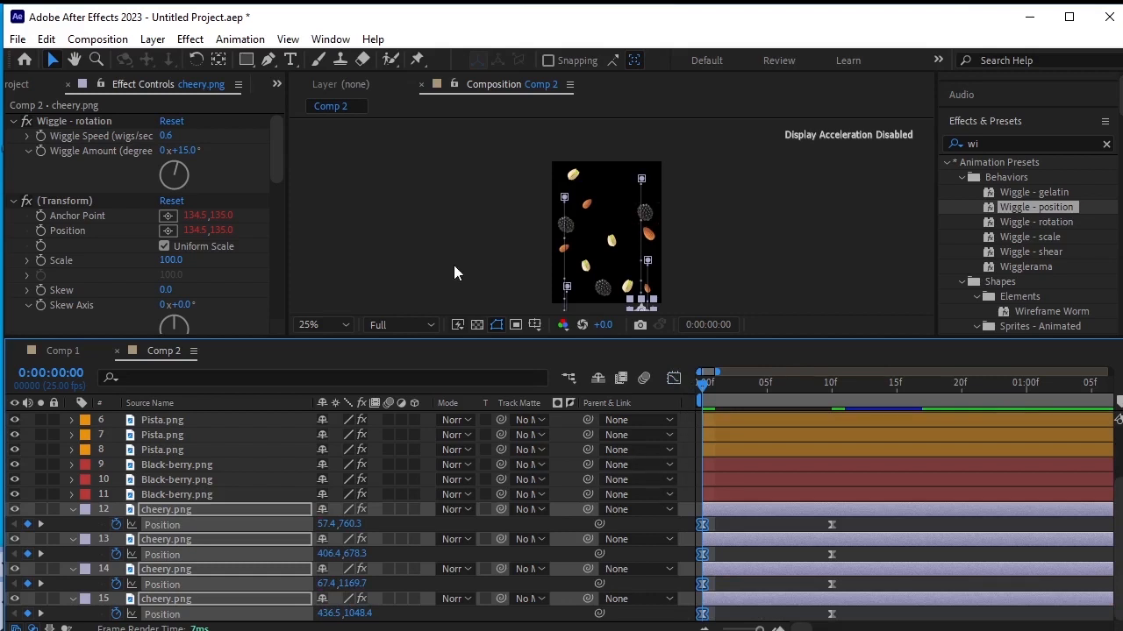
pyautogui.click(72, 513)
# Step: Trim the start of the three Black-berry layers to frame 10
pyautogui.click(197, 548)
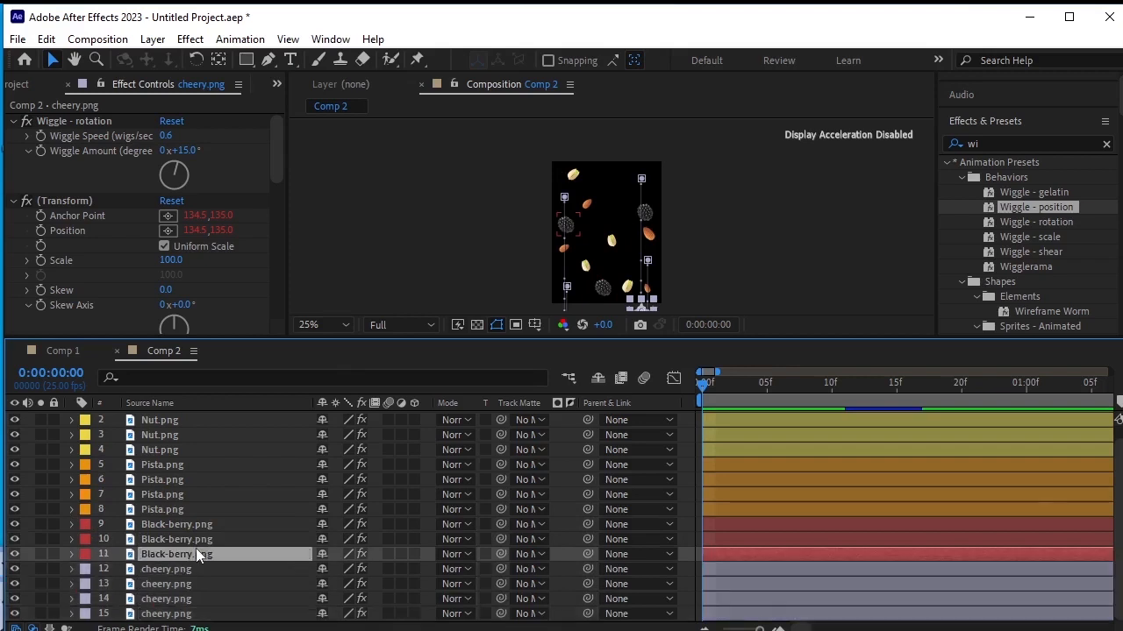
pyautogui.keyDown('shift'); pyautogui.click(213, 525); pyautogui.keyUp('shift')
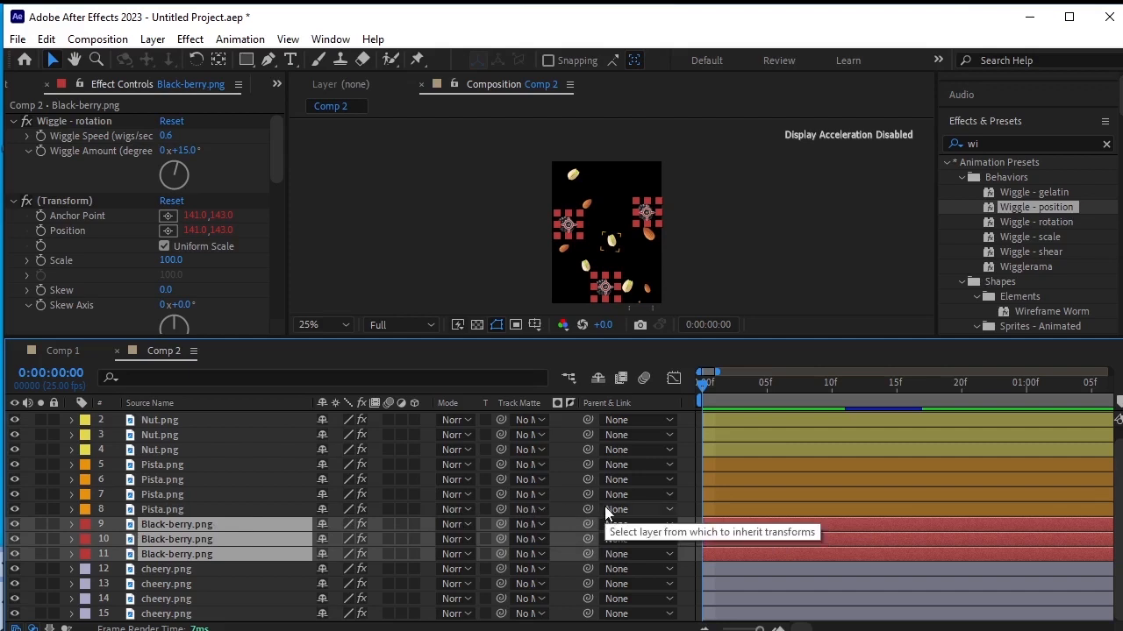
pyautogui.press('space')
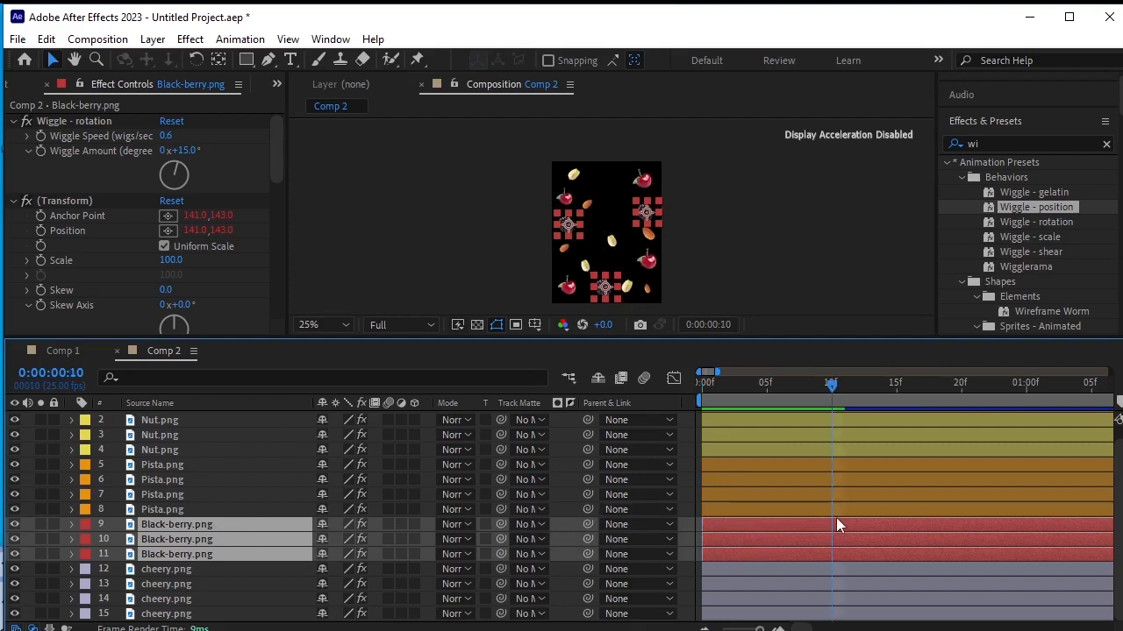
pyautogui.hotkey('alt', '[')
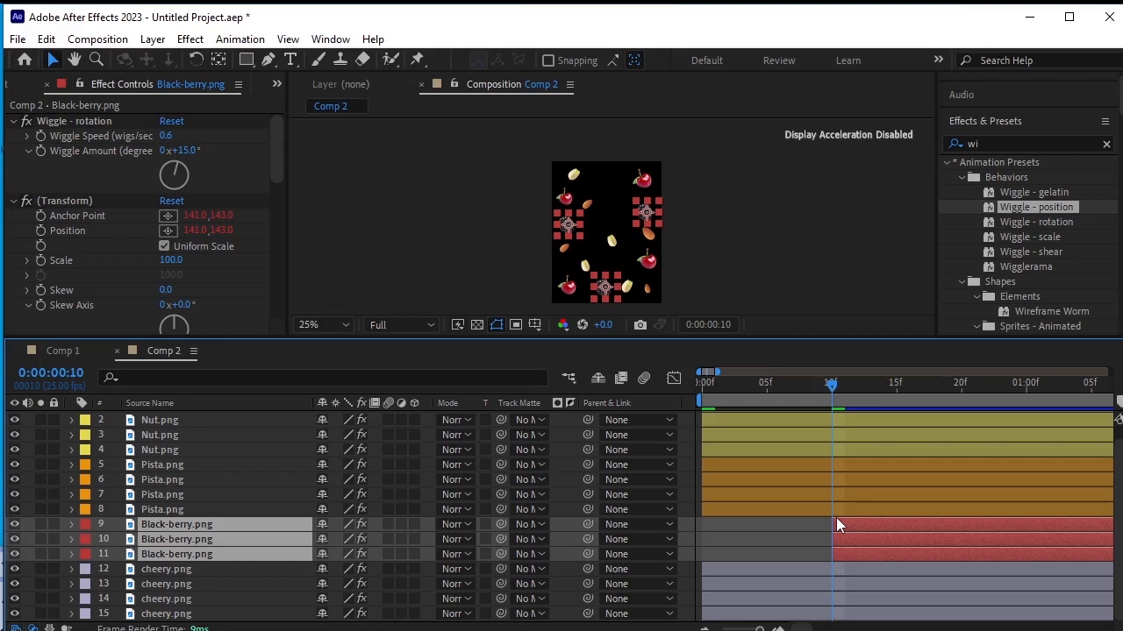
# Step: Set Position keyframes for the three Black-berry layers at frame 20
pyautogui.press('p')
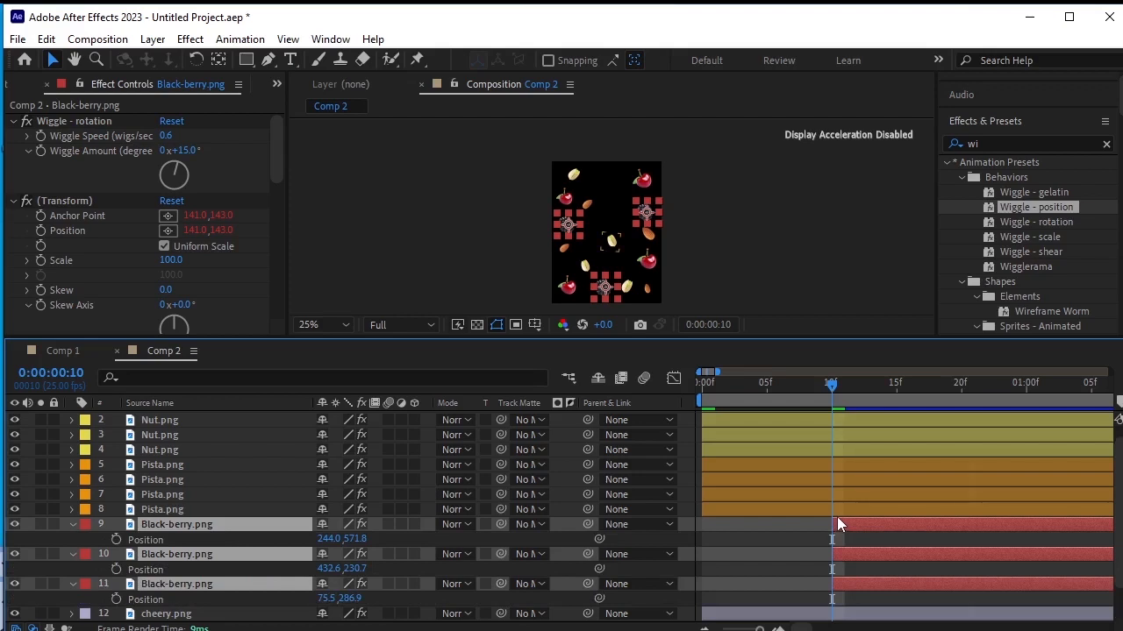
pyautogui.hotkey('shift', 'pagedown')
pyautogui.click(114, 538)
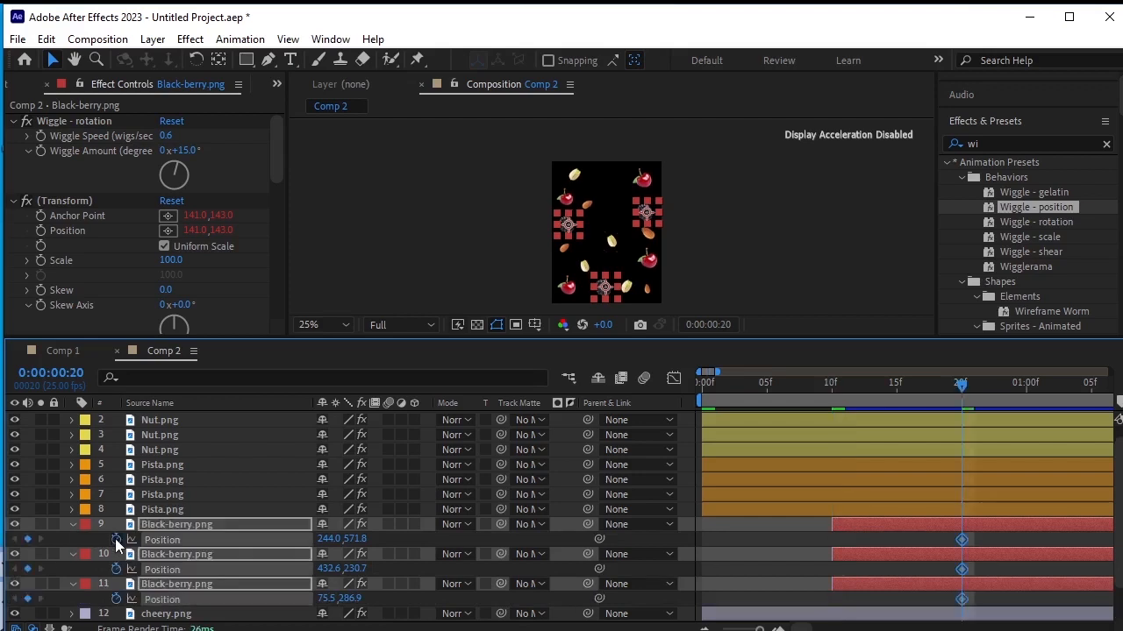
# Step: At frame 10, lower the three Black-berry layers together below the frame, bringing the first one's Y position to 1035.8, and collapse their properties
pyautogui.hotkey('shift', 'pageup')
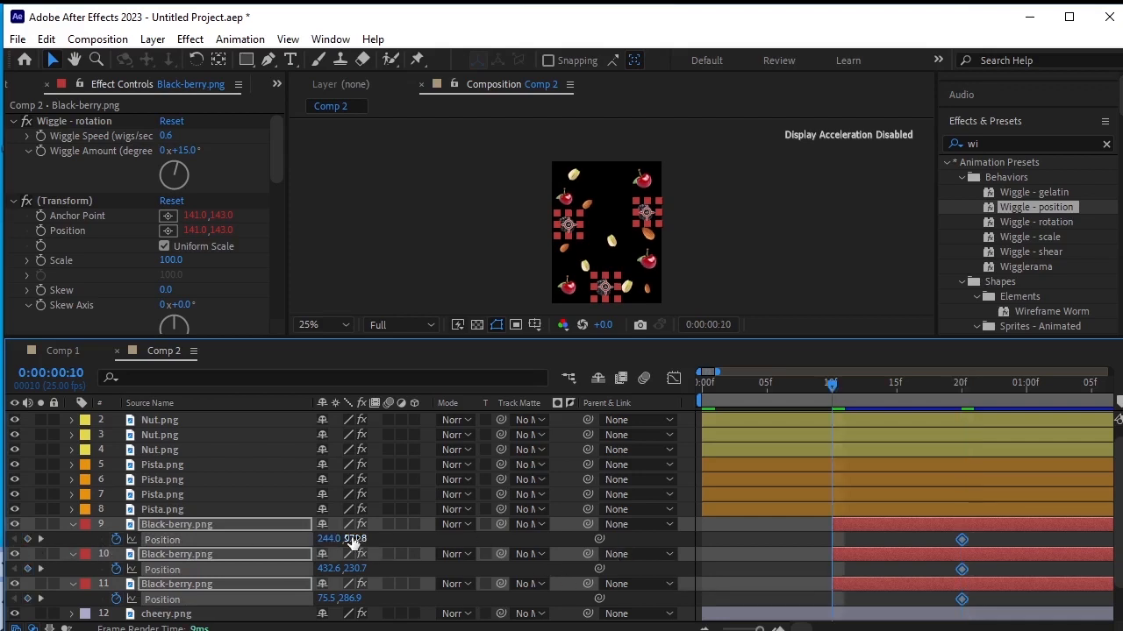
pyautogui.moveTo(351, 543); pyautogui.dragTo(791, 505)
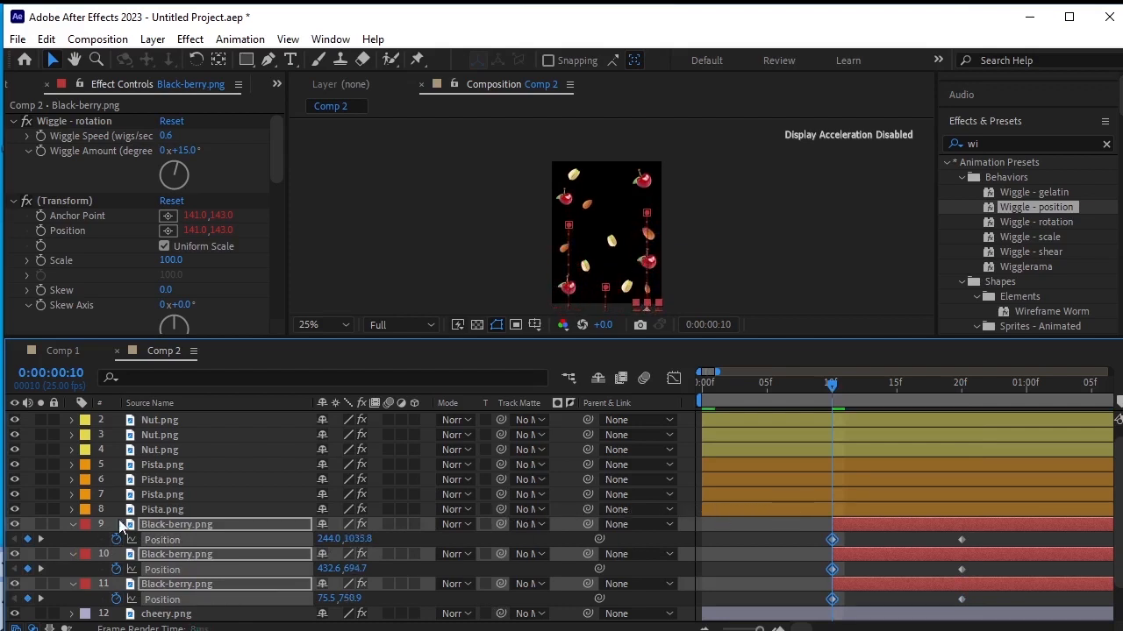
pyautogui.click(72, 526)
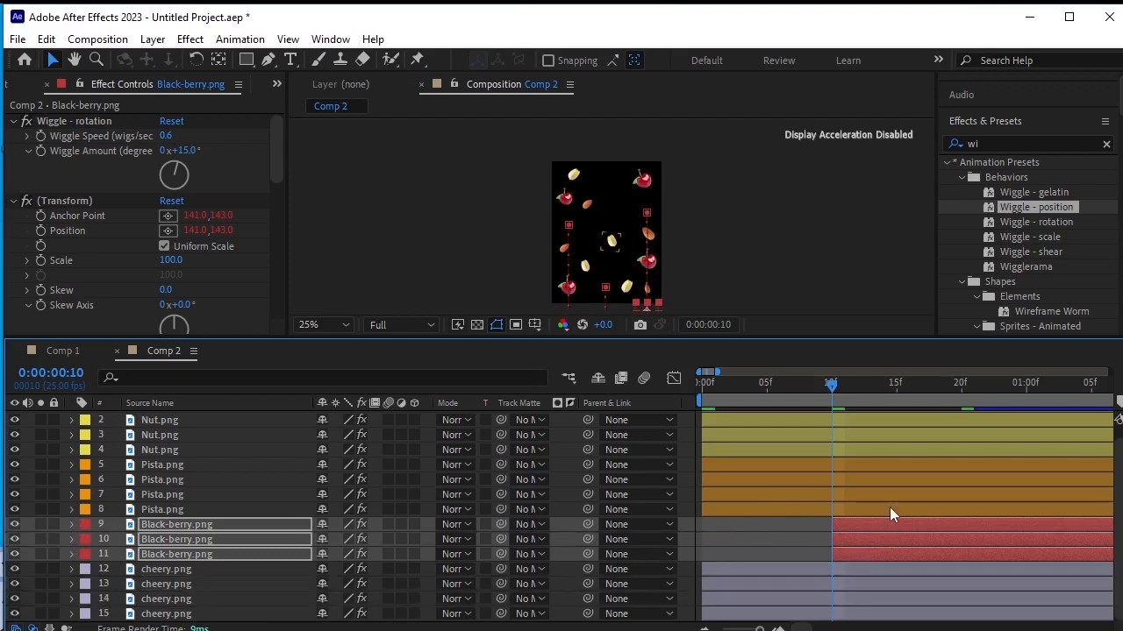
# Step: Trim the start of the four Pista layers to frame 20
pyautogui.hotkey('shift', 'pagedown')
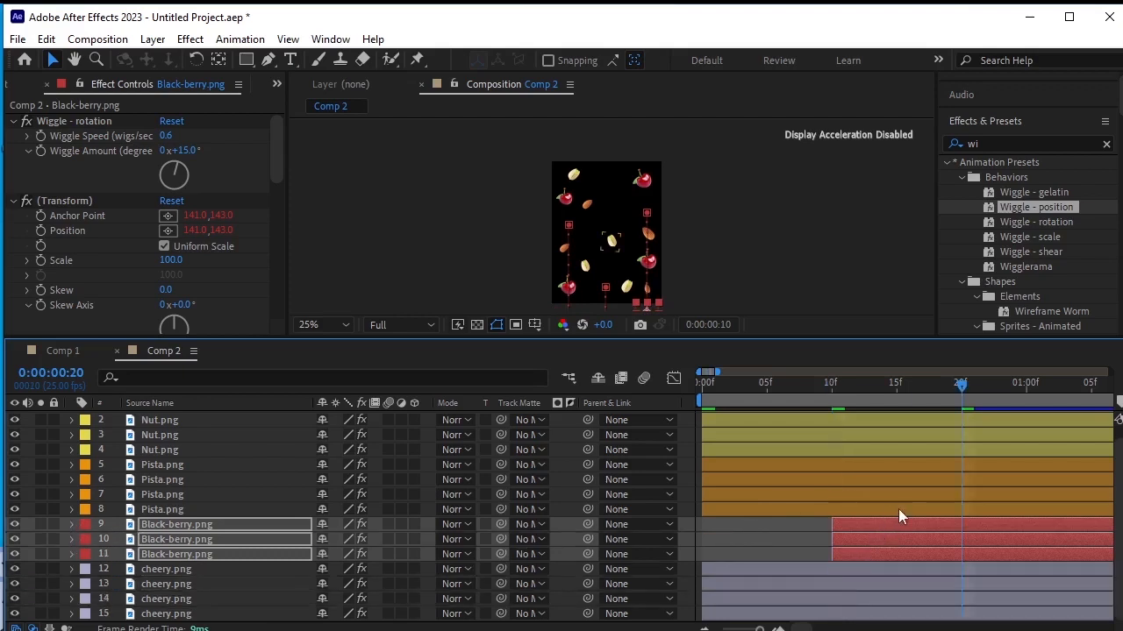
pyautogui.click(951, 468)
pyautogui.keyDown('shift'); pyautogui.click(951, 511); pyautogui.keyUp('shift')
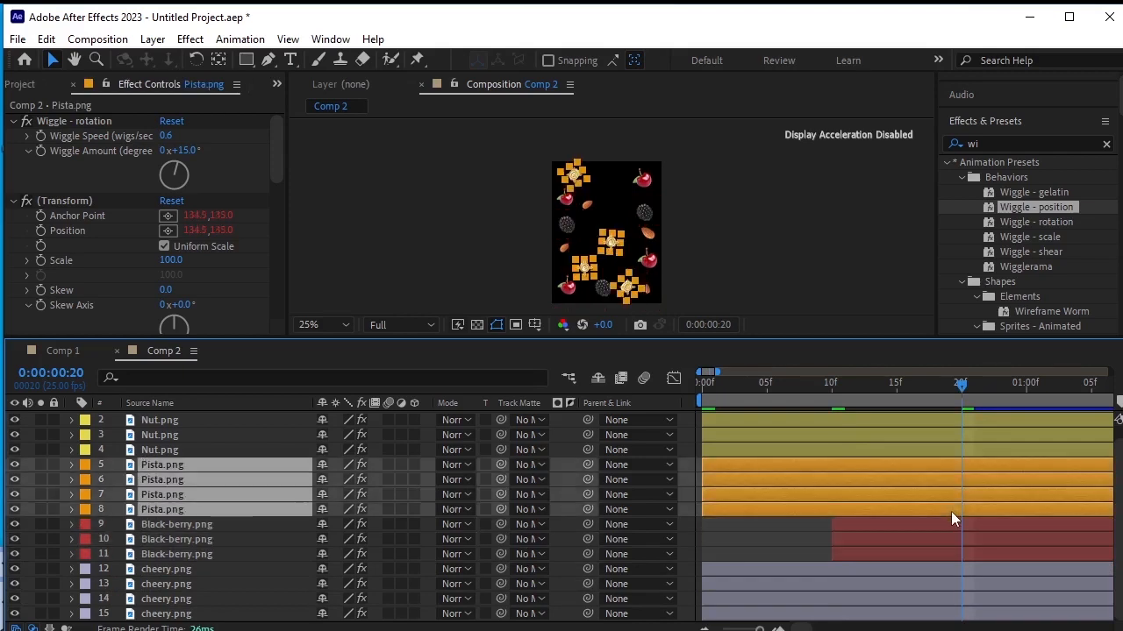
pyautogui.hotkey('alt', '[')
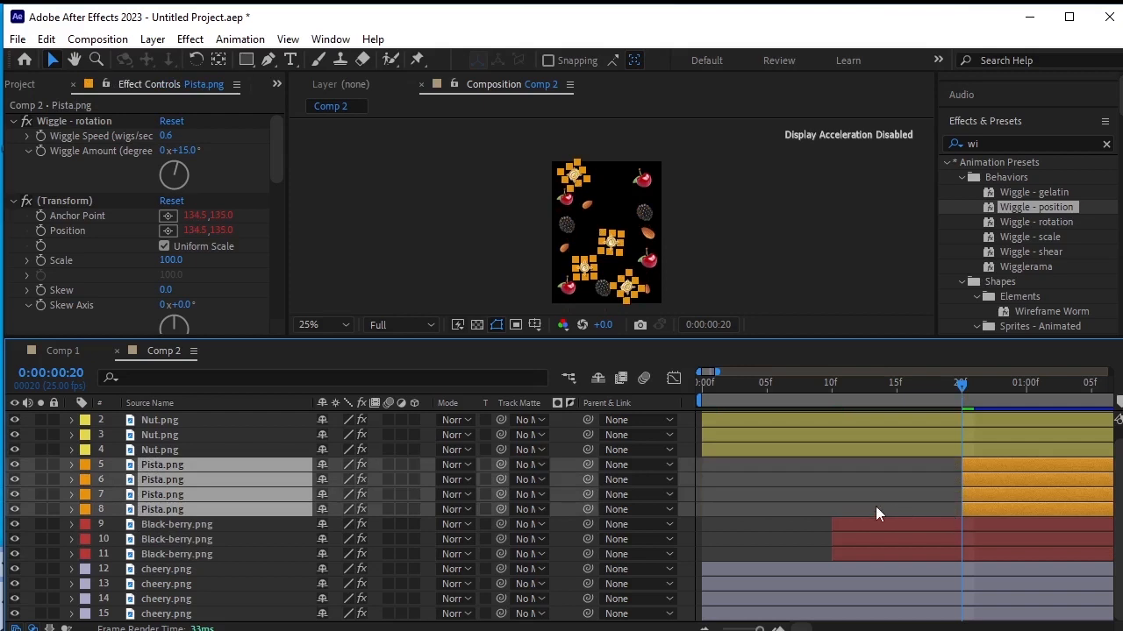
# Step: Keyframe the four Pista layers' Position at 0:00:01:05, and lower them together at frame 20, bringing the first one's Y position to 1131
pyautogui.press('p')
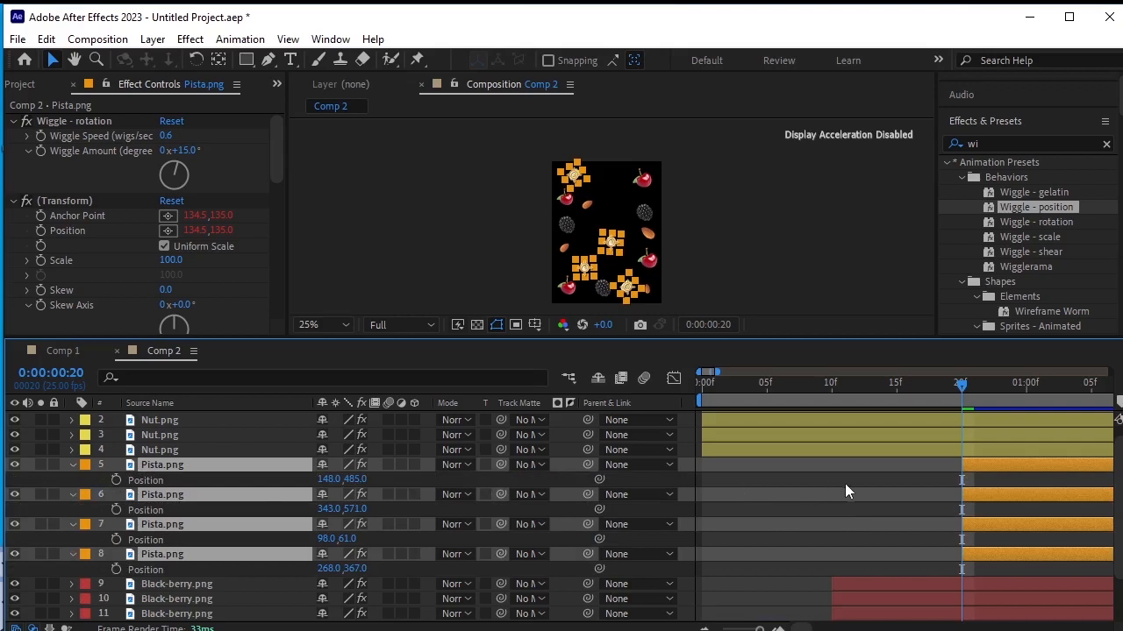
pyautogui.hotkey('shift', 'pagedown')
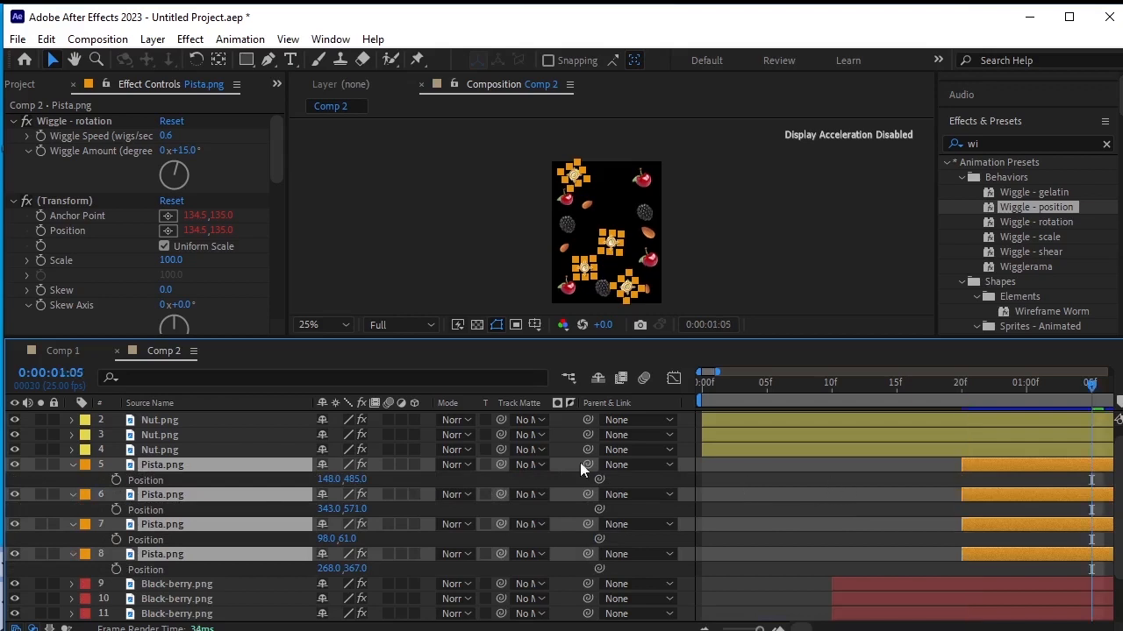
pyautogui.click(117, 480)
pyautogui.hotkey('shift', 'pageup')
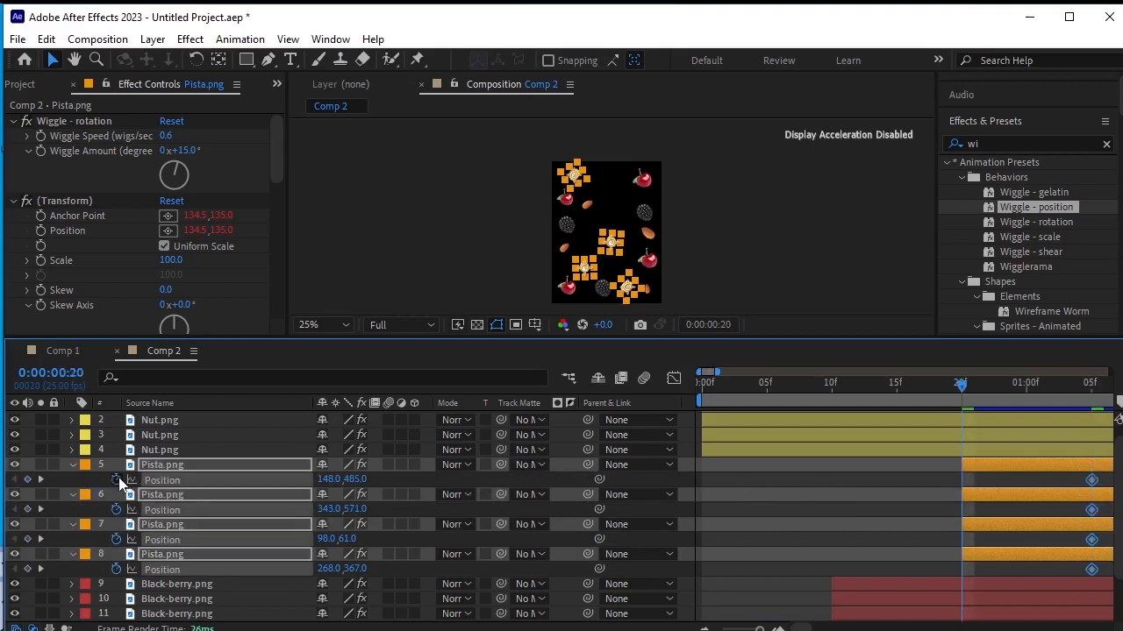
pyautogui.moveTo(348, 478); pyautogui.dragTo(950, 440)
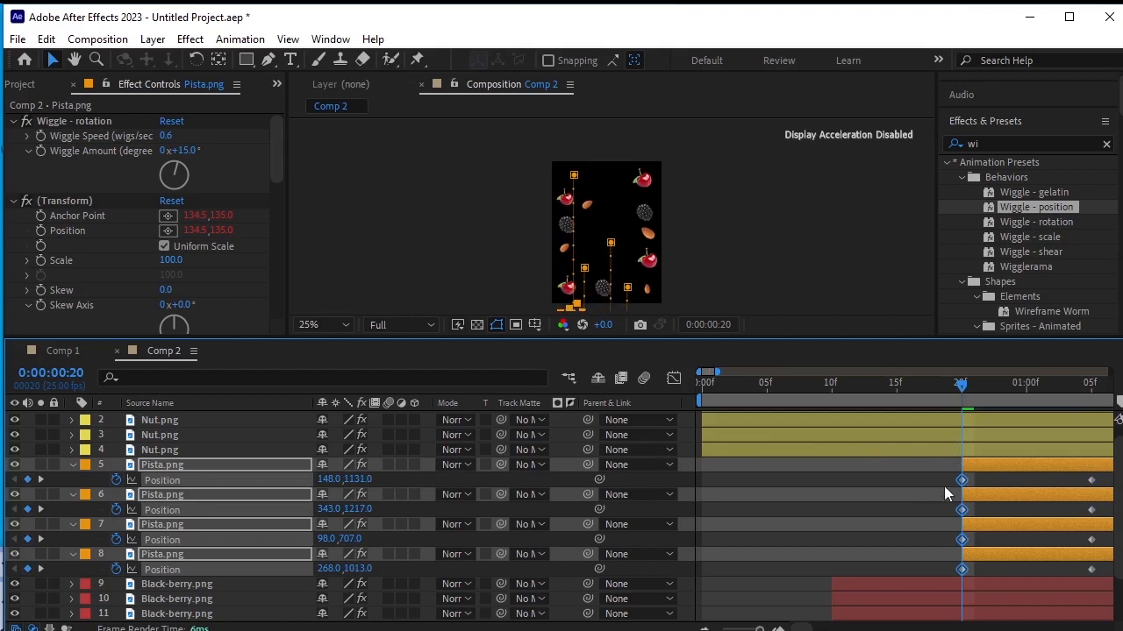
# Step: Apply Easy Ease to the four Pista layers' Position keyframes and raise the first keyframes' outgoing influence to 100% in the speed graph
pyautogui.moveTo(1107, 476); pyautogui.dragTo(953, 582)
pyautogui.press('F9')
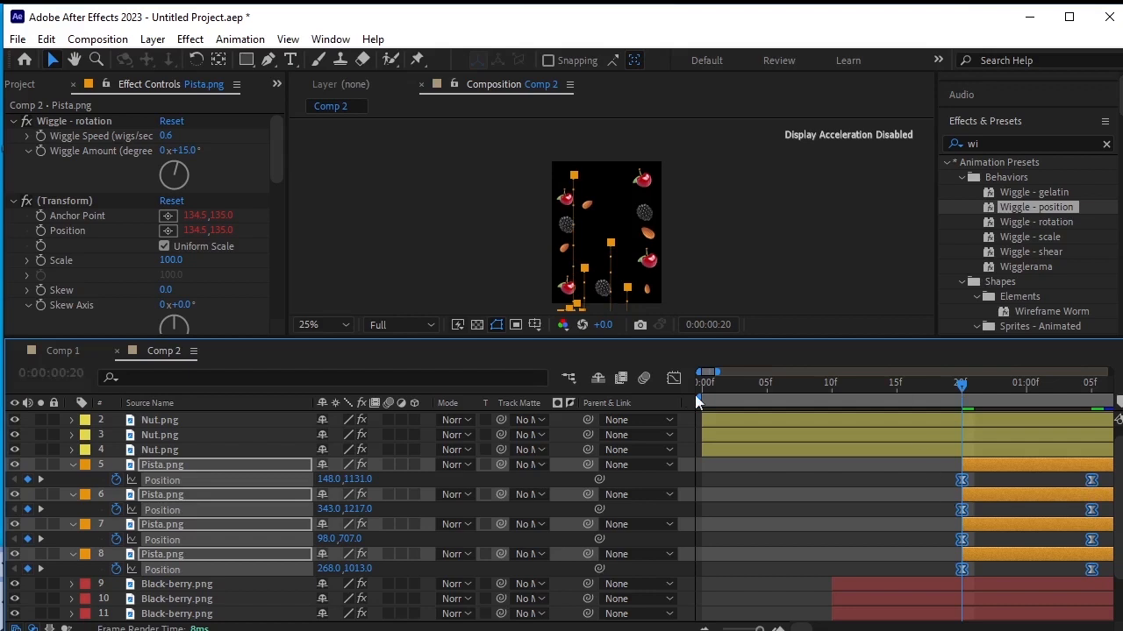
pyautogui.click(674, 379)
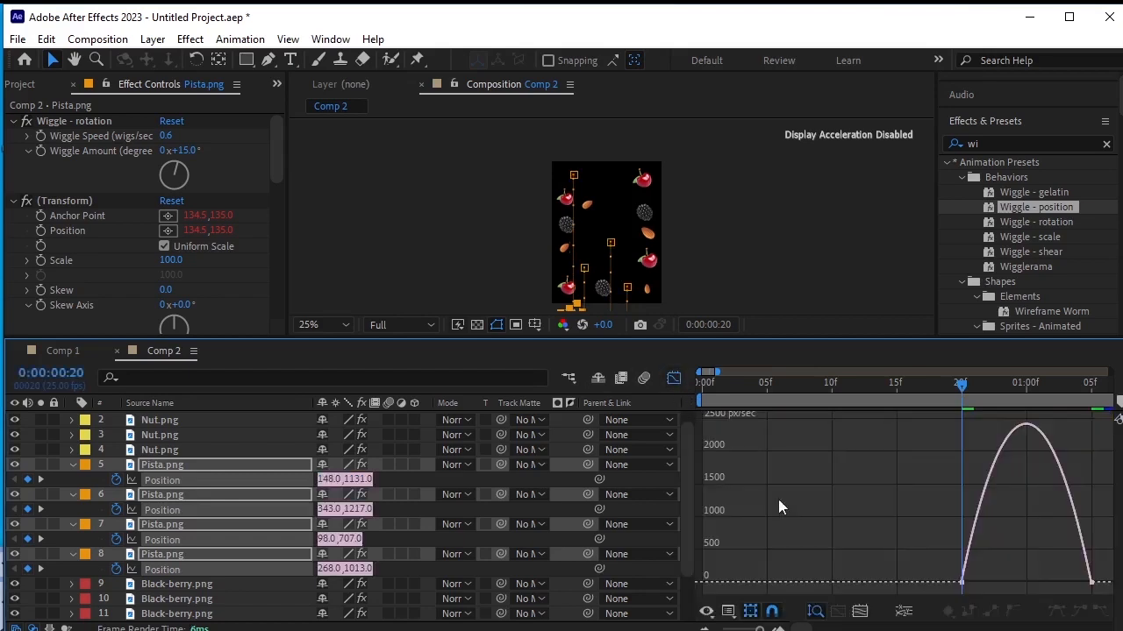
pyautogui.click(961, 582)
pyautogui.moveTo(985, 580); pyautogui.dragTo(1048, 586)
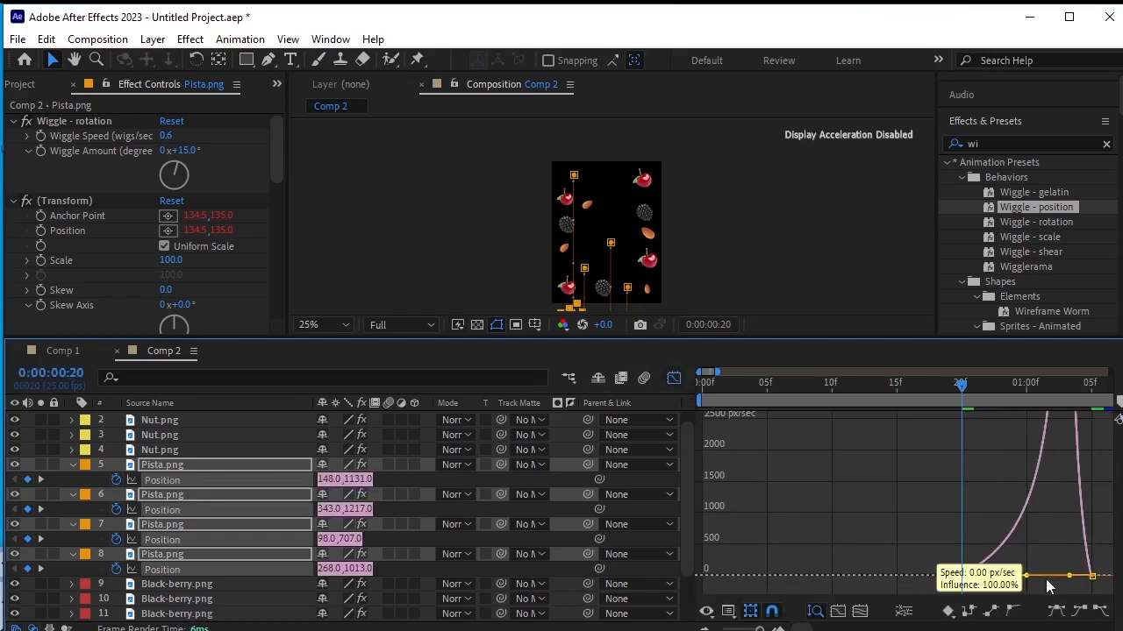
pyautogui.click(674, 378)
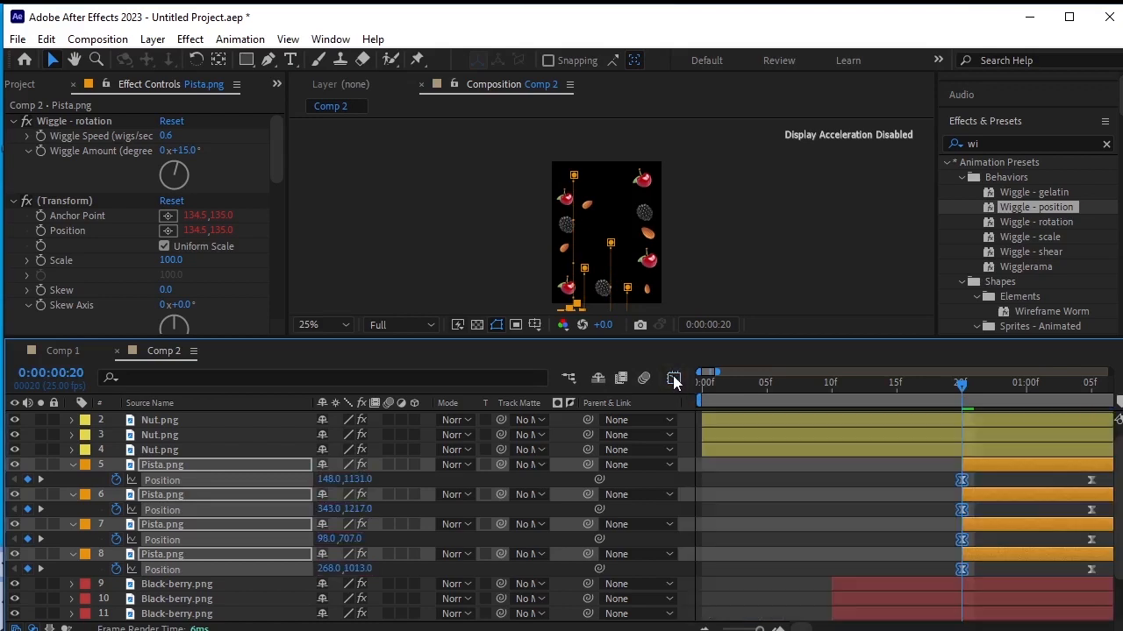
pyautogui.click(73, 465)
# Step: Apply Easy Ease to all Position keyframes of the three Black-berry layers
pyautogui.click(224, 526)
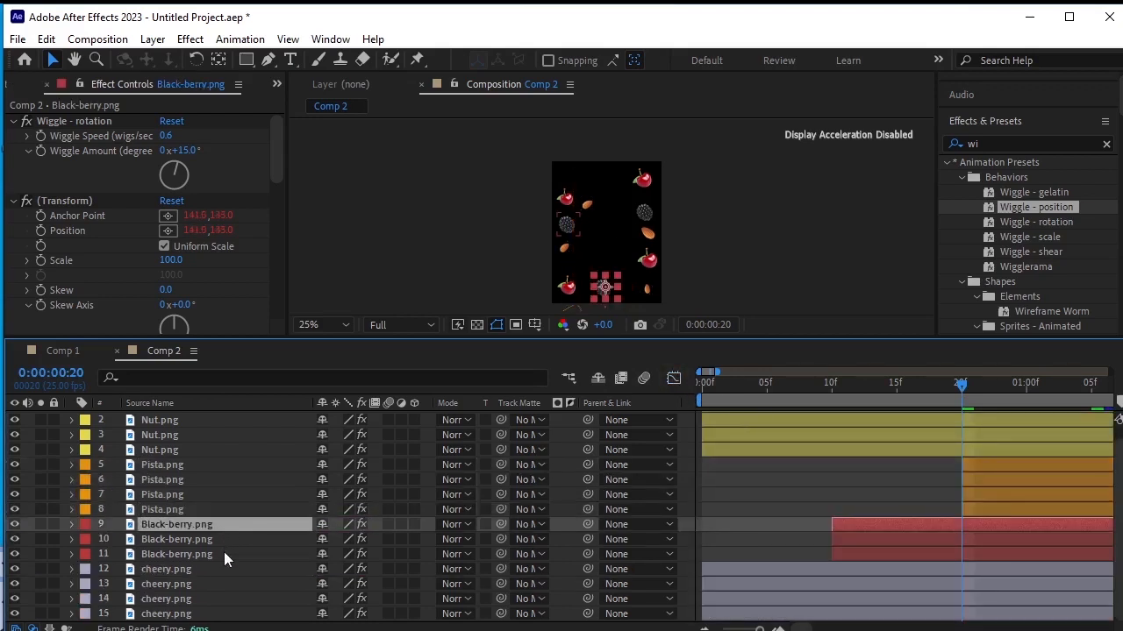
pyautogui.keyDown('shift'); pyautogui.click(224, 554); pyautogui.keyUp('shift')
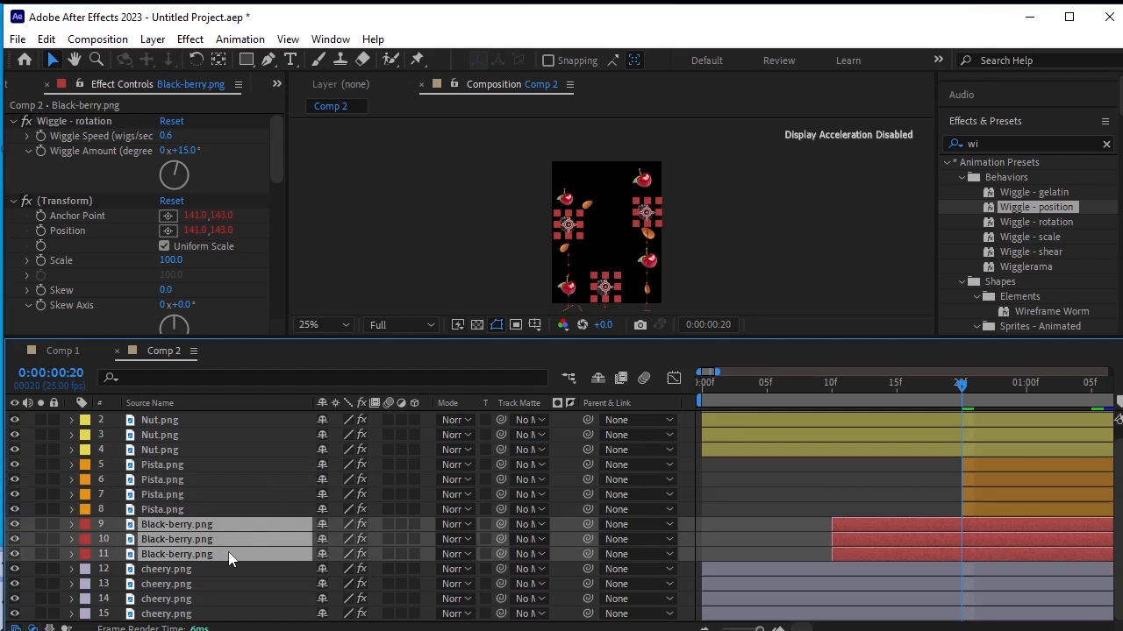
pyautogui.press('p')
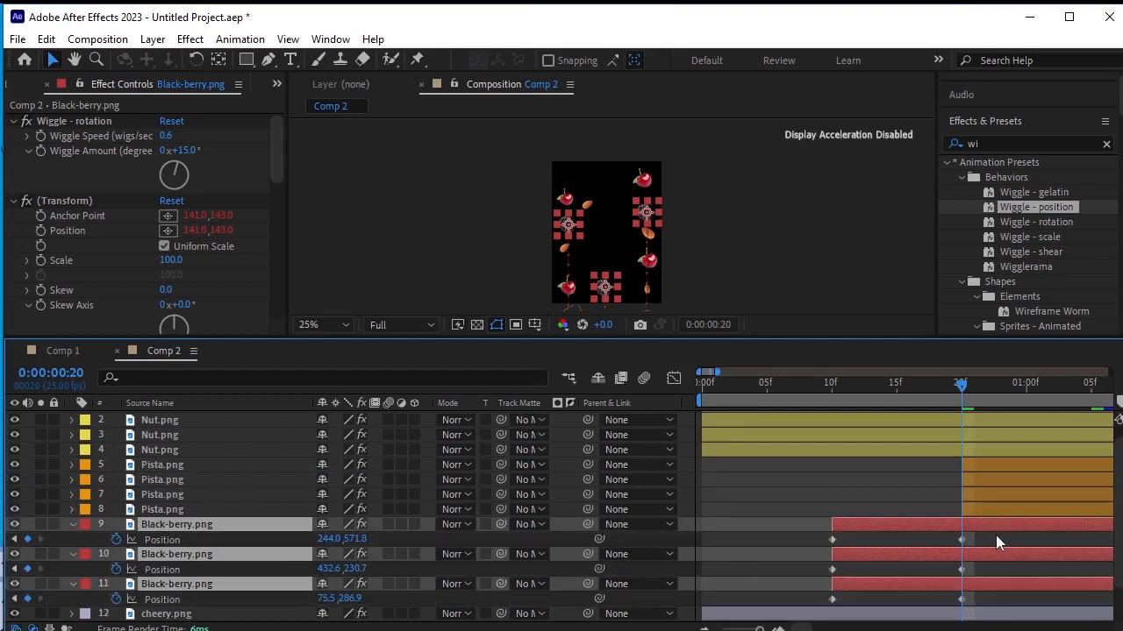
pyautogui.moveTo(995, 535); pyautogui.dragTo(820, 603)
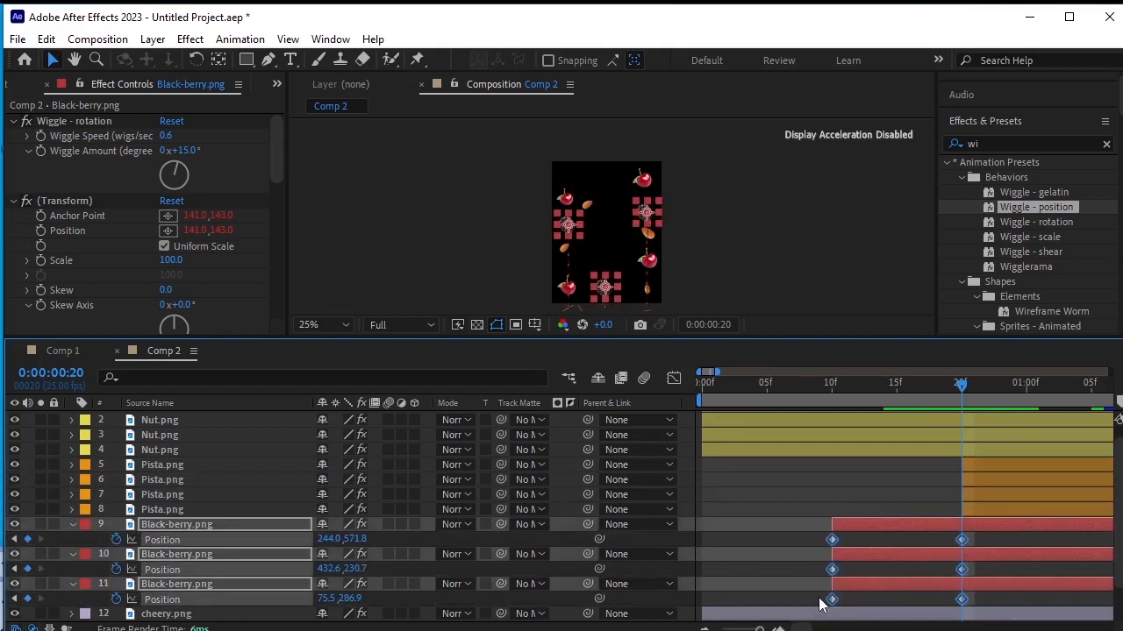
# Step: Lengthen the outgoing ease of the Black-berry layers' frame 10 Position keyframes in the speed graph so the speed peaks late, and collapse their properties
pyautogui.click(673, 378)
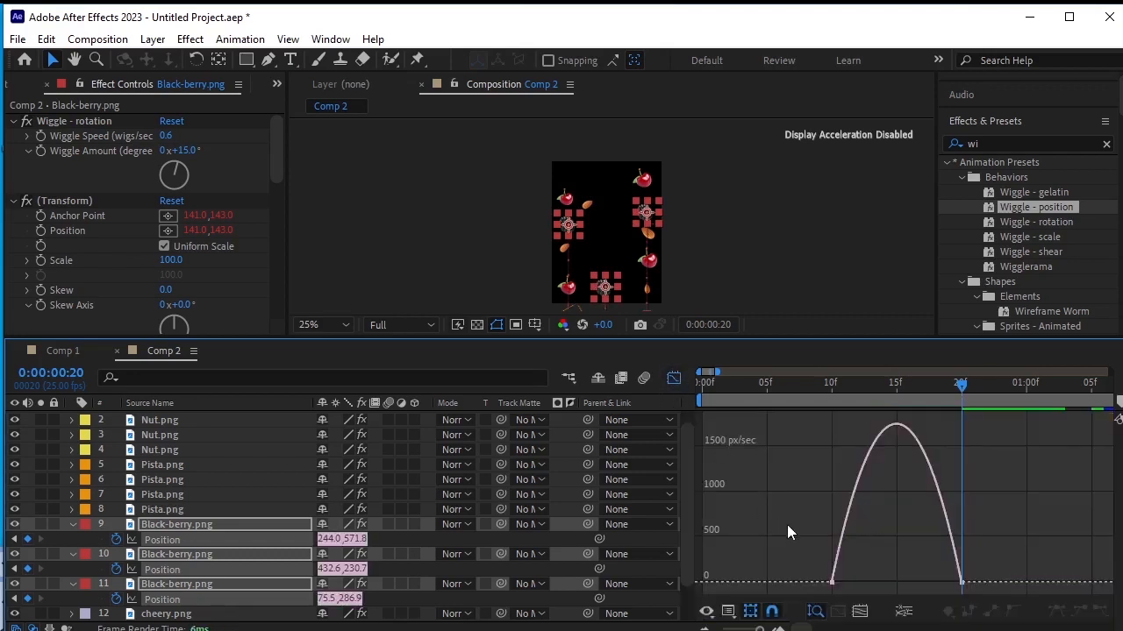
pyautogui.moveTo(822, 549); pyautogui.dragTo(954, 581)
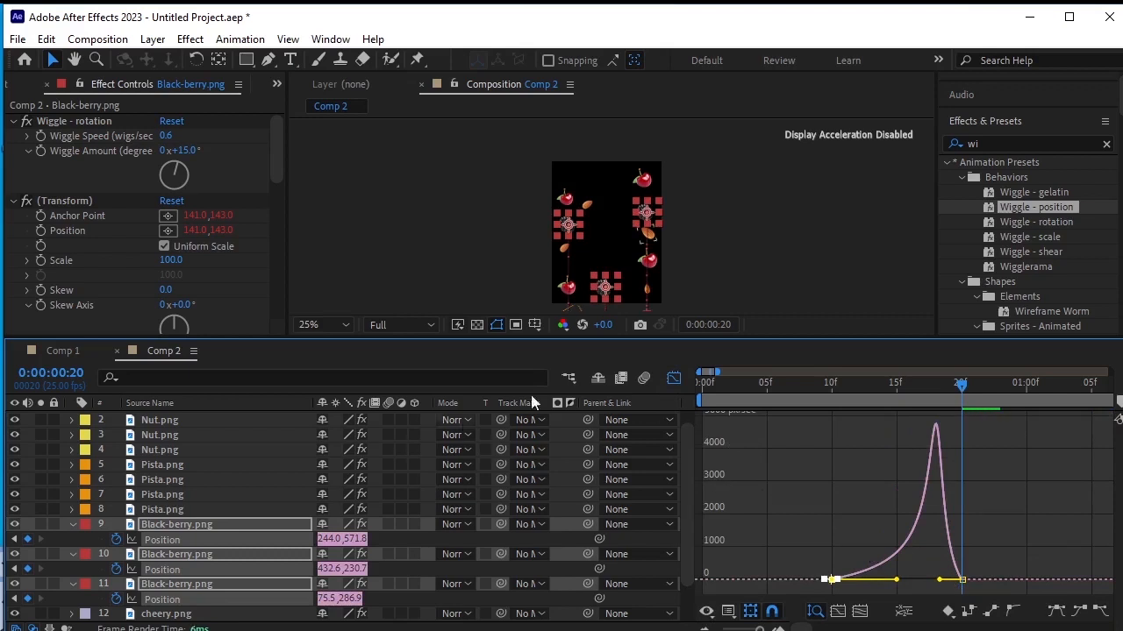
pyautogui.click(675, 380)
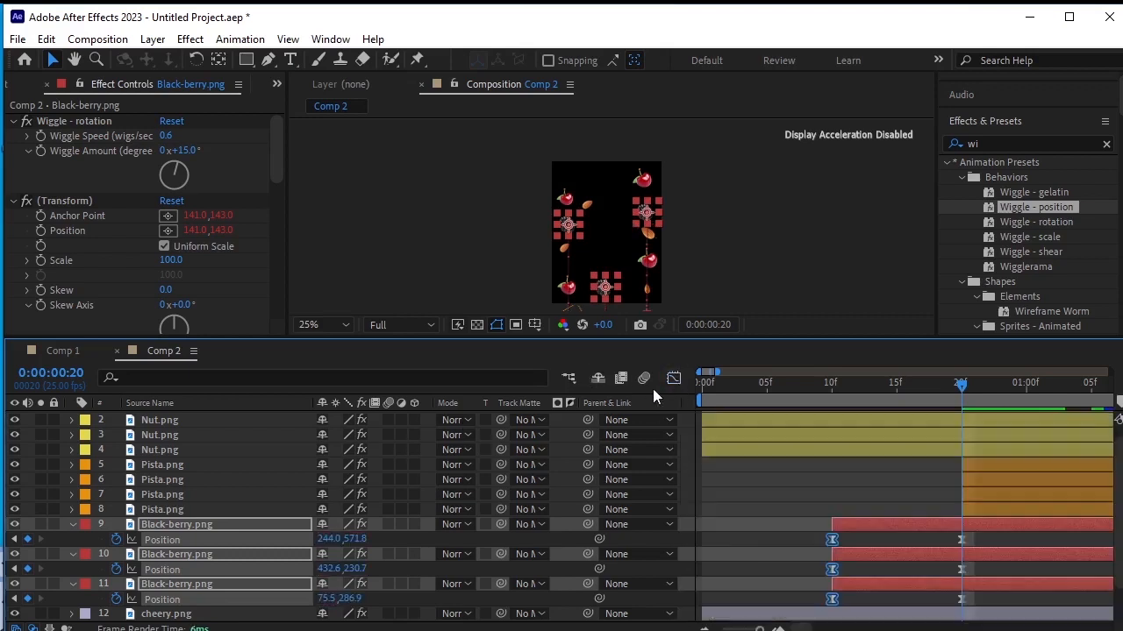
pyautogui.click(74, 525)
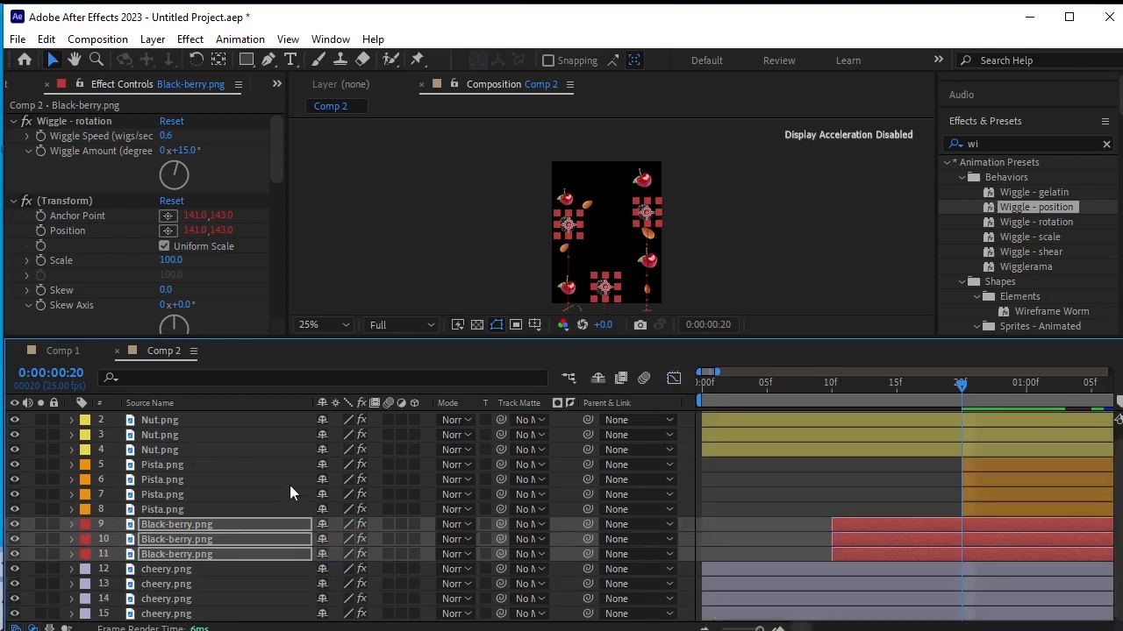
# Step: Select the Nut.png layer directly above the Pista layers
pyautogui.click(978, 441)
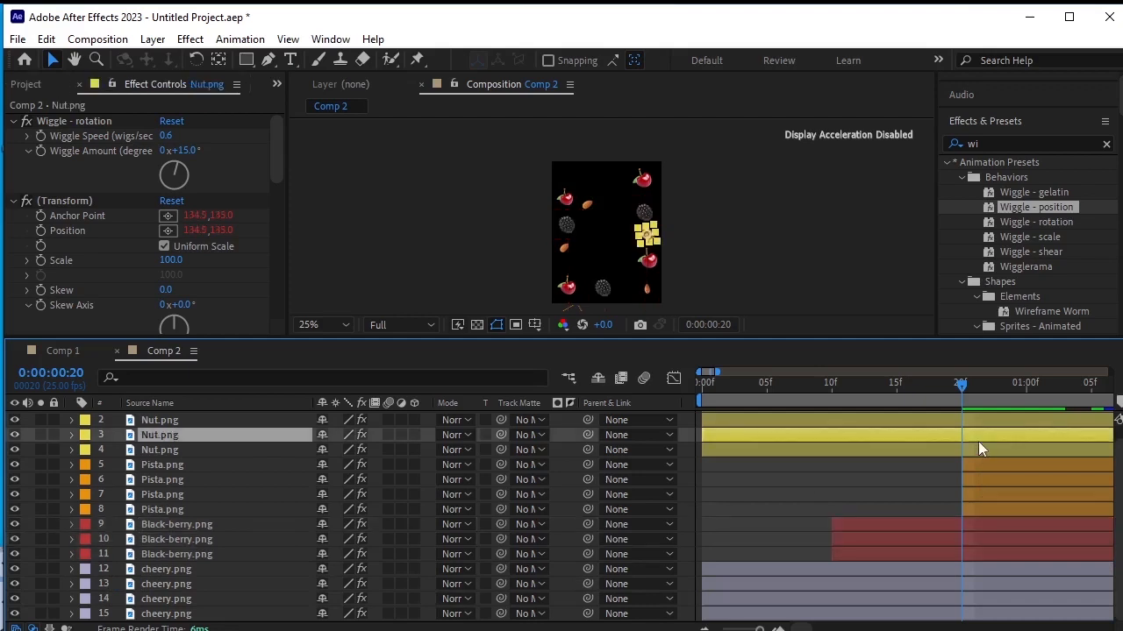
pyautogui.click(975, 450)
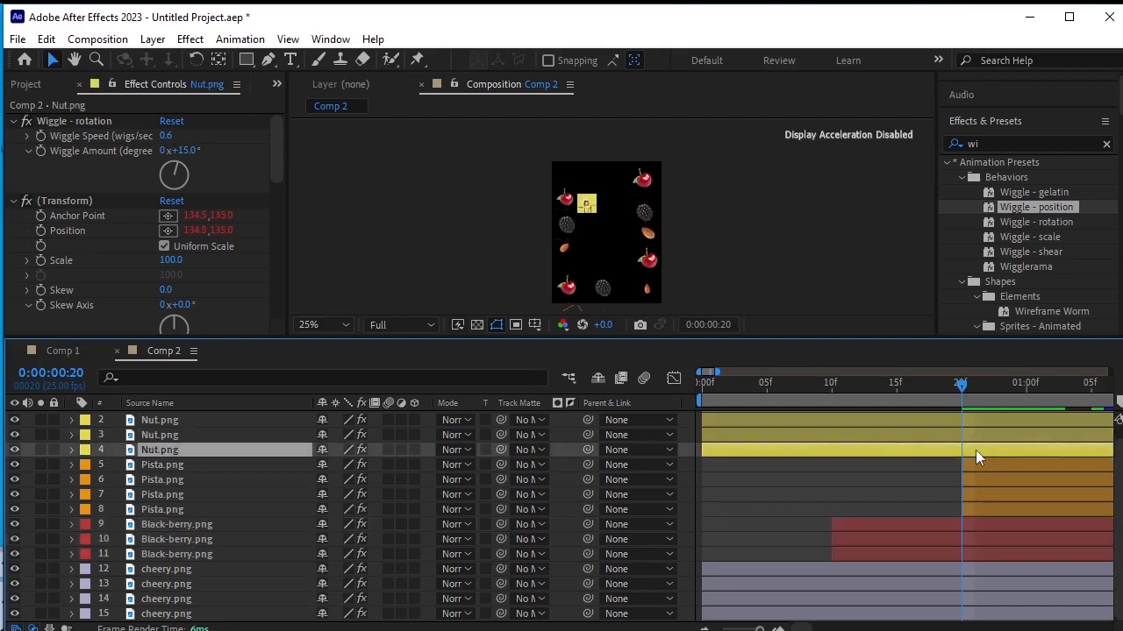
# Step: Trim the start of all four Nut.png layers in Comp 2 to 0:00:01:05
pyautogui.press('space')
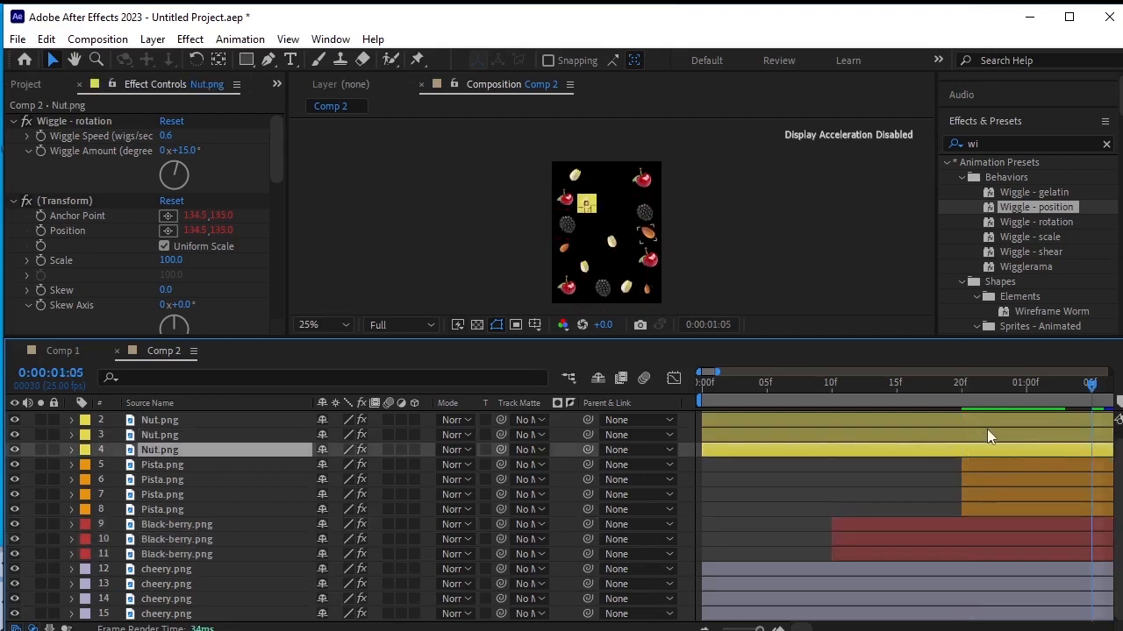
pyautogui.scroll(1, 988, 434)
pyautogui.keyDown('shift'); pyautogui.click(997, 419); pyautogui.keyUp('shift')
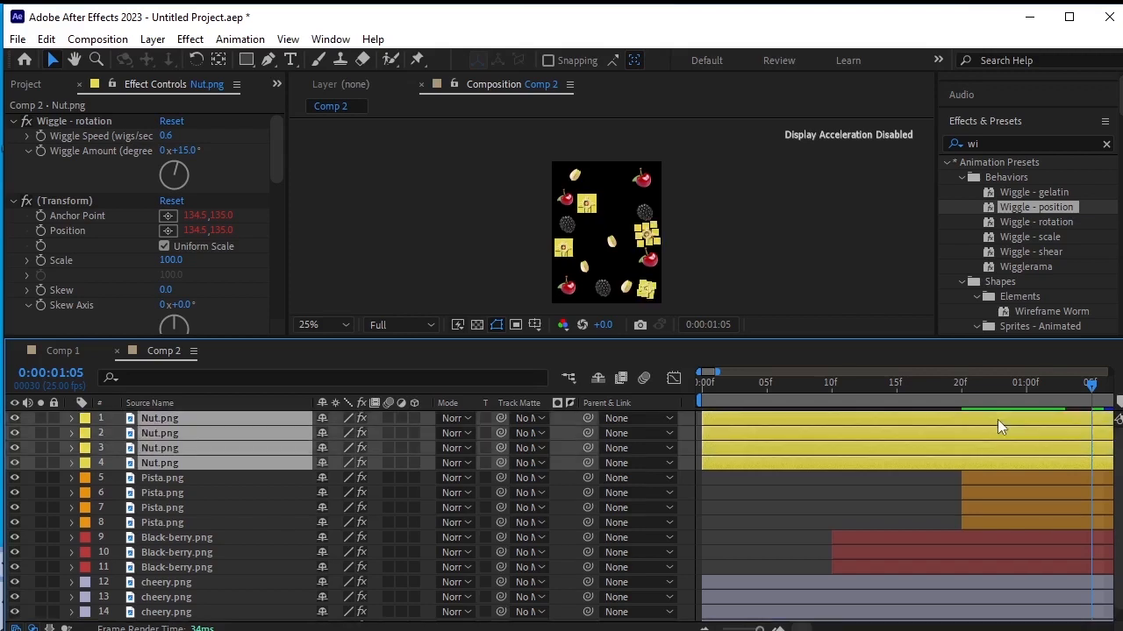
pyautogui.hotkey('alt', '[')
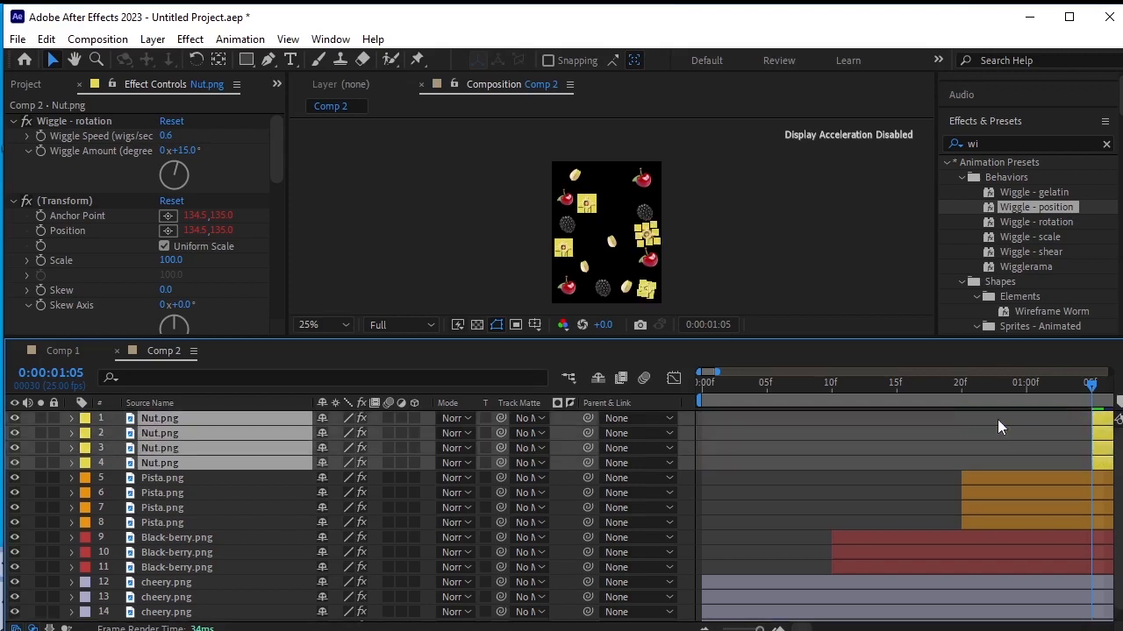
# Step: Keyframe the four Nut.png layers' Position to rise from 500 px lower at 0:00:01:05 to their current places at 0:00:01:15
pyautogui.hotkey('shift', 'pagedown')
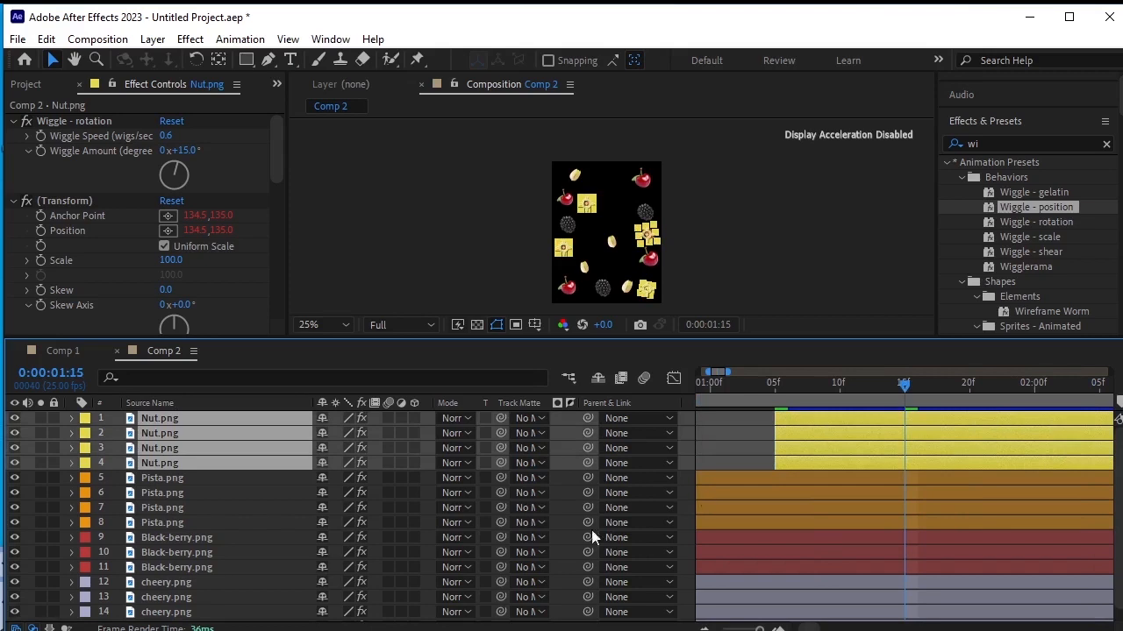
pyautogui.press('p')
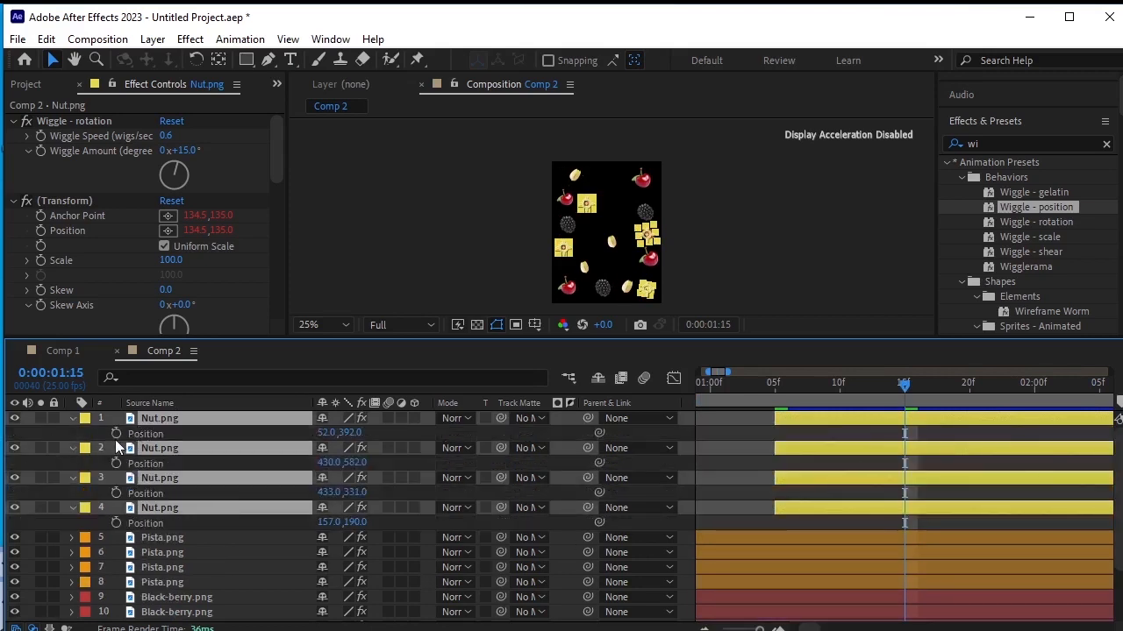
pyautogui.click(115, 437)
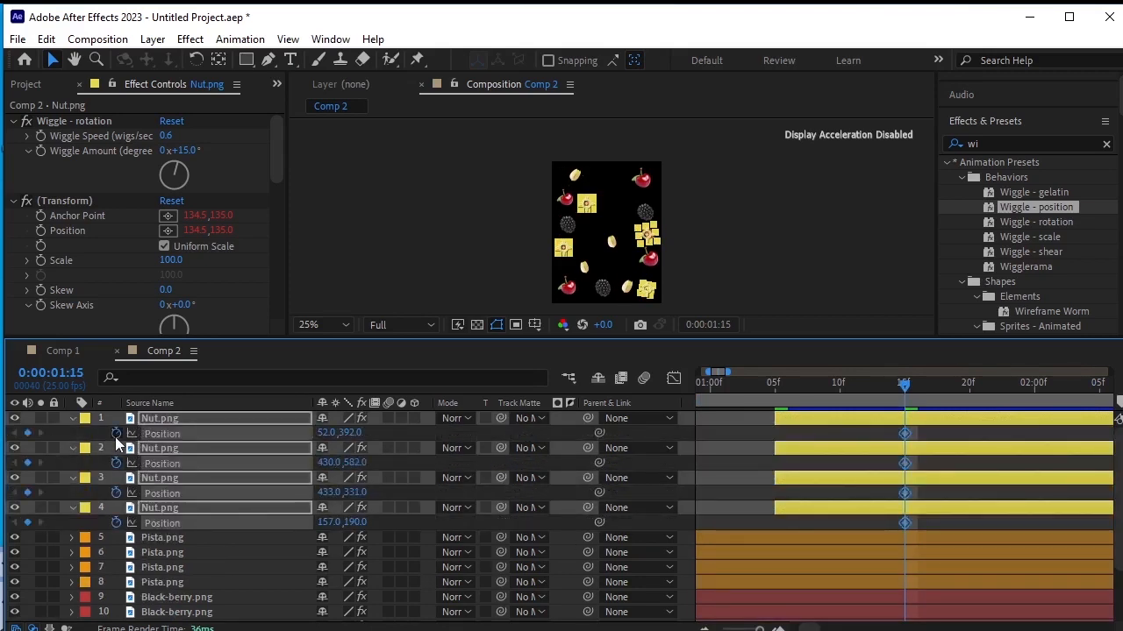
pyautogui.hotkey('shift', 'pageup')
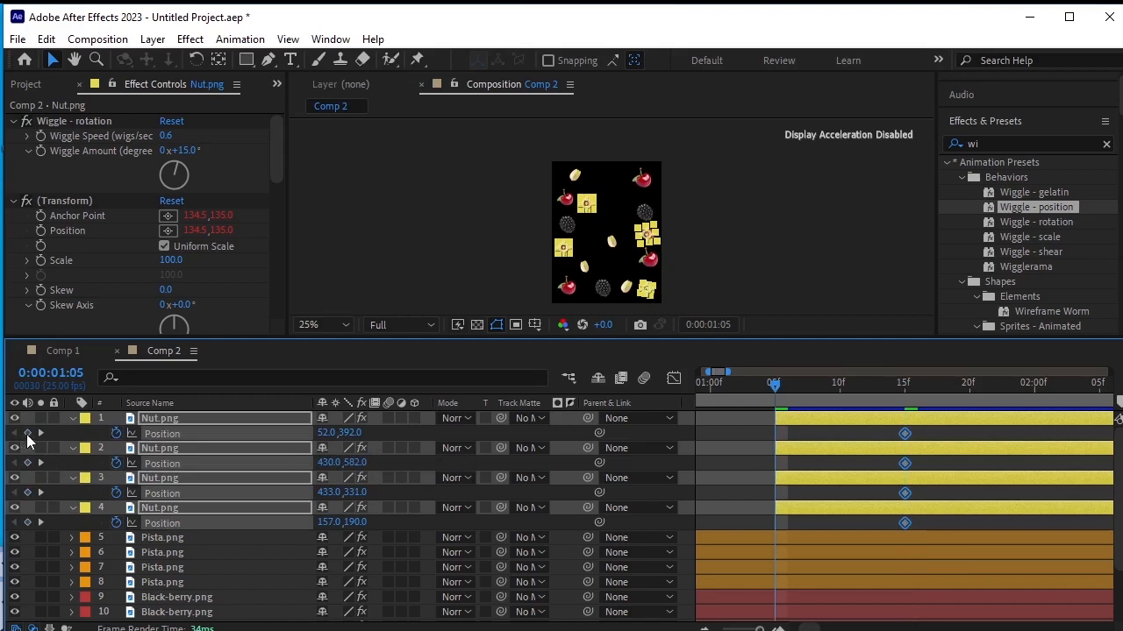
pyautogui.moveTo(351, 433); pyautogui.dragTo(808, 419)
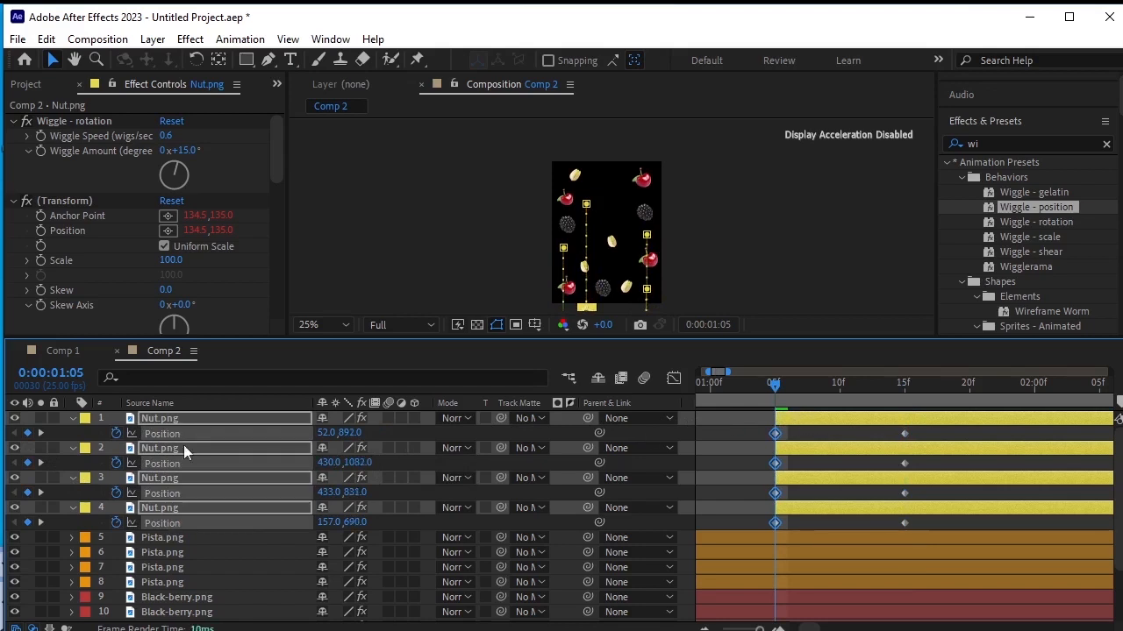
# Step: Ease the four Nut.png layers' position keyframes, shaping the speed graph to start slowly and peak near the end, and collapse the layers
pyautogui.click(72, 418)
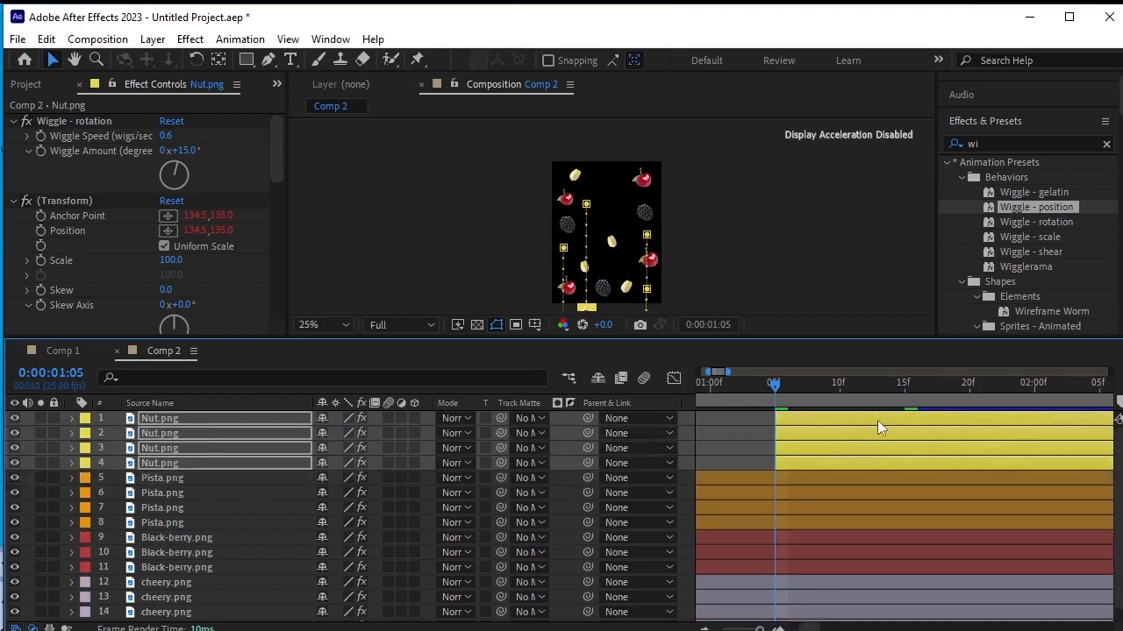
pyautogui.press('u')
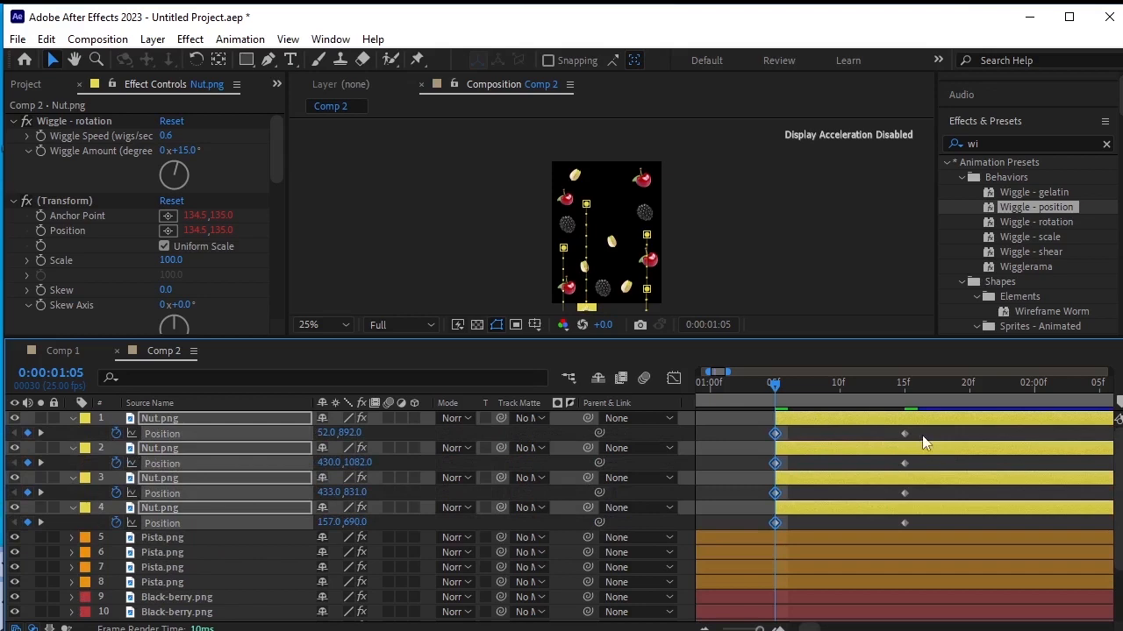
pyautogui.click(902, 440)
pyautogui.moveTo(914, 428); pyautogui.dragTo(745, 521)
pyautogui.click(674, 378)
pyautogui.moveTo(807, 595); pyautogui.dragTo(925, 582)
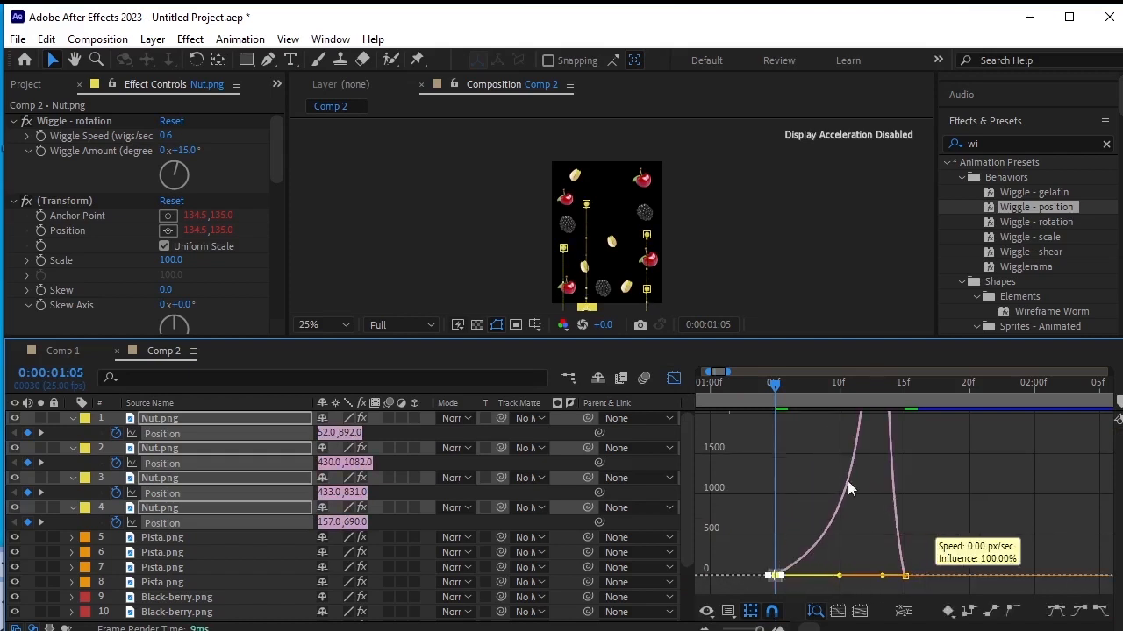
pyautogui.click(675, 379)
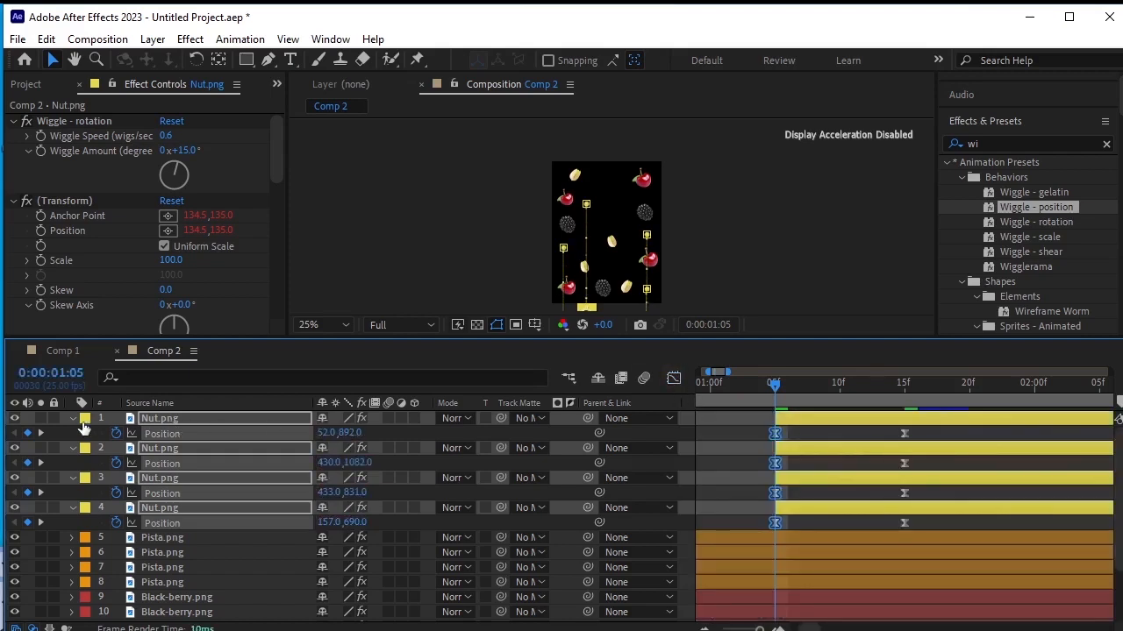
pyautogui.click(74, 417)
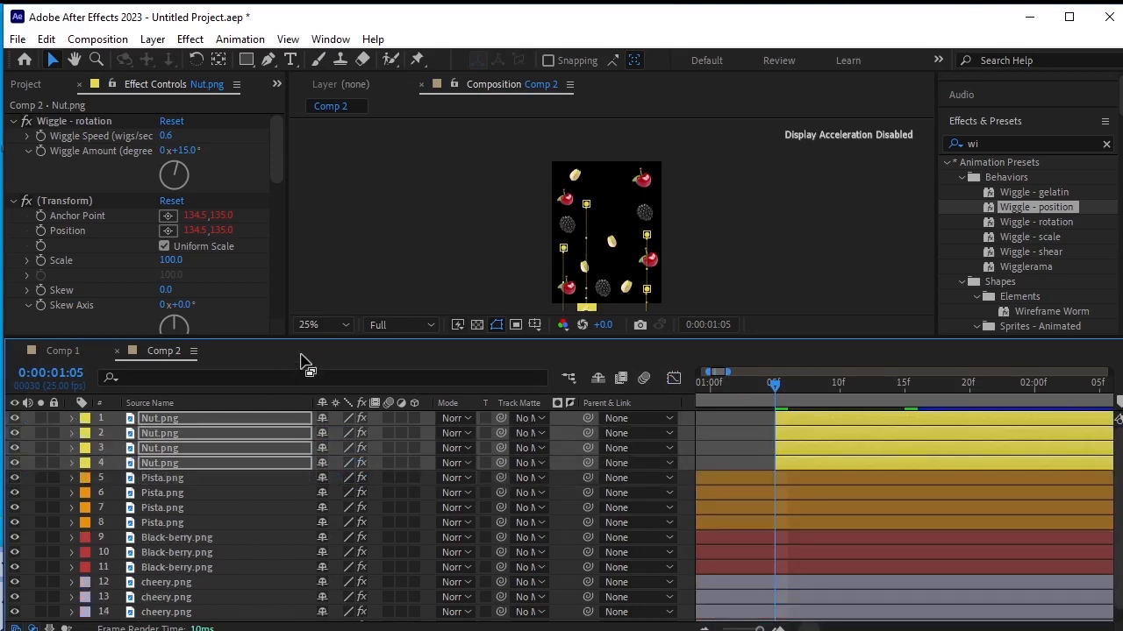
# Step: Enlarge the preview area and add Comp 2 to Comp 1 as the top layer, above logo.png
pyautogui.click(366, 298)
pyautogui.moveTo(390, 338); pyautogui.dragTo(392, 452)
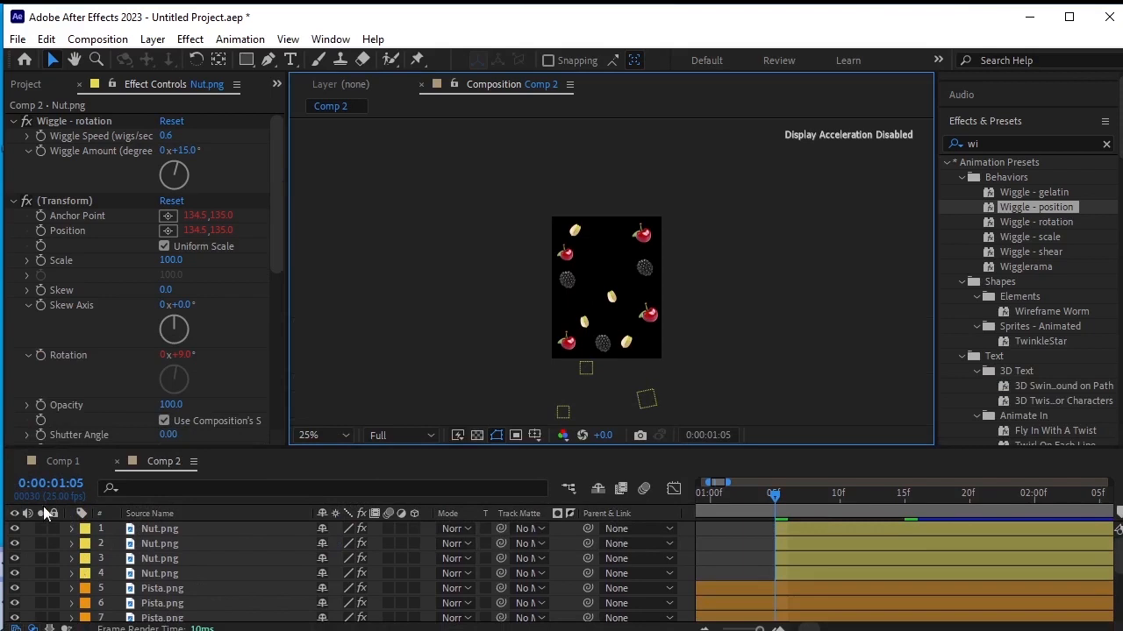
pyautogui.click(54, 461)
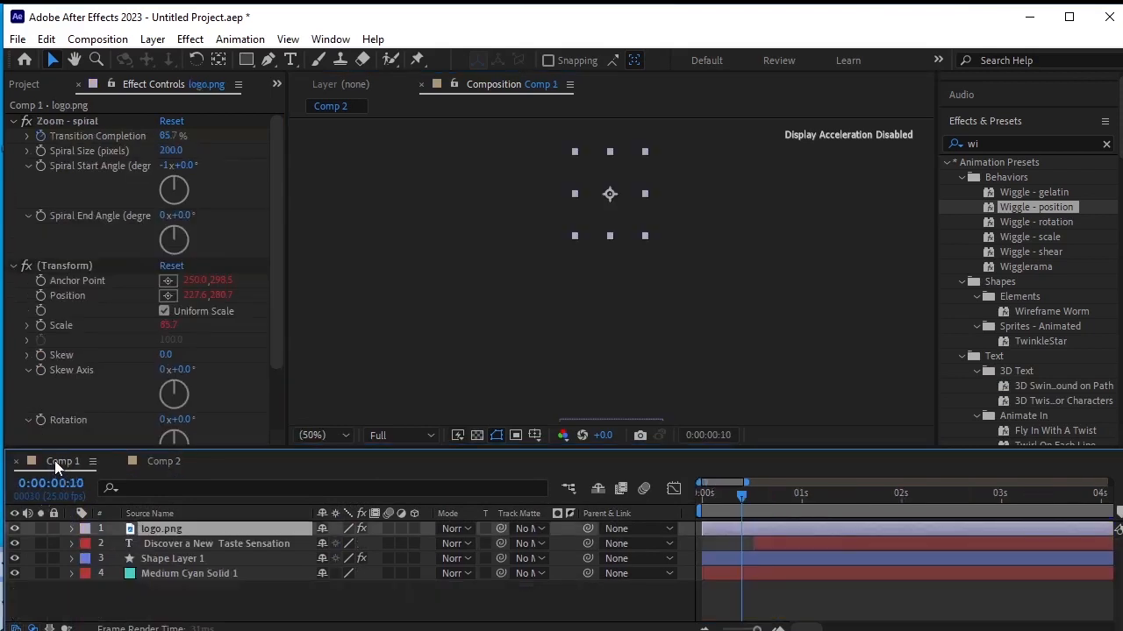
pyautogui.click(55, 460)
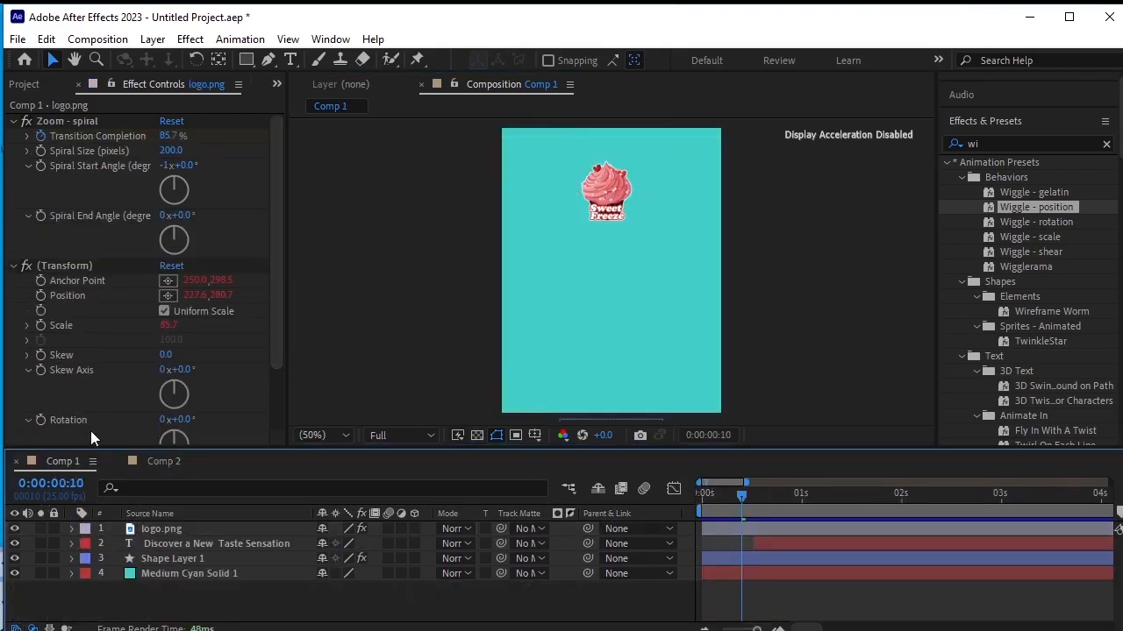
pyautogui.click(25, 84)
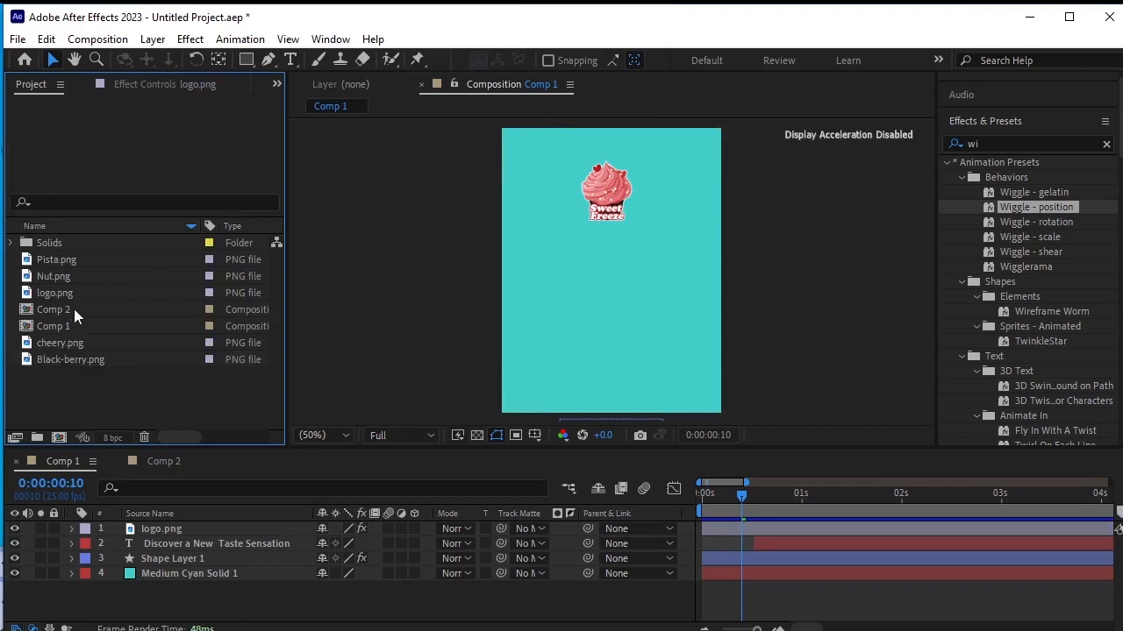
pyautogui.moveTo(74, 309); pyautogui.dragTo(174, 523)
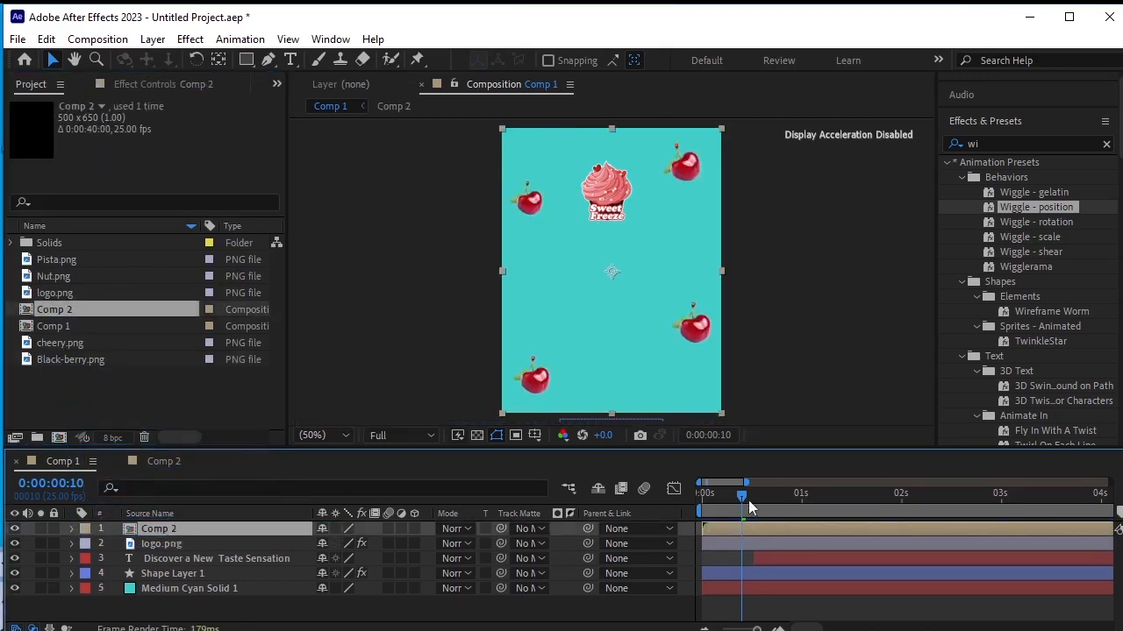
# Step: Shift the Comp 2 layer slightly later in Comp 1's timeline and preview the combined animation from the start
pyautogui.moveTo(741, 498); pyautogui.dragTo(682, 515)
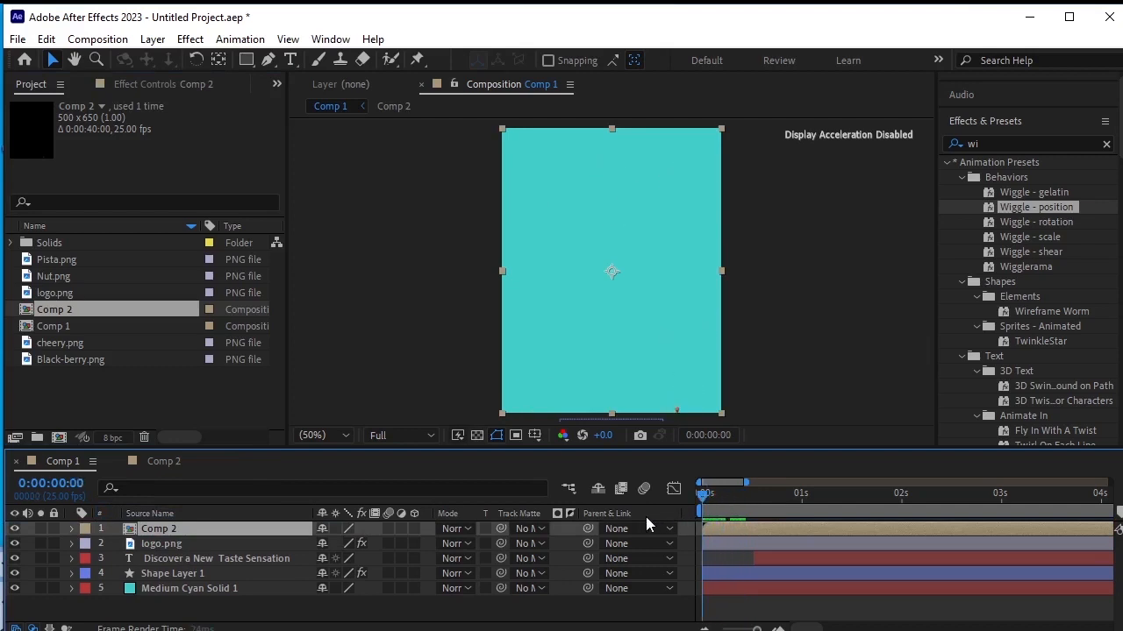
pyautogui.moveTo(746, 530); pyautogui.dragTo(750, 531)
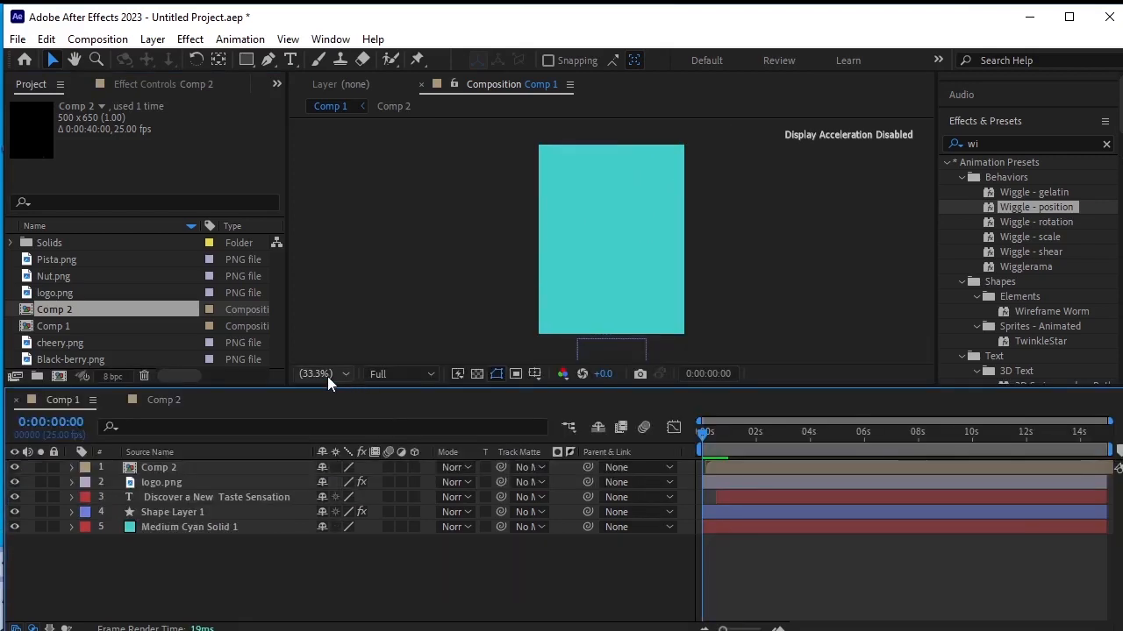
pyautogui.click(327, 375)
pyautogui.click(331, 399)
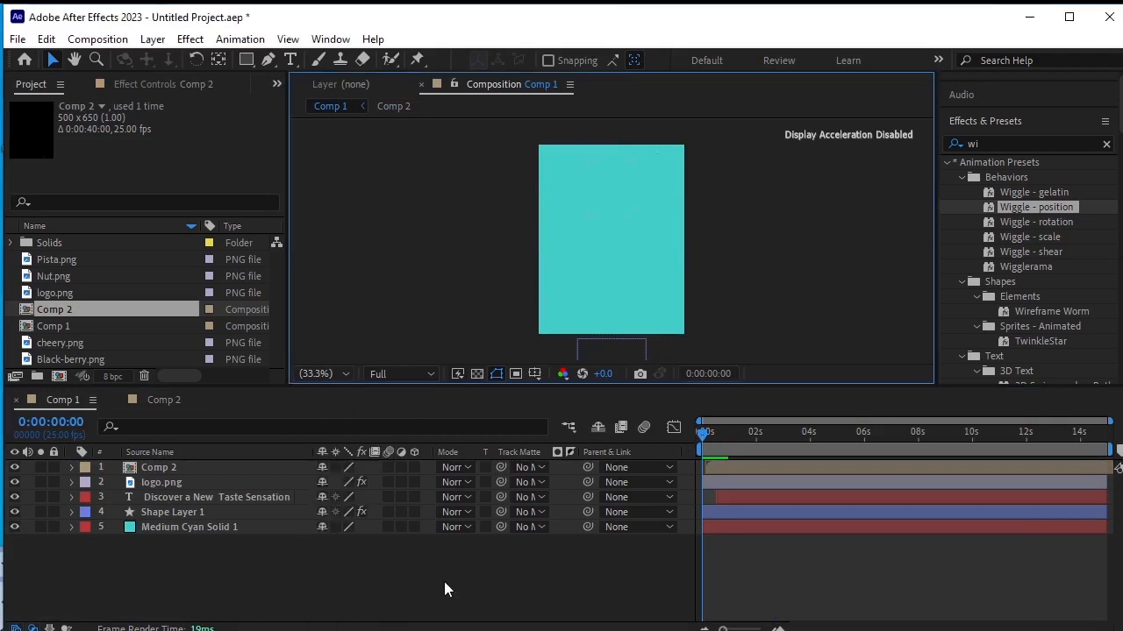
pyautogui.press('space')
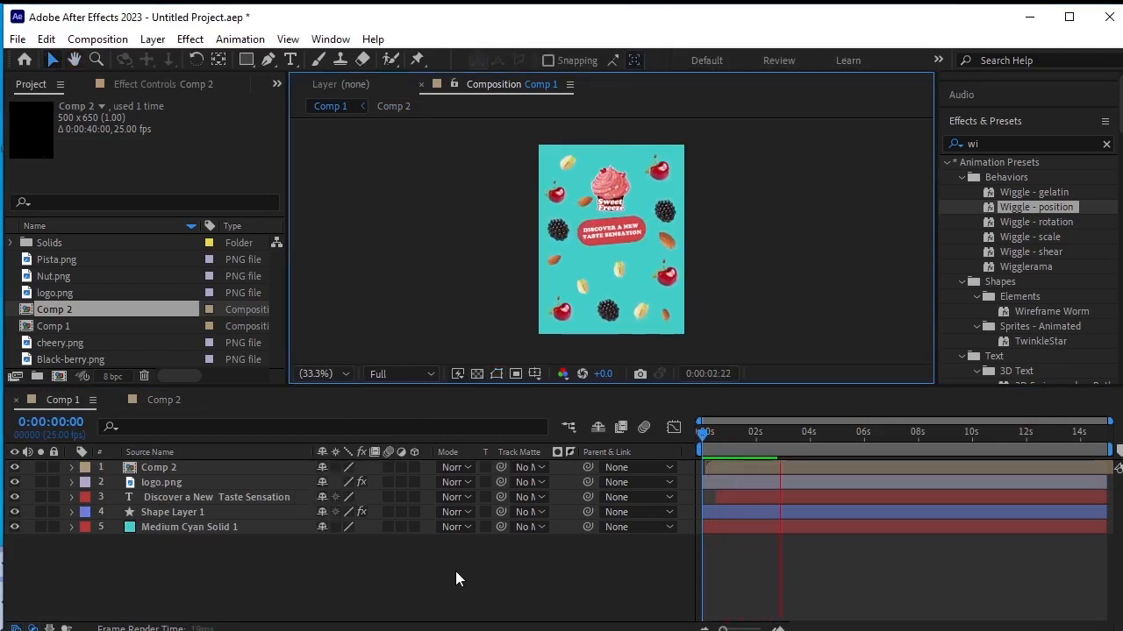
pyautogui.press('space')
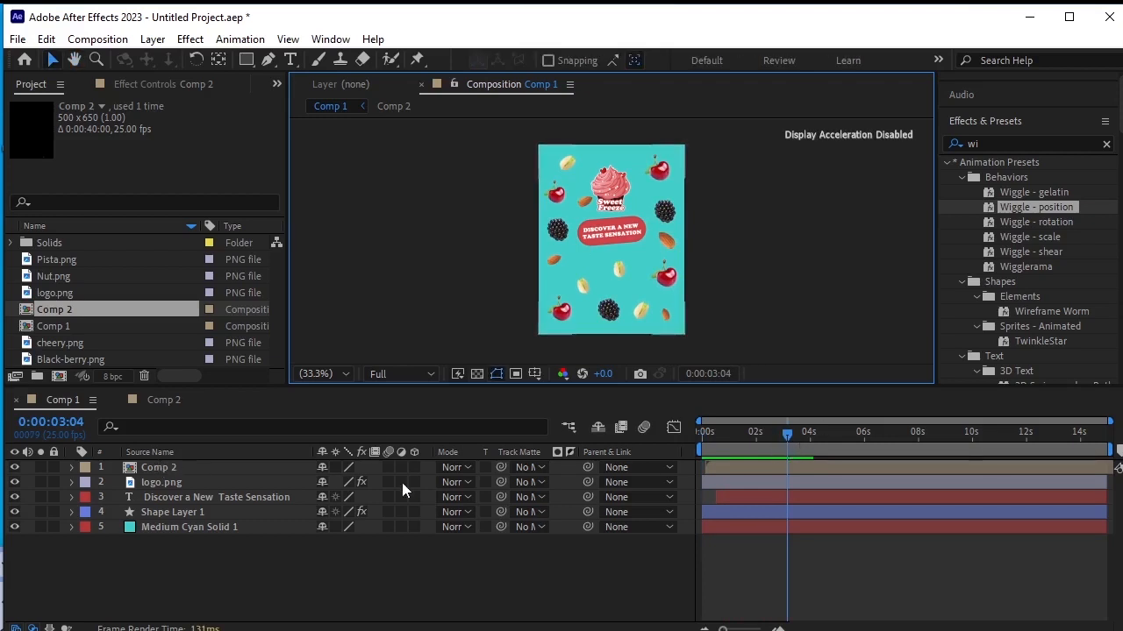
# Step: Replay Comp 1 from the beginning to judge when the Comp 2 fruits and nuts should leave the frame
pyautogui.click(265, 466)
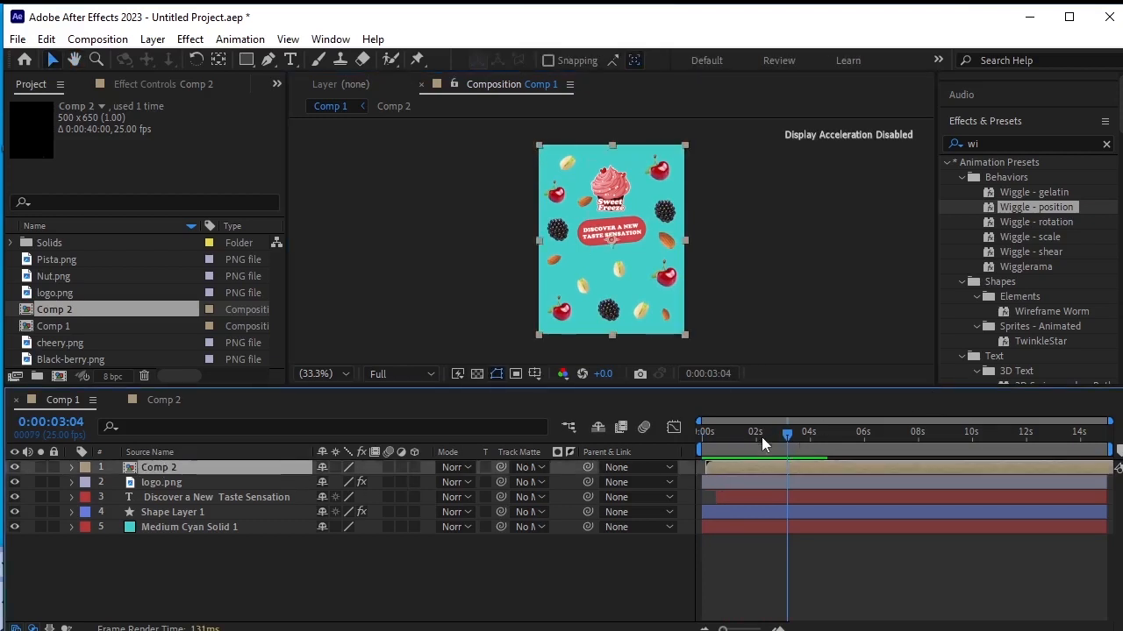
pyautogui.press('Home')
pyautogui.press('space')
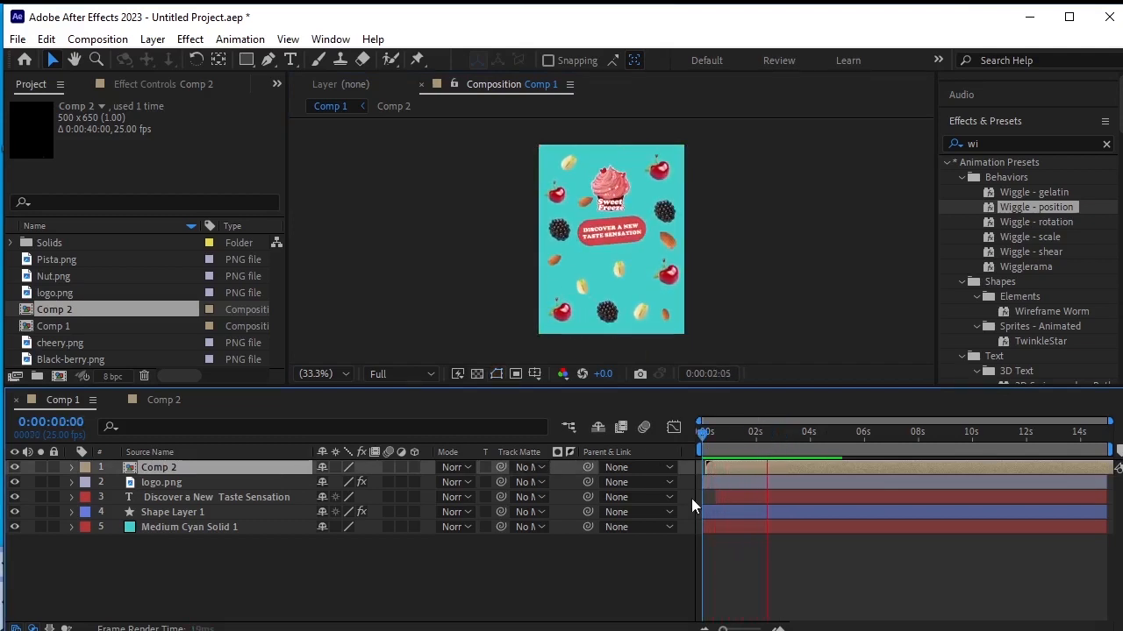
pyautogui.press('space')
pyautogui.press('space')
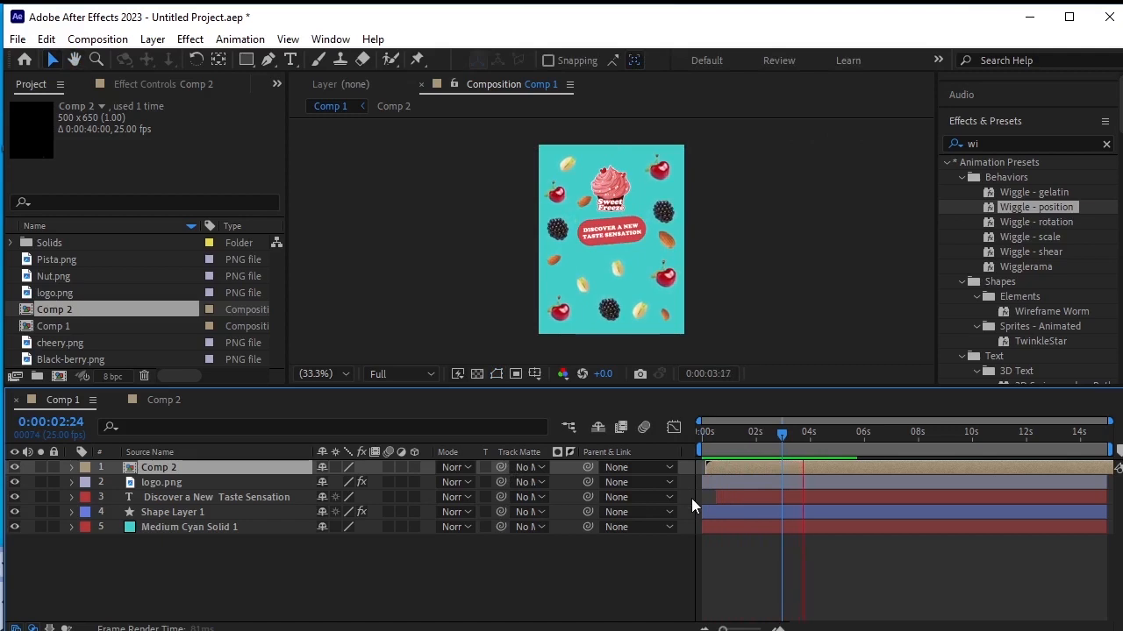
pyautogui.press('space')
# Step: Keyframe the Comp 2 layer's Position at 0:00:04:00 and move it down to 250, 949 at 0:00:04:07
pyautogui.moveTo(823, 437); pyautogui.dragTo(810, 467)
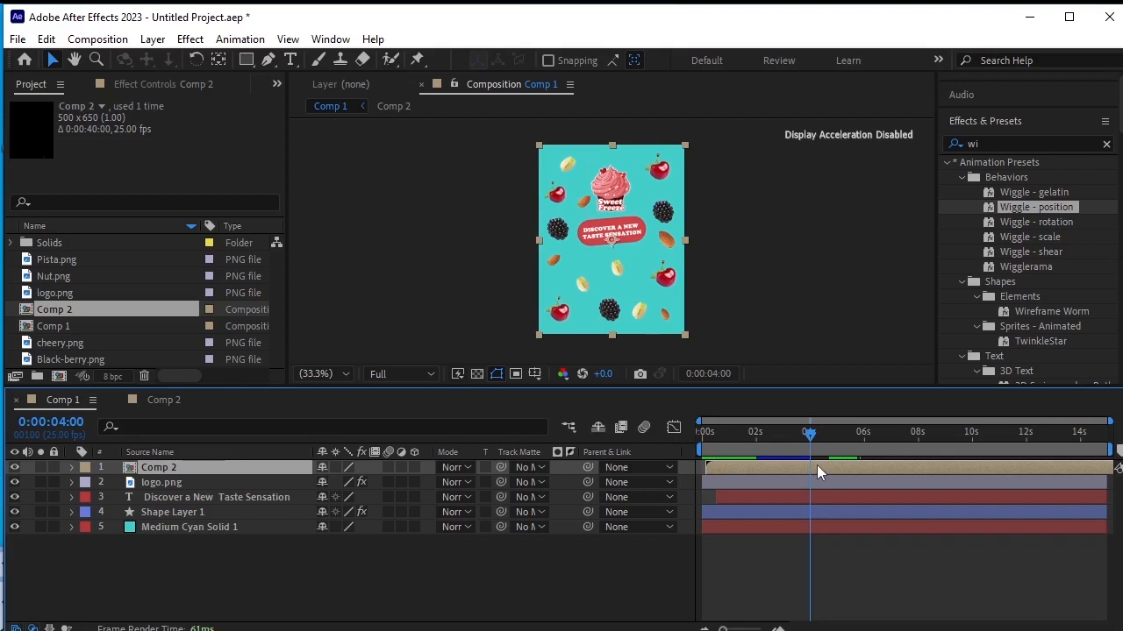
pyautogui.press('p')
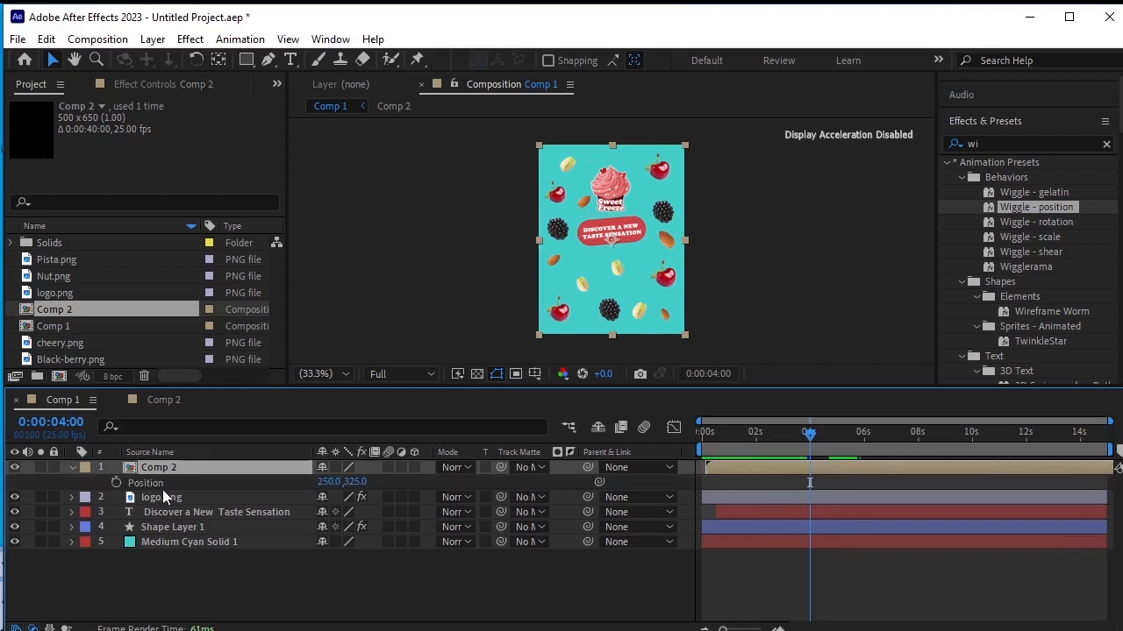
pyautogui.click(117, 484)
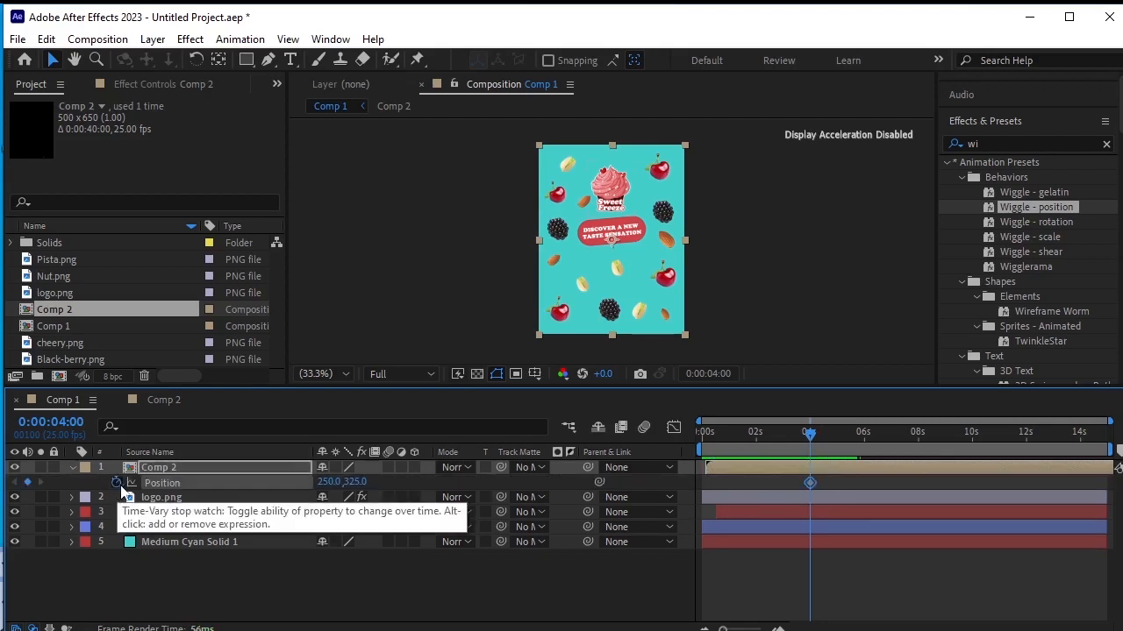
pyautogui.moveTo(811, 440); pyautogui.dragTo(818, 440)
pyautogui.moveTo(360, 481); pyautogui.dragTo(903, 482)
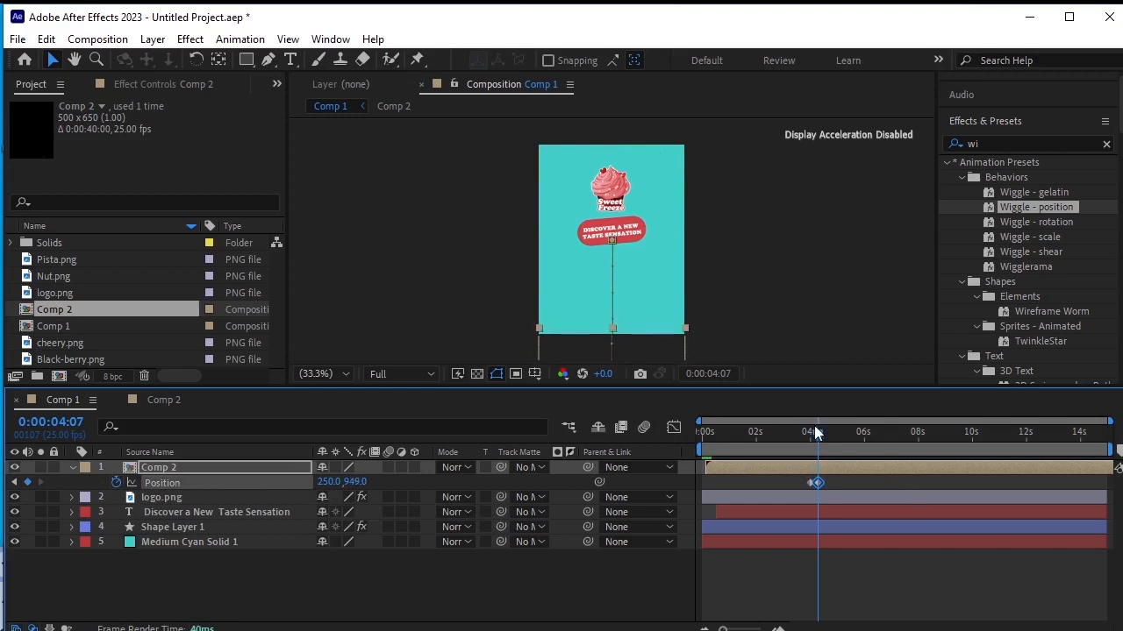
# Step: Preview the exit of the Comp 2 layer and move both its Position keyframes earlier so they start at 0:00:03:19
pyautogui.moveTo(815, 428); pyautogui.dragTo(473, 497)
pyautogui.press('space')
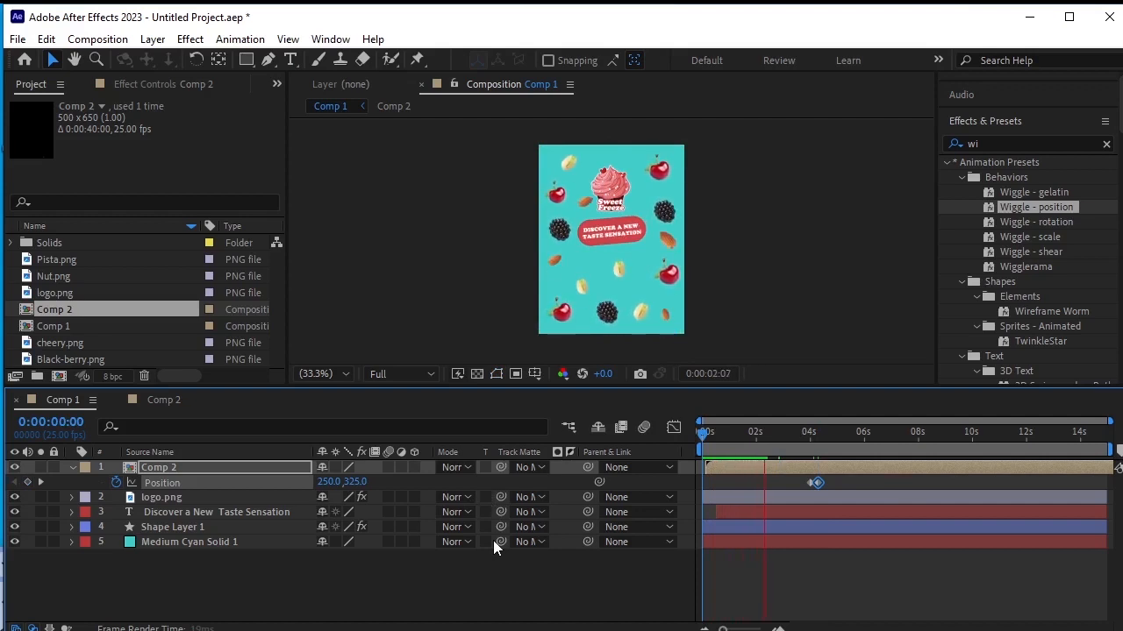
pyautogui.press('space')
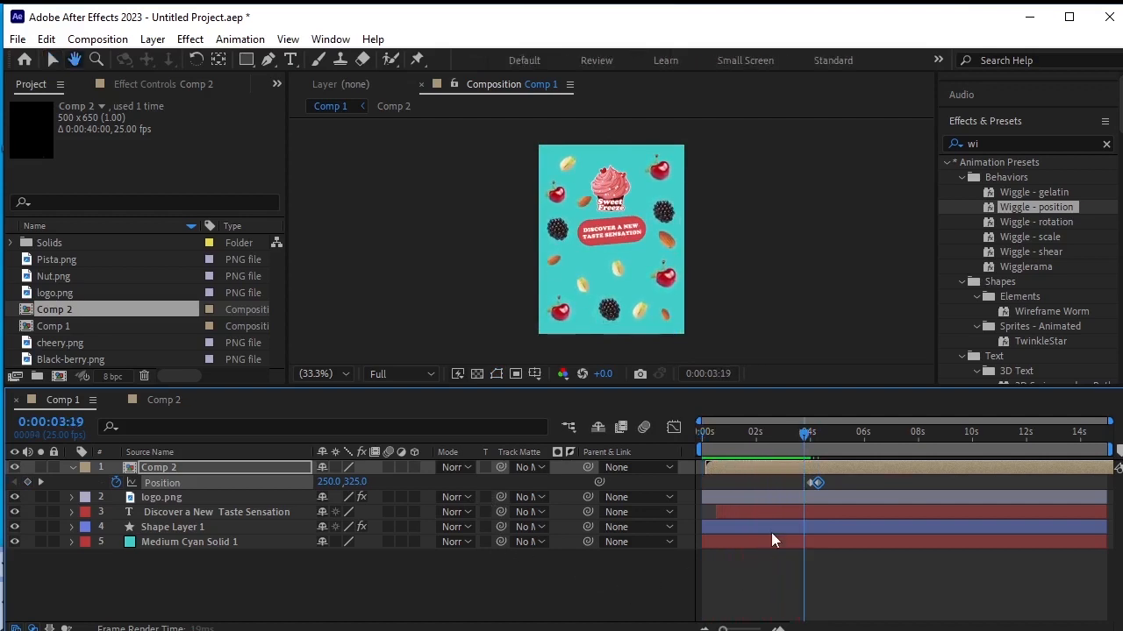
pyautogui.moveTo(830, 478); pyautogui.dragTo(799, 484)
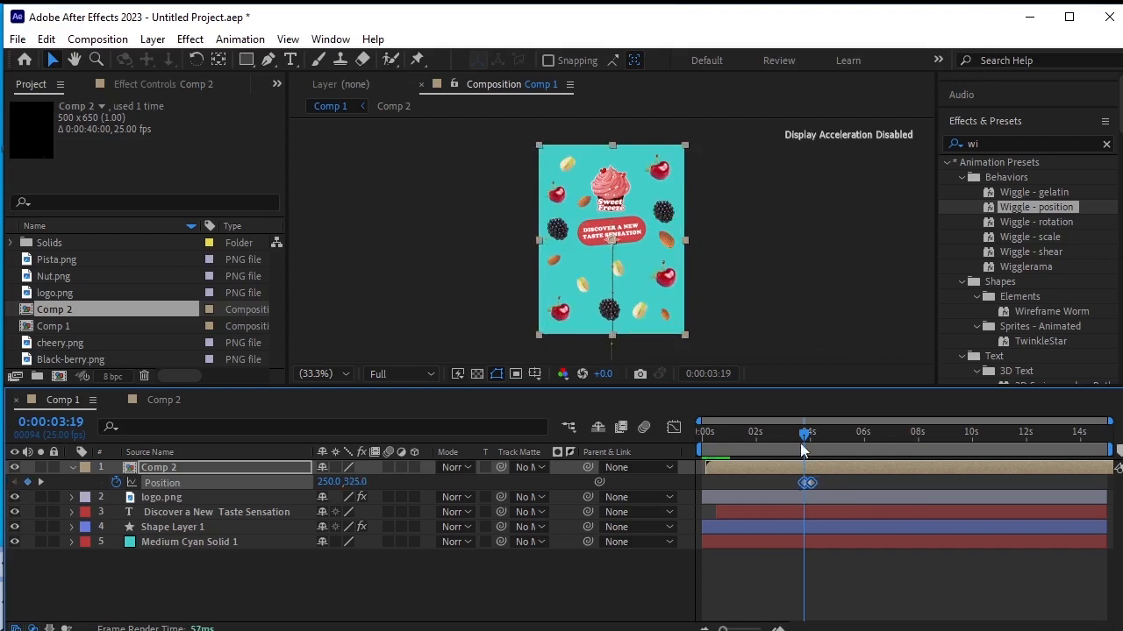
# Step: Play Comp 1 from the beginning and scrub back to the Comp 2 layer's exit movement to check its timing
pyautogui.moveTo(804, 436); pyautogui.dragTo(570, 474)
pyautogui.press('space')
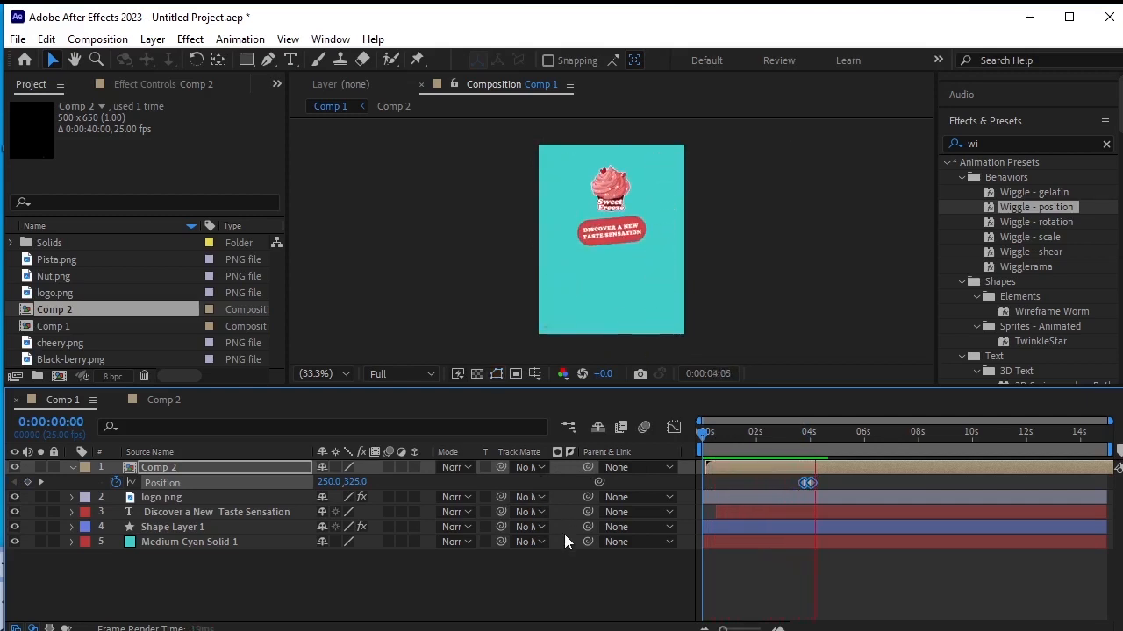
pyautogui.click(831, 437)
pyautogui.moveTo(831, 441); pyautogui.dragTo(805, 438)
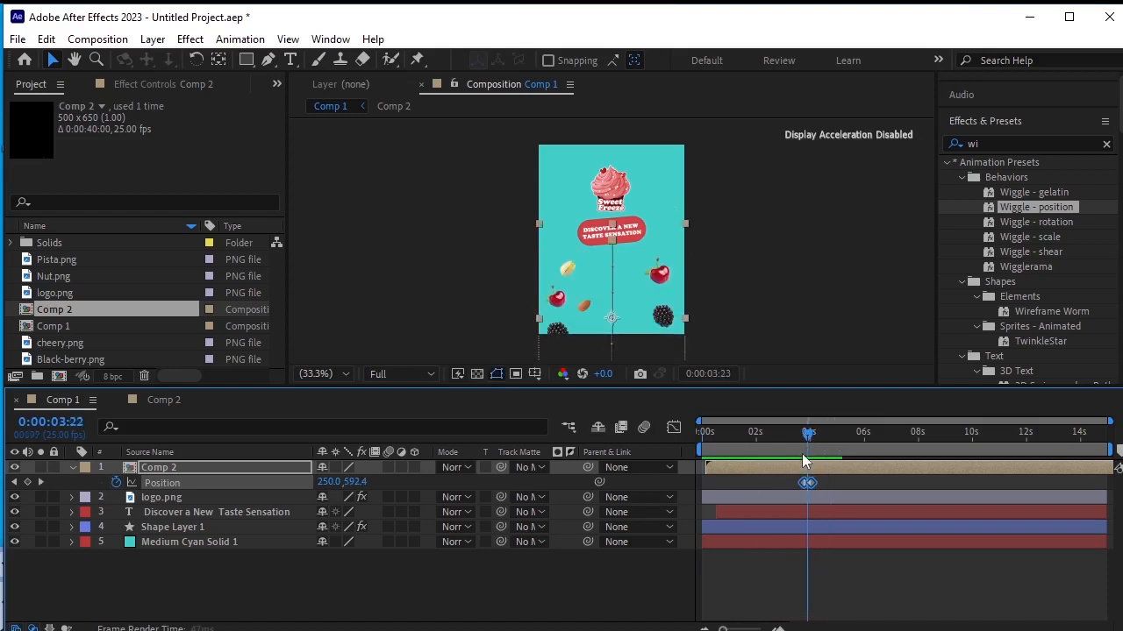
# Step: Keyframe the logo.png layer's Position and Scale at 0:00:03:19, where the Comp 2 exit starts
pyautogui.press('=')
pyautogui.press('=')
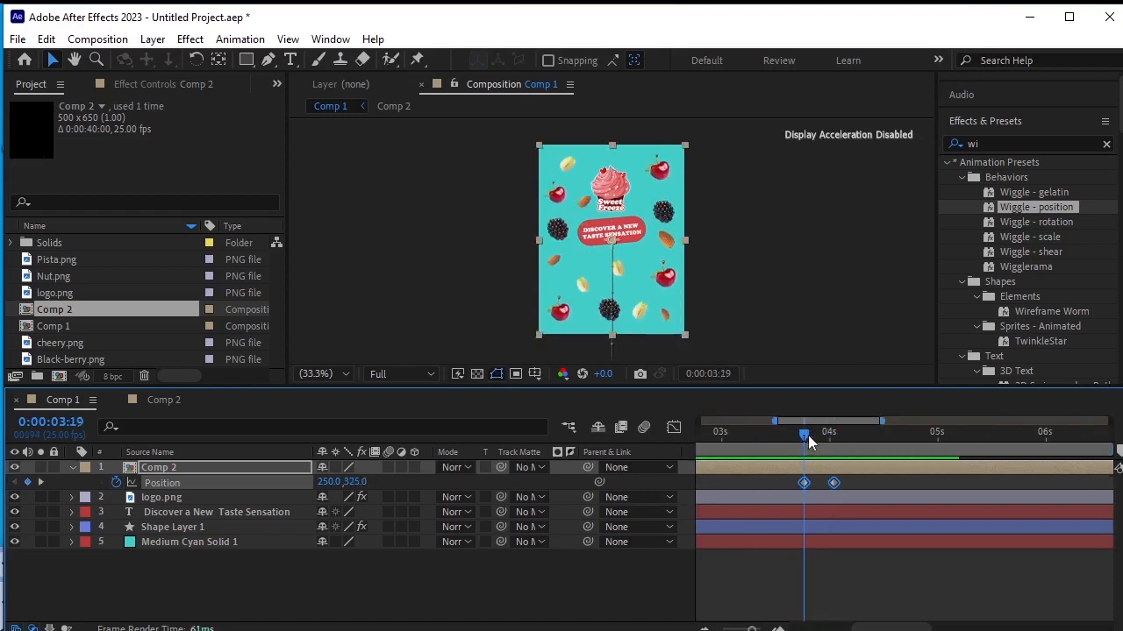
pyautogui.click(617, 192)
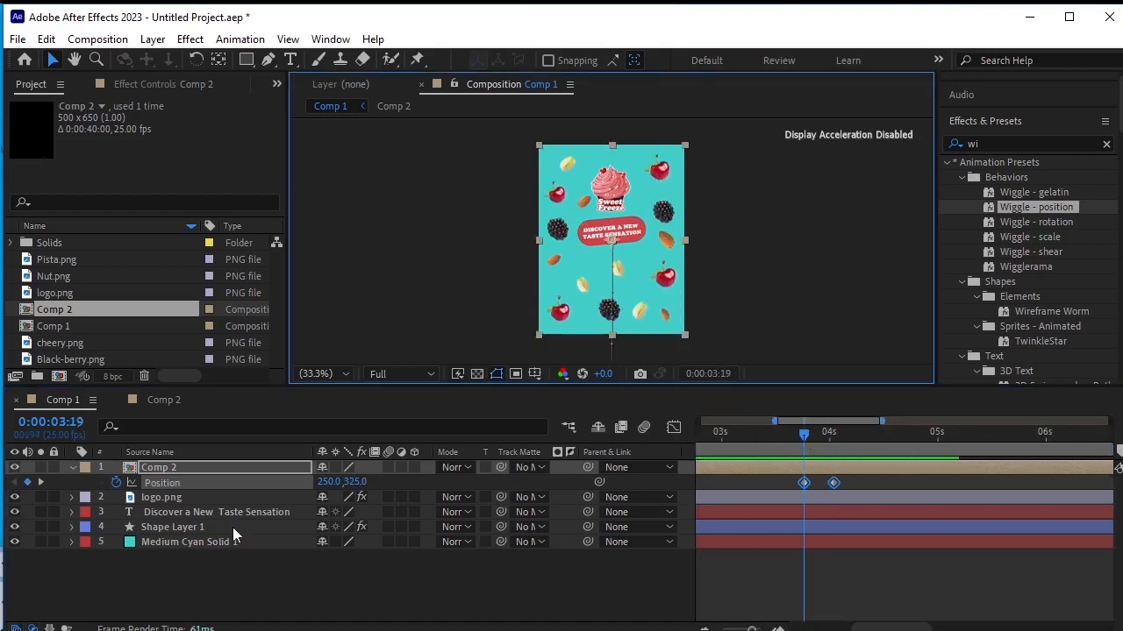
pyautogui.click(223, 497)
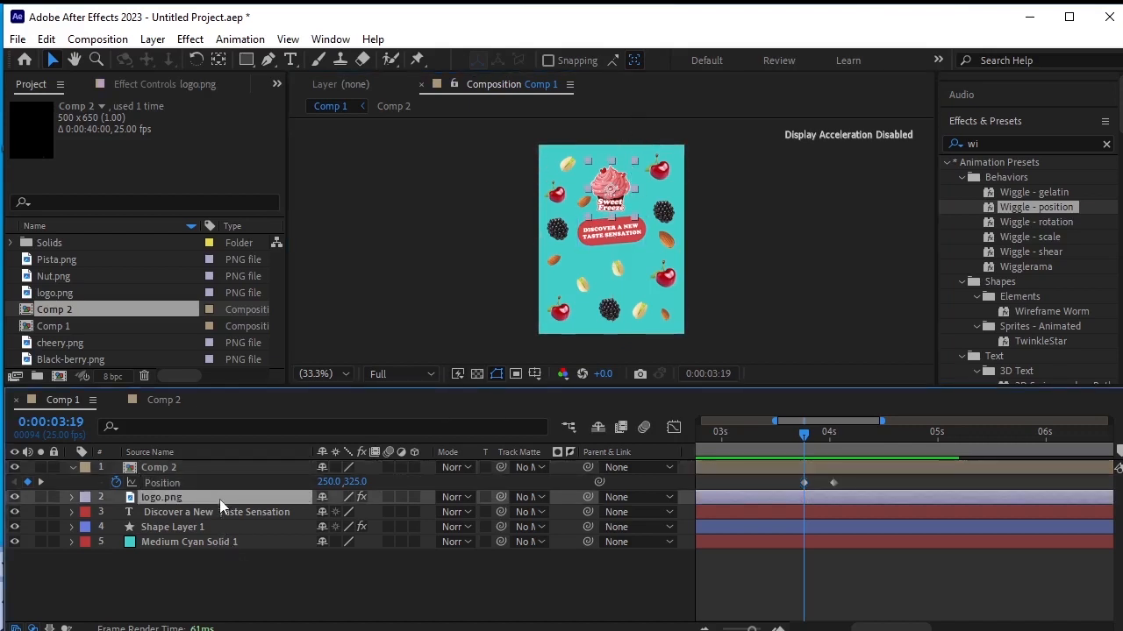
pyautogui.scroll(2, 570, 178)
pyautogui.press('space')
pyautogui.moveTo(581, 177); pyautogui.dragTo(611, 345)
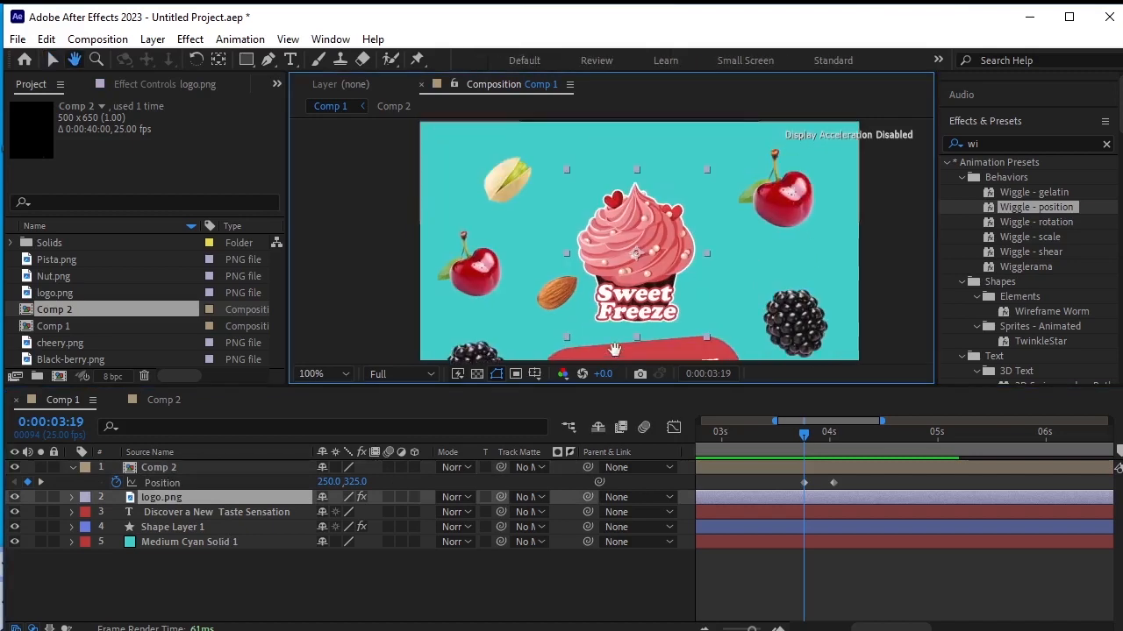
pyautogui.moveTo(644, 249)
pyautogui.mouseDown()
pyautogui.moveTo(643, 272)
pyautogui.moveTo(634, 265)
pyautogui.mouseUp()
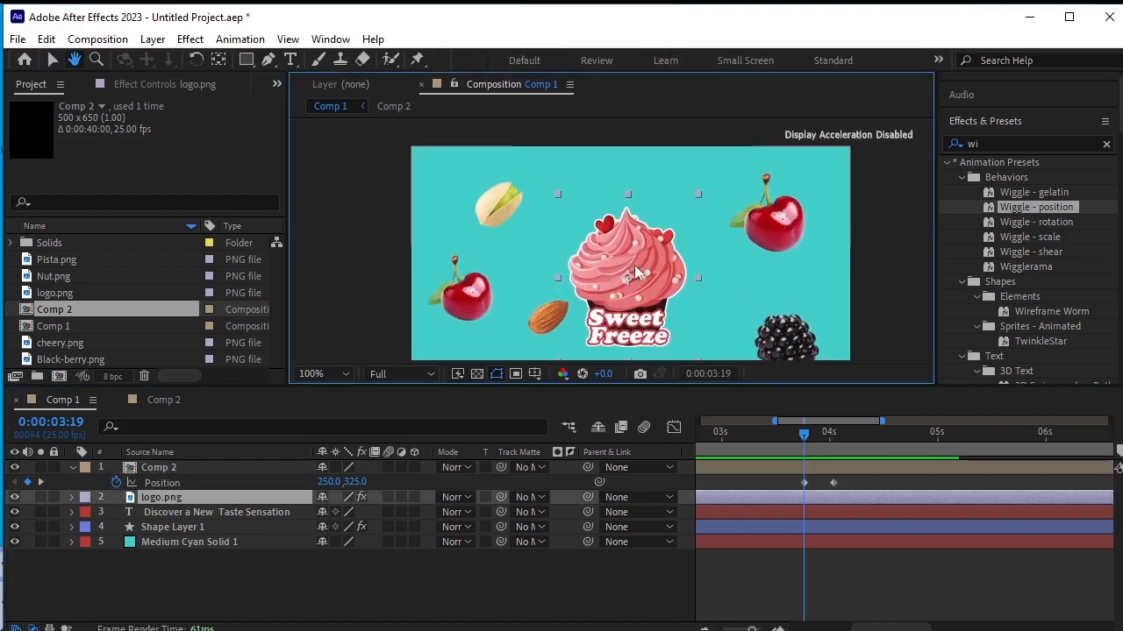
pyautogui.click(752, 497)
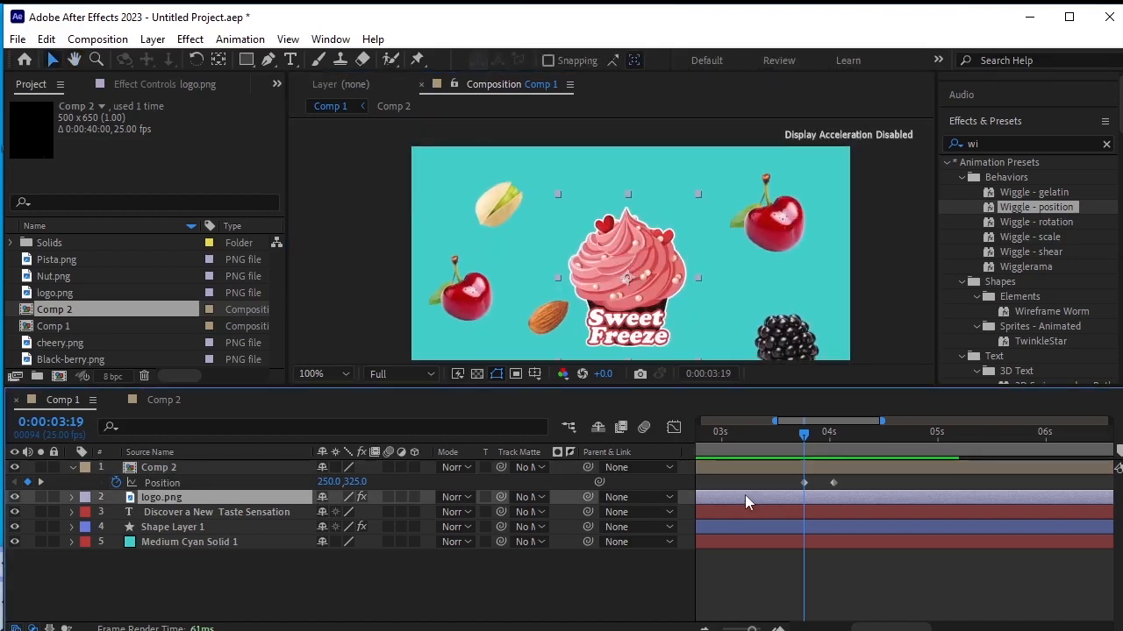
pyautogui.press('s')
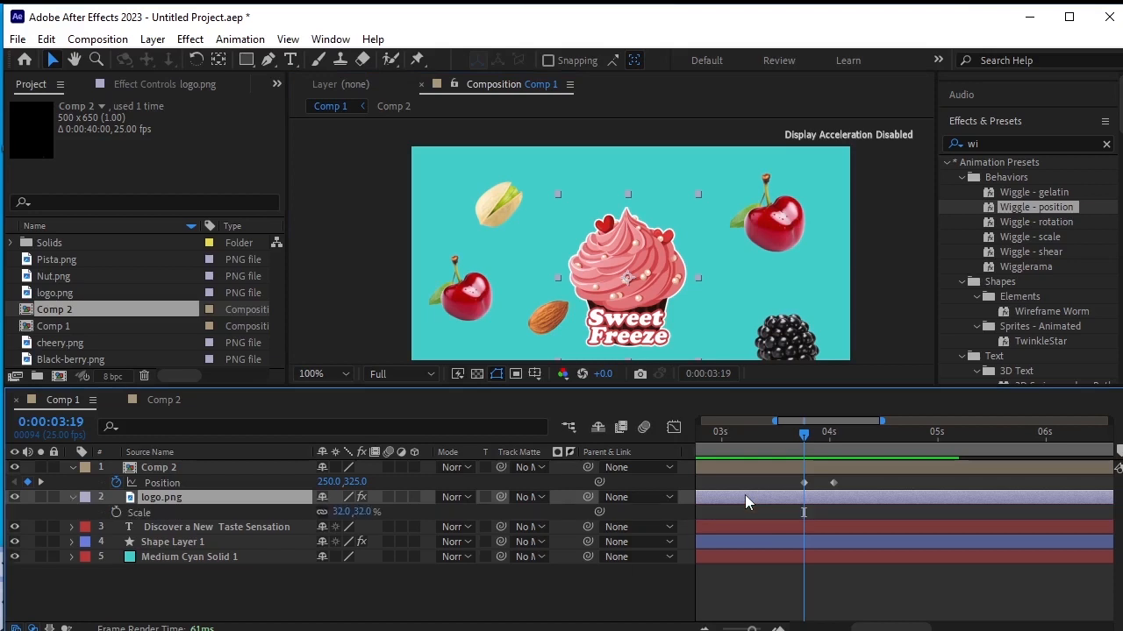
pyautogui.hotkey('shift', 'p')
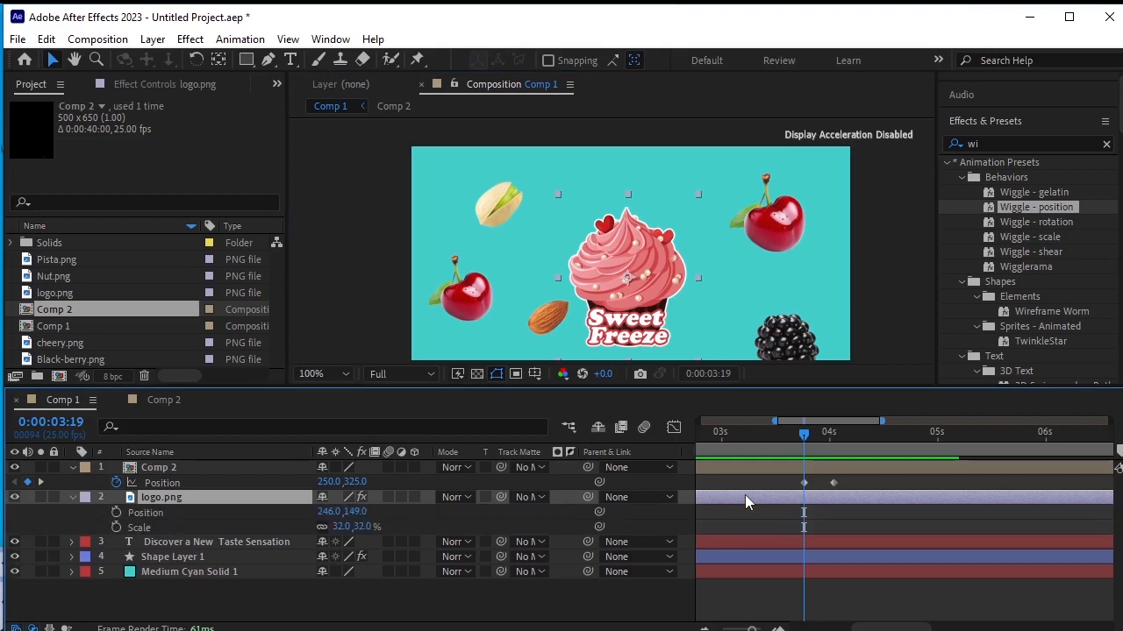
pyautogui.click(117, 513)
pyautogui.click(113, 526)
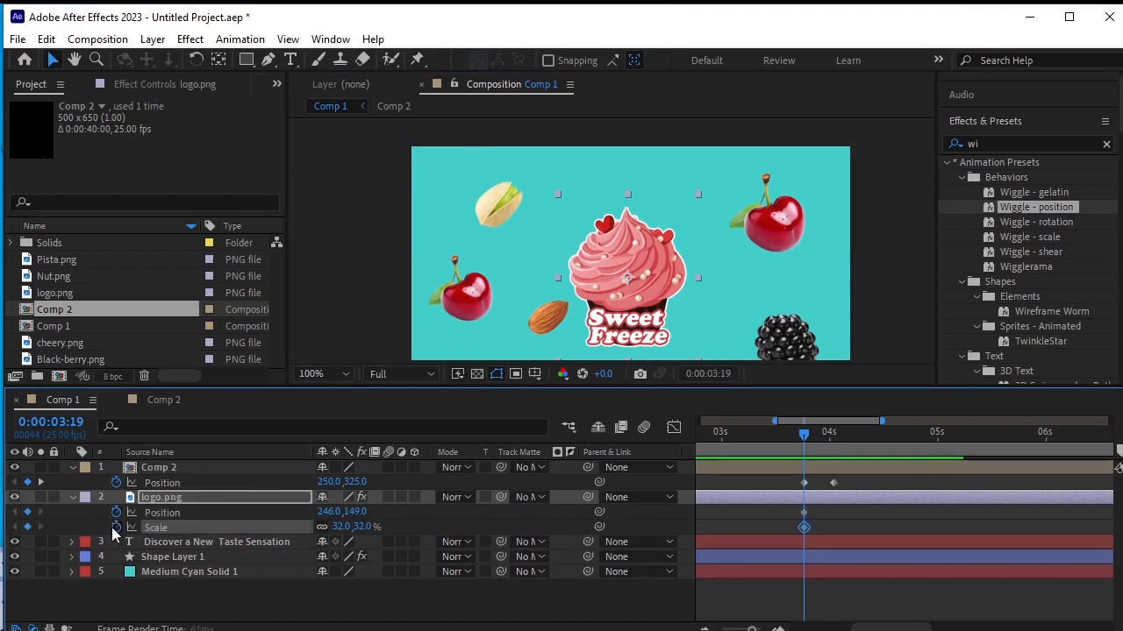
# Step: At 0:00:04:01, move the logo to 83, 103 and add a Scale keyframe that keeps its size
pyautogui.click(45, 482)
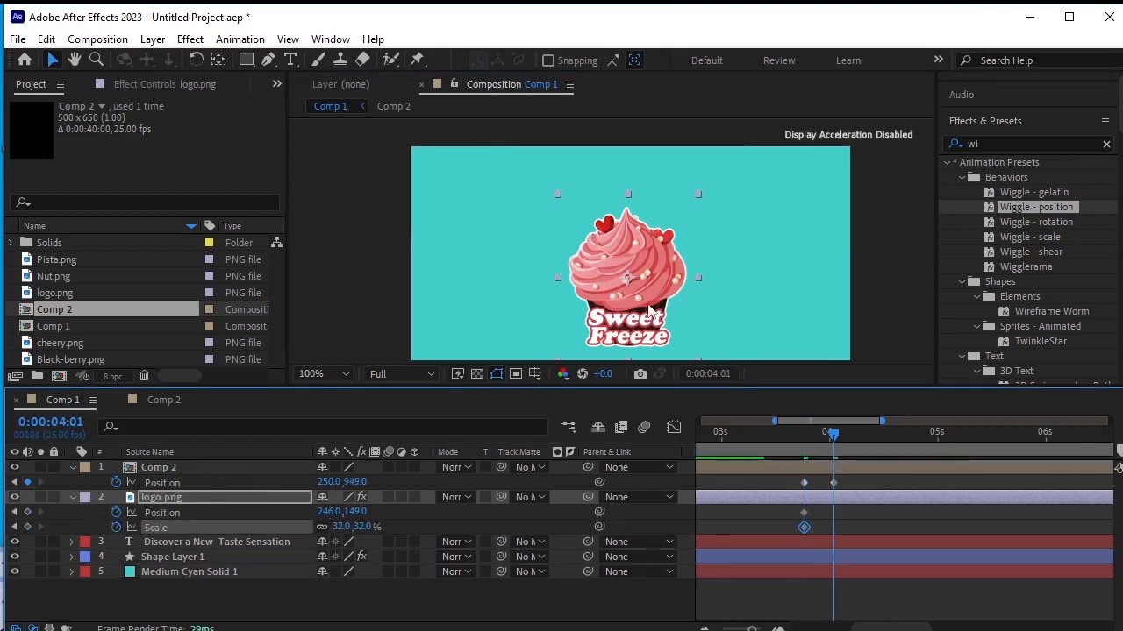
pyautogui.moveTo(646, 295); pyautogui.dragTo(485, 237)
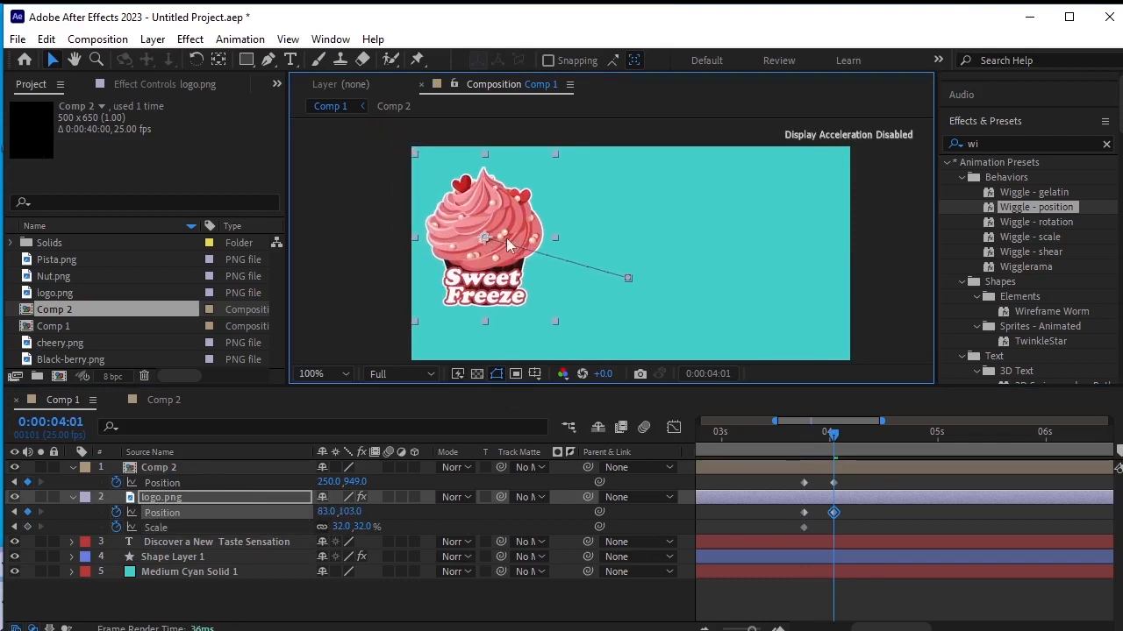
pyautogui.click(575, 264)
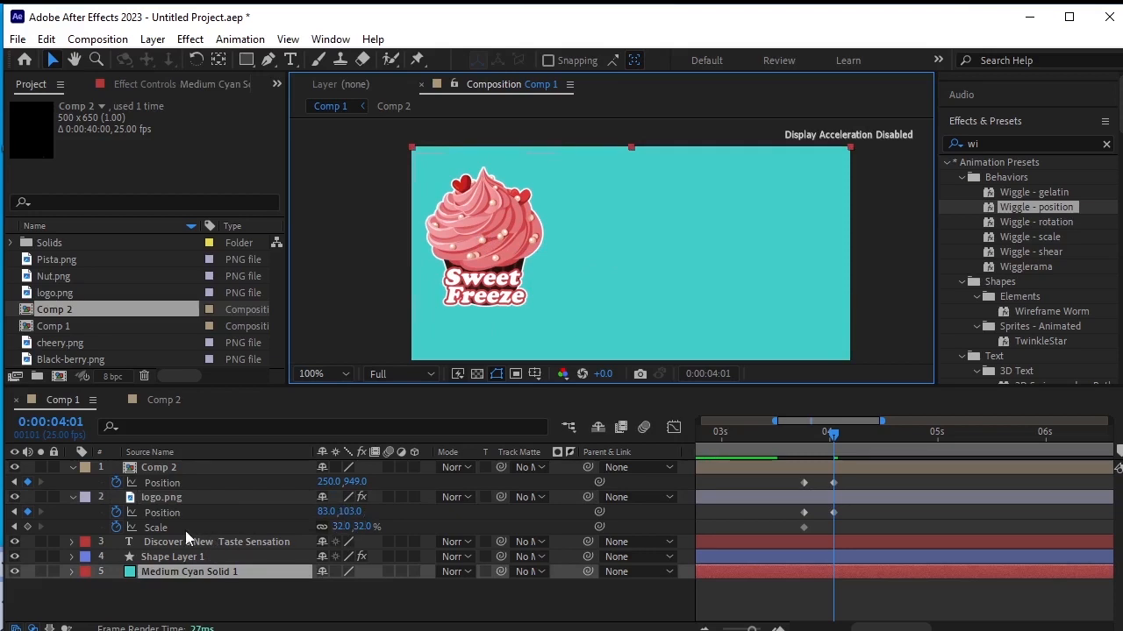
pyautogui.click(33, 526)
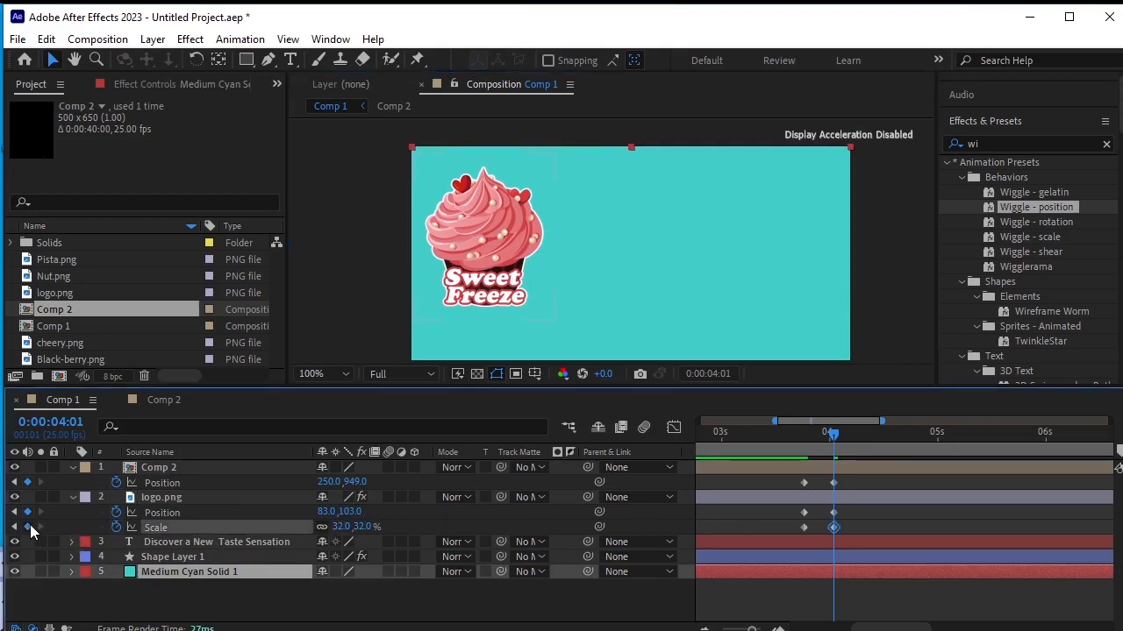
# Step: Set the logo's Scale to 0% at 0:00:03:20, one frame after its first keyframes
pyautogui.click(15, 527)
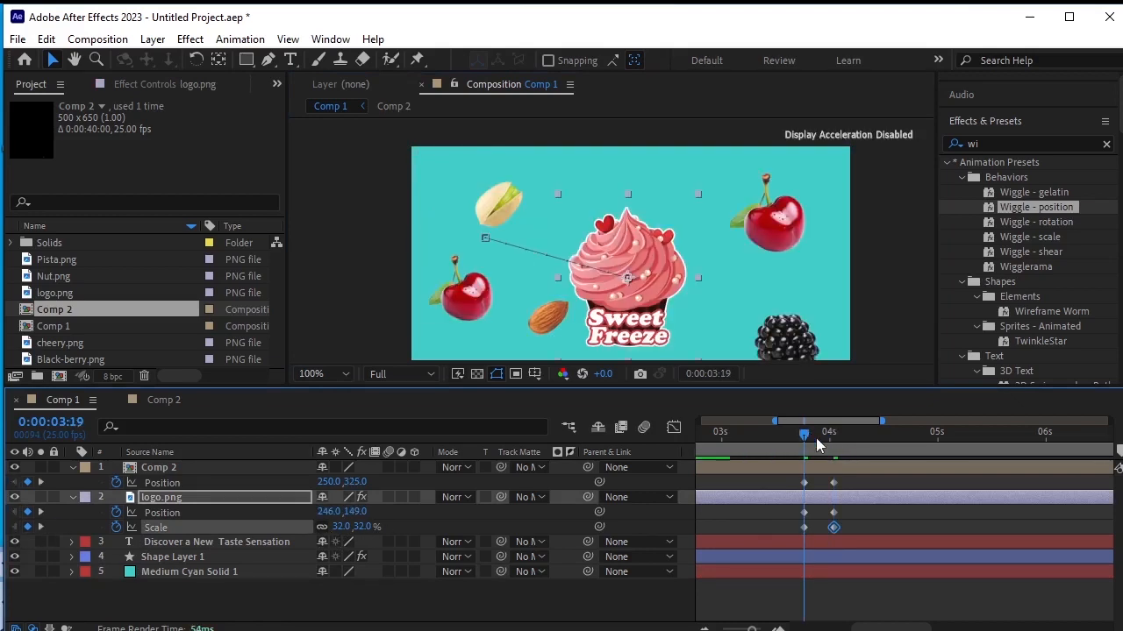
pyautogui.press('pagedown')
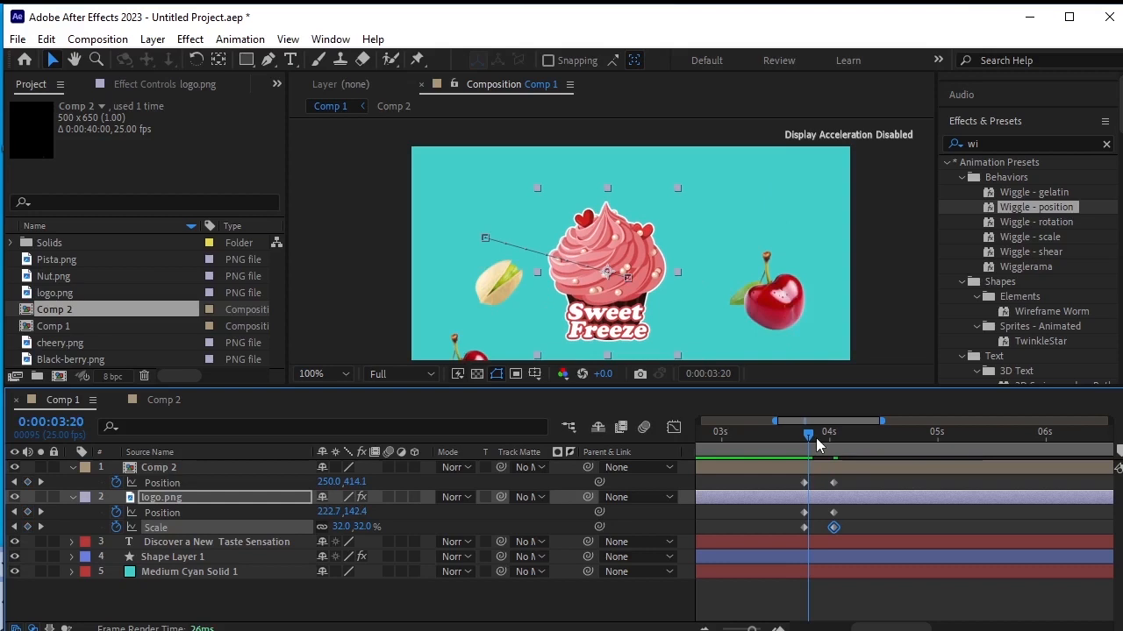
pyautogui.click(363, 526)
pyautogui.write('0')
pyautogui.press('Return')
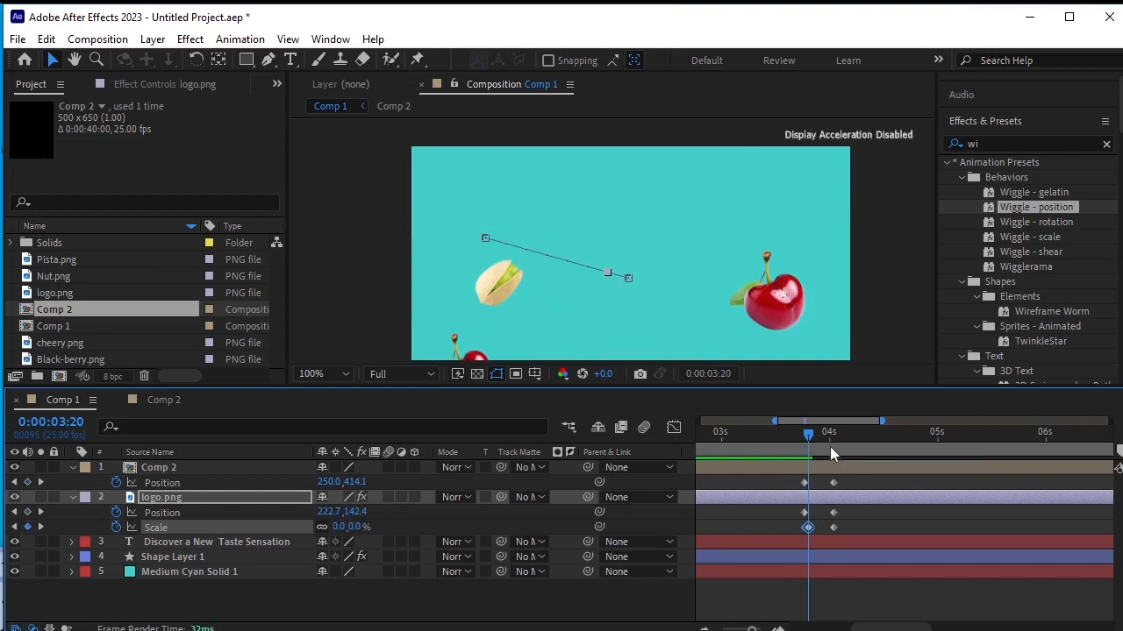
# Step: Play Comp 1 from the beginning to check the logo's shrinking and moving transition
pyautogui.click(733, 630)
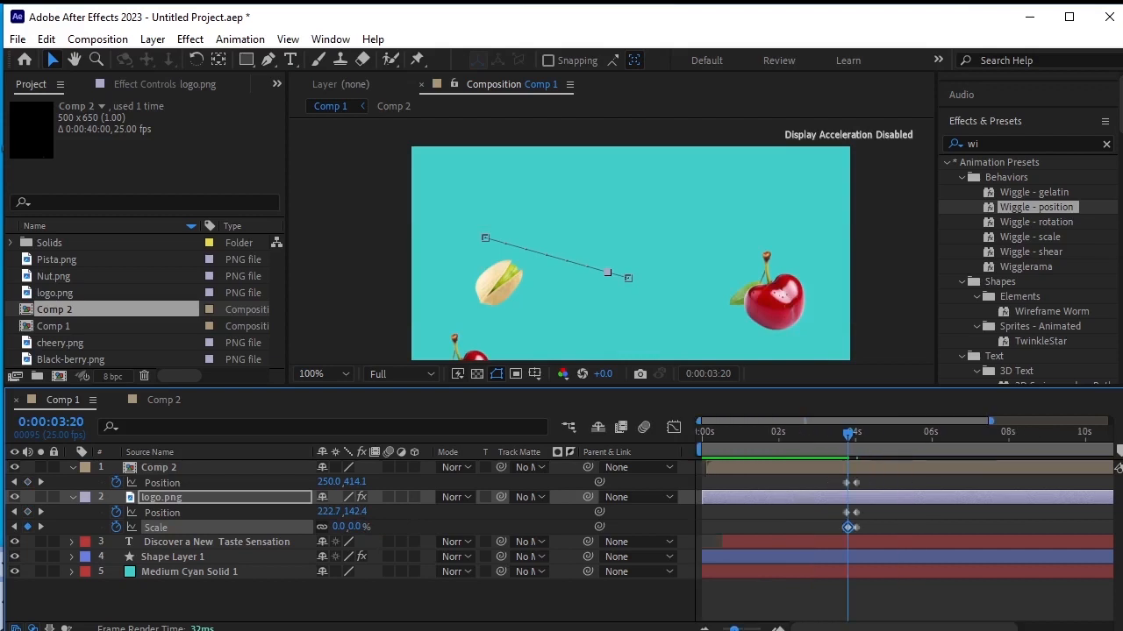
pyautogui.moveTo(846, 439); pyautogui.dragTo(701, 432)
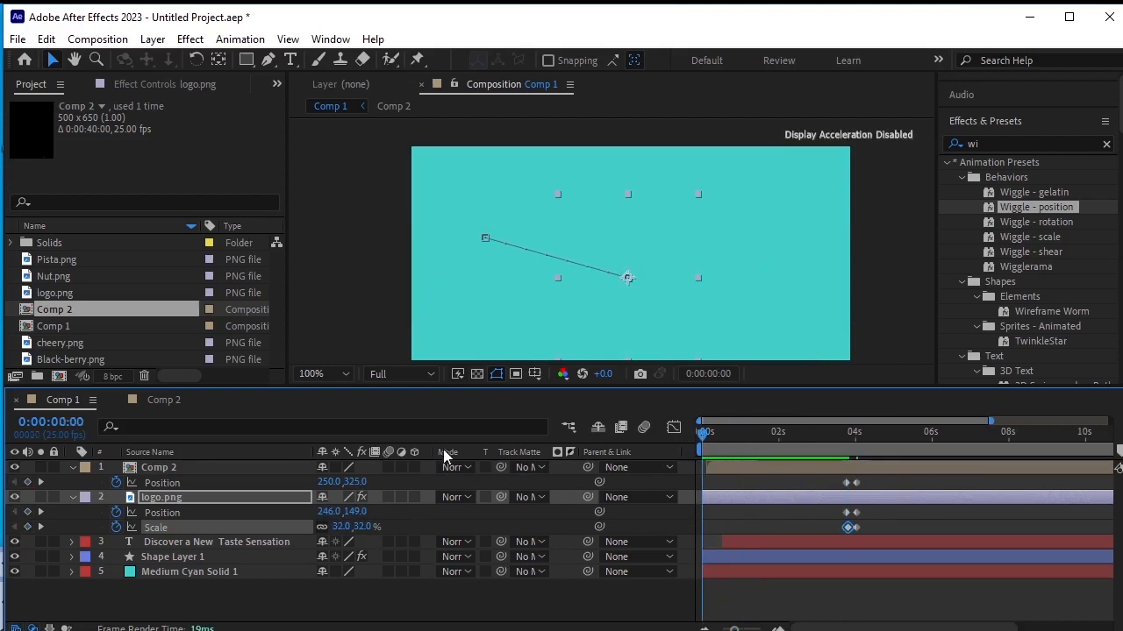
pyautogui.press('space')
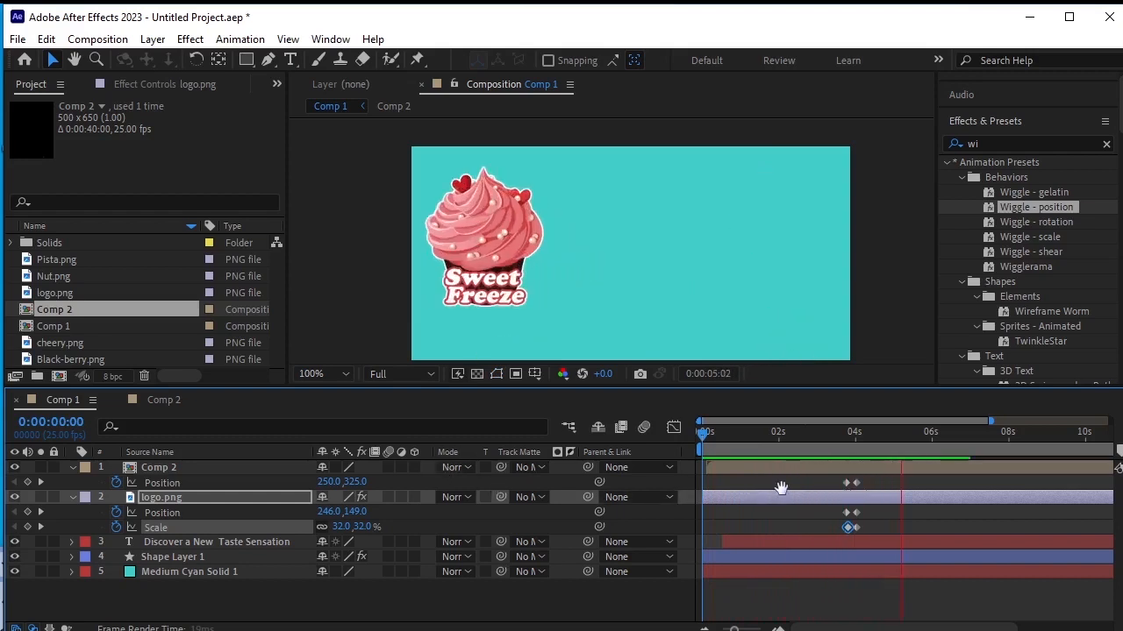
pyautogui.press('space')
# Step: Bend the logo's motion path into a downward curve by pulling a handle from its end point with the Convert Vertex tool
pyautogui.click(14, 513)
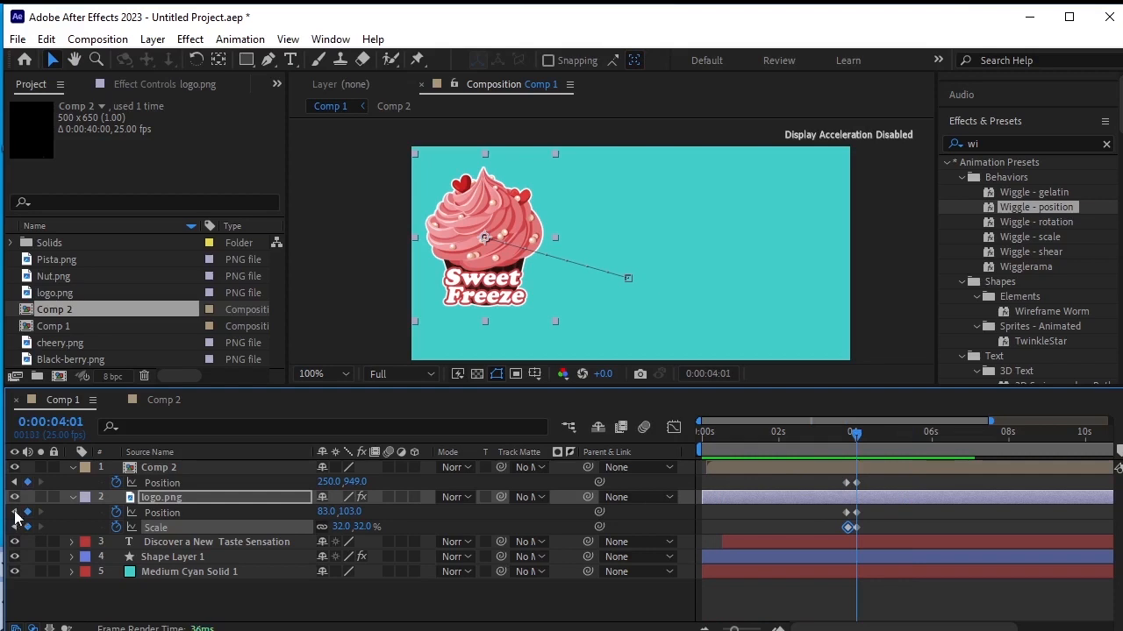
pyautogui.click(14, 516)
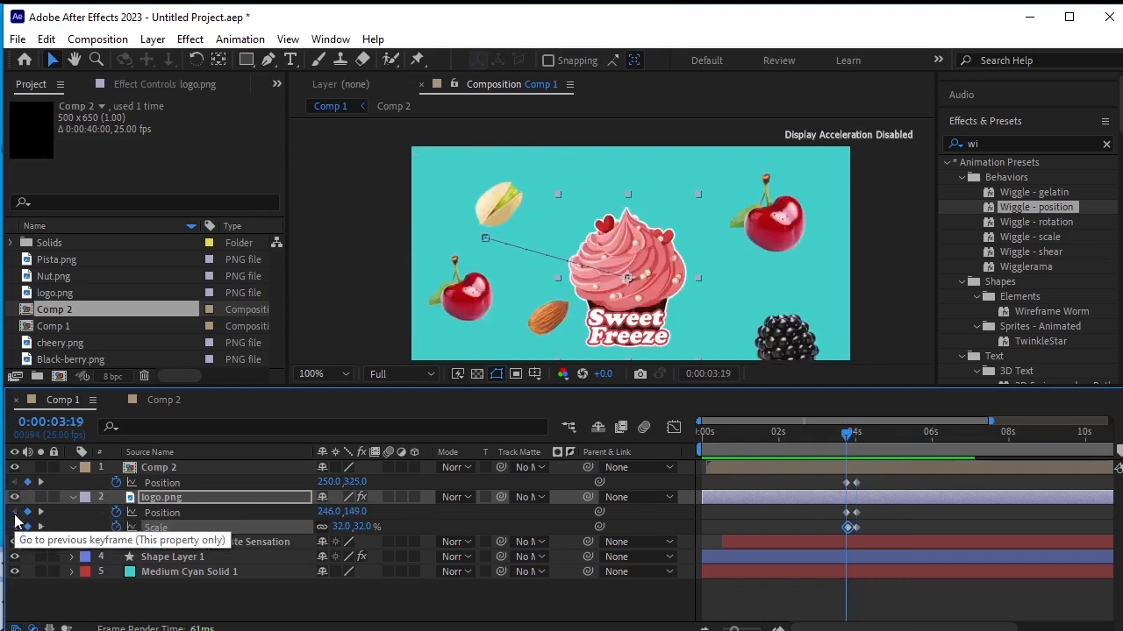
pyautogui.click(163, 512)
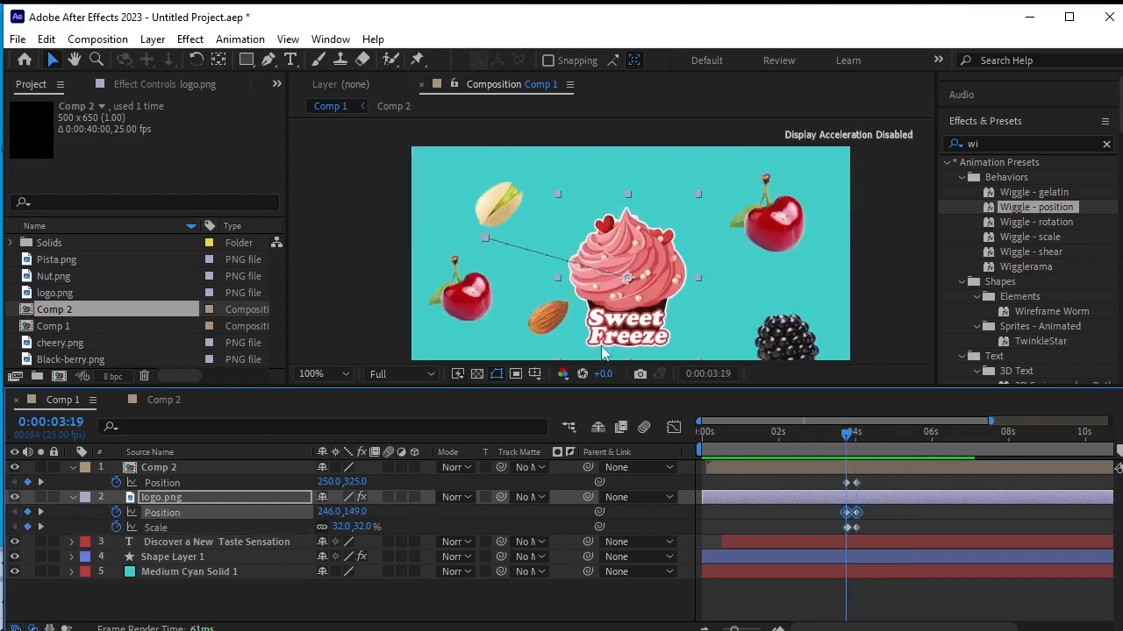
pyautogui.click(269, 61)
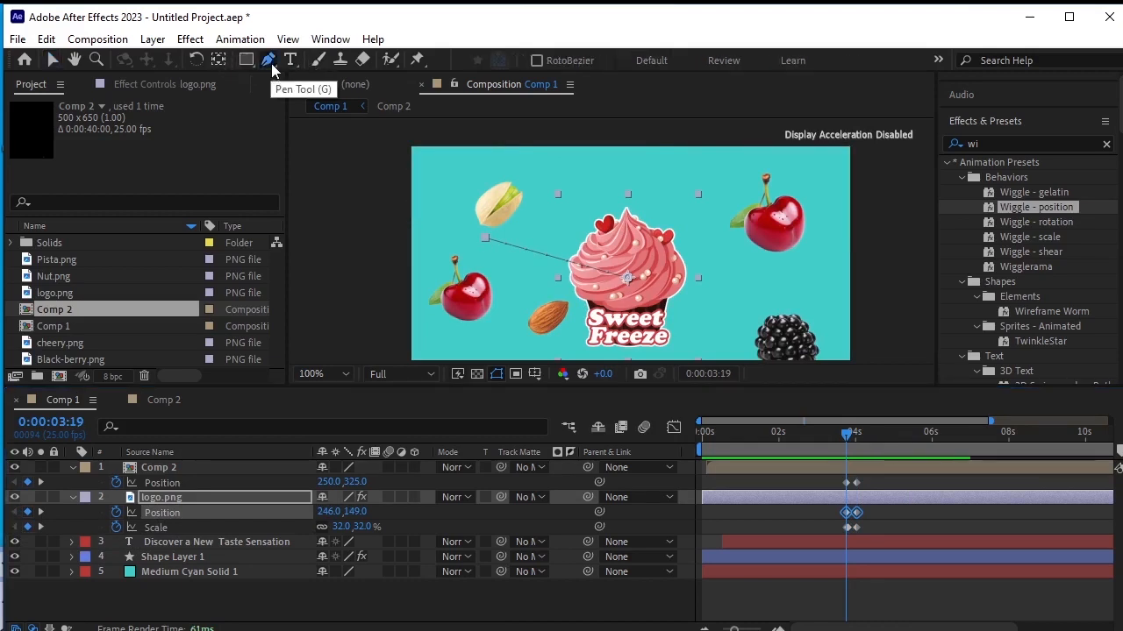
pyautogui.moveTo(271, 64); pyautogui.dragTo(336, 118)
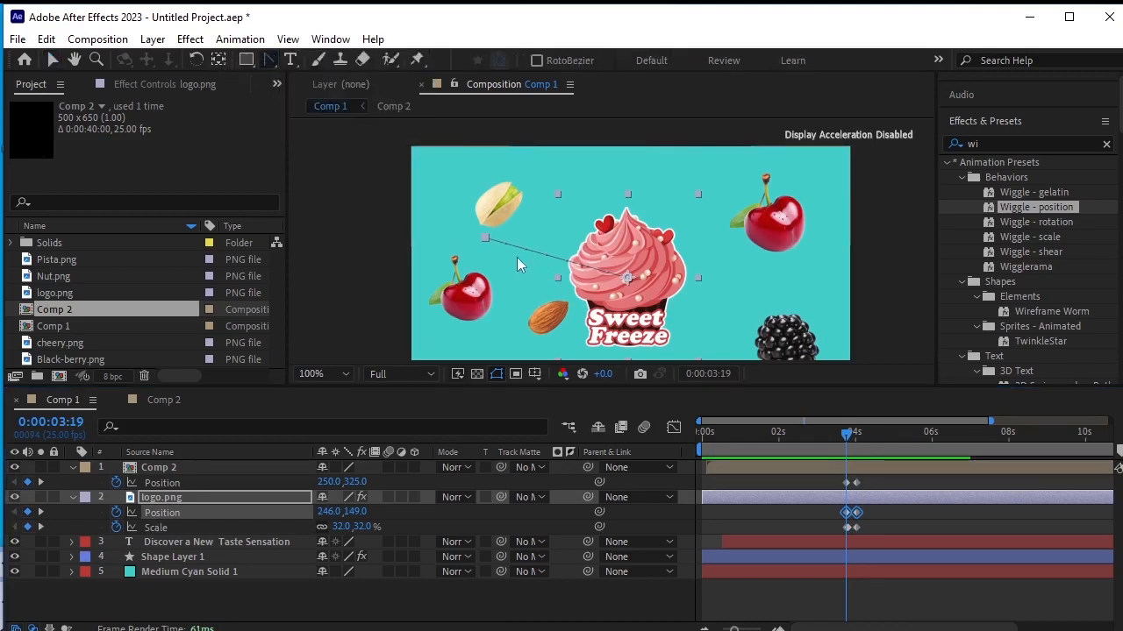
pyautogui.moveTo(485, 237); pyautogui.dragTo(536, 321)
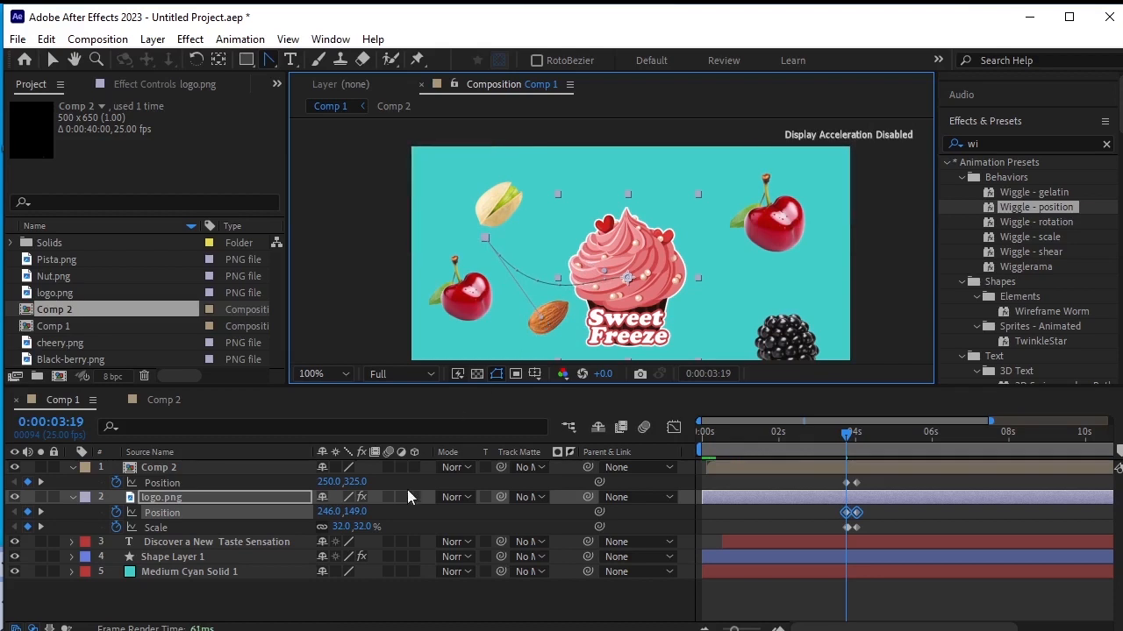
# Step: Fit the whole frame in the viewer, replay Comp 1 from the beginning and scrub back over the logo's curved move
pyautogui.click(74, 498)
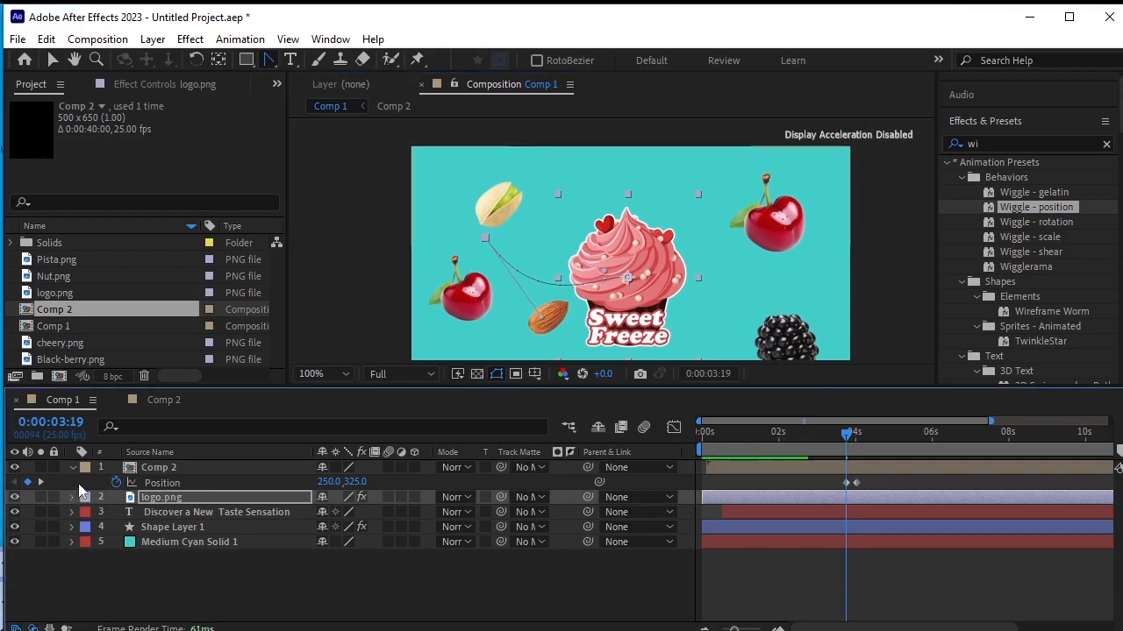
pyautogui.click(75, 469)
pyautogui.click(346, 374)
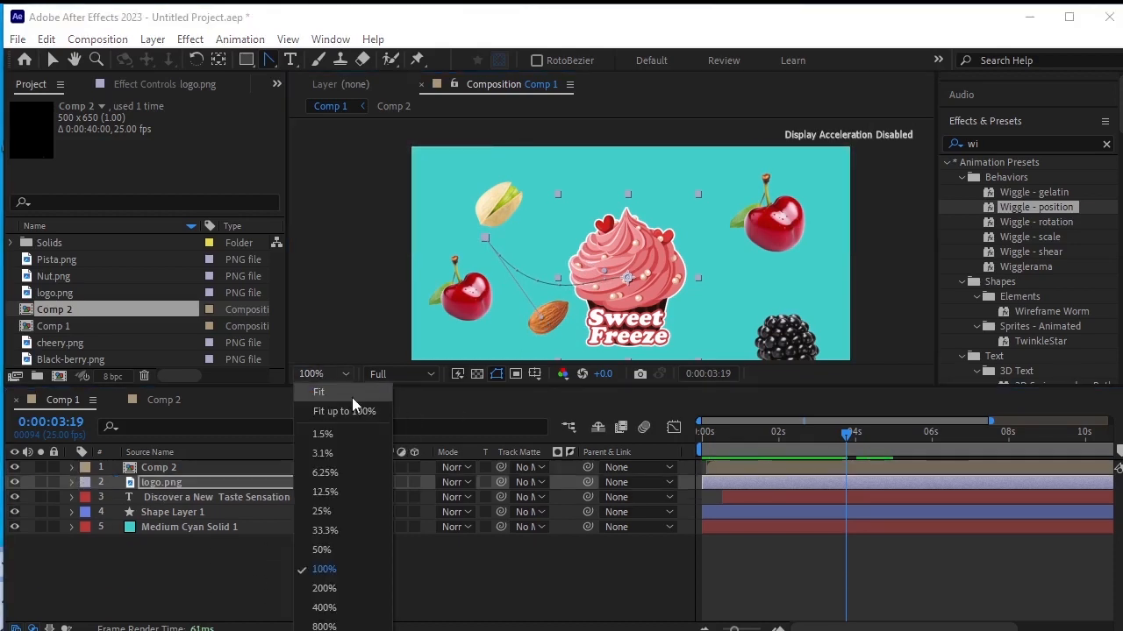
pyautogui.click(351, 395)
pyautogui.click(597, 548)
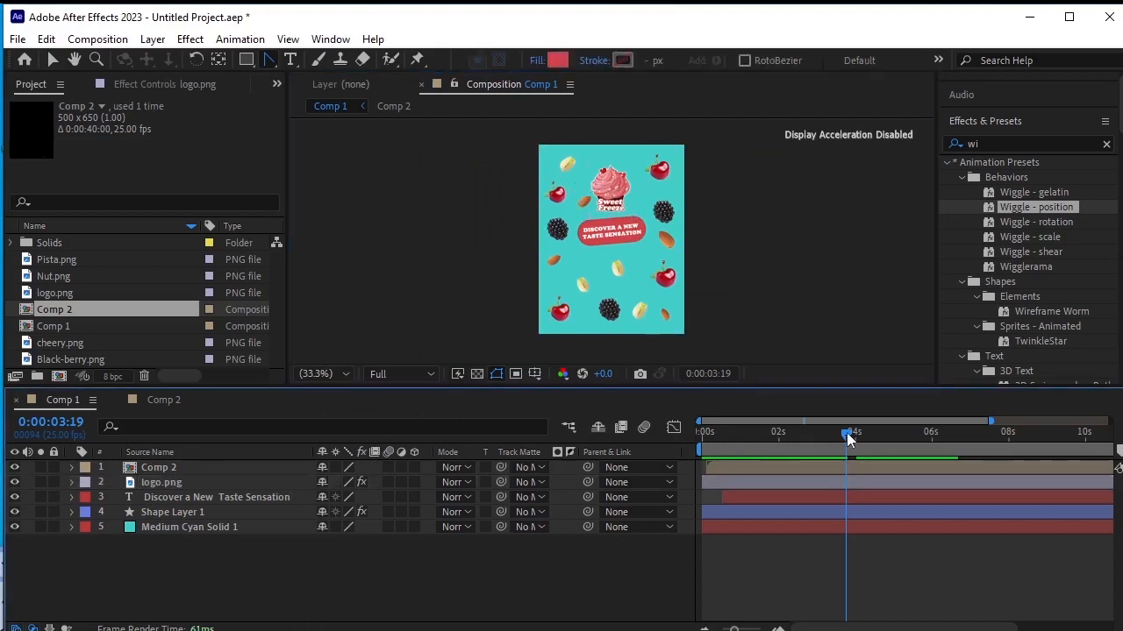
pyautogui.moveTo(846, 432); pyautogui.dragTo(581, 434)
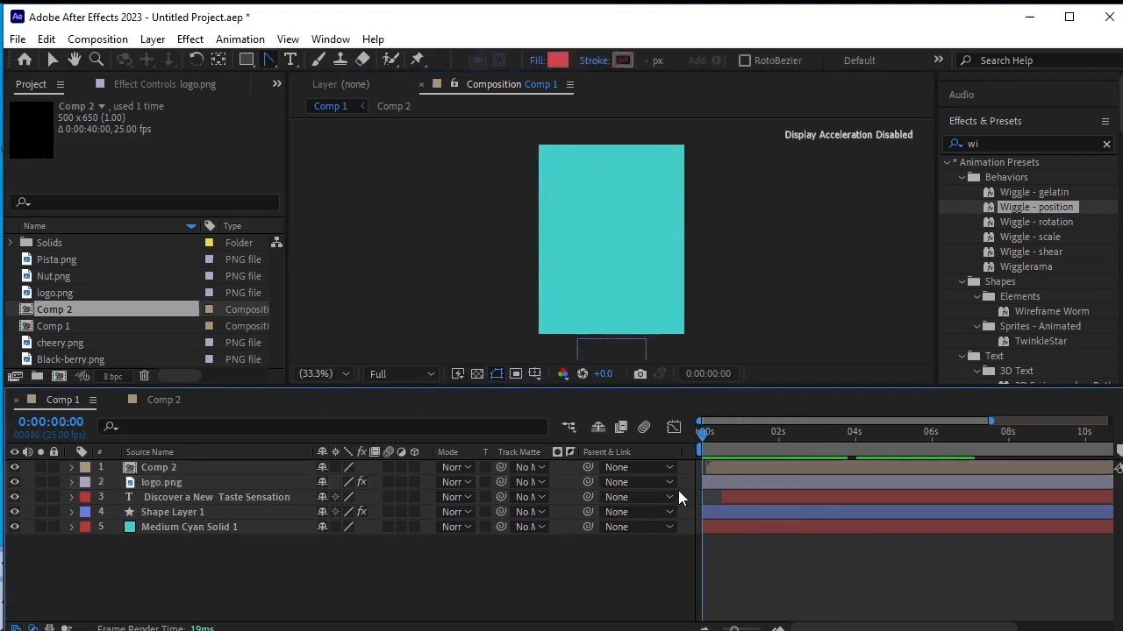
pyautogui.press('space')
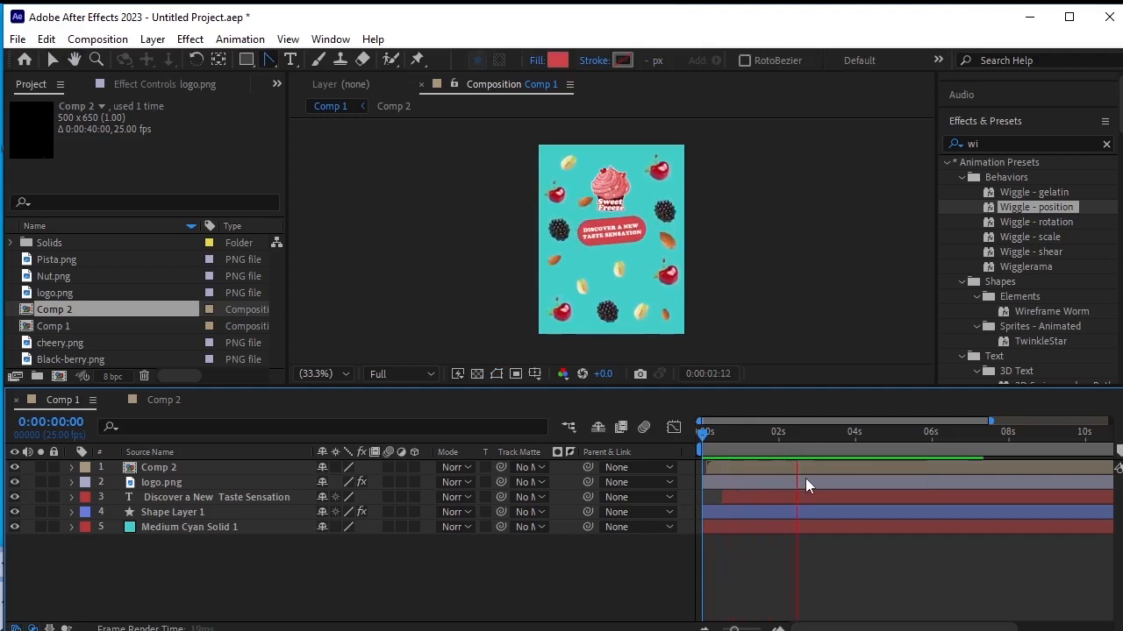
pyautogui.press('space')
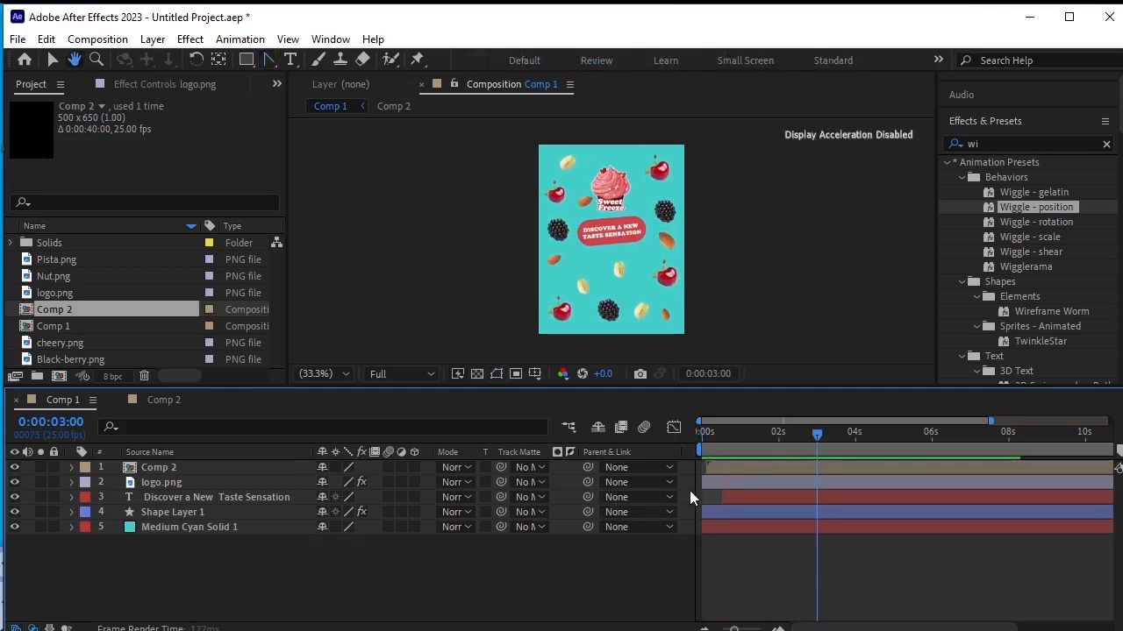
pyautogui.press('space')
pyautogui.press('space')
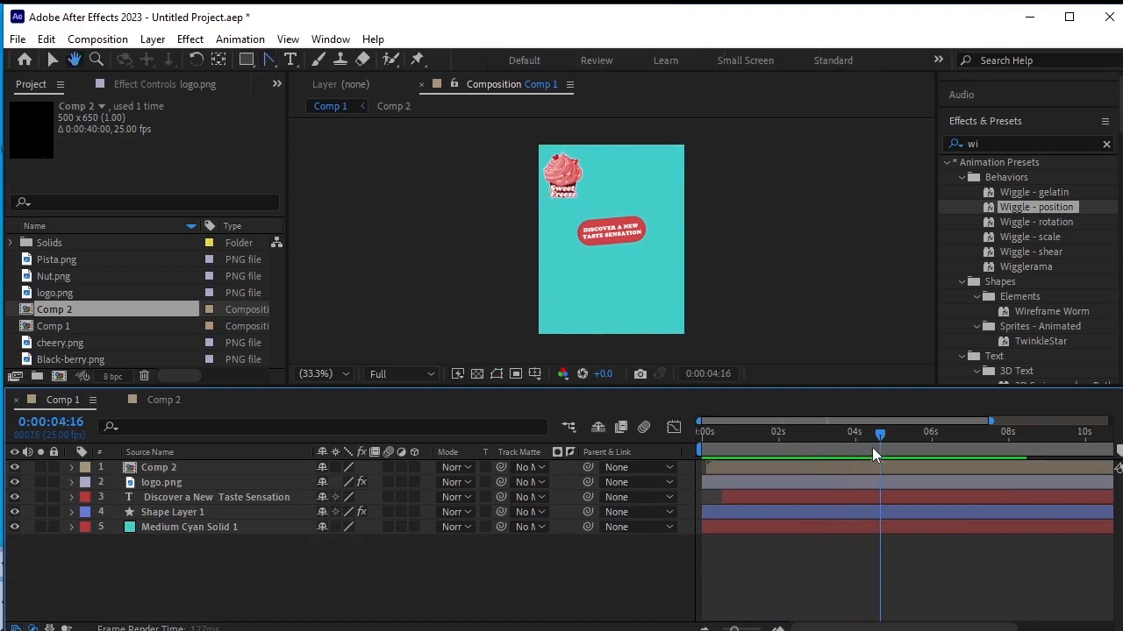
pyautogui.moveTo(878, 435); pyautogui.dragTo(844, 443)
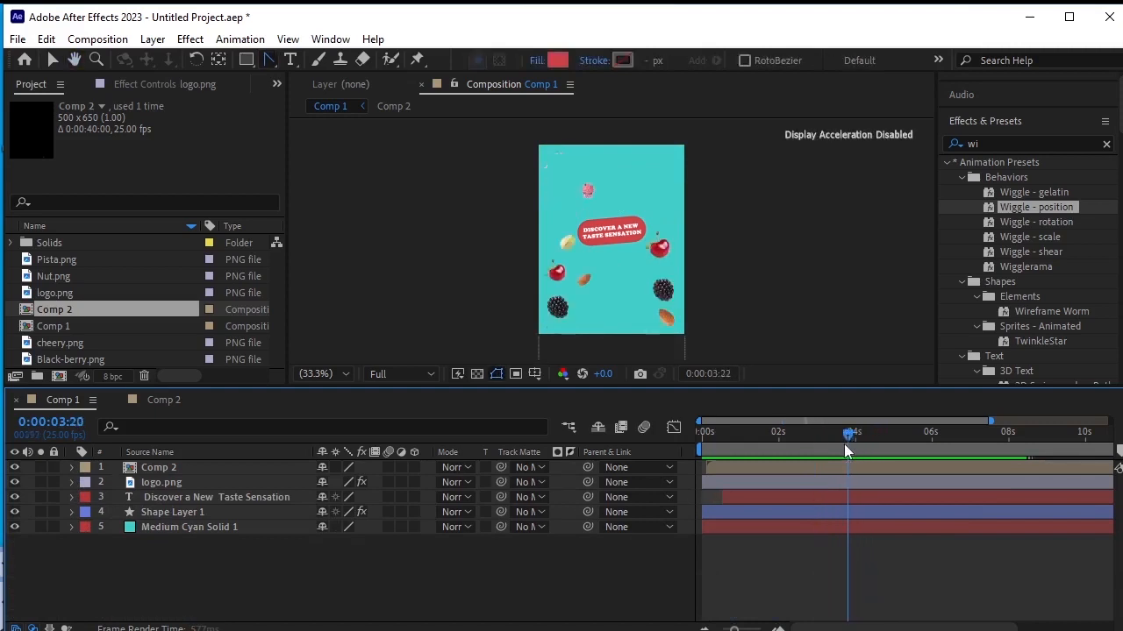
# Step: Keyframe the tagline text's Position at 0:00:03:19 and drop it below the frame to 250.4, 723.8 at 0:00:04:01, matching Comp 2's keyframes
pyautogui.click(255, 465)
pyautogui.press('p')
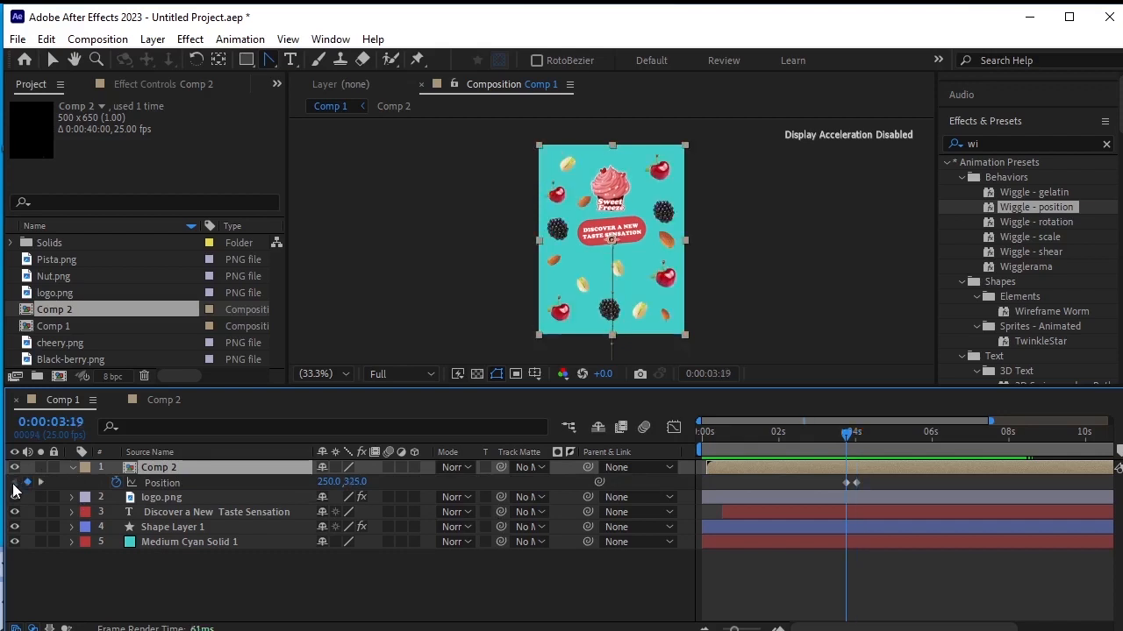
pyautogui.click(177, 510)
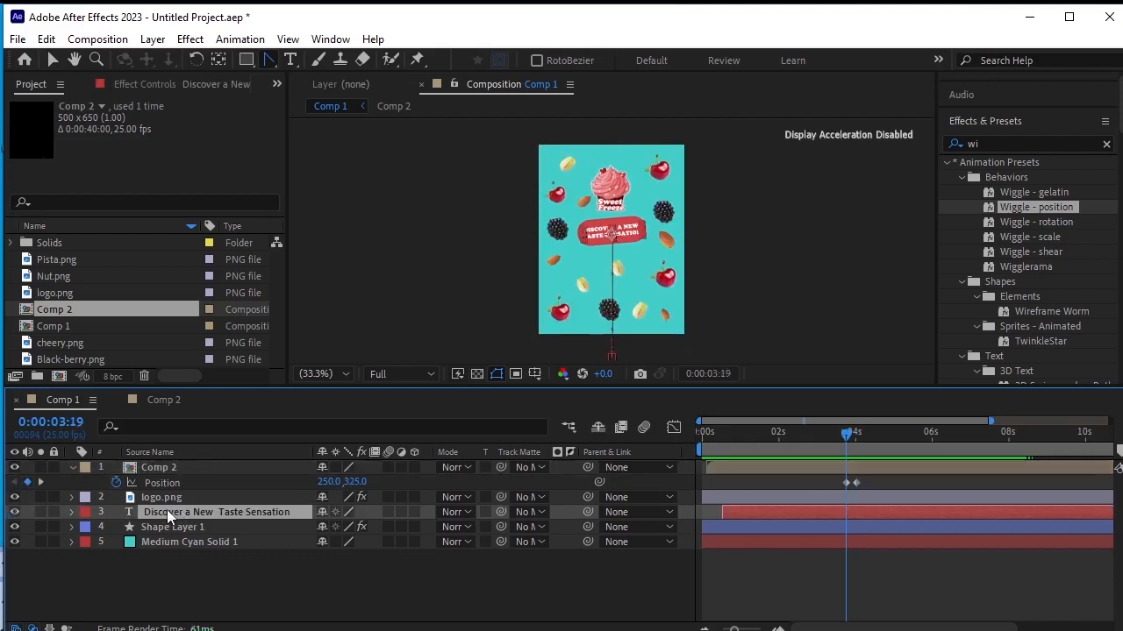
pyautogui.press('p')
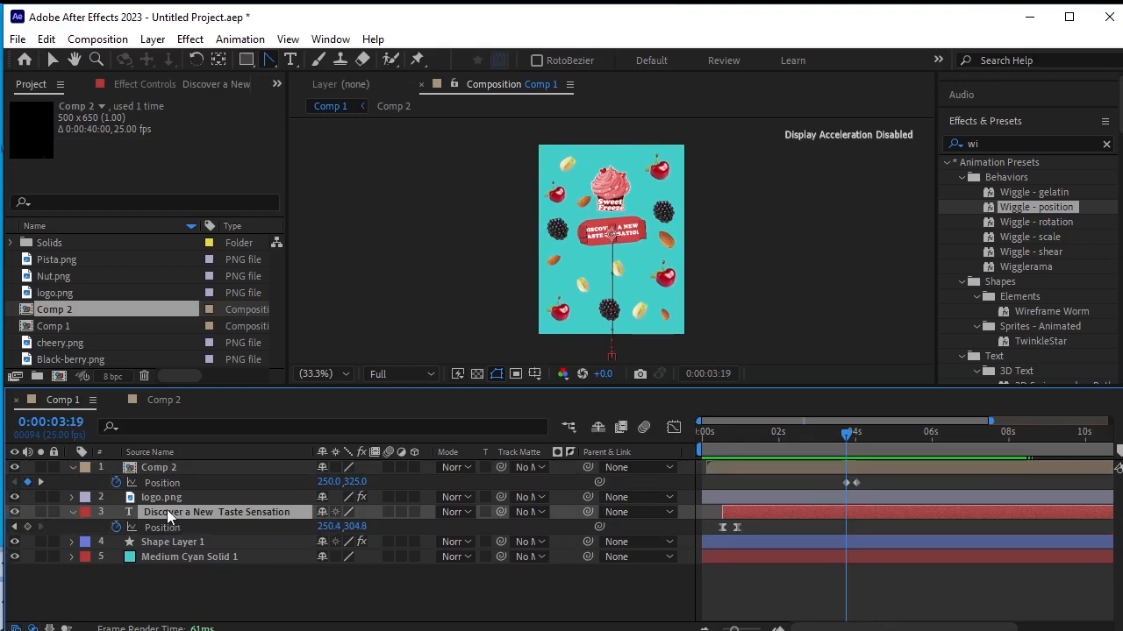
pyautogui.click(27, 529)
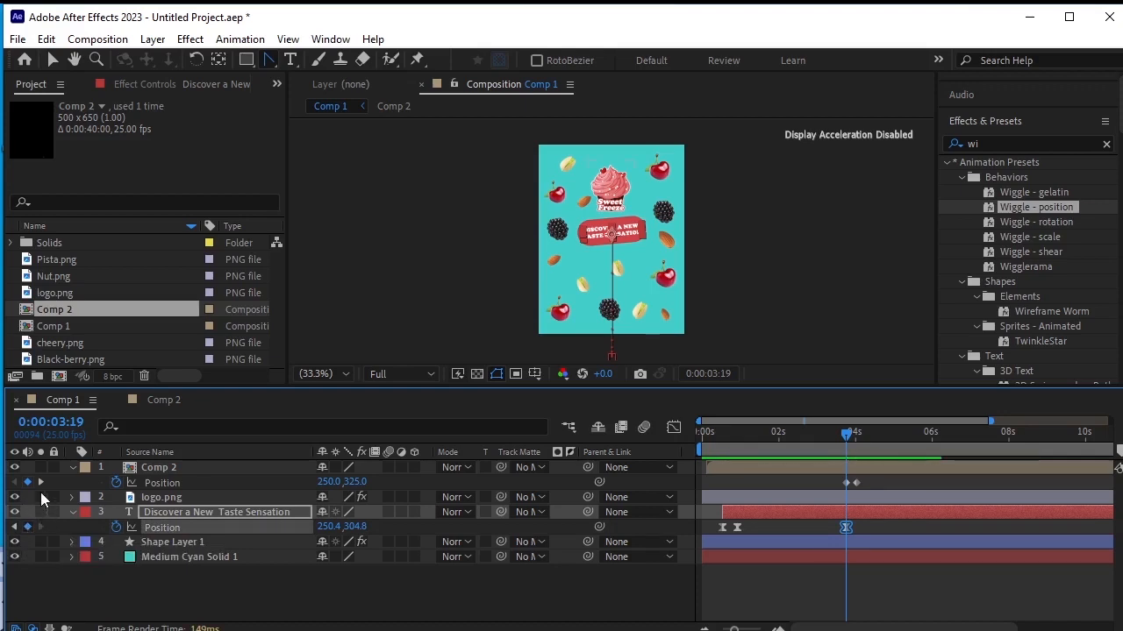
pyautogui.click(40, 482)
pyautogui.moveTo(356, 527); pyautogui.dragTo(754, 495)
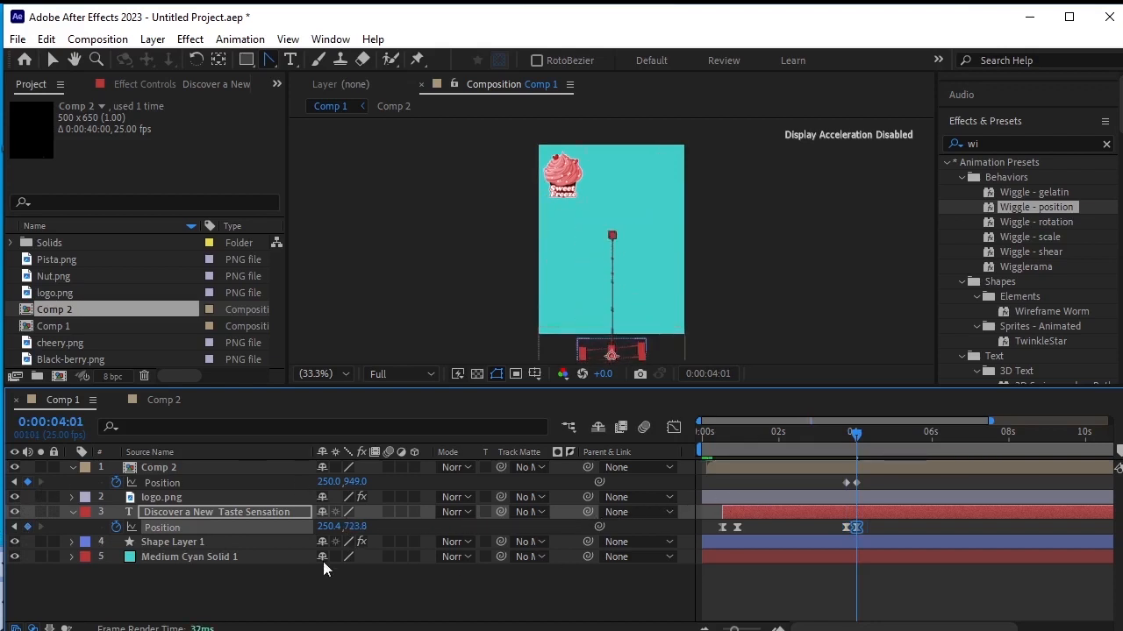
pyautogui.click(73, 513)
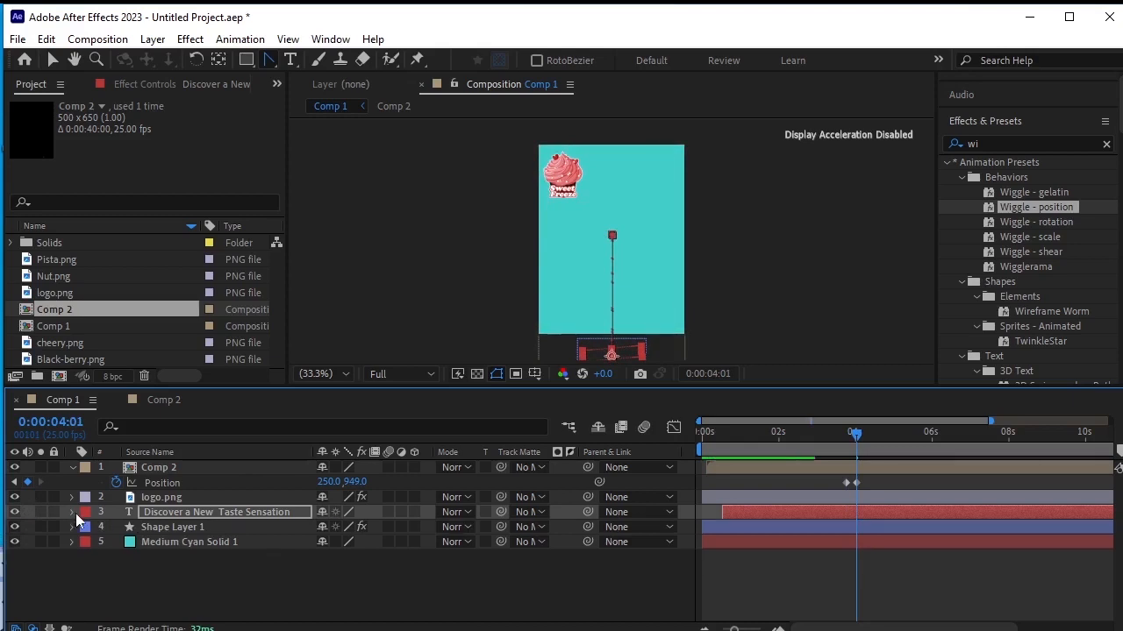
pyautogui.click(72, 468)
pyautogui.click(160, 563)
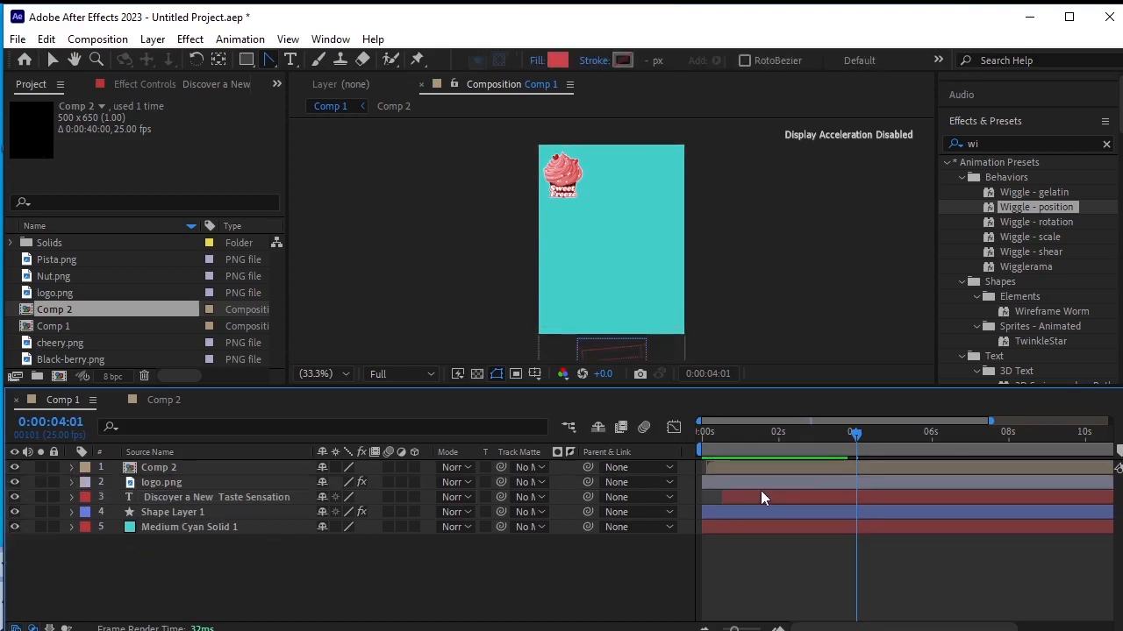
# Step: Play Comp 1 from the beginning and scrub around four seconds to check the tagline, fruits and logo transition
pyautogui.moveTo(856, 436); pyautogui.dragTo(670, 459)
pyautogui.press('space')
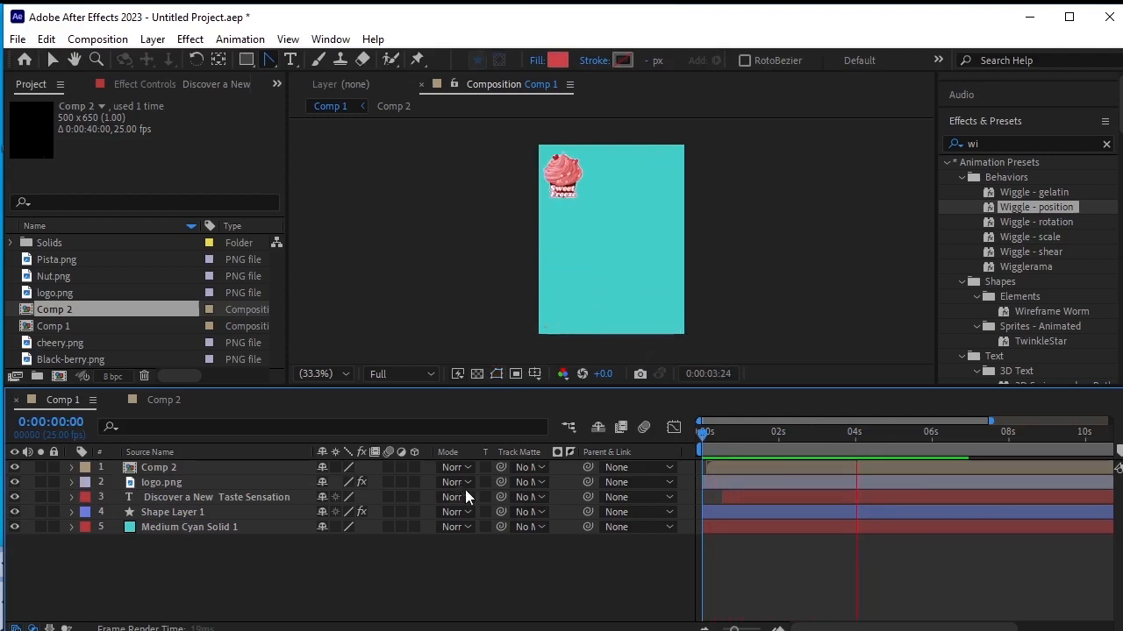
pyautogui.press('space')
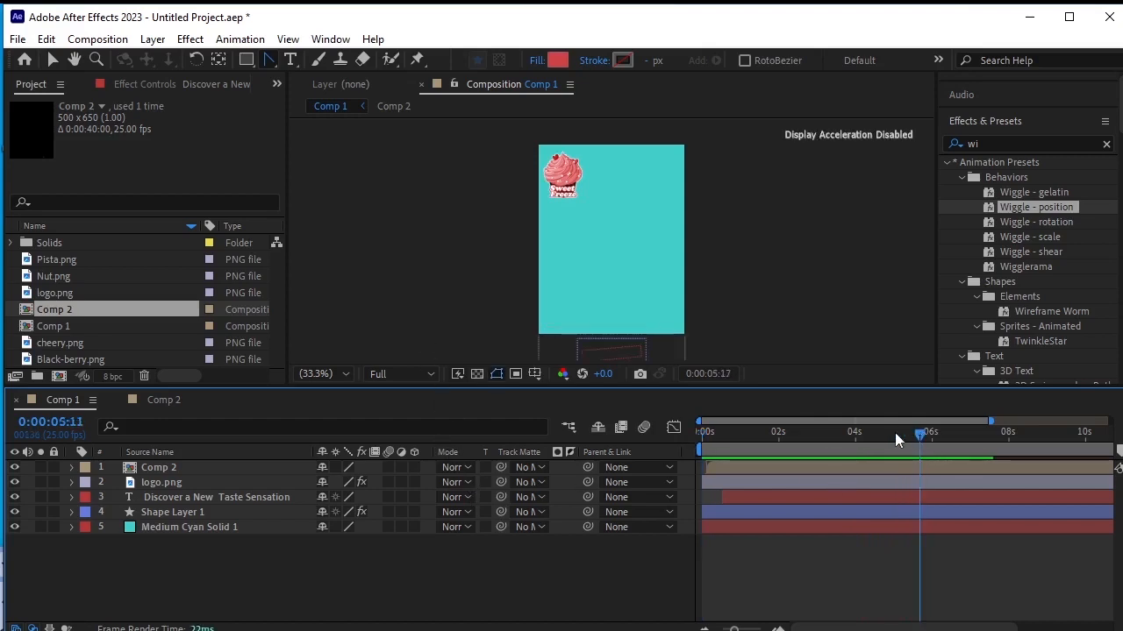
pyautogui.moveTo(895, 432); pyautogui.dragTo(533, 456)
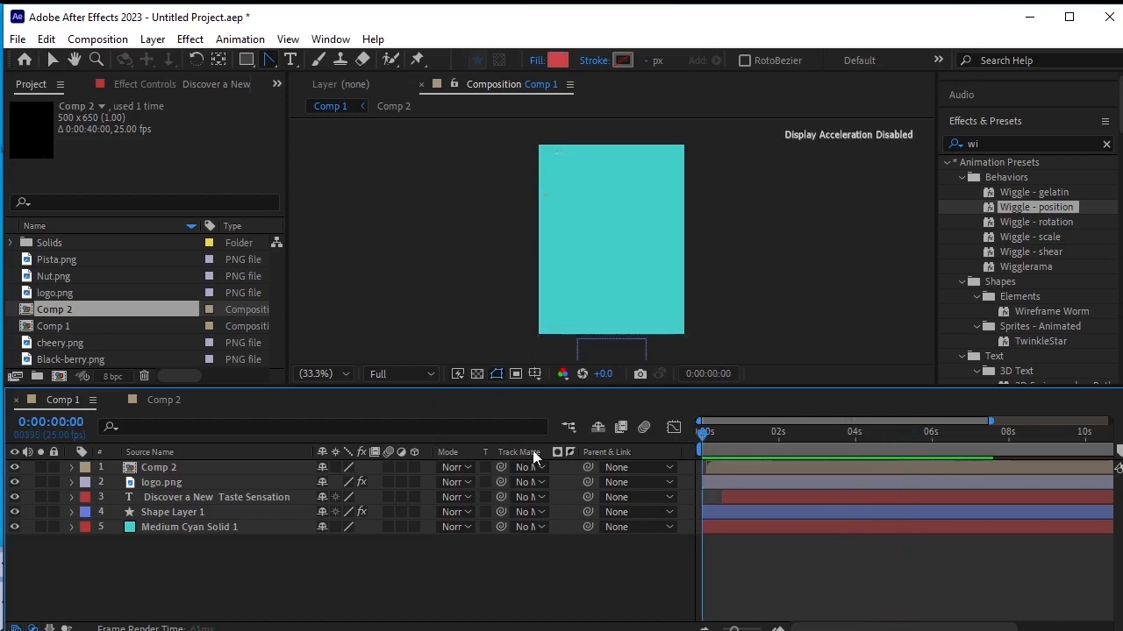
pyautogui.press('space')
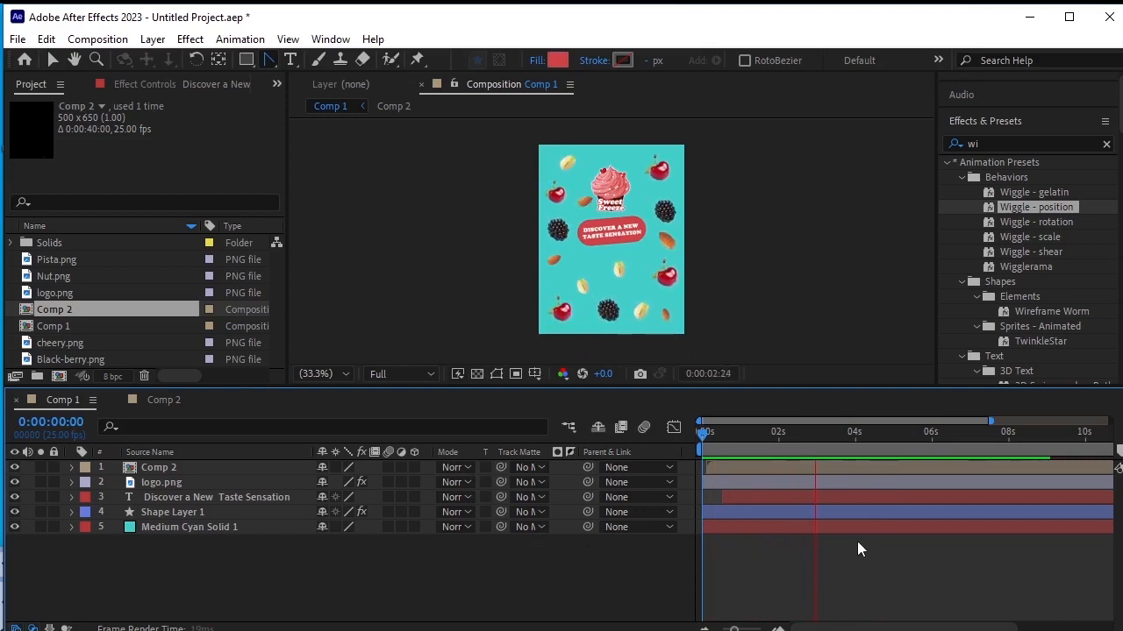
pyautogui.press('space')
pyautogui.press('space')
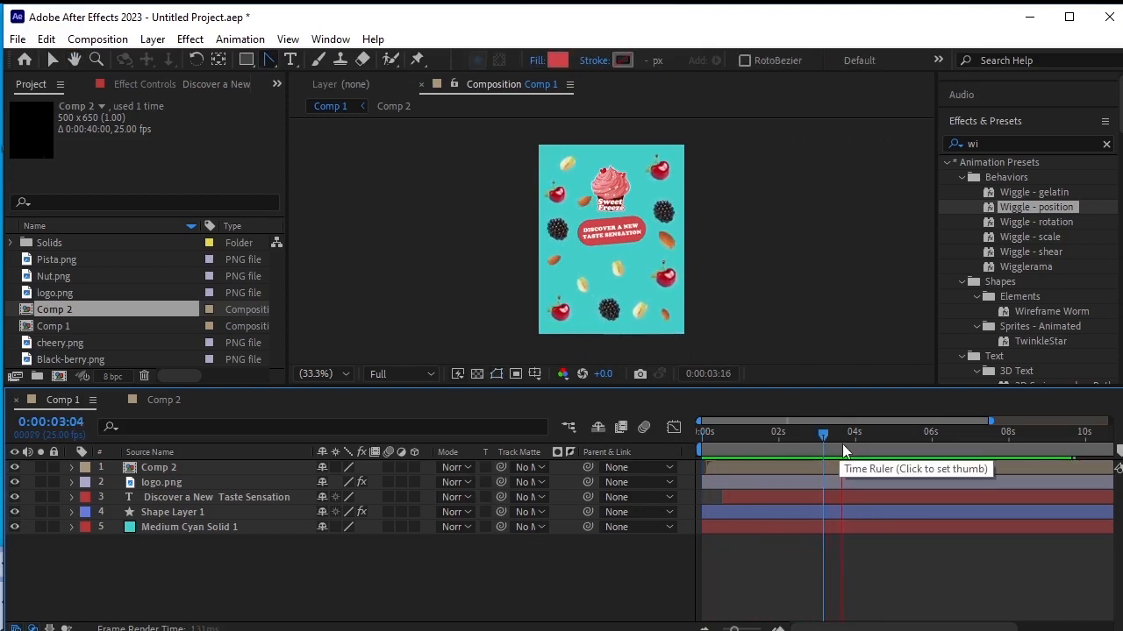
pyautogui.press('space')
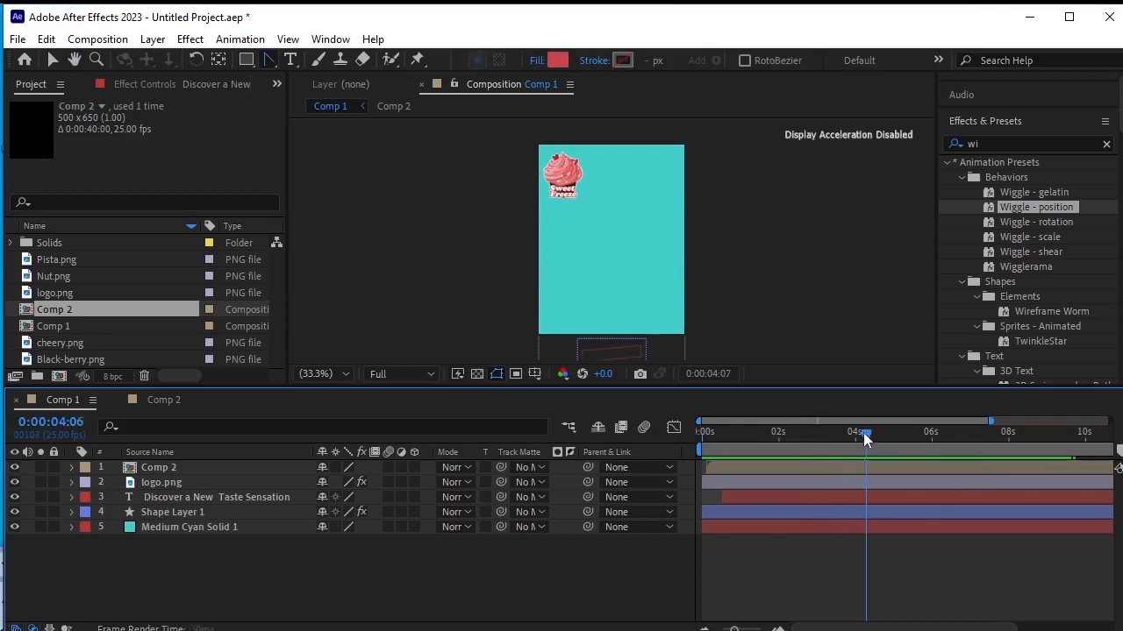
pyautogui.click(849, 445)
pyautogui.moveTo(849, 445); pyautogui.dragTo(862, 439)
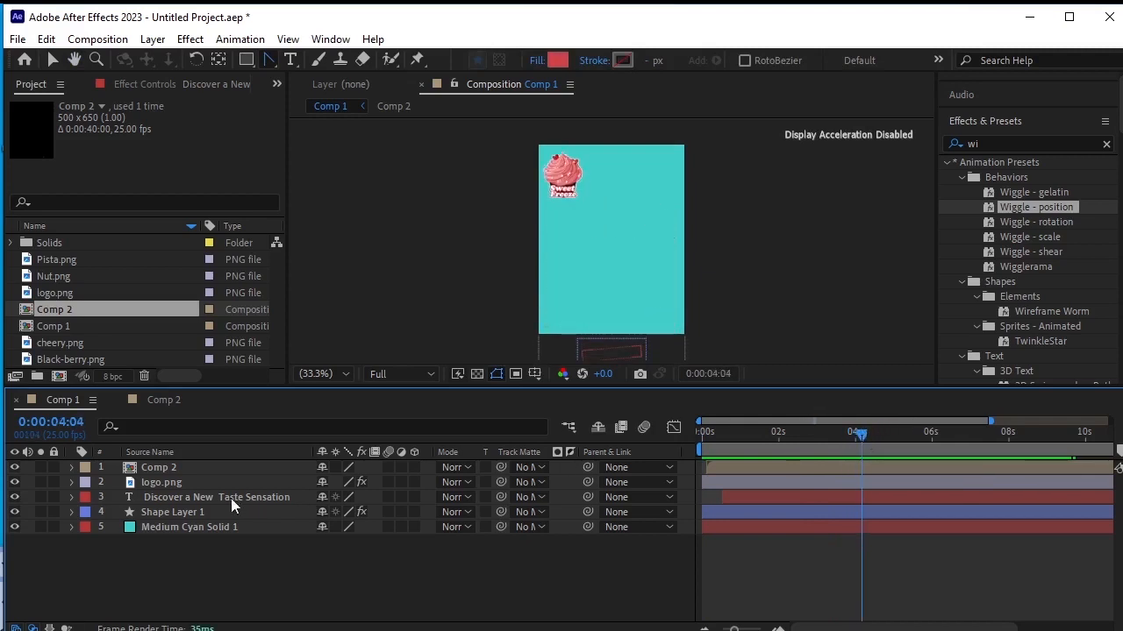
# Step: Add a composition marker in Comp 1 at 0:00:04:01, on Comp 2's last Position keyframe
pyautogui.click(233, 466)
pyautogui.press('p')
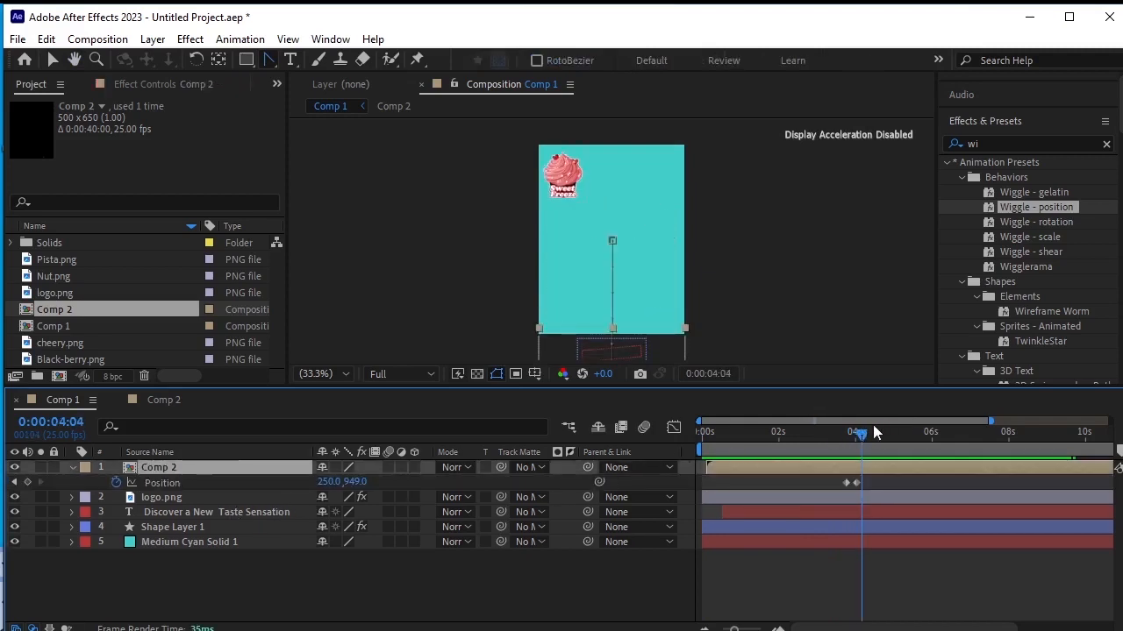
pyautogui.moveTo(860, 441); pyautogui.dragTo(856, 448)
pyautogui.click(856, 484)
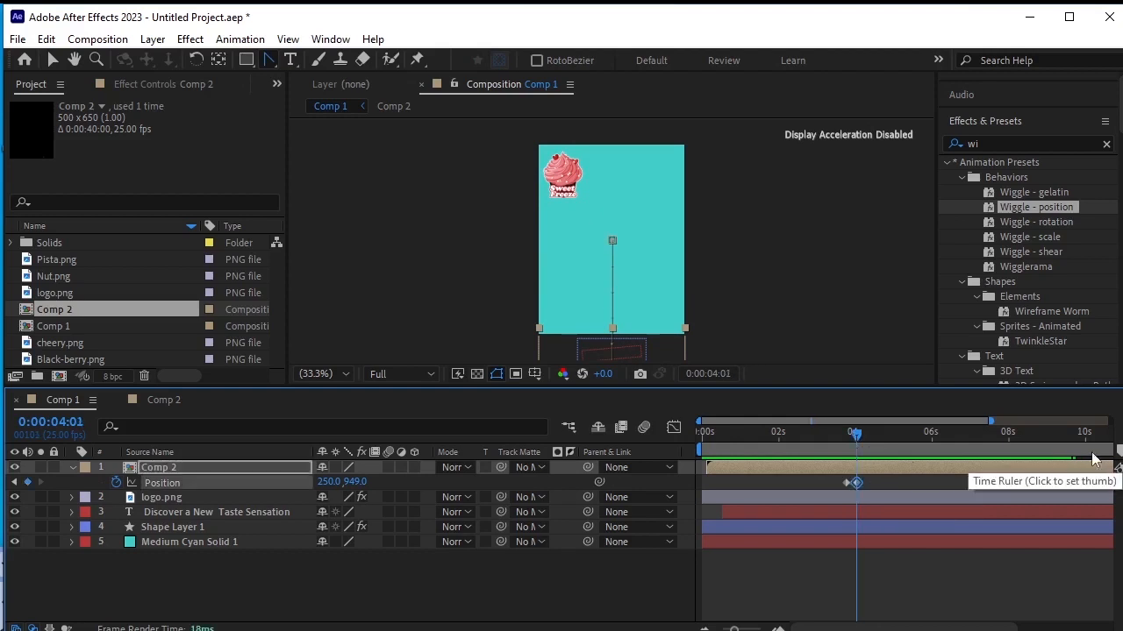
pyautogui.click(1118, 449)
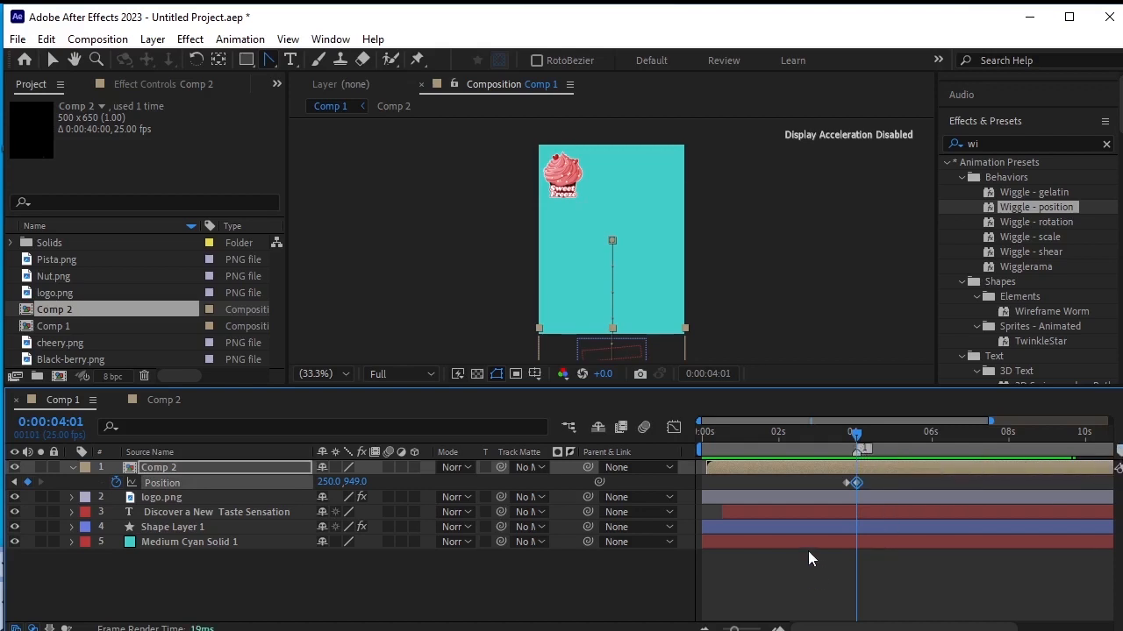
pyautogui.click(70, 468)
pyautogui.click(322, 593)
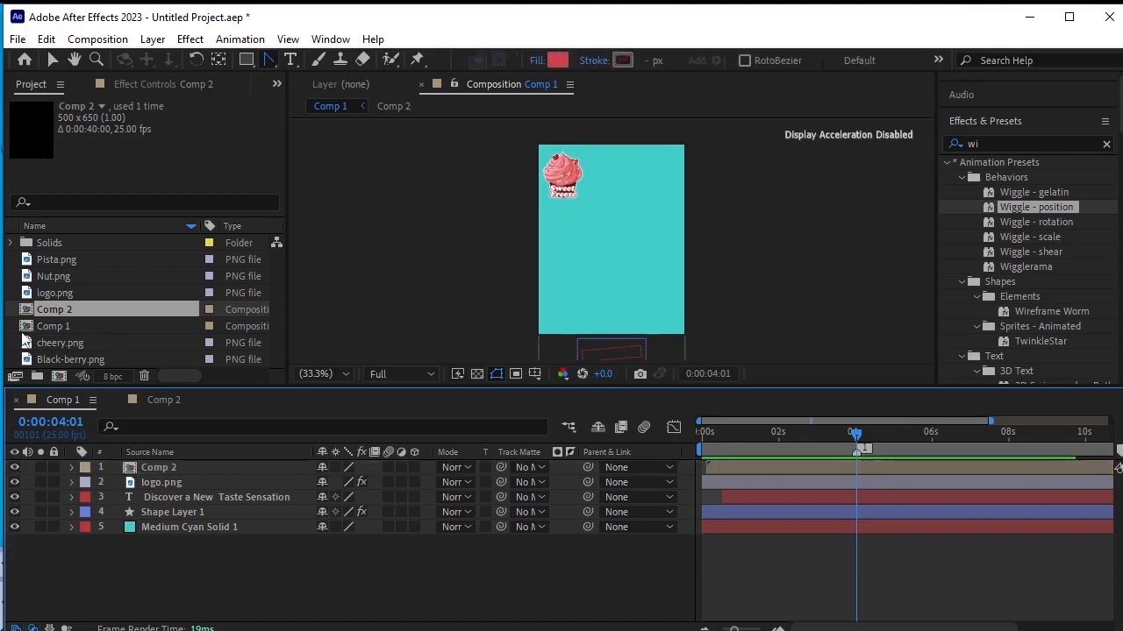
# Step: Create a new 500 x 650 px composition at 25 fps lasting 0:00:15:00, and enlarge the project and viewer area
pyautogui.click(59, 377)
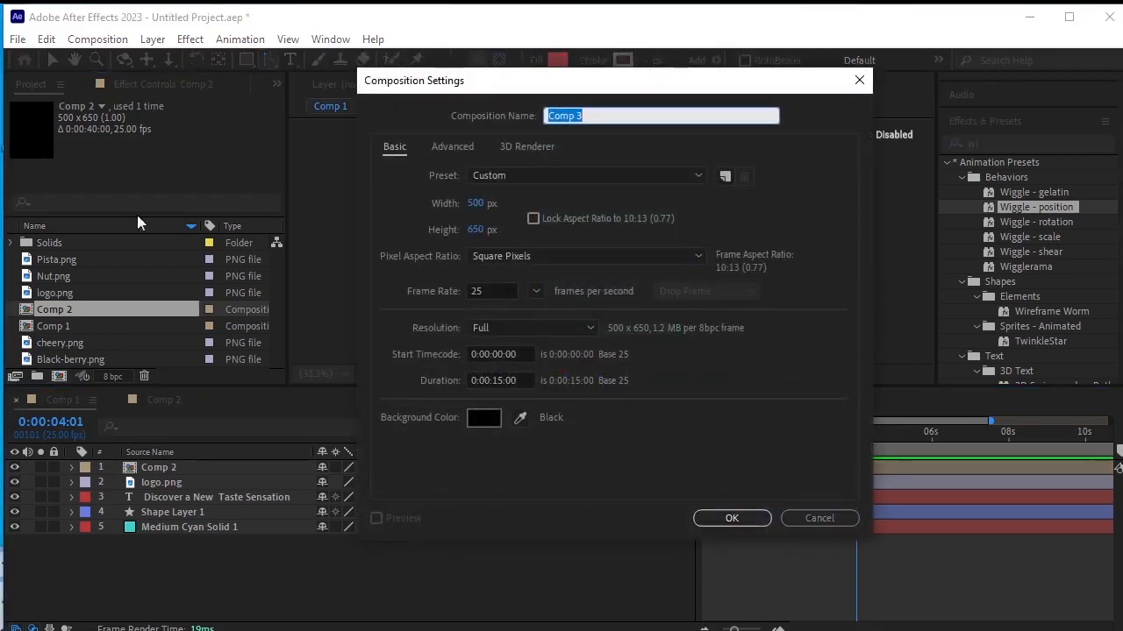
pyautogui.click(732, 518)
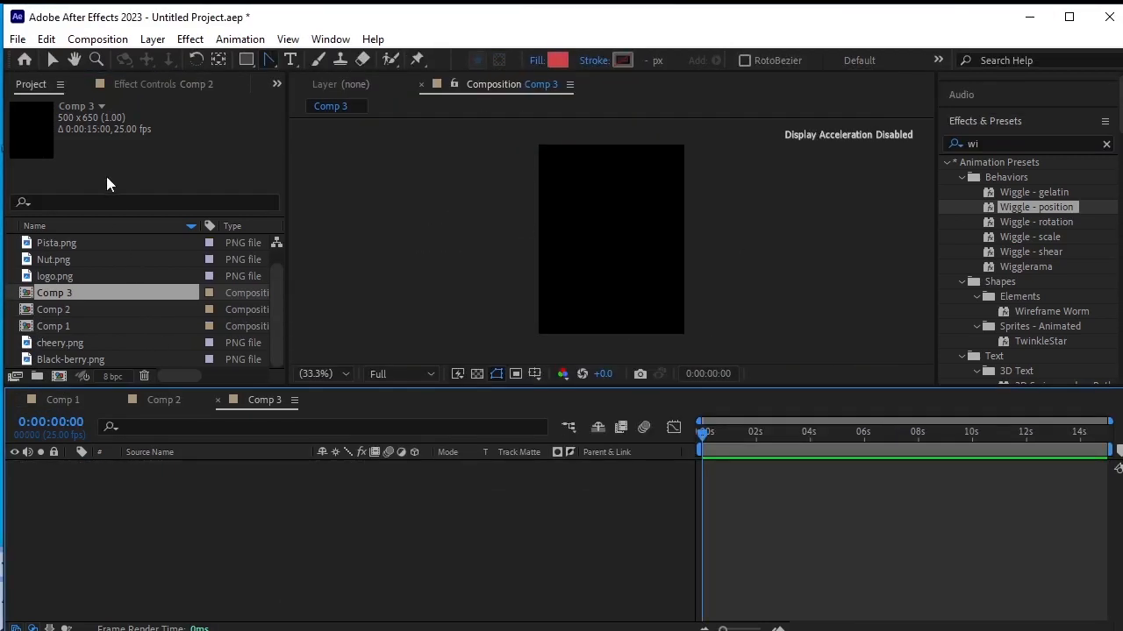
pyautogui.click(134, 236)
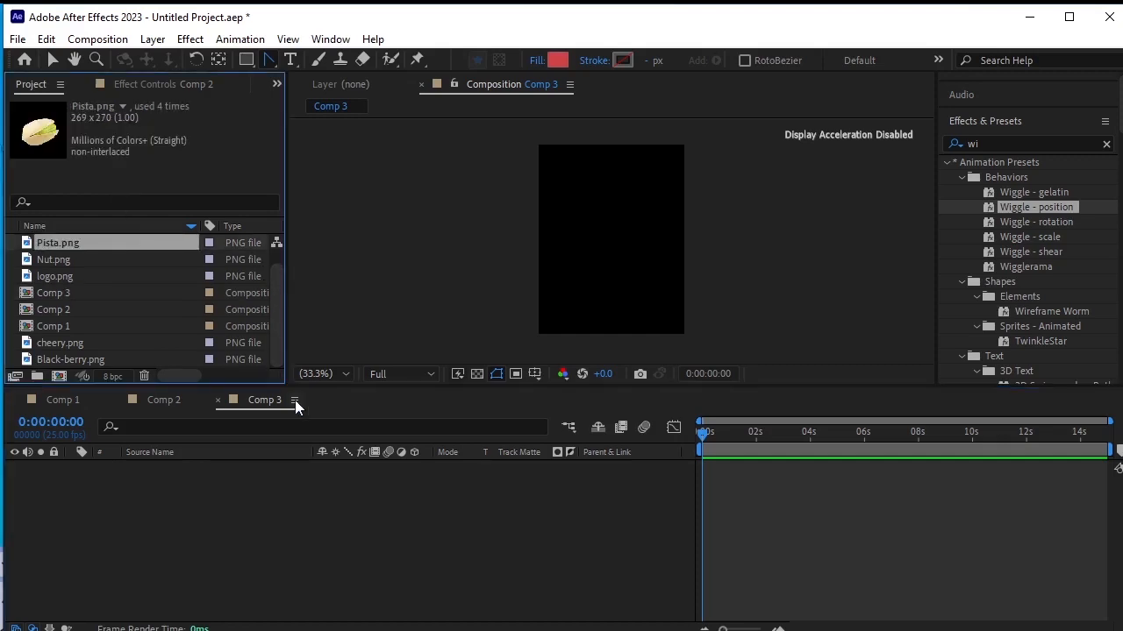
pyautogui.moveTo(312, 389); pyautogui.dragTo(316, 447)
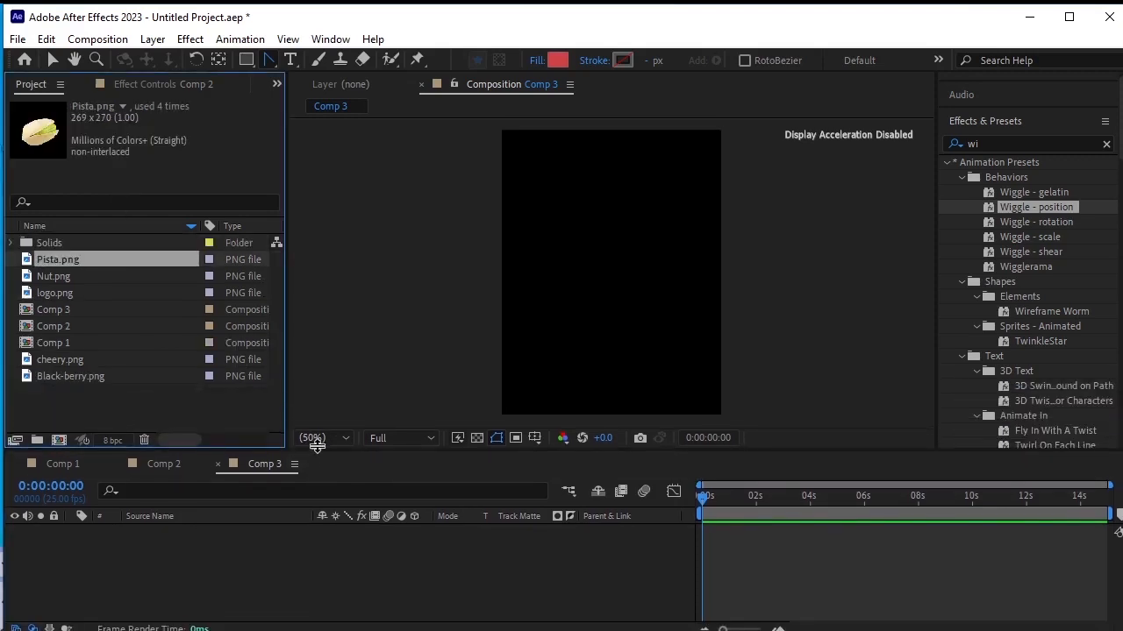
# Step: Import icecream.png from the Icecream ani folder and add it as a layer in Comp 3
pyautogui.rightClick(122, 397)
pyautogui.moveTo(254, 489)
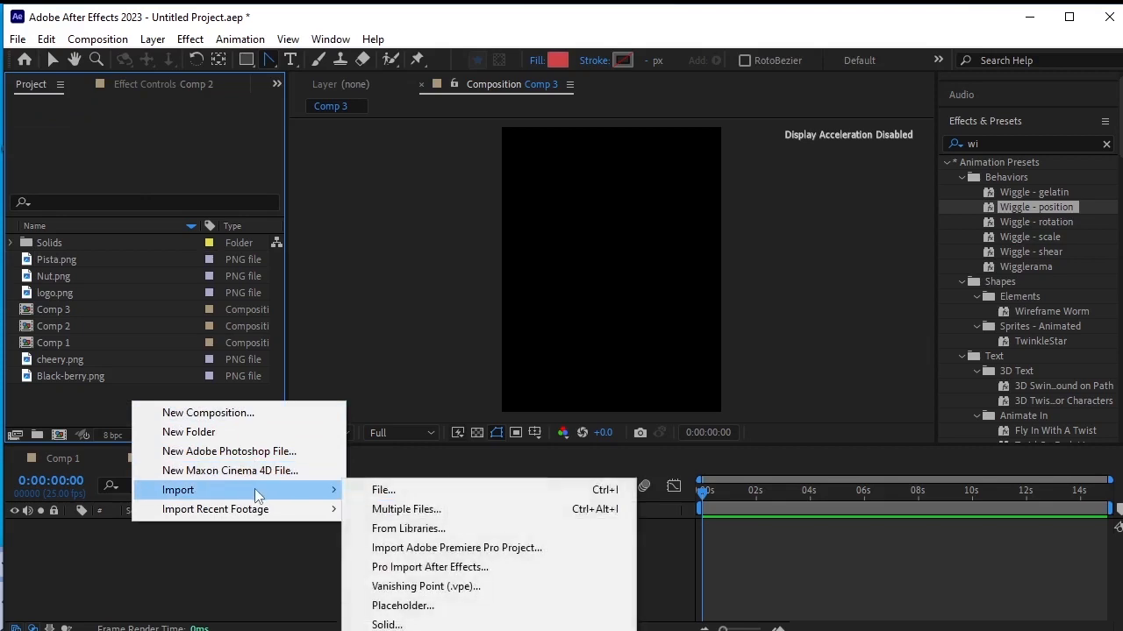
pyautogui.click(429, 492)
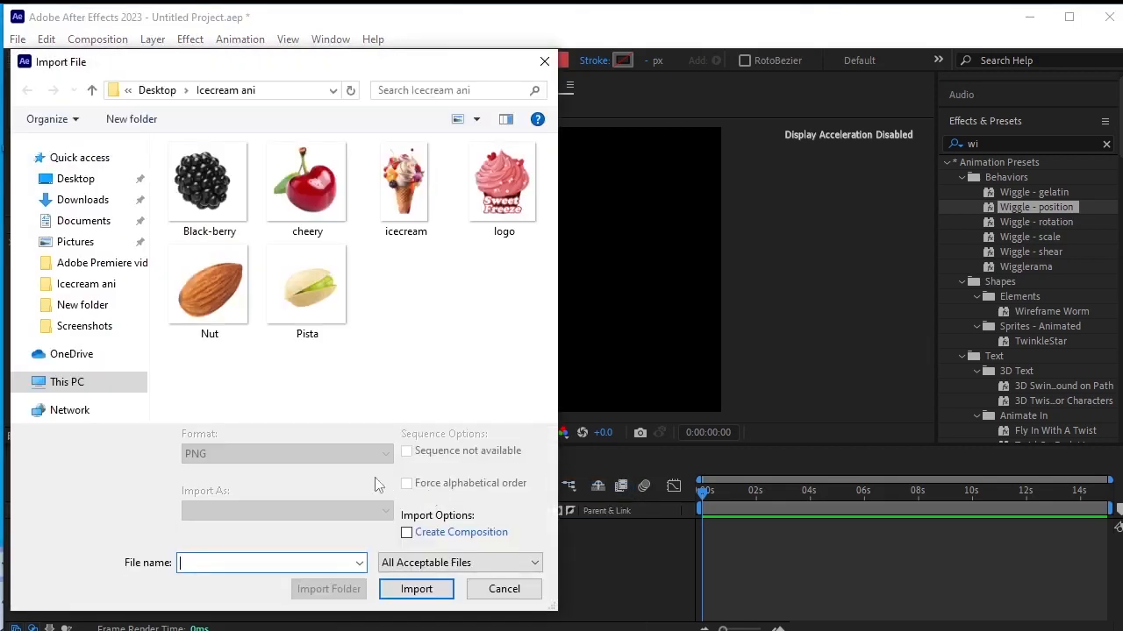
pyautogui.click(399, 215)
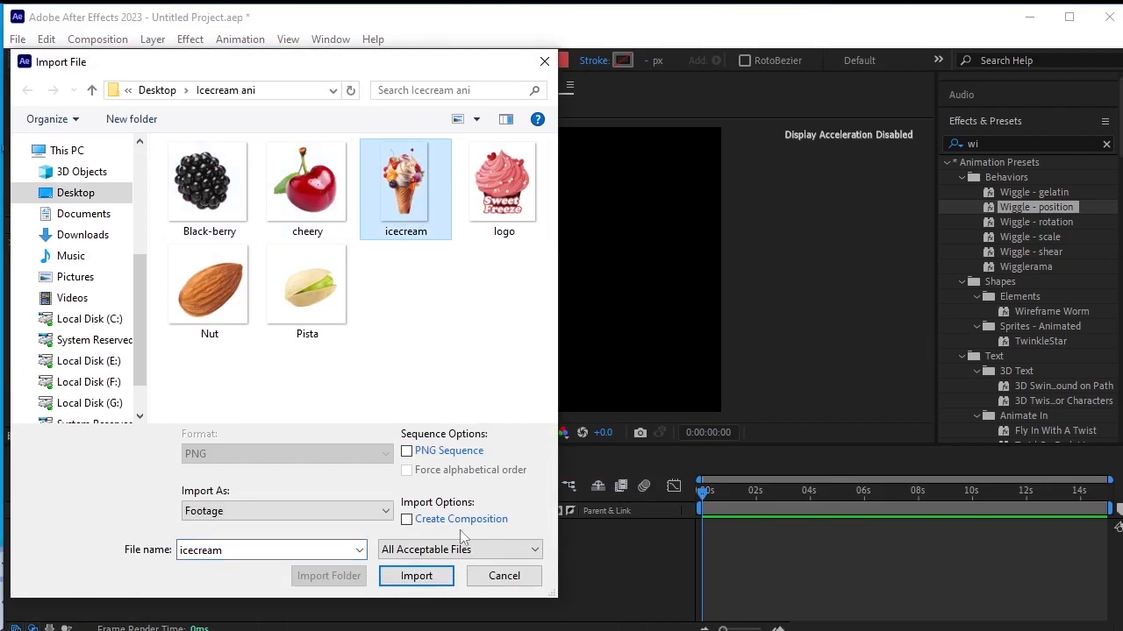
pyautogui.click(419, 575)
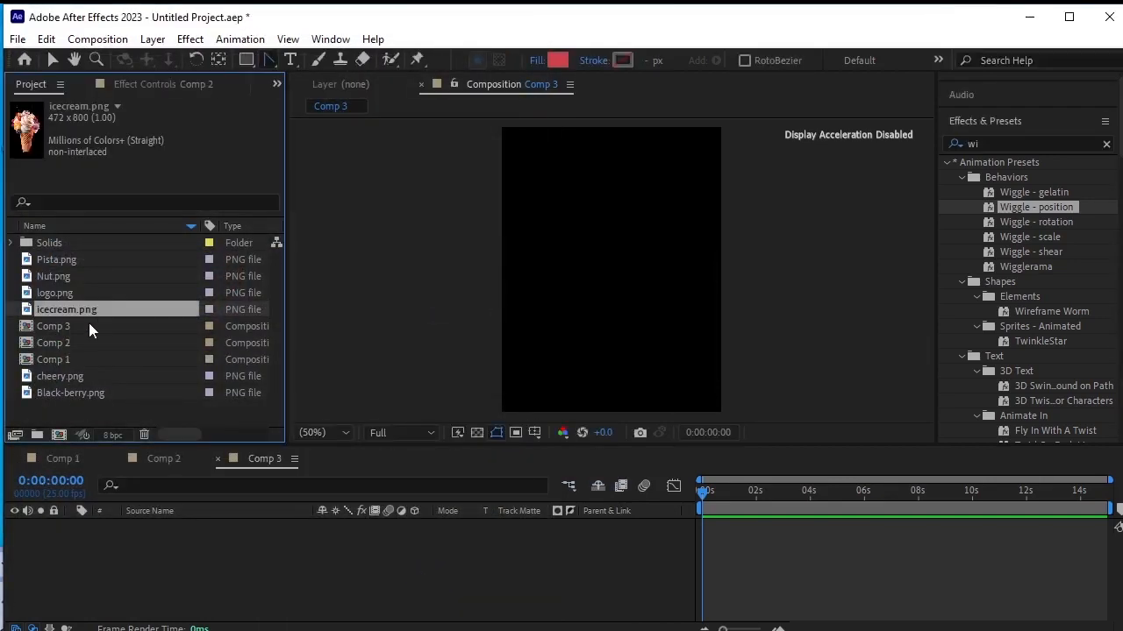
pyautogui.moveTo(102, 314); pyautogui.dragTo(155, 541)
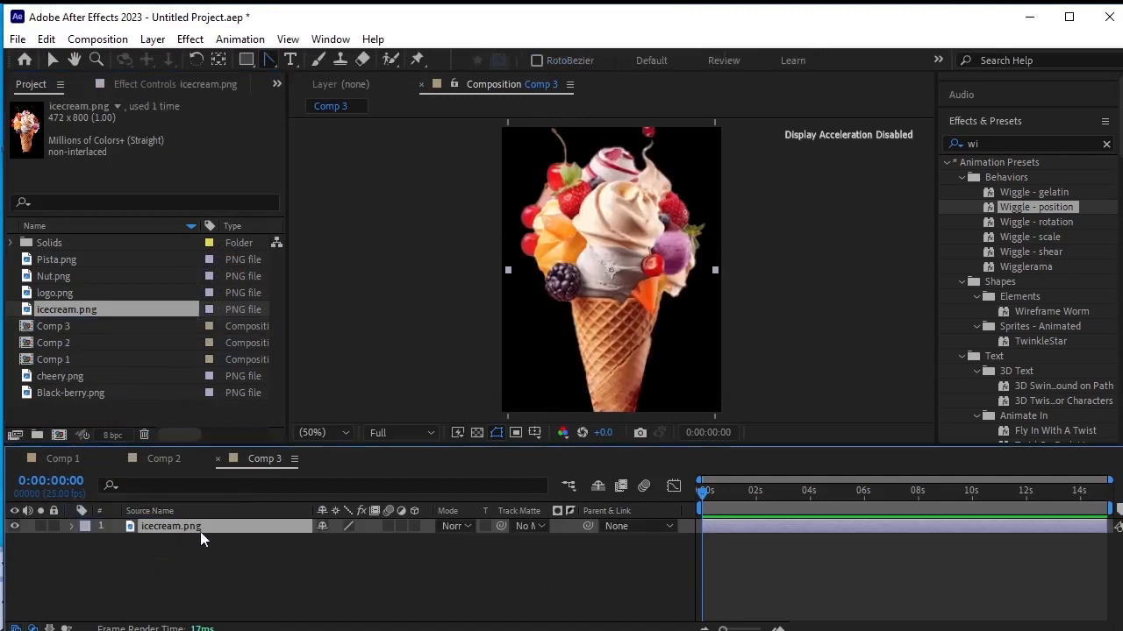
# Step: Scale the ice cream layer to 44% and move it to the lower middle of the frame
pyautogui.press('s')
pyautogui.moveTo(371, 546); pyautogui.dragTo(338, 561)
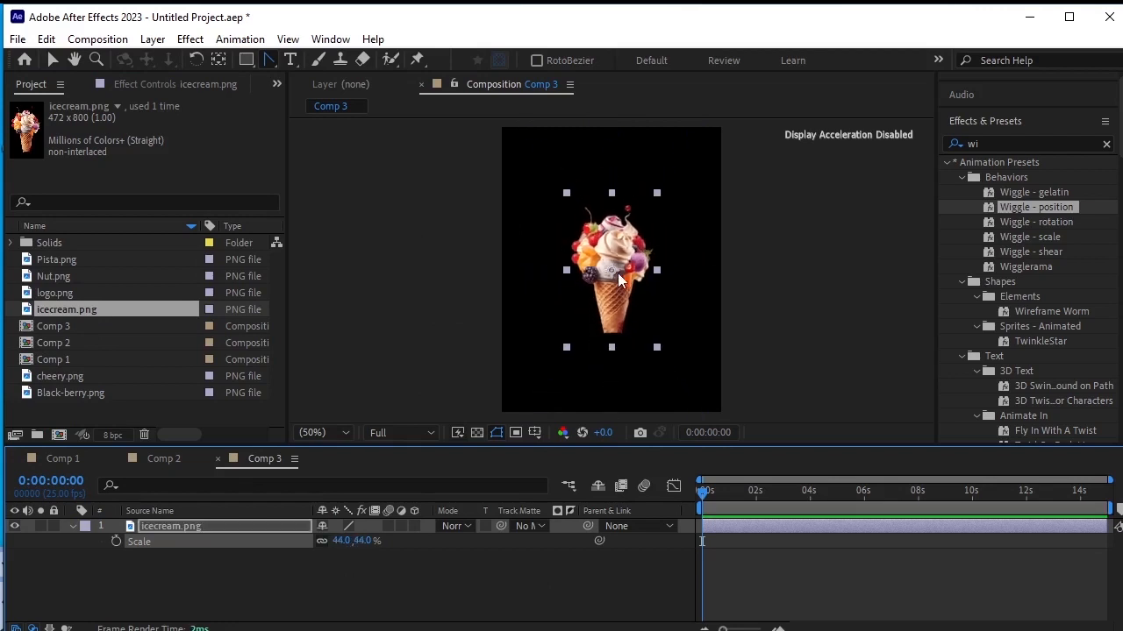
pyautogui.moveTo(618, 273); pyautogui.dragTo(609, 335)
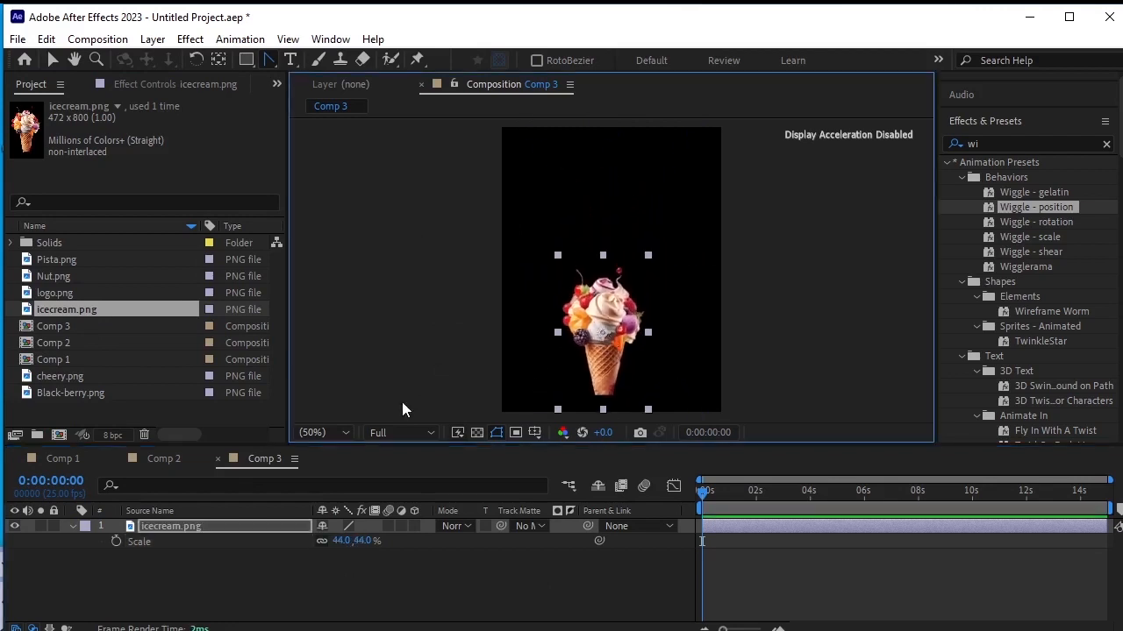
pyautogui.click(71, 526)
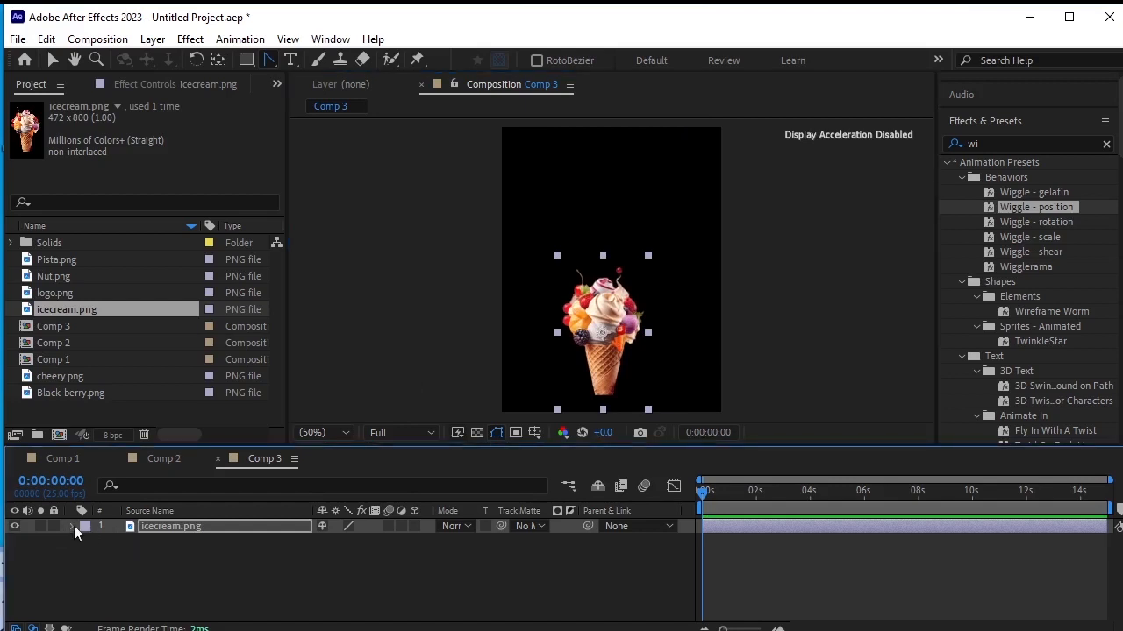
# Step: Add the text "Indulge in Nutty Fusion Delight" above the ice cream, broken into two lines after "Nutty"
pyautogui.click(291, 60)
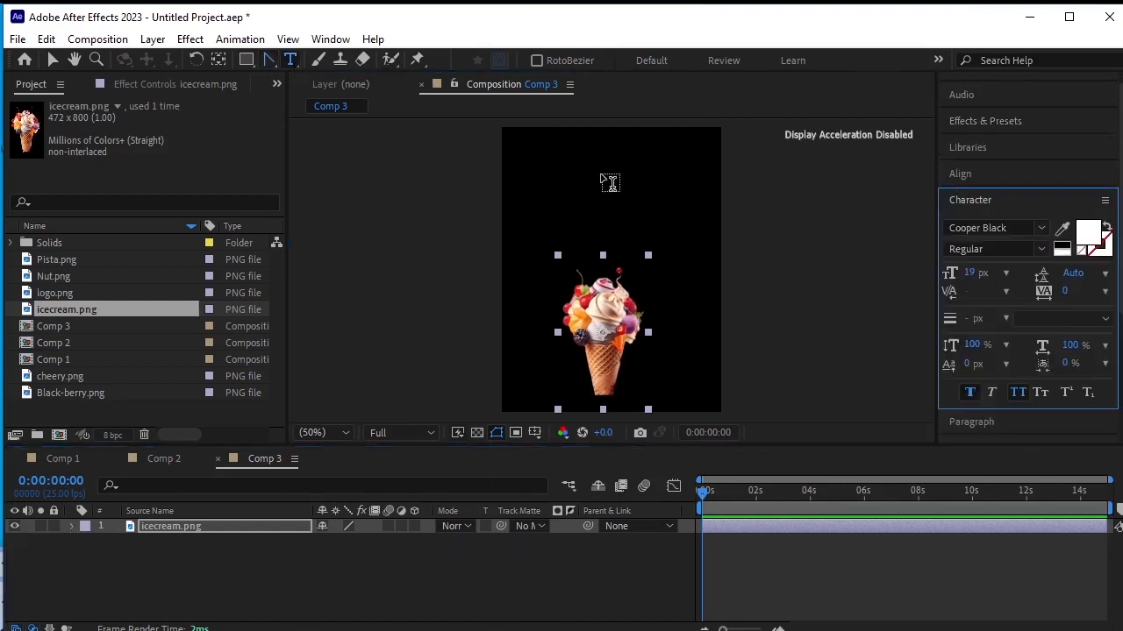
pyautogui.click(546, 188)
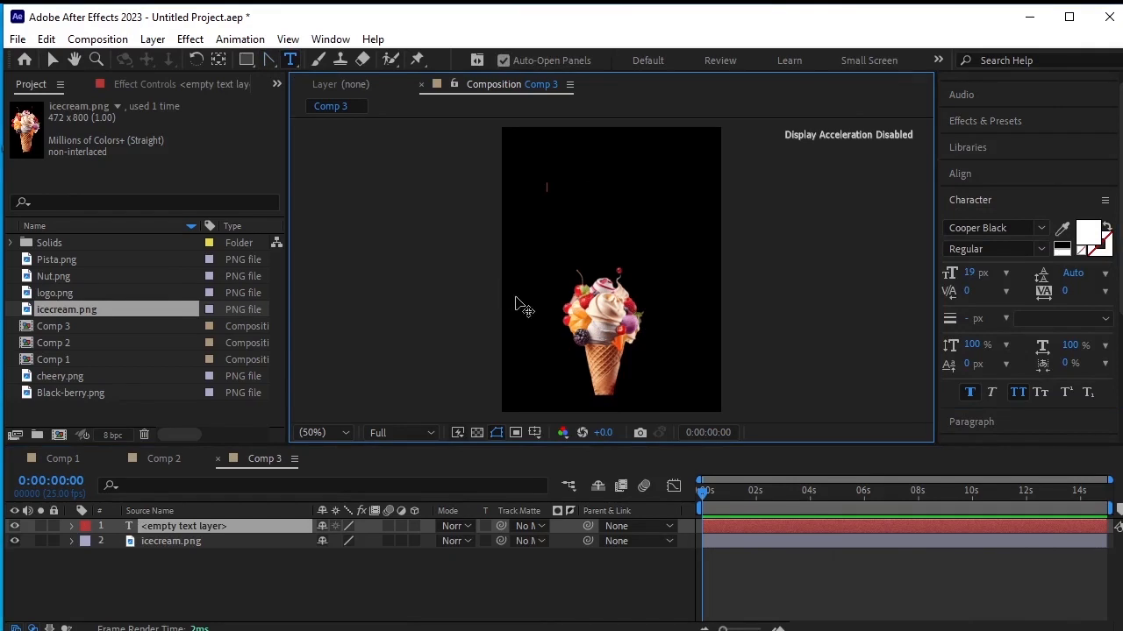
pyautogui.write('Indulge in Nutty Fusion Delight')
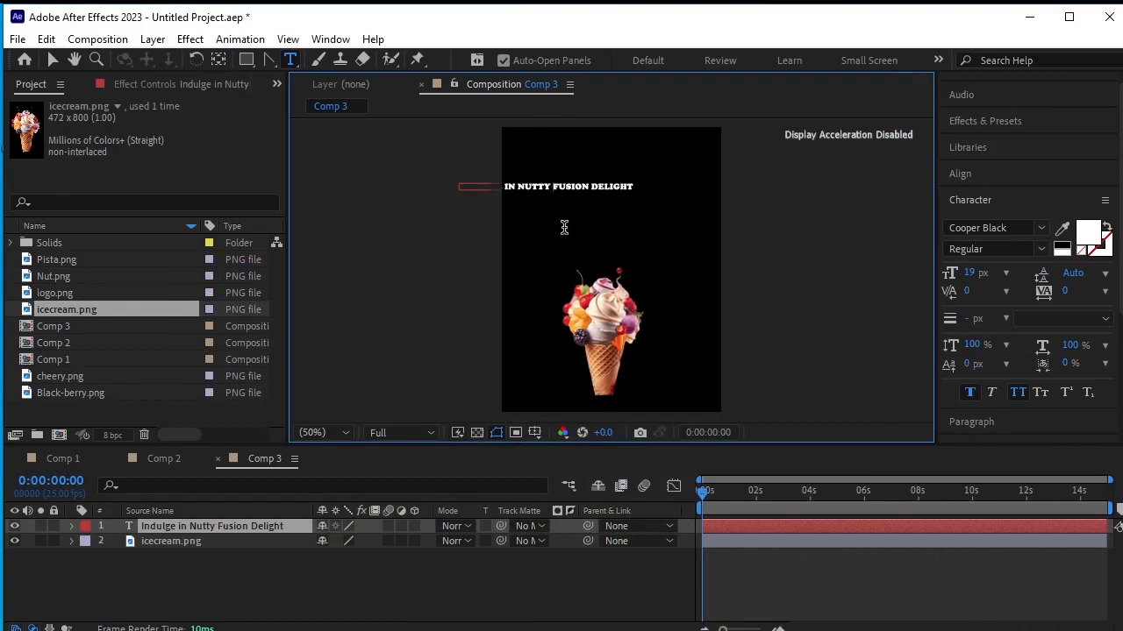
pyautogui.press('Return')
# Step: Set the whole tagline's font size to 25 px and centre it horizontally in the composition above the ice cream
pyautogui.moveTo(594, 187); pyautogui.dragTo(502, 186)
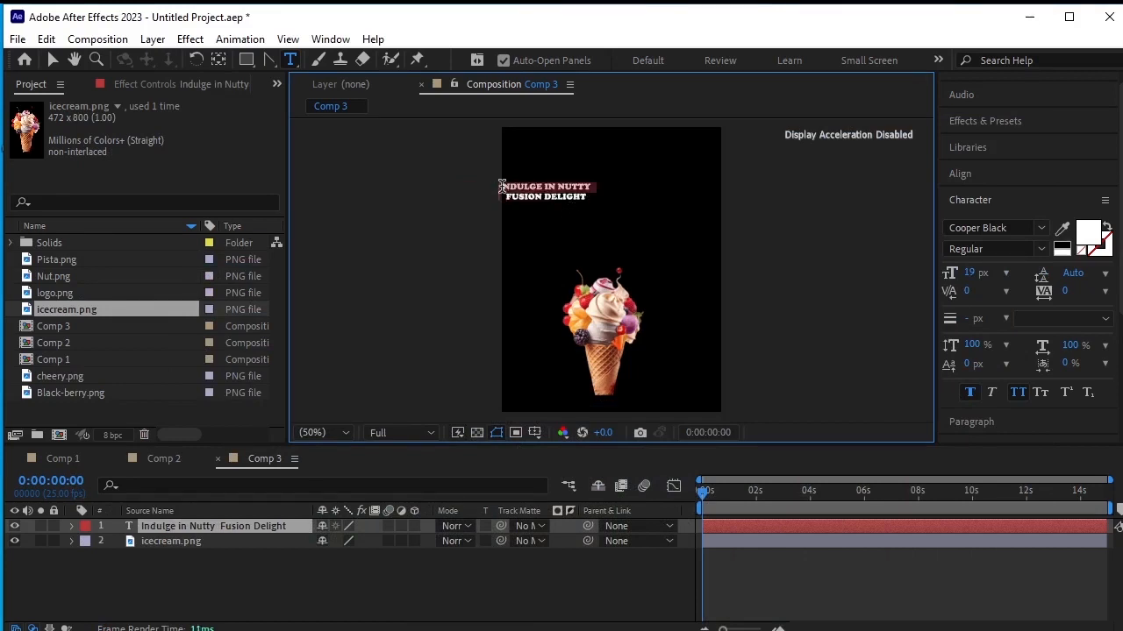
pyautogui.moveTo(587, 200); pyautogui.dragTo(492, 186)
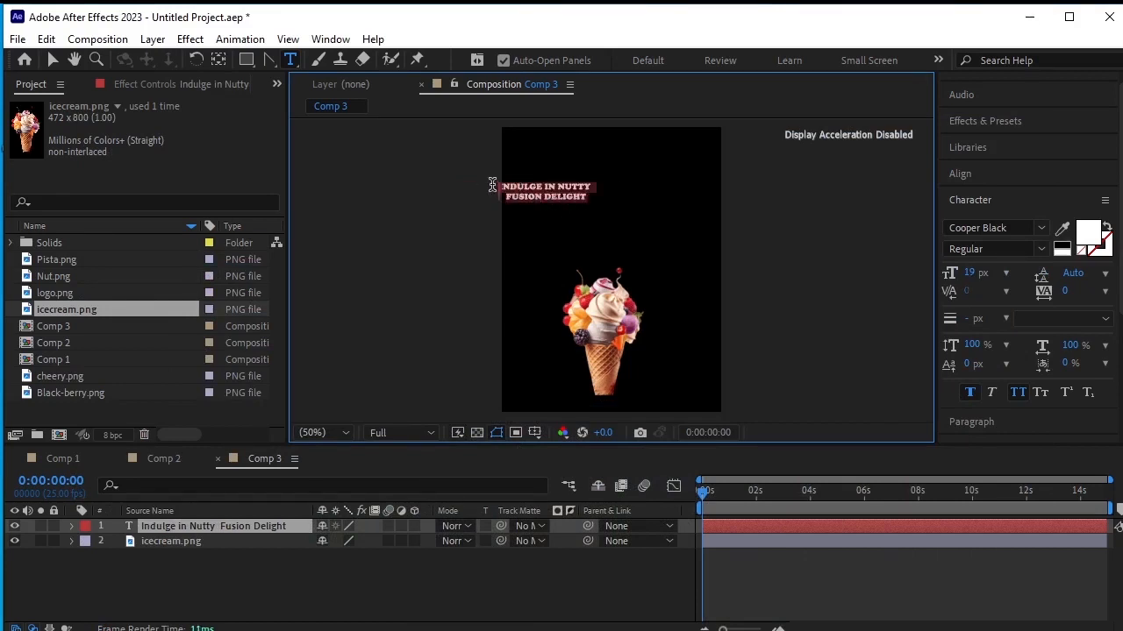
pyautogui.moveTo(972, 274); pyautogui.dragTo(984, 273)
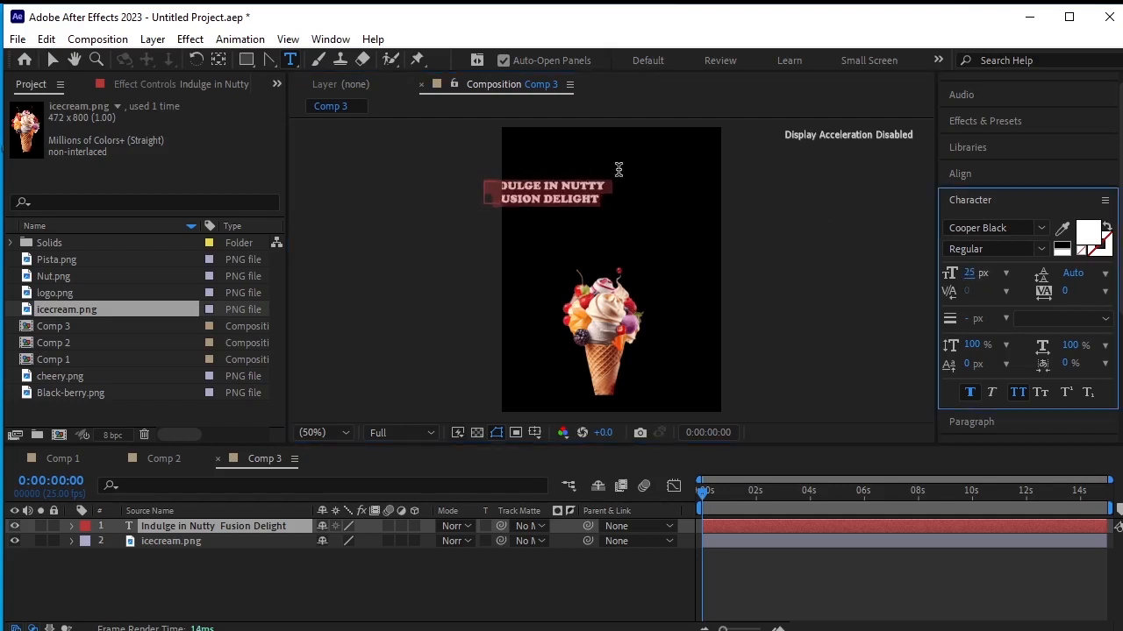
pyautogui.click(51, 58)
pyautogui.moveTo(582, 196); pyautogui.dragTo(635, 195)
pyautogui.click(999, 166)
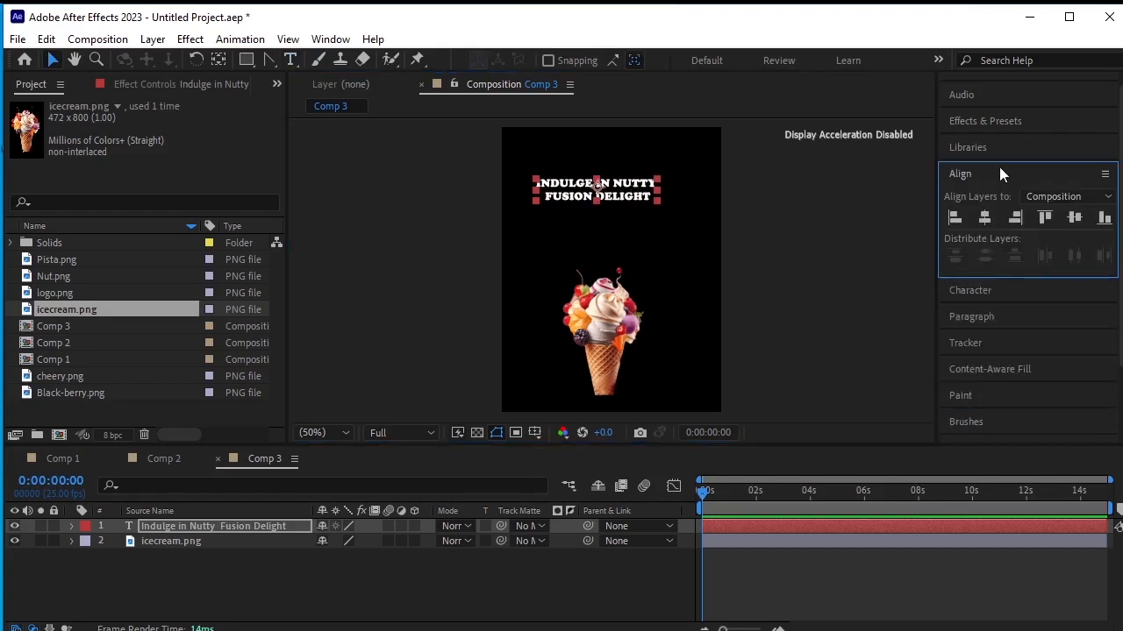
pyautogui.click(984, 218)
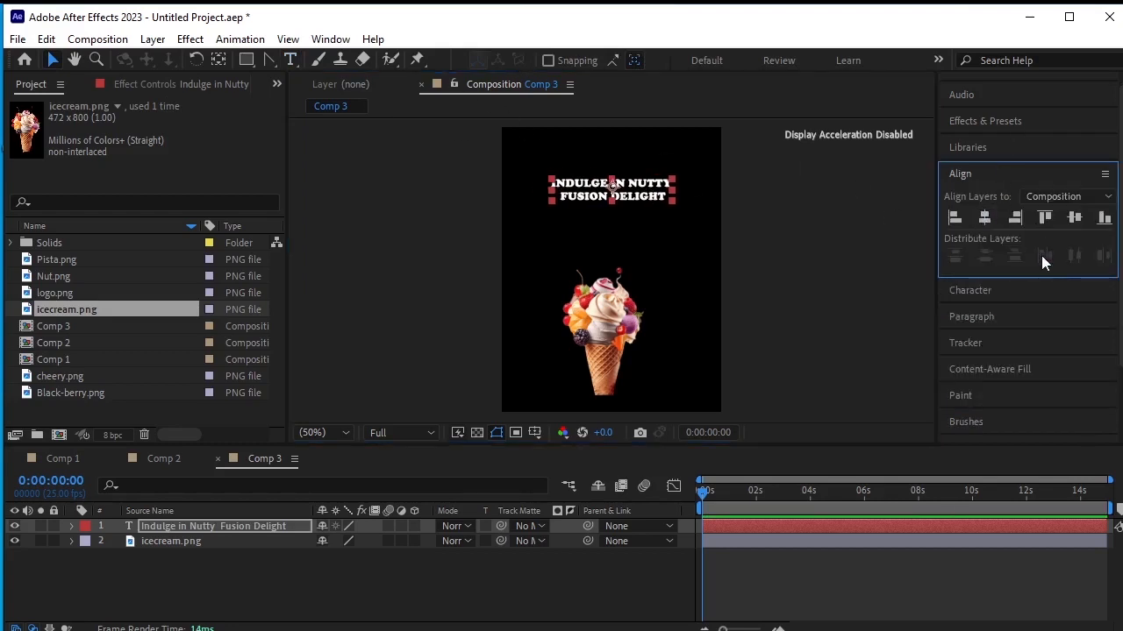
# Step: Set the tagline's font size to 26 px and deselect the layer
pyautogui.click(973, 290)
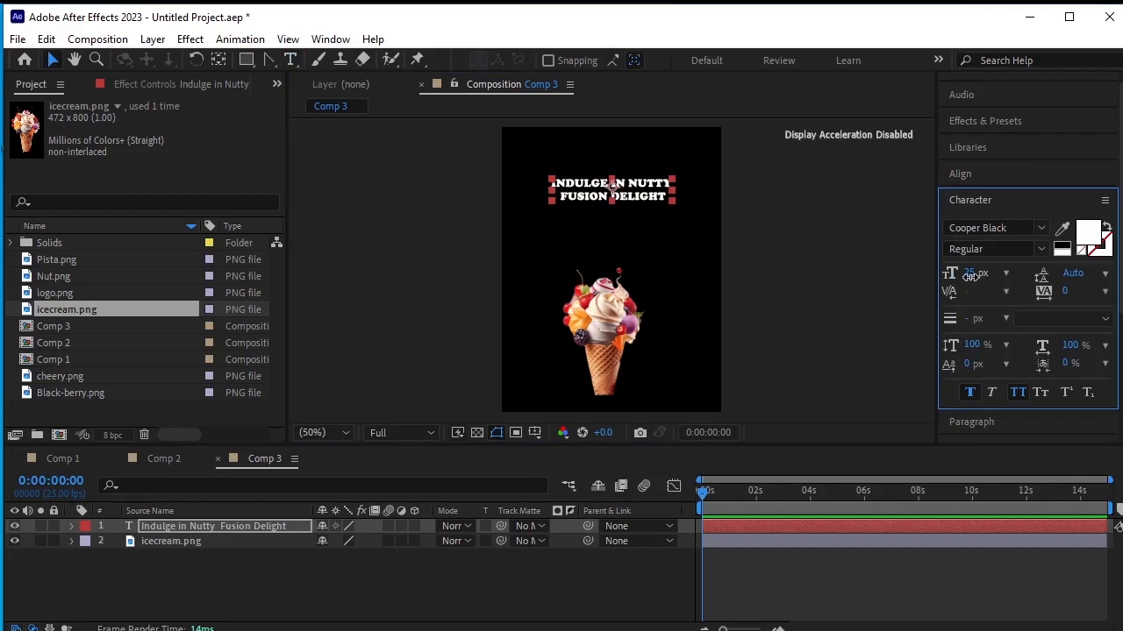
pyautogui.moveTo(969, 275); pyautogui.dragTo(972, 275)
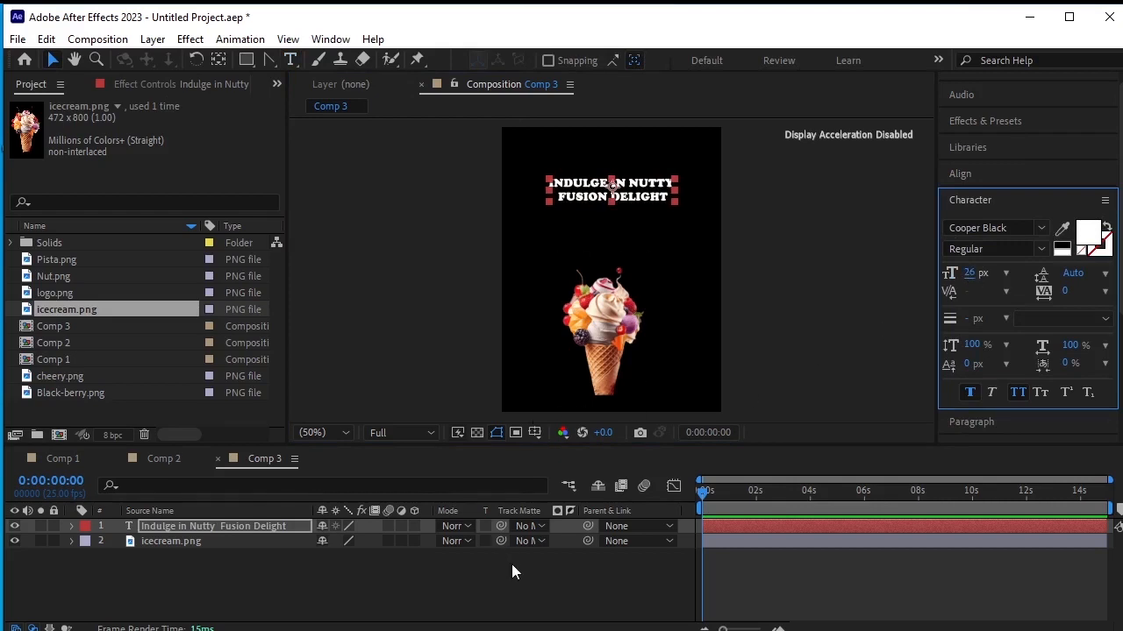
pyautogui.click(760, 196)
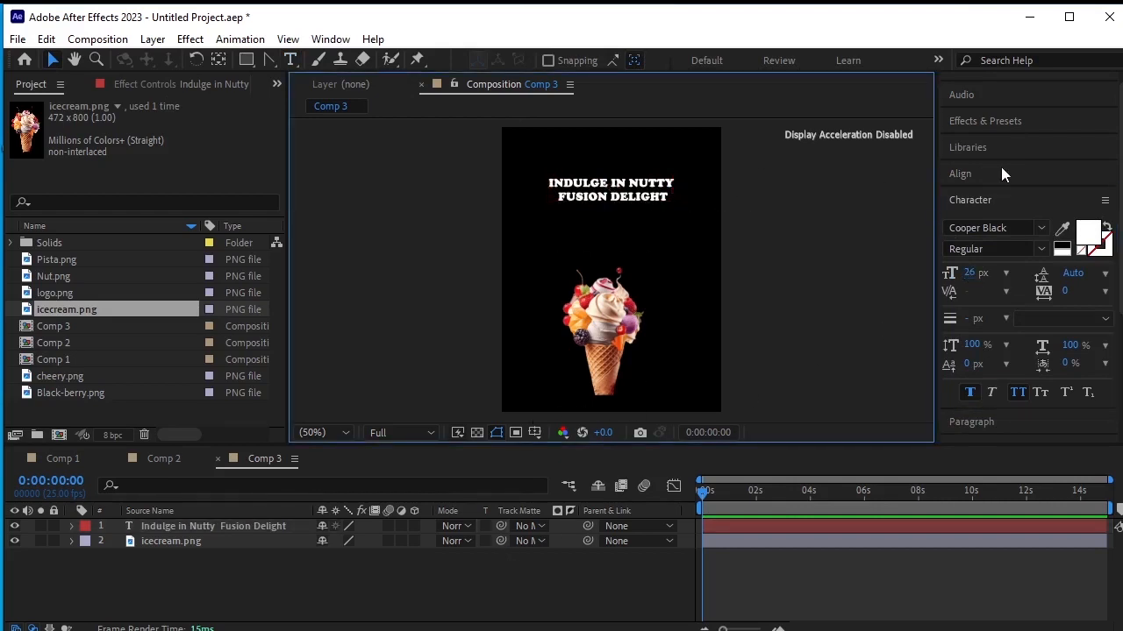
# Step: Find the 2D Text Box animation preset by searching for "text" and add it to the composition
pyautogui.click(1017, 121)
pyautogui.click(1029, 144)
pyautogui.write('wi')
pyautogui.click(1025, 141)
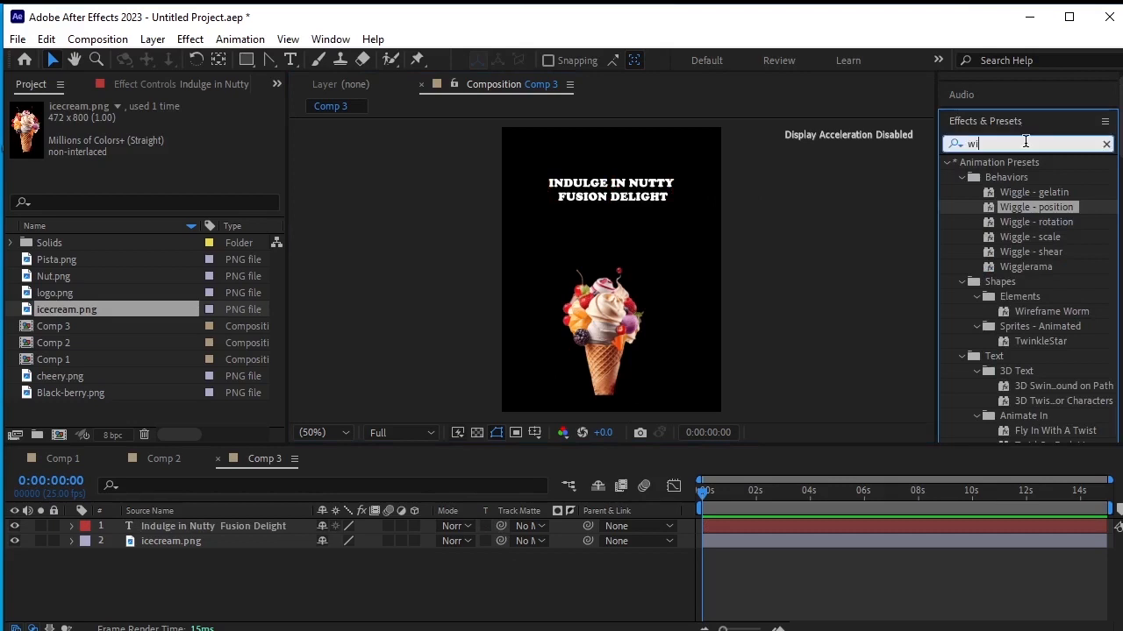
pyautogui.press('BackSpace')
pyautogui.press('BackSpace')
pyautogui.write('text')
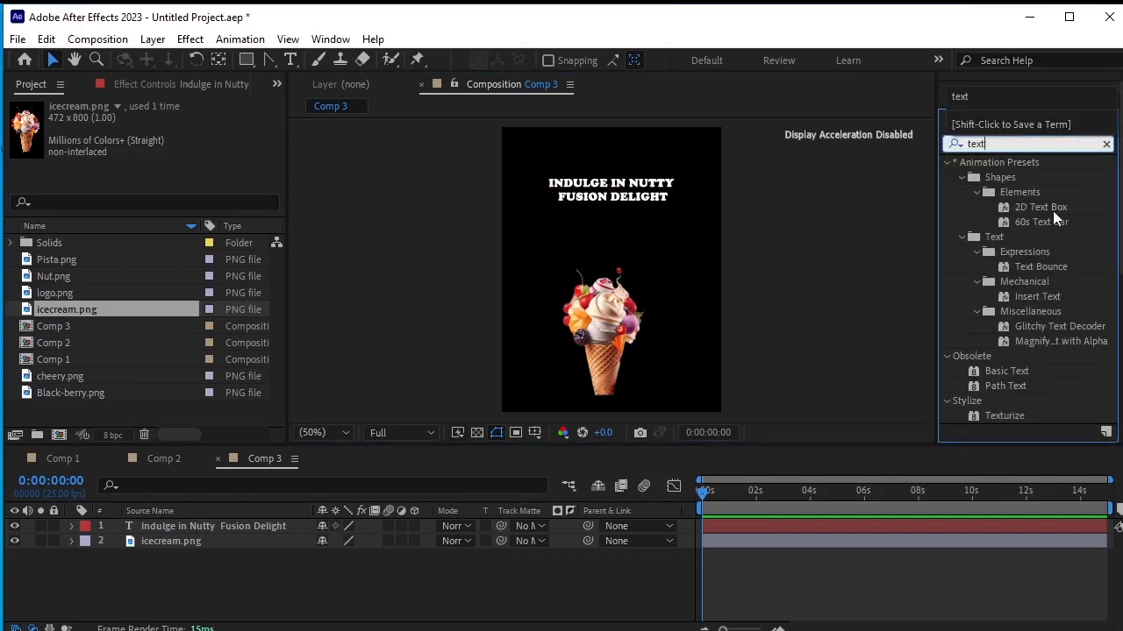
pyautogui.moveTo(1053, 210); pyautogui.dragTo(624, 223)
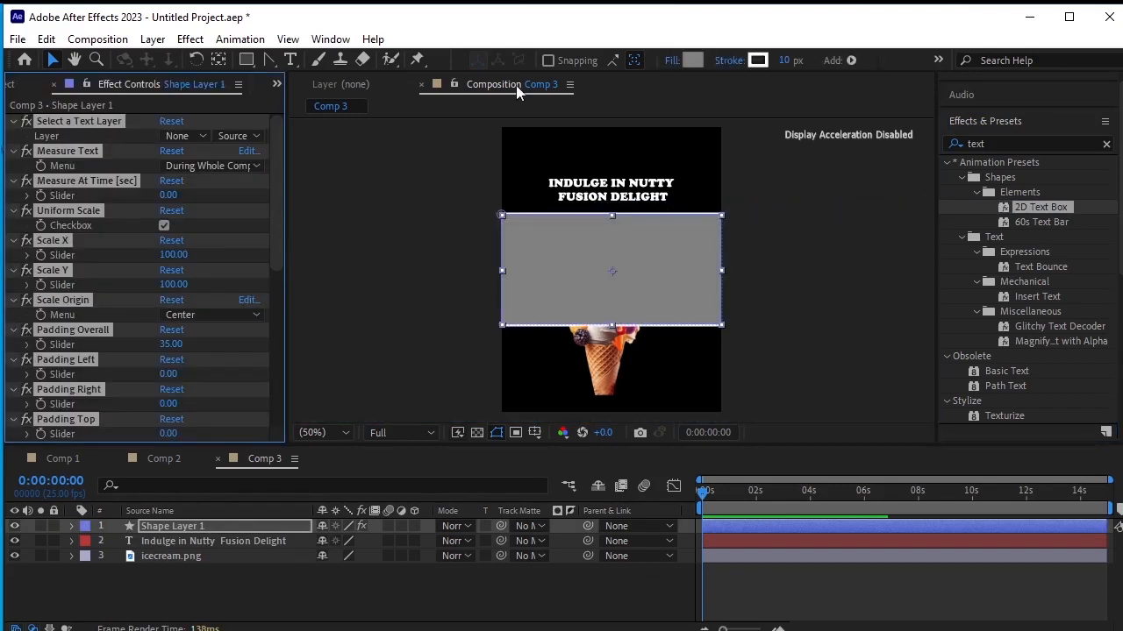
# Step: Fill the text box shape with turquoise 44DBD7 and set its stroke to none
pyautogui.click(691, 59)
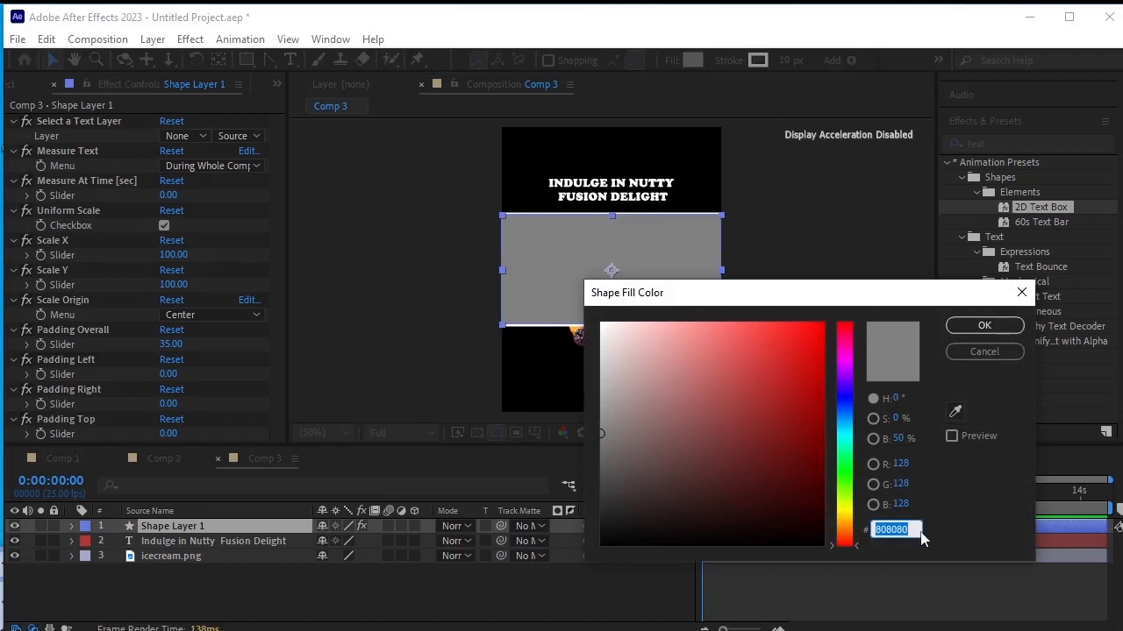
pyautogui.write('43CECA')
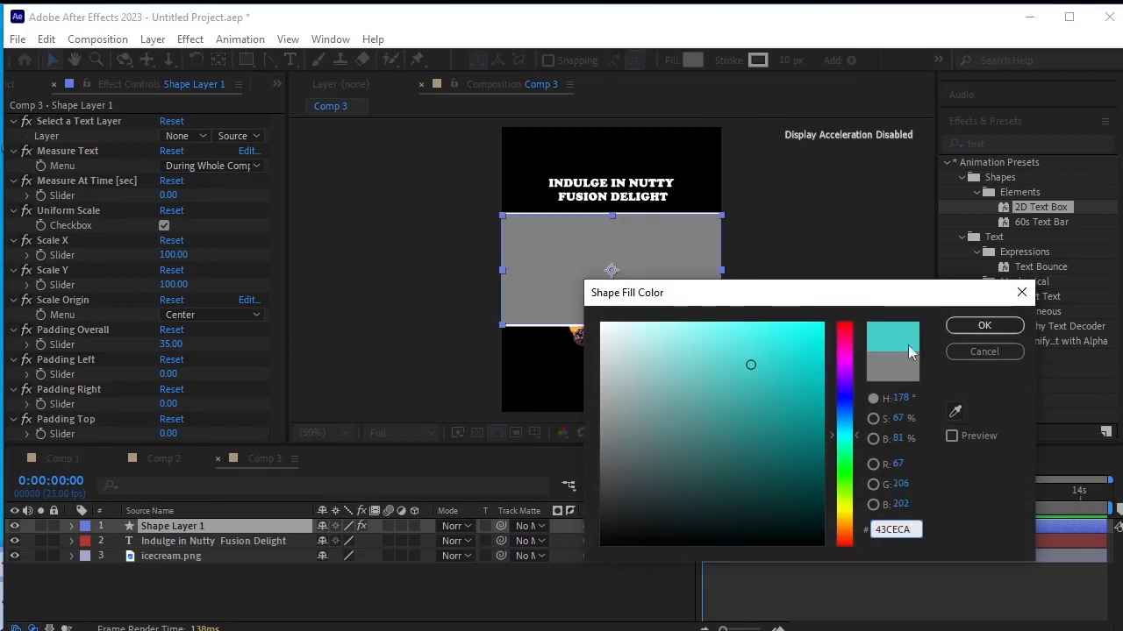
pyautogui.click(754, 353)
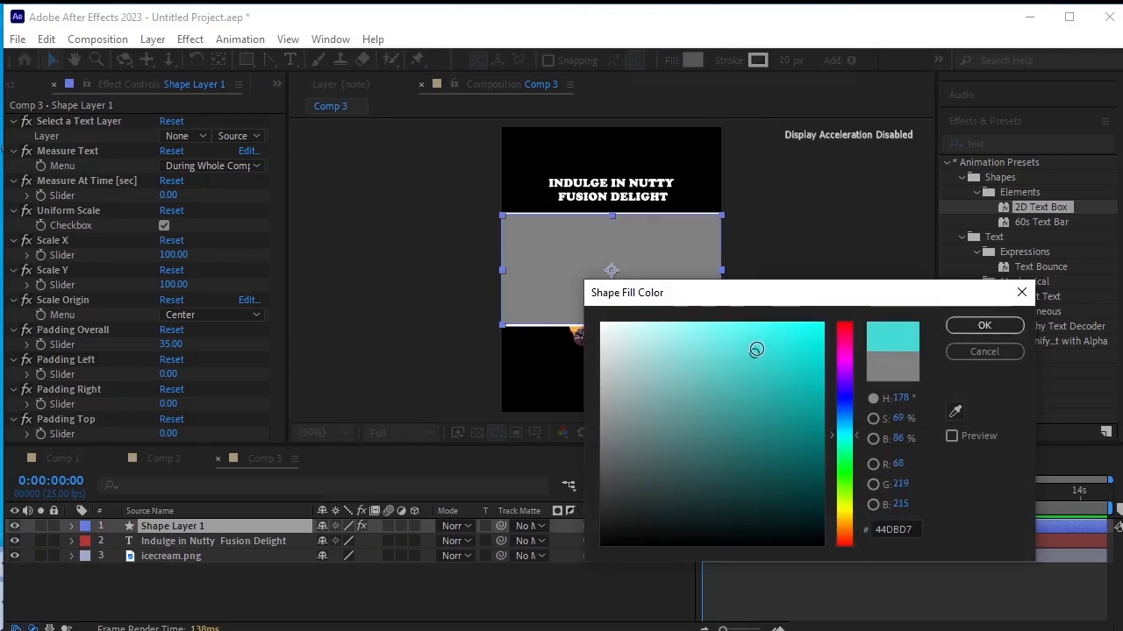
pyautogui.click(984, 326)
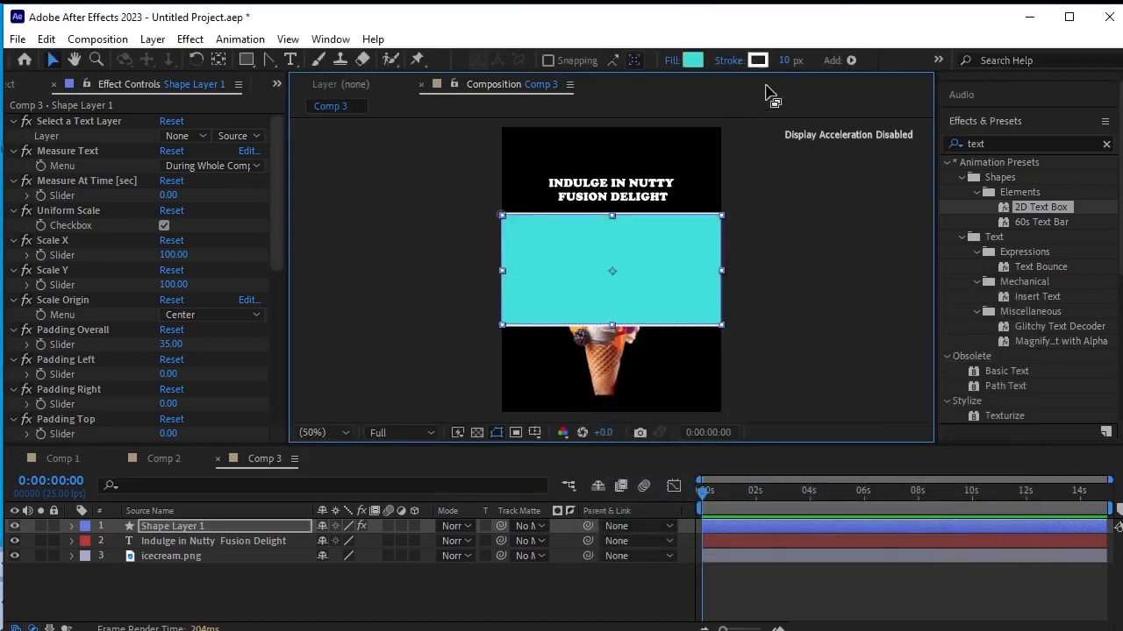
pyautogui.click(728, 61)
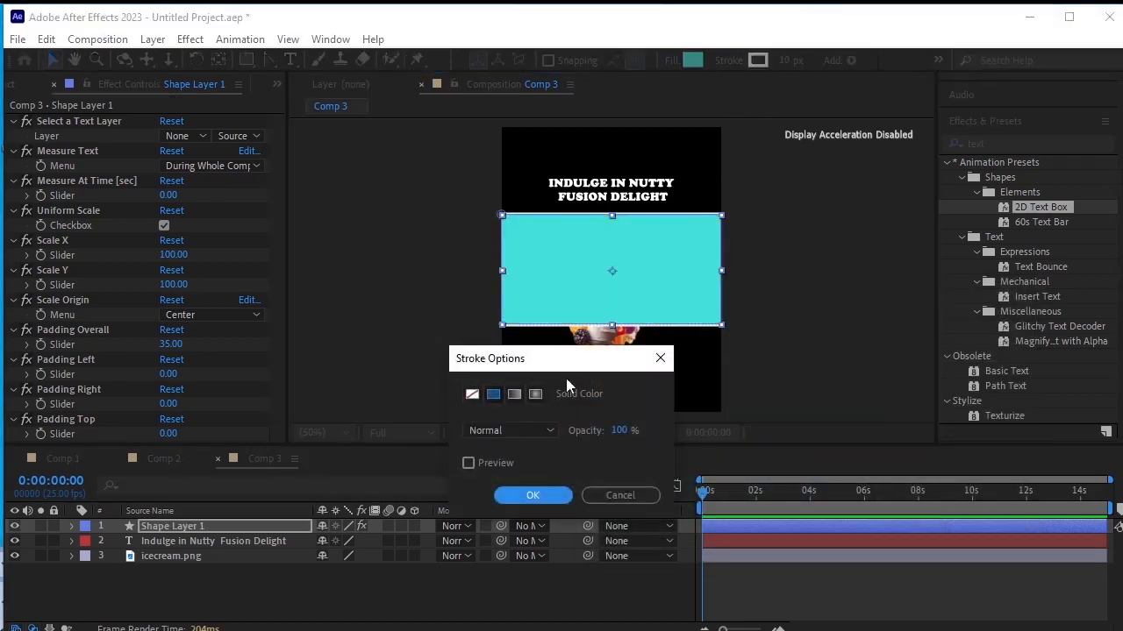
pyautogui.click(473, 395)
pyautogui.click(534, 496)
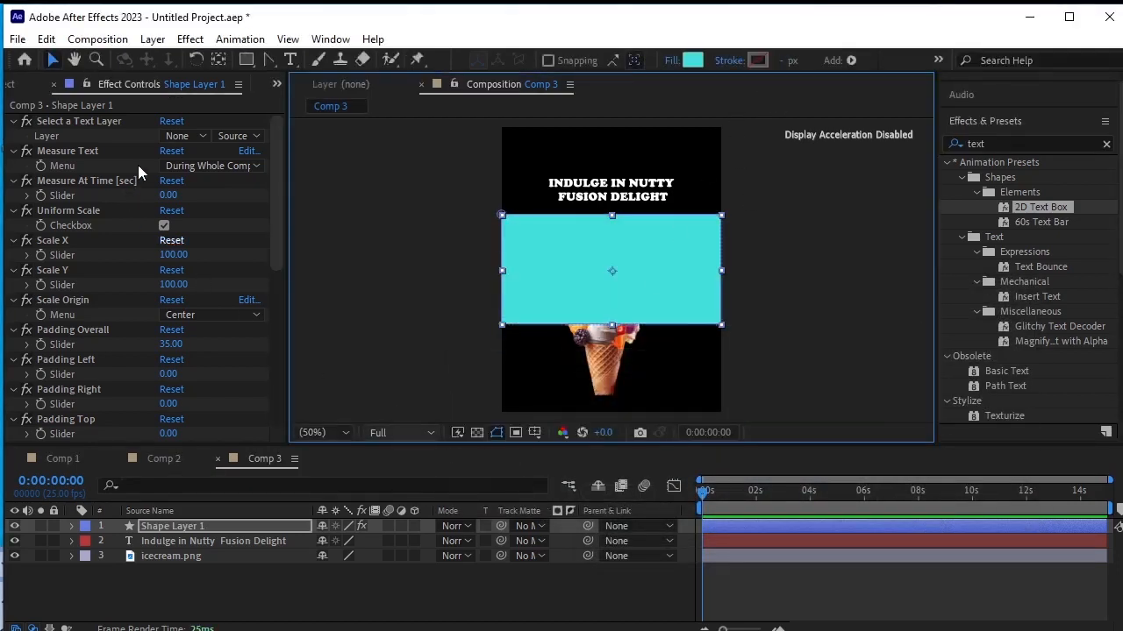
# Step: Move the text box shape layer below the tagline layer in the layer stack
pyautogui.click(185, 136)
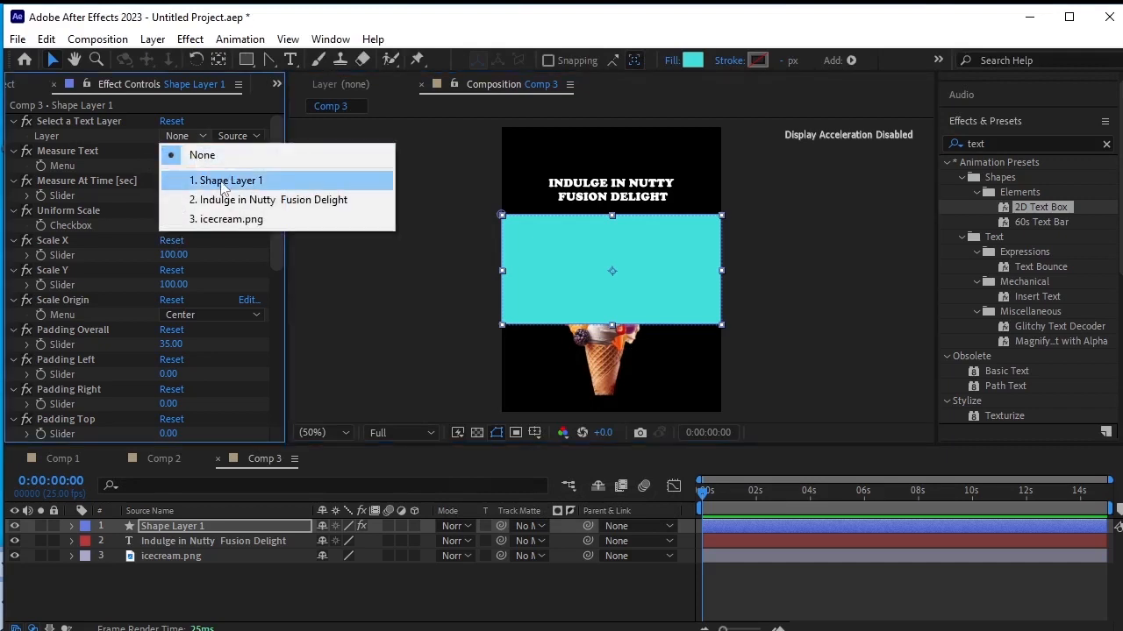
pyautogui.click(253, 574)
pyautogui.click(247, 532)
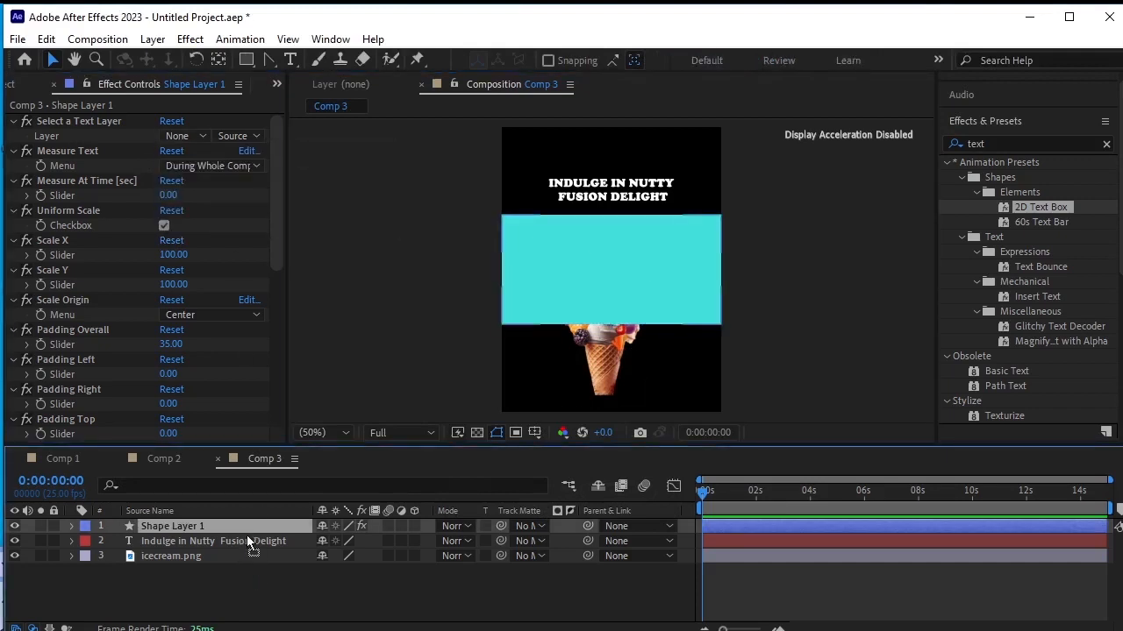
pyautogui.moveTo(248, 536); pyautogui.dragTo(246, 548)
# Step: Link the text box to the "Indulge in Nutty Fusion Delight" text layer and set its overall padding to 24
pyautogui.click(189, 140)
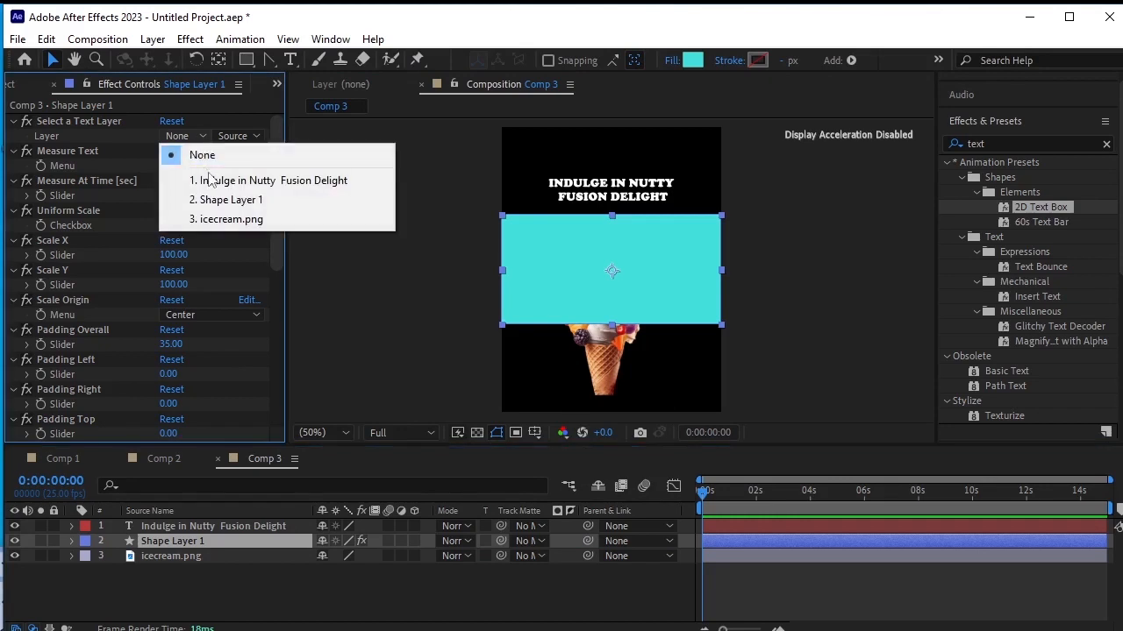
pyautogui.click(210, 181)
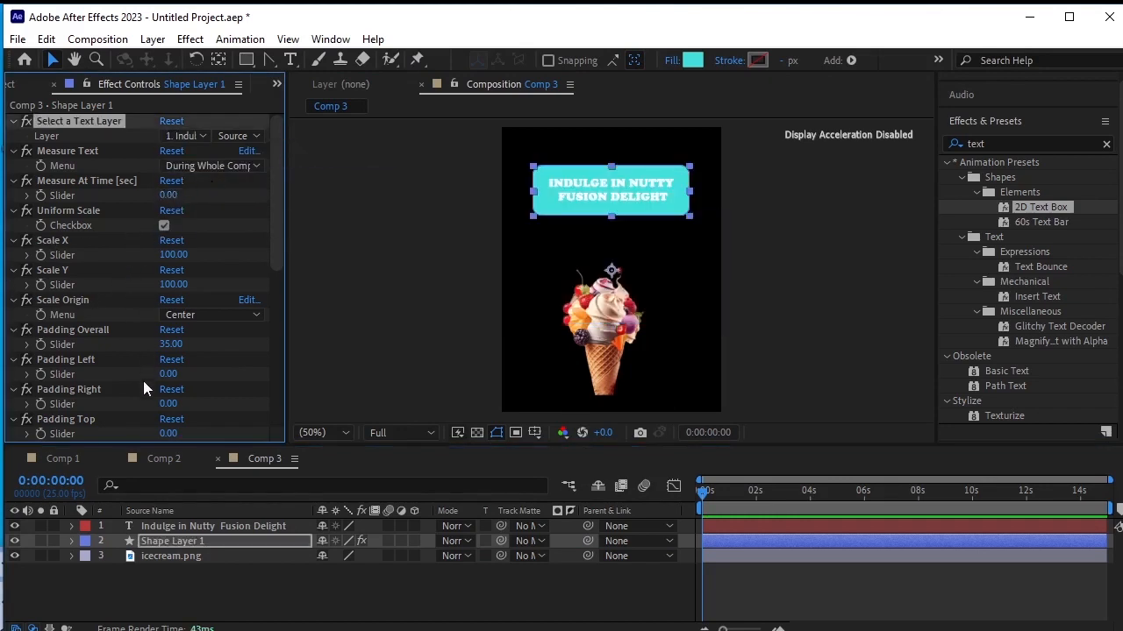
pyautogui.moveTo(165, 345); pyautogui.dragTo(166, 348)
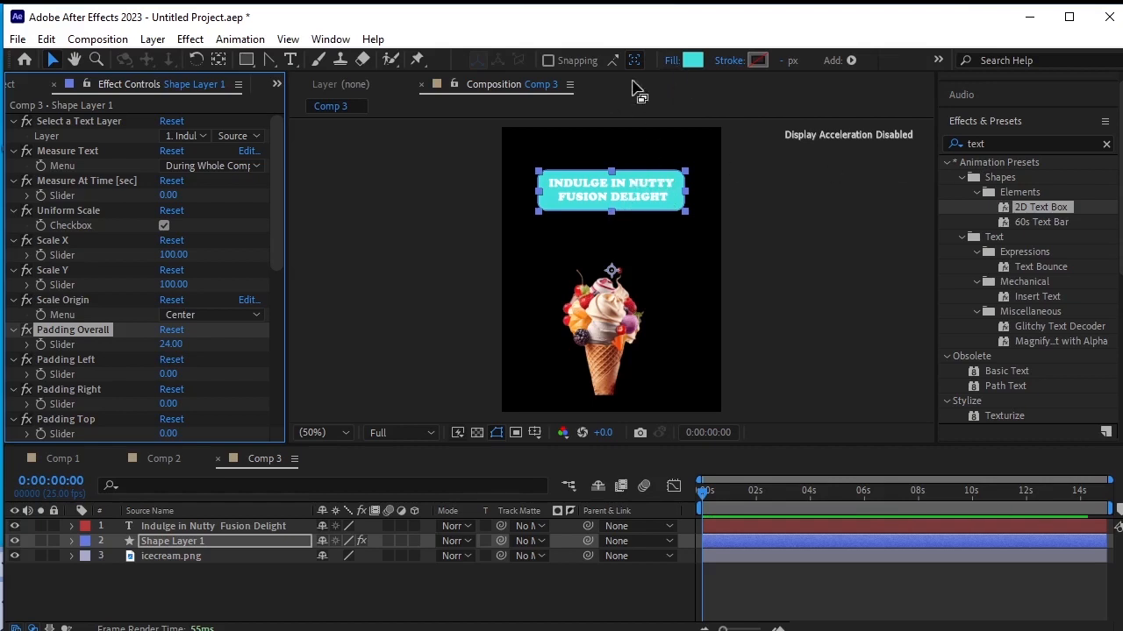
# Step: Colour the words "Nutty Fusion" in the tagline red with D3575B
pyautogui.scroll(-2, 1005, 369)
pyautogui.scroll(-2, 1013, 335)
pyautogui.scroll(4, 1014, 338)
pyautogui.scroll(-2, 1013, 339)
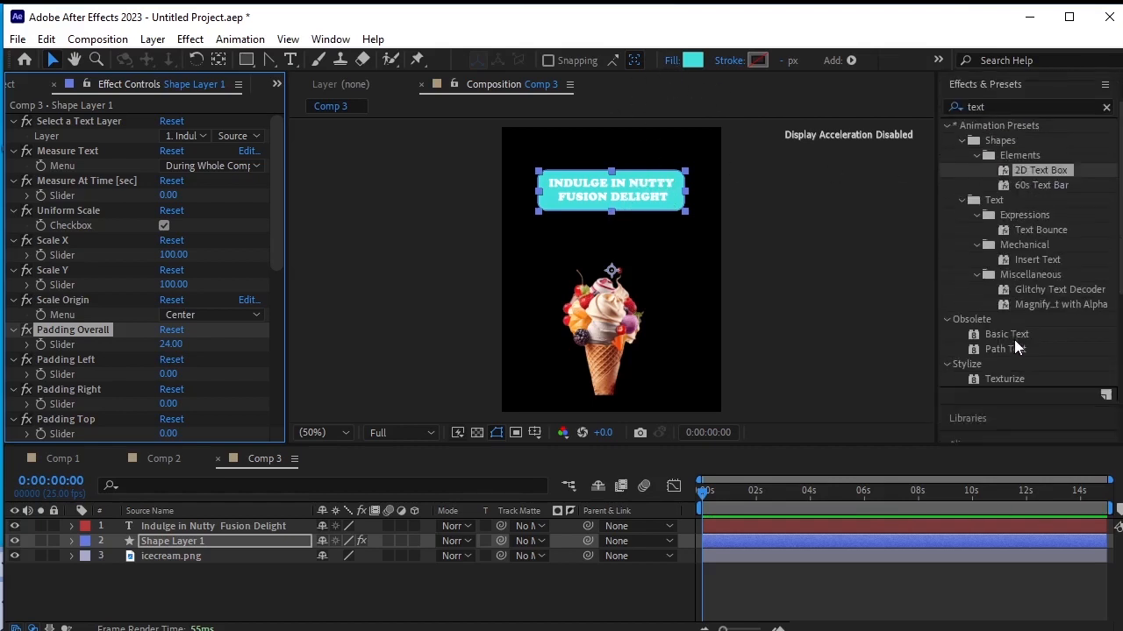
pyautogui.click(290, 58)
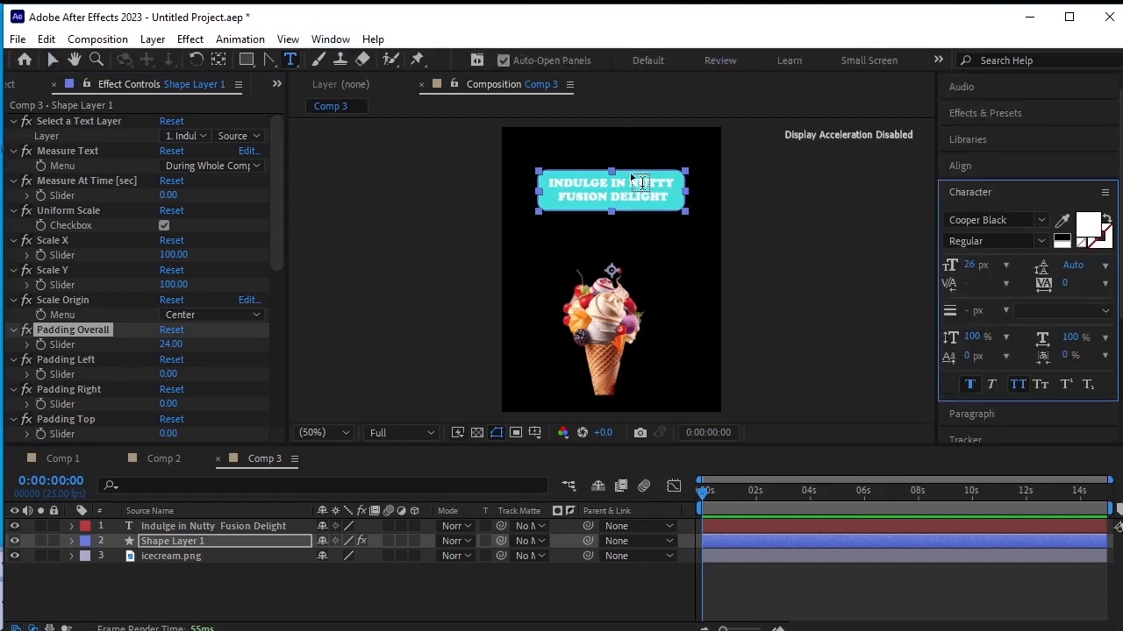
pyautogui.moveTo(630, 179); pyautogui.dragTo(606, 201)
pyautogui.click(1088, 226)
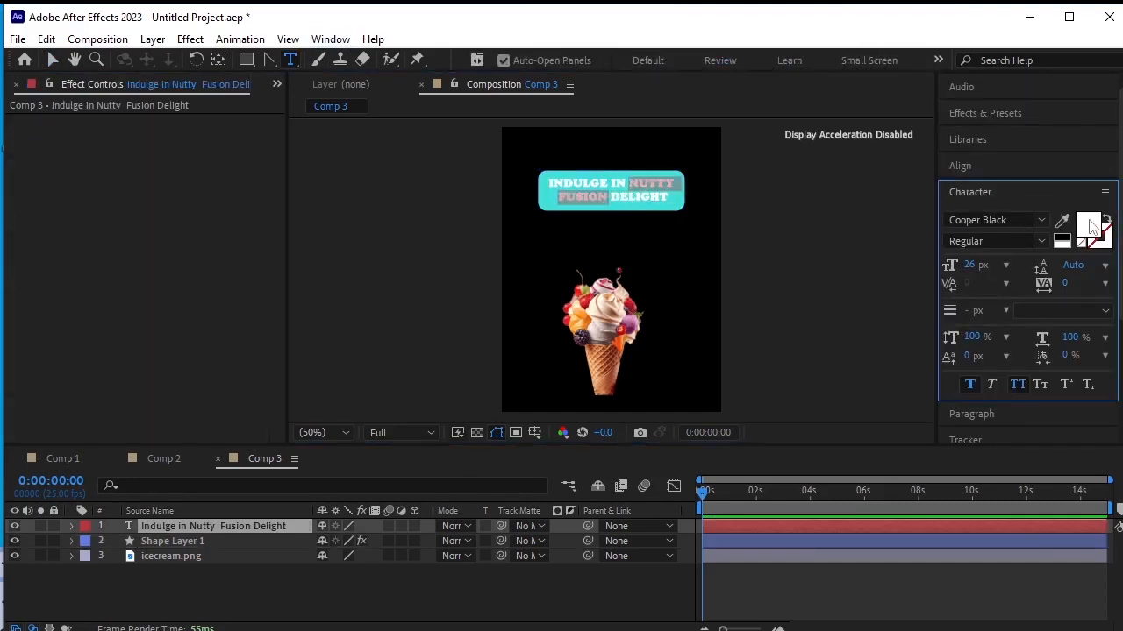
pyautogui.write('D3575B')
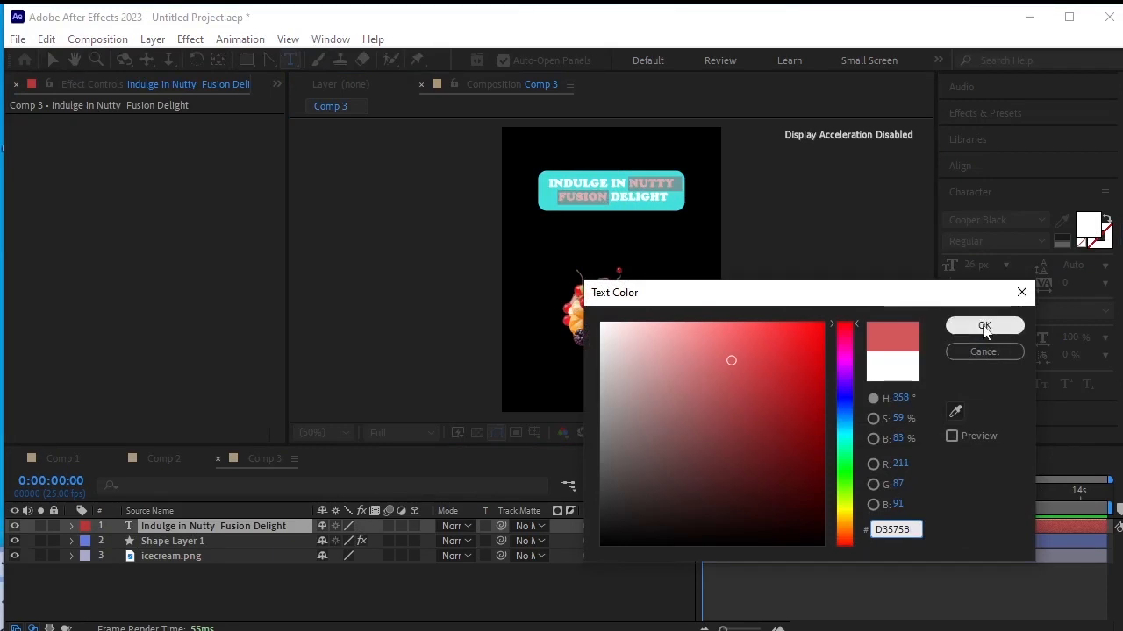
pyautogui.click(975, 327)
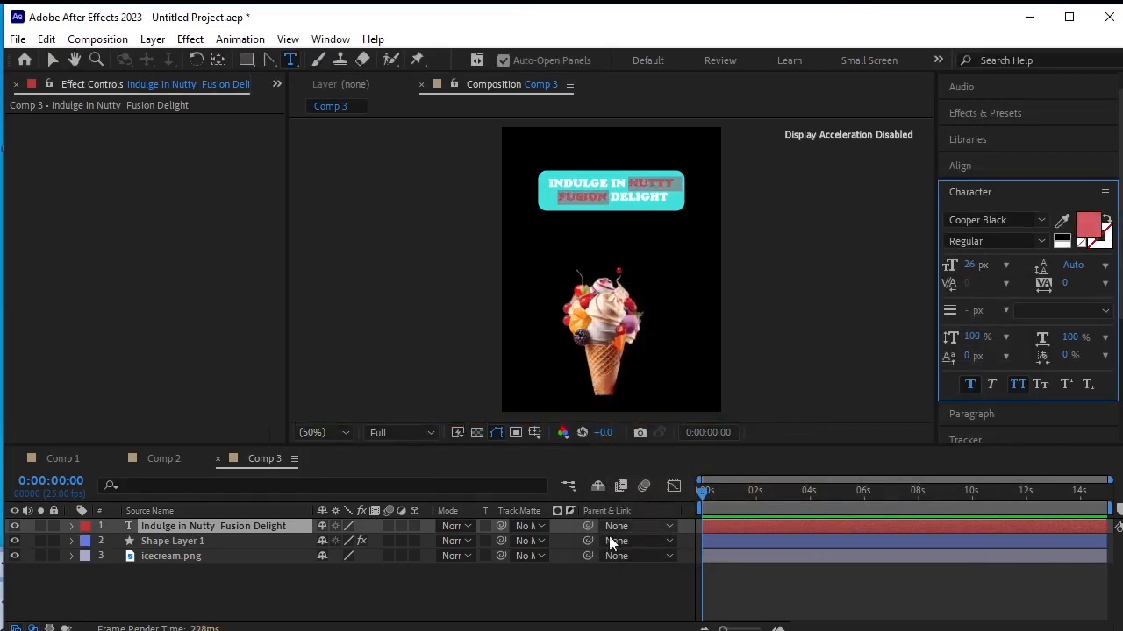
pyautogui.click(594, 597)
# Step: Give the words "Nutty Fusion" a 5 px white stroke set to Fill Over Stroke
pyautogui.click(628, 181)
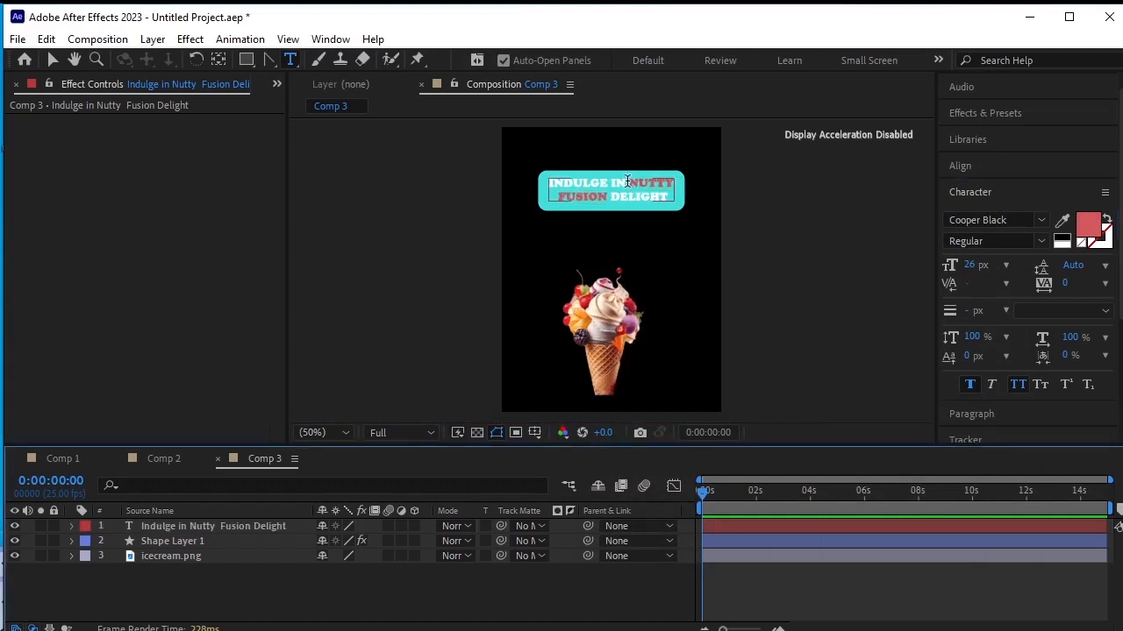
pyautogui.press('Escape')
pyautogui.moveTo(630, 184); pyautogui.dragTo(605, 199)
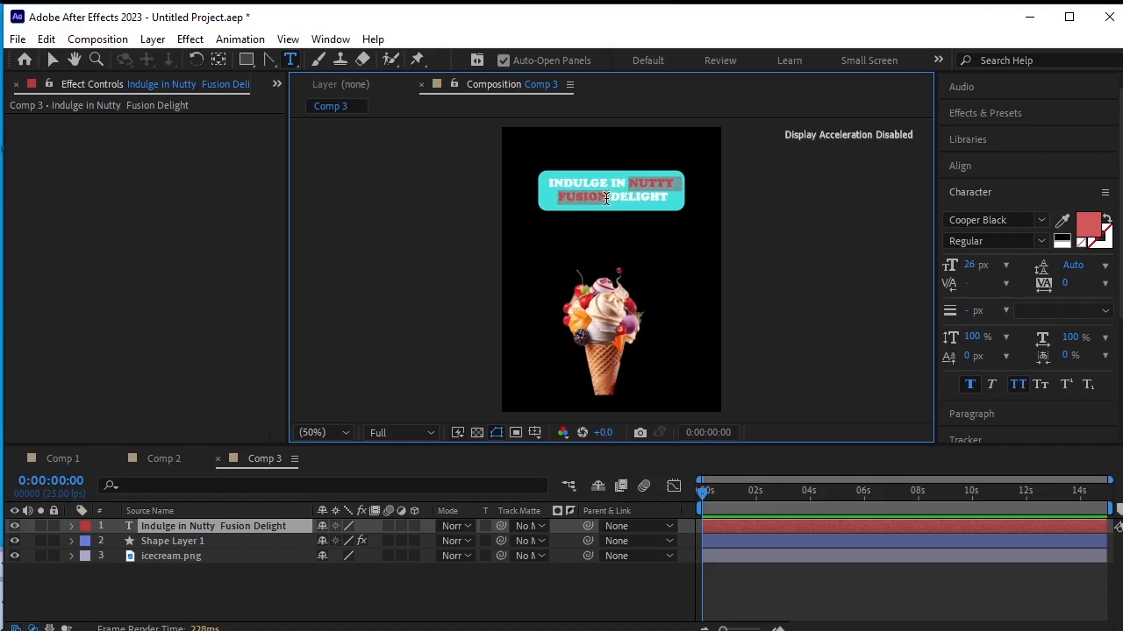
pyautogui.click(1102, 237)
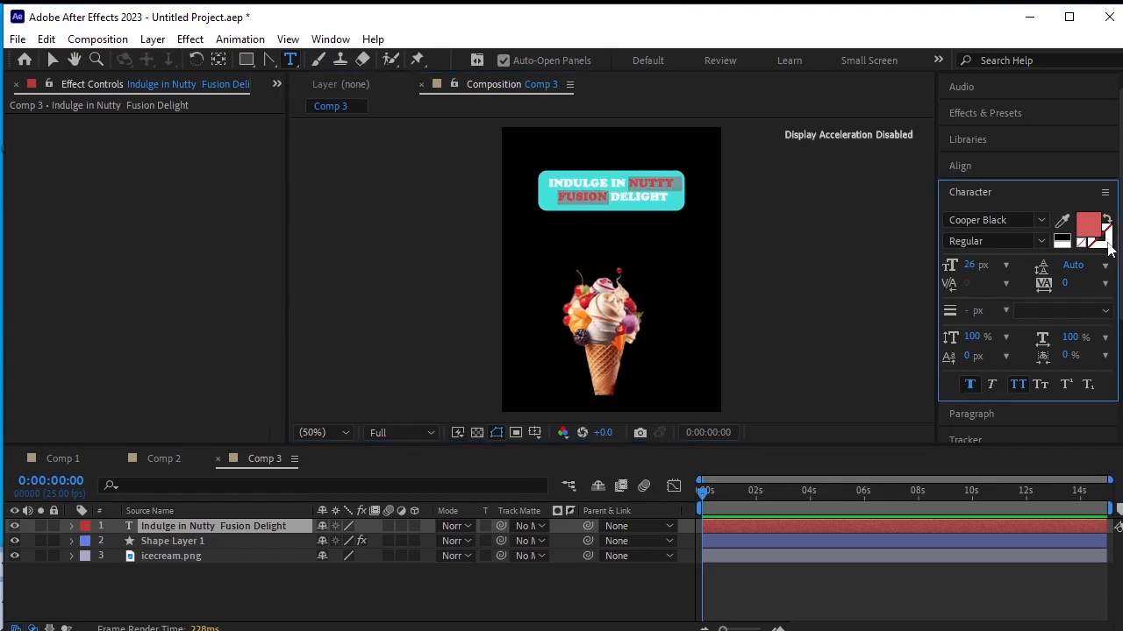
pyautogui.click(1098, 235)
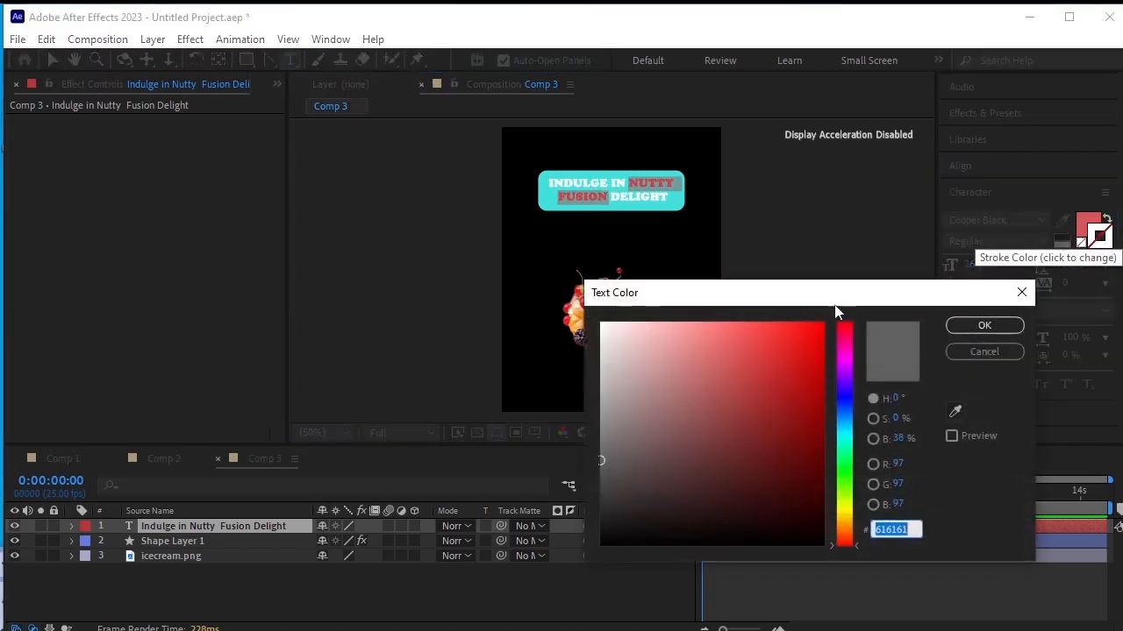
pyautogui.click(601, 323)
pyautogui.click(981, 325)
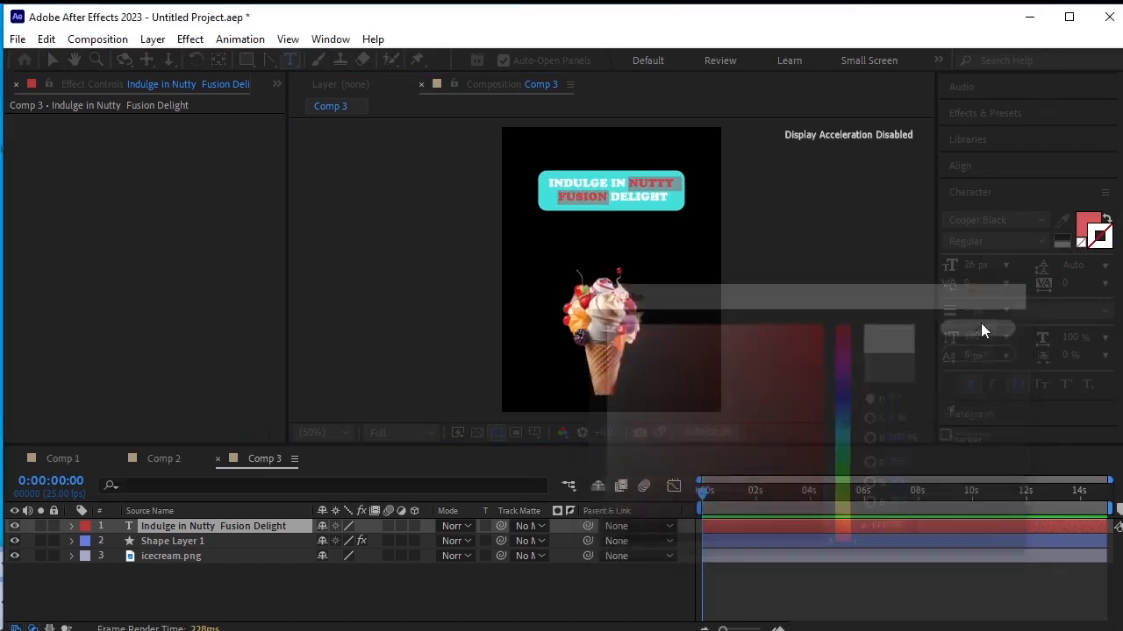
pyautogui.click(966, 312)
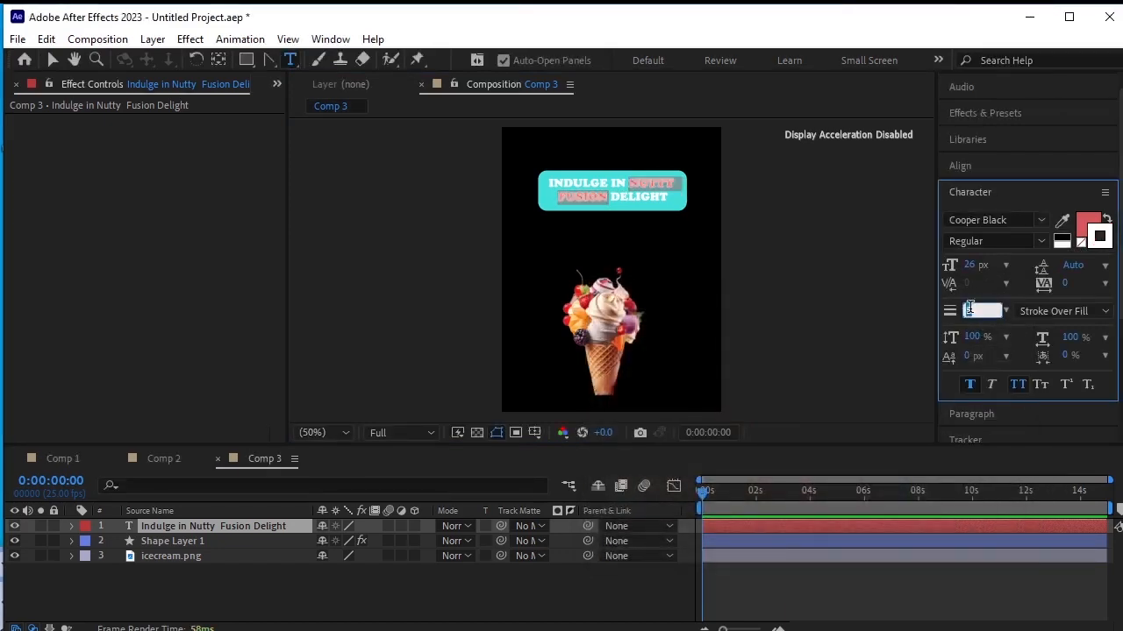
pyautogui.write('5')
pyautogui.click(1068, 311)
pyautogui.click(1065, 325)
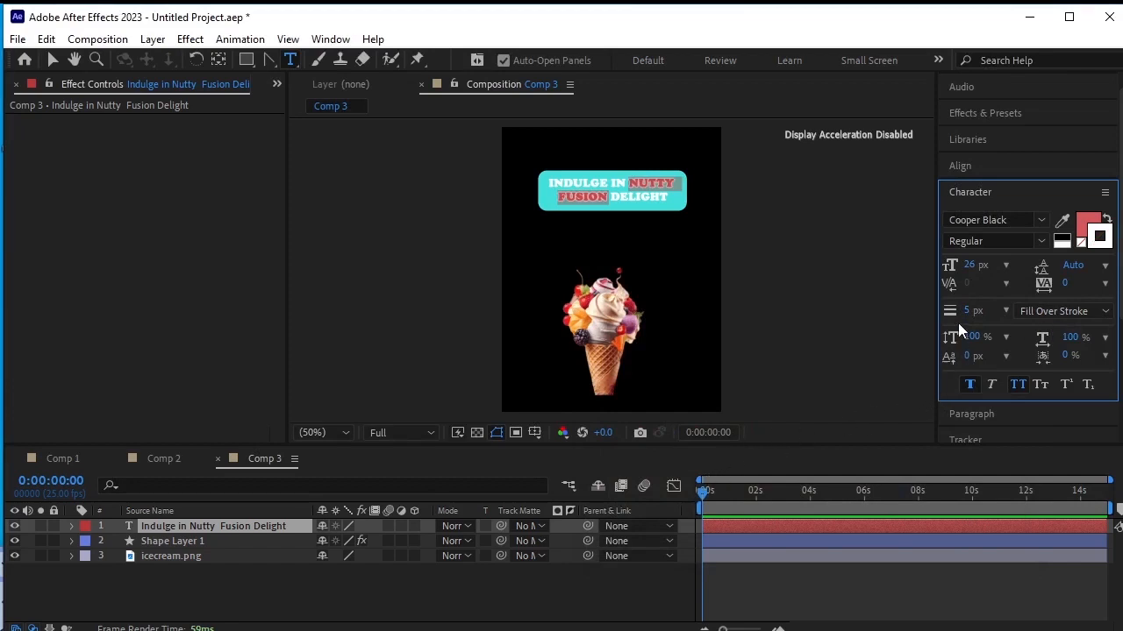
pyautogui.click(563, 601)
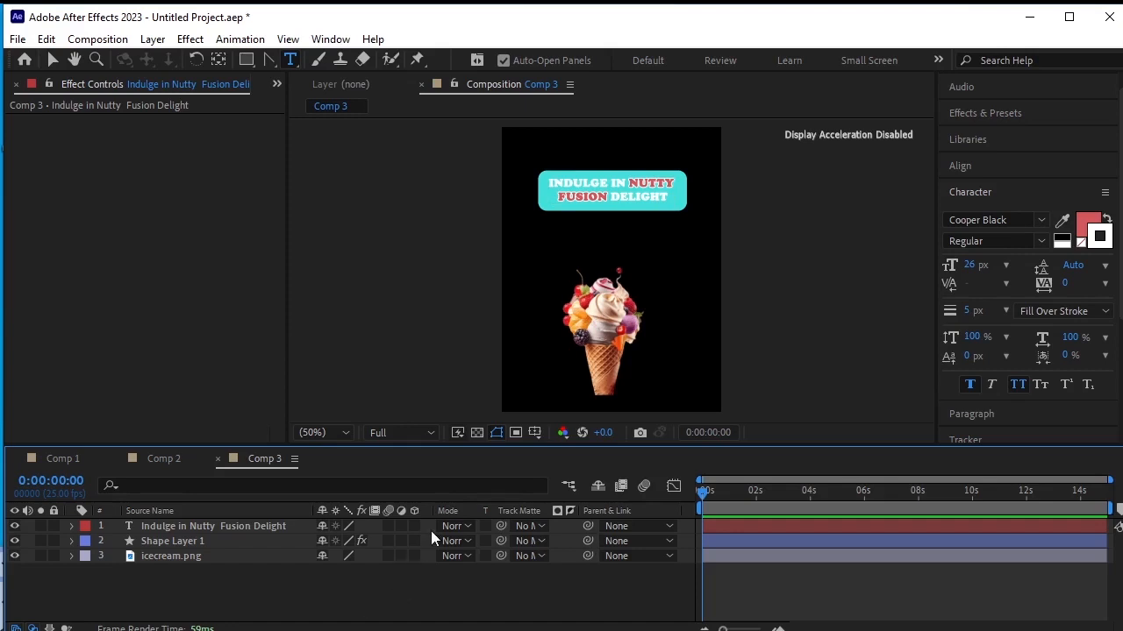
# Step: Centre the anchor point of the tagline's text box shape layer on the box
pyautogui.click(198, 525)
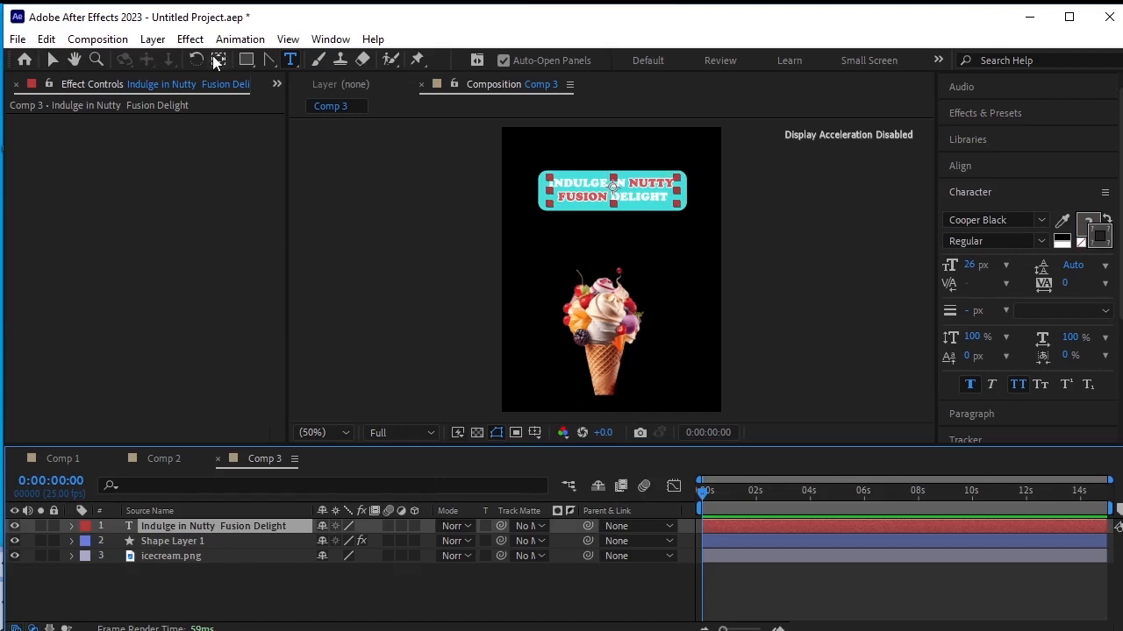
pyautogui.click(197, 543)
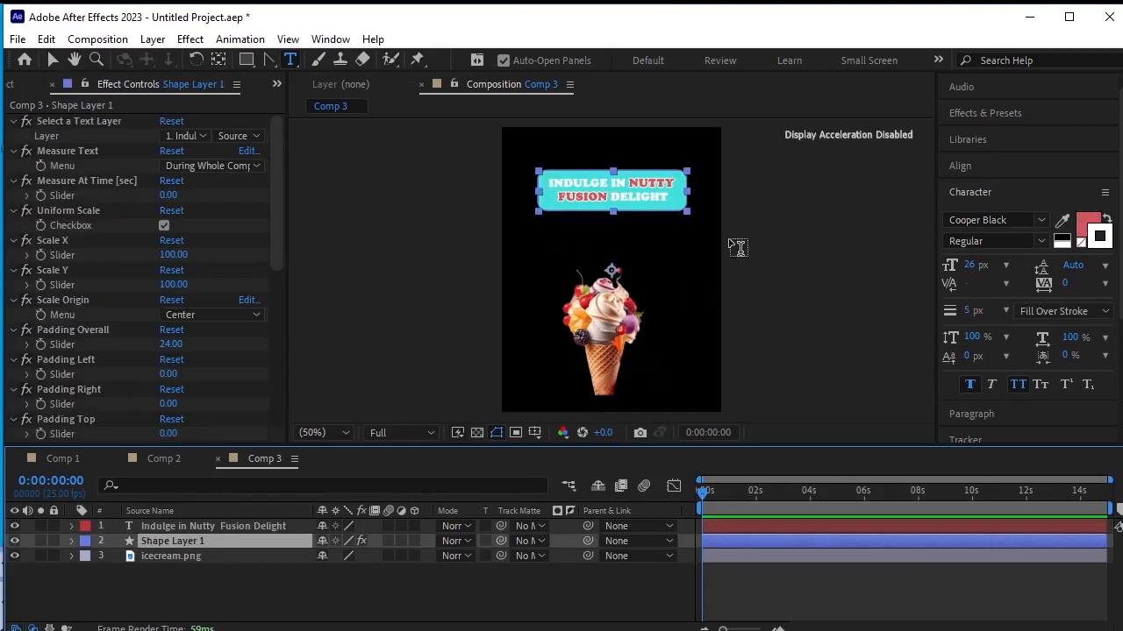
pyautogui.click(218, 62)
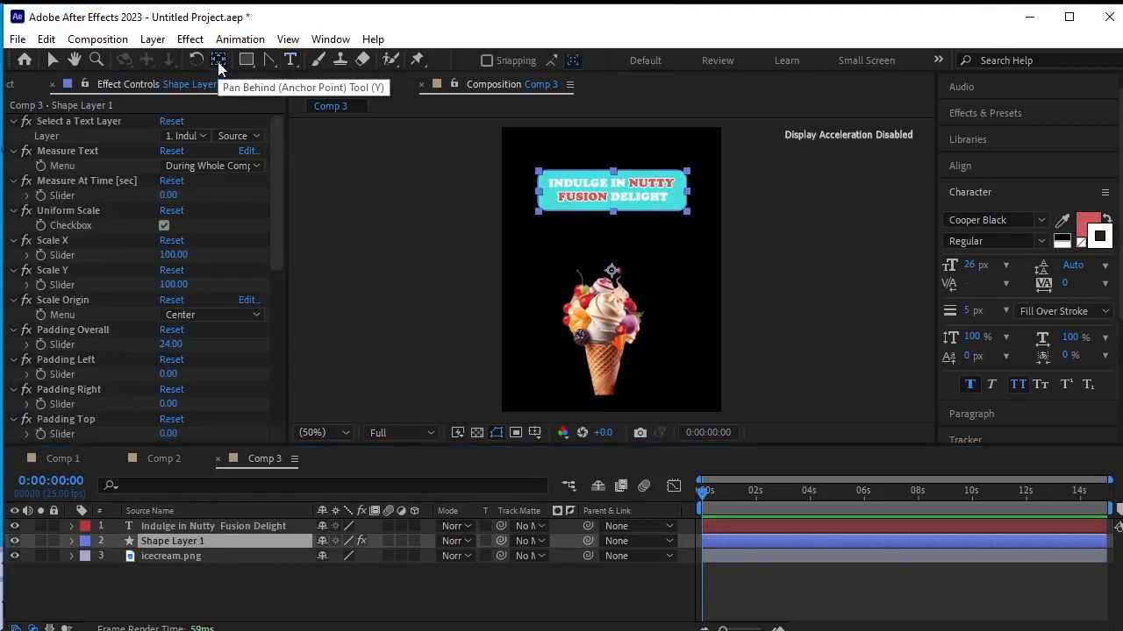
pyautogui.click(203, 581)
# Step: Set the "Indulge in Nutty Fusion Delight" text layer's rotation to -3° and keyframe it at 0:00:00:00
pyautogui.click(238, 529)
pyautogui.press('r')
pyautogui.press('v')
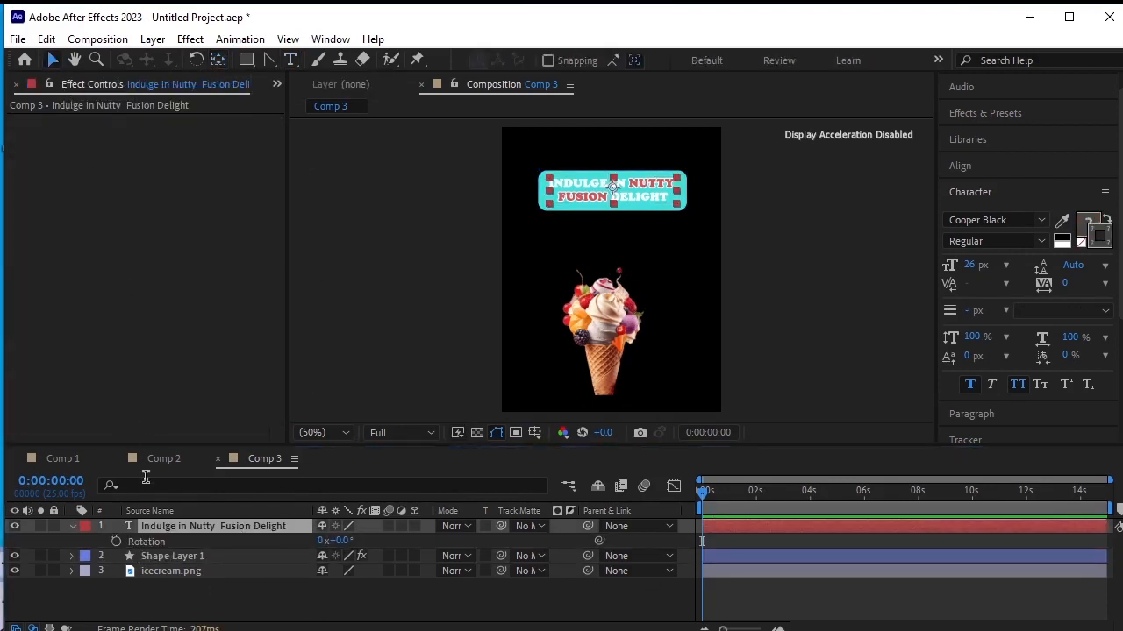
pyautogui.moveTo(342, 541); pyautogui.dragTo(347, 542)
pyautogui.click(347, 542)
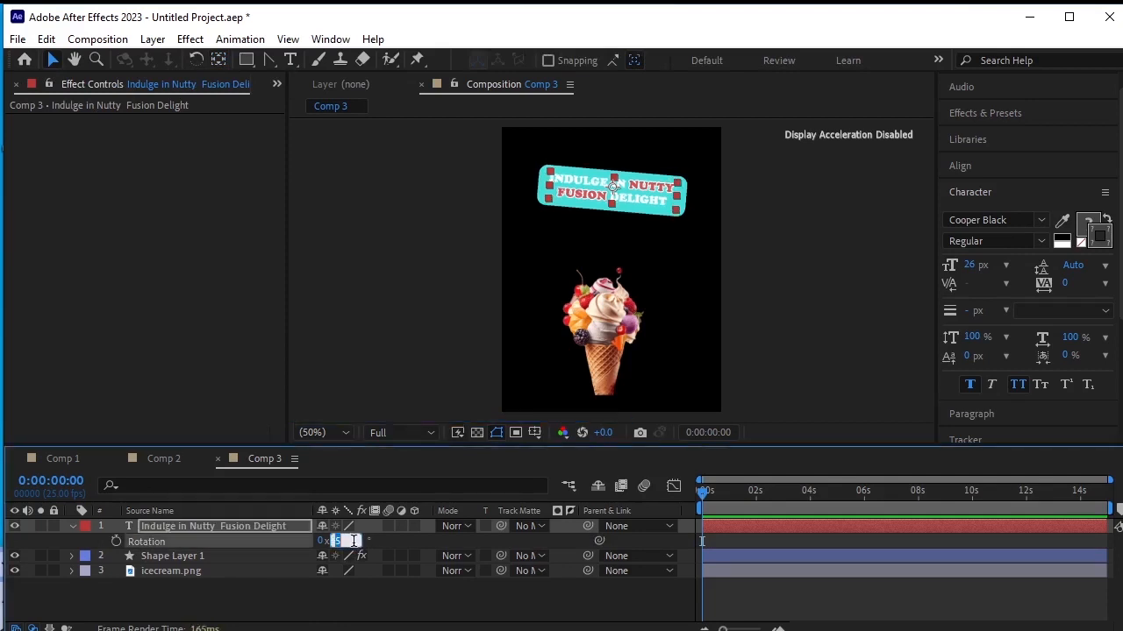
pyautogui.press('Return')
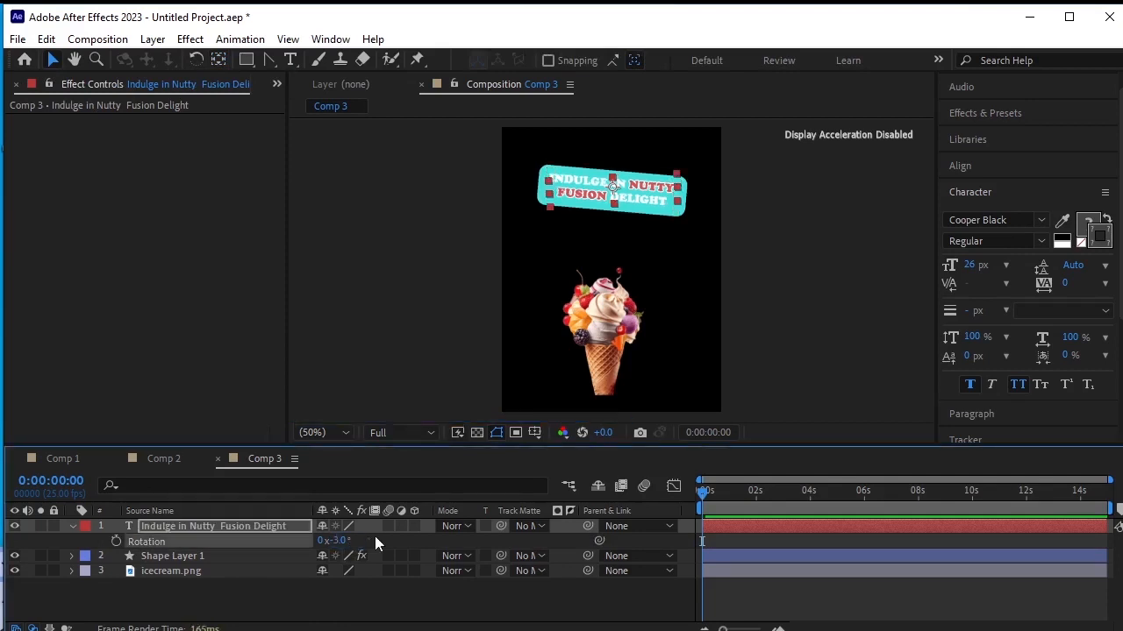
pyautogui.press('=')
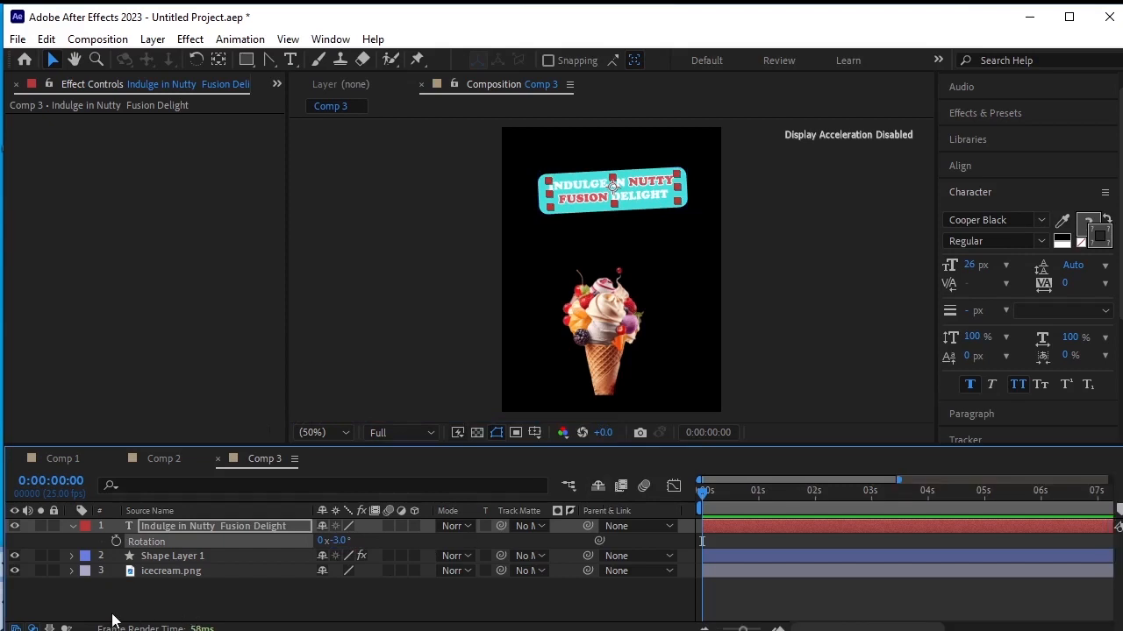
pyautogui.click(115, 542)
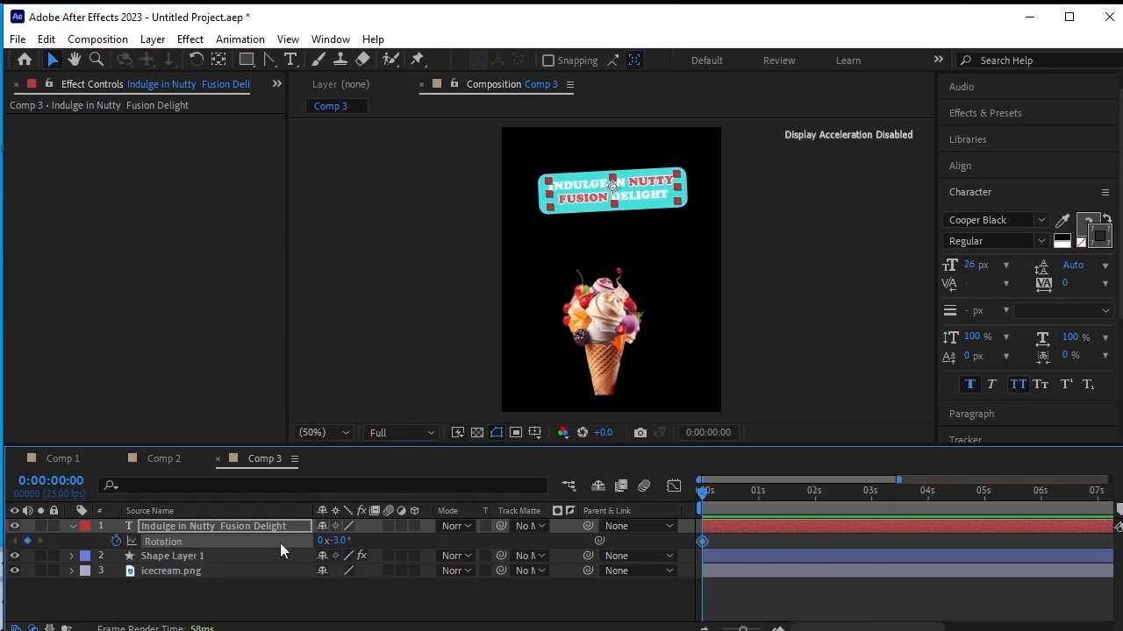
# Step: Add a tagline rotation keyframe of 3° at 0:00:00:10
pyautogui.hotkey('shift', 'pagedown')
pyautogui.click(338, 541)
pyautogui.write('3')
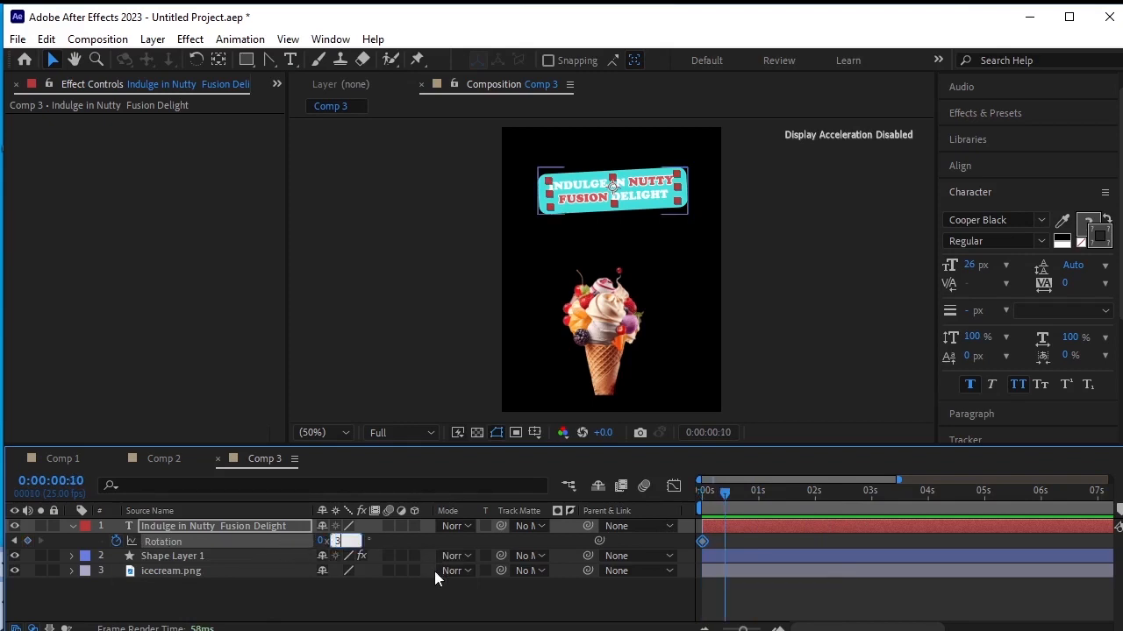
pyautogui.press('Return')
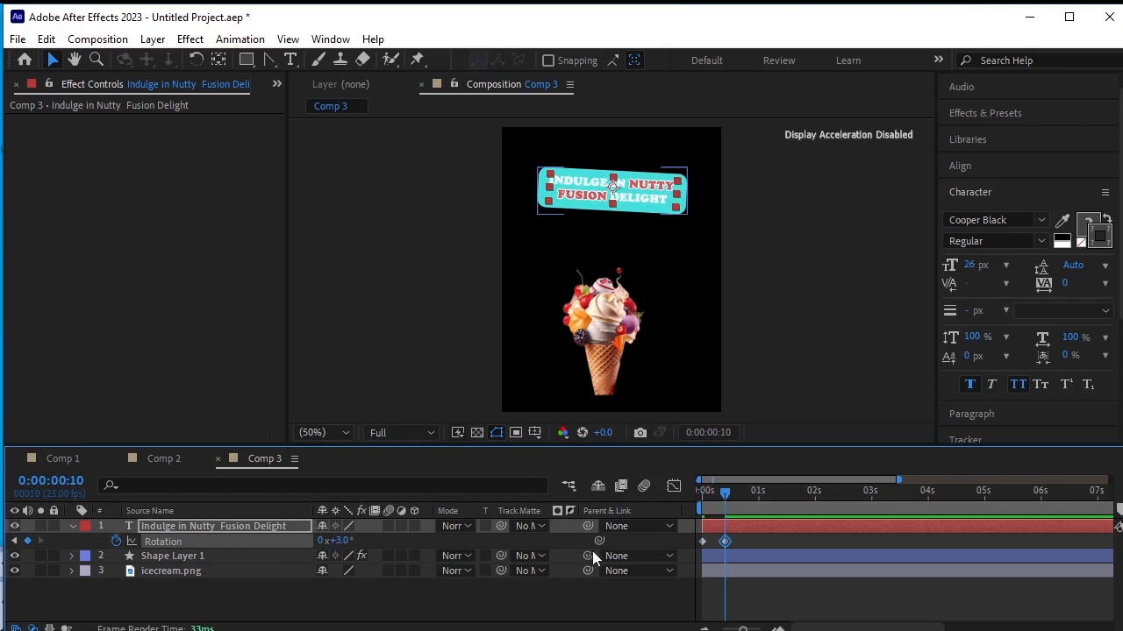
# Step: Repeat the tagline's two rotation keyframes starting at 0:00:00:20, 0:00:01:15 and 0:00:02:10, and preview the swing
pyautogui.press('space')
pyautogui.moveTo(739, 537); pyautogui.dragTo(700, 548)
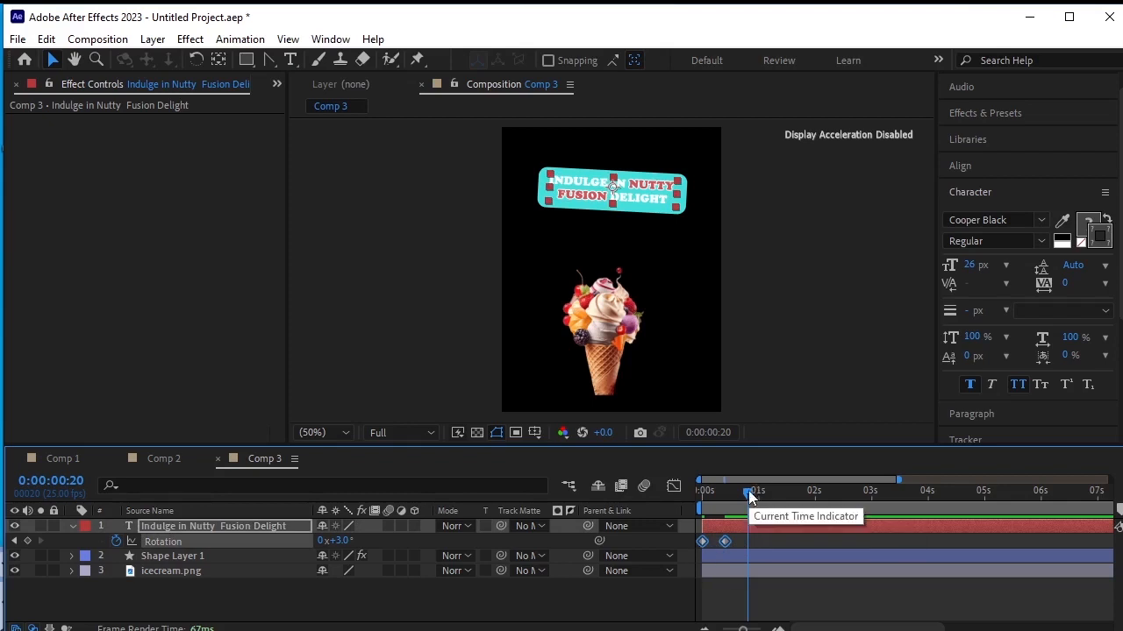
pyautogui.hotkey('ctrl', 'v')
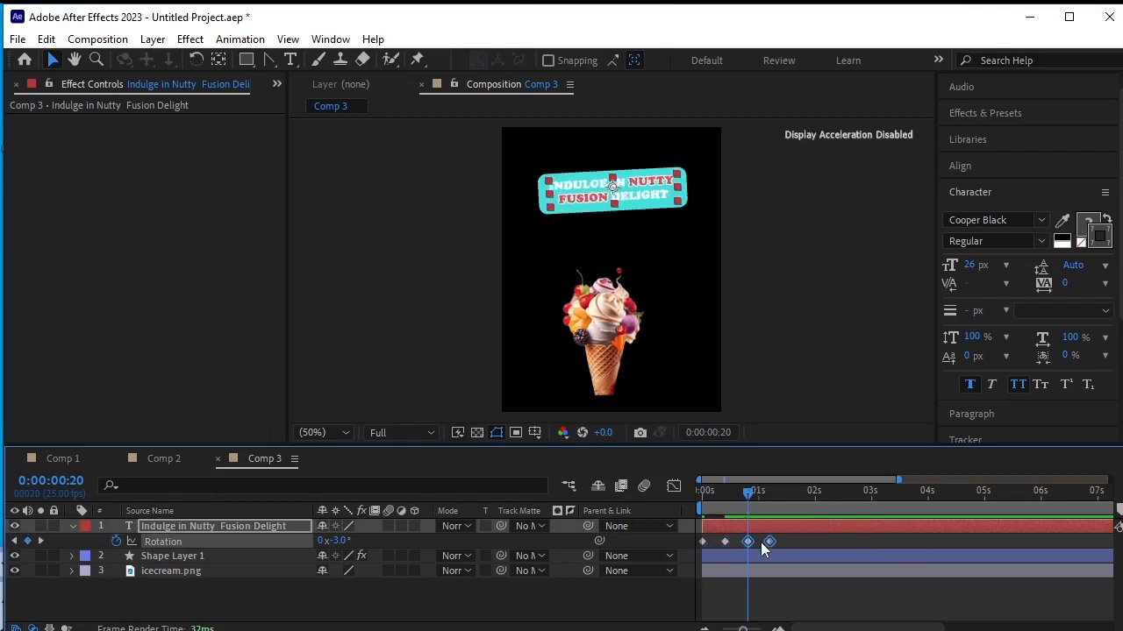
pyautogui.press('space')
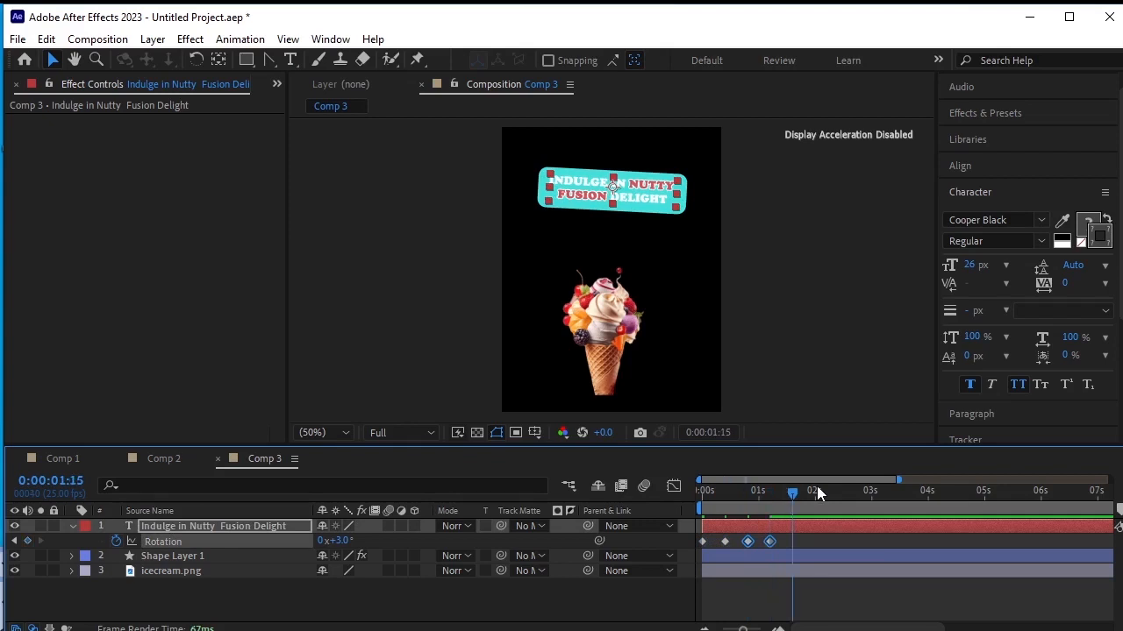
pyautogui.hotkey('ctrl', 'v')
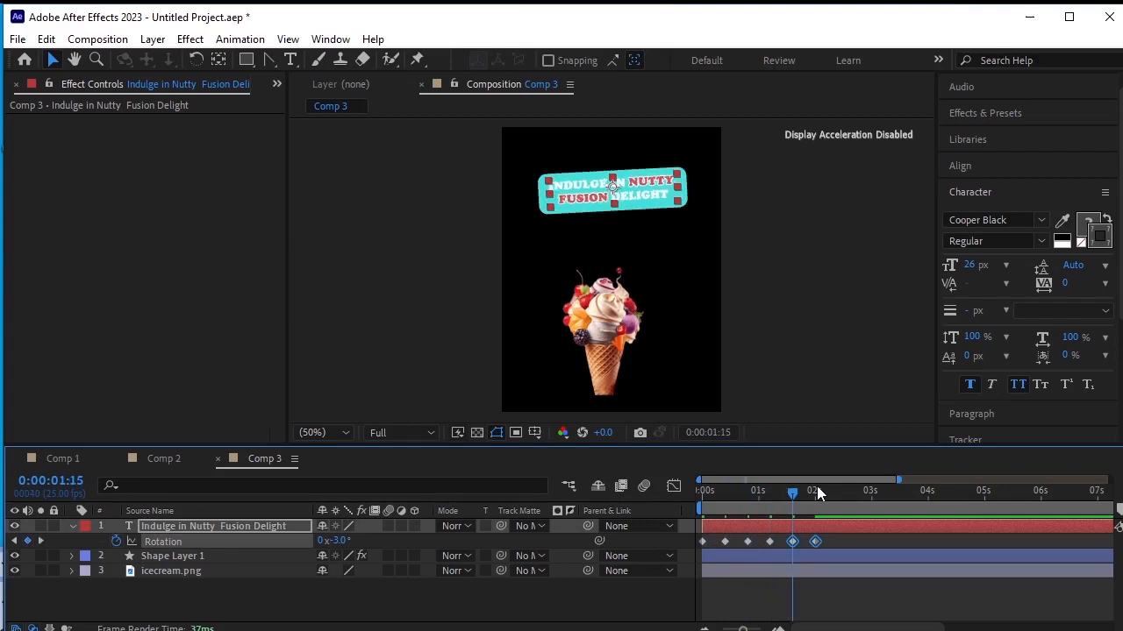
pyautogui.press('space')
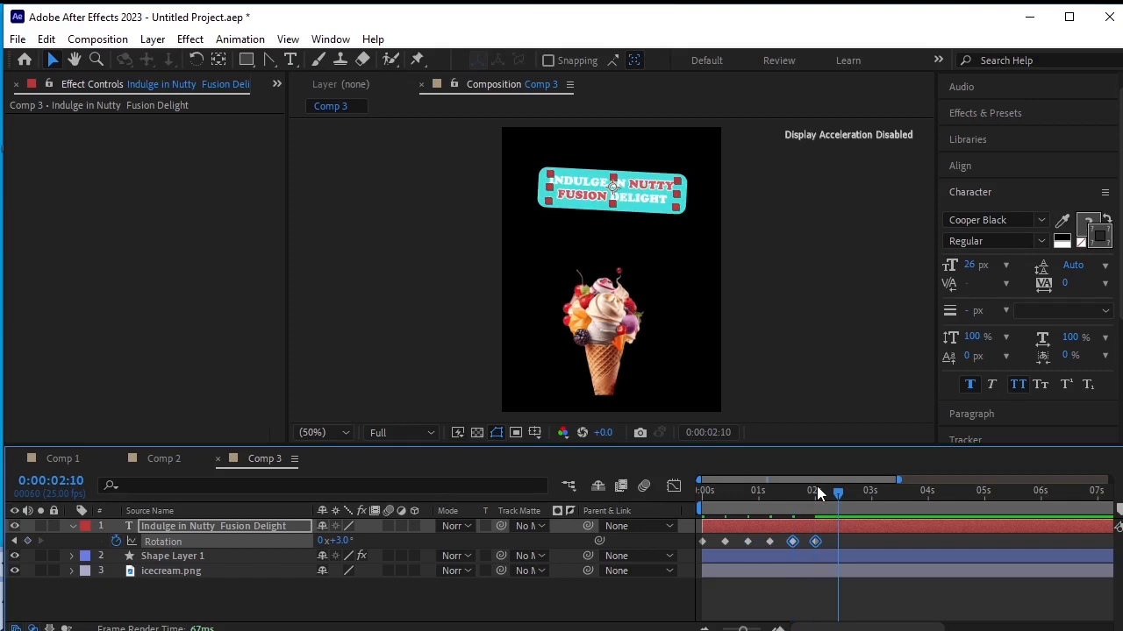
pyautogui.hotkey('ctrl', 'v')
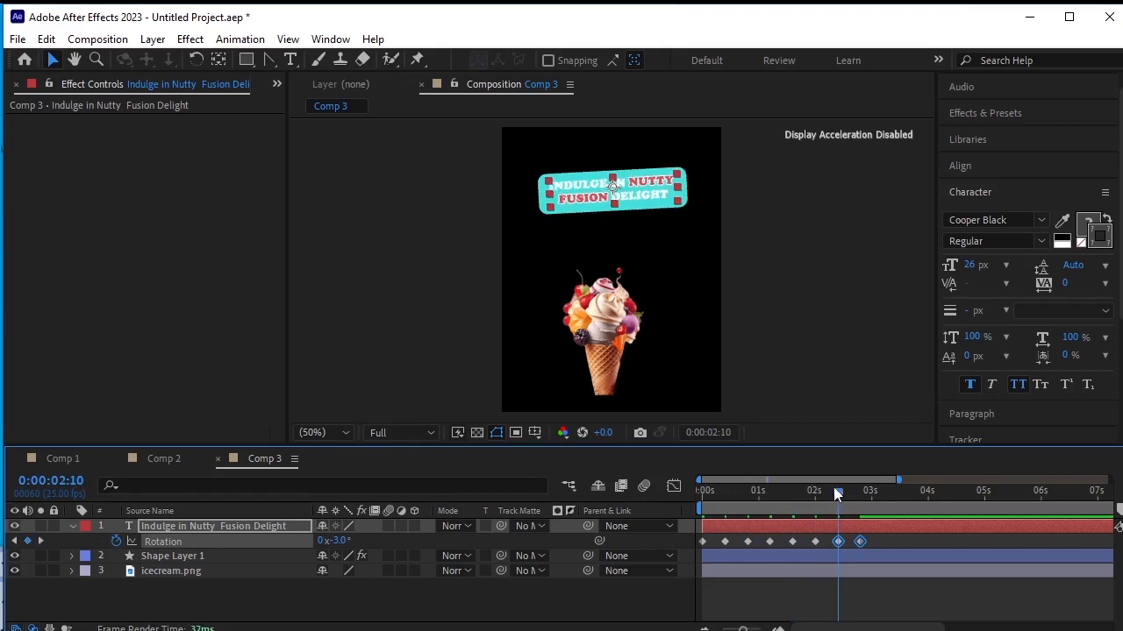
pyautogui.moveTo(835, 492); pyautogui.dragTo(433, 534)
pyautogui.press('space')
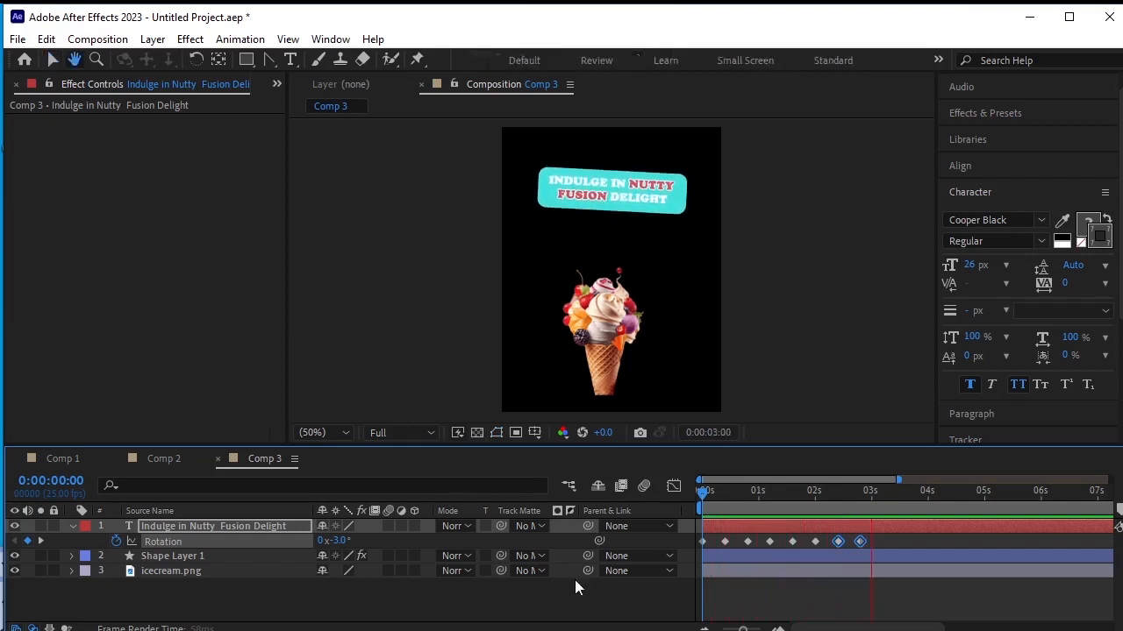
pyautogui.press('space')
pyautogui.press('Home')
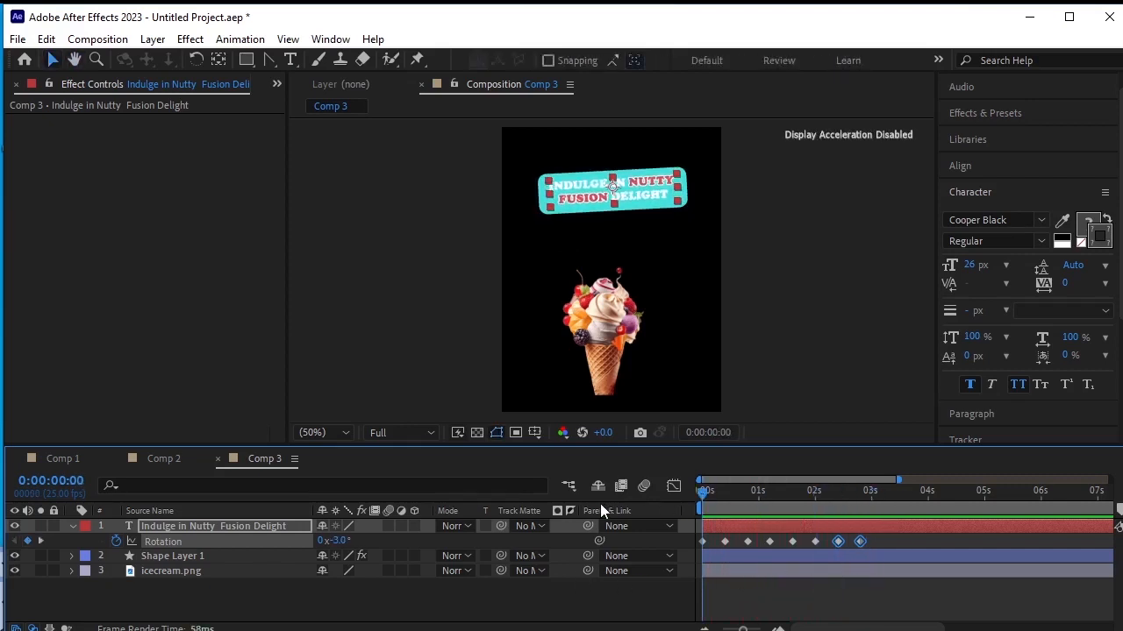
# Step: Set the text box's roundness to 54 and preview the rounded box with the animation
pyautogui.click(151, 558)
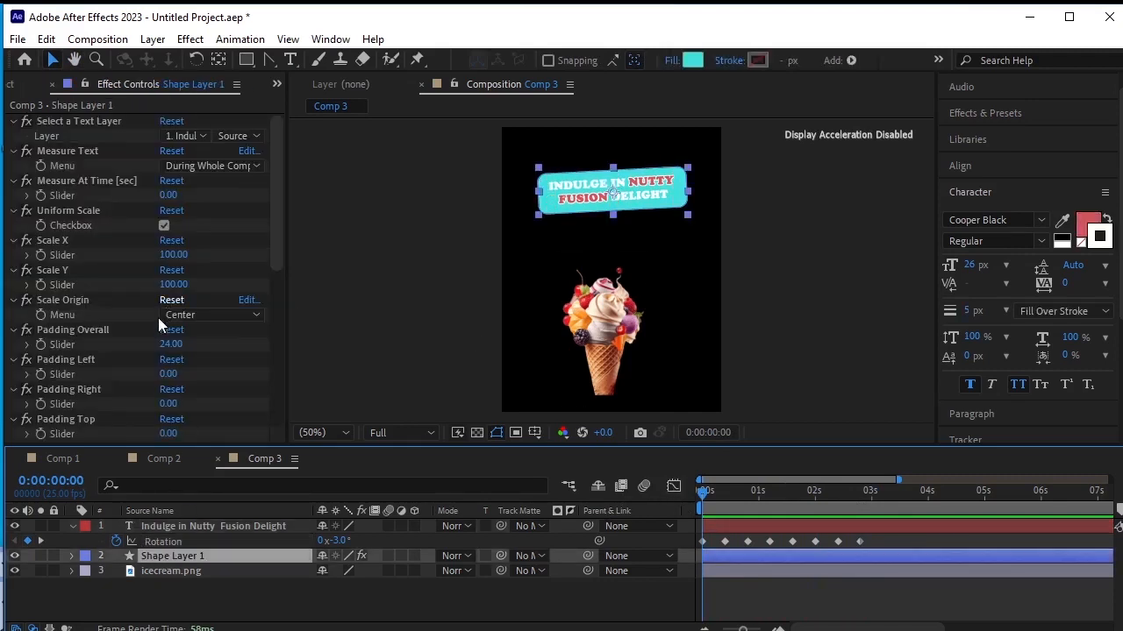
pyautogui.scroll(-3, 166, 373)
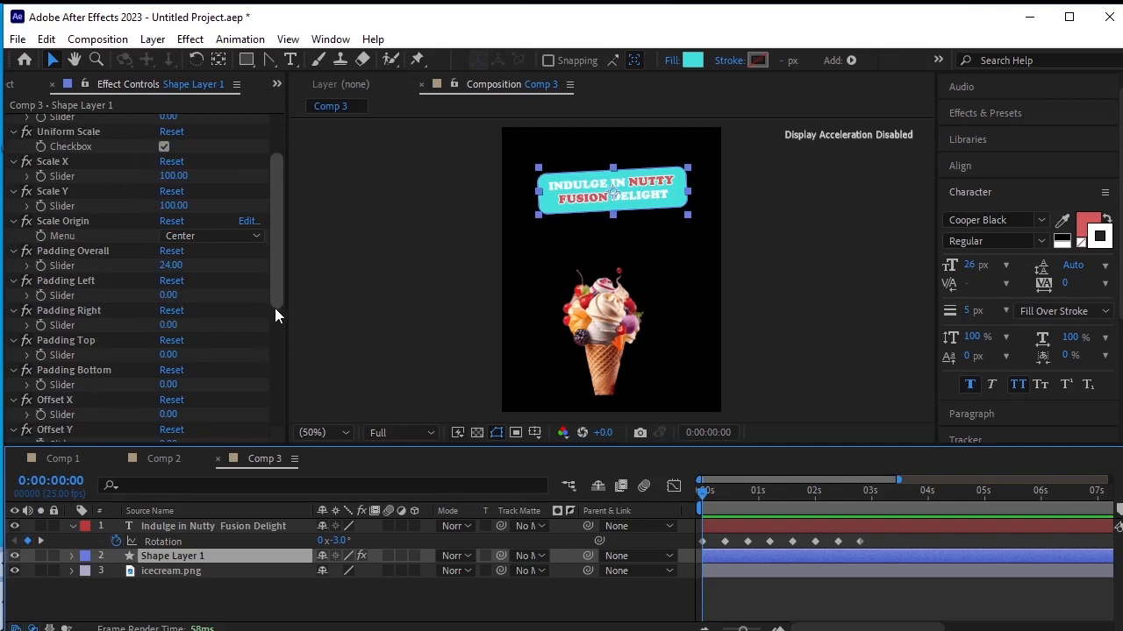
pyautogui.scroll(-3, 175, 421)
pyautogui.moveTo(174, 402); pyautogui.dragTo(196, 401)
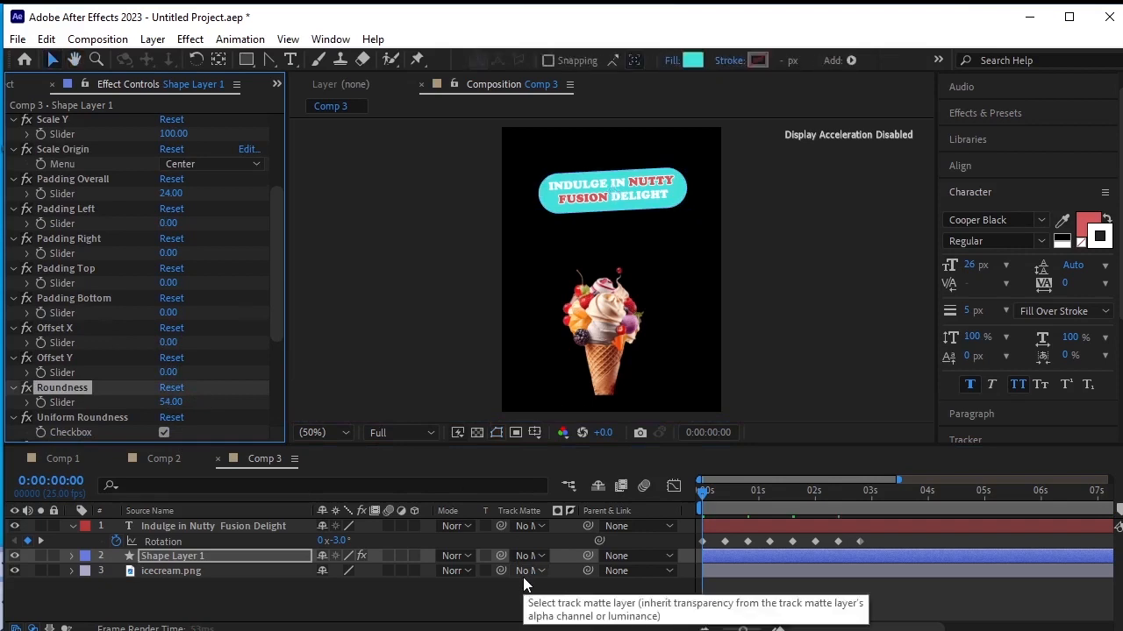
pyautogui.press('space')
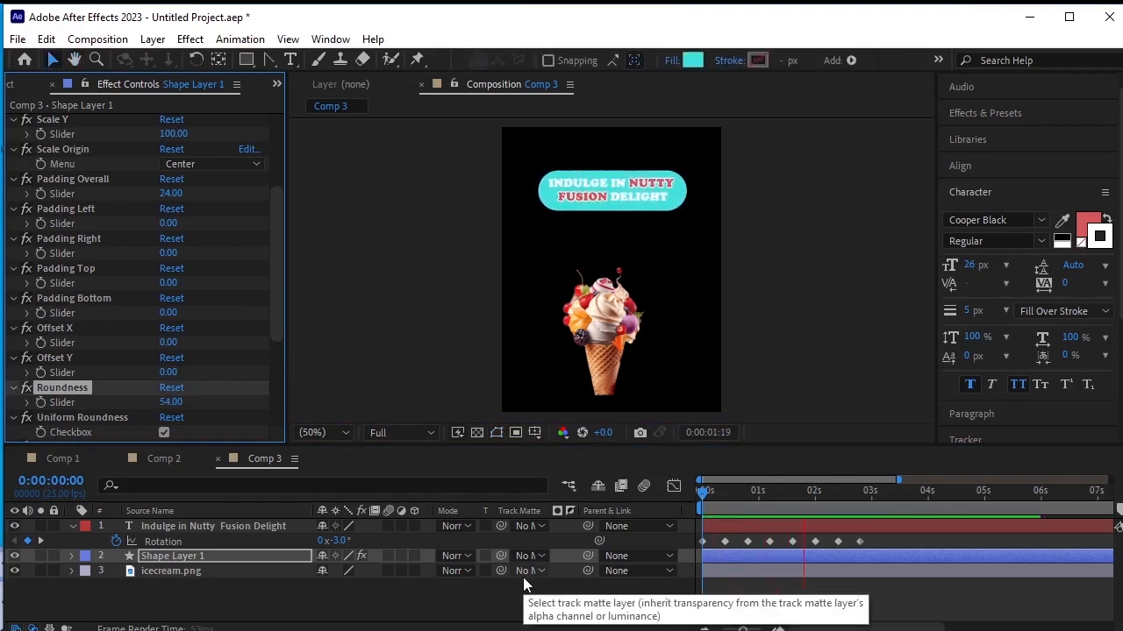
pyautogui.click(831, 493)
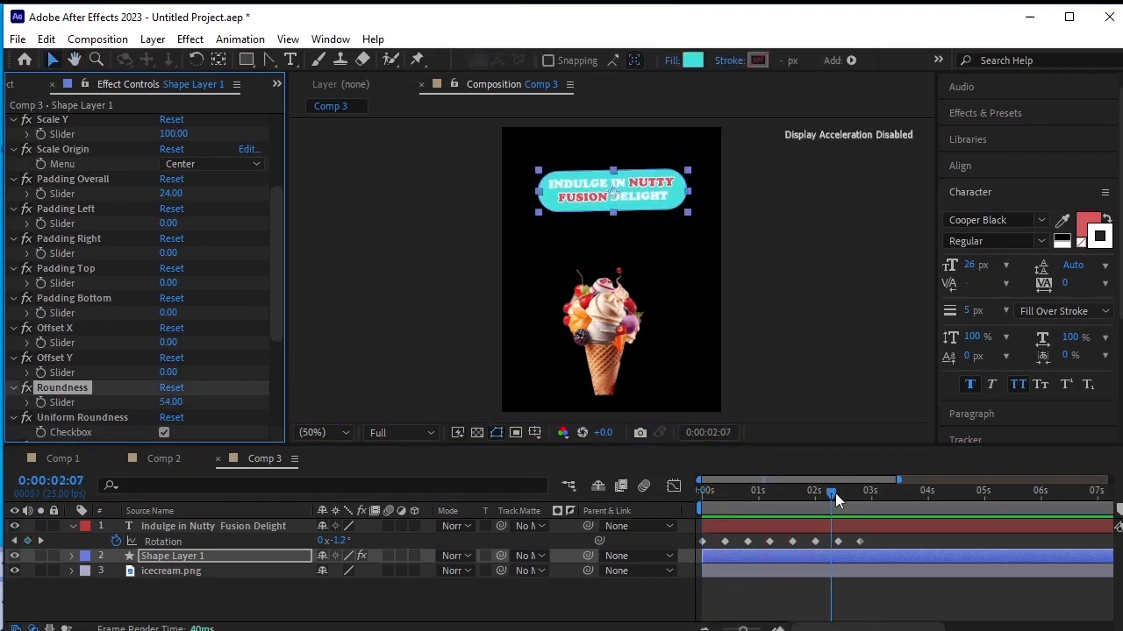
pyautogui.moveTo(831, 493); pyautogui.dragTo(618, 497)
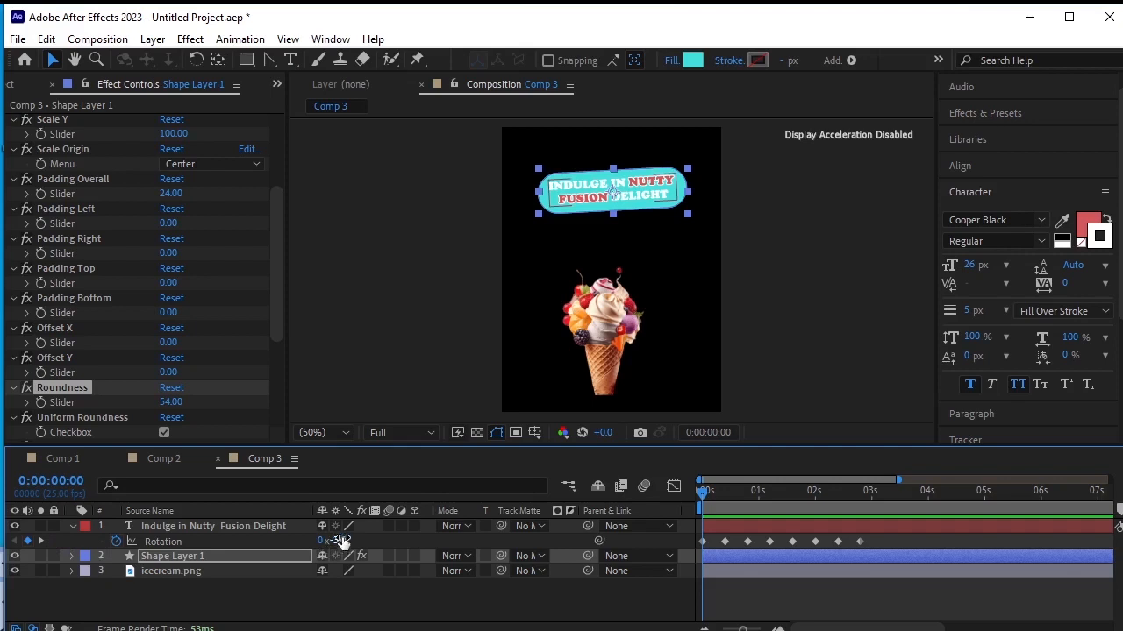
# Step: Widen the start of the tagline's swing, setting its rotation keyframes to -4° at 0:00:00:00 and 4° at 0:00:00:10
pyautogui.click(339, 541)
pyautogui.write('-4')
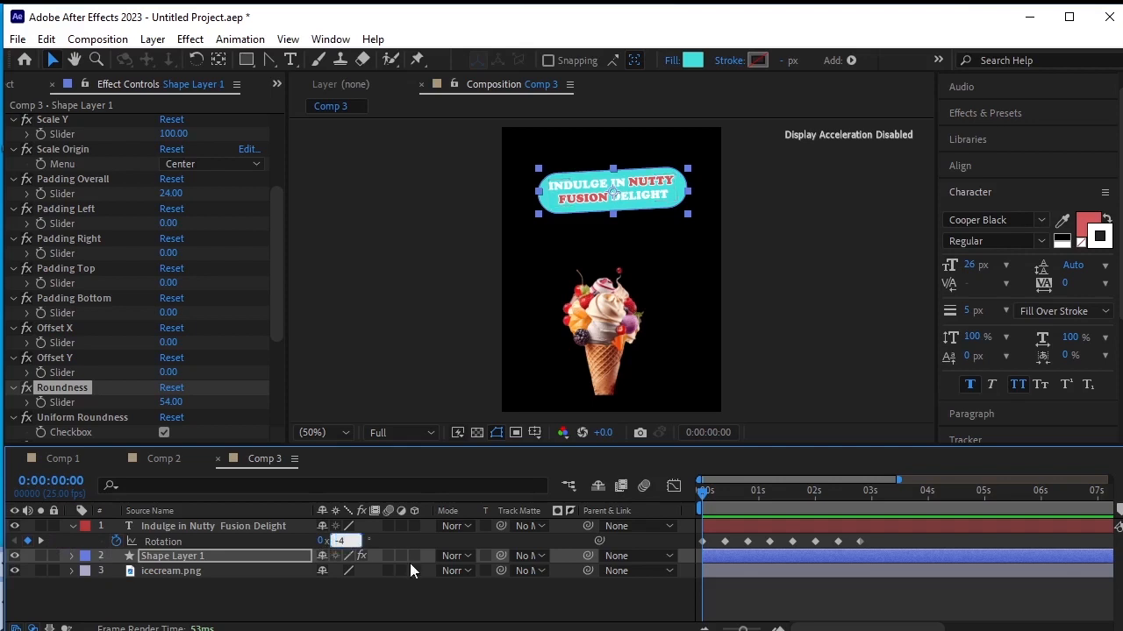
pyautogui.press('Return')
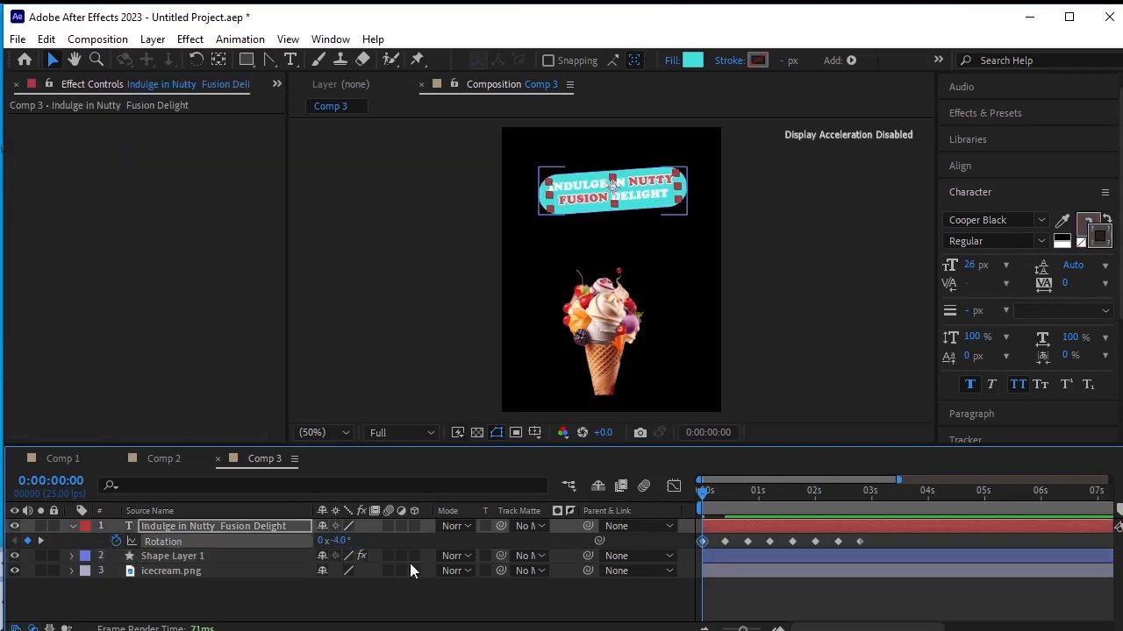
pyautogui.click(40, 541)
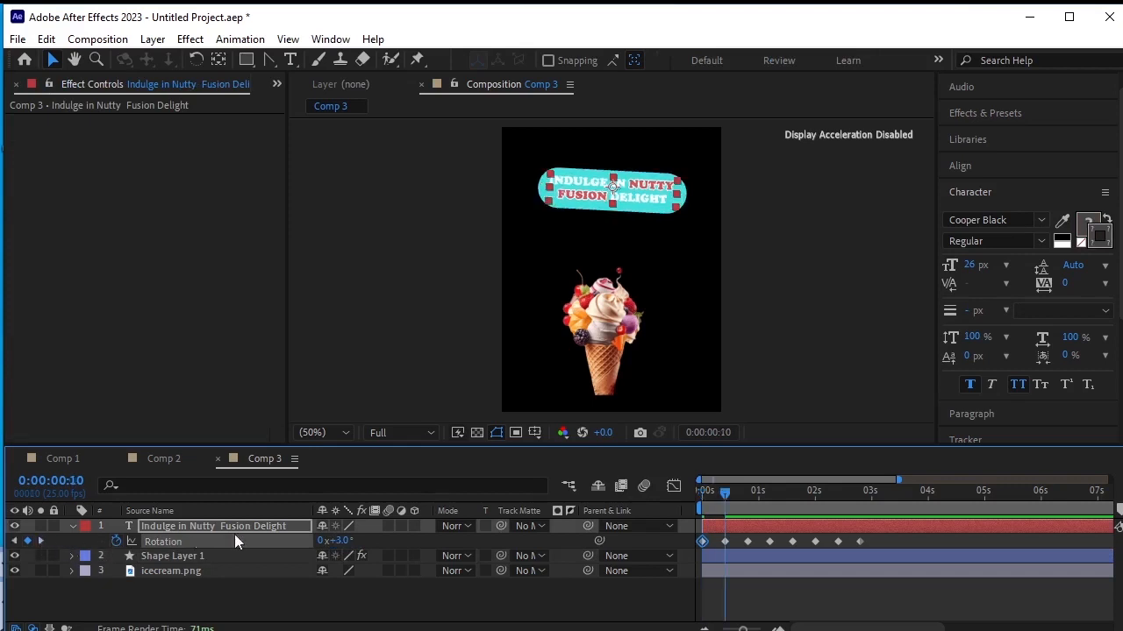
pyautogui.click(339, 541)
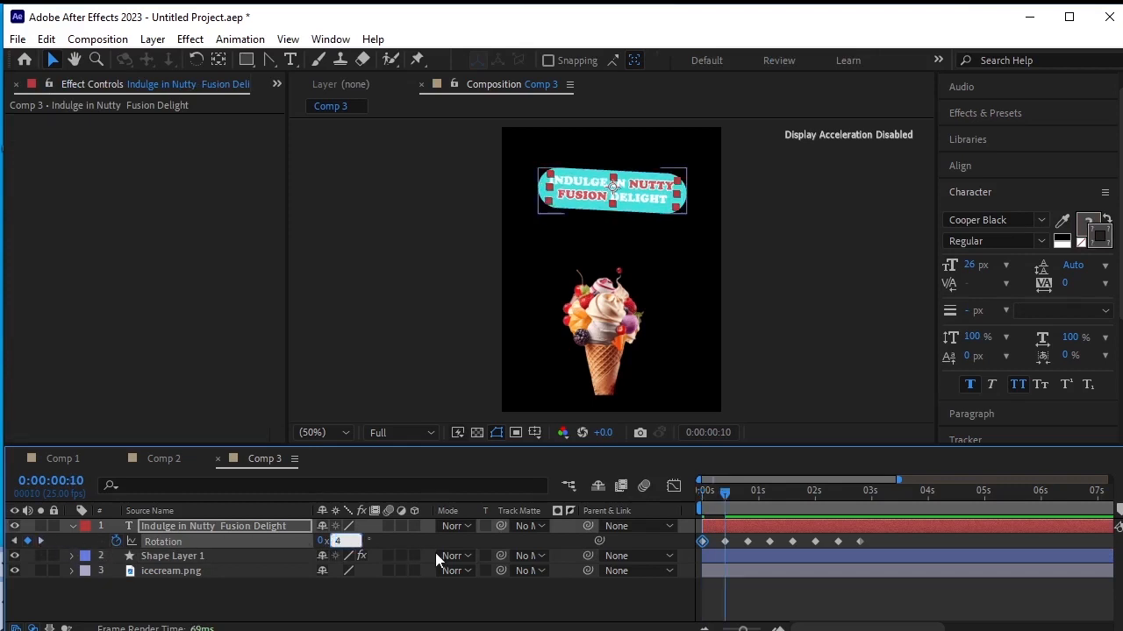
pyautogui.write('4')
pyautogui.press('Return')
# Step: Set the tagline's rotation keyframes to -4° at 0:00:00:20 and 4° at 0:00:01:05
pyautogui.click(41, 542)
pyautogui.click(338, 541)
pyautogui.write('-')
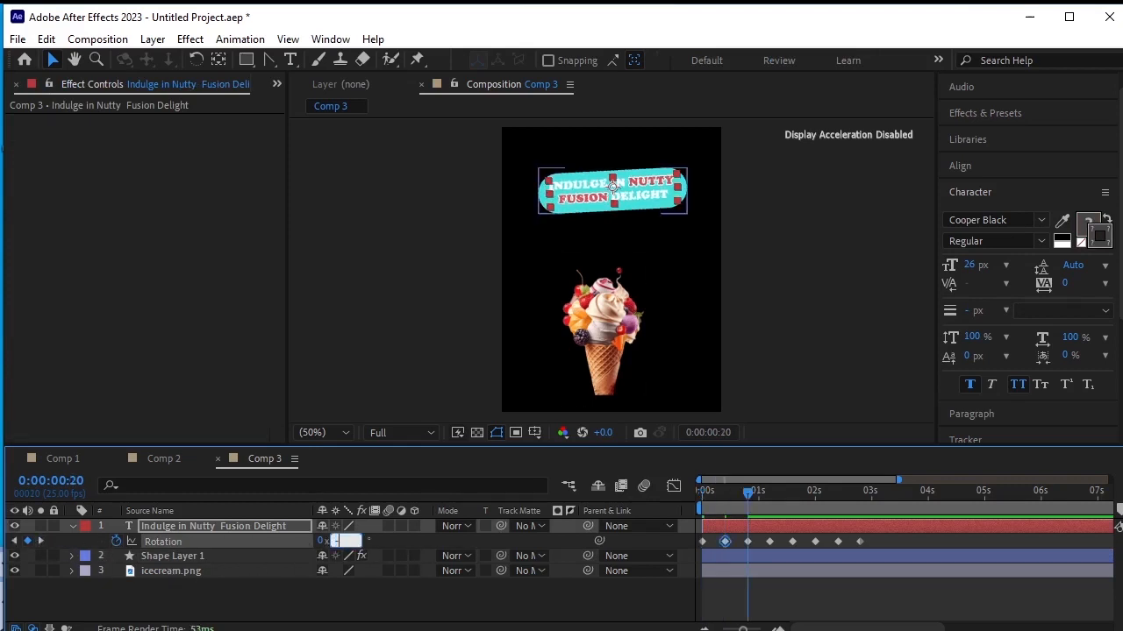
pyautogui.write('4')
pyautogui.press('Return')
pyautogui.click(40, 541)
pyautogui.click(339, 542)
pyautogui.write('4')
pyautogui.press('Return')
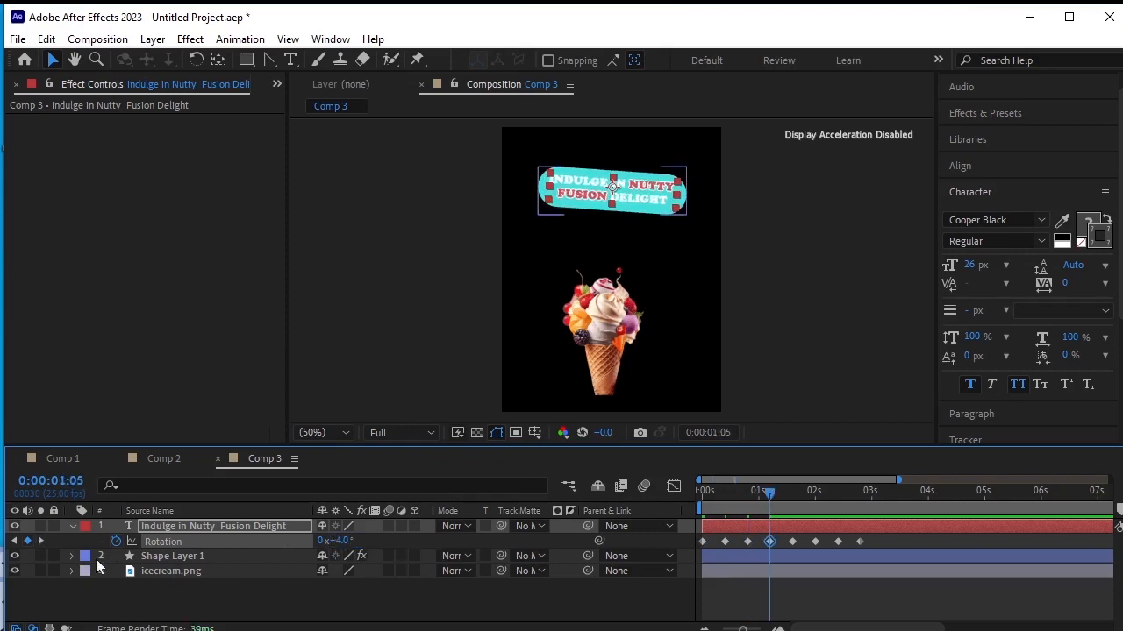
# Step: Set the tagline's rotation keyframes to -4° at 0:00:01:15 and 4° at 0:00:02:00
pyautogui.click(40, 541)
pyautogui.click(339, 542)
pyautogui.write('-4')
pyautogui.press('Return')
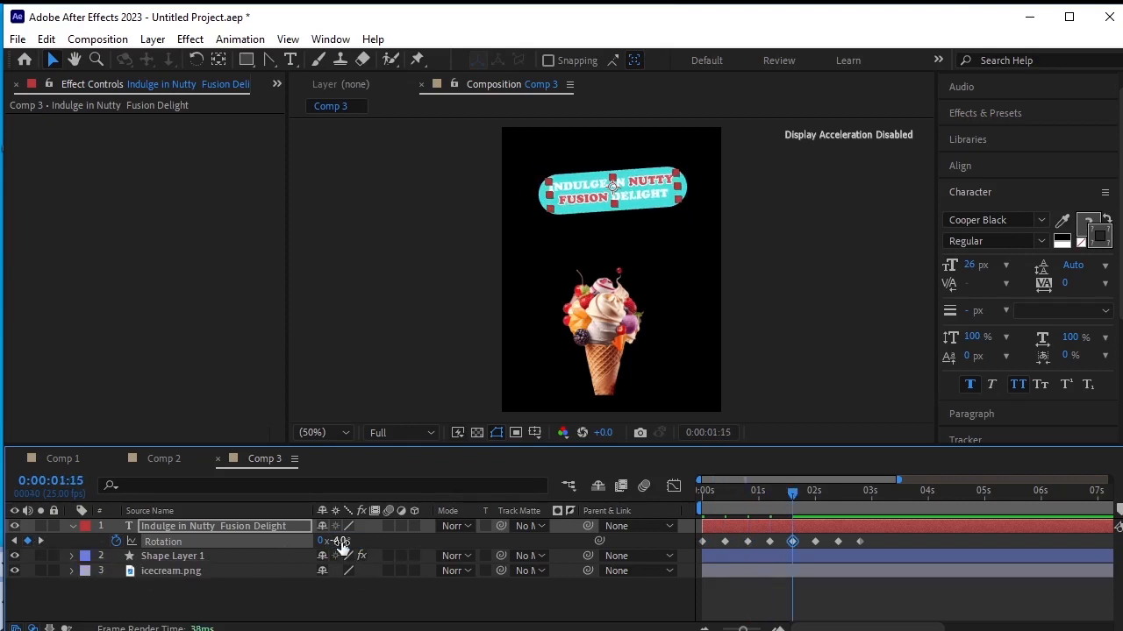
pyautogui.click(40, 542)
pyautogui.click(339, 541)
pyautogui.write('4')
pyautogui.press('Return')
# Step: Set the tagline's last rotation keyframe at 0:00:02:20 to 4° and preview the swing from the start
pyautogui.click(40, 541)
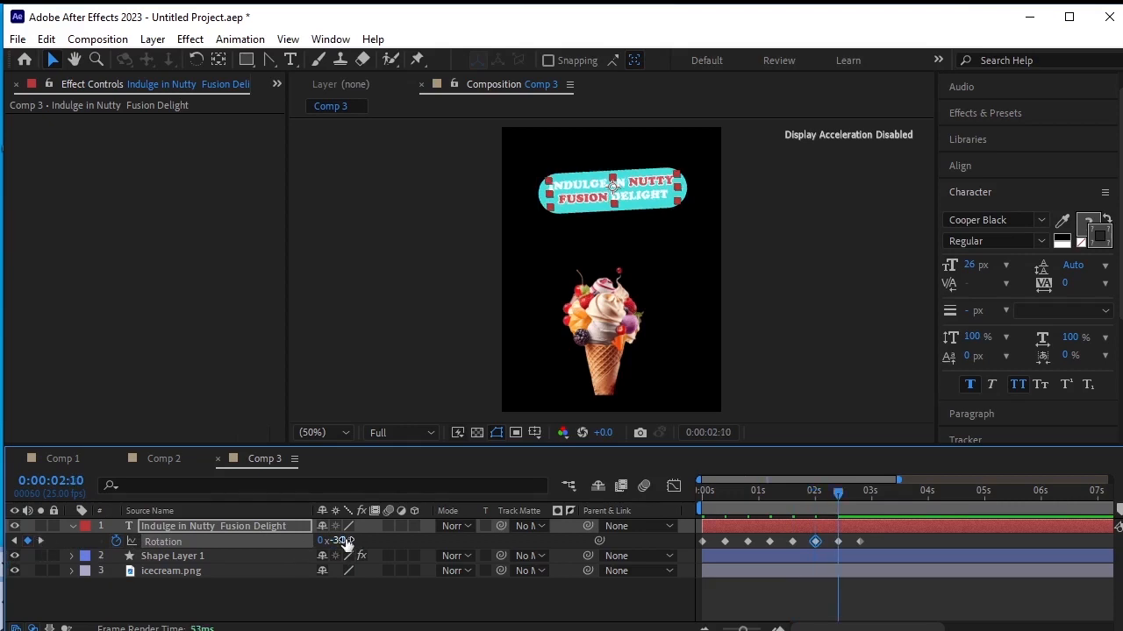
pyautogui.click(40, 541)
pyautogui.click(339, 541)
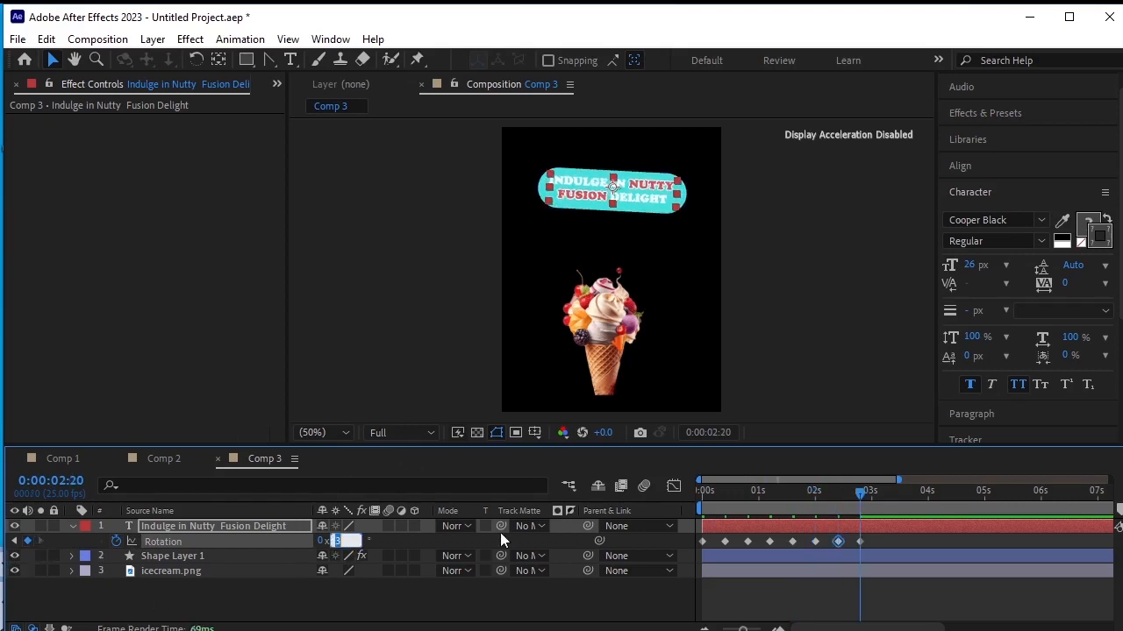
pyautogui.write('4')
pyautogui.press('Return')
pyautogui.press('Home')
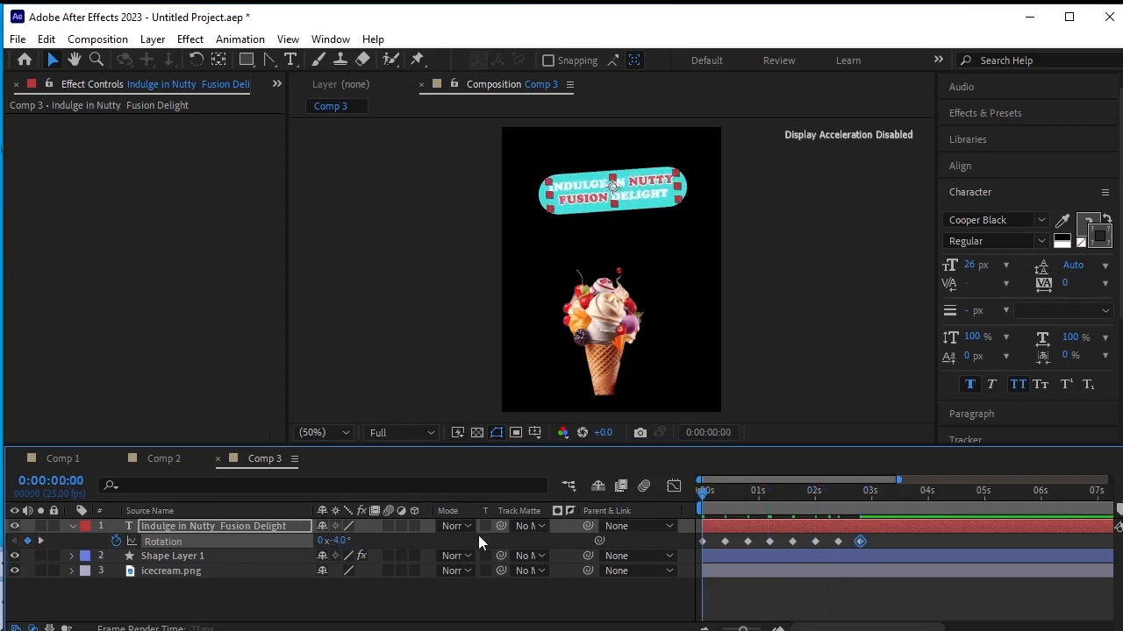
pyautogui.press('space')
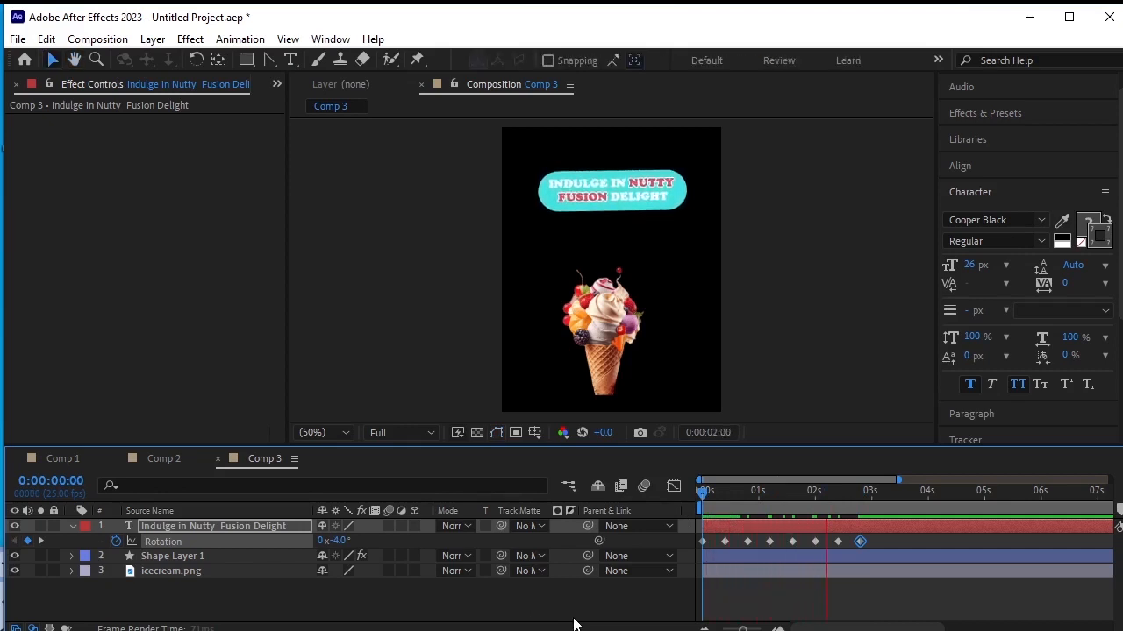
# Step: Add a Stroke layer style to the icecream.png layer and show its settings
pyautogui.click(859, 541)
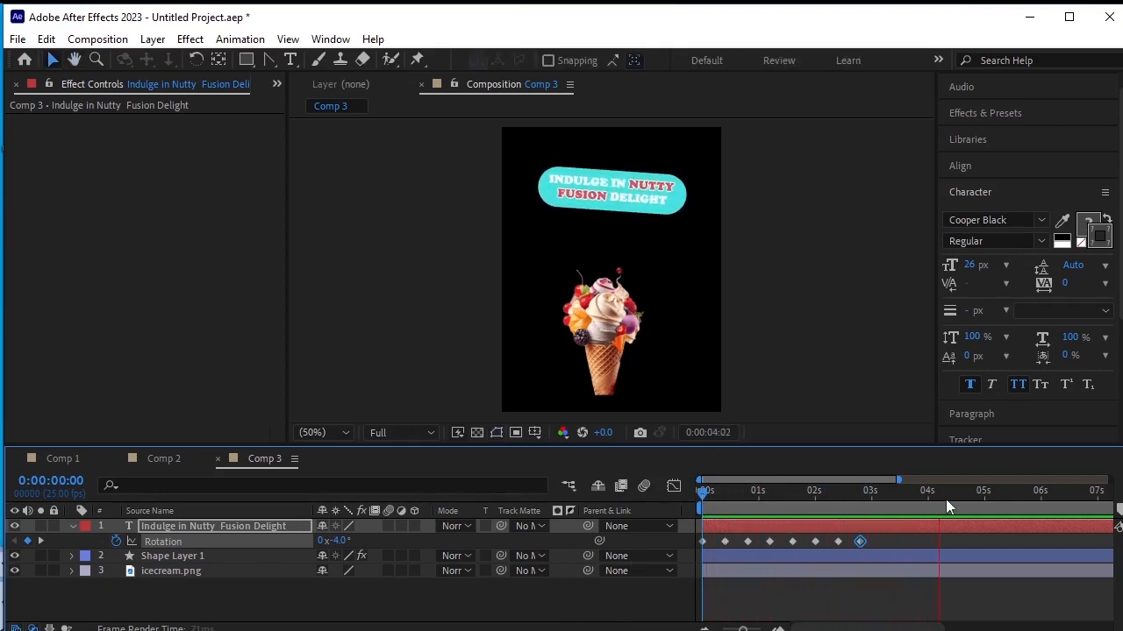
pyautogui.click(602, 573)
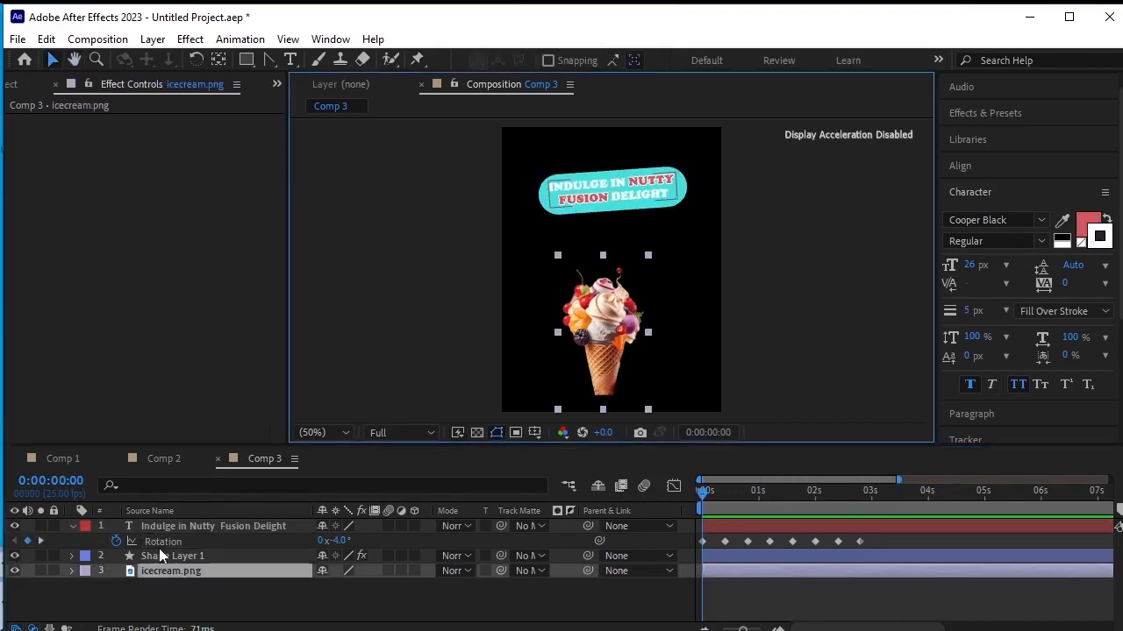
pyautogui.click(167, 571)
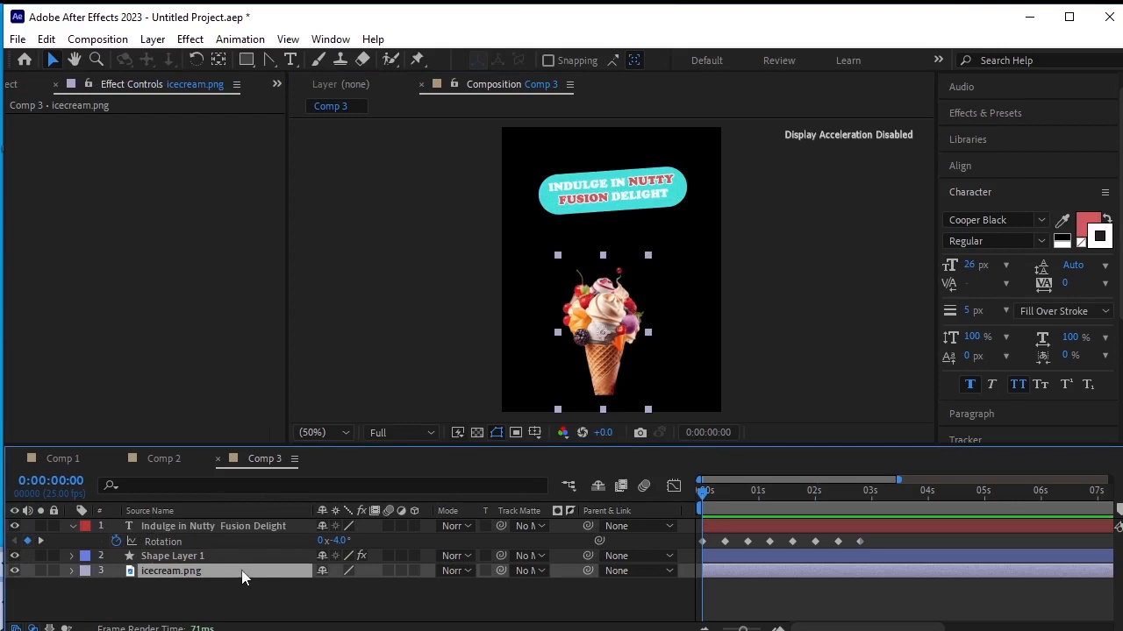
pyautogui.rightClick(243, 577)
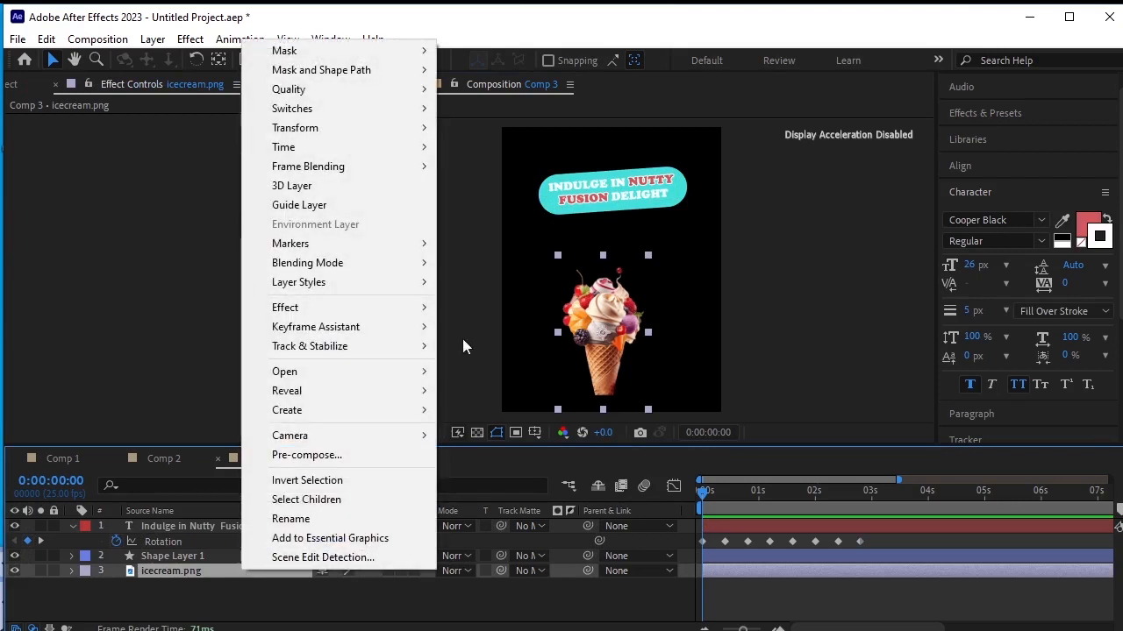
pyautogui.moveTo(421, 282)
pyautogui.click(548, 500)
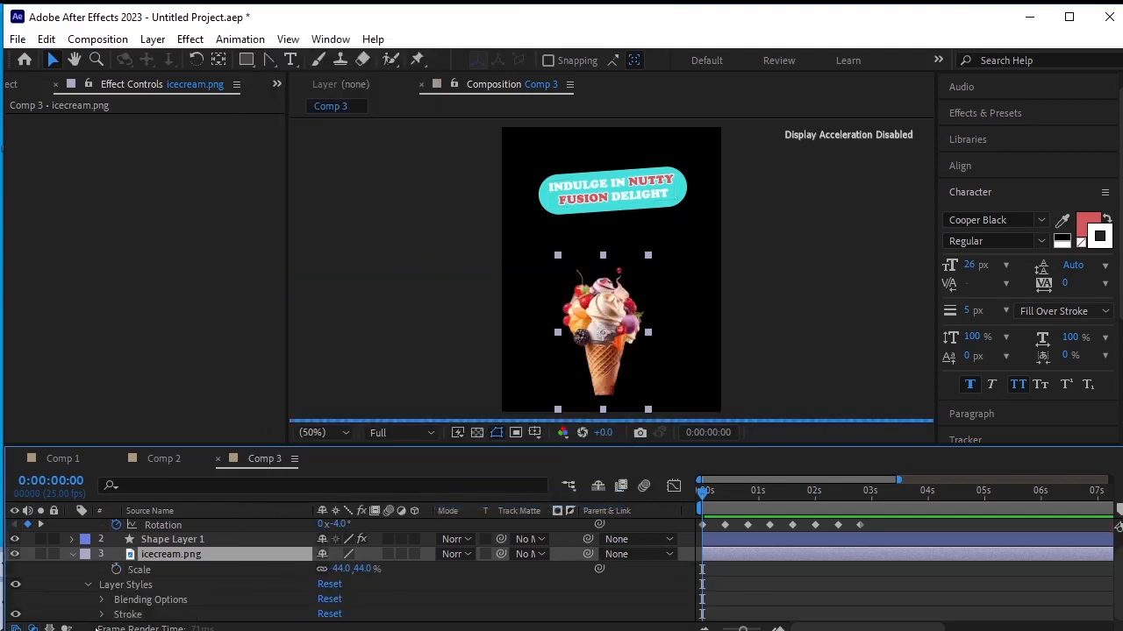
pyautogui.click(101, 614)
pyautogui.scroll(-2, 123, 596)
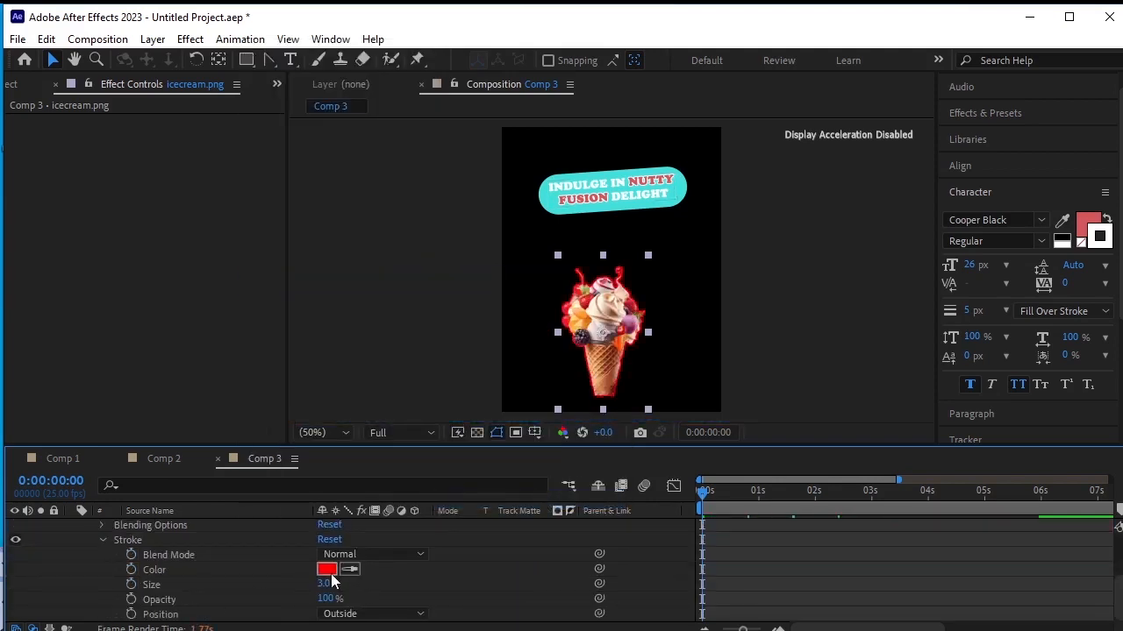
# Step: Set the ice cream's stroke color to white (FFFFFF) and its size to 5.0
pyautogui.click(327, 569)
pyautogui.moveTo(657, 431); pyautogui.dragTo(534, 278)
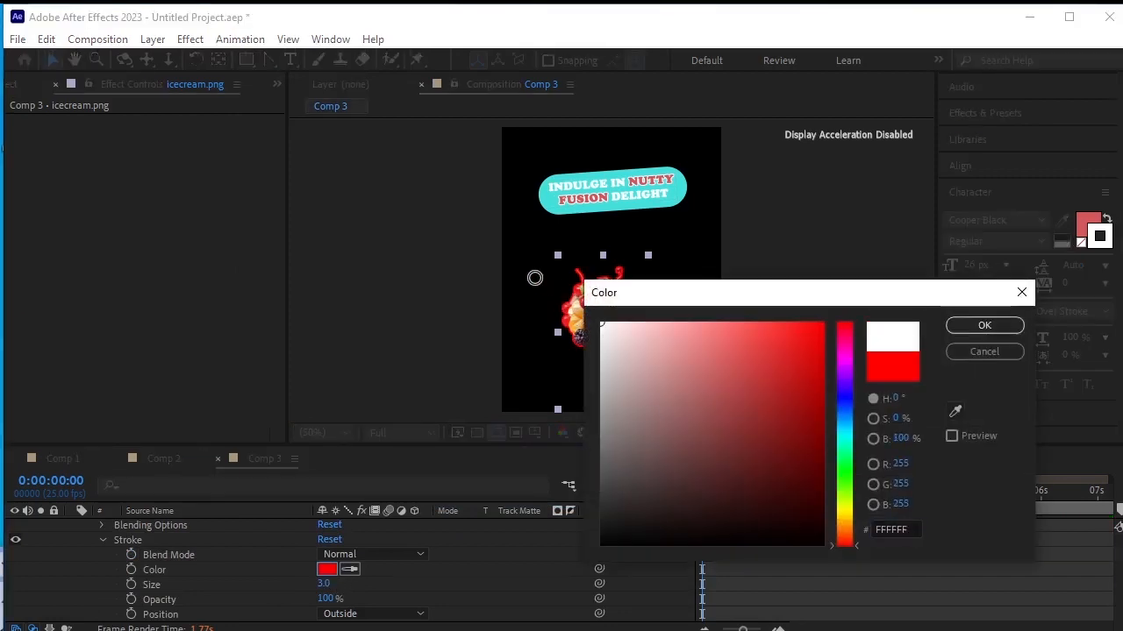
pyautogui.click(984, 325)
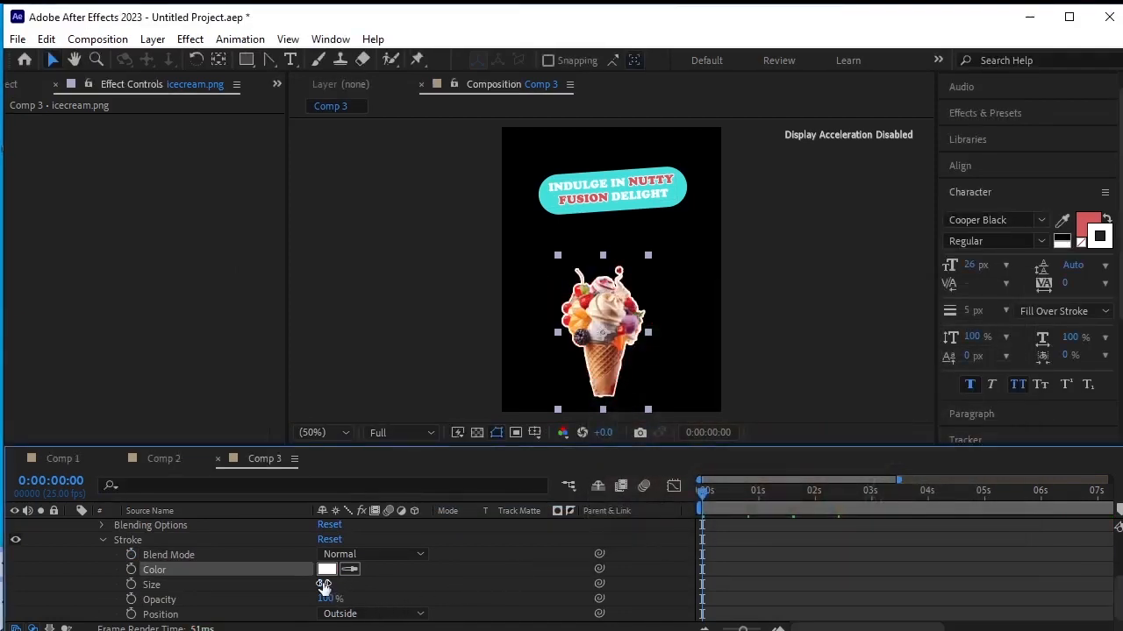
pyautogui.moveTo(325, 583); pyautogui.dragTo(339, 583)
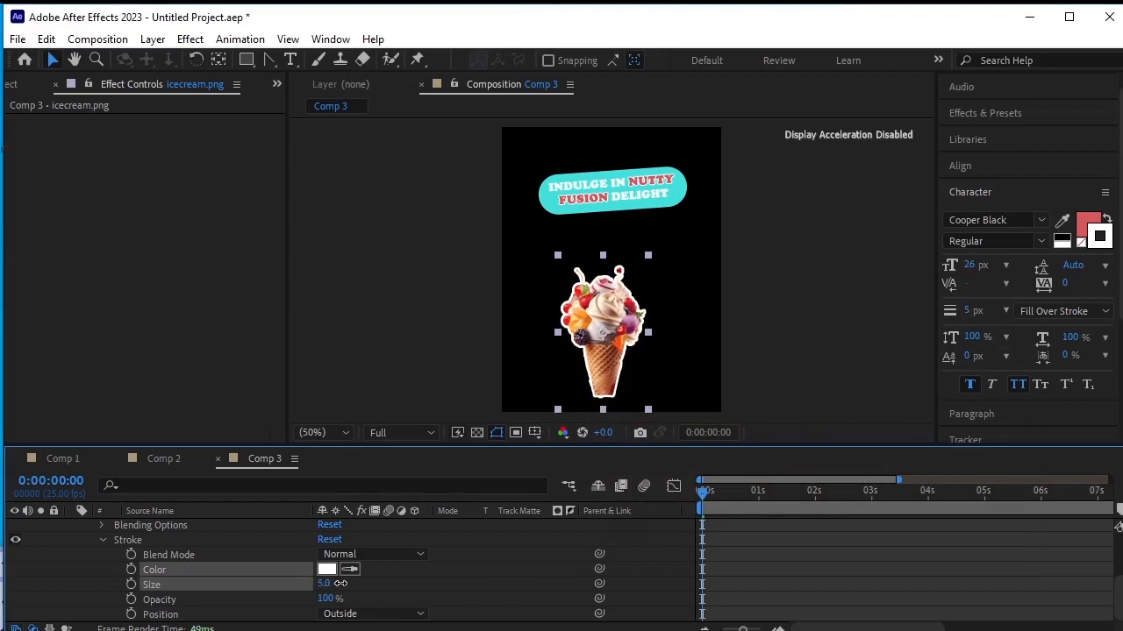
pyautogui.click(100, 545)
pyautogui.click(72, 555)
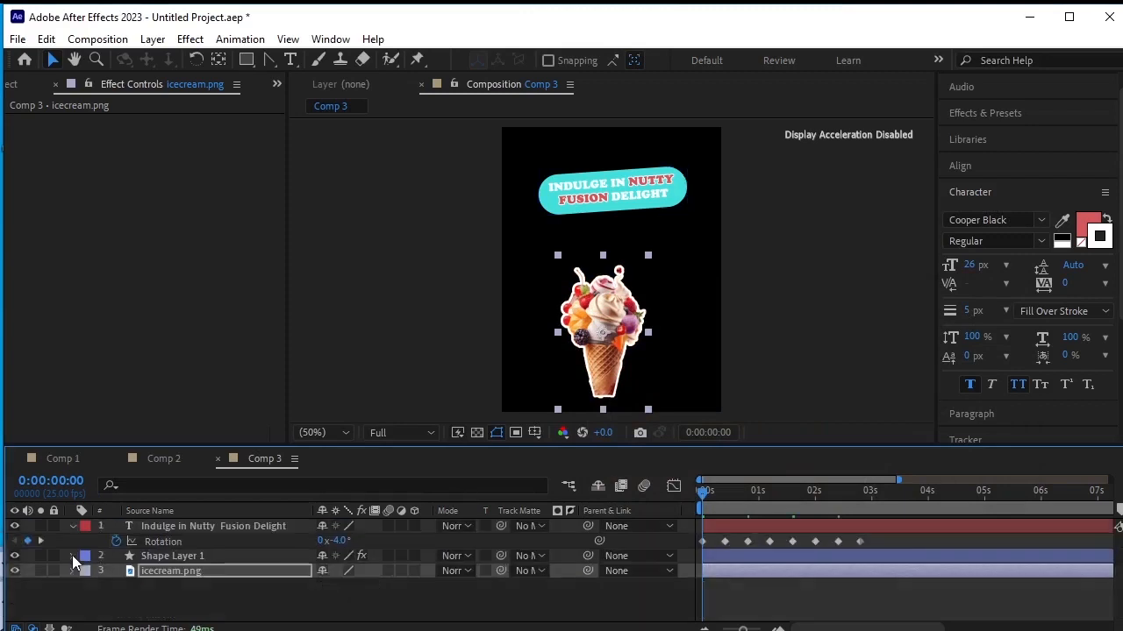
pyautogui.click(329, 592)
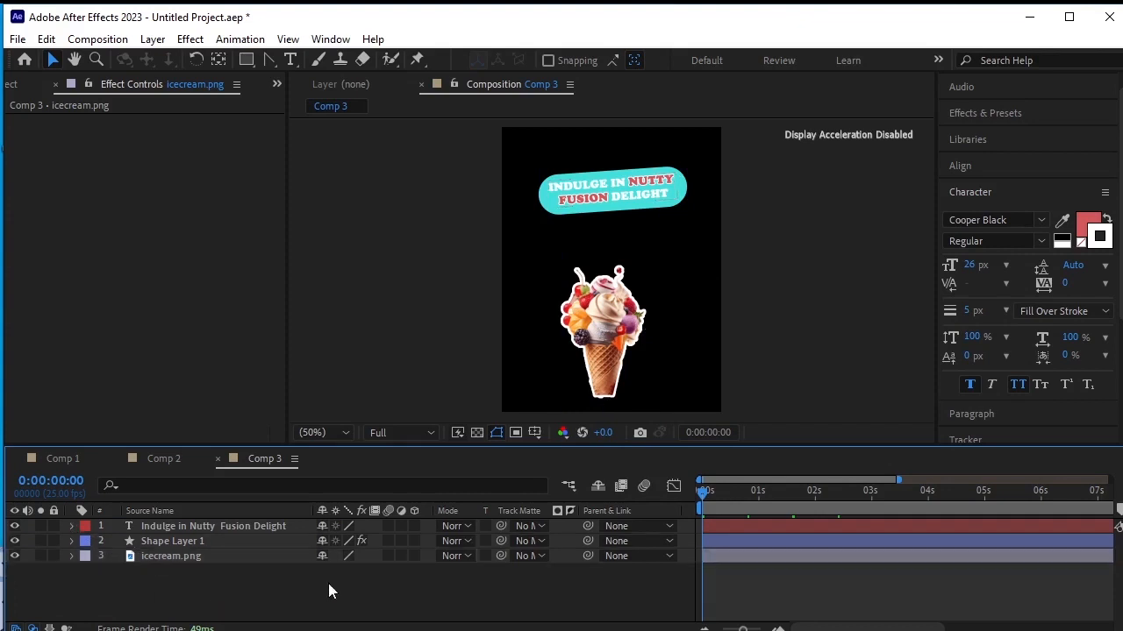
# Step: Keyframe the tagline's position from below the frame (252.6, 705.0) at 0:00:00:00 to its present place (252.6, 136.0) at 0:00:00:10
pyautogui.click(237, 526)
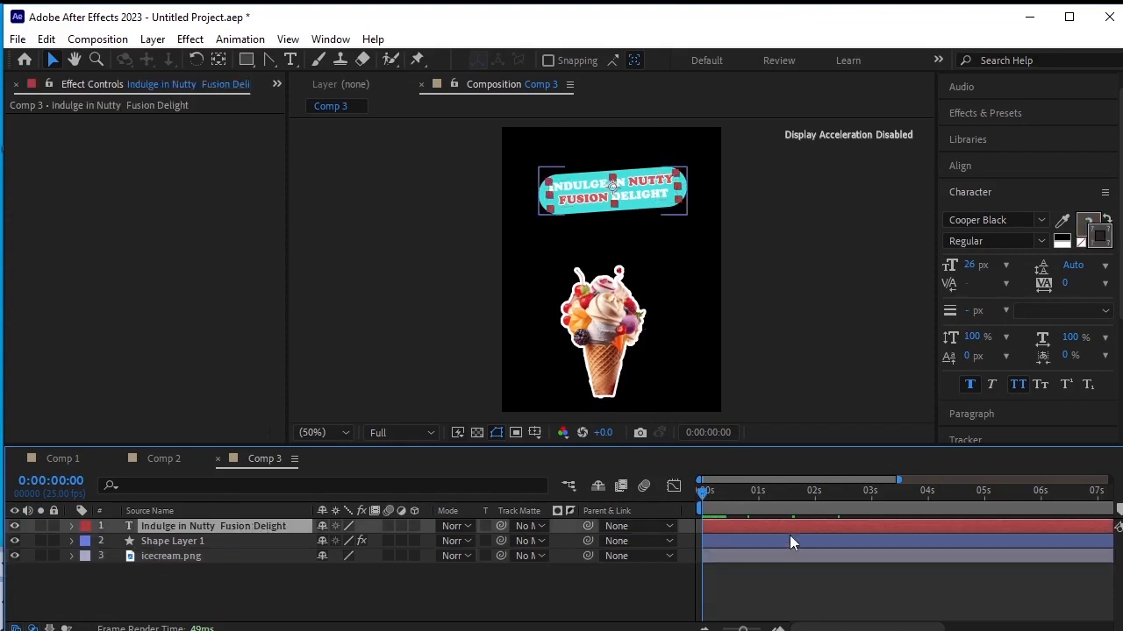
pyautogui.press('u')
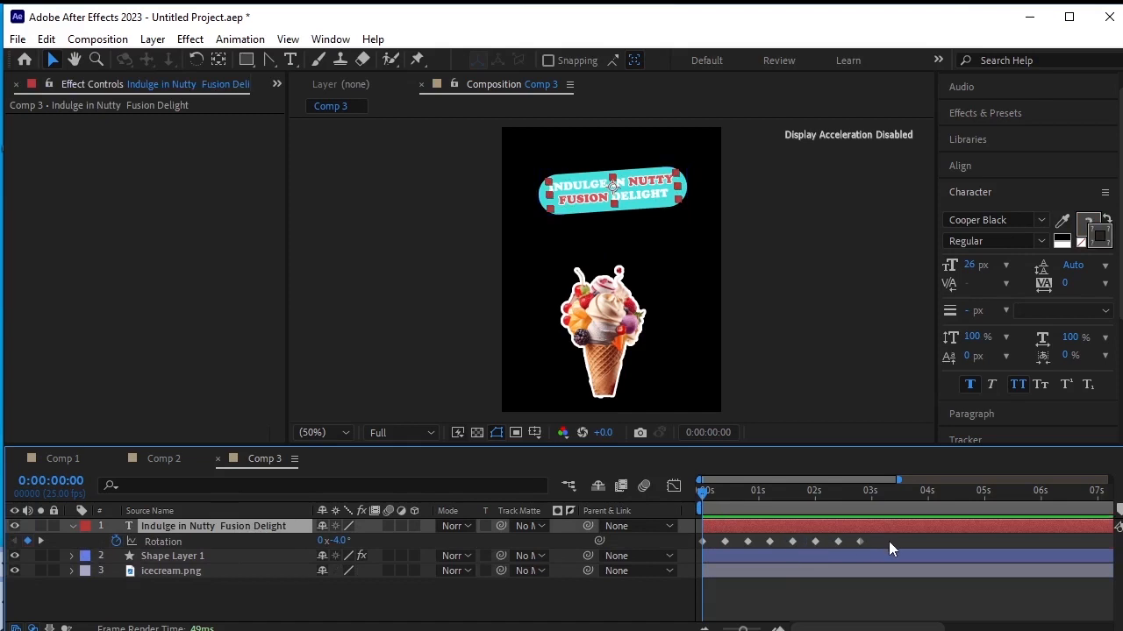
pyautogui.click(889, 548)
pyautogui.click(256, 528)
pyautogui.hotkey('shift', 'p')
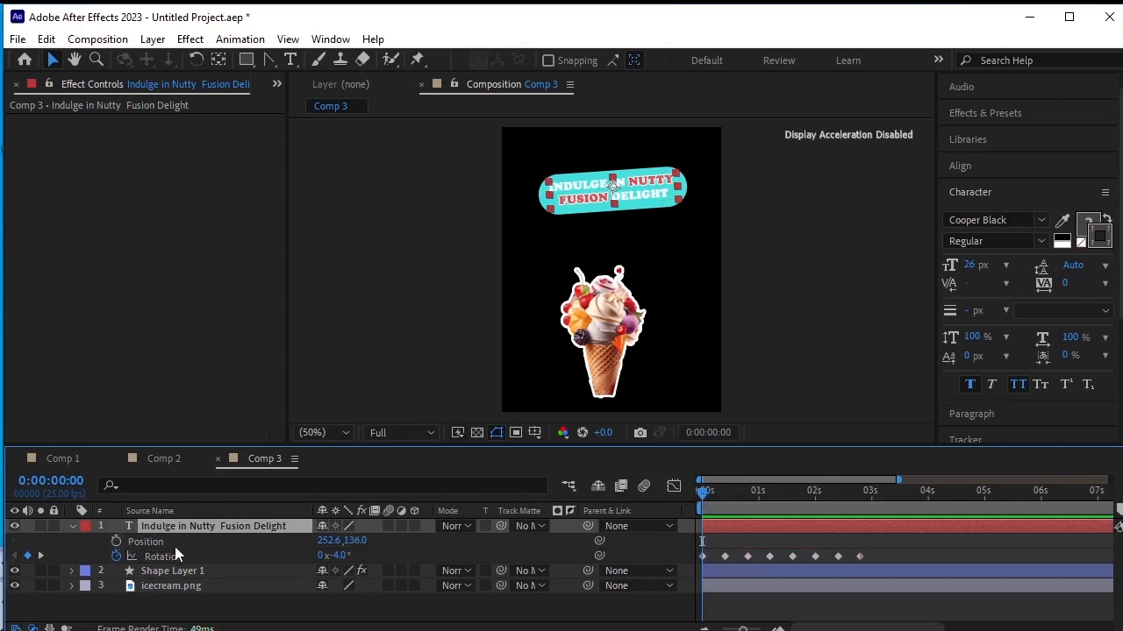
pyautogui.click(117, 542)
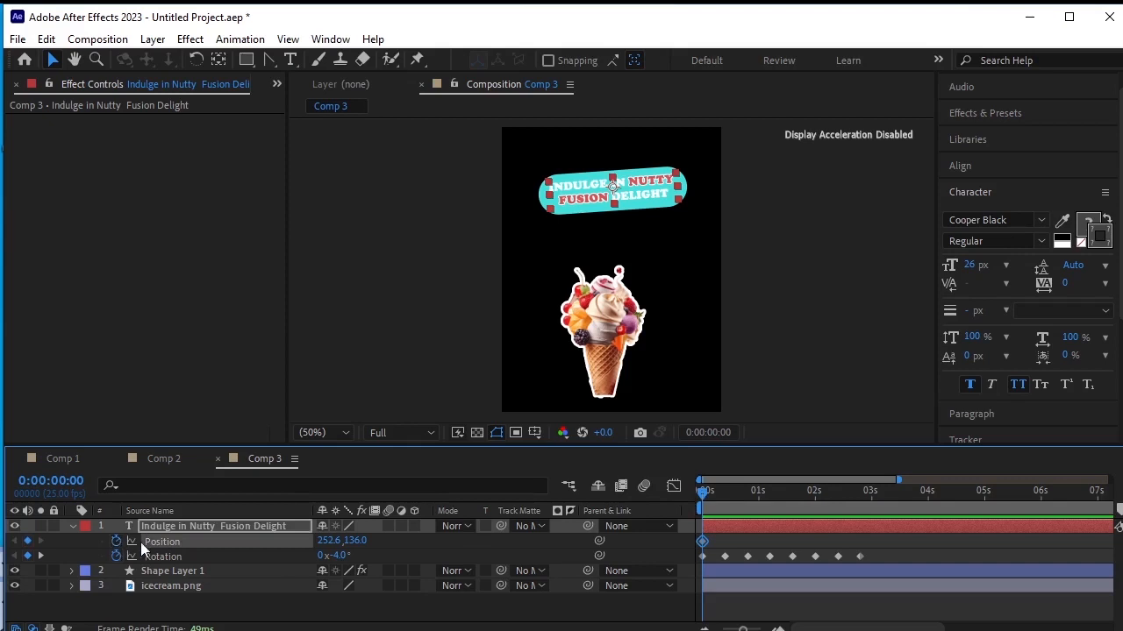
pyautogui.press('space')
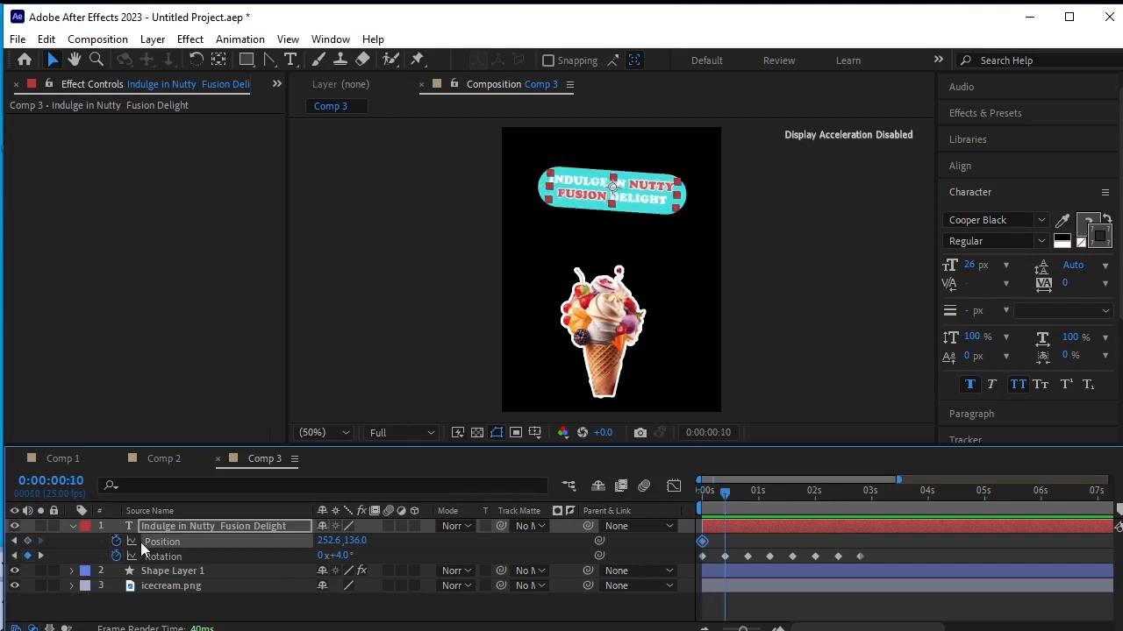
pyautogui.click(27, 541)
pyautogui.click(14, 542)
pyautogui.moveTo(361, 540); pyautogui.dragTo(925, 509)
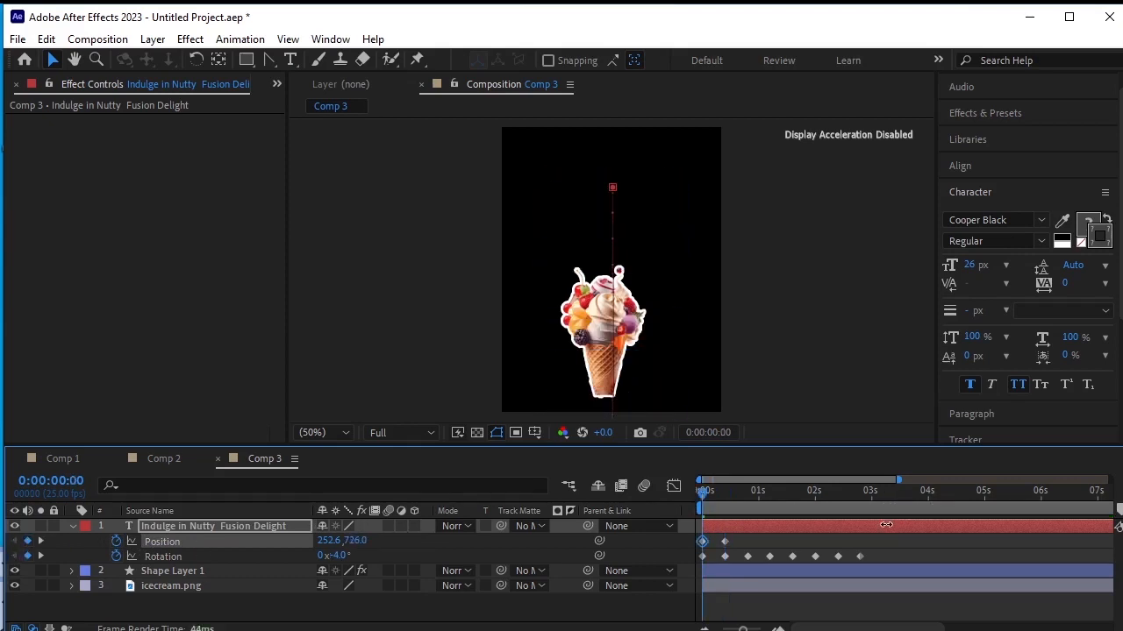
pyautogui.moveTo(862, 537); pyautogui.dragTo(846, 546)
# Step: Ease both tagline position keyframes and reshape their speed graph into a slow start with a sharp late peak
pyautogui.moveTo(741, 539); pyautogui.dragTo(690, 547)
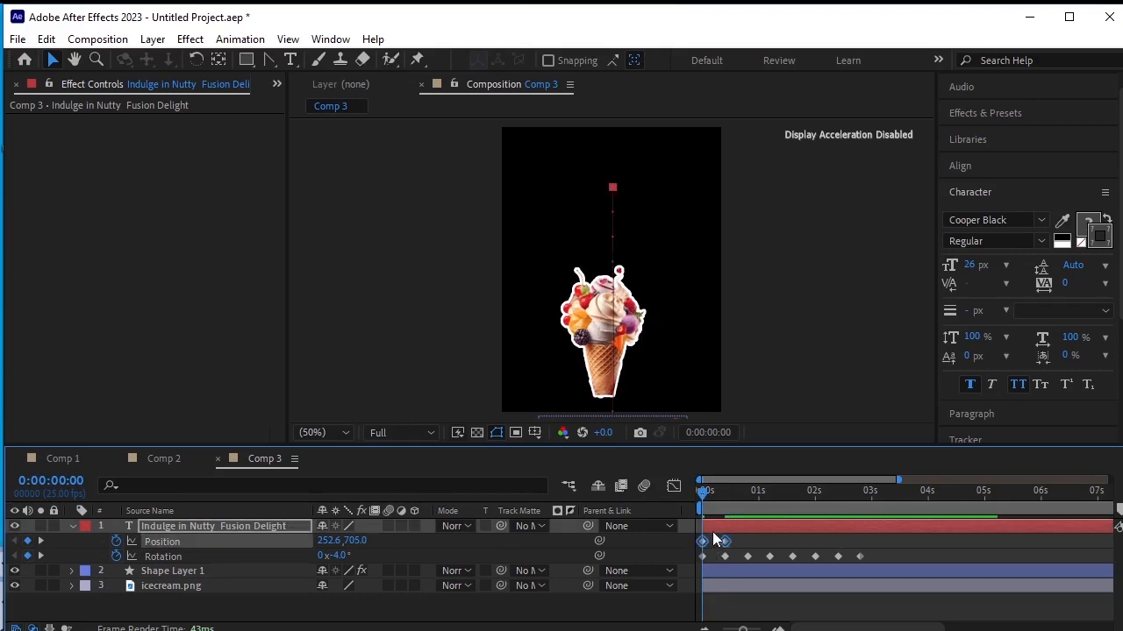
pyautogui.click(674, 486)
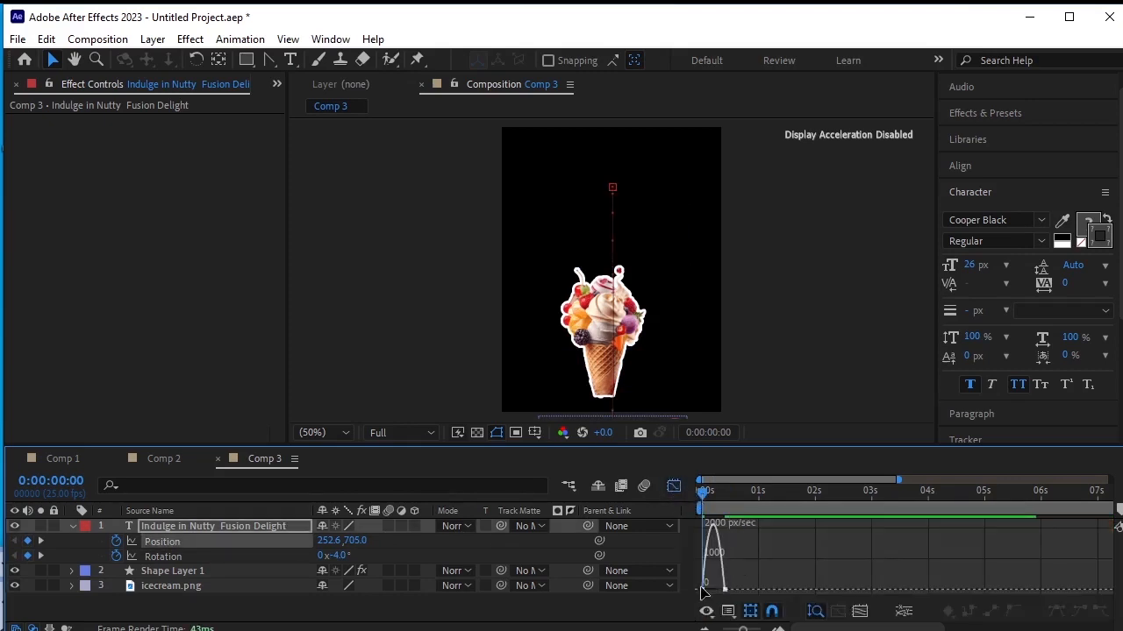
pyautogui.moveTo(693, 596); pyautogui.dragTo(706, 586)
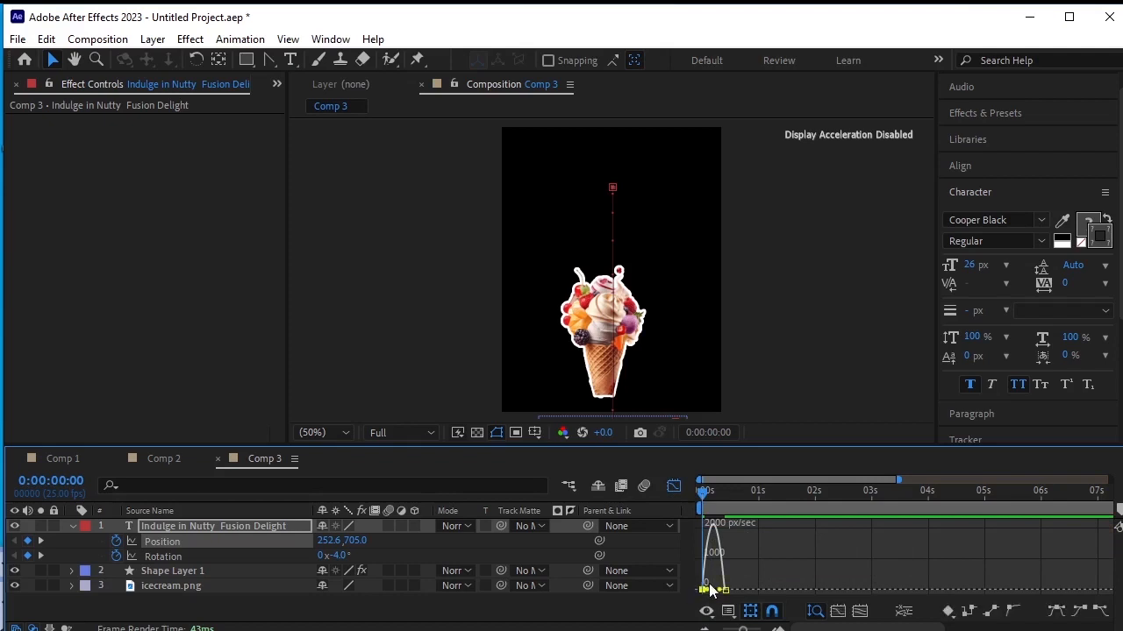
pyautogui.press('=')
pyautogui.press('=')
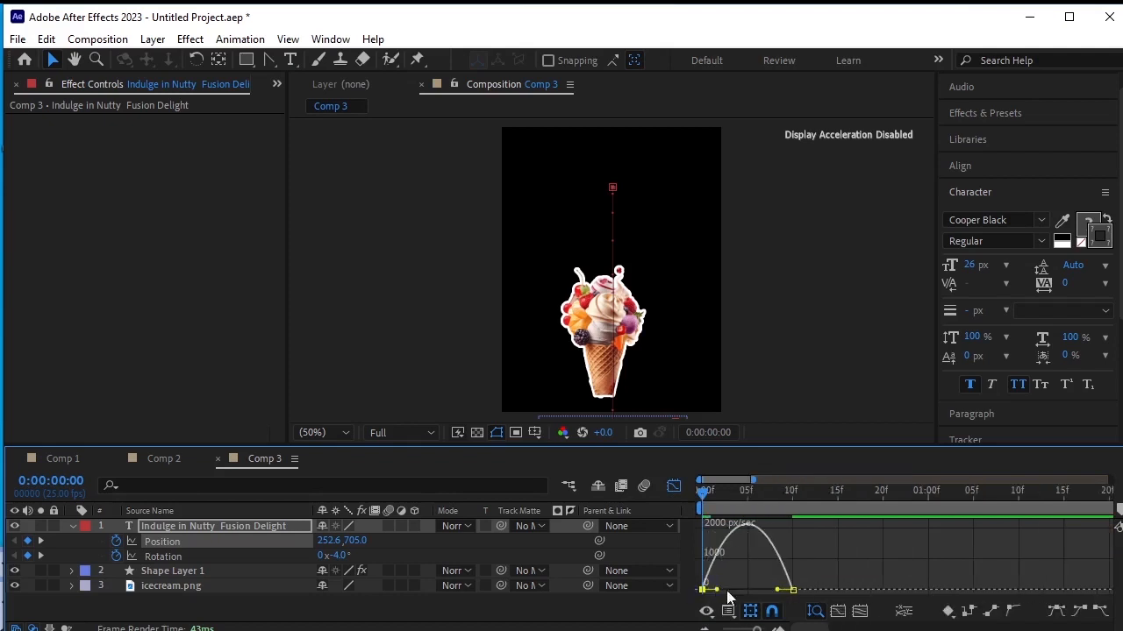
pyautogui.moveTo(726, 591); pyautogui.dragTo(794, 589)
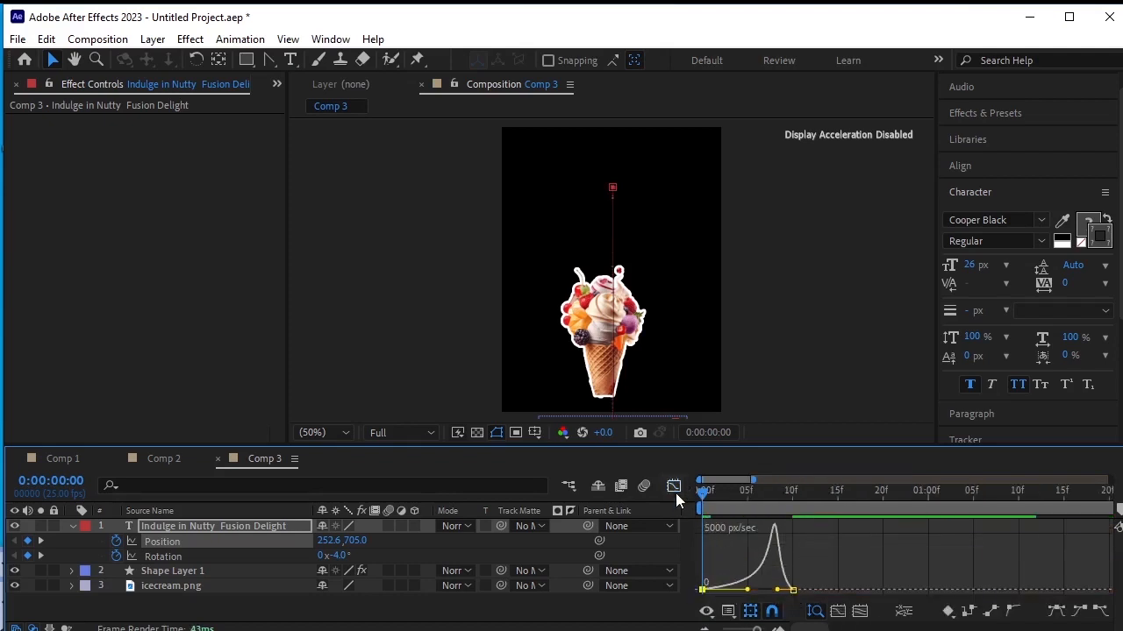
pyautogui.click(675, 493)
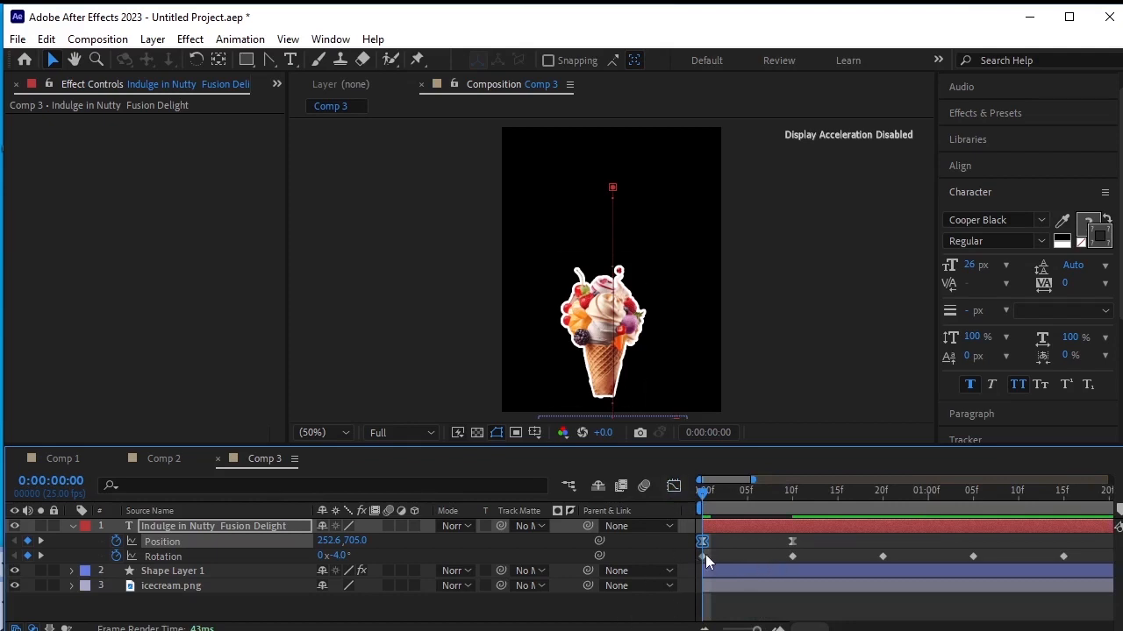
# Step: Move all of the tagline's rotation keyframes later so that the swing starts at 0:00:00:10
pyautogui.click(704, 556)
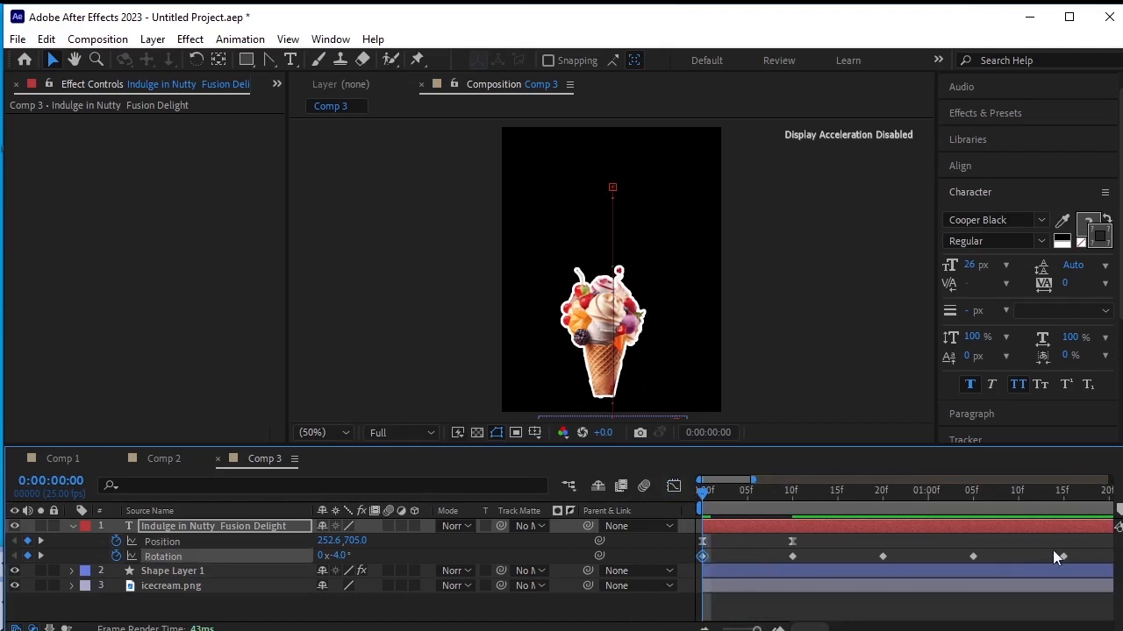
pyautogui.press('-')
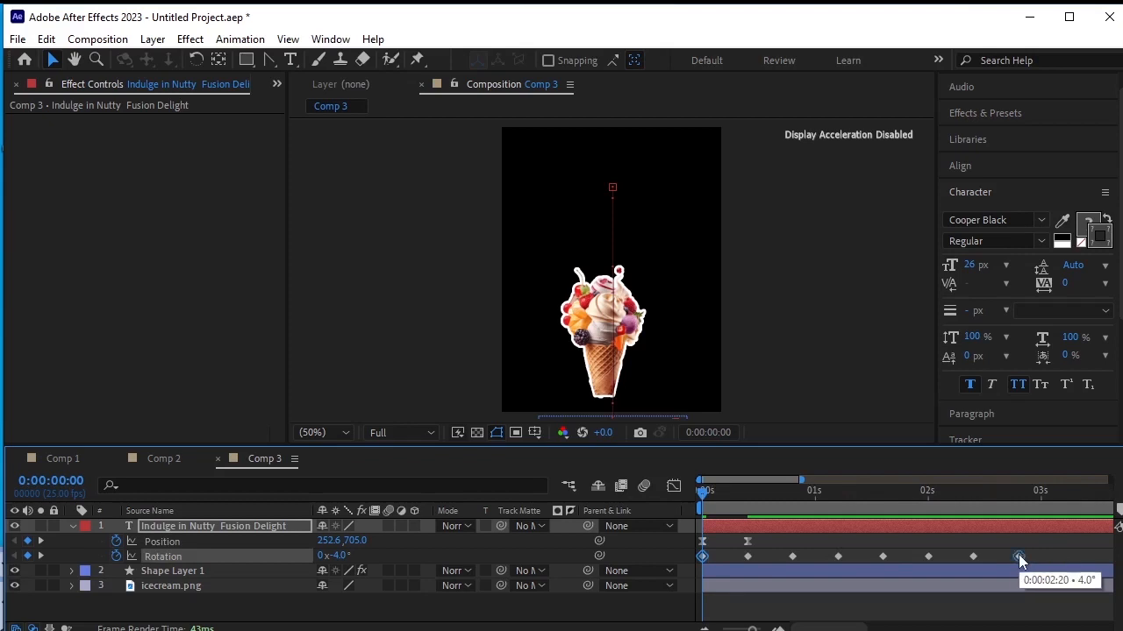
pyautogui.keyDown('shift'); pyautogui.click(1020, 557); pyautogui.keyUp('shift')
pyautogui.click(1052, 557)
pyautogui.moveTo(1059, 552); pyautogui.dragTo(747, 572)
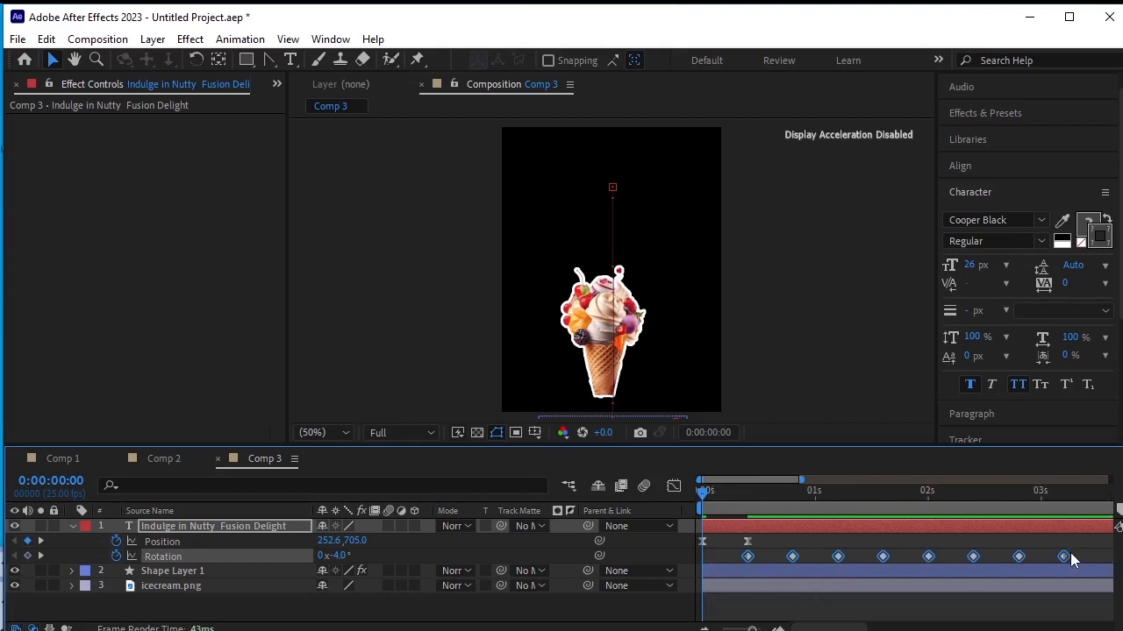
# Step: Stretch the tagline's rotation keyframes proportionally to end just past 4 seconds and preview the animation from the start
pyautogui.press('-')
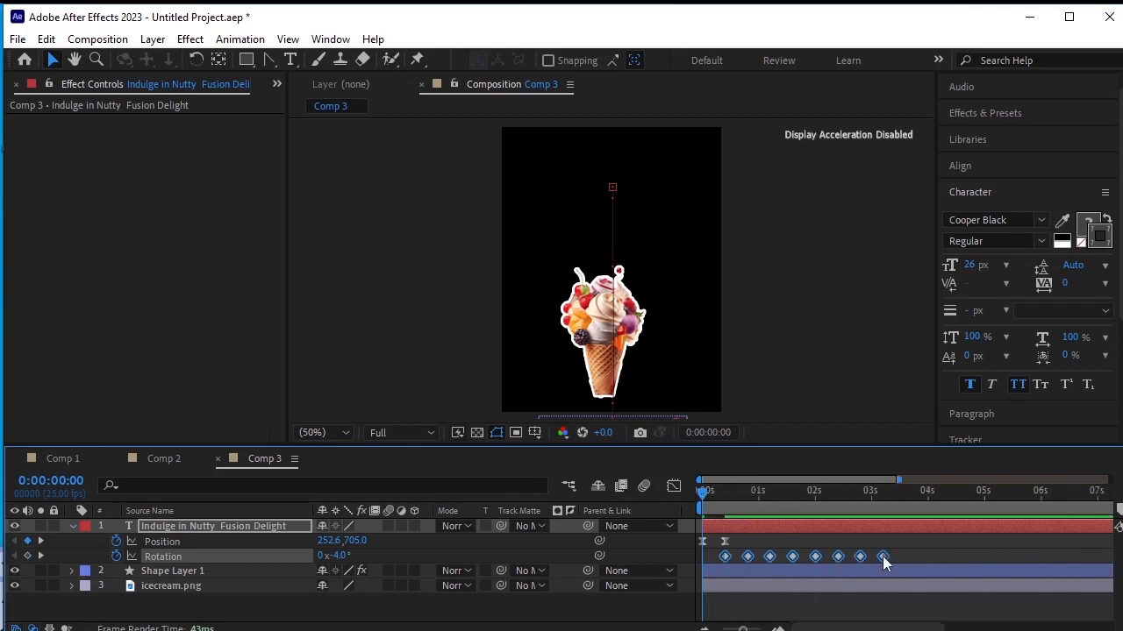
pyautogui.moveTo(882, 557); pyautogui.dragTo(943, 559)
pyautogui.click(671, 608)
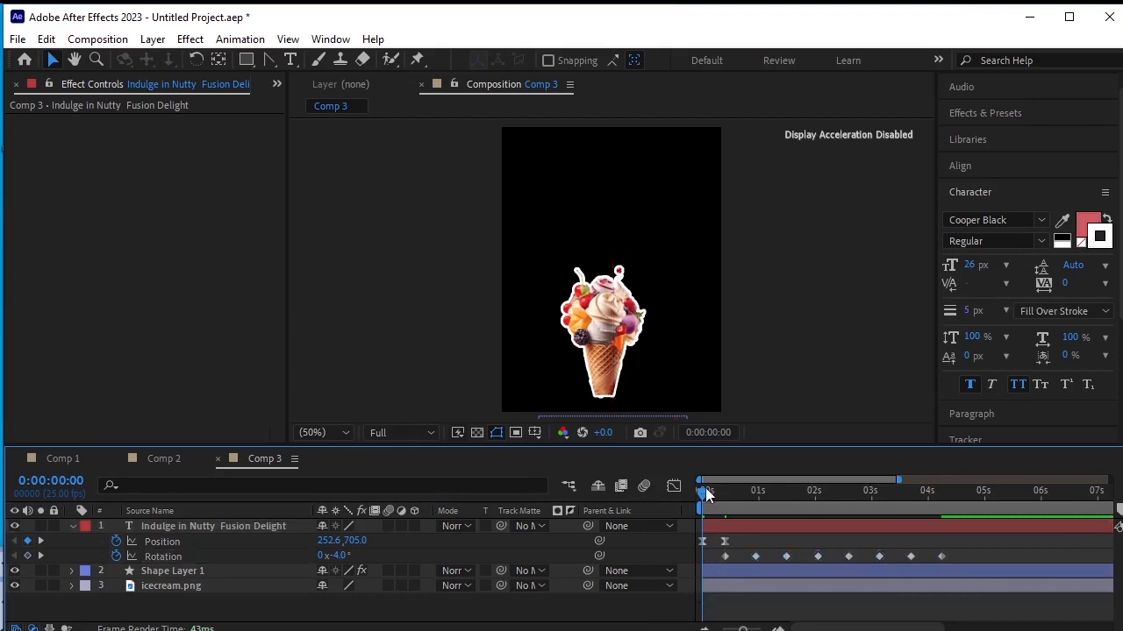
pyautogui.press('space')
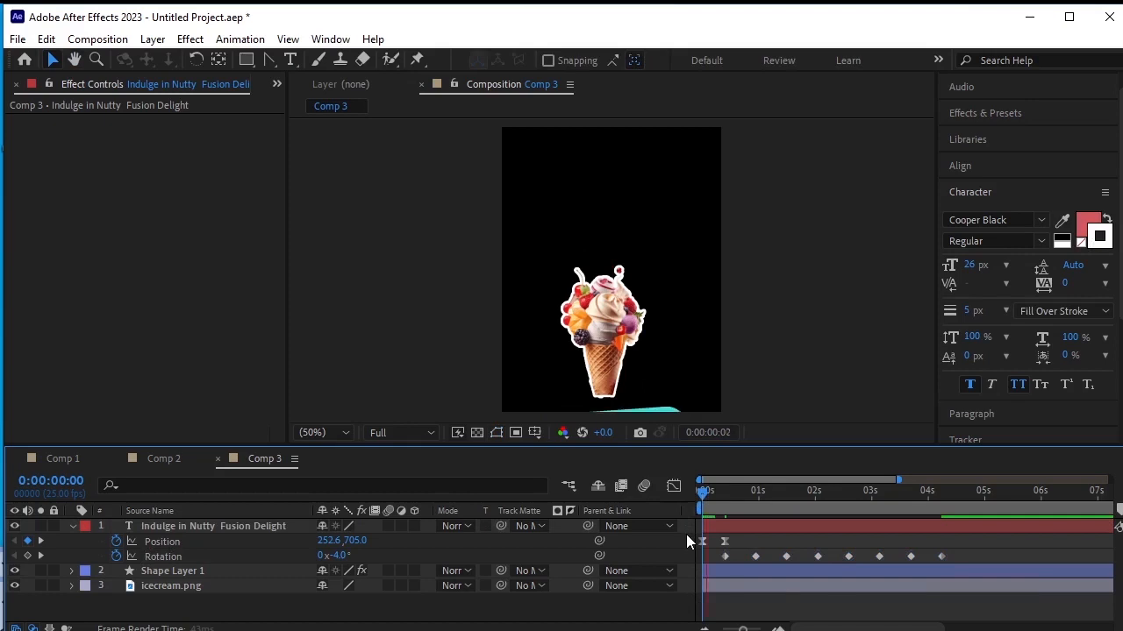
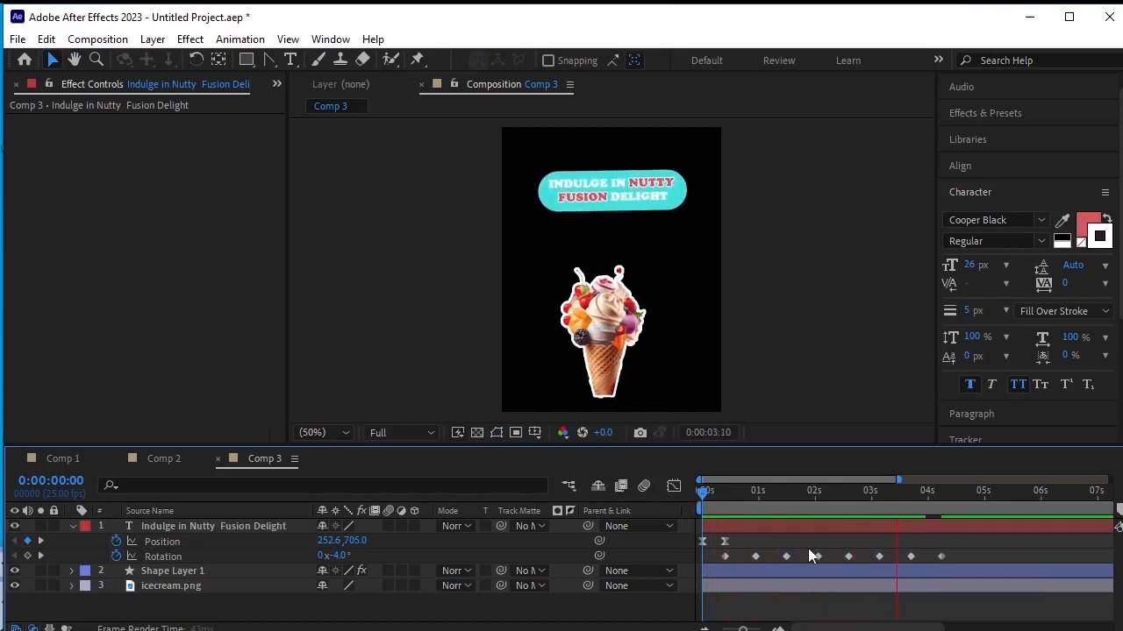
# Step: Duplicate the icecream.png layer twice with the time at 0:00:00:00
pyautogui.click(72, 526)
pyautogui.click(180, 558)
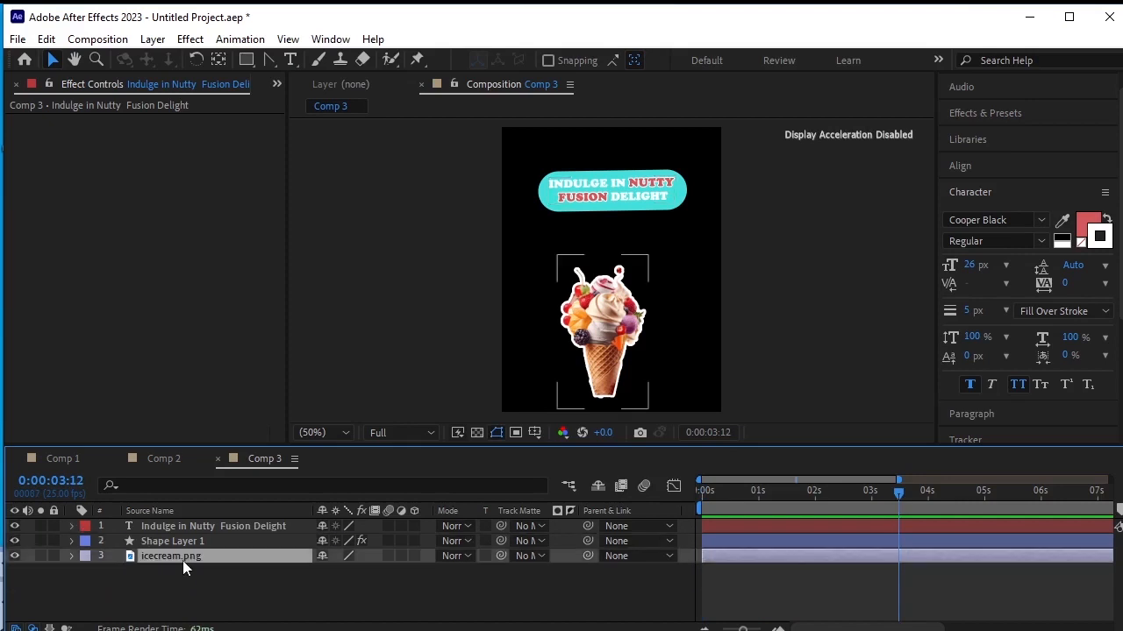
pyautogui.press('Home')
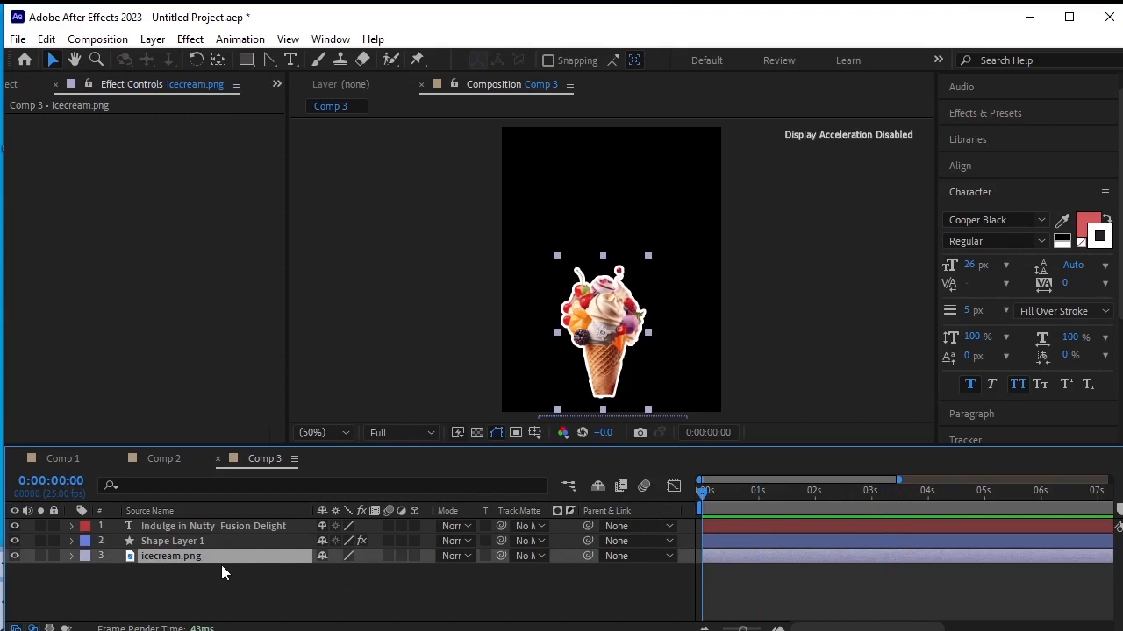
pyautogui.hotkey('ctrl', 'd')
pyautogui.hotkey('ctrl', 'd')
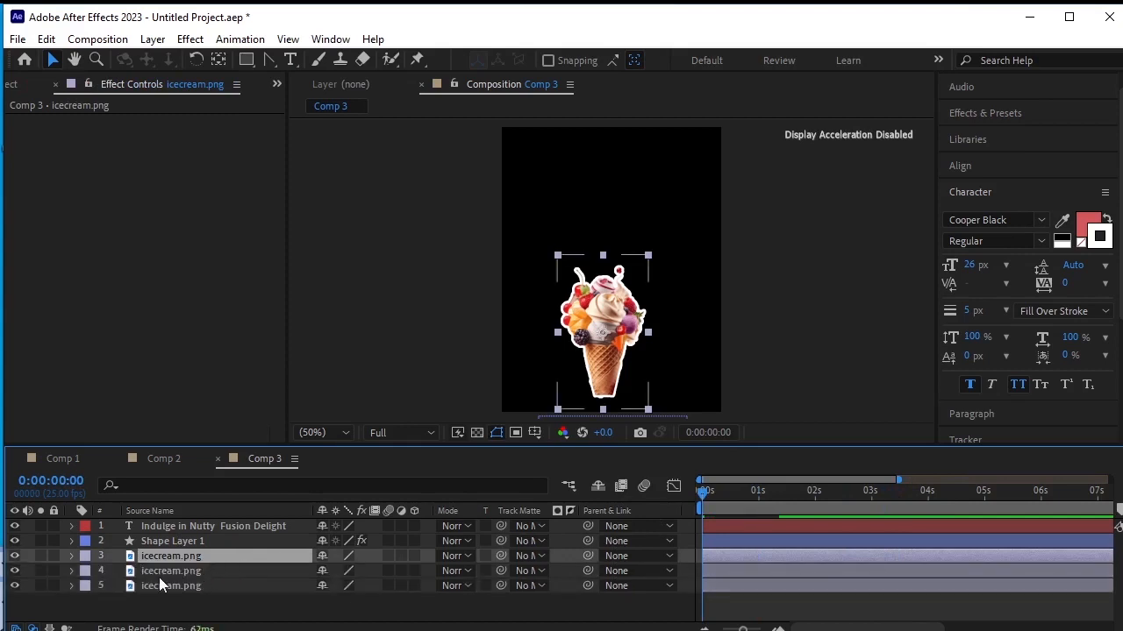
# Step: Scale the two lower icecream.png duplicates down to 27%
pyautogui.click(188, 571)
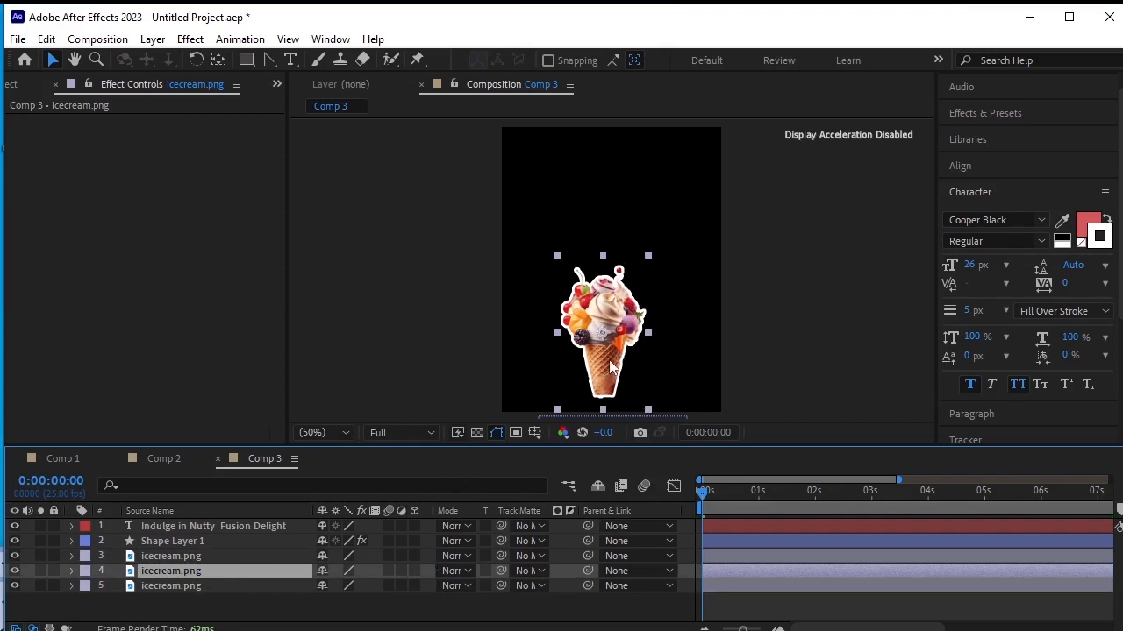
pyautogui.keyDown('shift'); pyautogui.click(208, 586); pyautogui.keyUp('shift')
pyautogui.press('s')
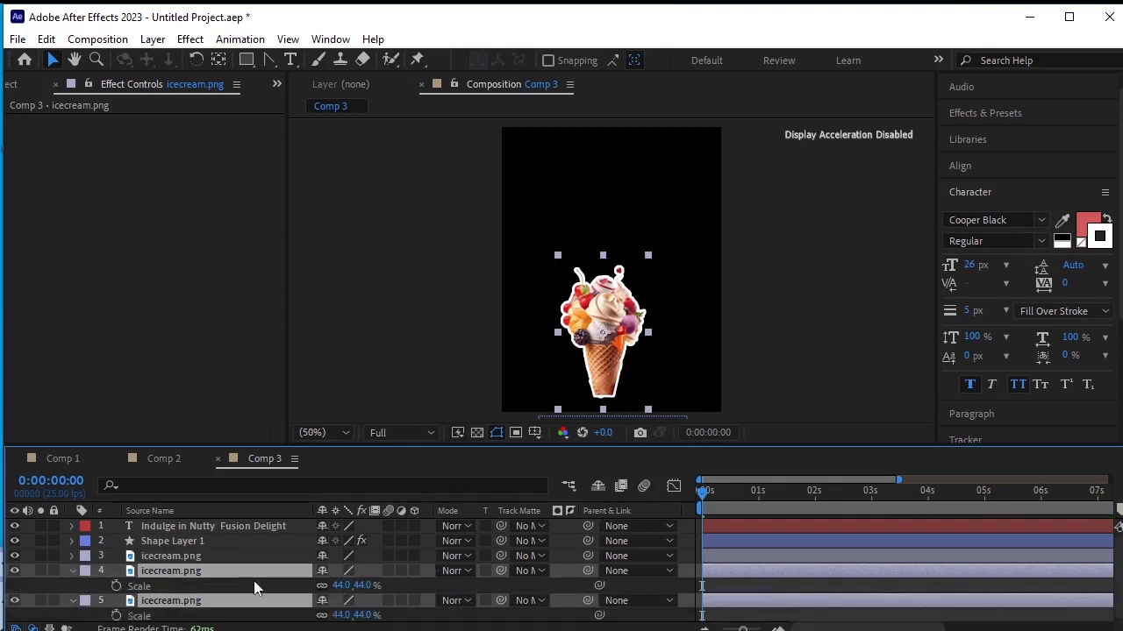
pyautogui.moveTo(365, 589); pyautogui.dragTo(264, 602)
# Step: Place the two smaller ice creams on either side of the main cone, at positions 130, 467 and 322, 467
pyautogui.click(270, 573)
pyautogui.press('p')
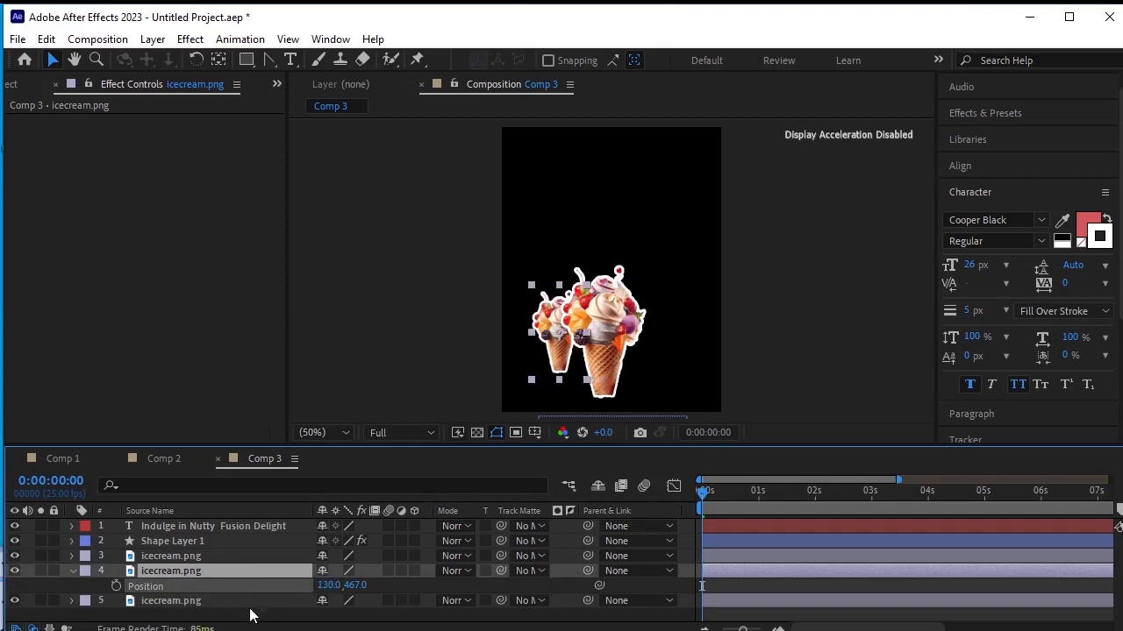
pyautogui.click(211, 603)
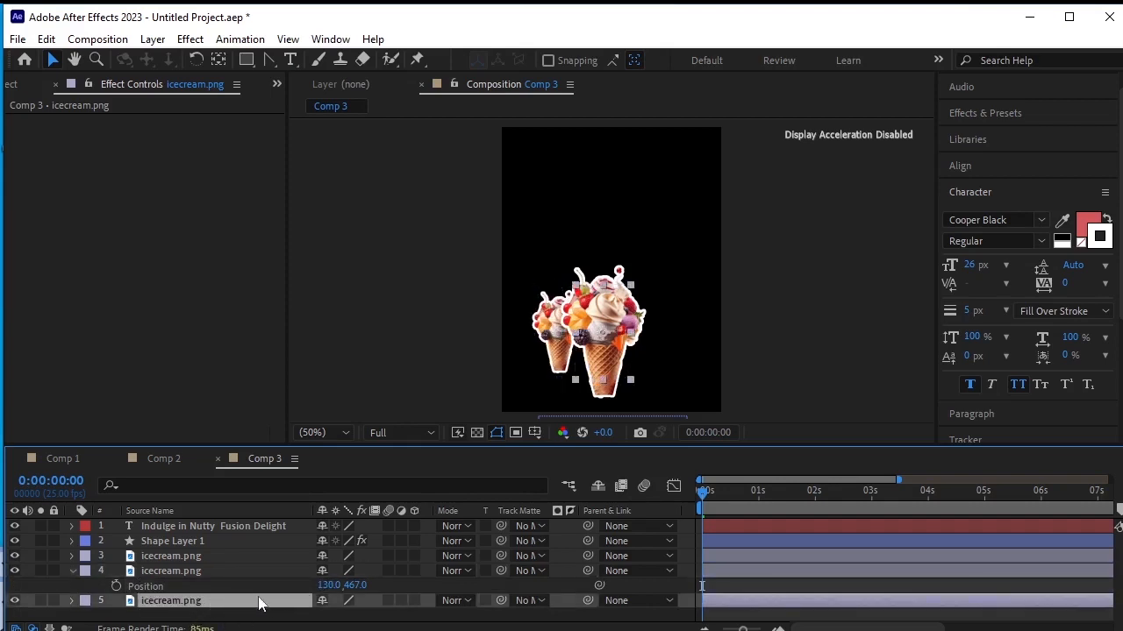
pyautogui.press('p')
pyautogui.moveTo(329, 614); pyautogui.dragTo(414, 615)
pyautogui.press('Return')
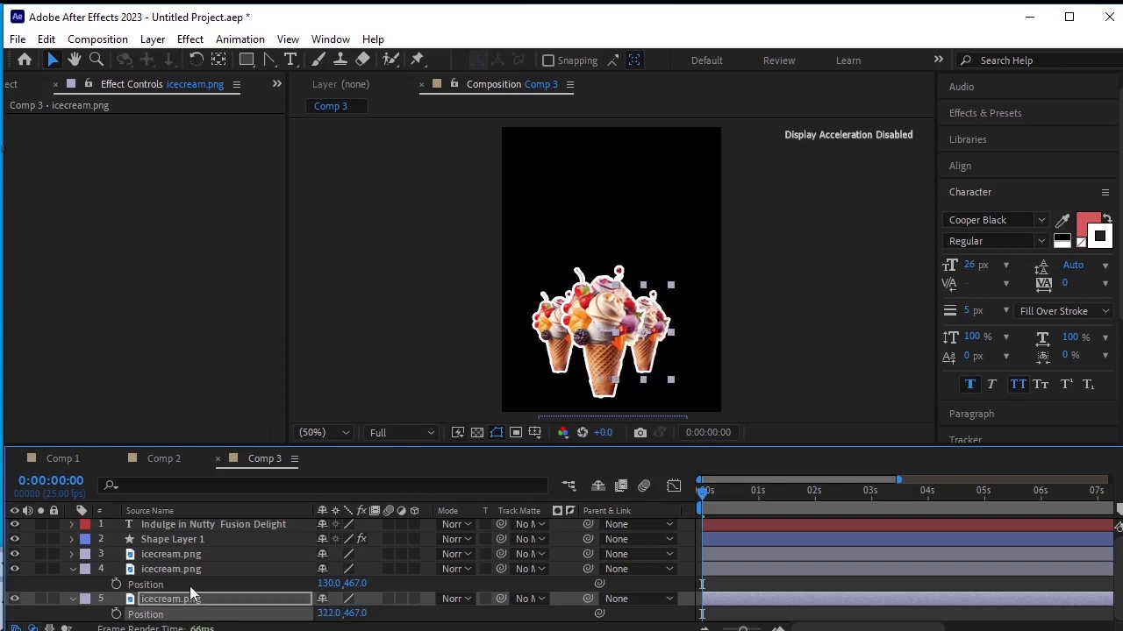
pyautogui.click(74, 600)
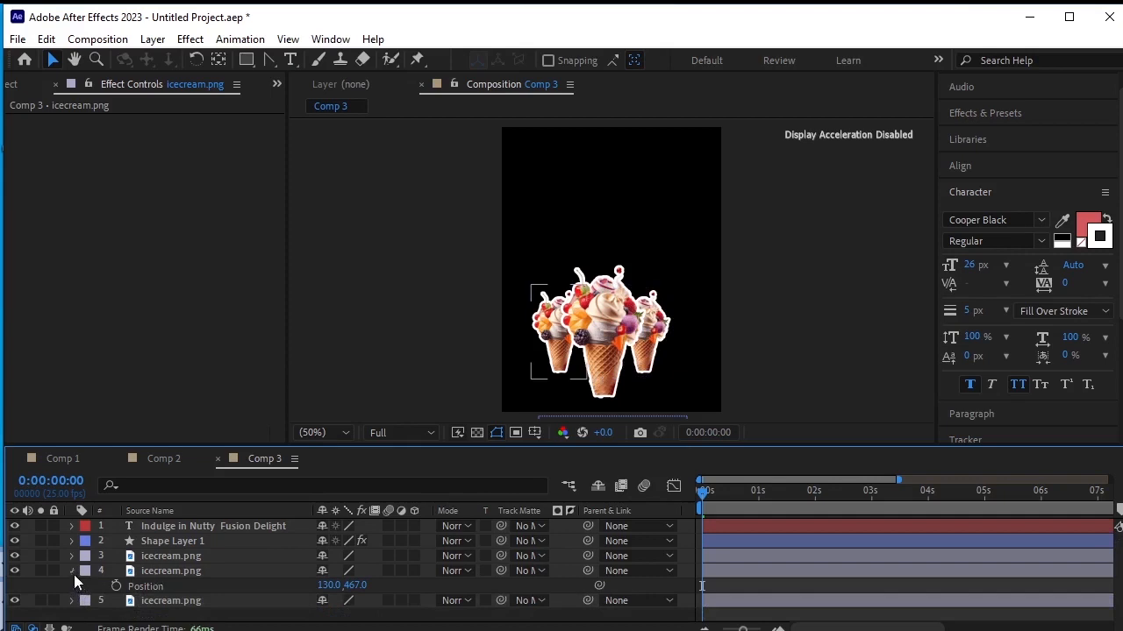
pyautogui.click(73, 574)
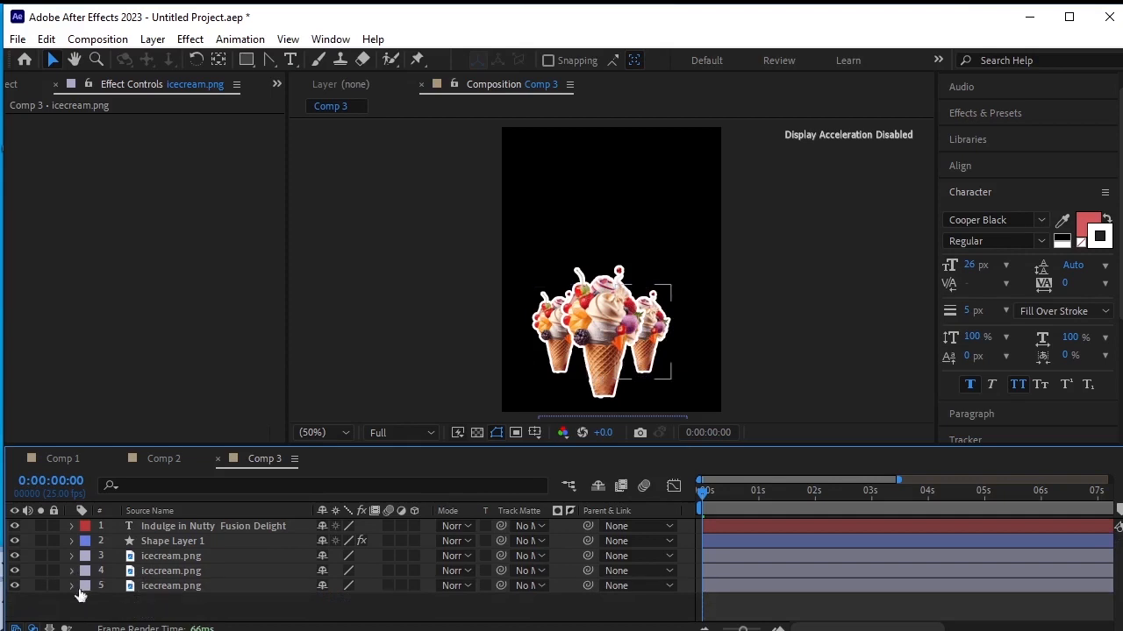
# Step: Lower both small ice creams and shift them slightly inward so their bases sit level with the large cone's base
pyautogui.click(562, 358)
pyautogui.click(540, 335)
pyautogui.moveTo(542, 352); pyautogui.dragTo(546, 373)
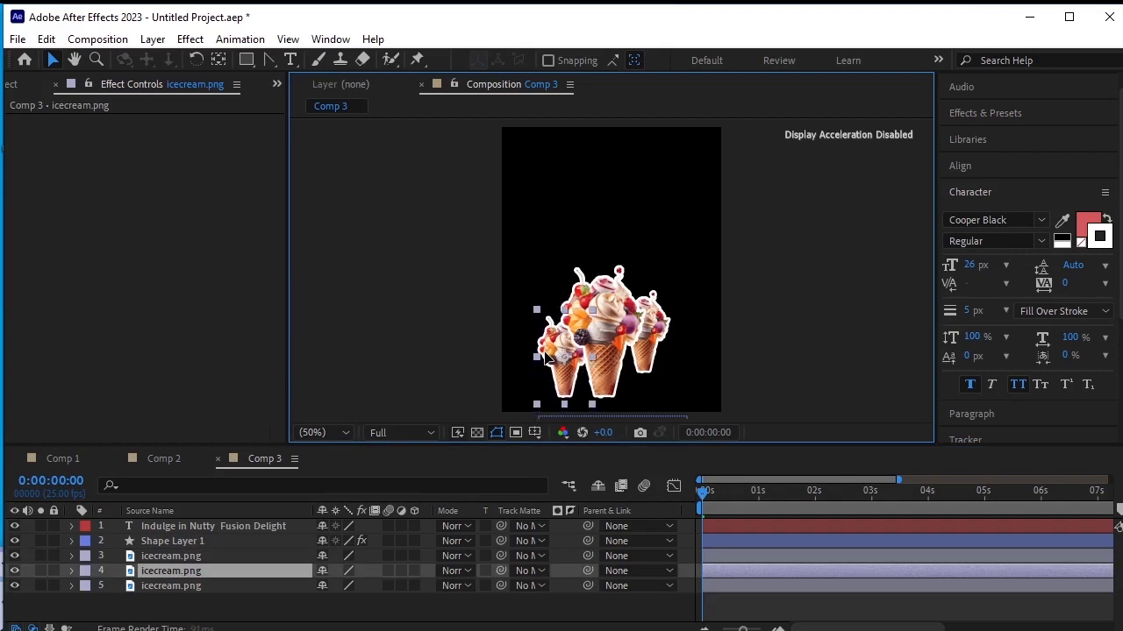
pyautogui.click(641, 342)
pyautogui.moveTo(664, 337); pyautogui.dragTo(656, 351)
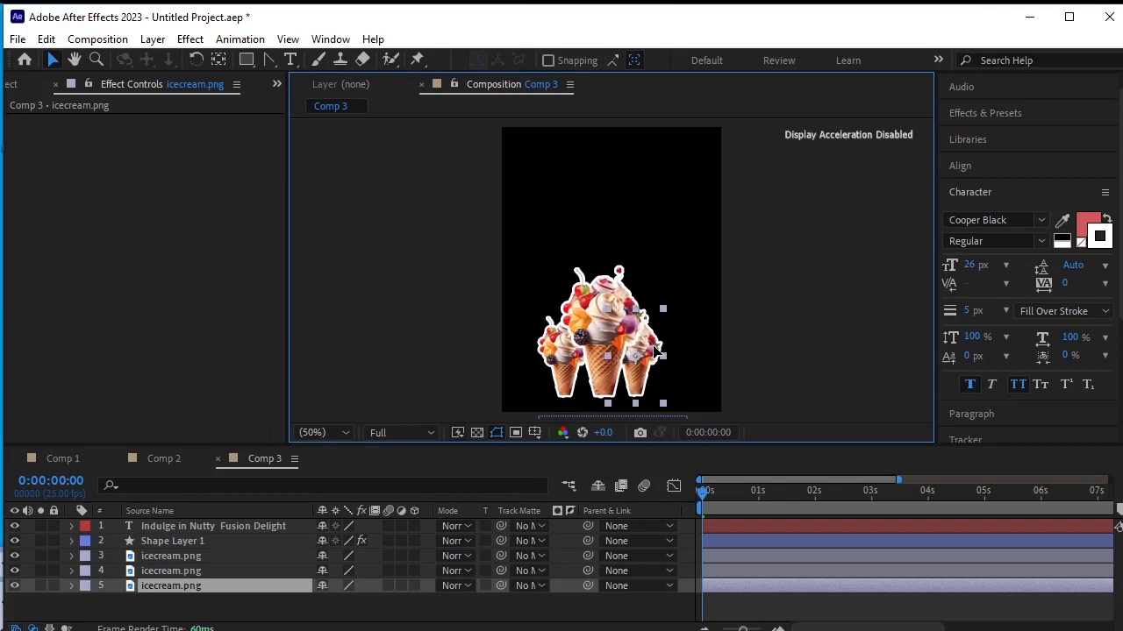
# Step: Set the scale of both small icecream.png layers to 32%
pyautogui.keyDown('shift'); pyautogui.click(178, 570); pyautogui.keyUp('shift')
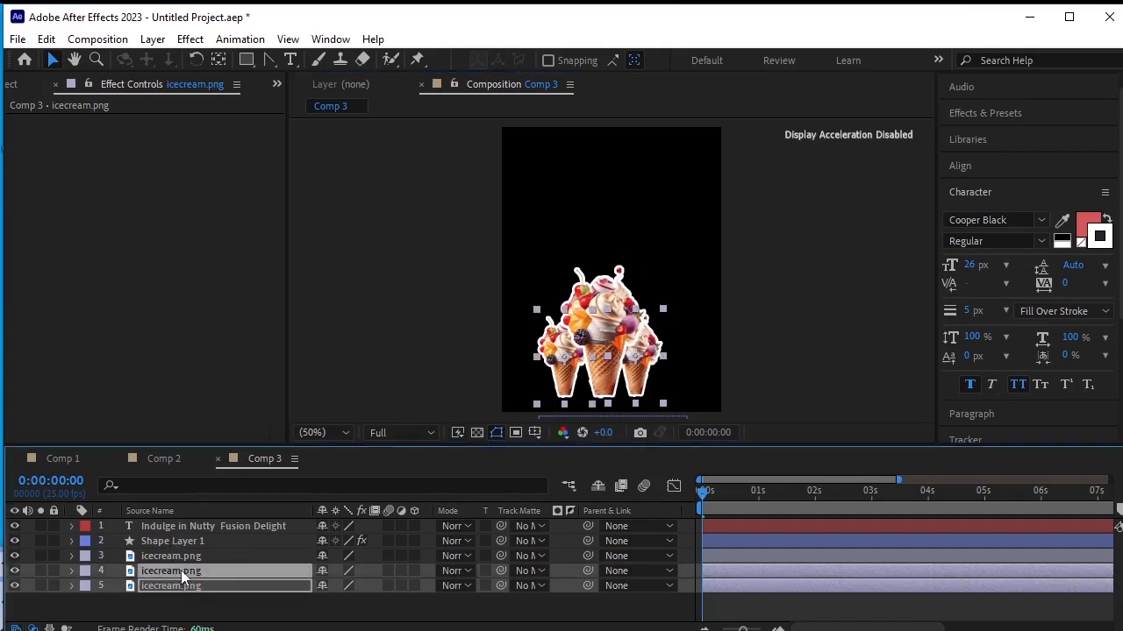
pyautogui.press('s')
pyautogui.click(338, 586)
pyautogui.write('32')
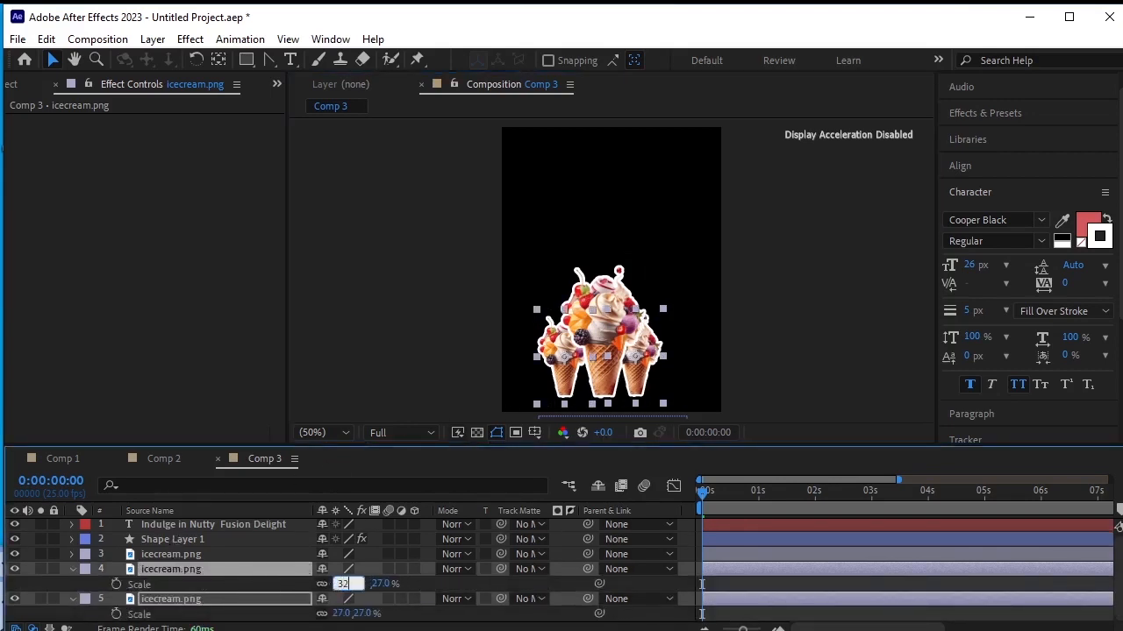
pyautogui.press('Return')
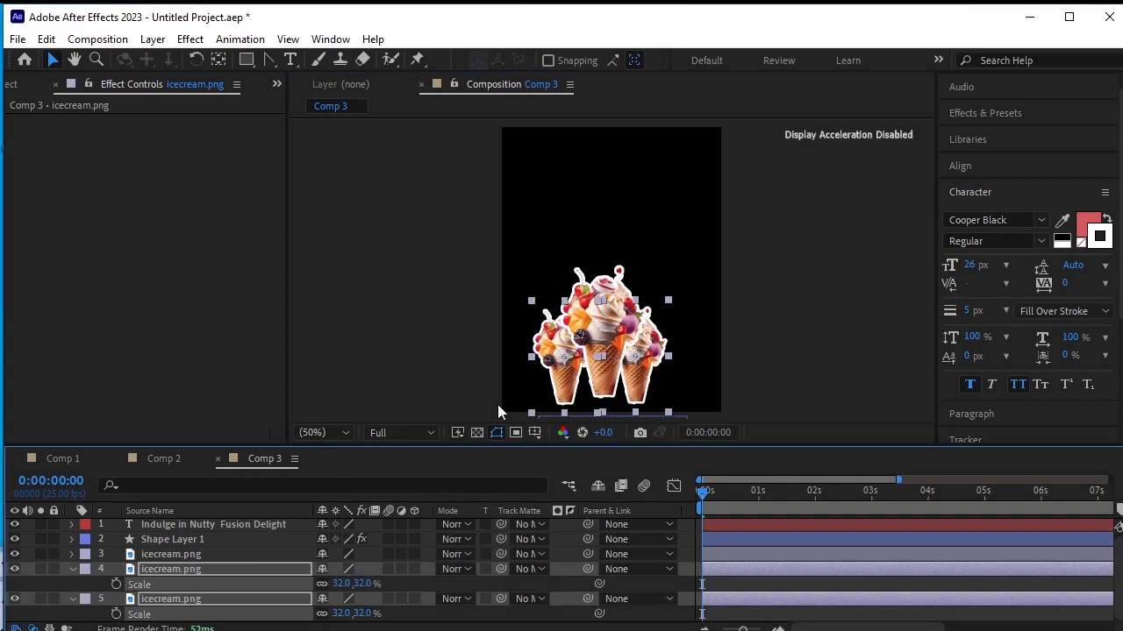
# Step: Nudge the large cone and both side cones slightly upward until their bases line up, bringing the left cone a little closer in
pyautogui.click(430, 353)
pyautogui.click(641, 367)
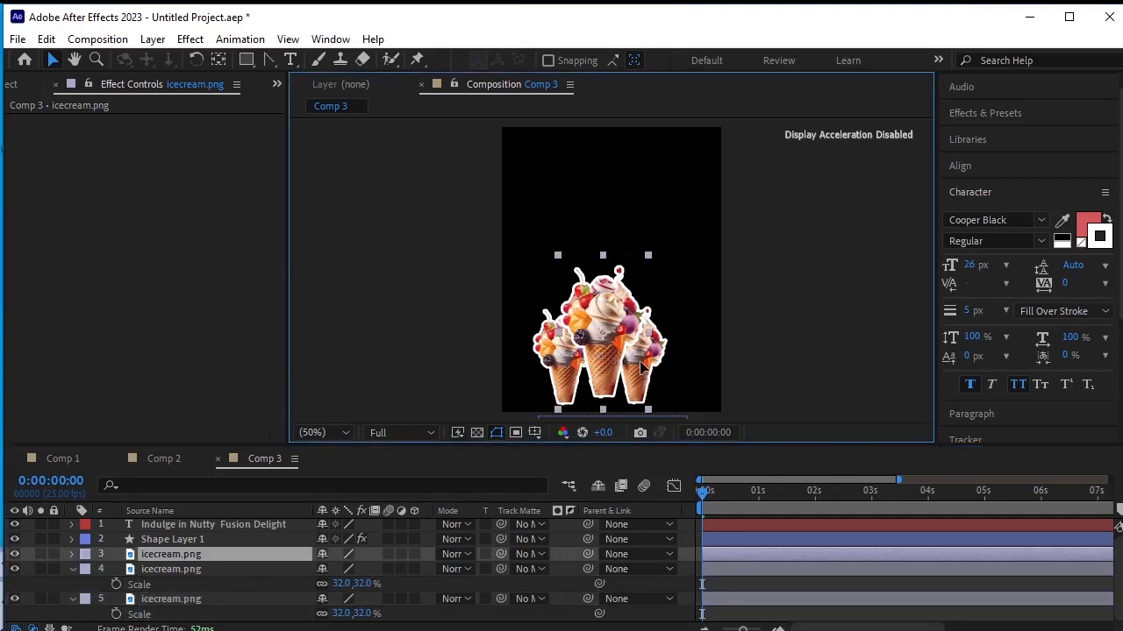
pyautogui.click(663, 351)
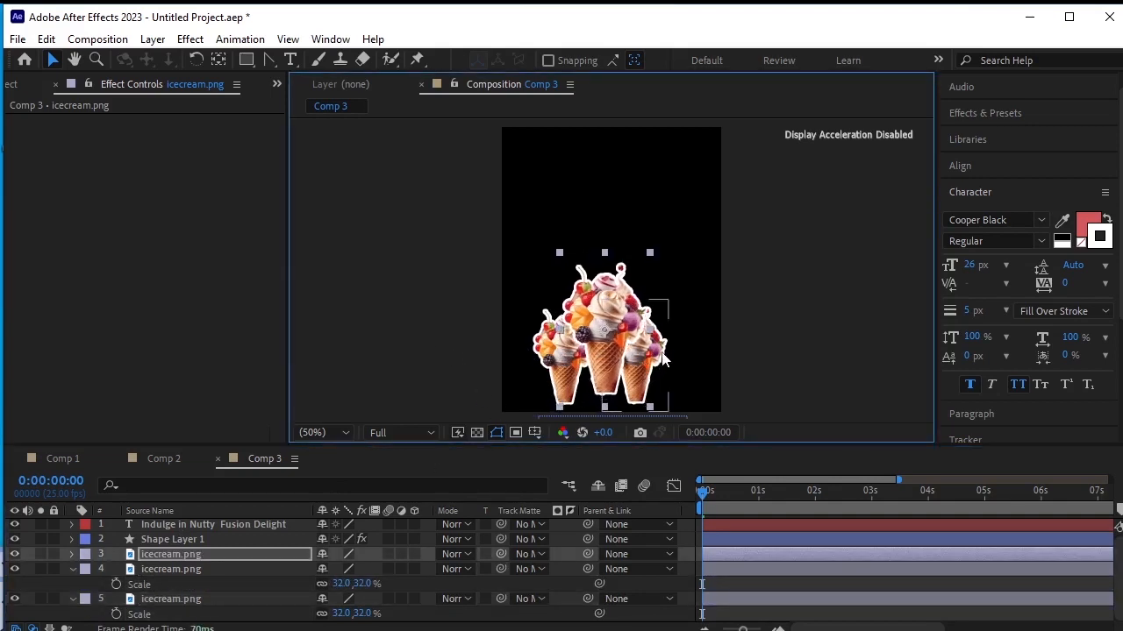
pyautogui.click(544, 351)
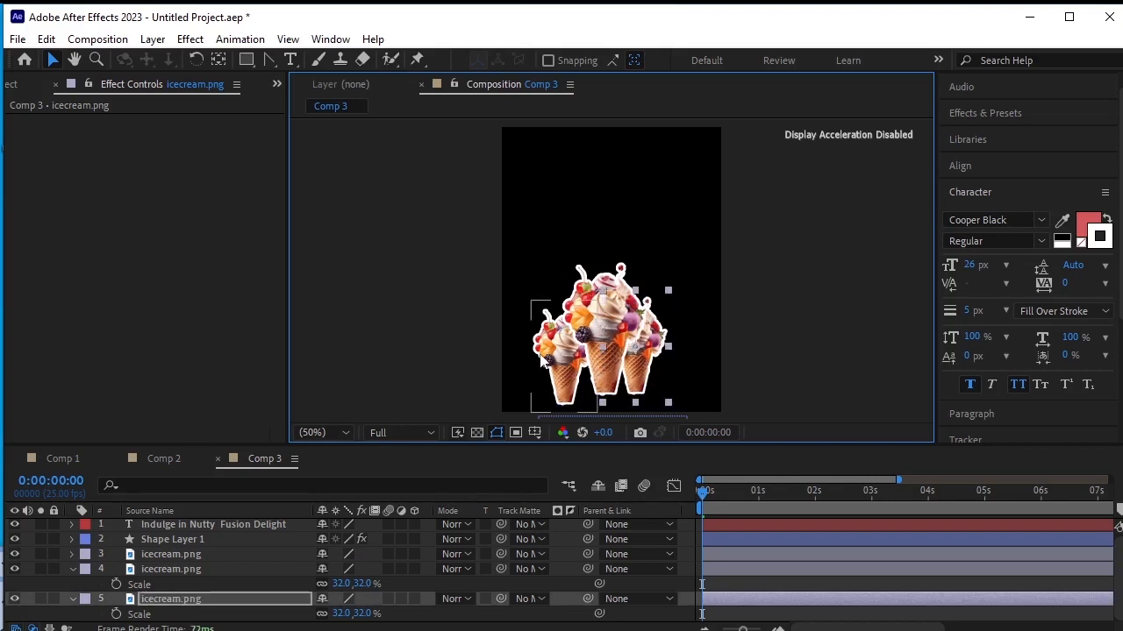
pyautogui.press('Up')
pyautogui.press('Up')
pyautogui.press('Up')
pyautogui.press('Up')
pyautogui.press('Up')
pyautogui.moveTo(540, 344); pyautogui.dragTo(545, 345)
# Step: Rotate the left cone counterclockwise and the right cone slightly clockwise so both fan outward from the middle cone
pyautogui.click(189, 57)
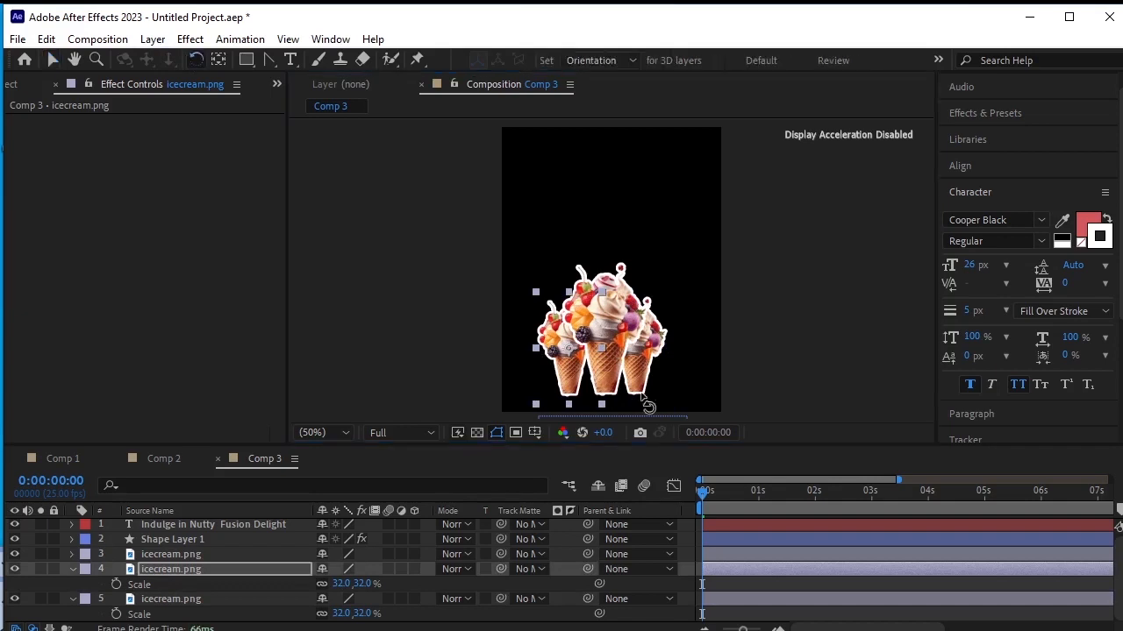
pyautogui.moveTo(605, 409); pyautogui.dragTo(621, 403)
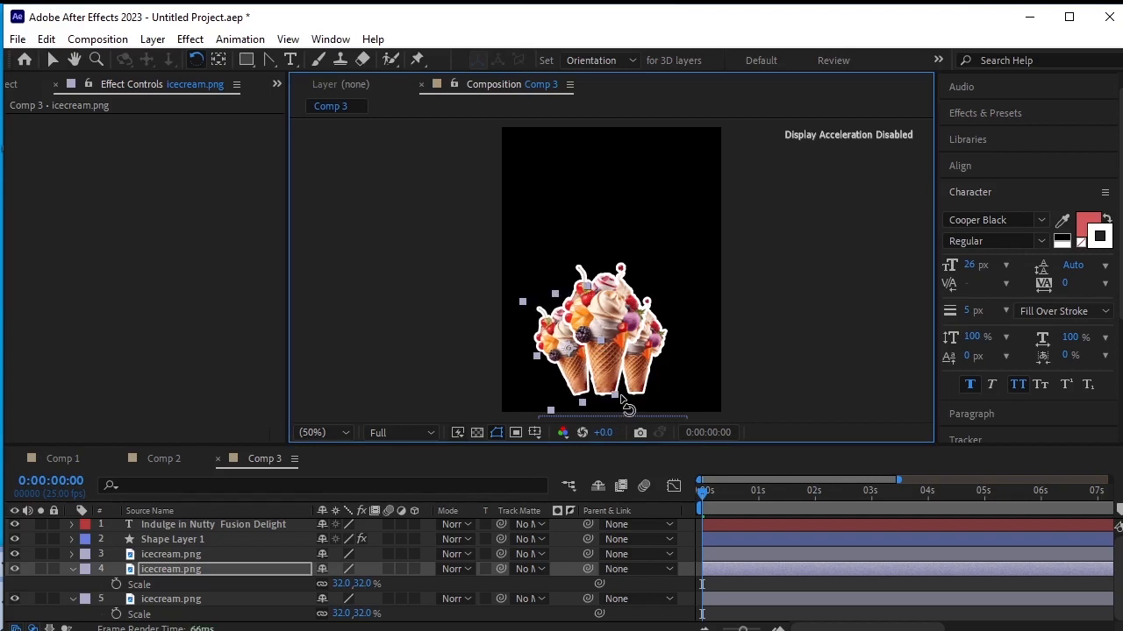
pyautogui.press('v')
pyautogui.click(659, 353)
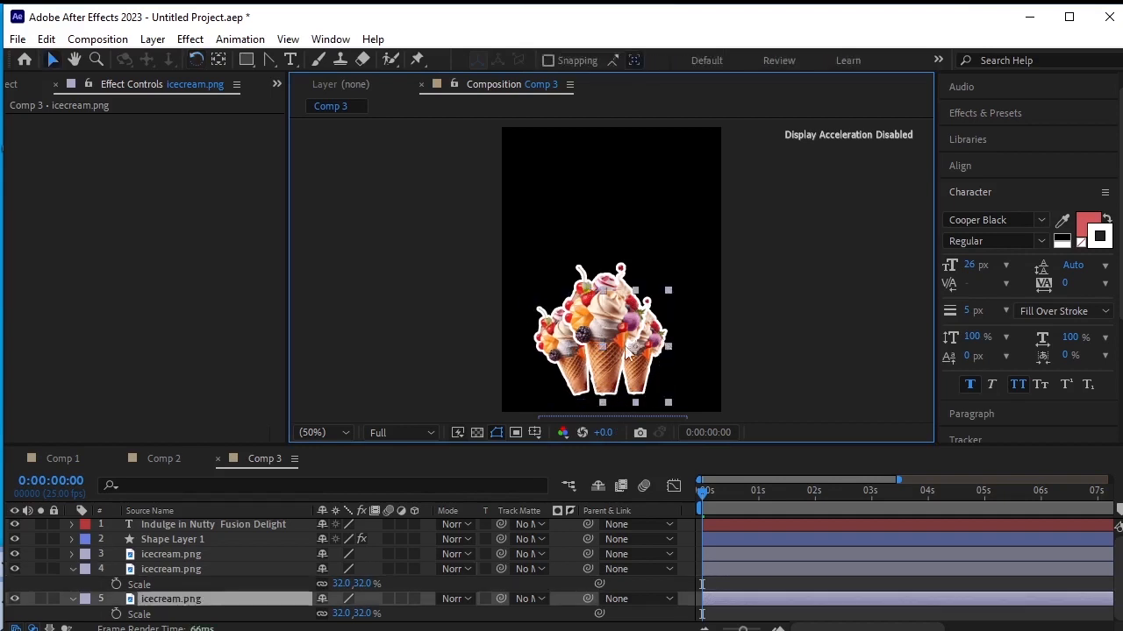
pyautogui.click(200, 63)
pyautogui.moveTo(646, 401); pyautogui.dragTo(646, 406)
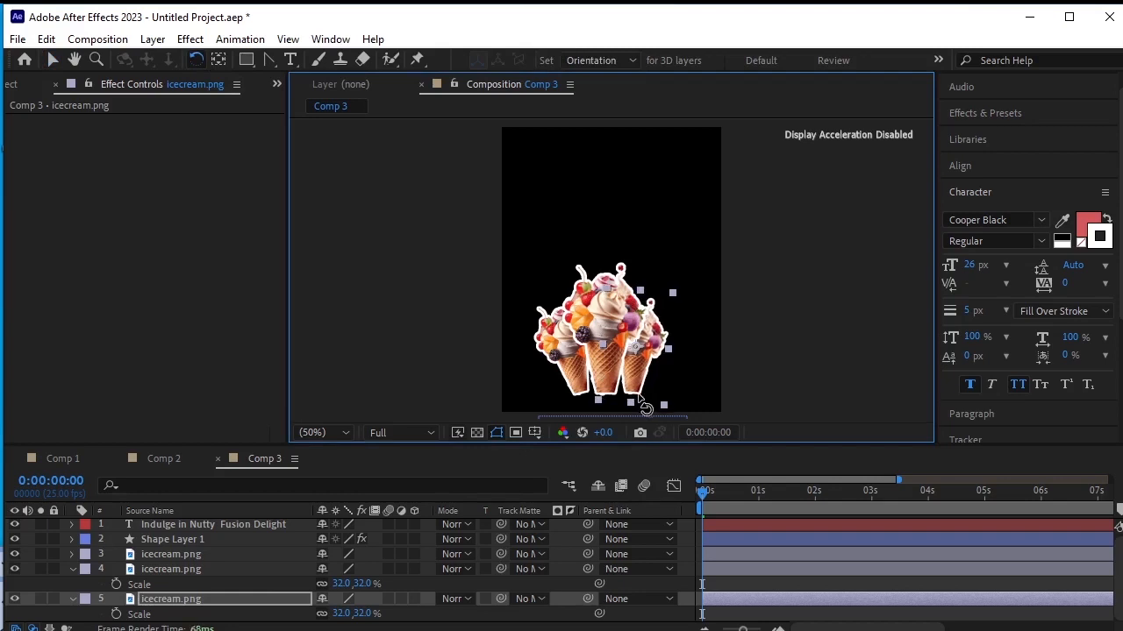
pyautogui.moveTo(650, 403); pyautogui.dragTo(651, 404)
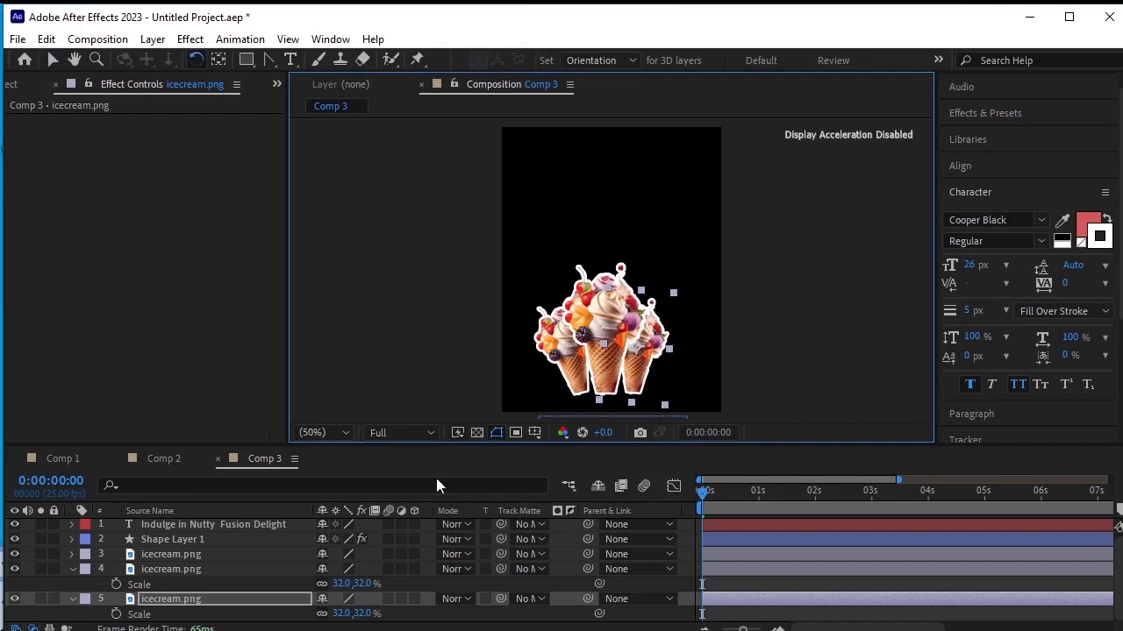
pyautogui.click(71, 569)
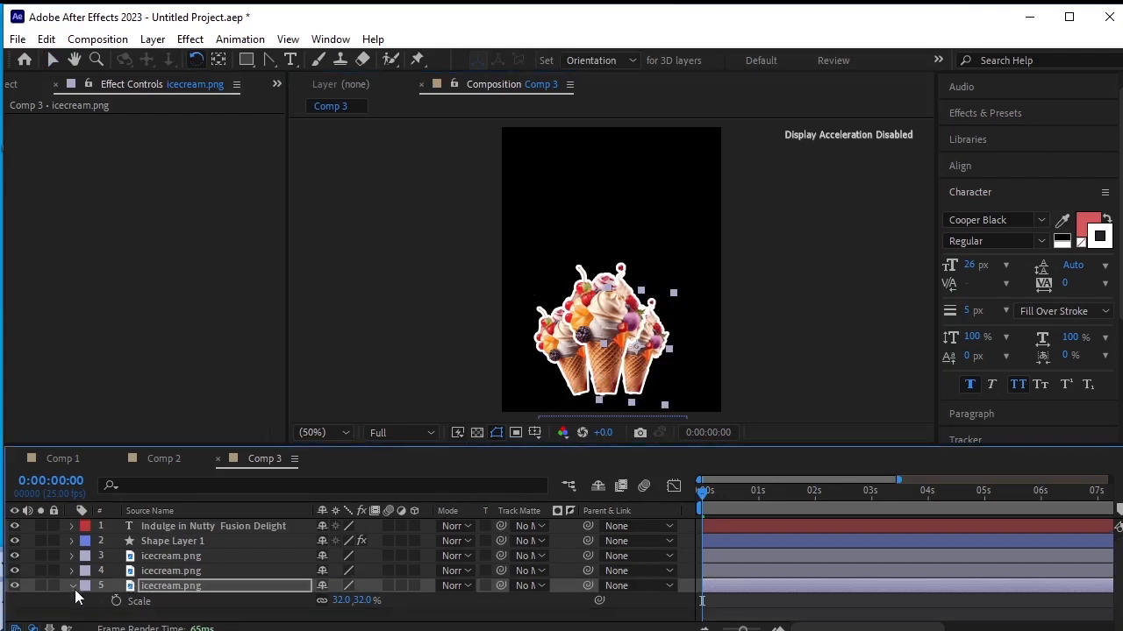
pyautogui.click(73, 588)
pyautogui.click(121, 607)
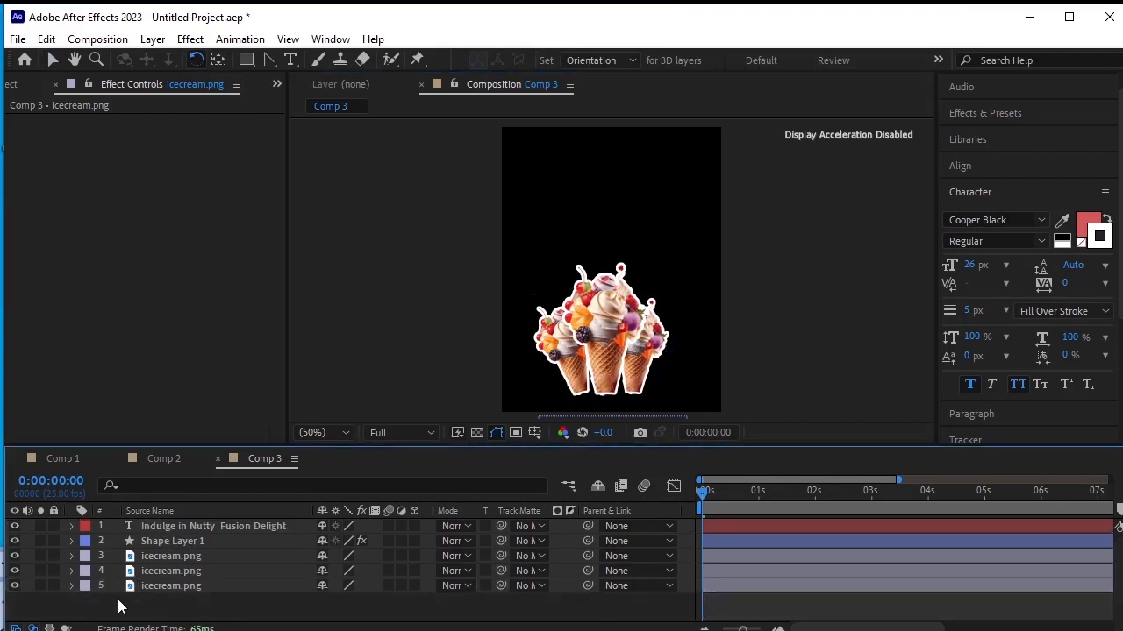
# Step: Pre-compose the three icecream.png layers into one composition and return to Comp 3
pyautogui.click(209, 570)
pyautogui.click(209, 559)
pyautogui.keyDown('shift'); pyautogui.click(223, 586); pyautogui.keyUp('shift')
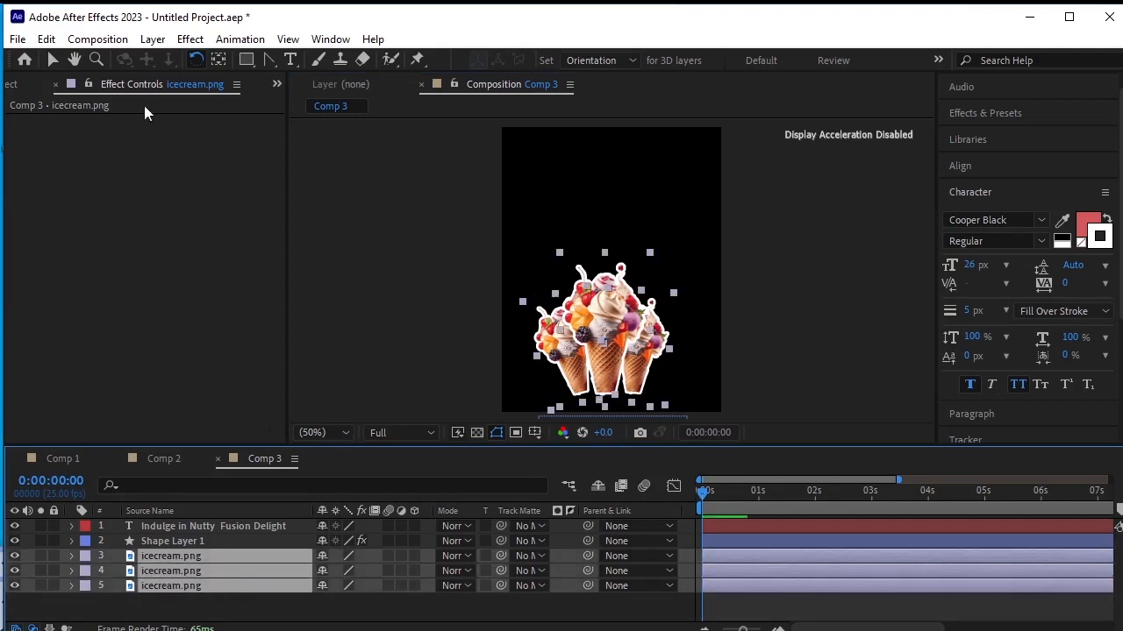
pyautogui.click(153, 39)
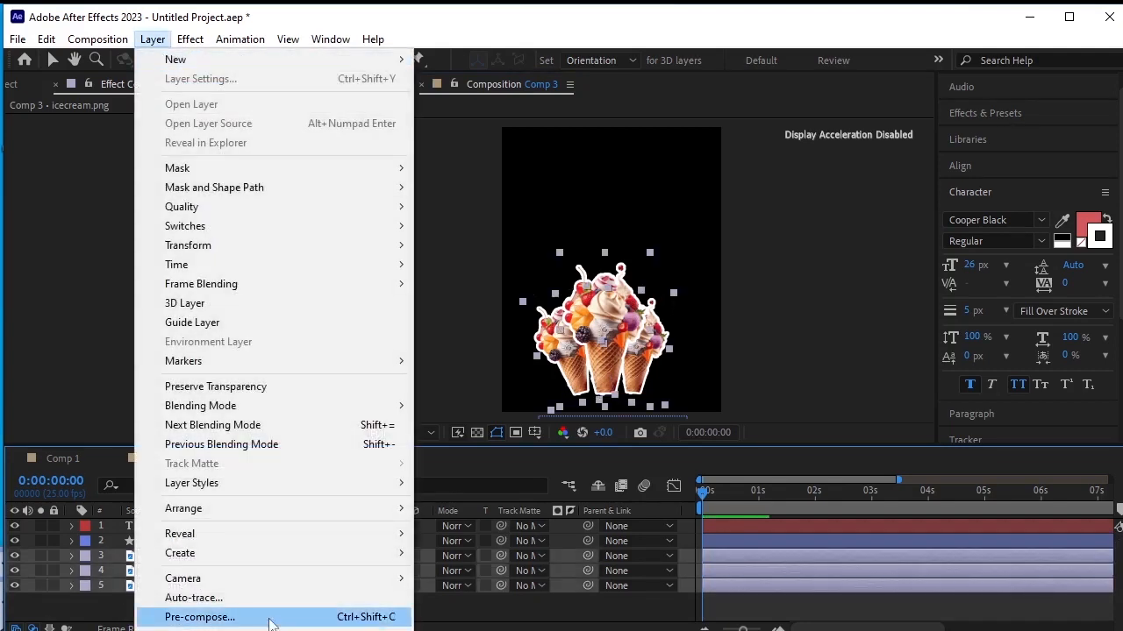
pyautogui.click(213, 613)
pyautogui.click(611, 445)
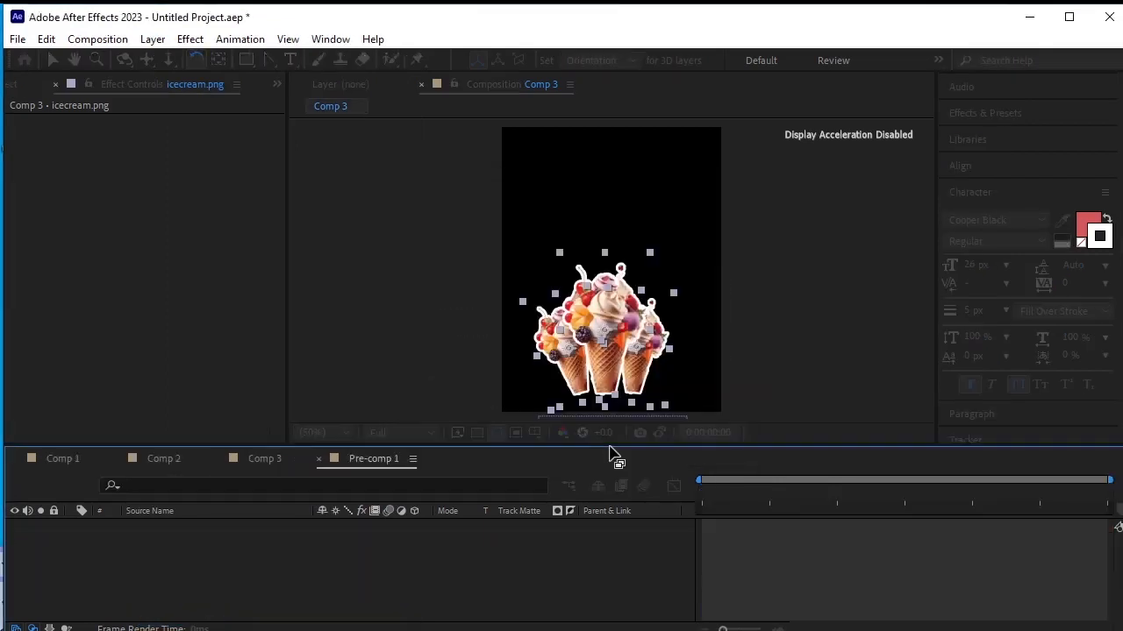
pyautogui.click(255, 457)
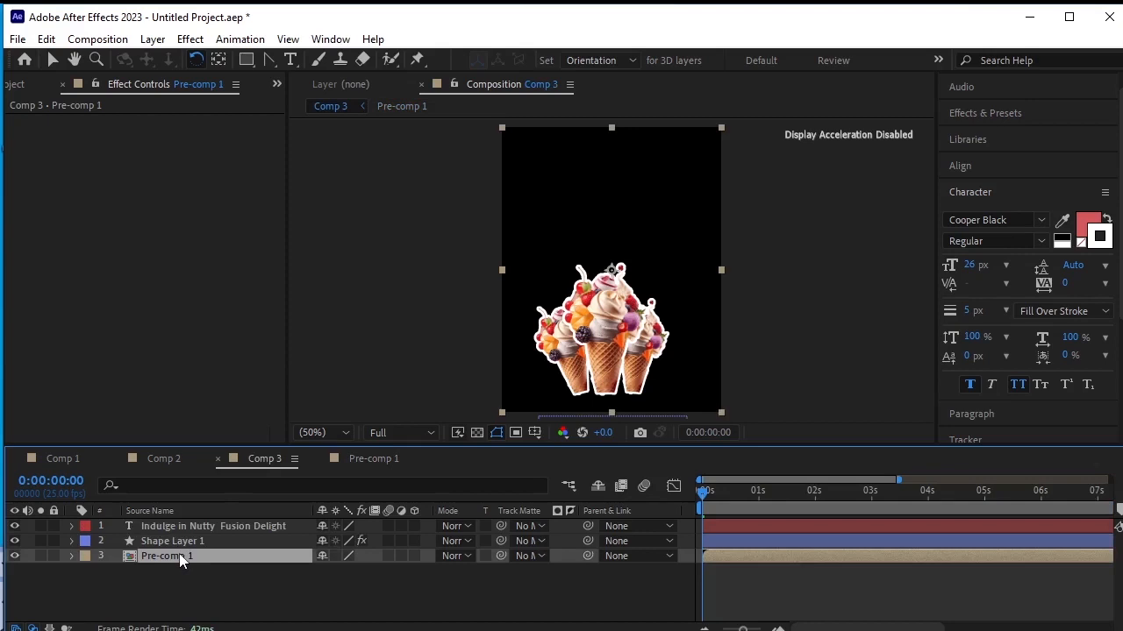
pyautogui.press('r')
pyautogui.click(201, 61)
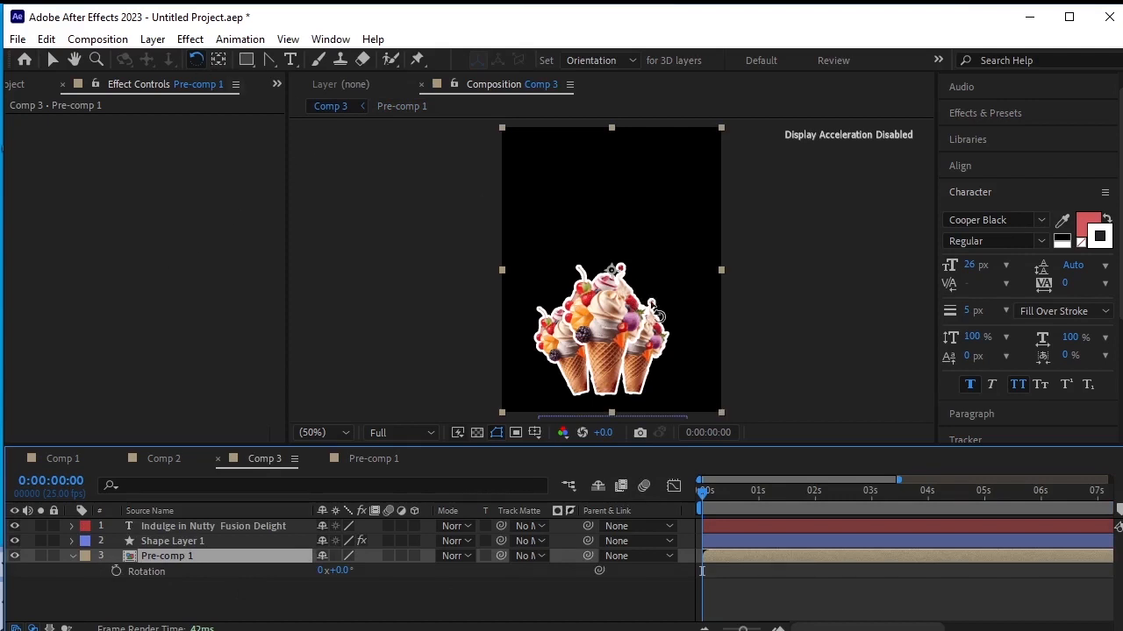
pyautogui.moveTo(647, 351); pyautogui.dragTo(628, 355)
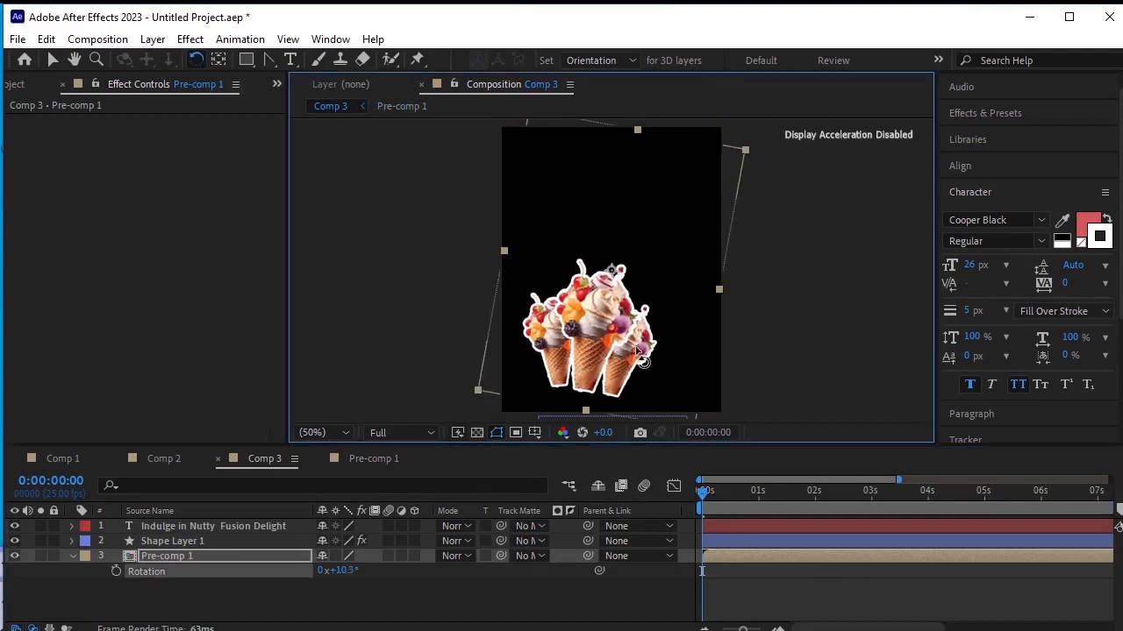
pyautogui.hotkey('ctrl', 'z')
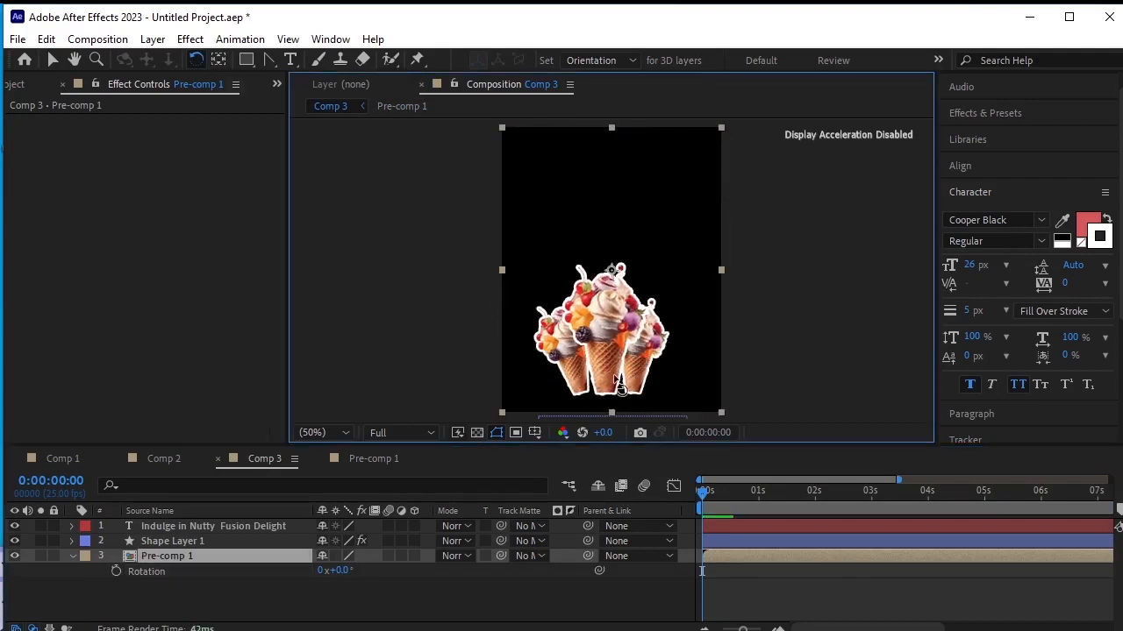
# Step: Move the pre-comp's anchor point to the middle cone's base and keyframe its rotation at 9° at 0:00:00:00
pyautogui.click(219, 58)
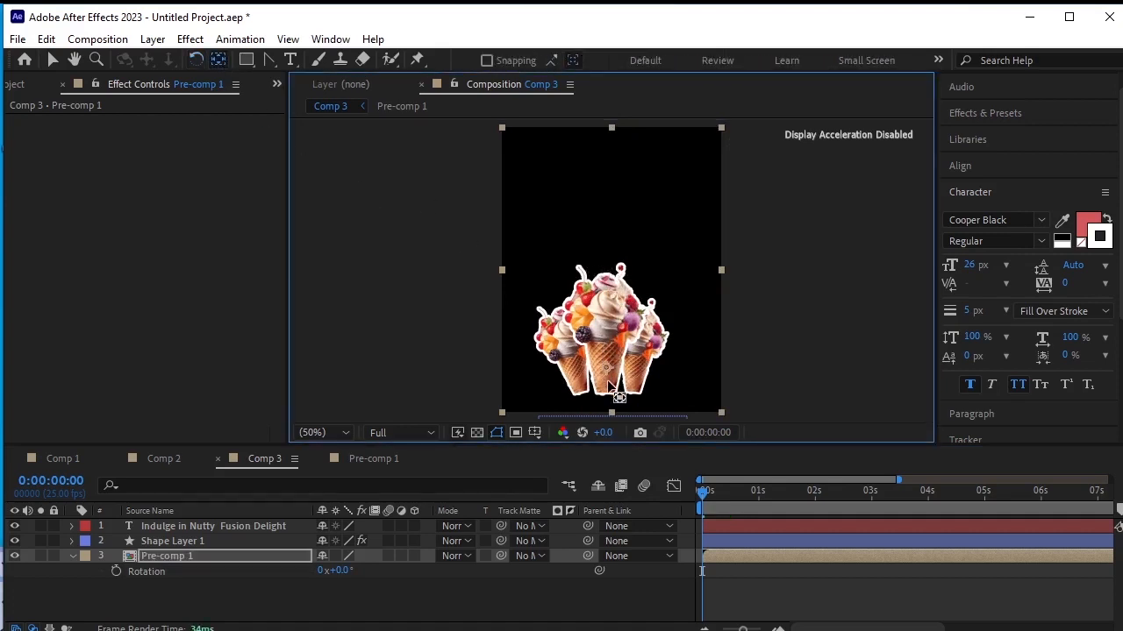
pyautogui.moveTo(607, 380); pyautogui.dragTo(606, 393)
pyautogui.moveTo(338, 571); pyautogui.dragTo(347, 570)
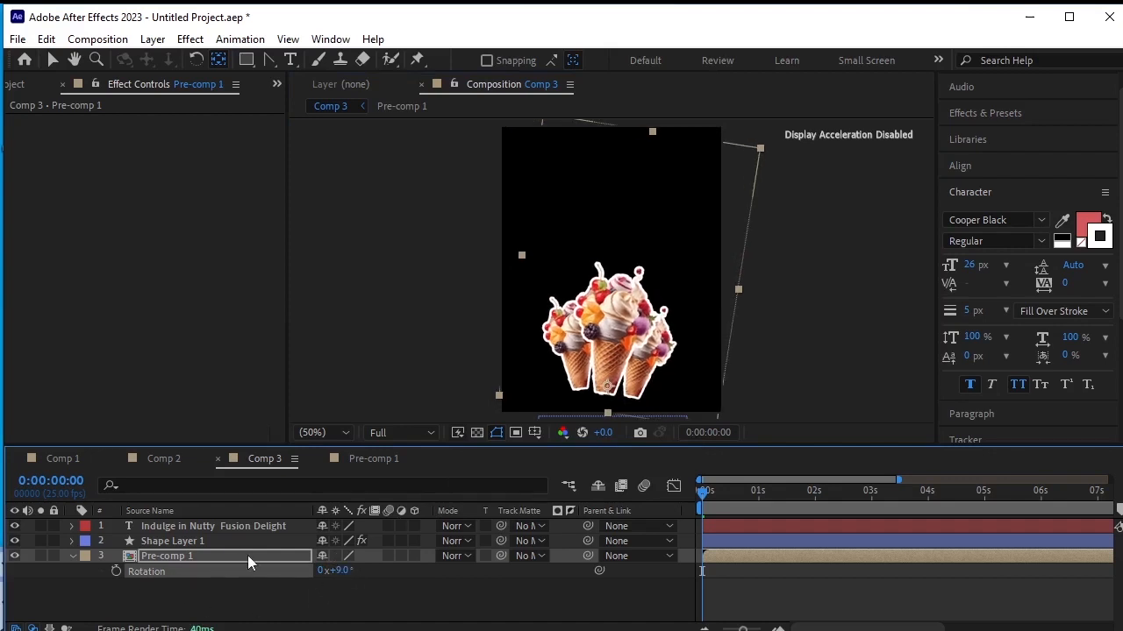
pyautogui.click(116, 570)
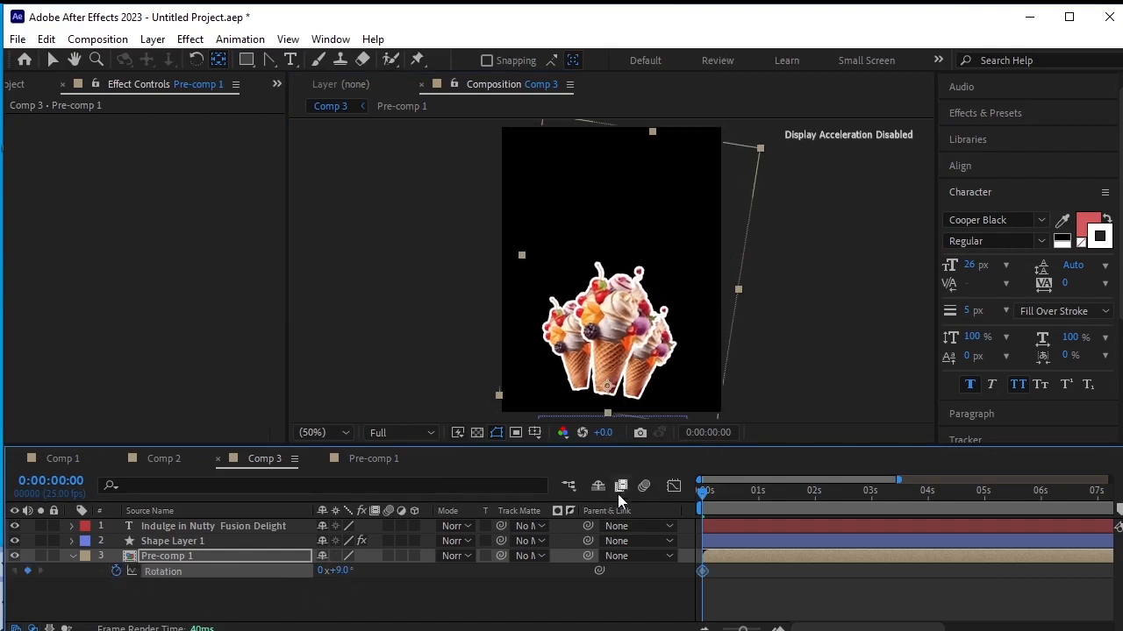
# Step: Keyframe the ice cream pre-comp's rotation at -9° at 0:00:00:10
pyautogui.hotkey('shift', 'pagedown')
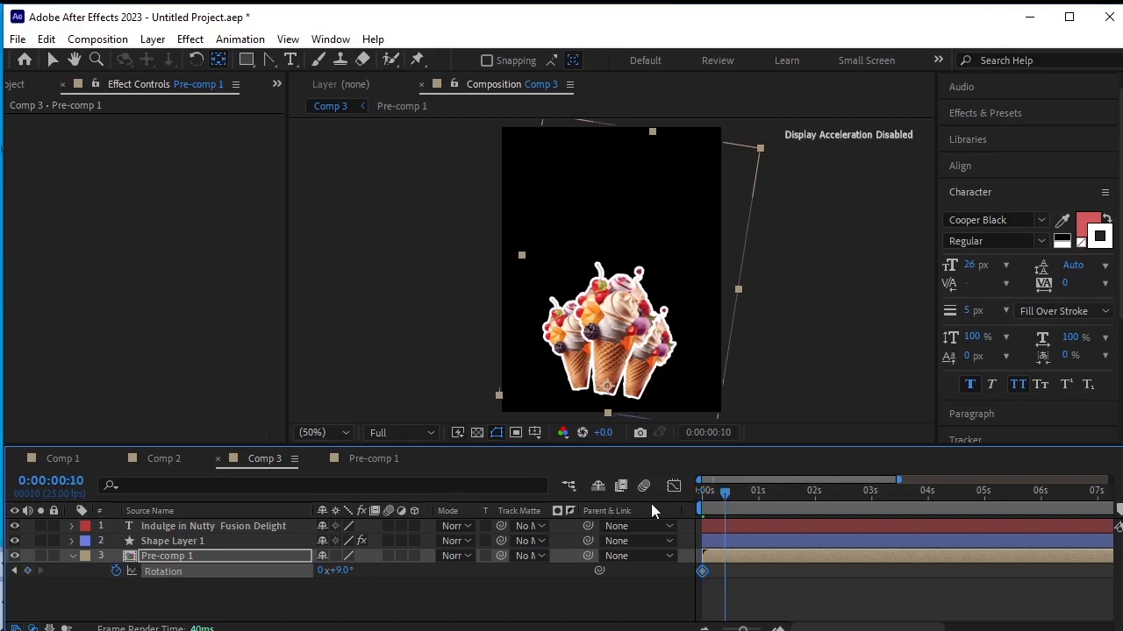
pyautogui.click(338, 570)
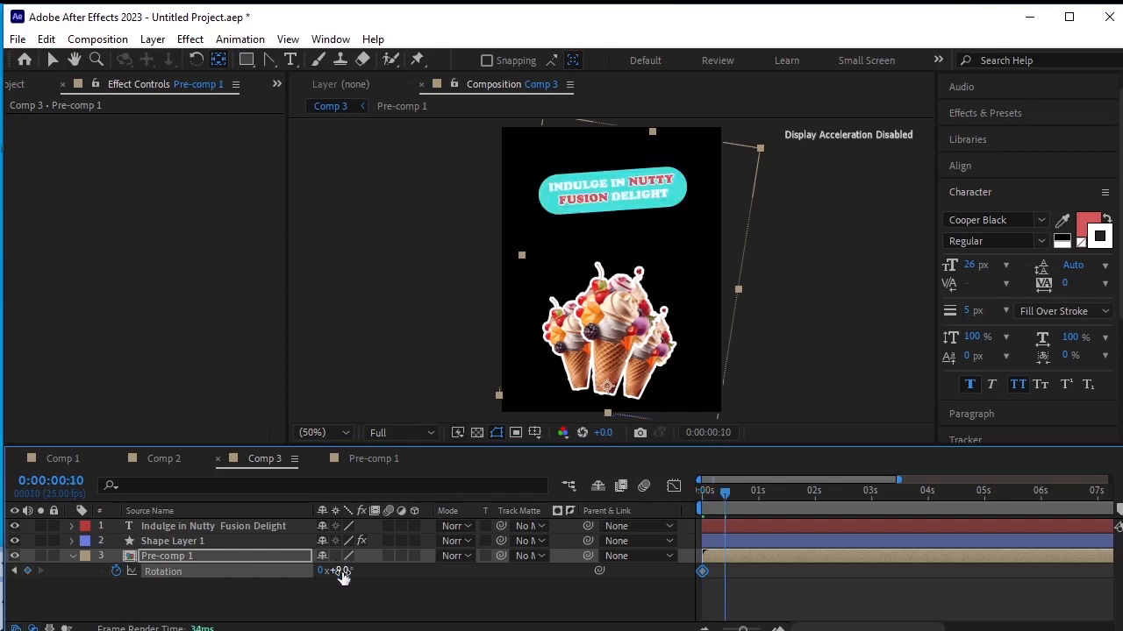
pyautogui.write('-')
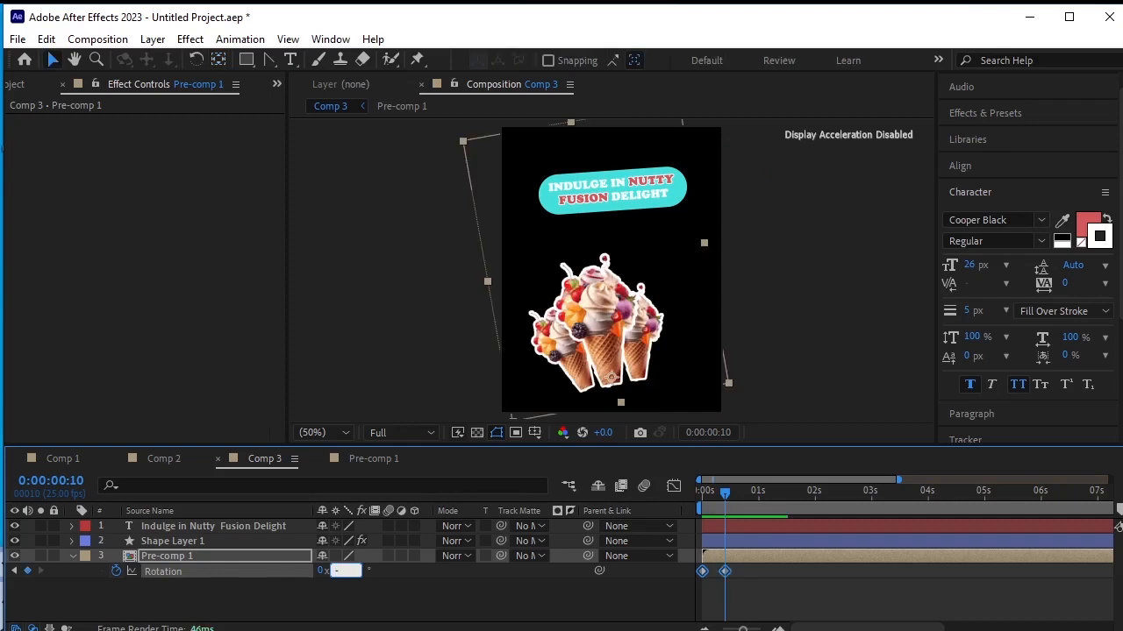
pyautogui.write('9')
pyautogui.press('Return')
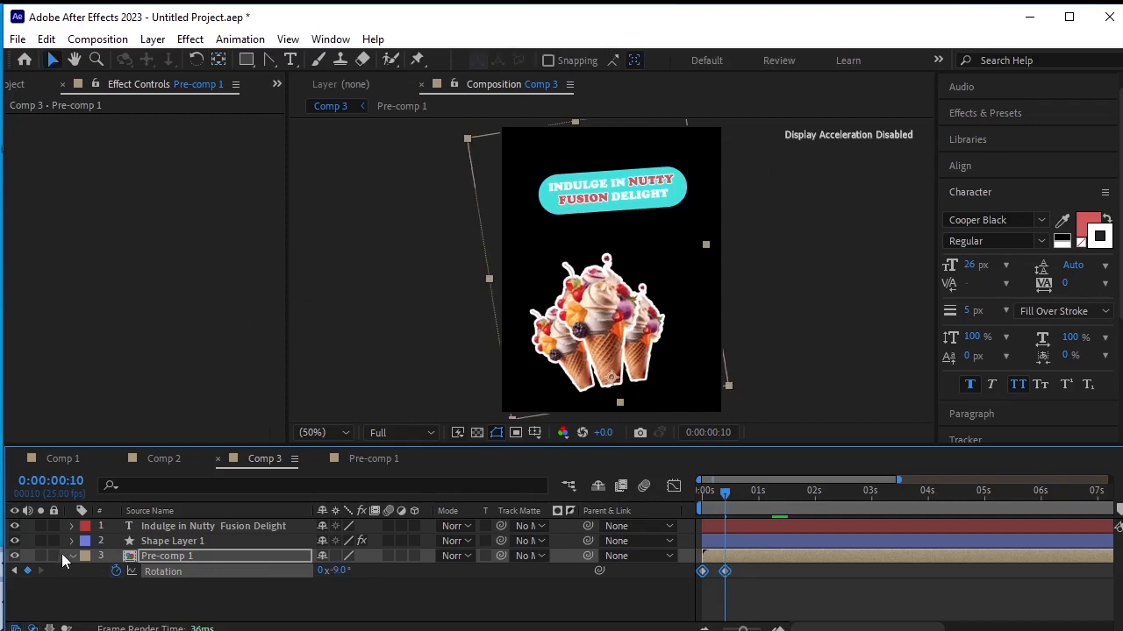
# Step: Continue the pre-comp's swing with rotation keyframes of 9° at 0:00:00:20 and -9° at 0:00:01:05
pyautogui.hotkey('shift', 'pagedown')
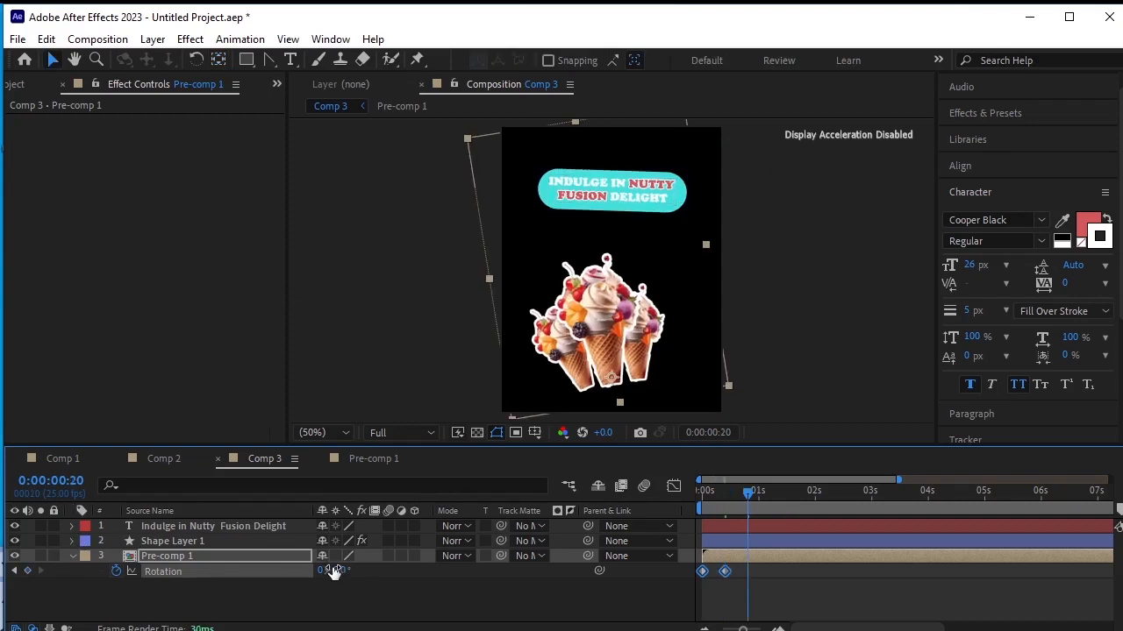
pyautogui.click(340, 572)
pyautogui.write('9')
pyautogui.press('Return')
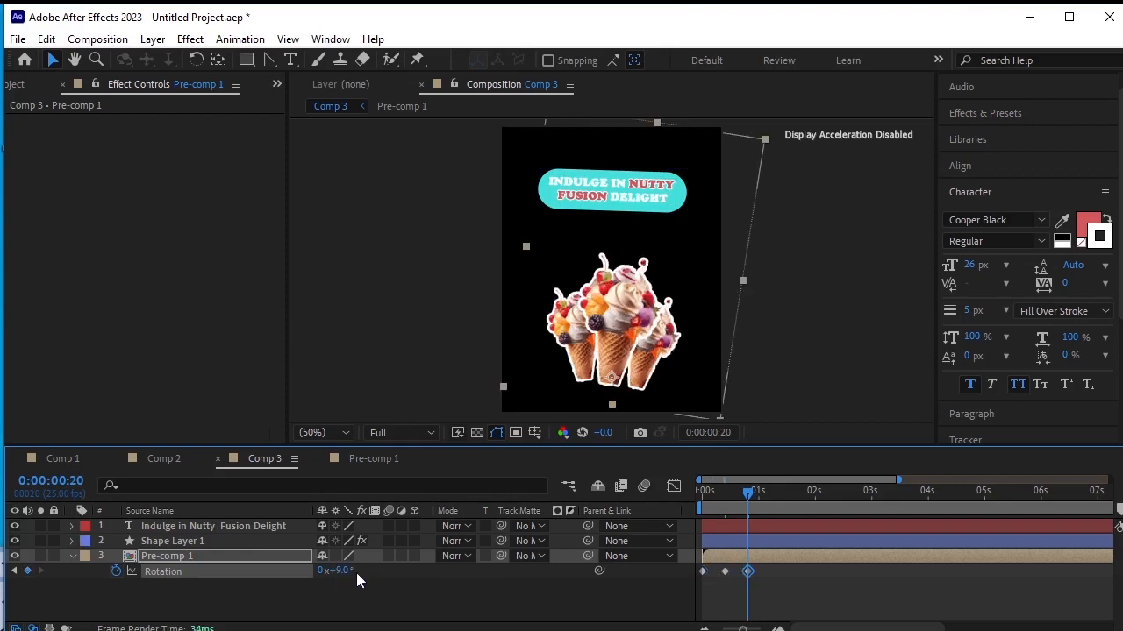
pyautogui.press('space')
pyautogui.click(345, 570)
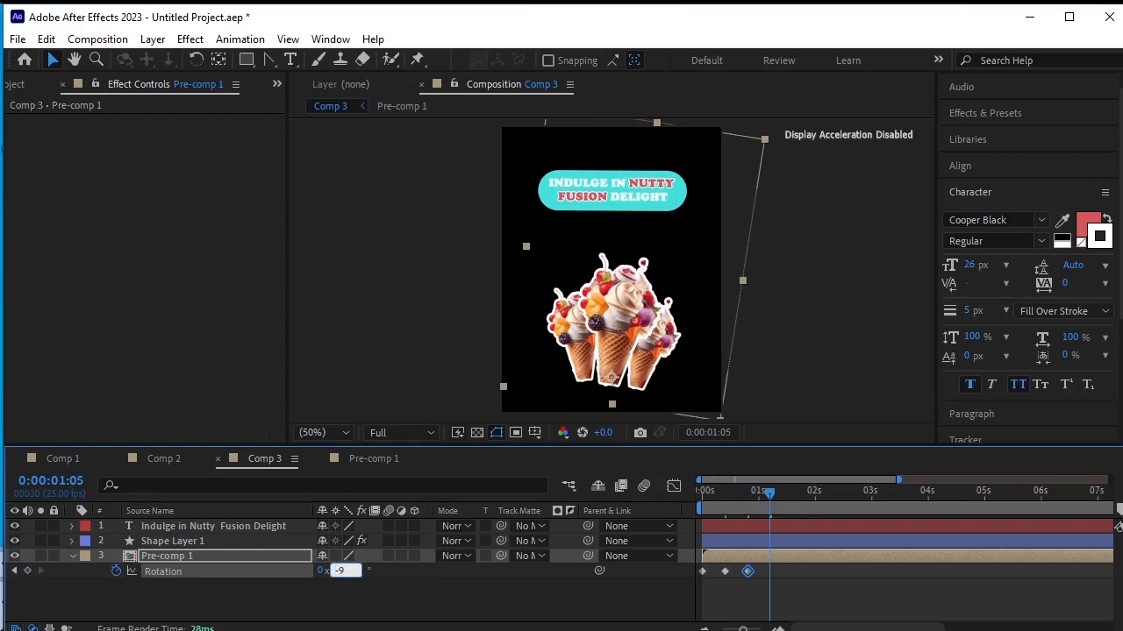
pyautogui.write('-9')
pyautogui.press('Return')
pyautogui.click(389, 602)
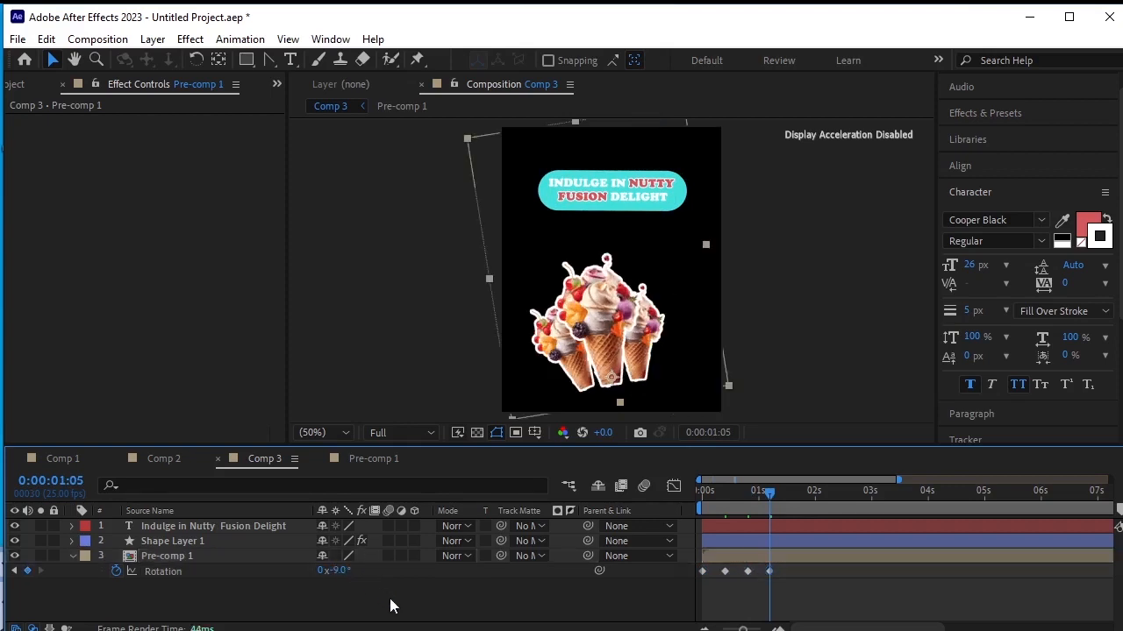
# Step: Keyframe the pre-comp's position at 0:00:00:10 and set its Y position to 938 at 0:00:00:00 so it rises from below the frame
pyautogui.click(224, 558)
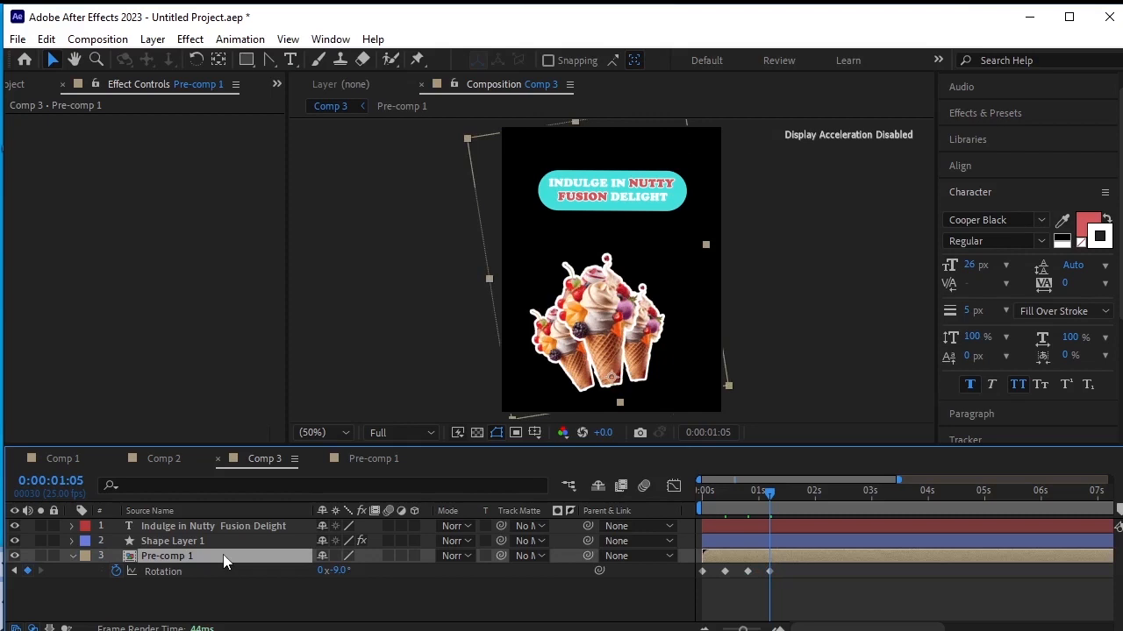
pyautogui.hotkey('shift', 'p')
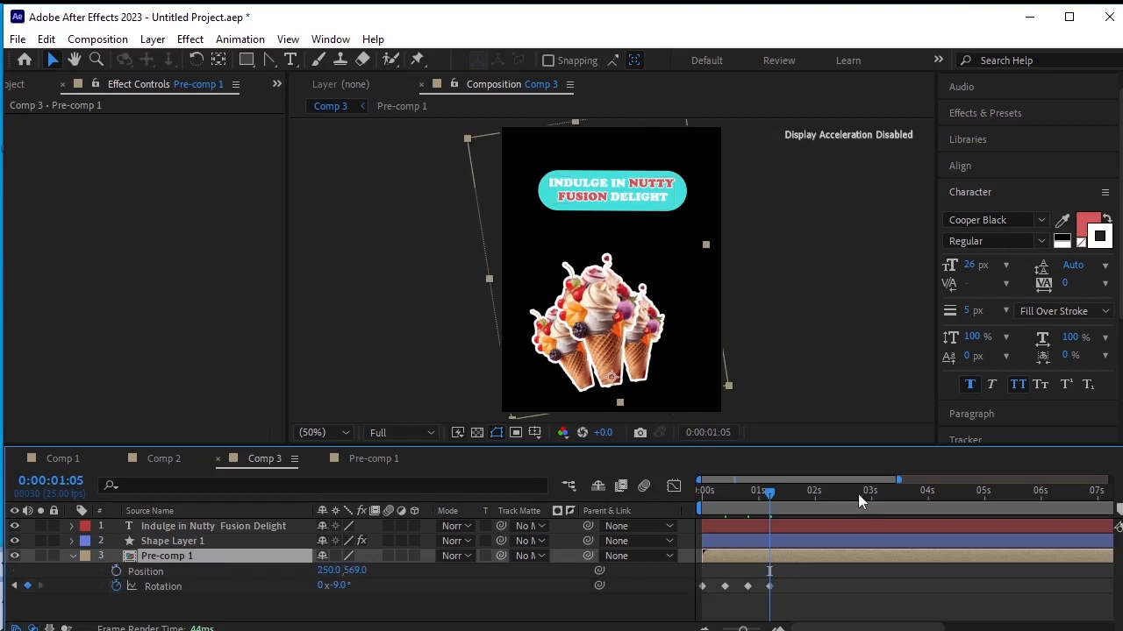
pyautogui.moveTo(770, 497); pyautogui.dragTo(732, 497)
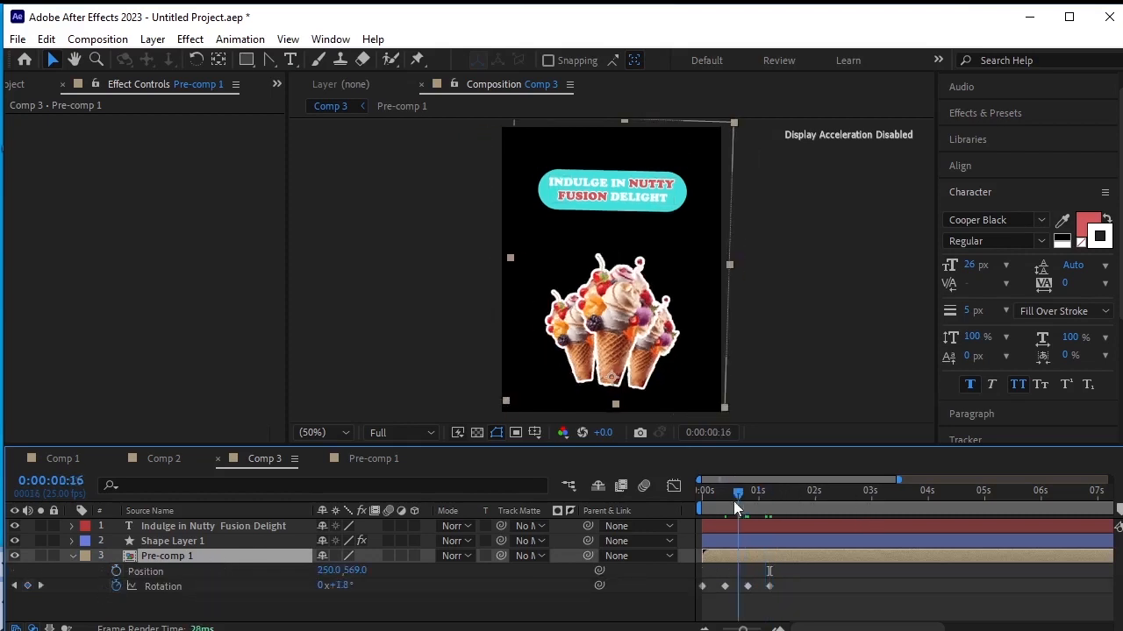
pyautogui.click(14, 587)
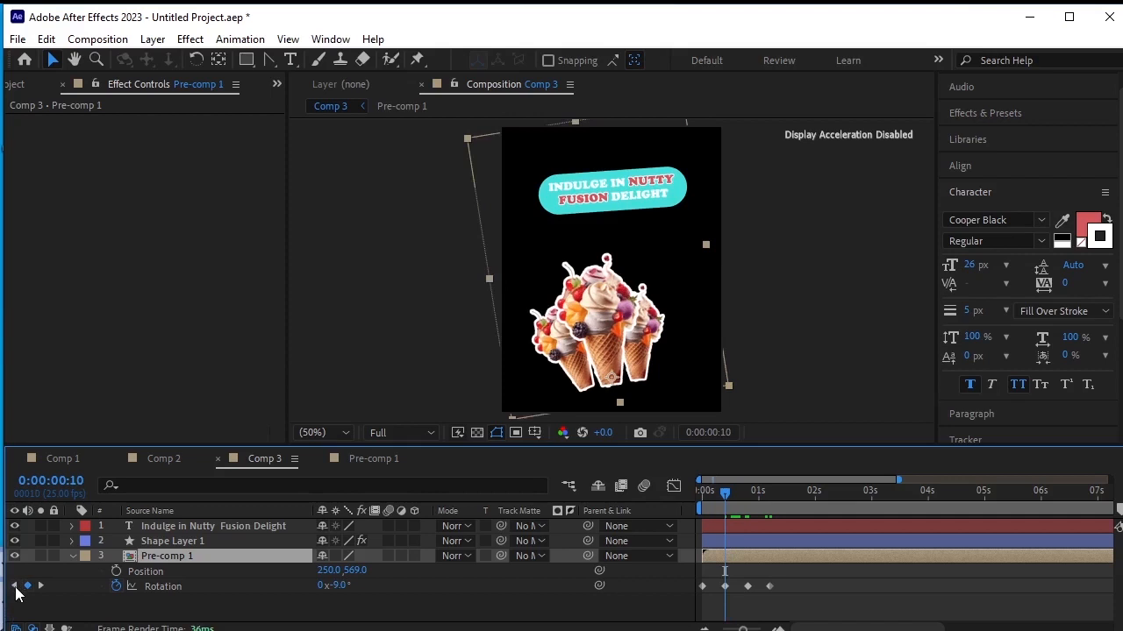
pyautogui.click(117, 572)
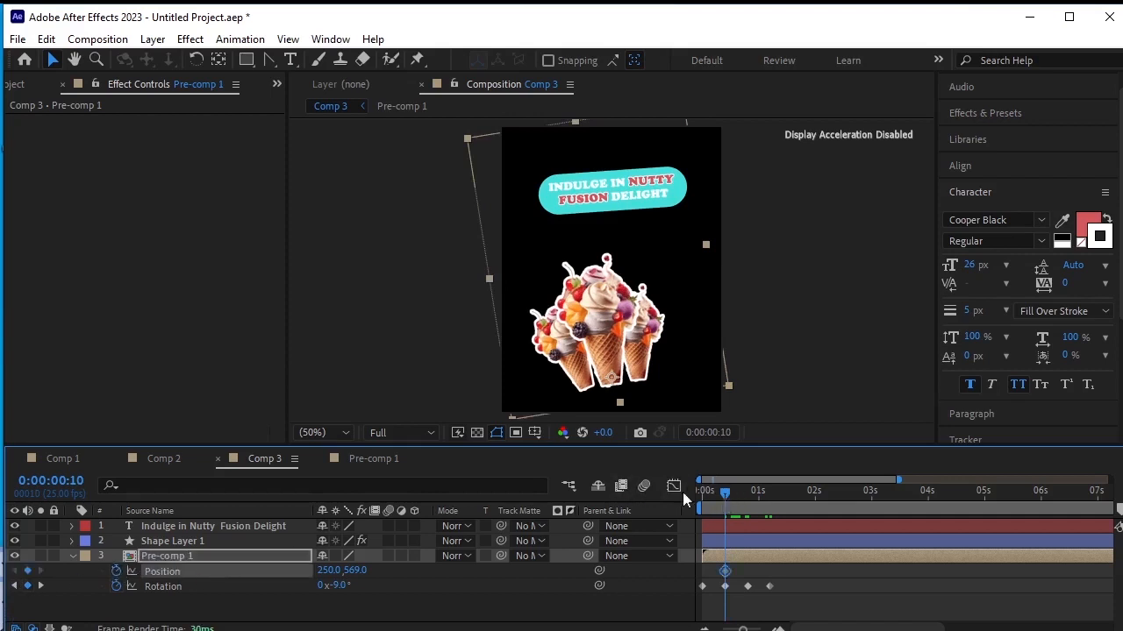
pyautogui.press('Home')
pyautogui.moveTo(354, 570); pyautogui.dragTo(715, 531)
pyautogui.click(791, 598)
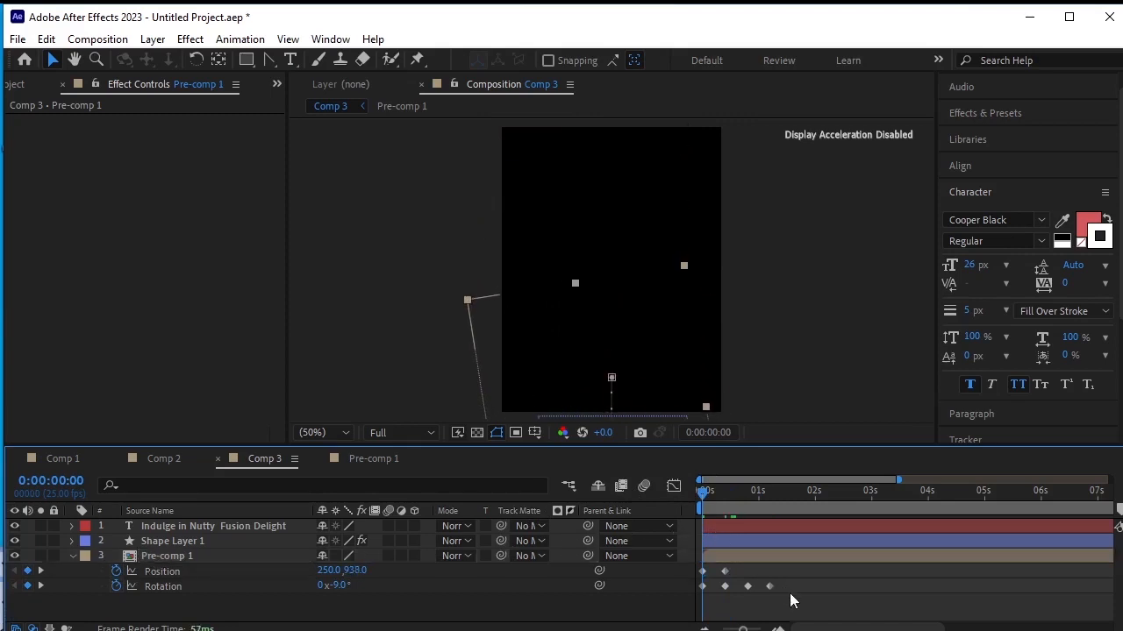
# Step: Shift the pre-comp's four rotation keyframes so they start at 0:00:00:10, and preview the animation
pyautogui.moveTo(811, 583); pyautogui.dragTo(728, 597)
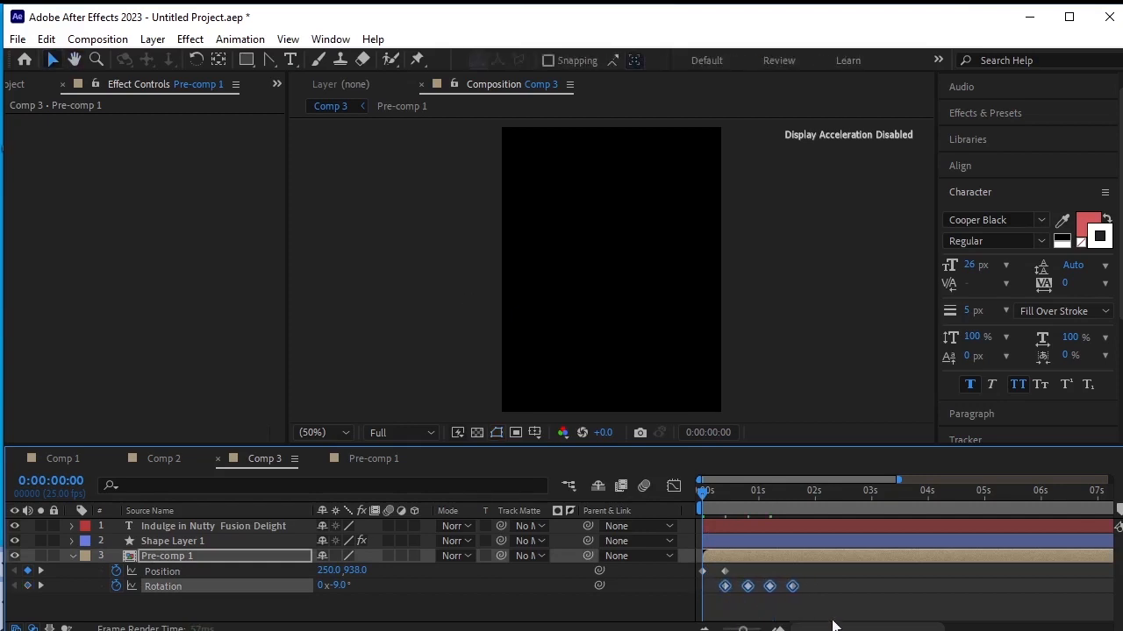
pyautogui.press('space')
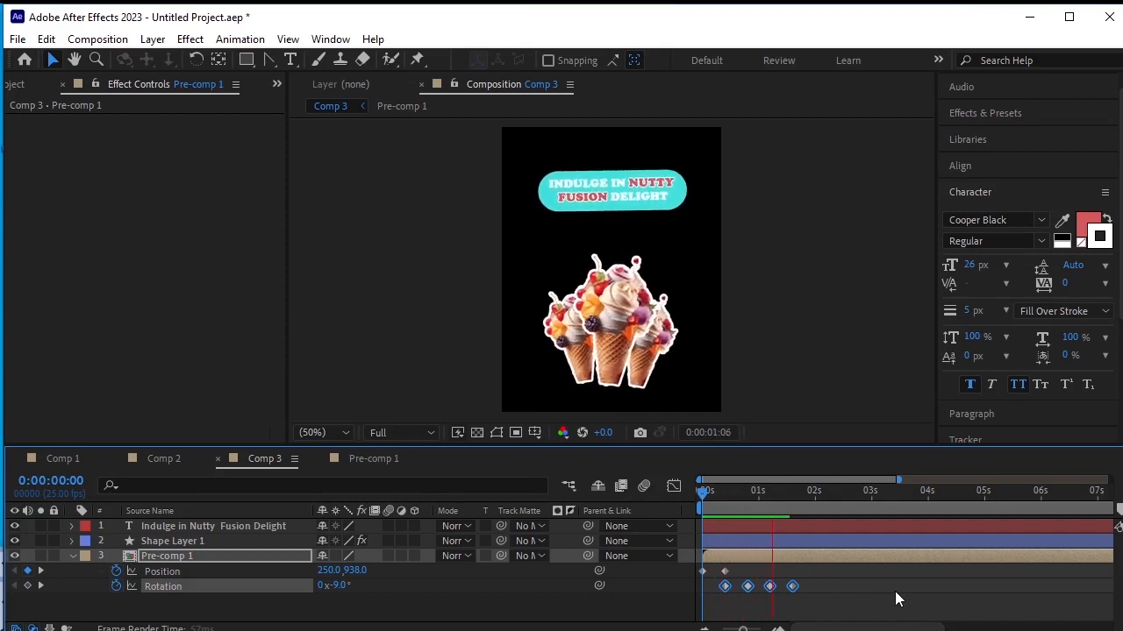
pyautogui.press('space')
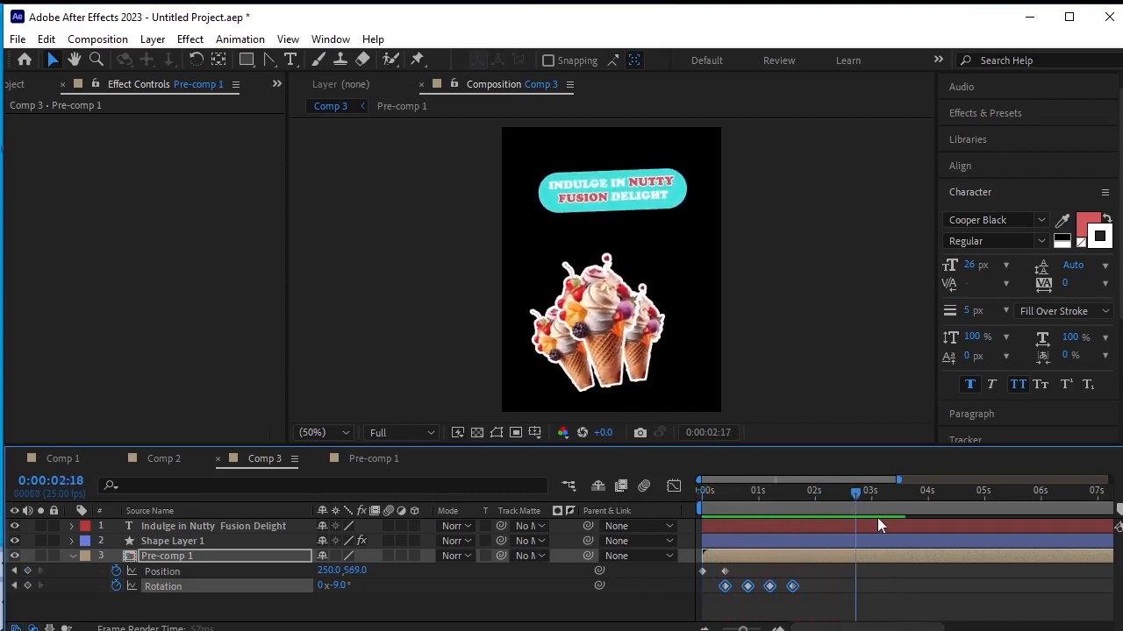
# Step: Duplicate the pre-comp's four rotation keyframes so that the copies start at 0:00:02:00
pyautogui.moveTo(811, 581); pyautogui.dragTo(715, 597)
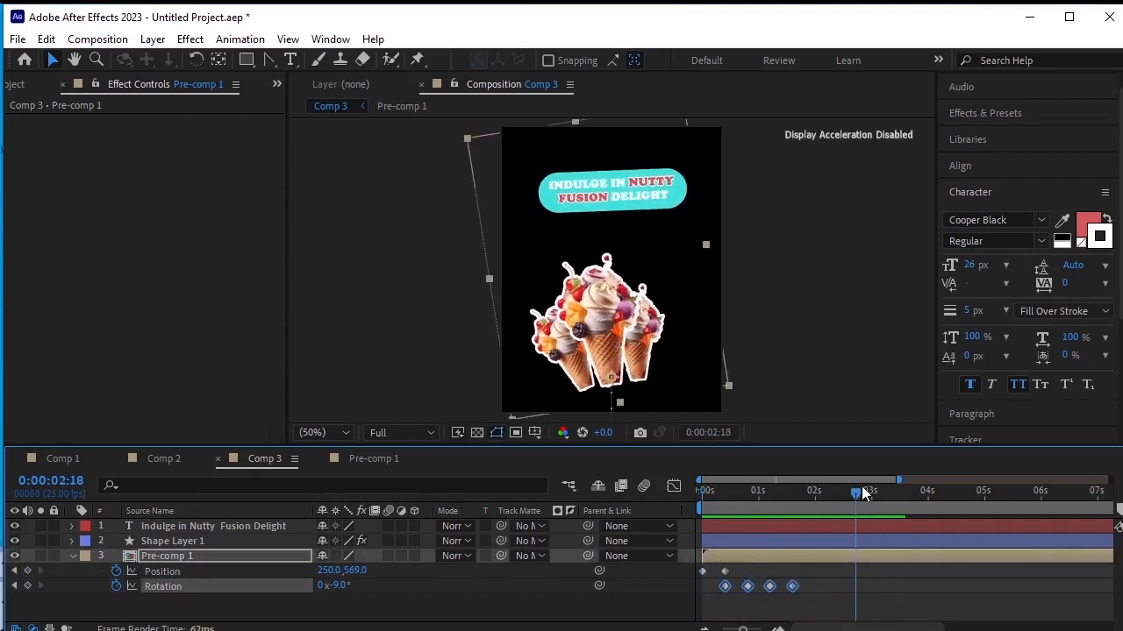
pyautogui.moveTo(855, 493); pyautogui.dragTo(846, 493)
pyautogui.click(15, 587)
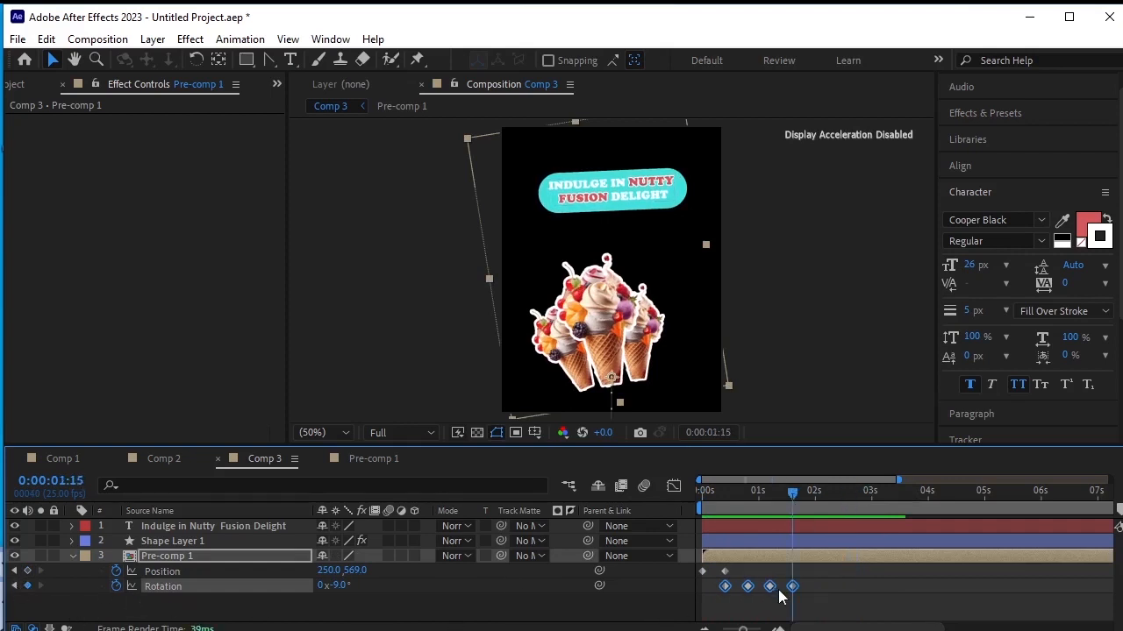
pyautogui.press('space')
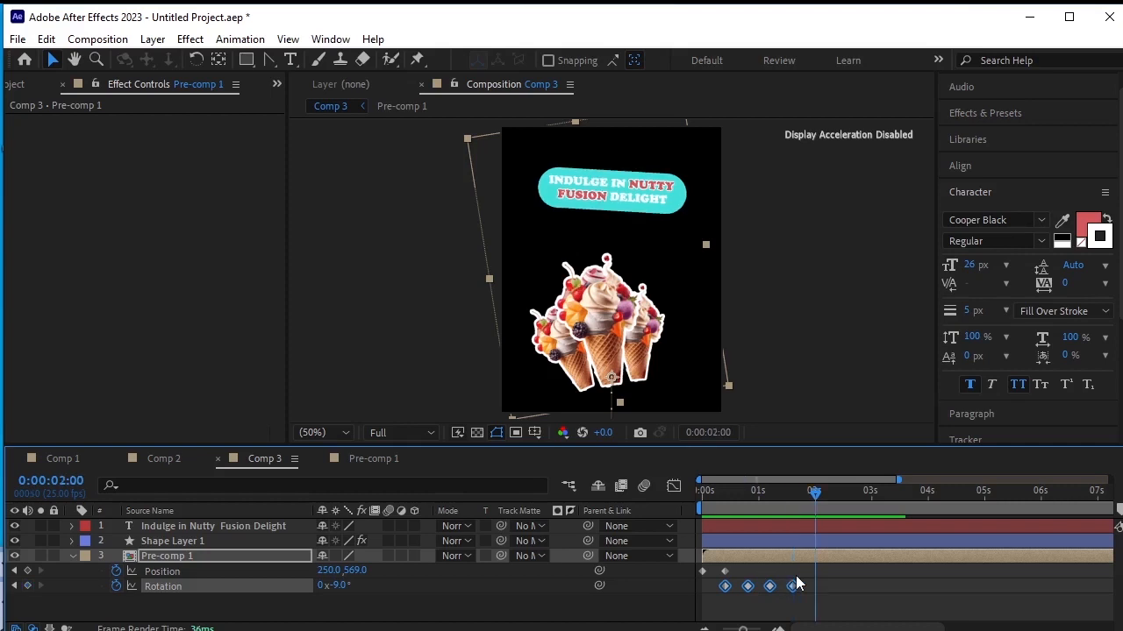
pyautogui.hotkey('ctrl', 'v')
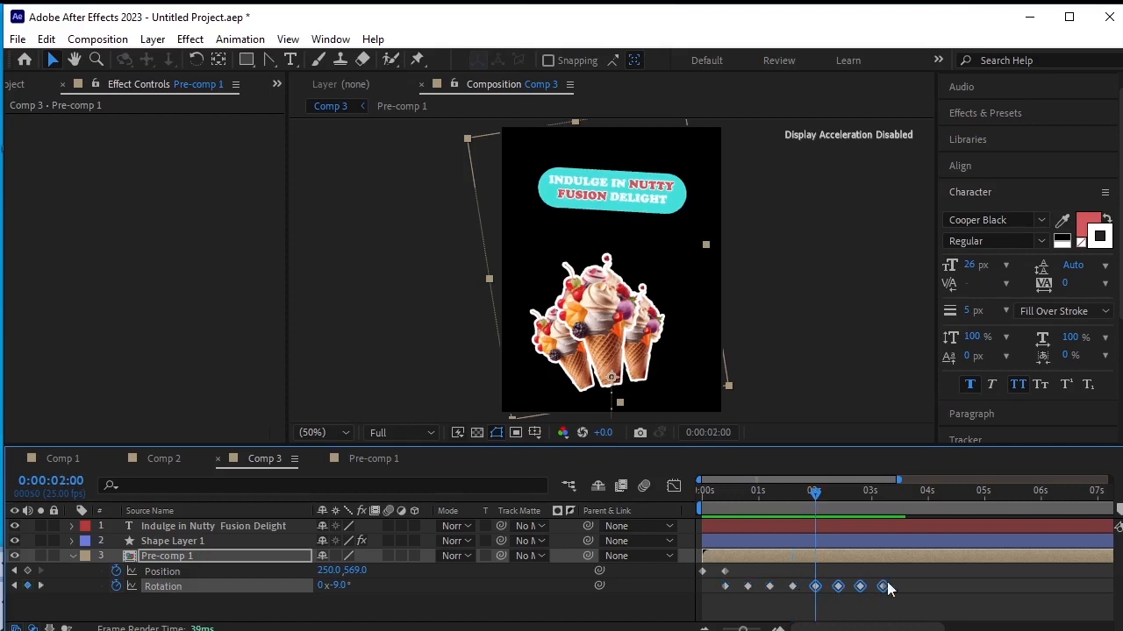
# Step: Convert all of the pre-comp's rotation keyframes to hold keyframes and preview the animation from the start
pyautogui.moveTo(908, 593); pyautogui.dragTo(741, 599)
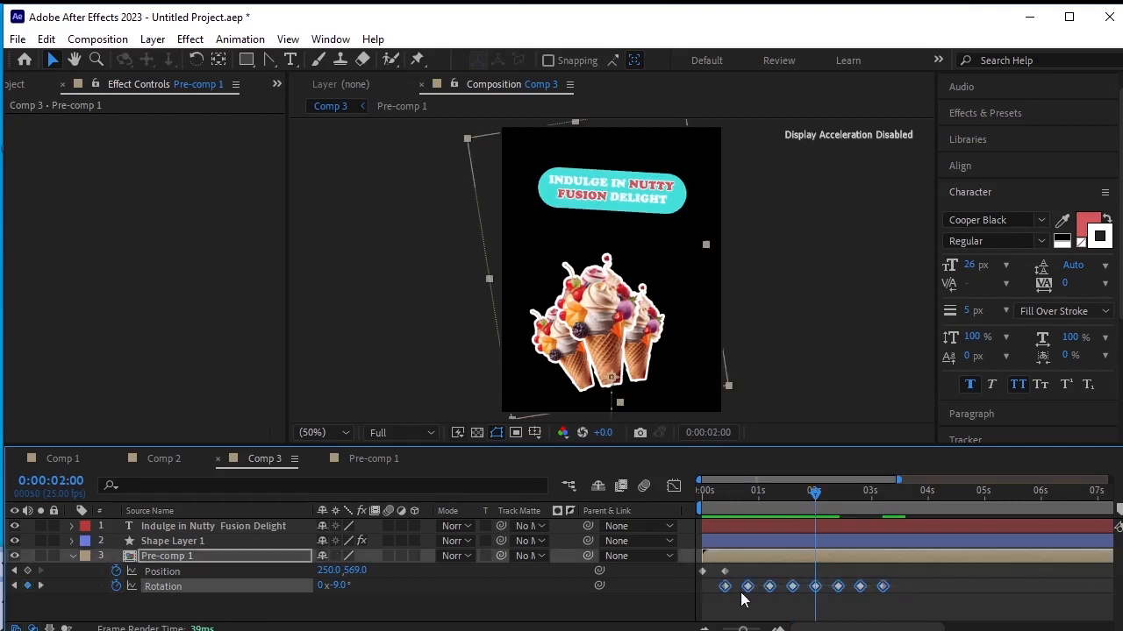
pyautogui.rightClick(748, 587)
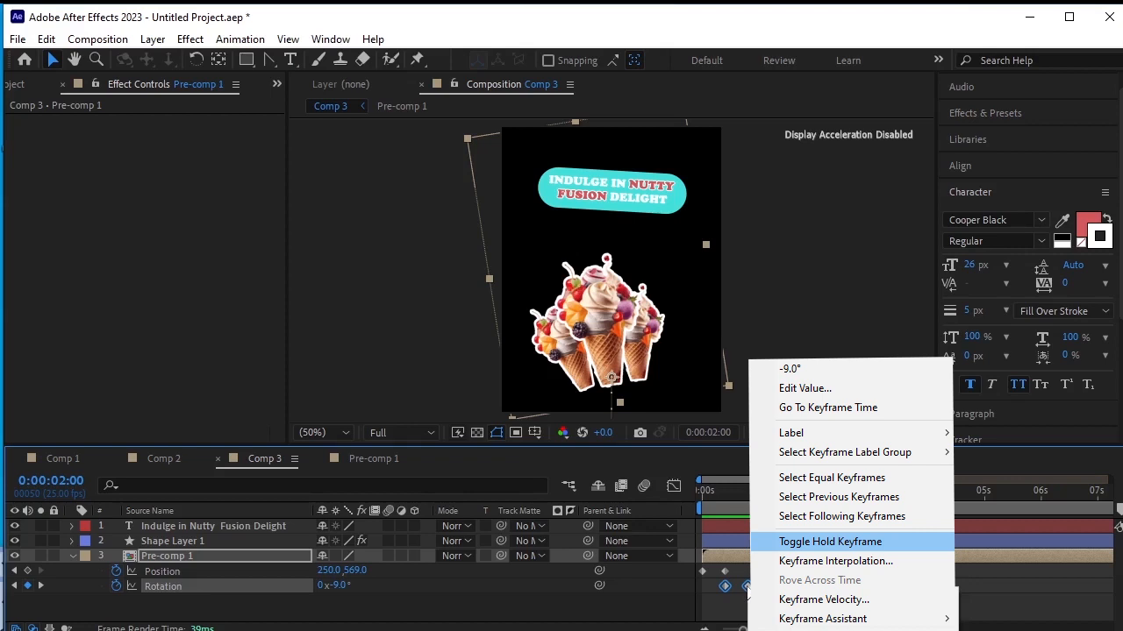
pyautogui.click(829, 541)
pyautogui.moveTo(813, 497); pyautogui.dragTo(569, 525)
pyautogui.click(523, 619)
pyautogui.press('space')
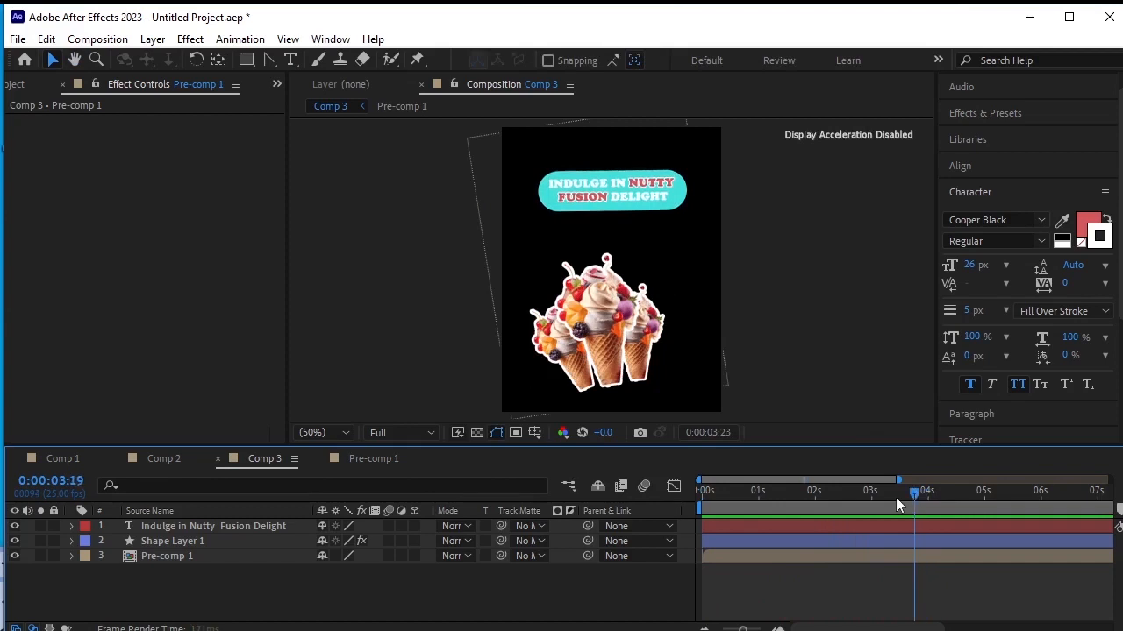
# Step: Lower the tagline text by setting its Y position keyframe at 0:00:00:10 to about 174
pyautogui.moveTo(895, 497); pyautogui.dragTo(789, 517)
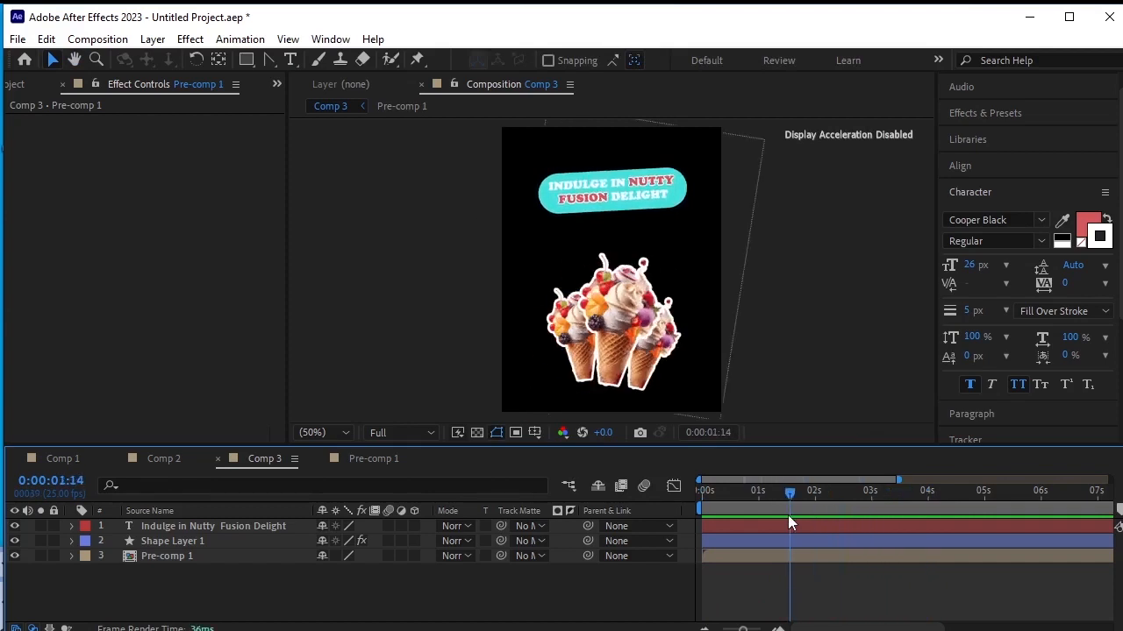
pyautogui.click(169, 527)
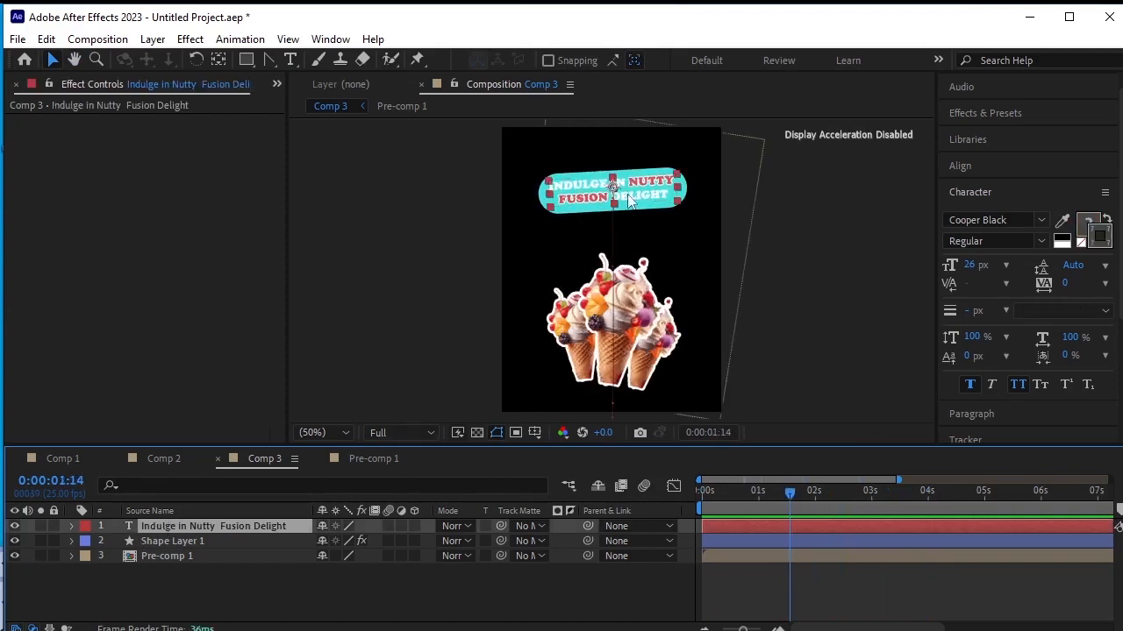
pyautogui.press('u')
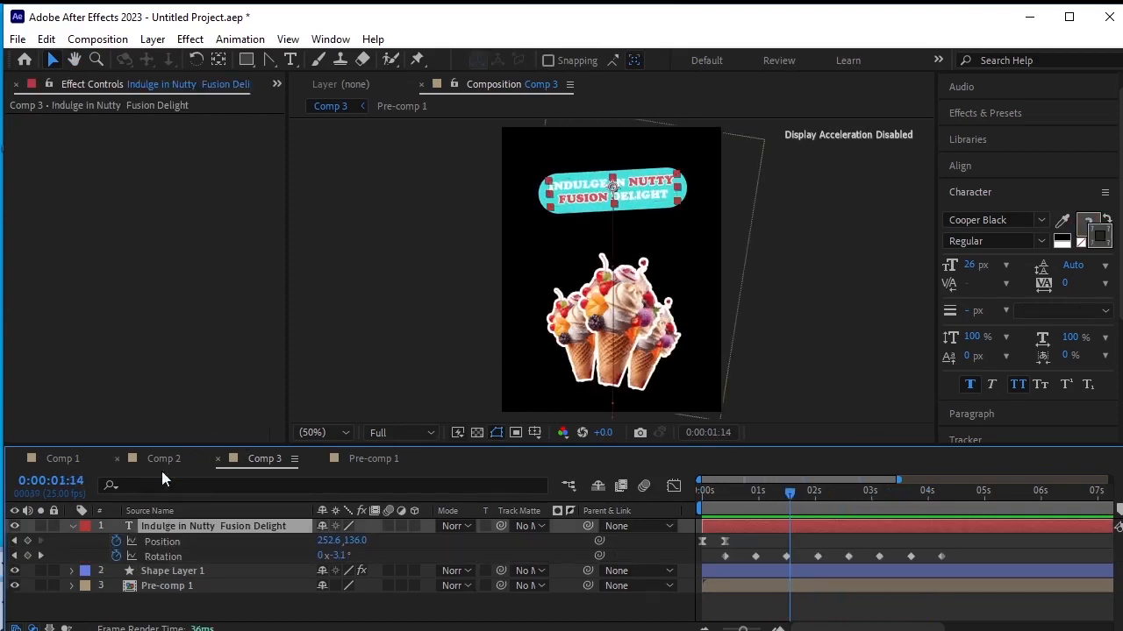
pyautogui.click(13, 542)
pyautogui.click(13, 542)
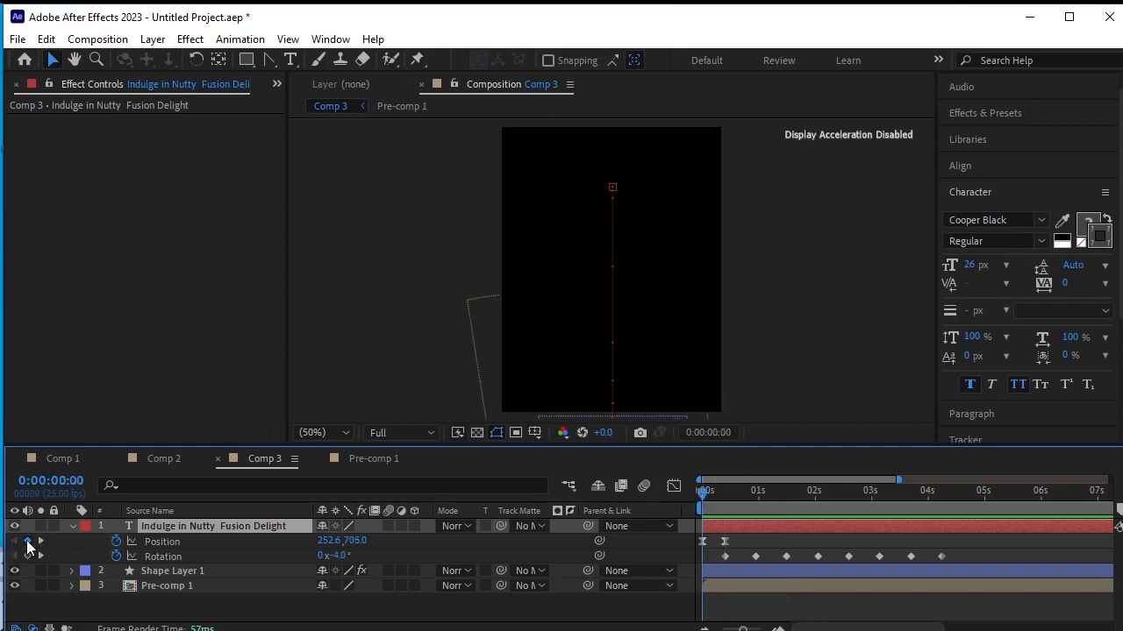
pyautogui.click(38, 543)
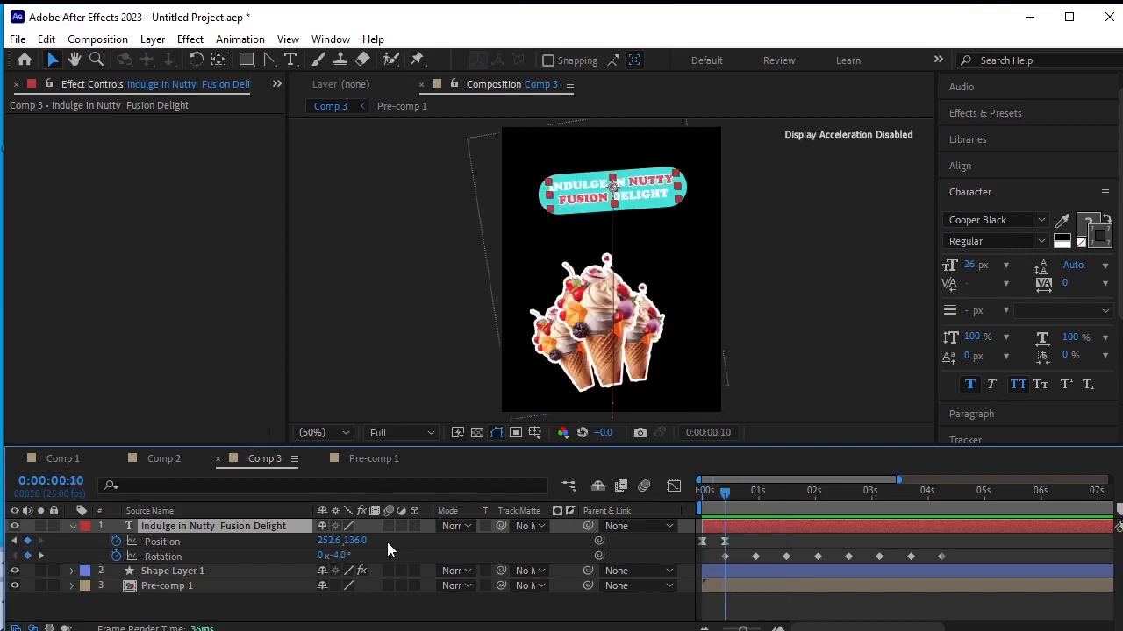
pyautogui.moveTo(357, 540); pyautogui.dragTo(386, 539)
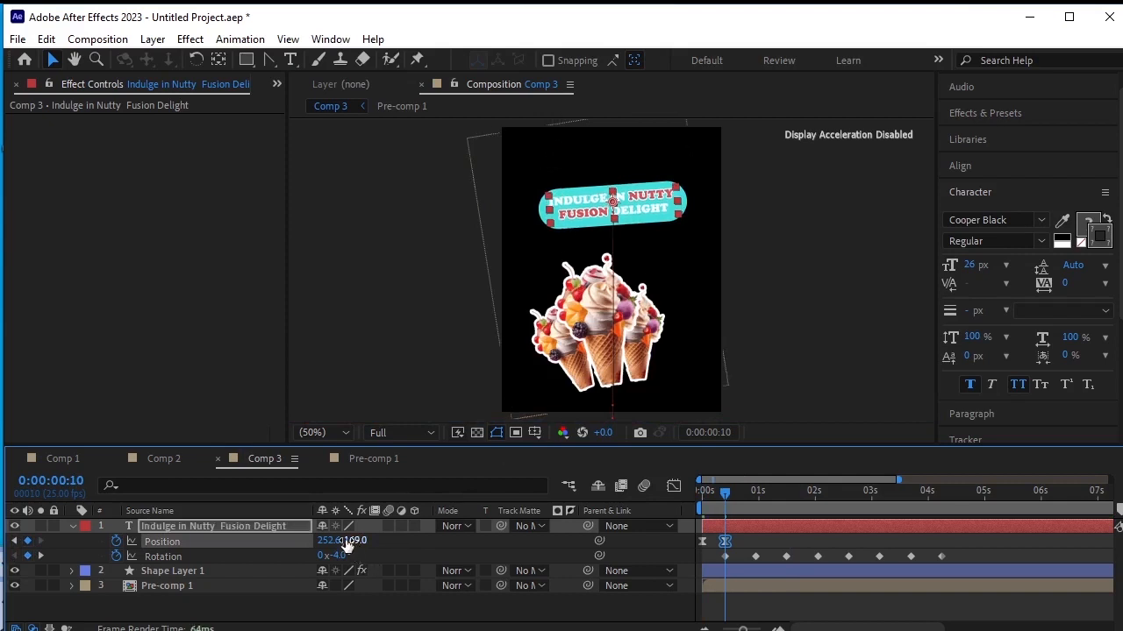
pyautogui.moveTo(350, 539); pyautogui.dragTo(352, 539)
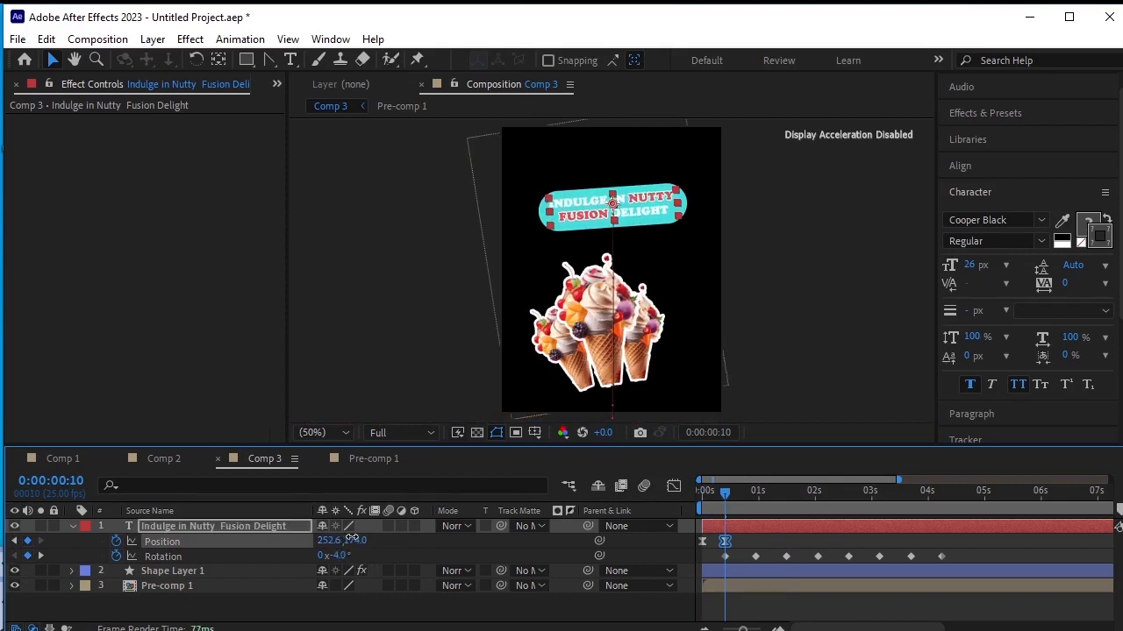
pyautogui.click(72, 527)
pyautogui.click(146, 583)
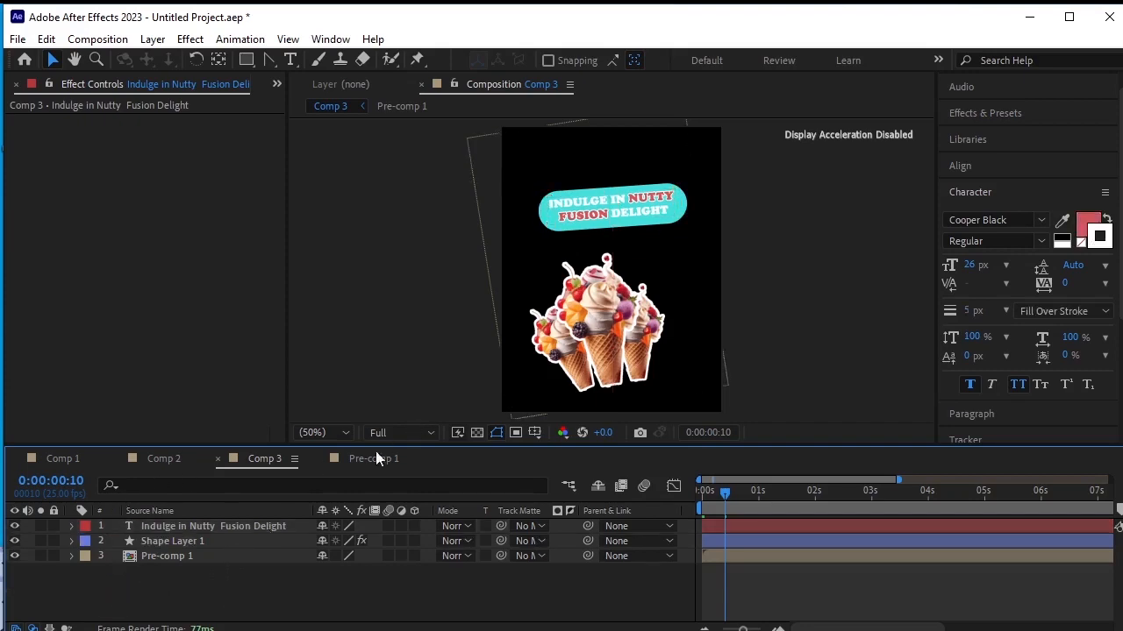
# Step: Add a 500 × 650 px solid in pink FF748E to Comp 3 and place it beneath all the other layers
pyautogui.click(153, 39)
pyautogui.moveTo(350, 59)
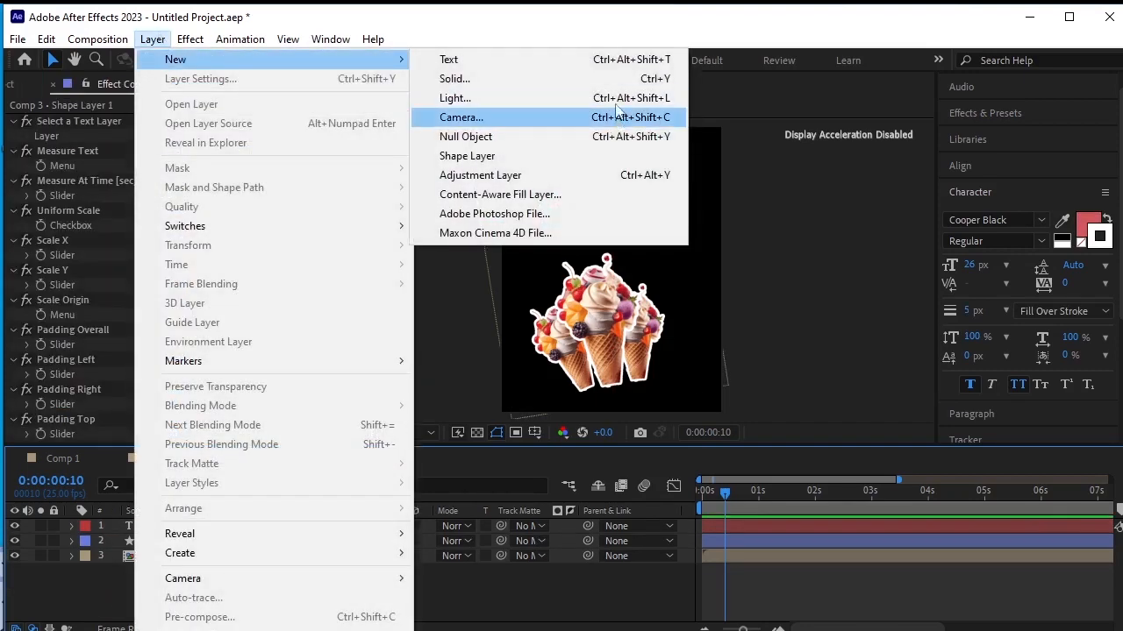
pyautogui.click(619, 81)
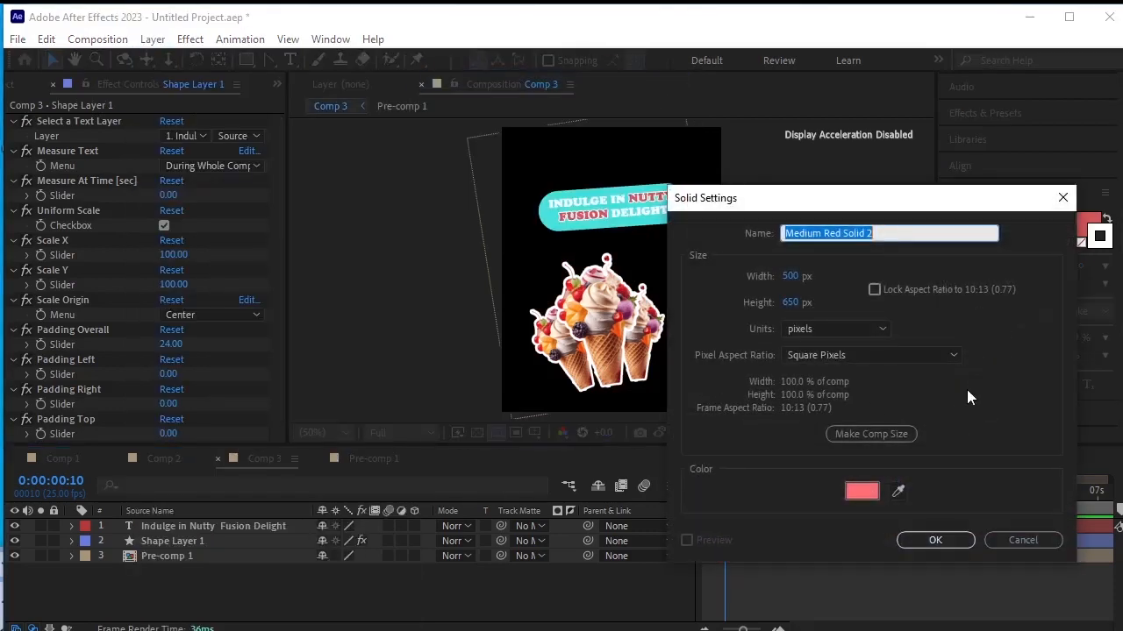
pyautogui.click(862, 489)
pyautogui.click(755, 328)
pyautogui.moveTo(755, 328); pyautogui.dragTo(665, 348)
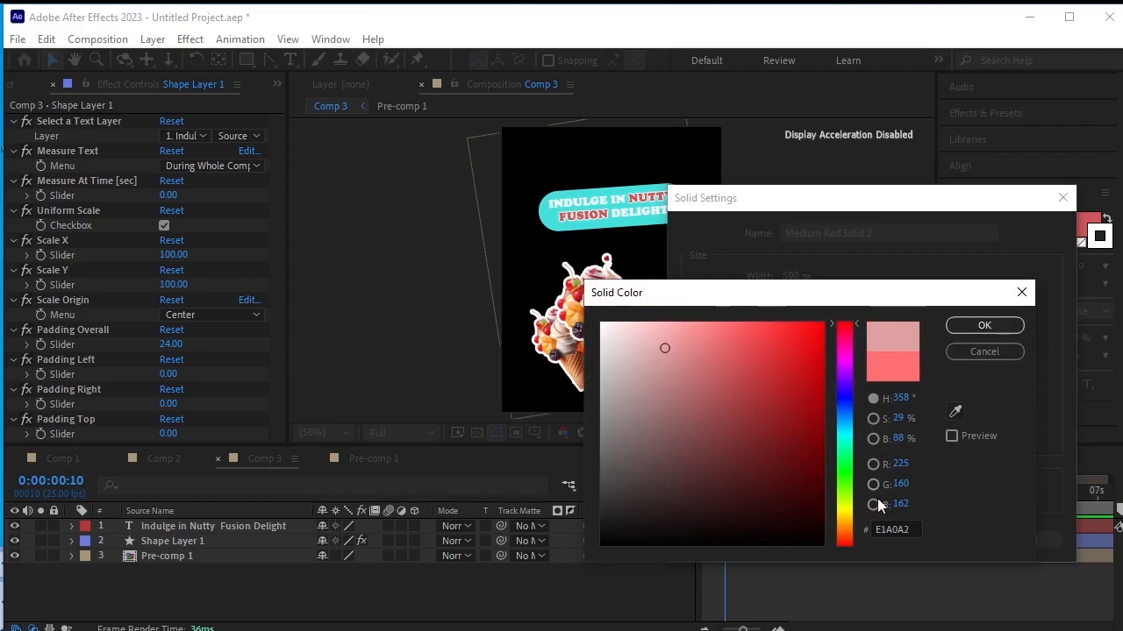
pyautogui.moveTo(855, 325); pyautogui.dragTo(855, 329)
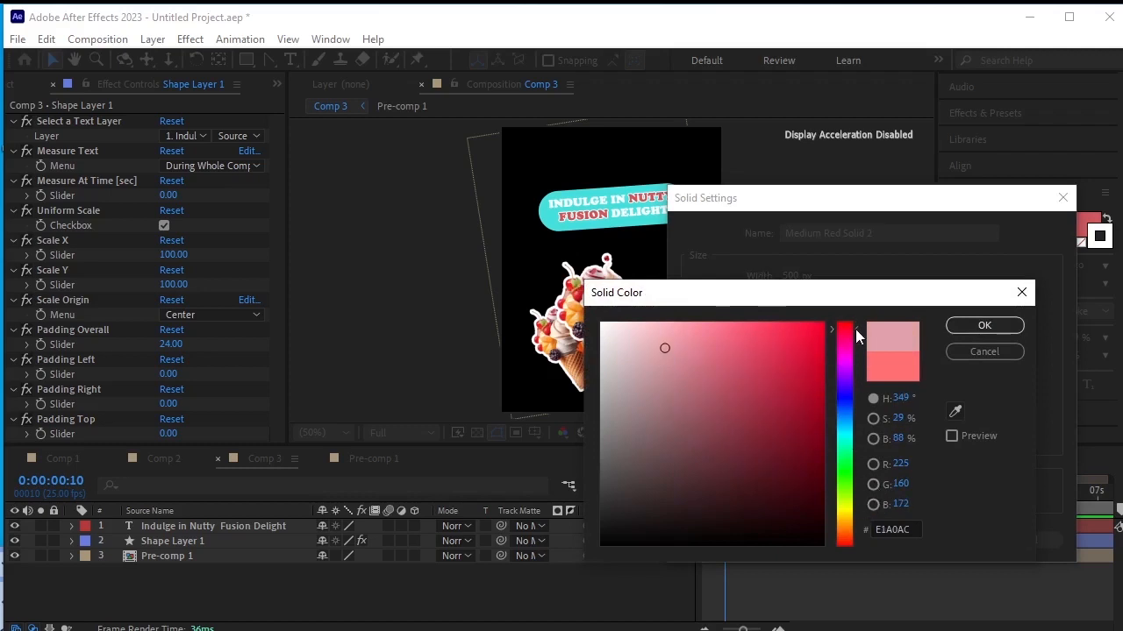
pyautogui.moveTo(723, 342); pyautogui.dragTo(721, 317)
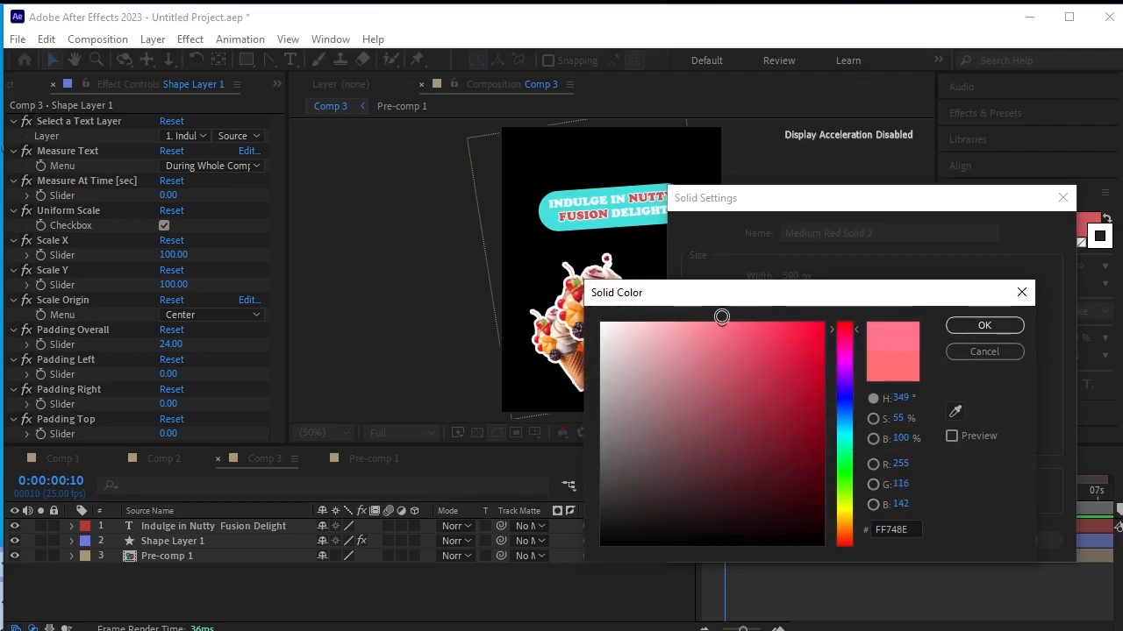
pyautogui.click(982, 326)
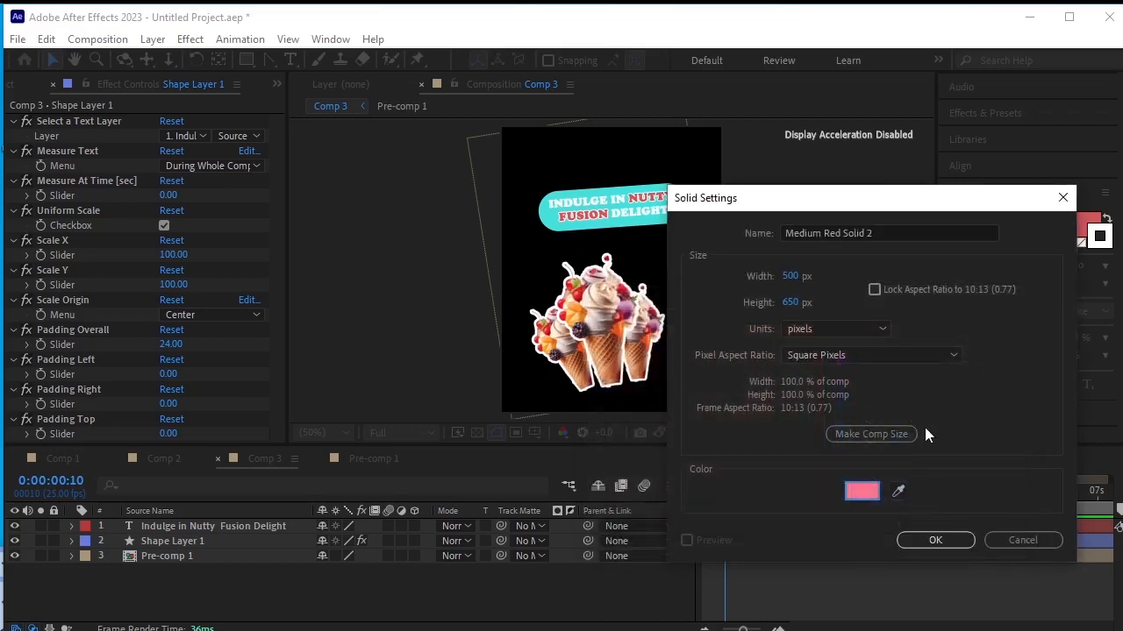
pyautogui.click(936, 540)
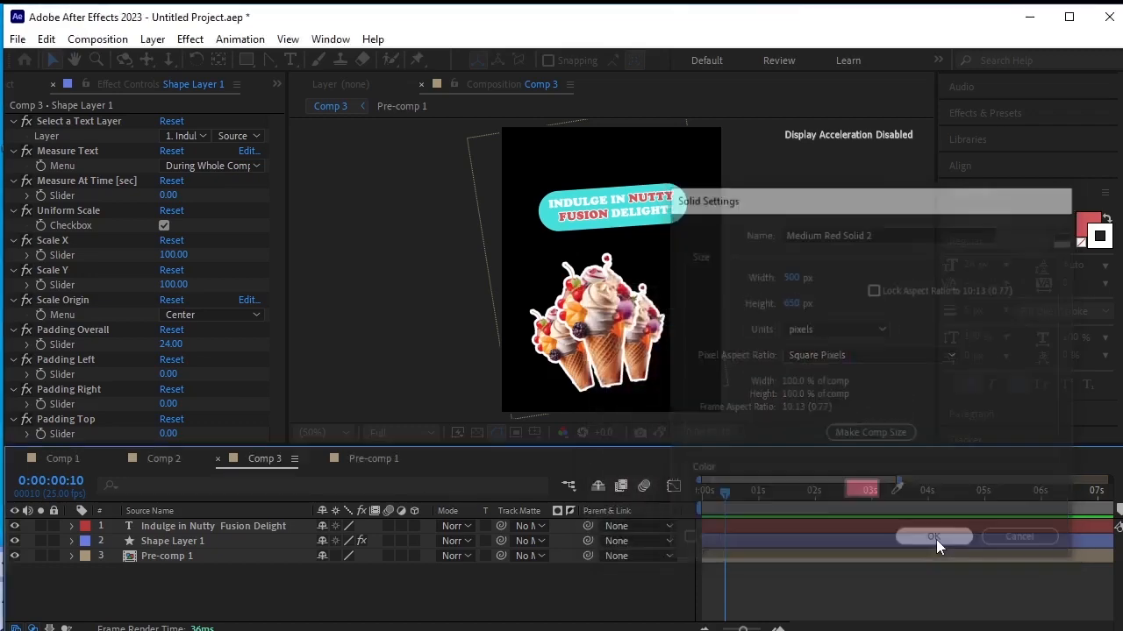
pyautogui.moveTo(190, 524); pyautogui.dragTo(193, 577)
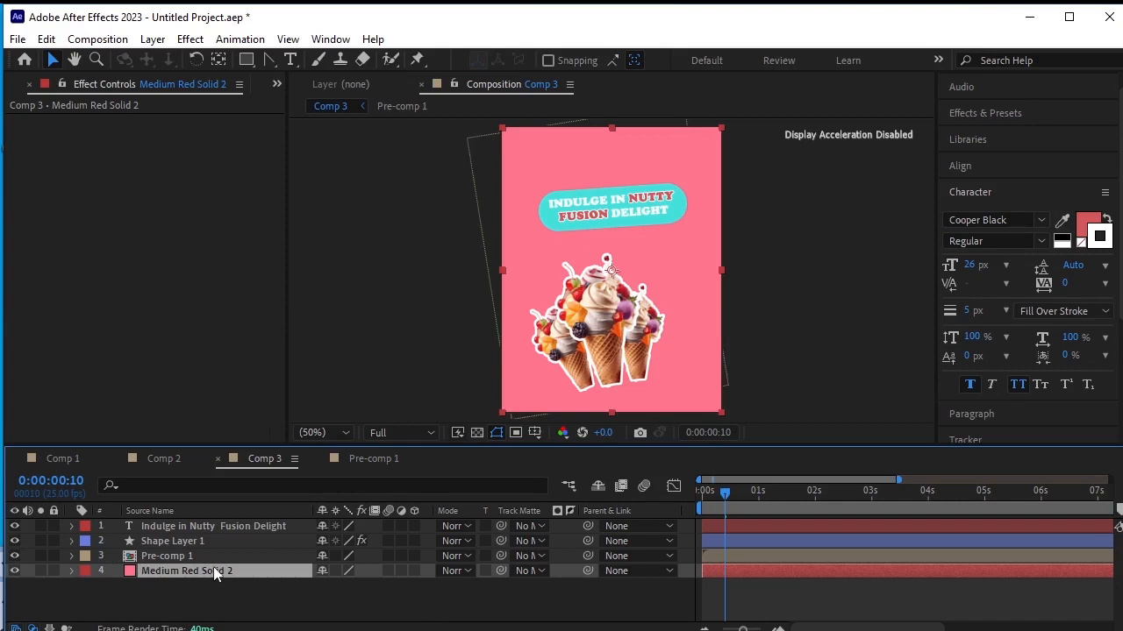
pyautogui.click(254, 588)
# Step: Add Comp 3 to Comp 1 as the uppermost layer and shift it to start at the 0:00:04:01 marker
pyautogui.click(162, 458)
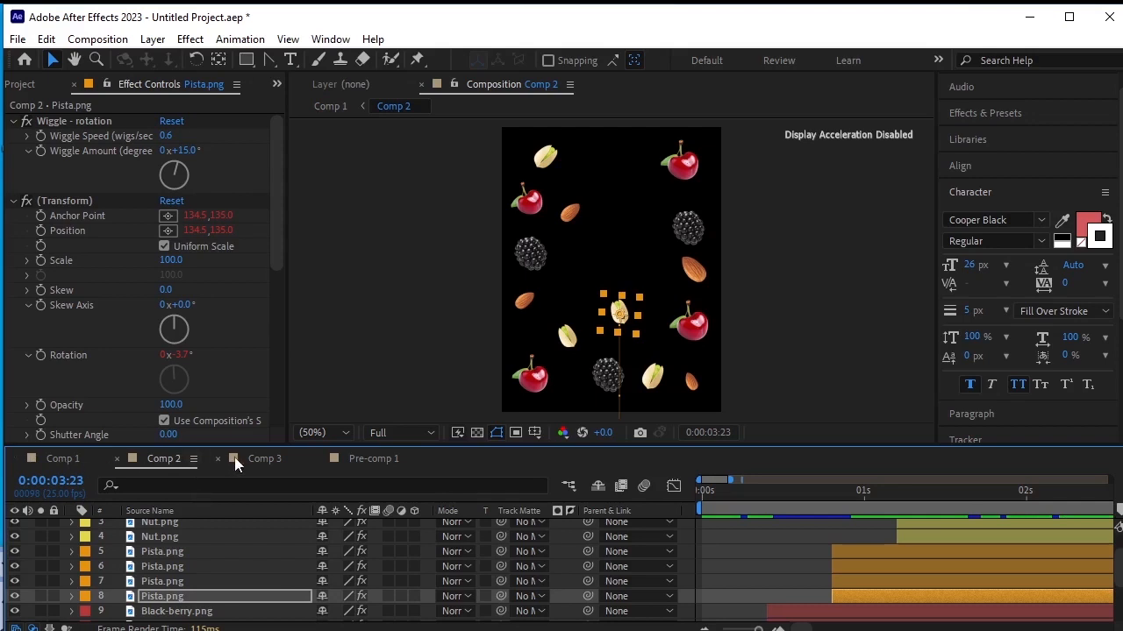
pyautogui.click(77, 458)
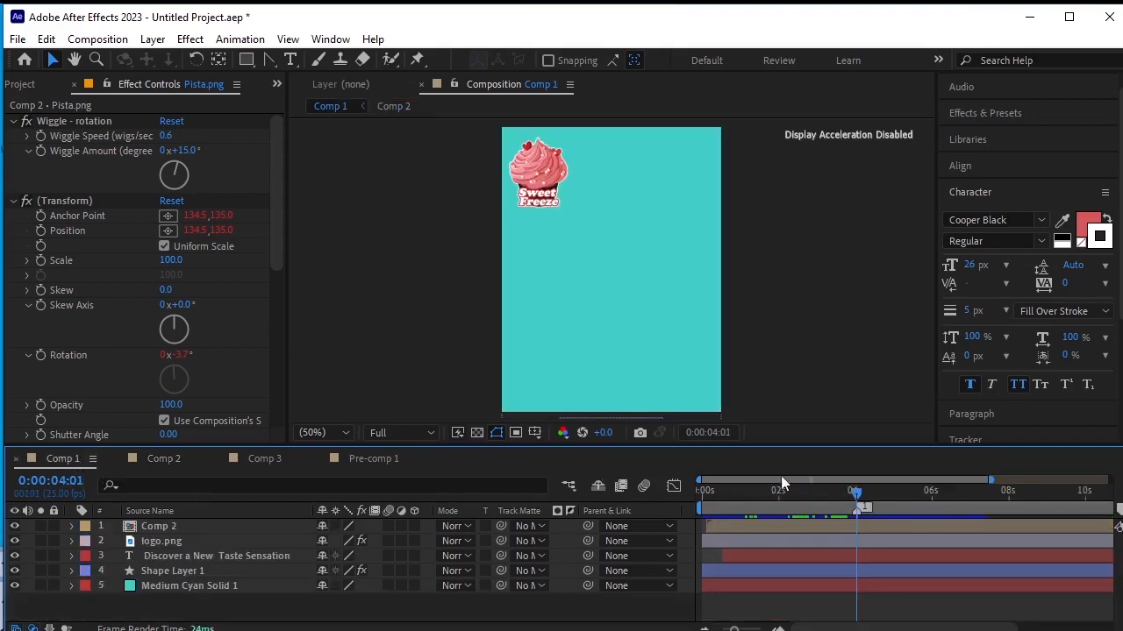
pyautogui.press('Home')
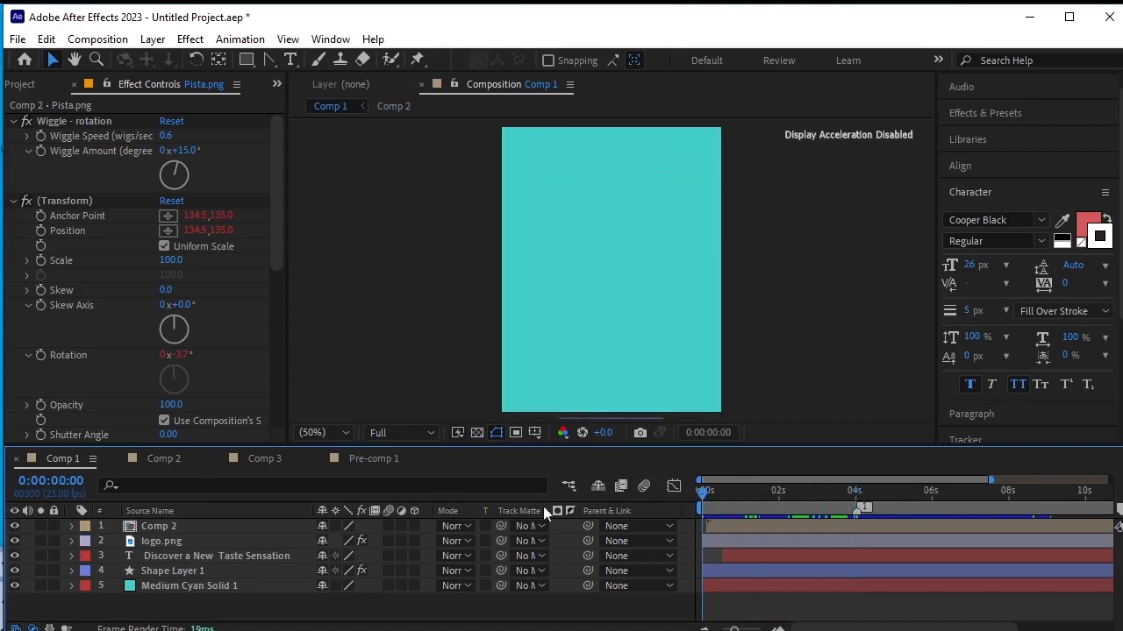
pyautogui.click(28, 85)
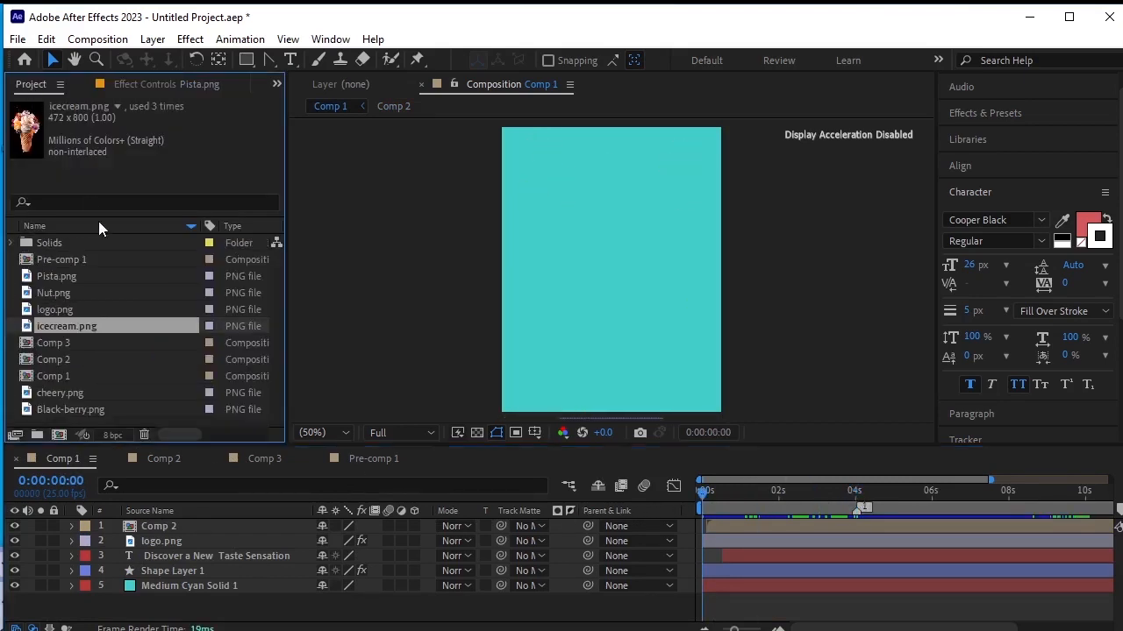
pyautogui.moveTo(79, 344); pyautogui.dragTo(175, 523)
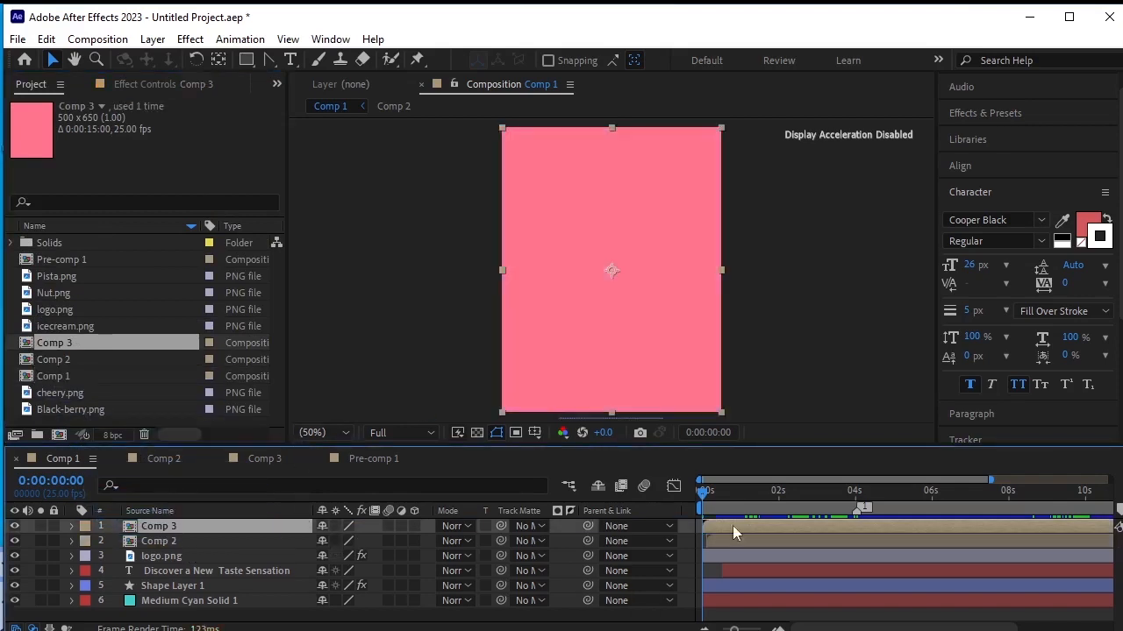
pyautogui.moveTo(762, 529); pyautogui.dragTo(917, 525)
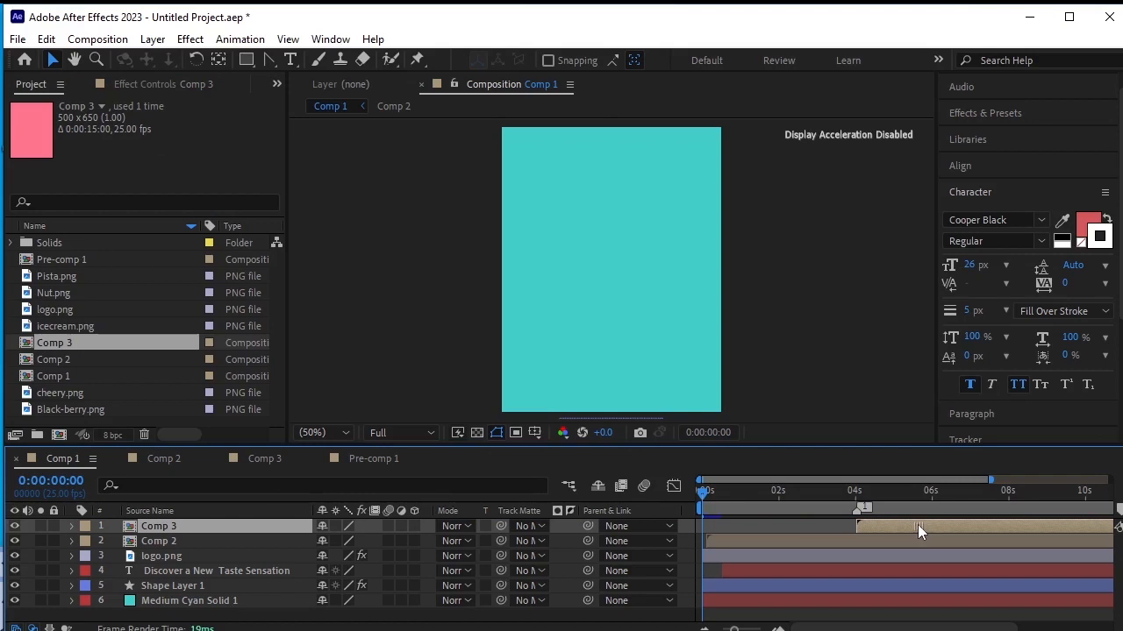
pyautogui.moveTo(705, 495); pyautogui.dragTo(859, 527)
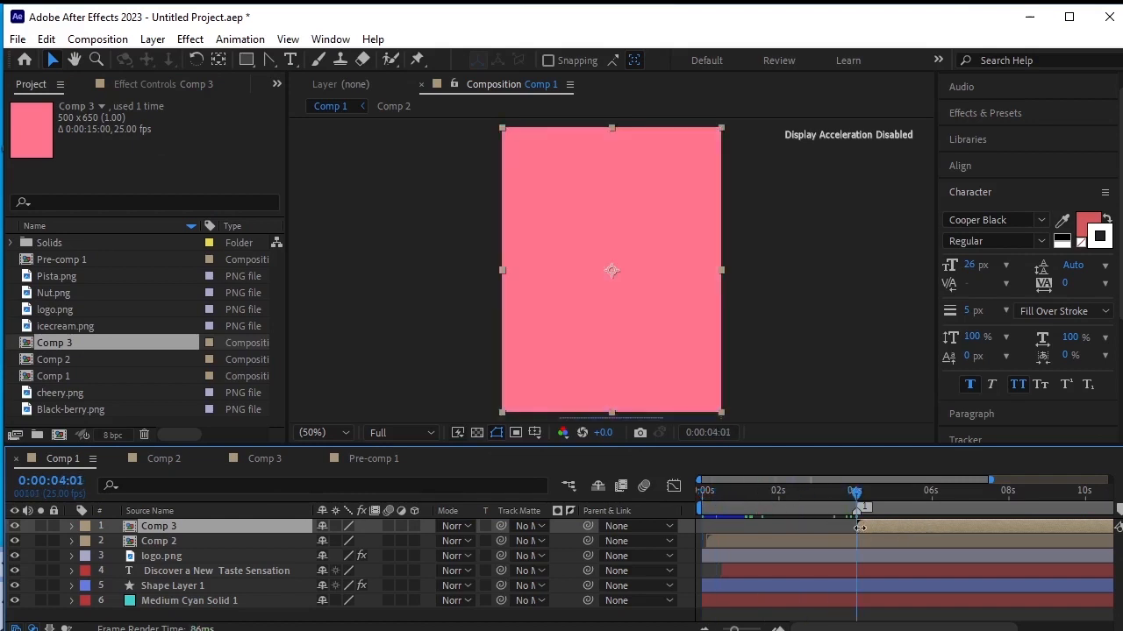
pyautogui.scroll(5, 877, 529)
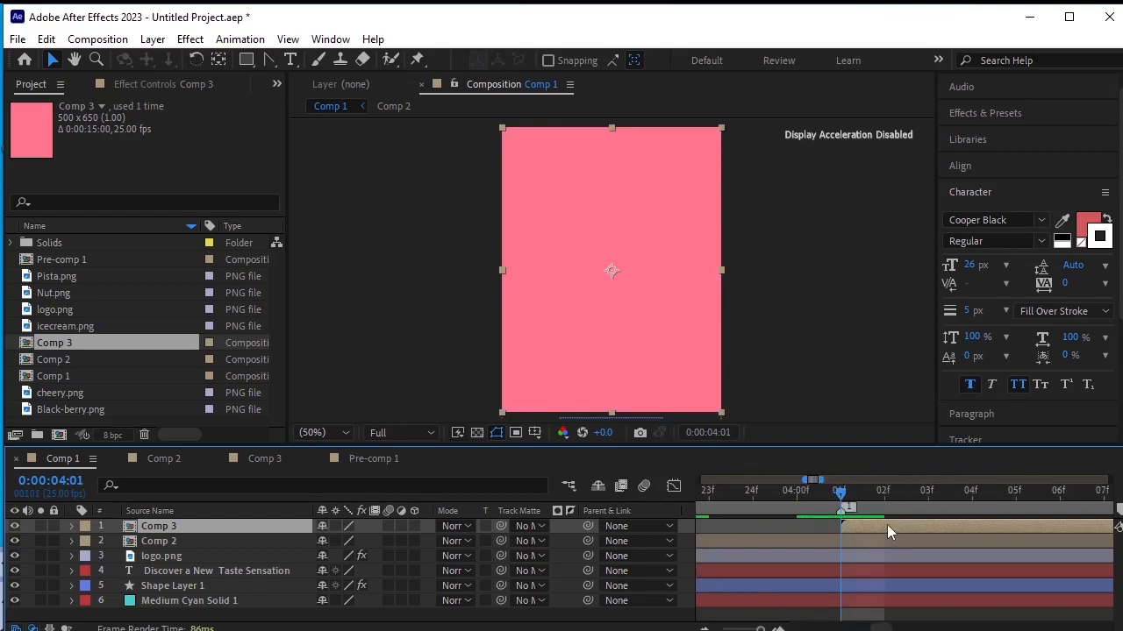
pyautogui.scroll(-5, 887, 525)
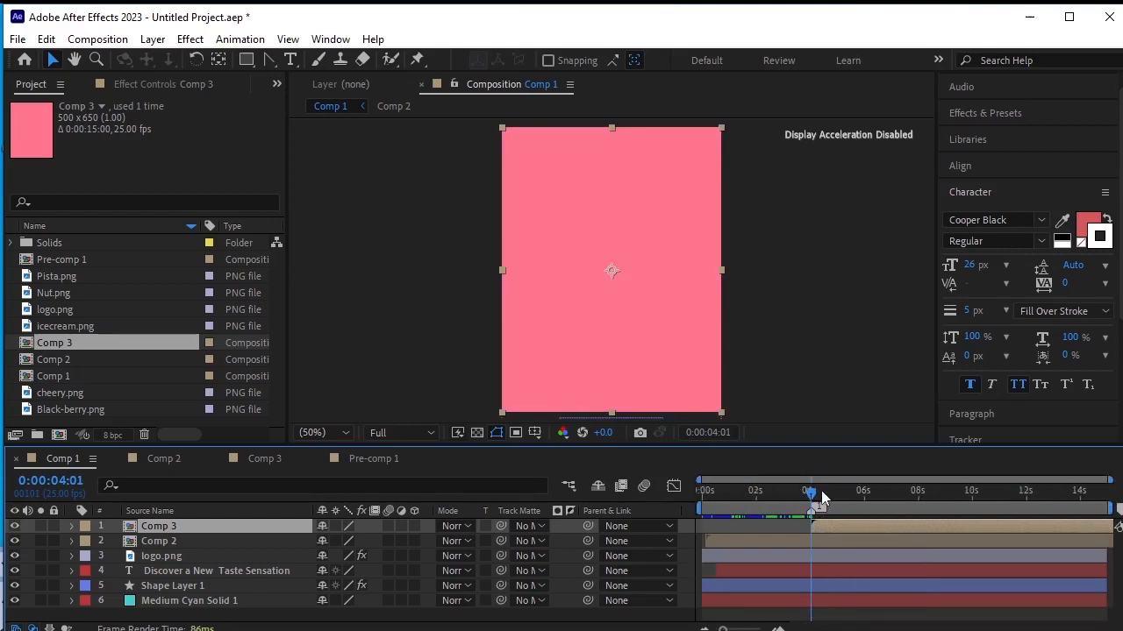
# Step: Preview Comp 1 from the start to check the transition into Comp 3
pyautogui.press('Home')
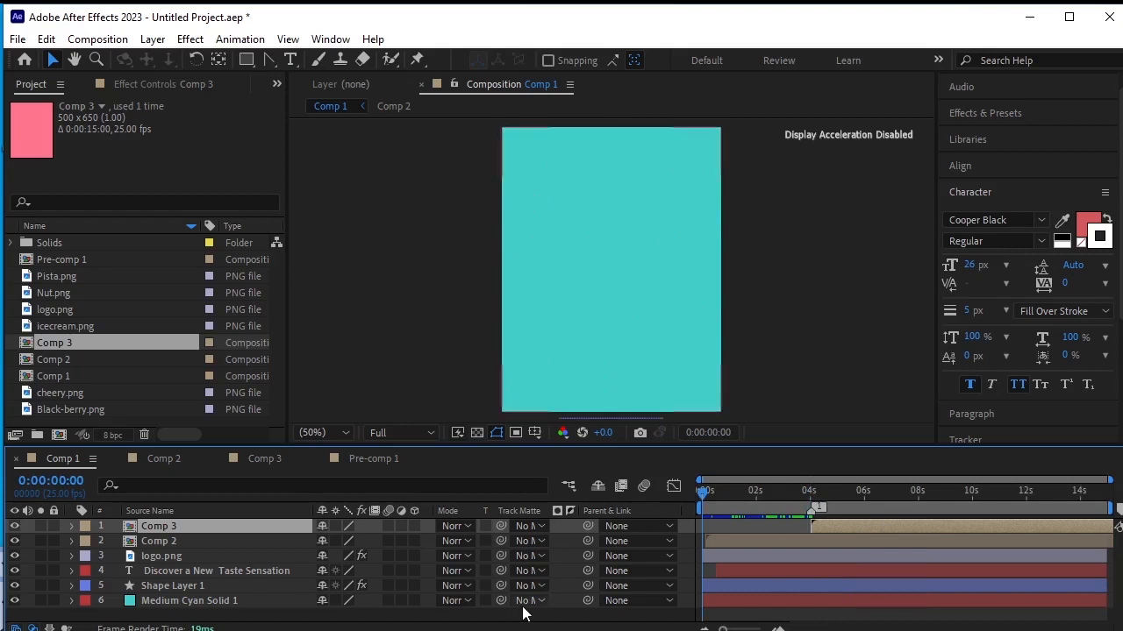
pyautogui.click(528, 620)
pyautogui.press('space')
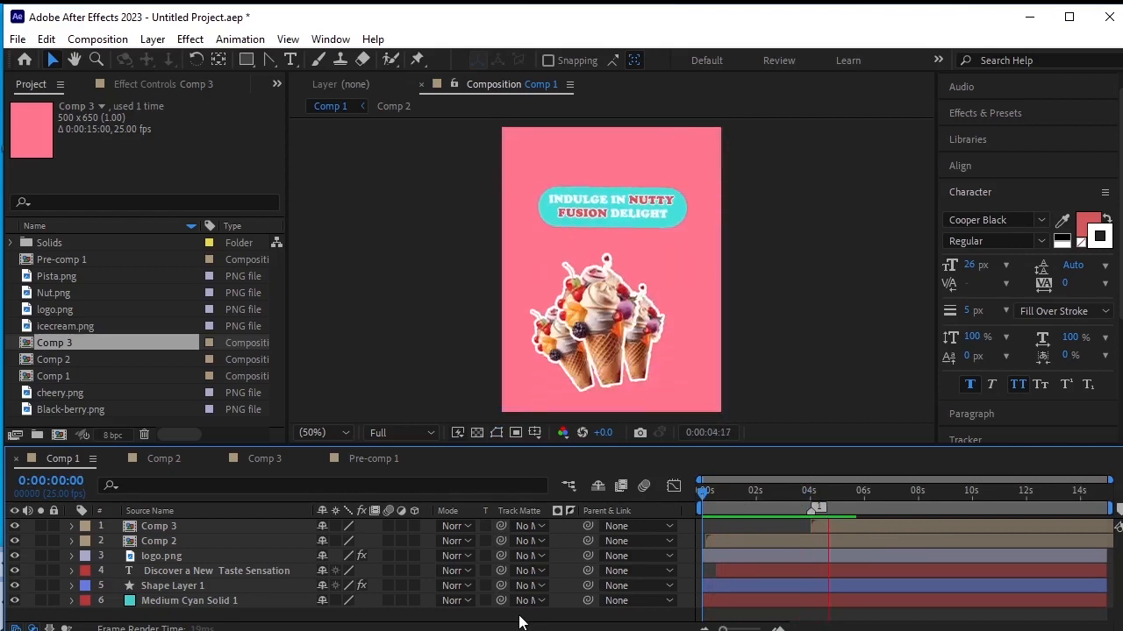
pyautogui.press('space')
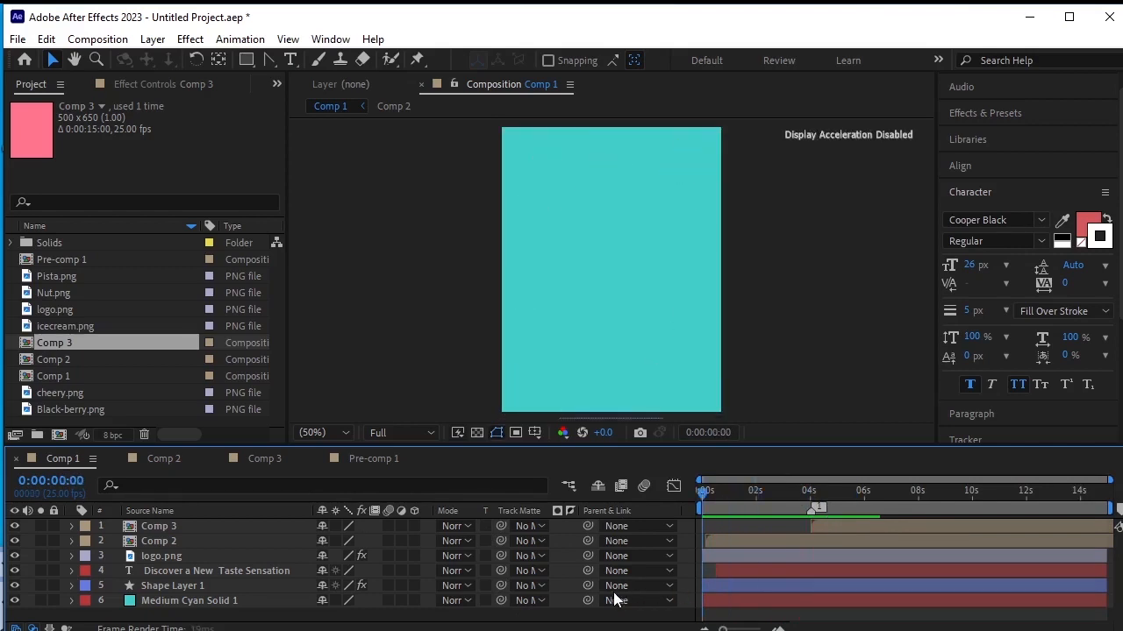
# Step: Move the logo.png layer above Comp 3 in the layer stack and preview the animation
pyautogui.click(194, 555)
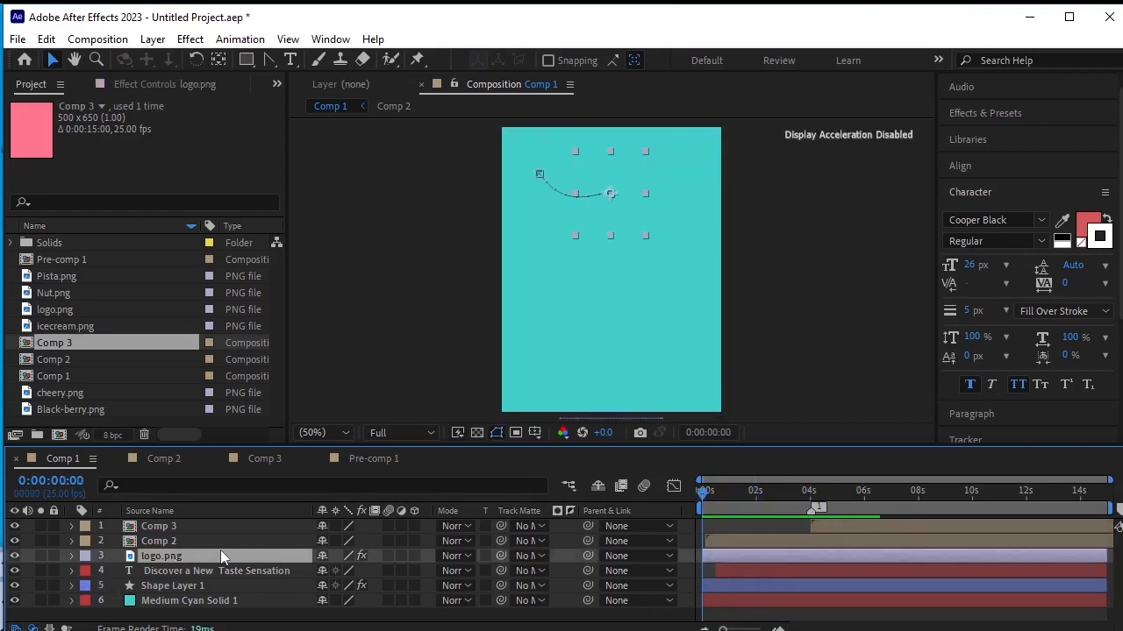
pyautogui.moveTo(220, 556); pyautogui.dragTo(210, 531)
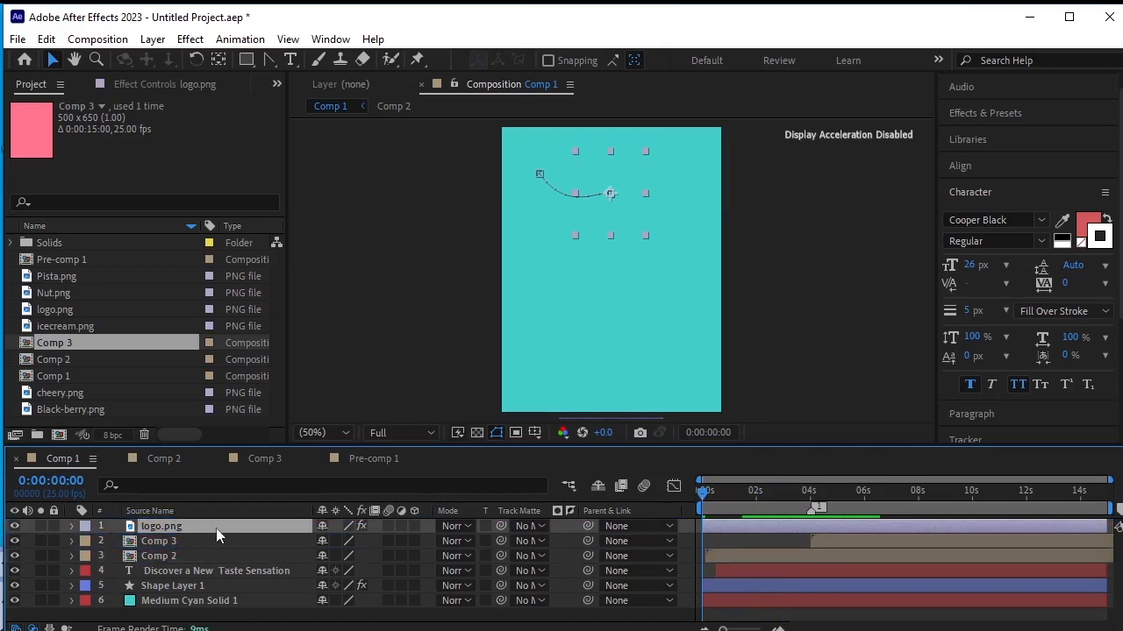
pyautogui.press('space')
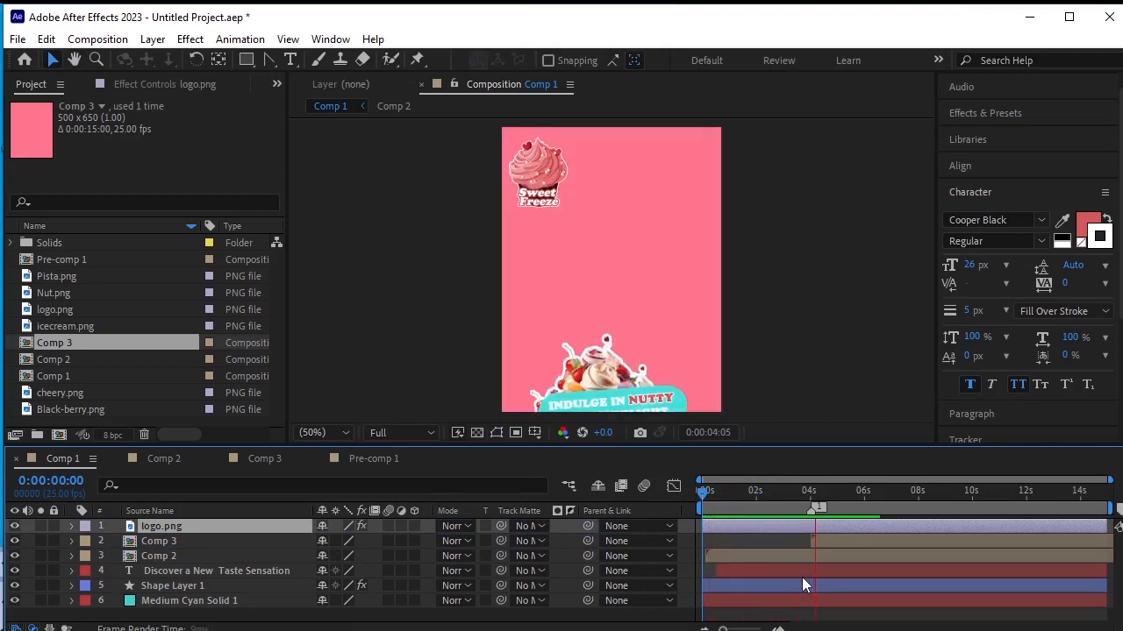
pyautogui.press('space')
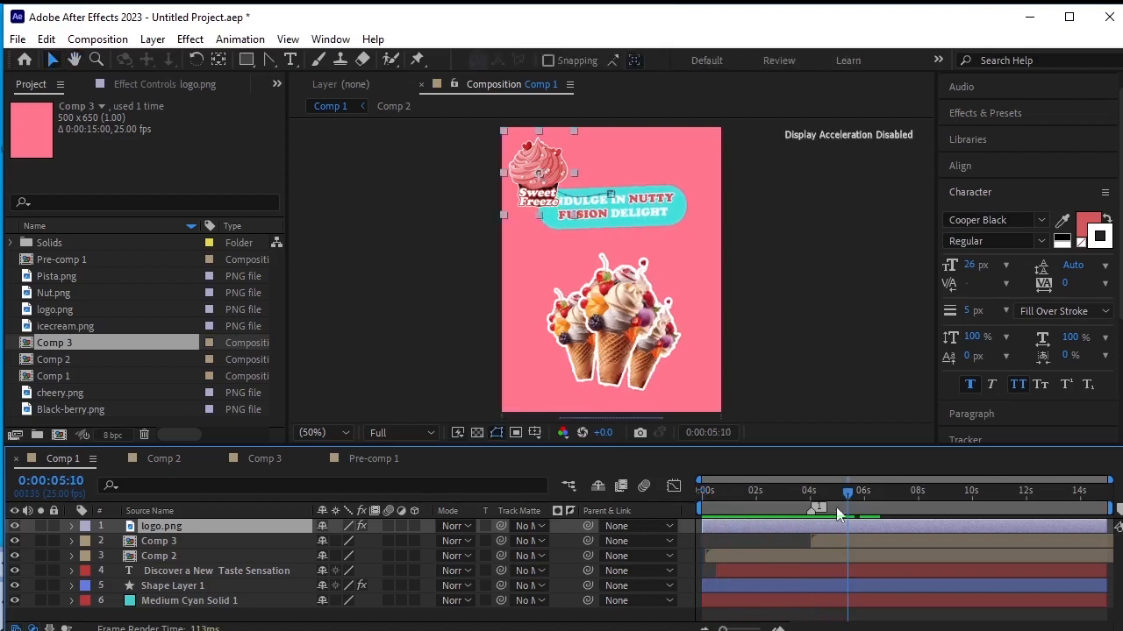
# Step: Set the logo's scale keyframe at 0:00:04:01 to 20%
pyautogui.moveTo(848, 497)
pyautogui.mouseDown()
pyautogui.moveTo(804, 510)
pyautogui.moveTo(837, 514)
pyautogui.mouseUp()
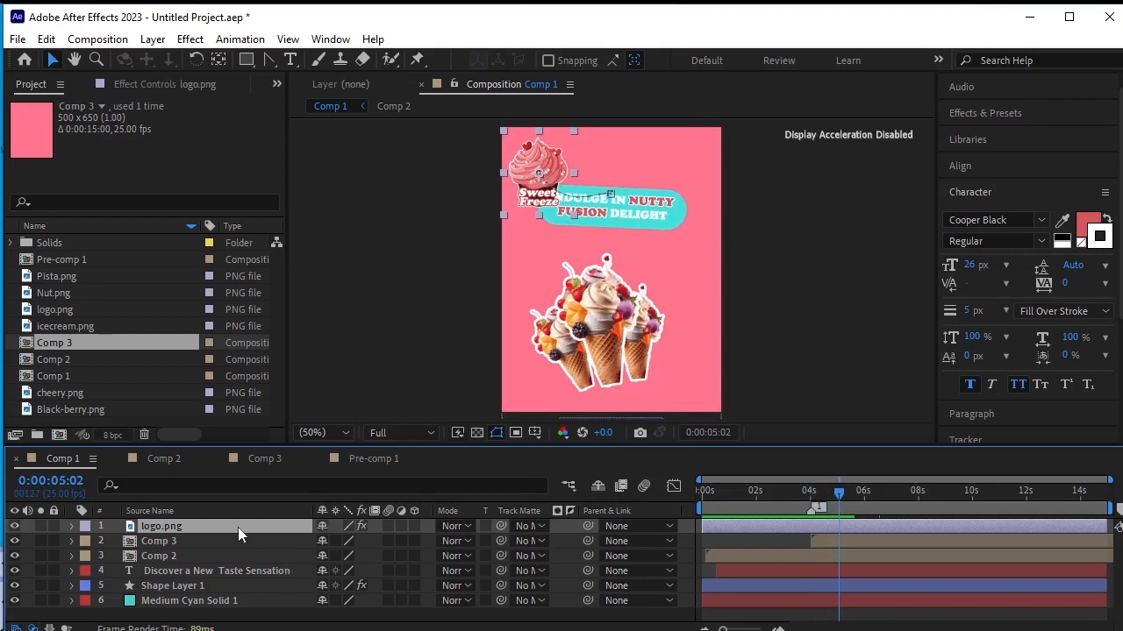
pyautogui.press('u')
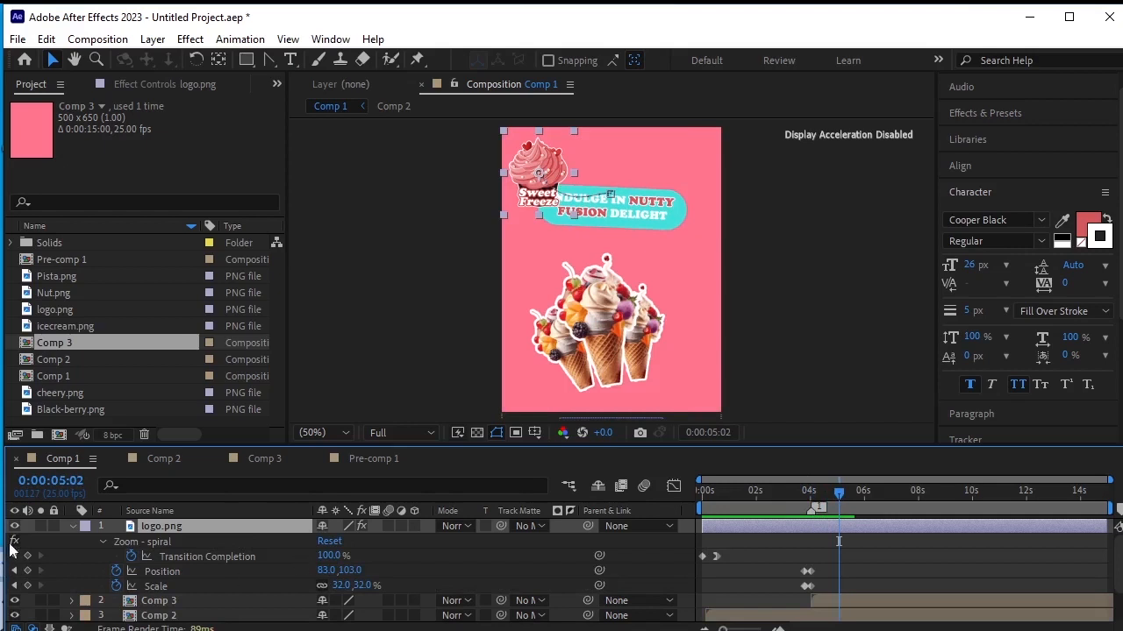
pyautogui.click(16, 586)
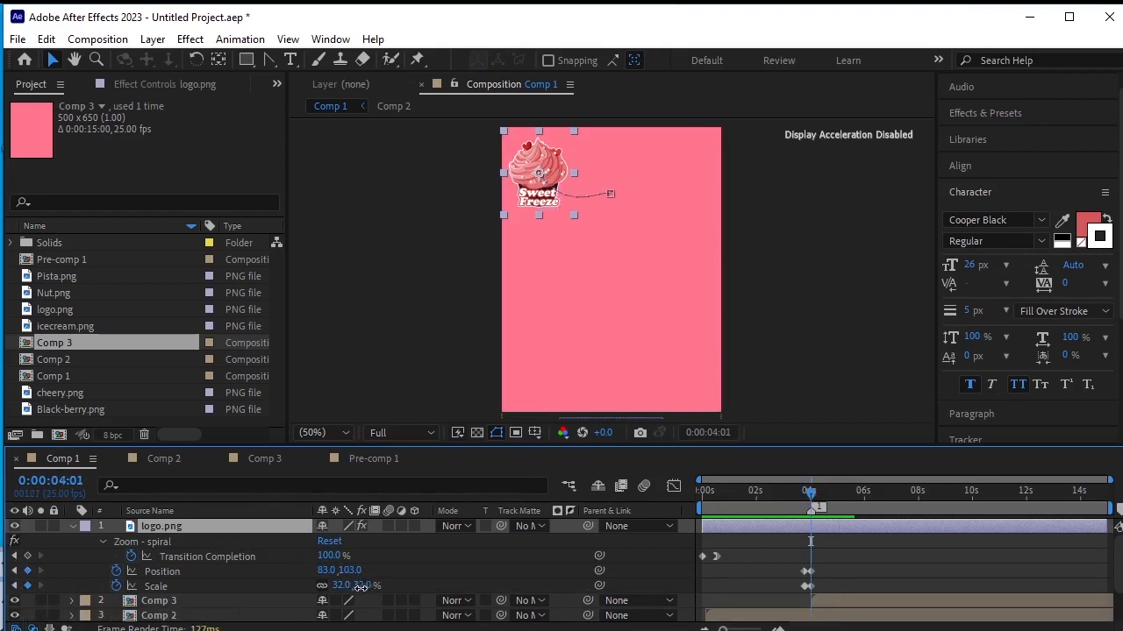
pyautogui.moveTo(360, 589); pyautogui.dragTo(355, 589)
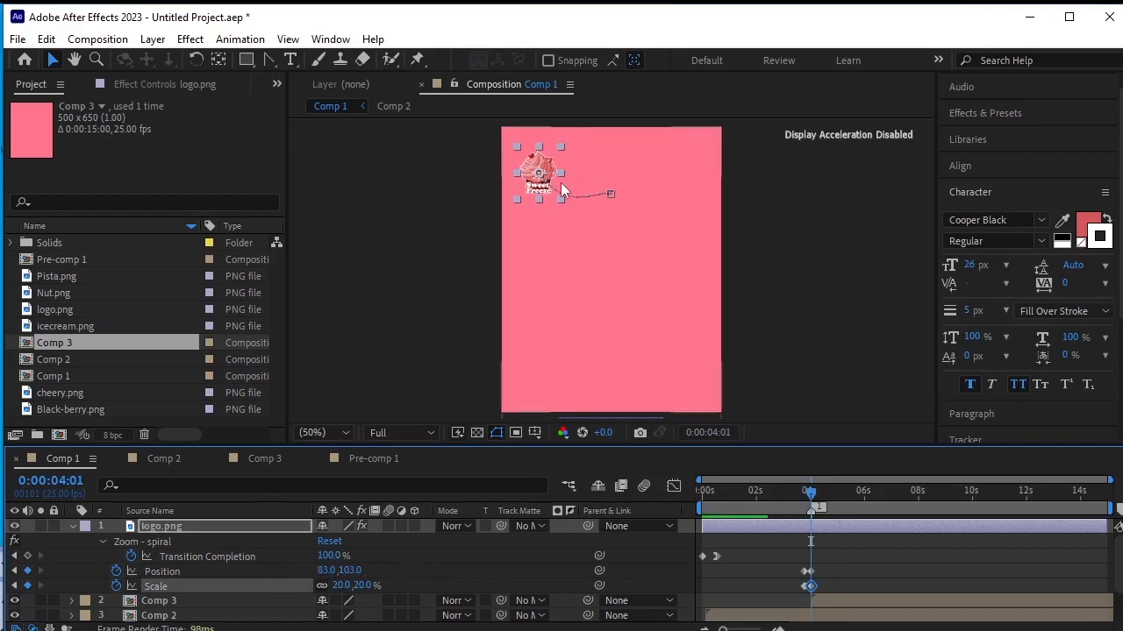
# Step: Move the logo's 0:00:04:01 position keyframe to 65, 75, adjust its motion path curve, and preview the animation from the start
pyautogui.moveTo(538, 180); pyautogui.dragTo(526, 165)
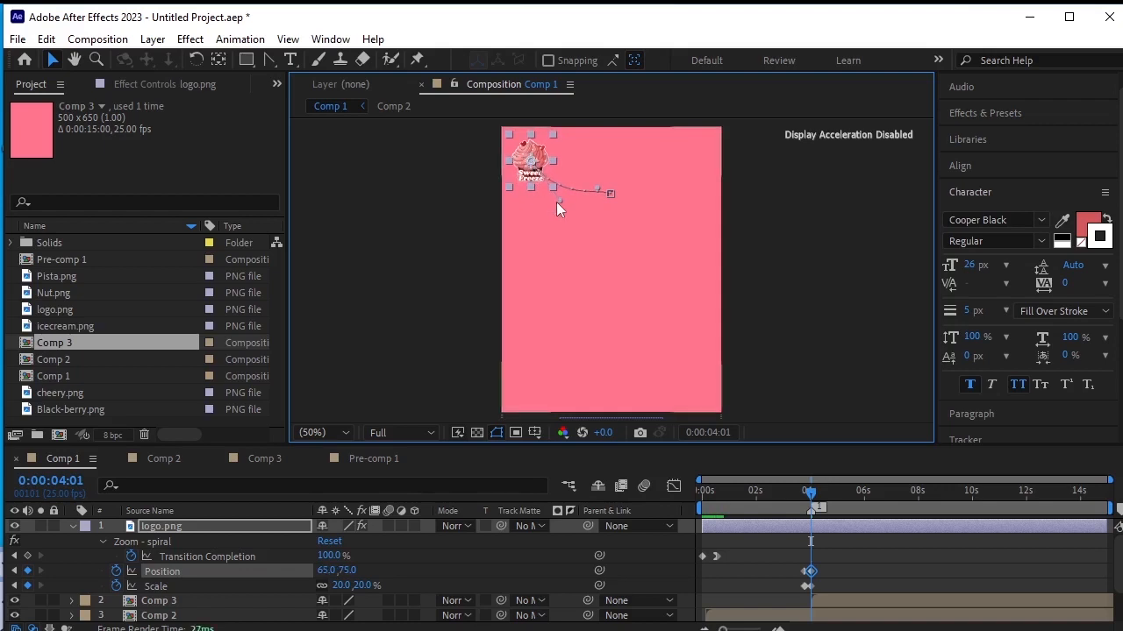
pyautogui.moveTo(558, 202); pyautogui.dragTo(552, 224)
pyautogui.moveTo(808, 493); pyautogui.dragTo(706, 497)
pyautogui.press('Home')
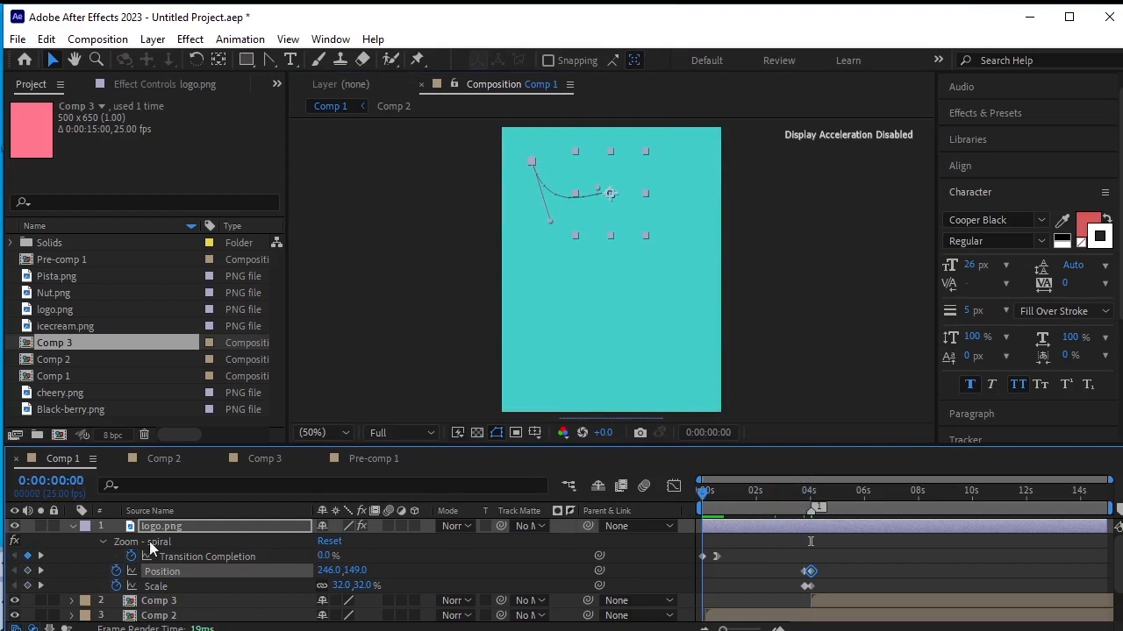
pyautogui.click(72, 526)
pyautogui.press('space')
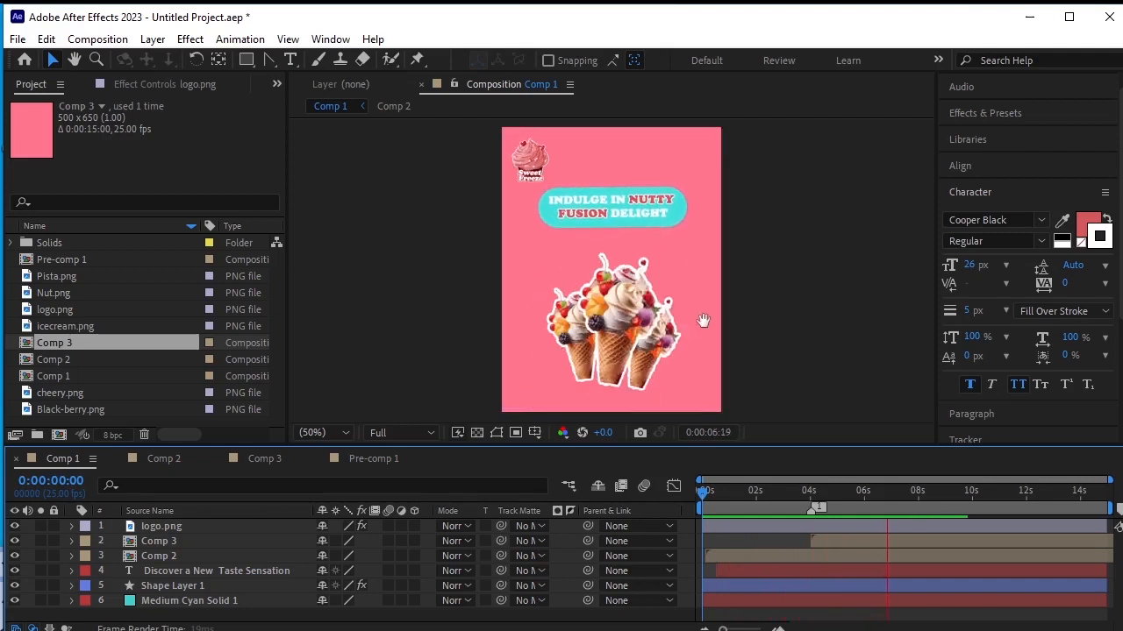
pyautogui.press('space')
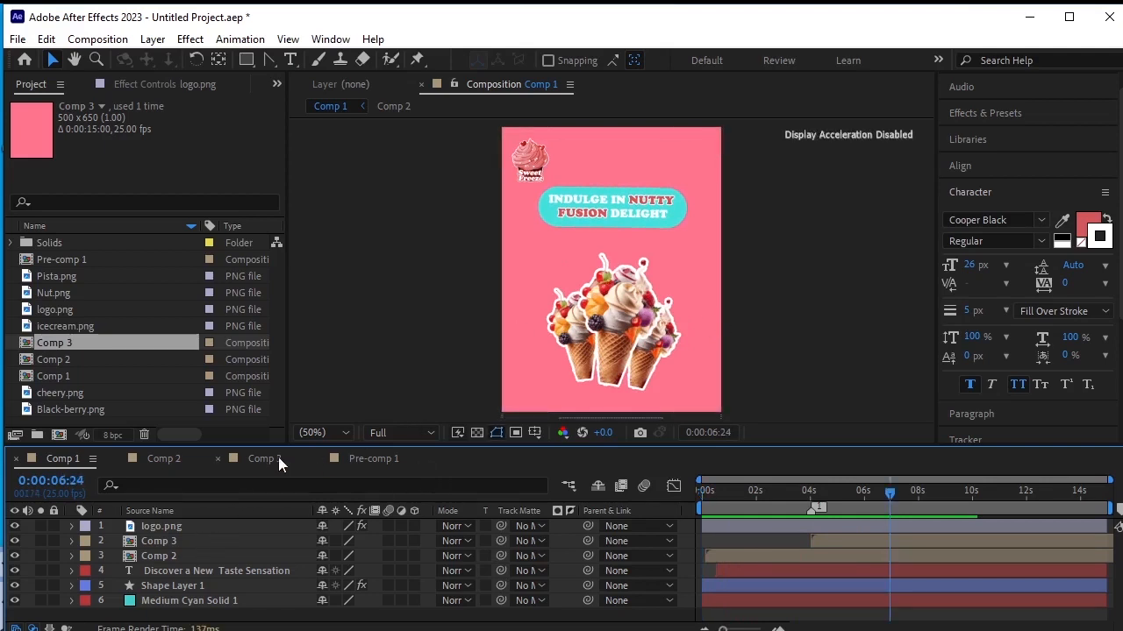
# Step: Reduce the font size of the "Indulge in Nutty Fusion Delight" tagline in Comp 3 to 22 px
pyautogui.click(272, 458)
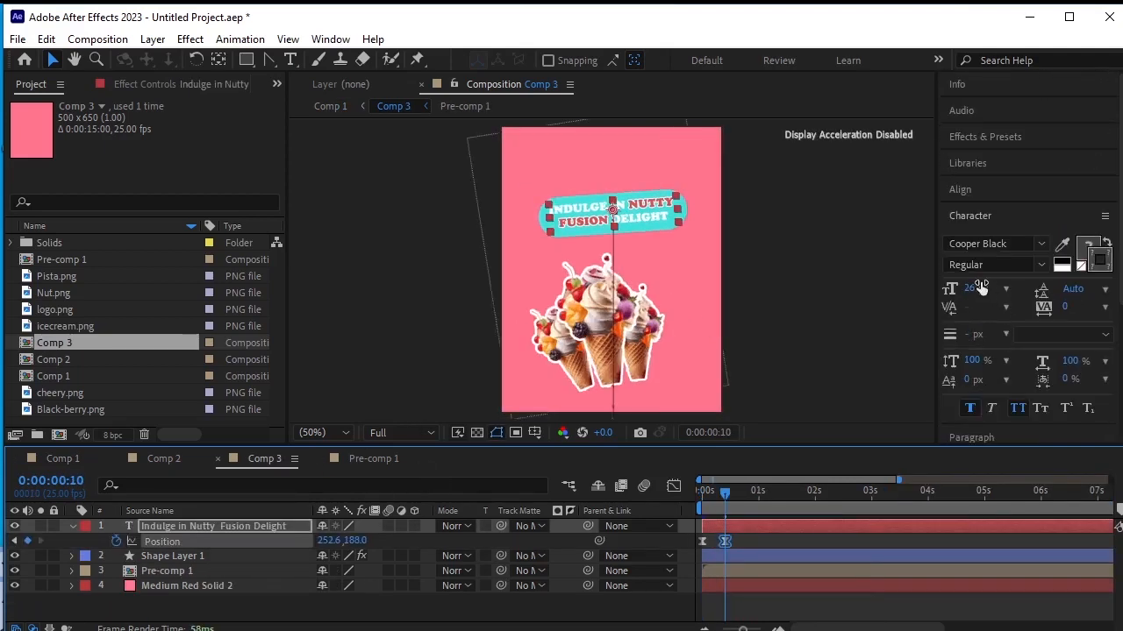
pyautogui.moveTo(972, 288)
pyautogui.mouseDown()
pyautogui.moveTo(960, 289)
pyautogui.moveTo(972, 293)
pyautogui.mouseUp()
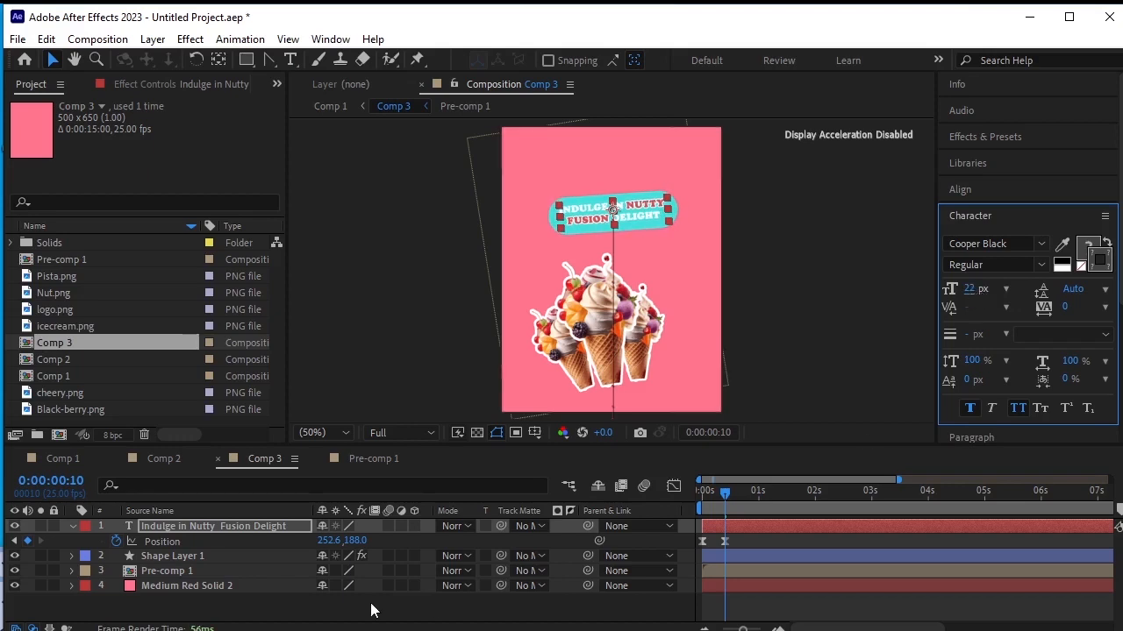
pyautogui.click(72, 526)
pyautogui.click(225, 609)
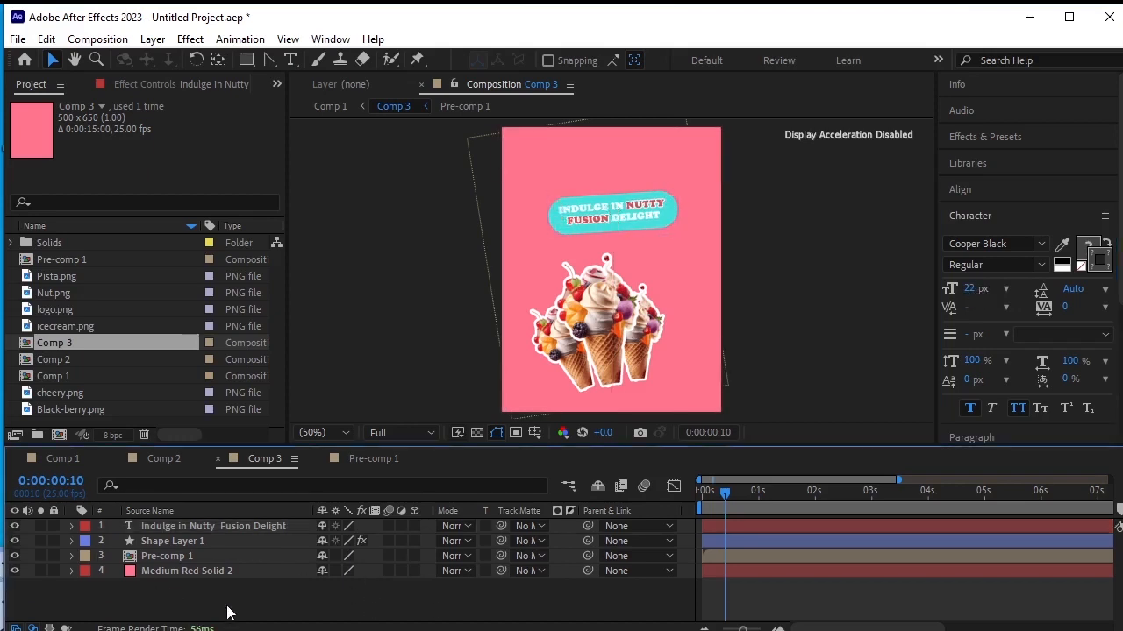
# Step: Shorten Comp 1's work area to end at about 9 seconds and preview the animation from the start
pyautogui.click(63, 460)
pyautogui.moveTo(823, 497); pyautogui.dragTo(949, 525)
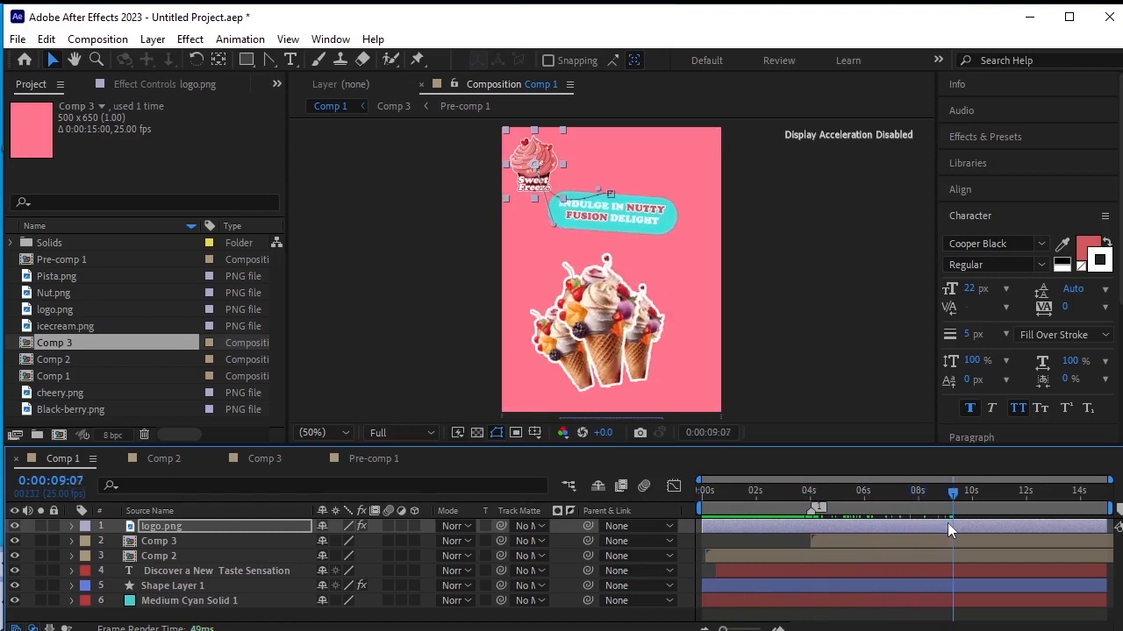
pyautogui.moveTo(1112, 508); pyautogui.dragTo(956, 532)
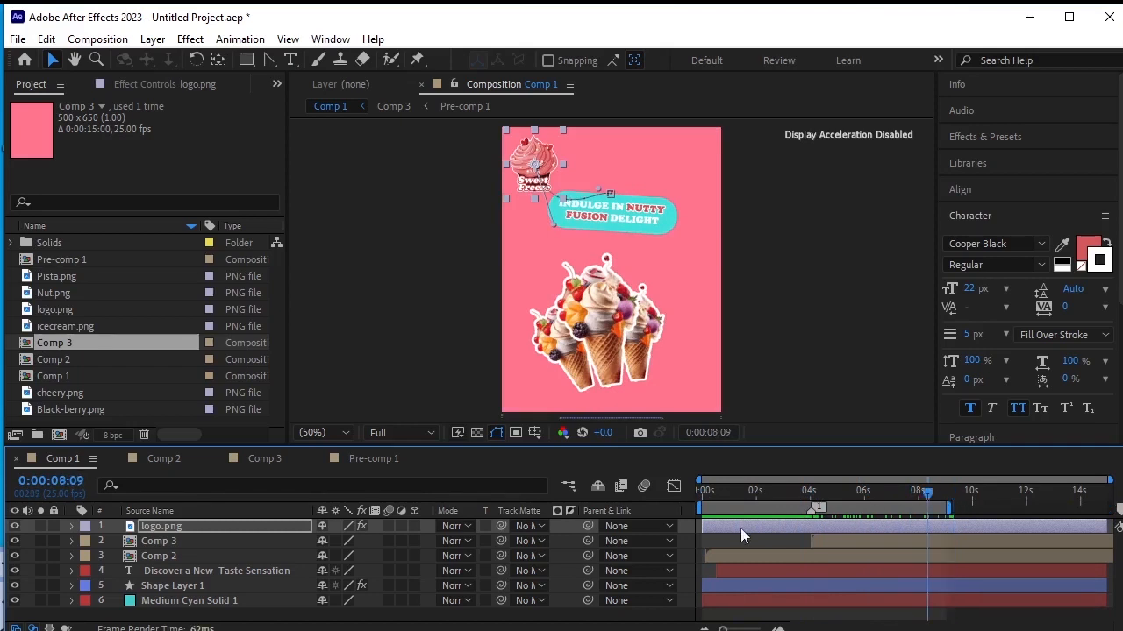
pyautogui.press('Home')
pyautogui.click(465, 623)
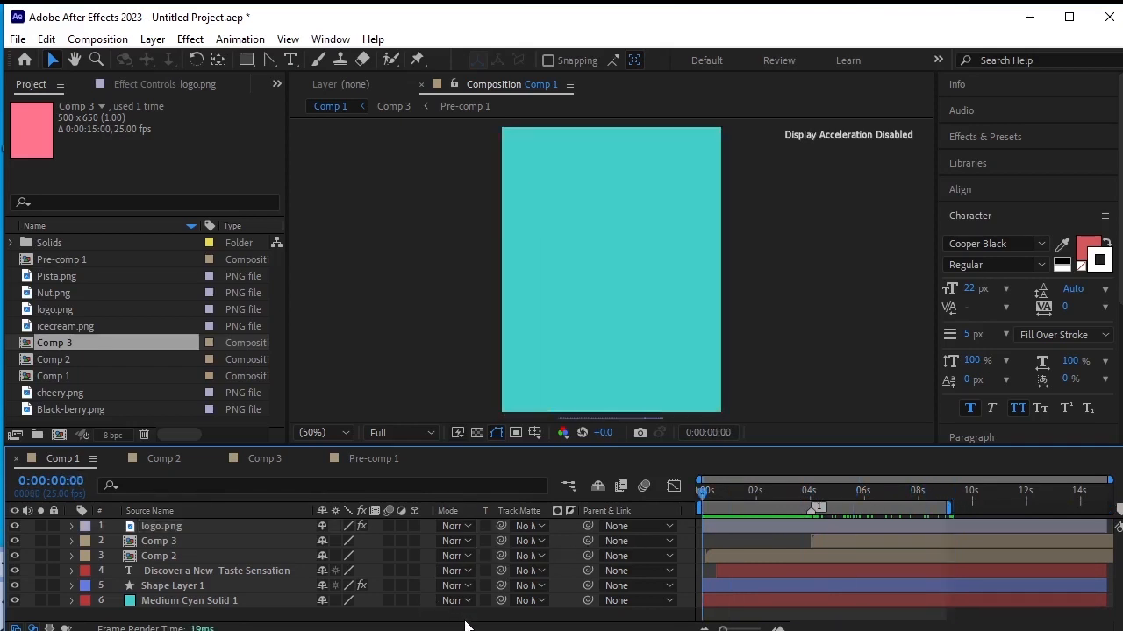
pyautogui.press('space')
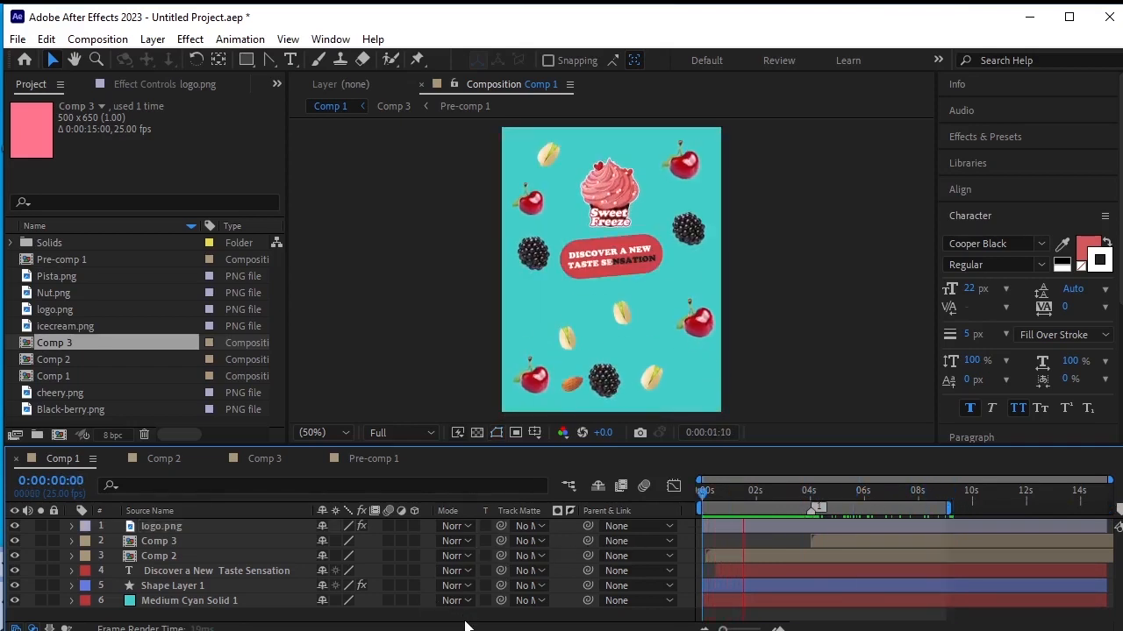